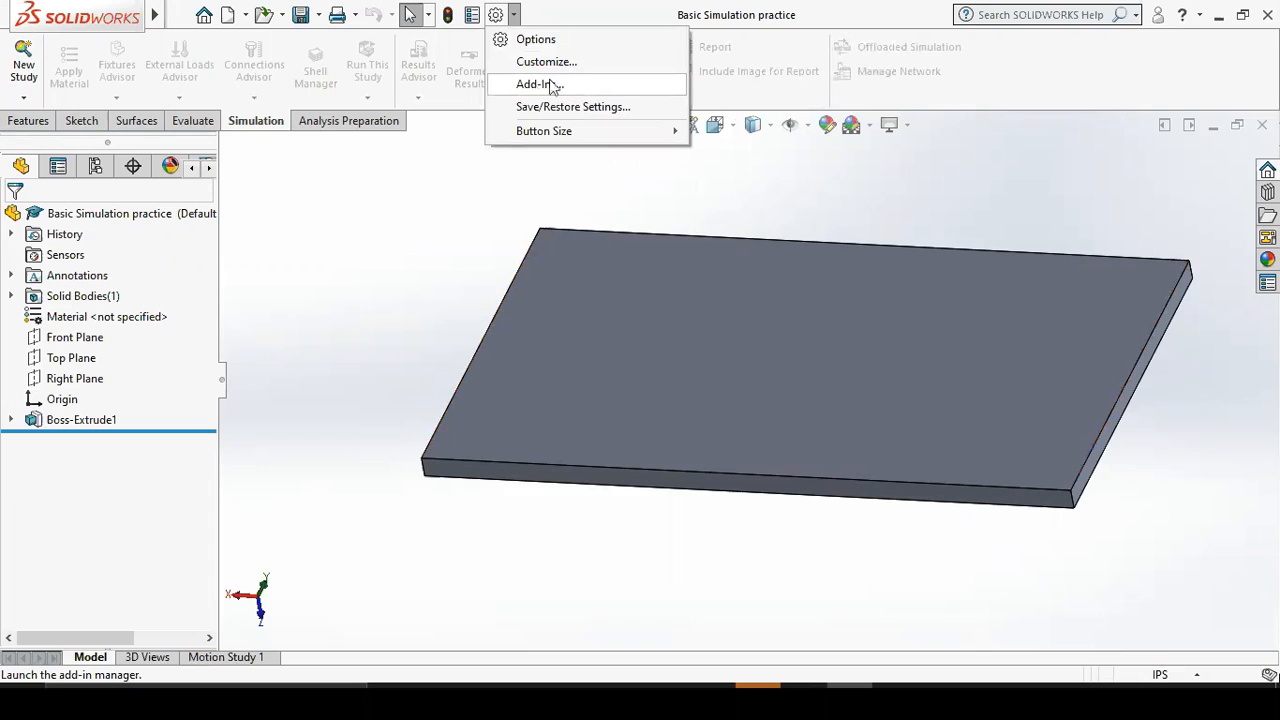
Check in the add-ins list that SOLIDWORKS Simulation is enabled and accept the list.
click(574, 87)
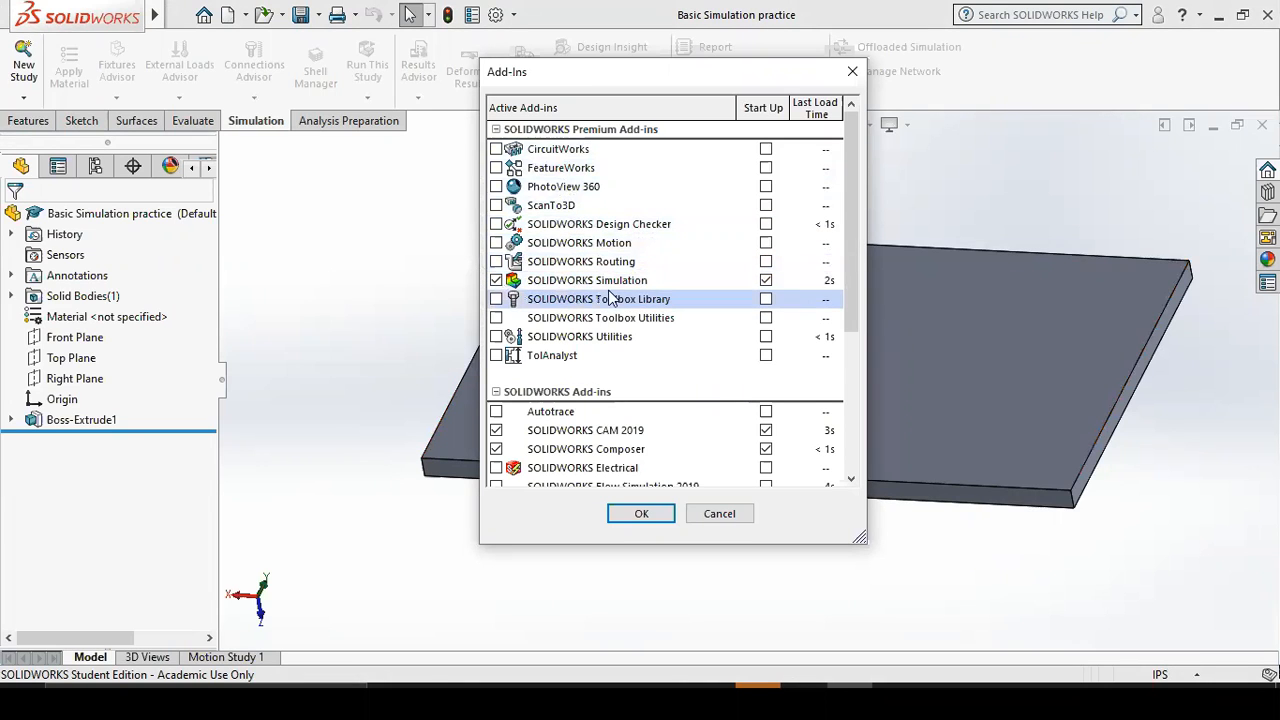
click(497, 281)
click(497, 281)
click(650, 513)
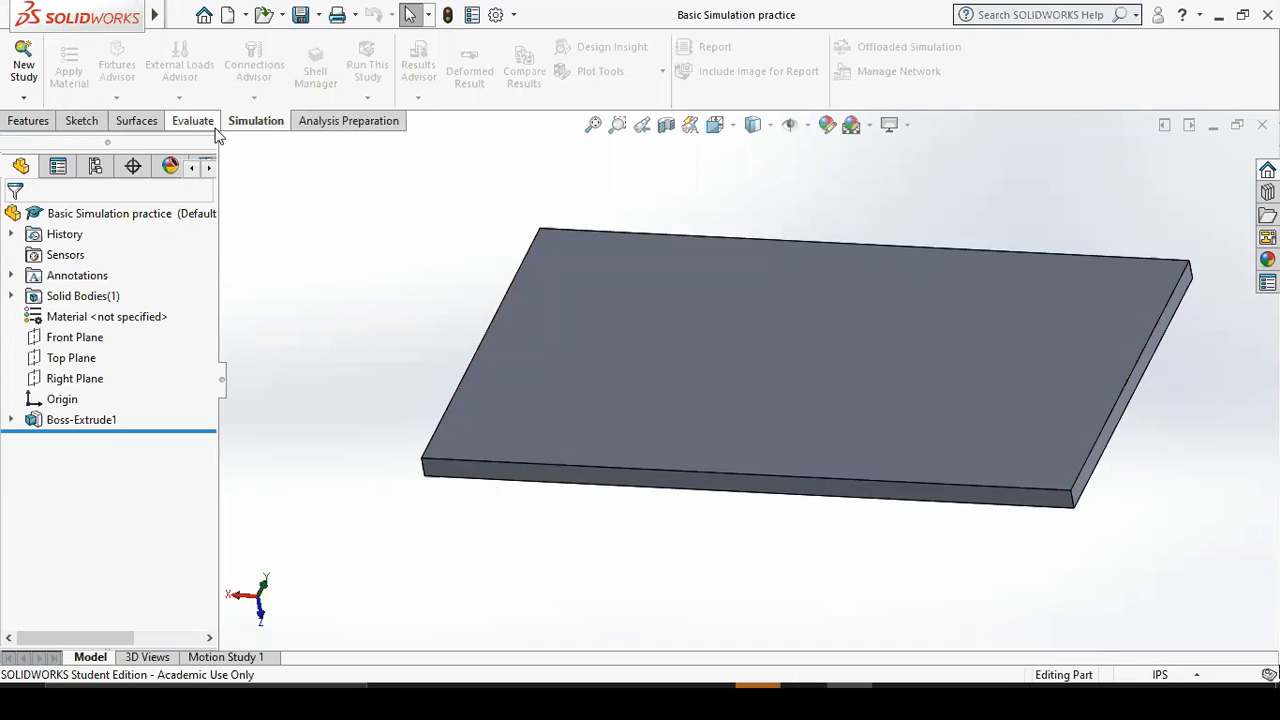
Hide the Simulation command set from the CommandManager and display it again.
right_click(361, 129)
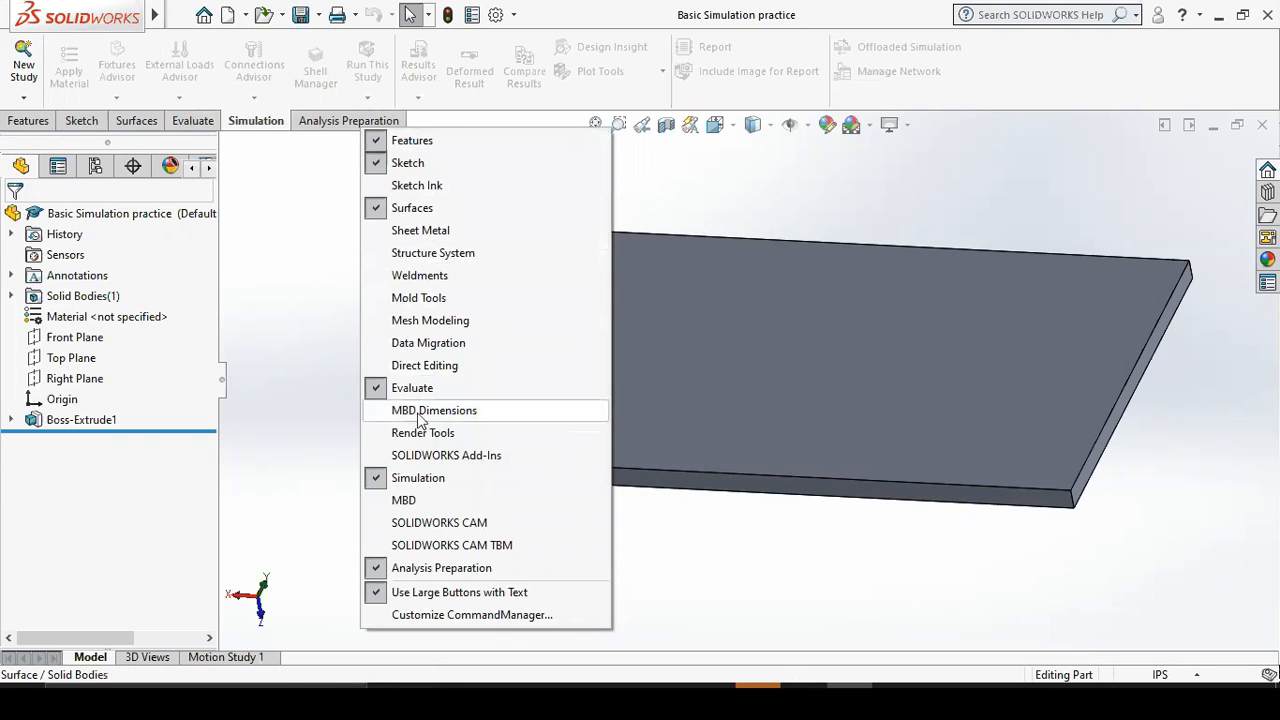
click(420, 478)
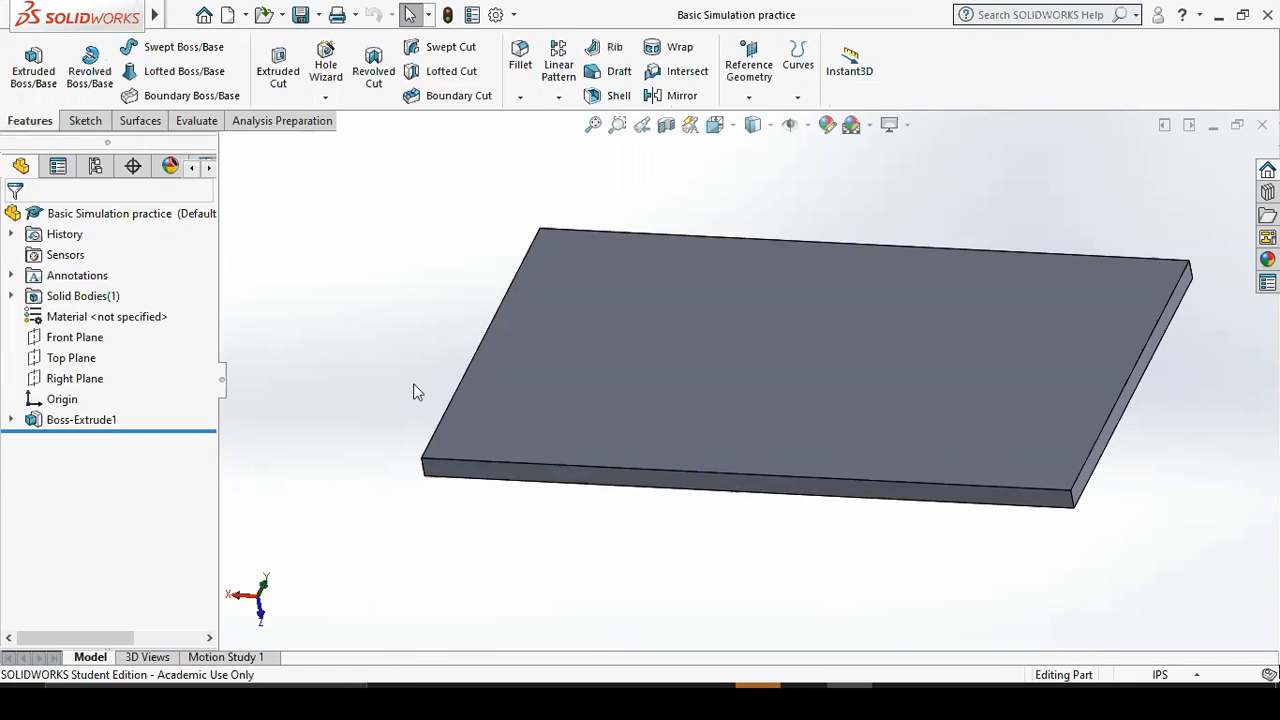
right_click(273, 125)
click(352, 476)
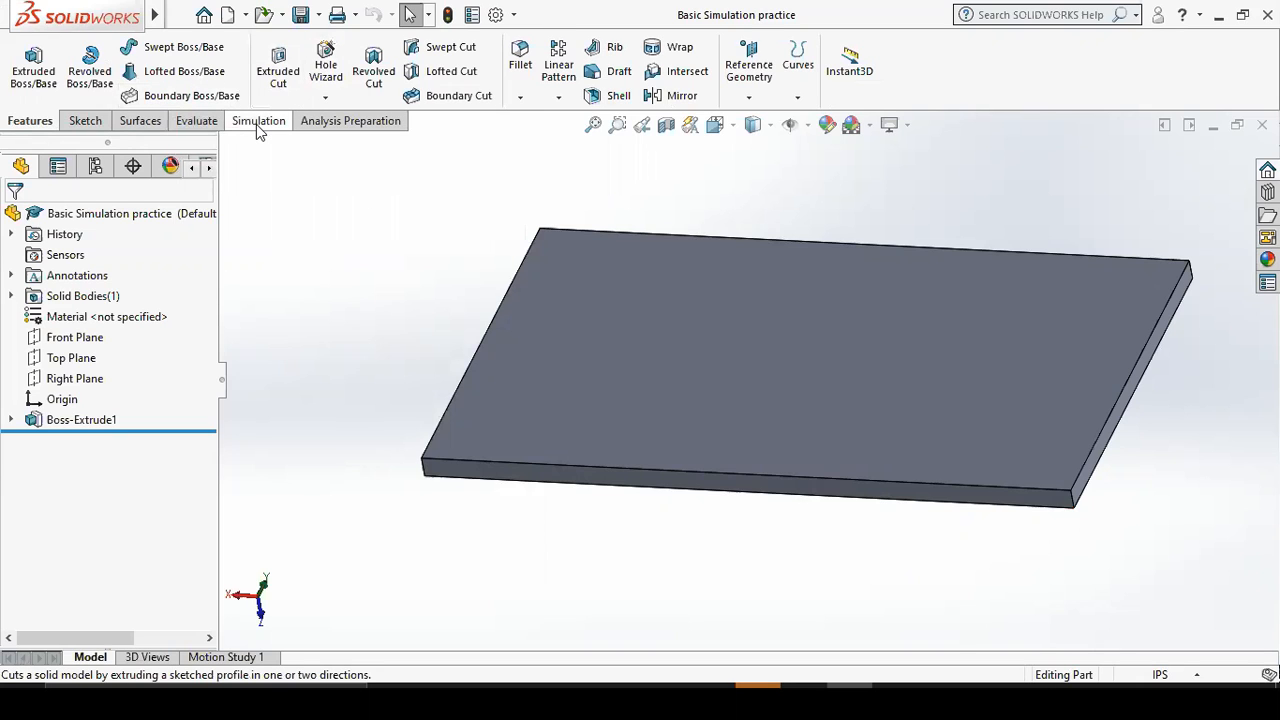
Create a new simulation study of type Static with the name Static 1.
click(256, 121)
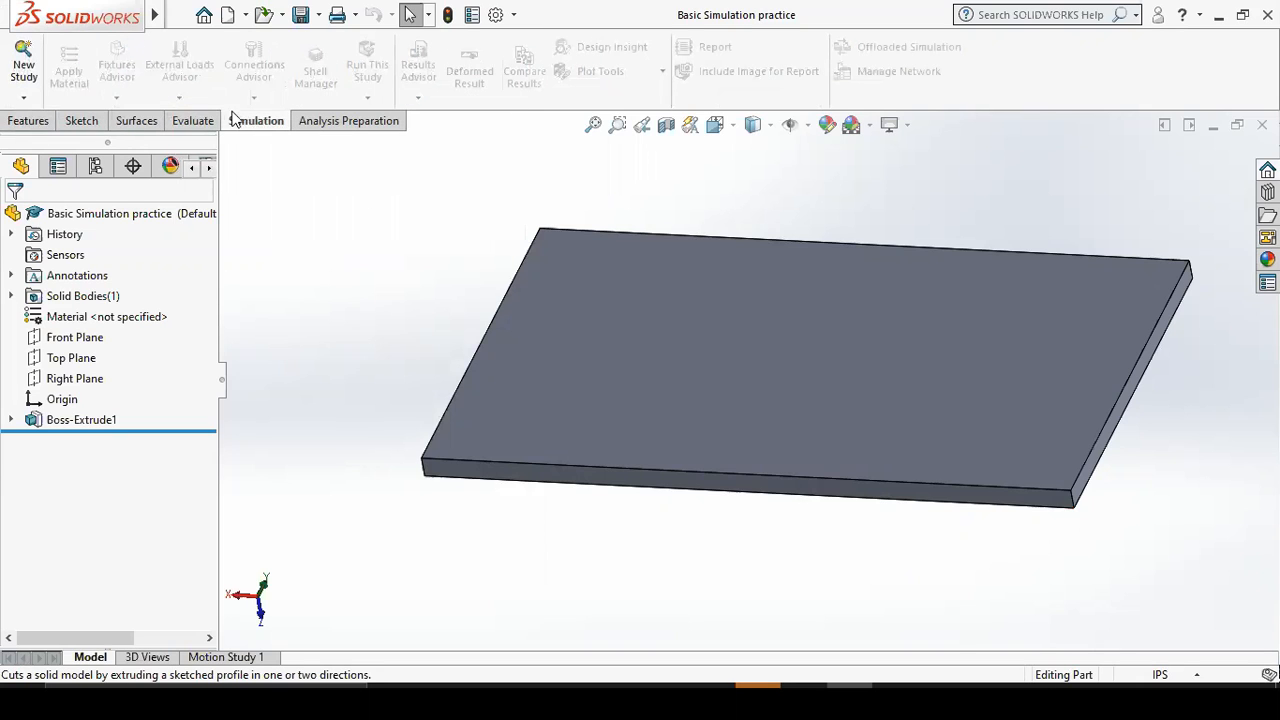
click(24, 98)
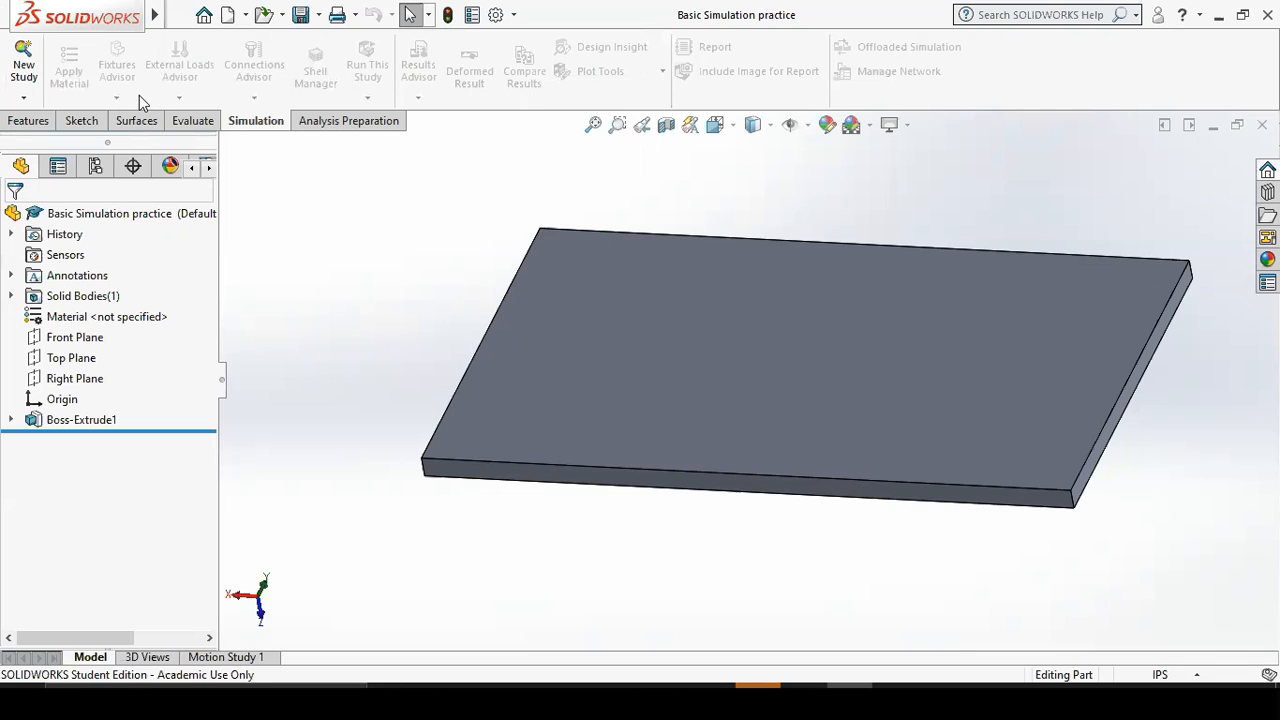
click(23, 97)
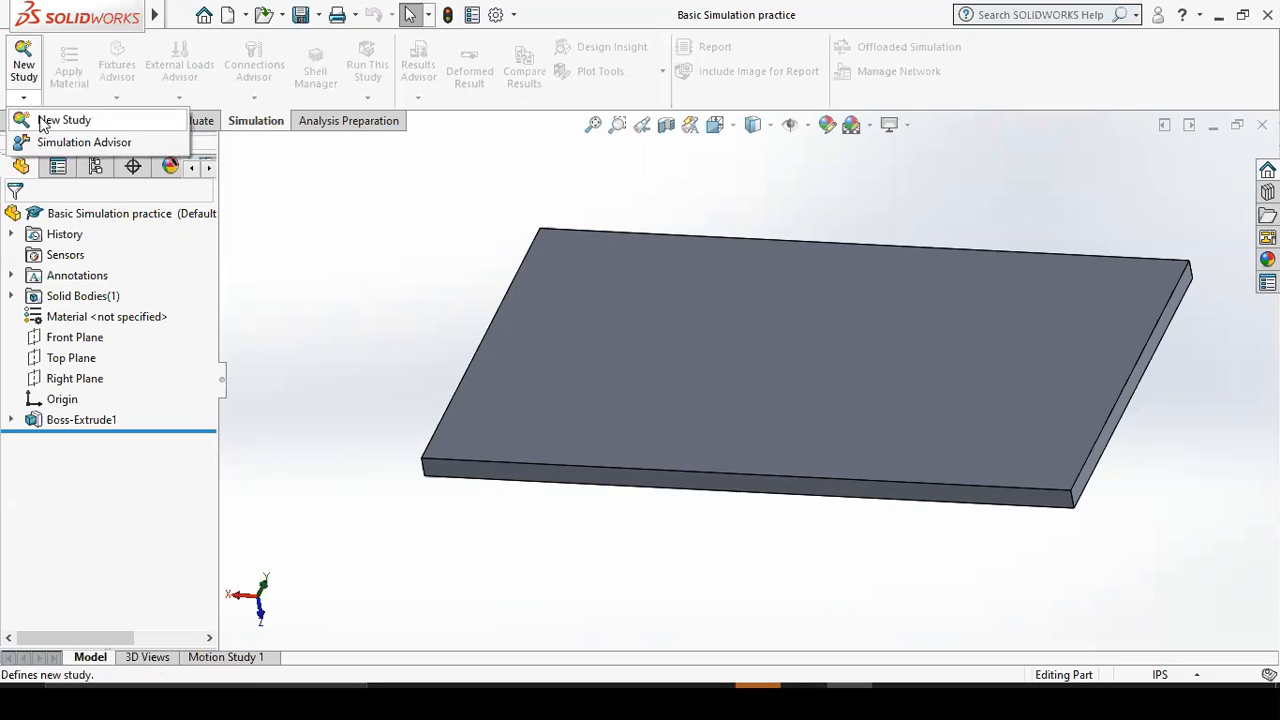
click(42, 122)
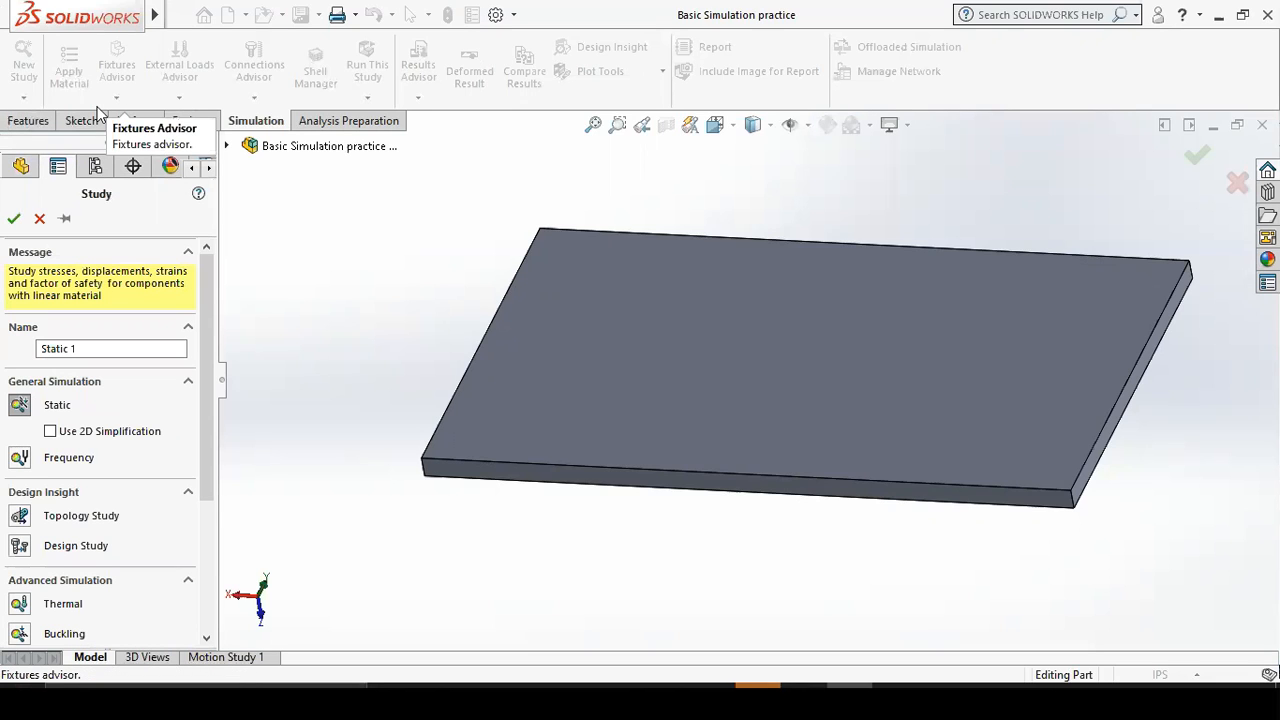
click(22, 408)
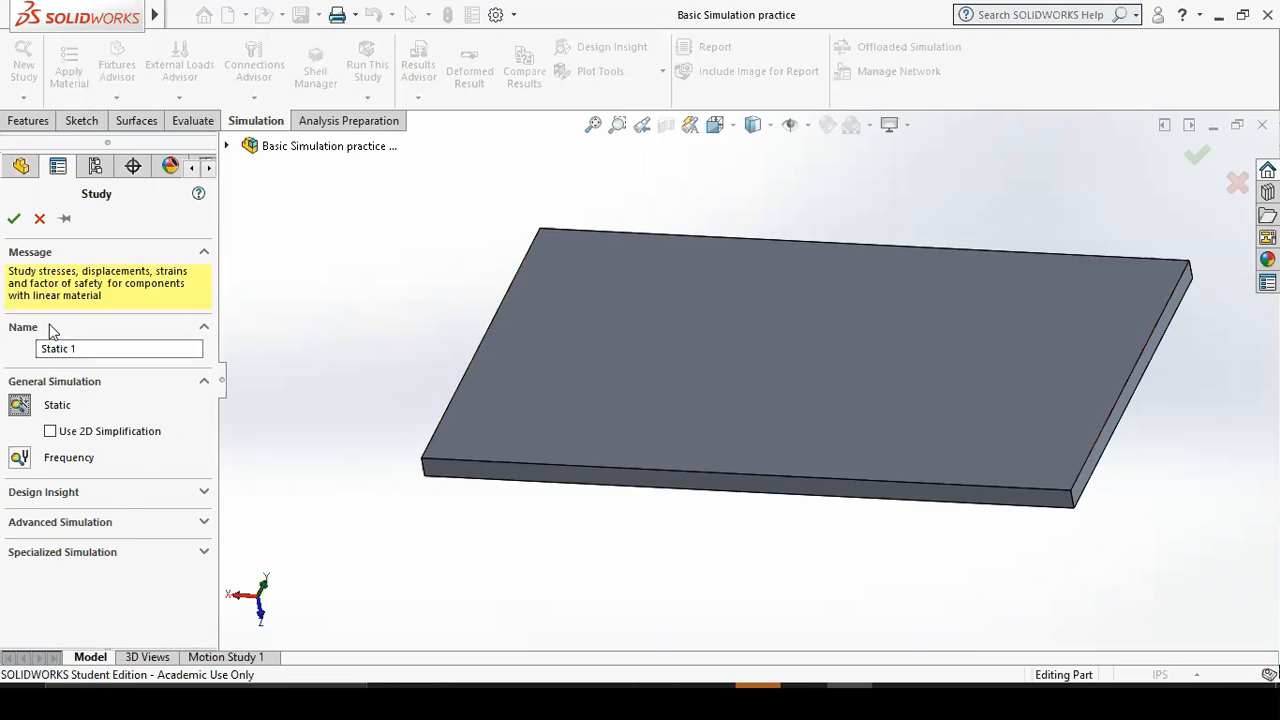
click(14, 218)
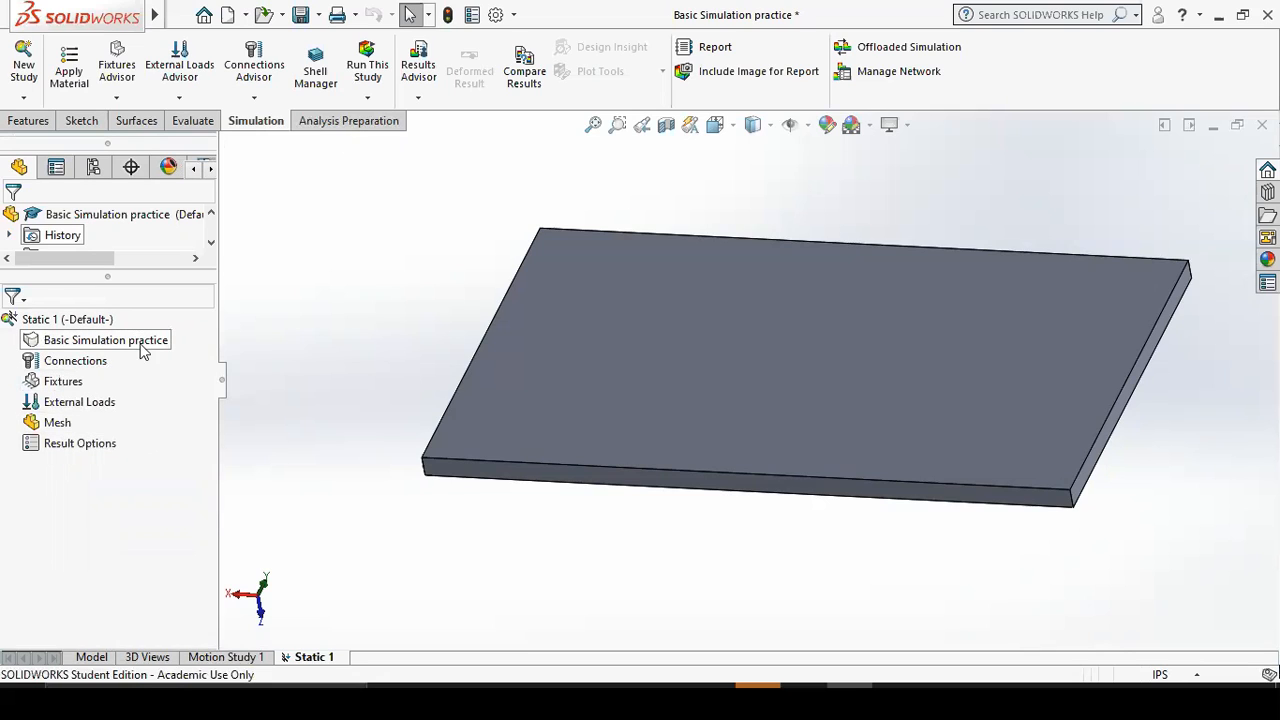
Examine the commands available for the study's part, connections, fixtures, external loads, mesh and result options.
click(100, 345)
middle_drag(580, 366, 641, 336)
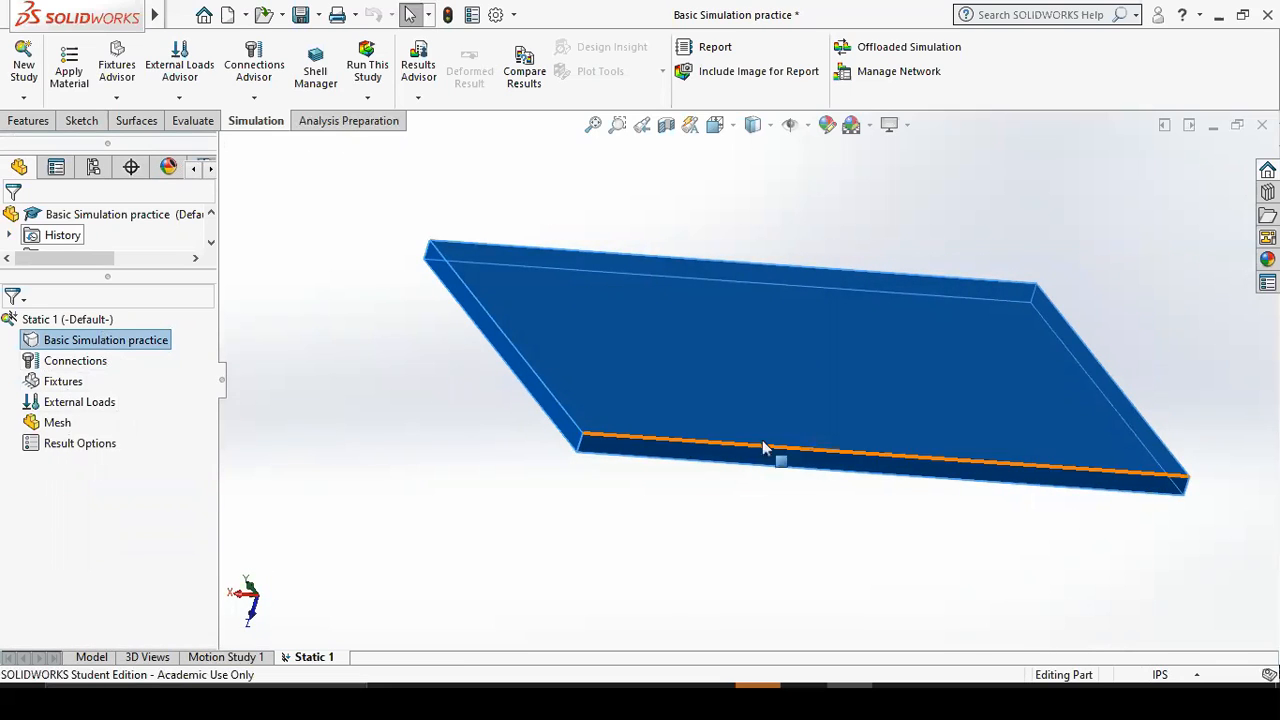
middle_drag(872, 410, 729, 406)
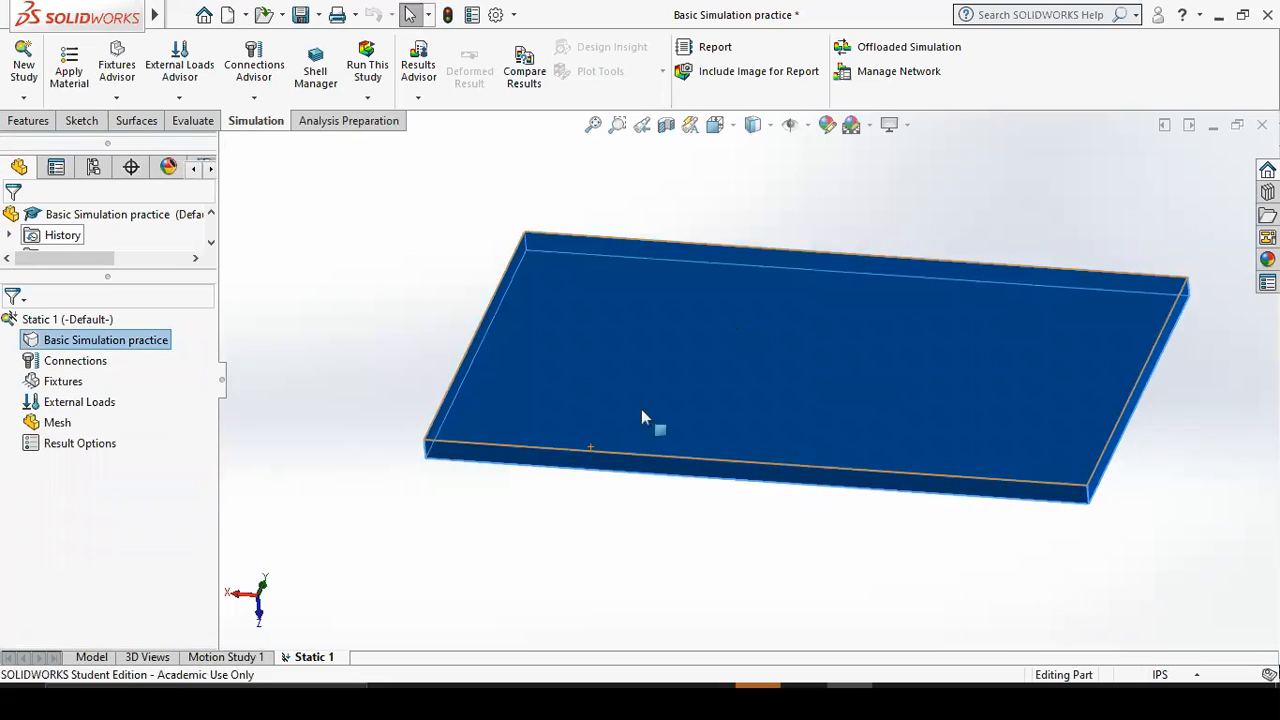
click(71, 366)
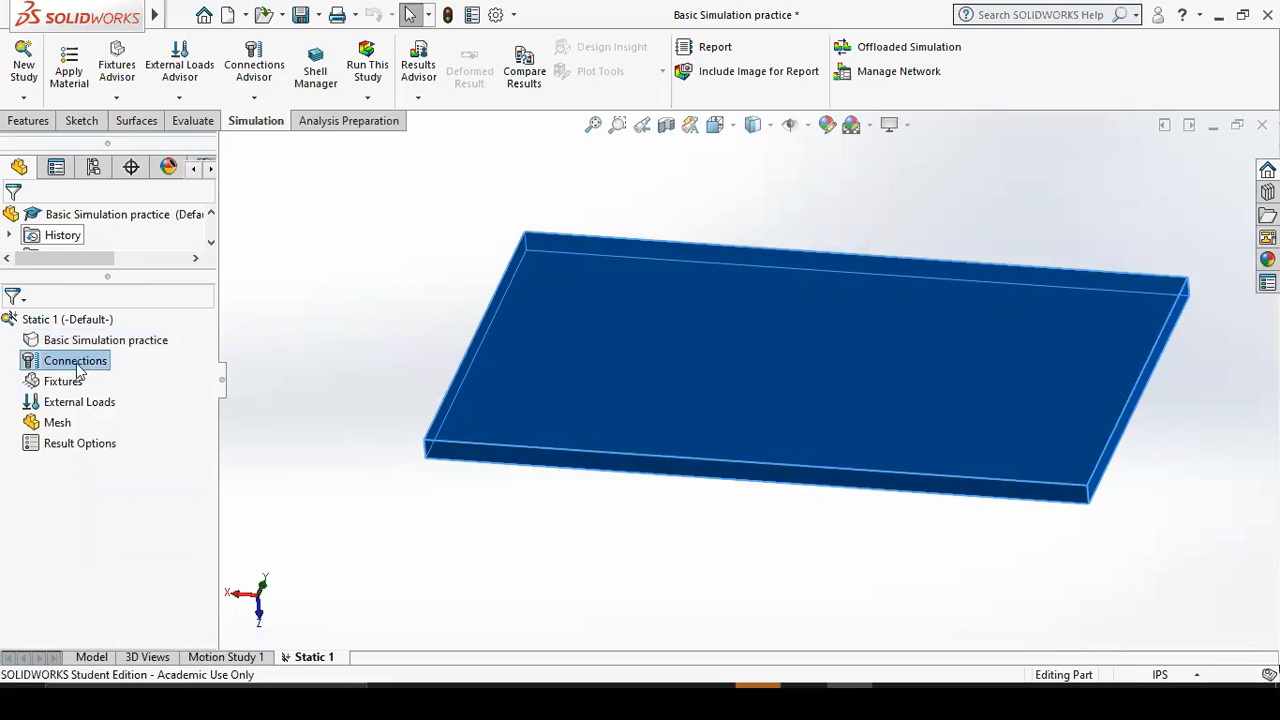
right_click(79, 371)
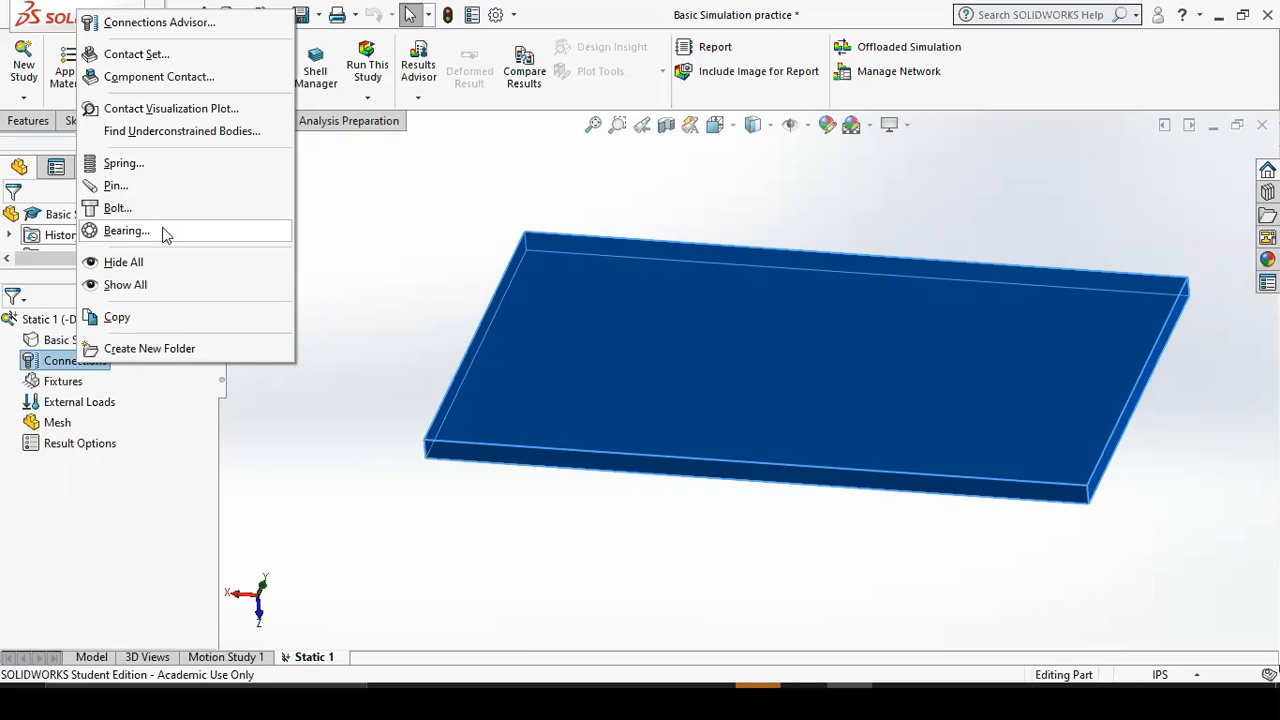
right_click(60, 382)
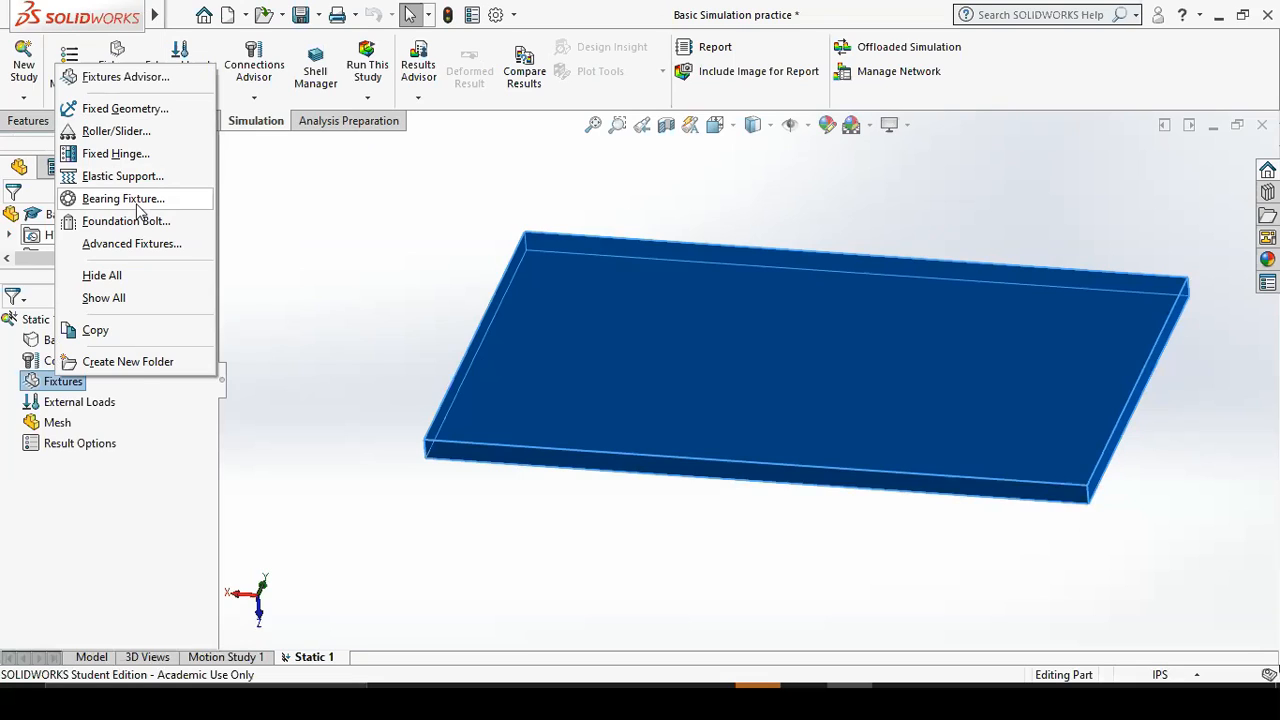
right_click(108, 402)
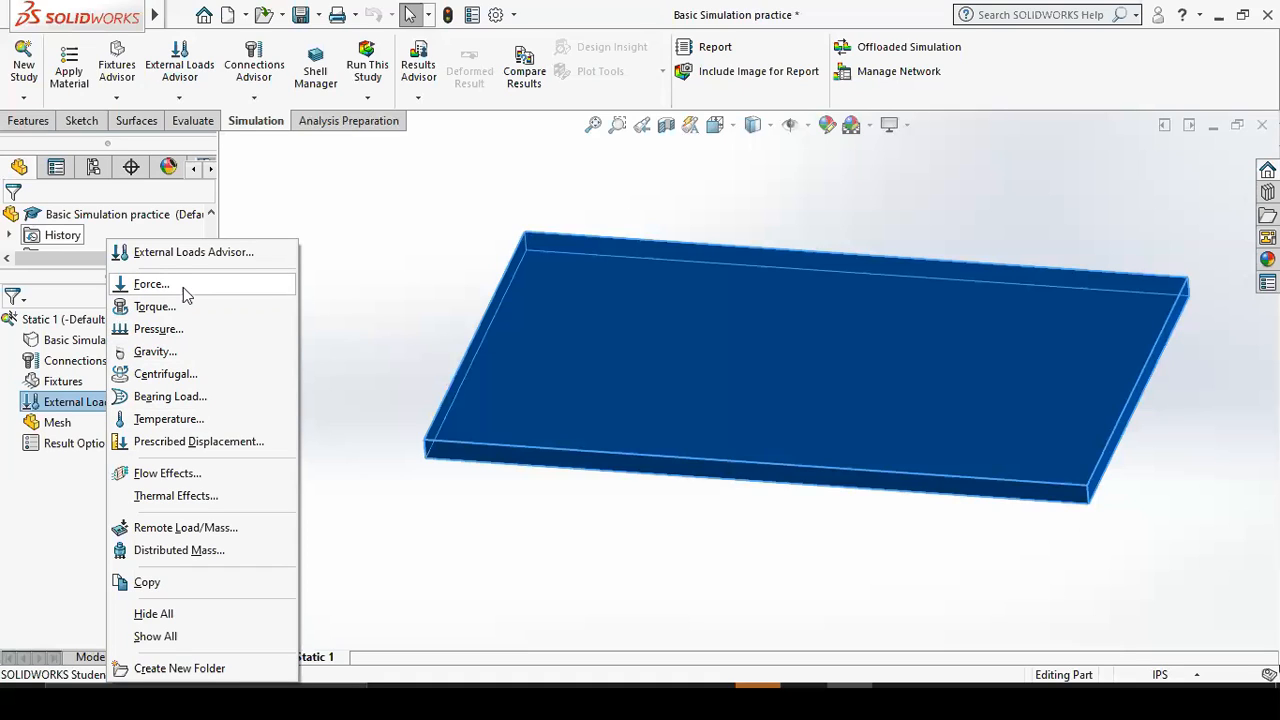
right_click(66, 424)
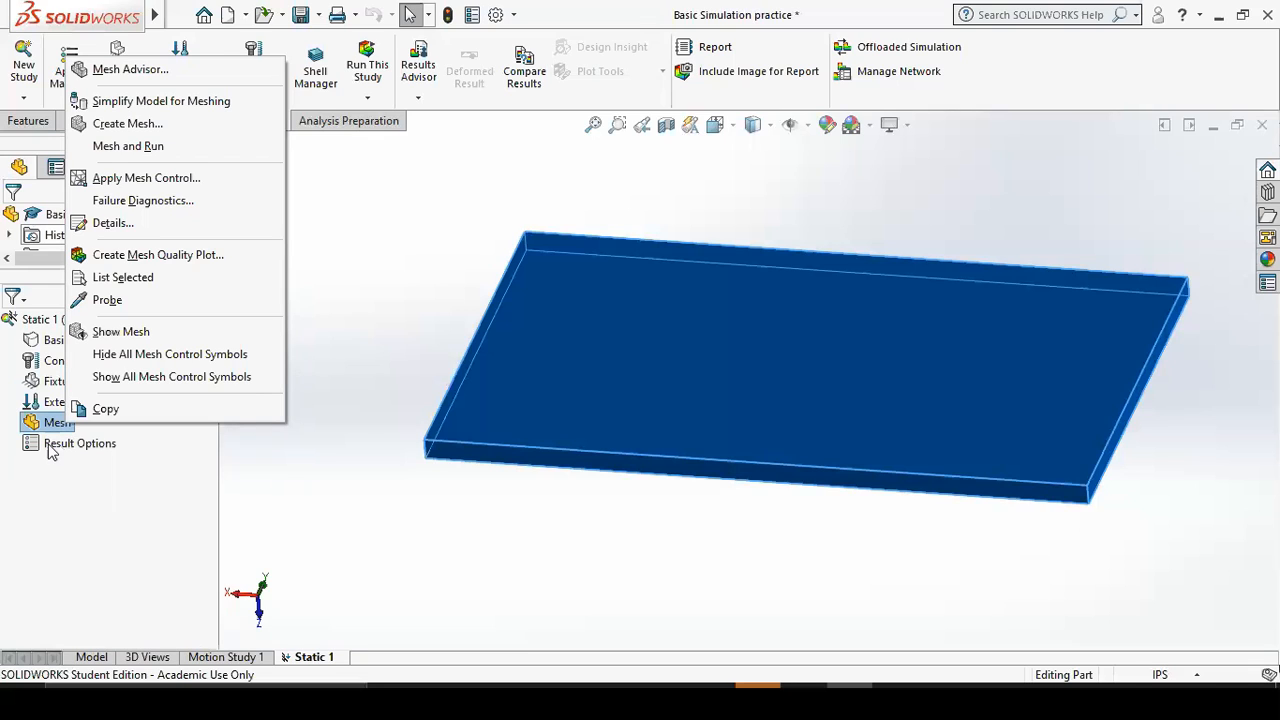
right_click(50, 447)
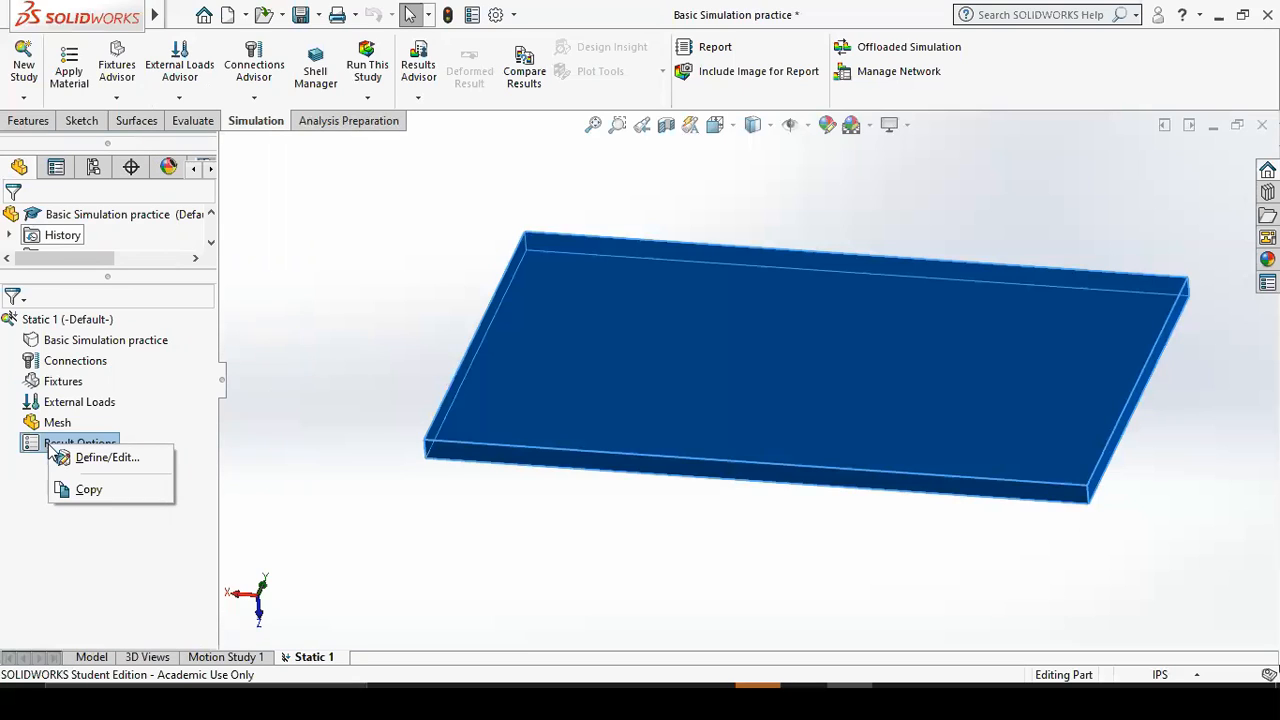
click(122, 542)
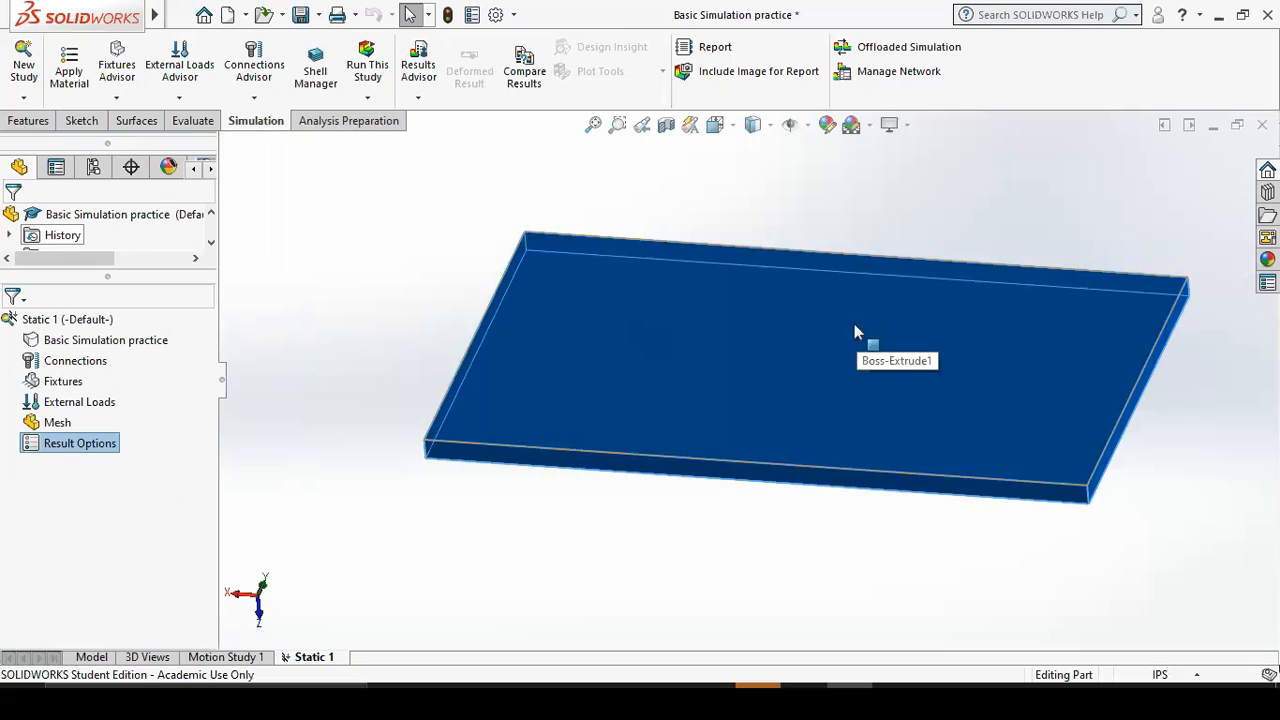
click(596, 500)
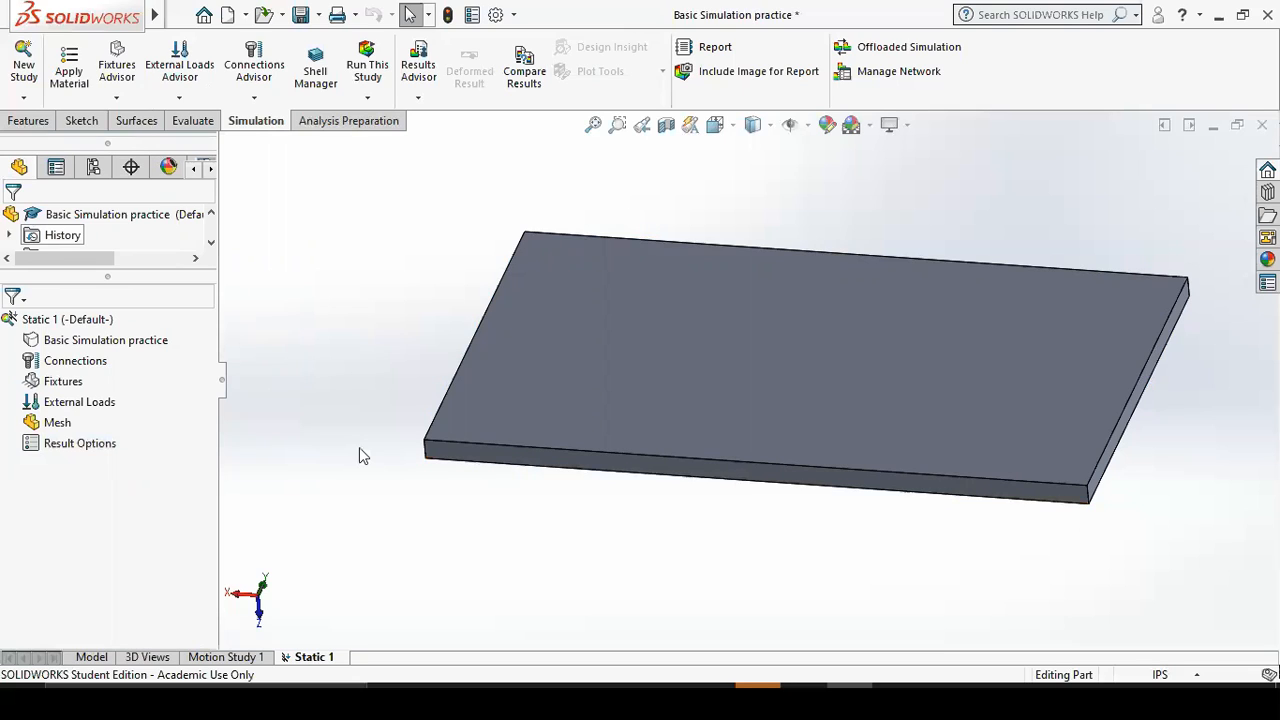
Open the material library for the study's part and examine the properties of Silicon in SOLIDWORKS Materials.
right_click(100, 342)
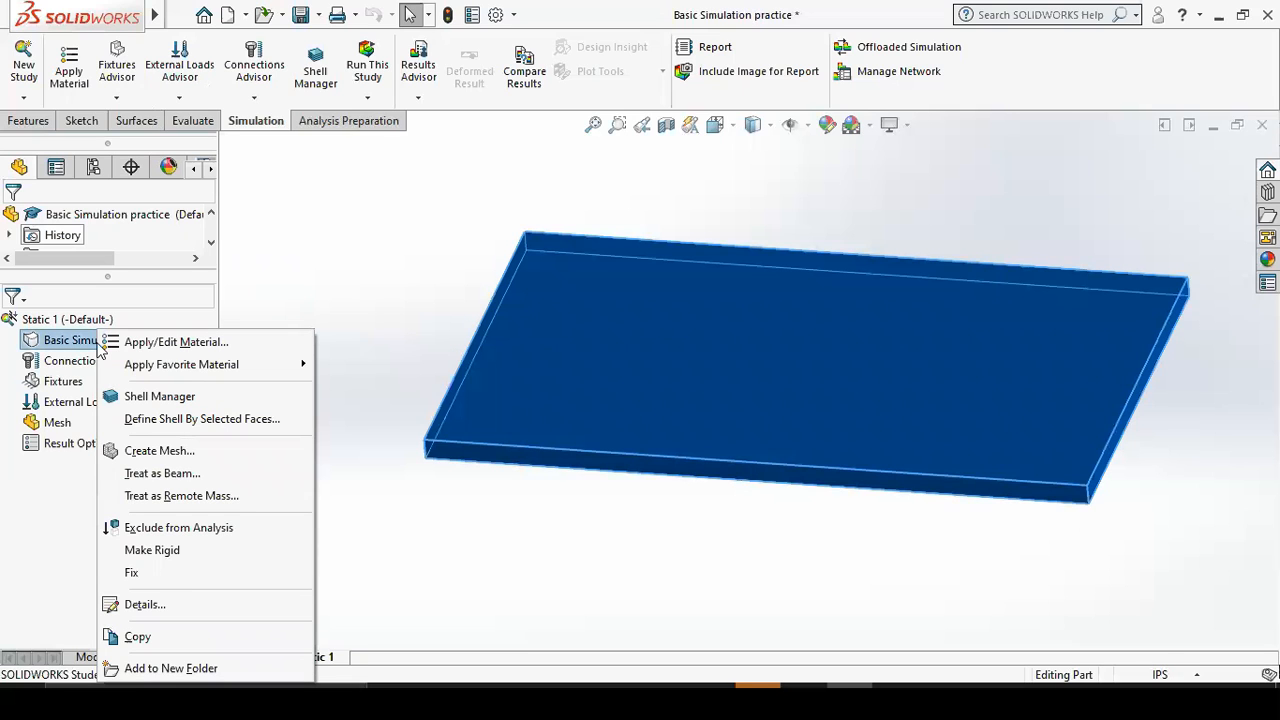
click(163, 343)
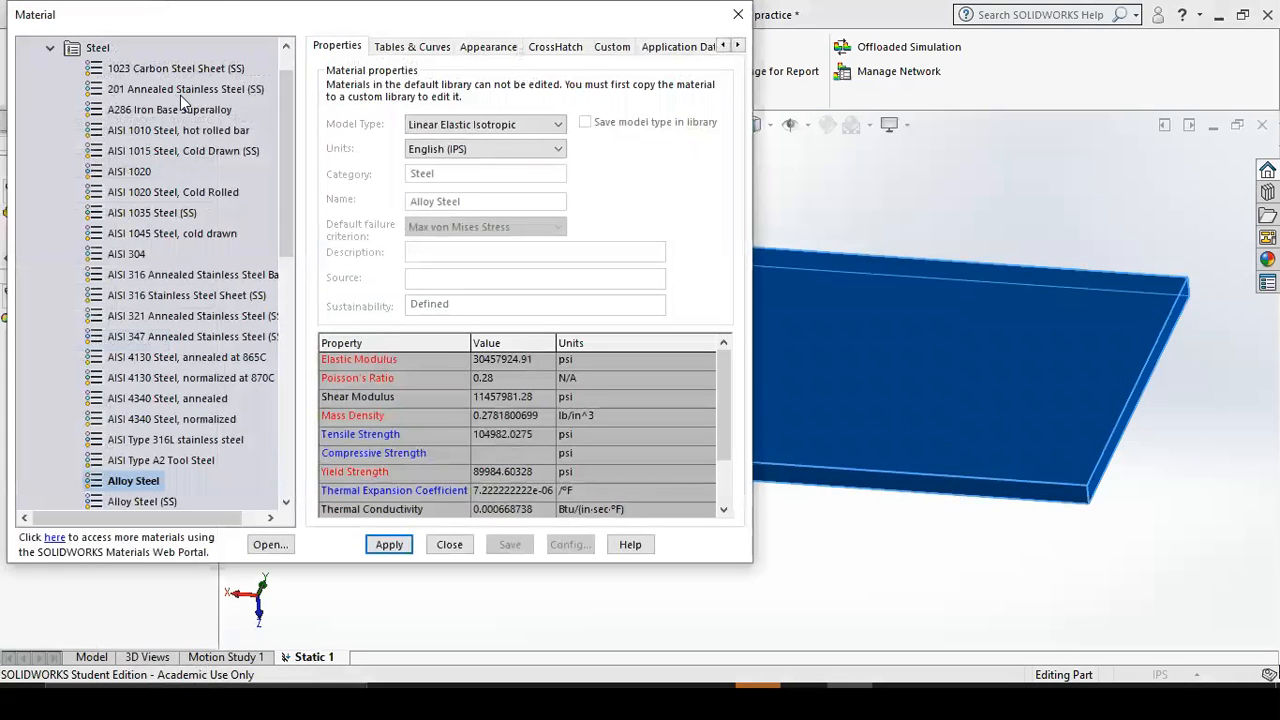
drag(211, 14, 293, 17)
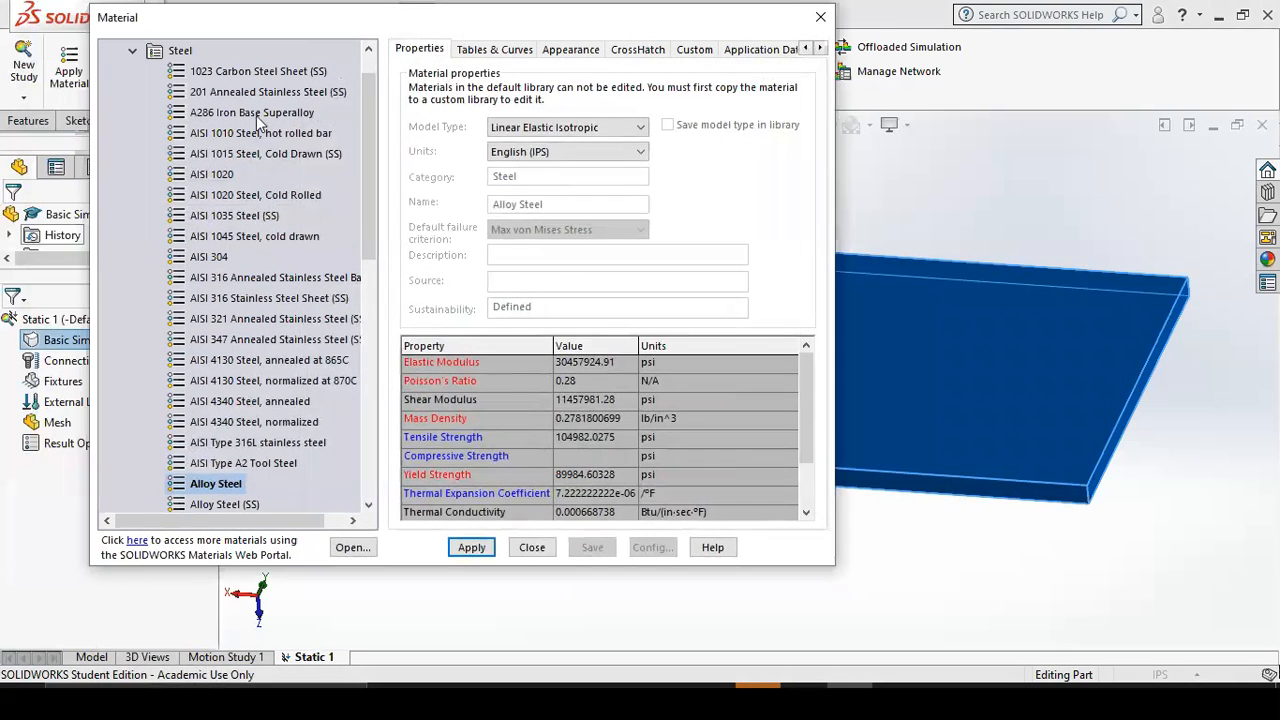
click(134, 50)
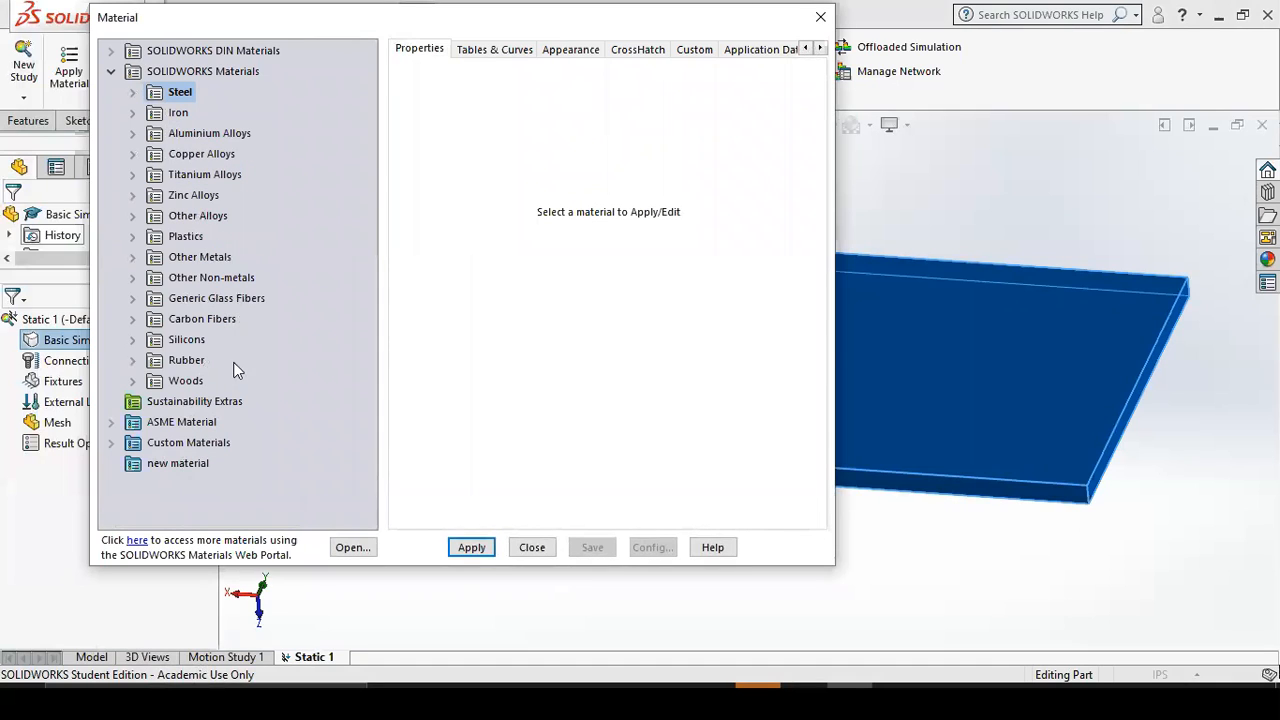
click(133, 341)
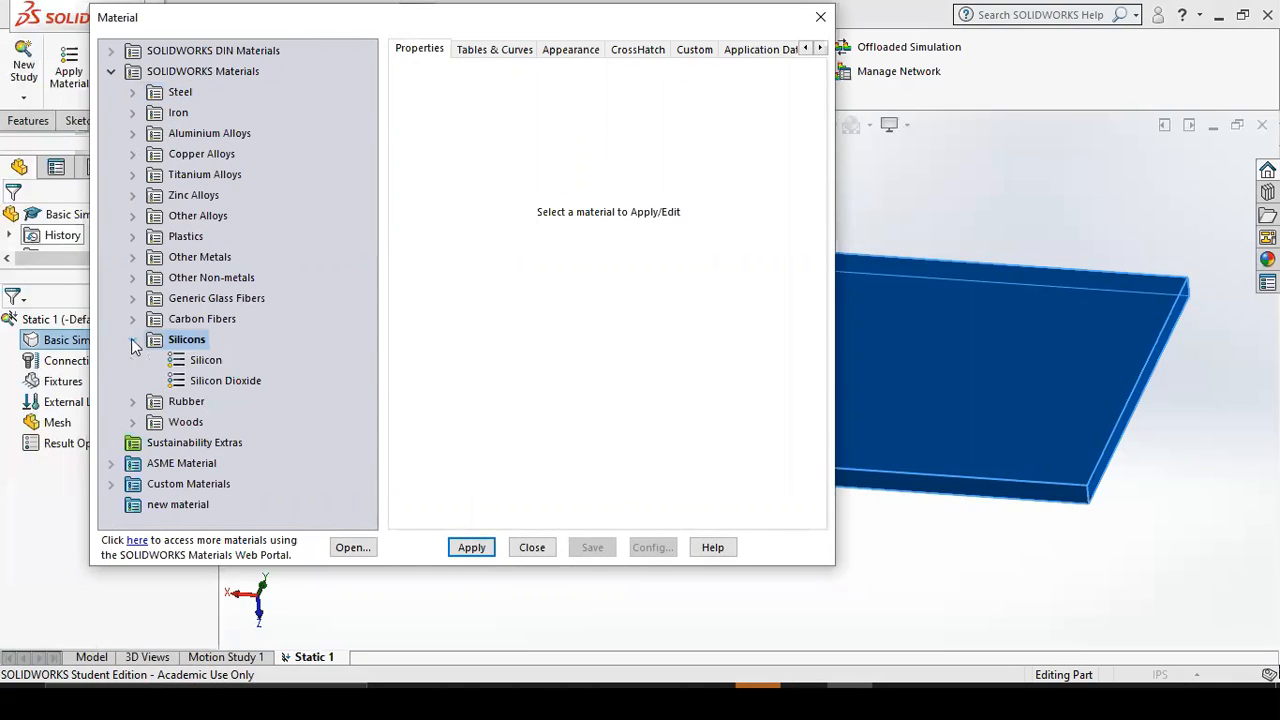
click(200, 360)
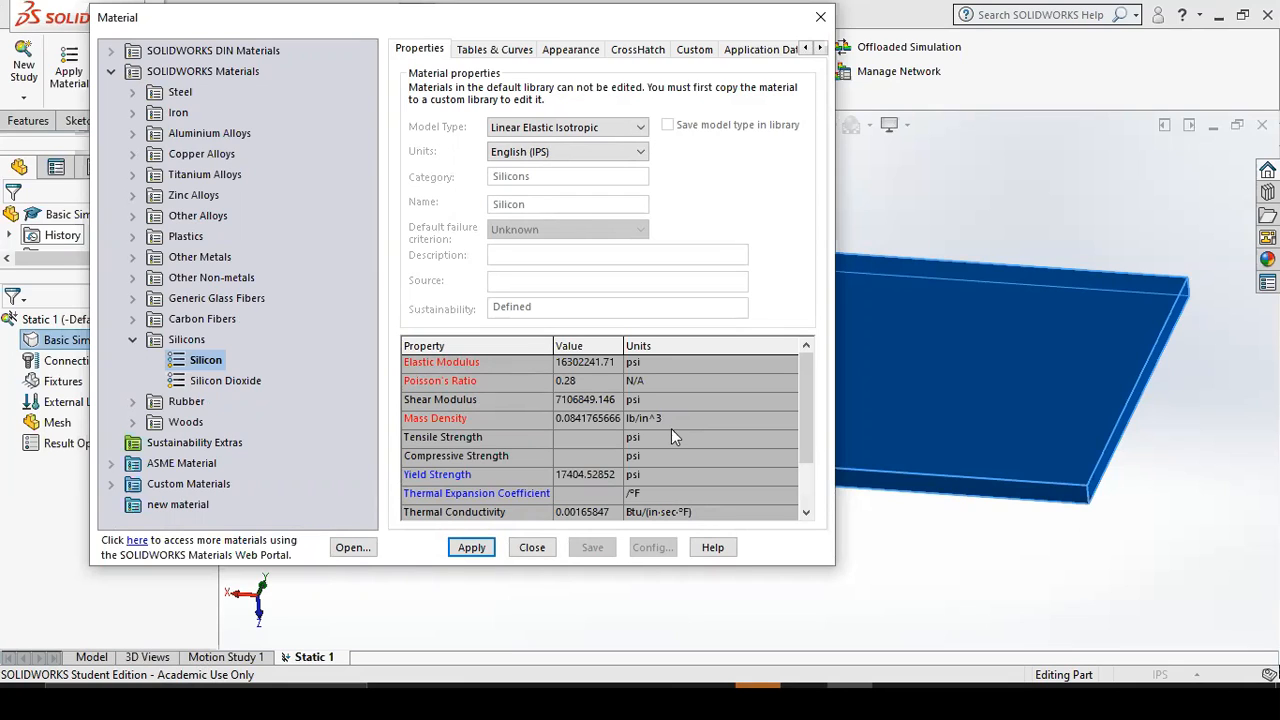
click(132, 340)
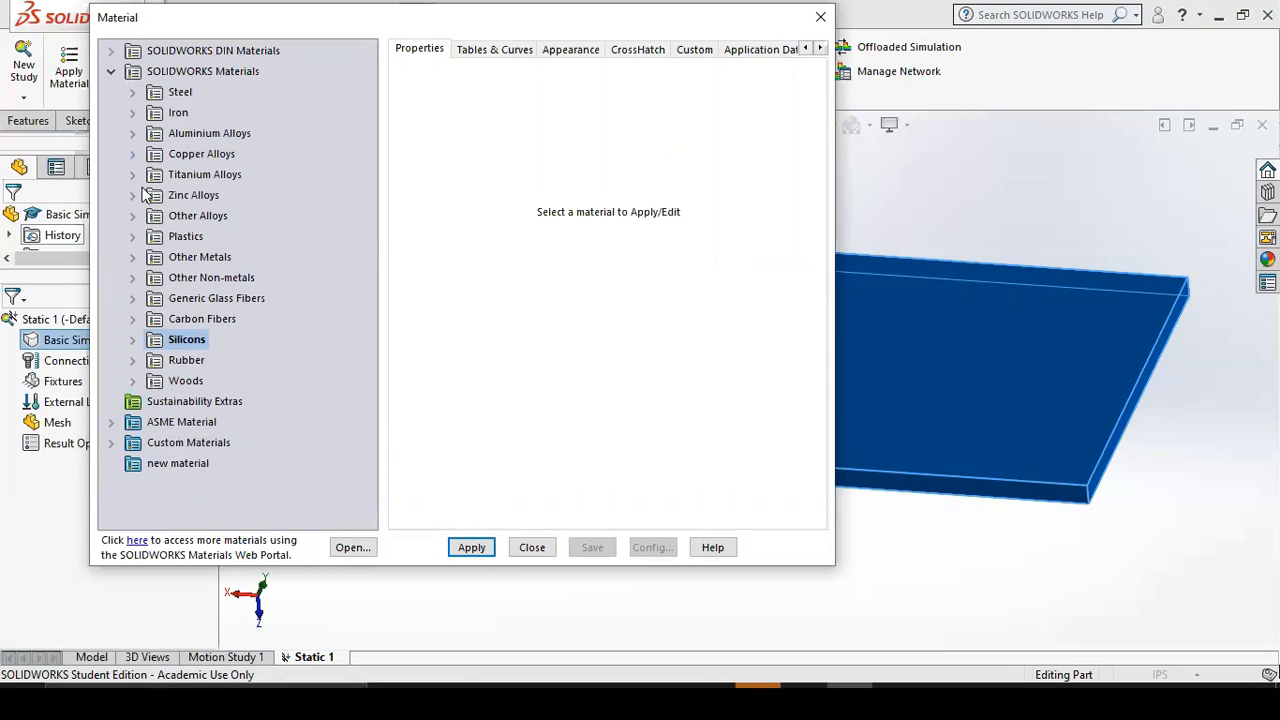
Examine the properties of Aluminum 6105-T5 in the T-Slot category of the ASME Material library.
click(112, 423)
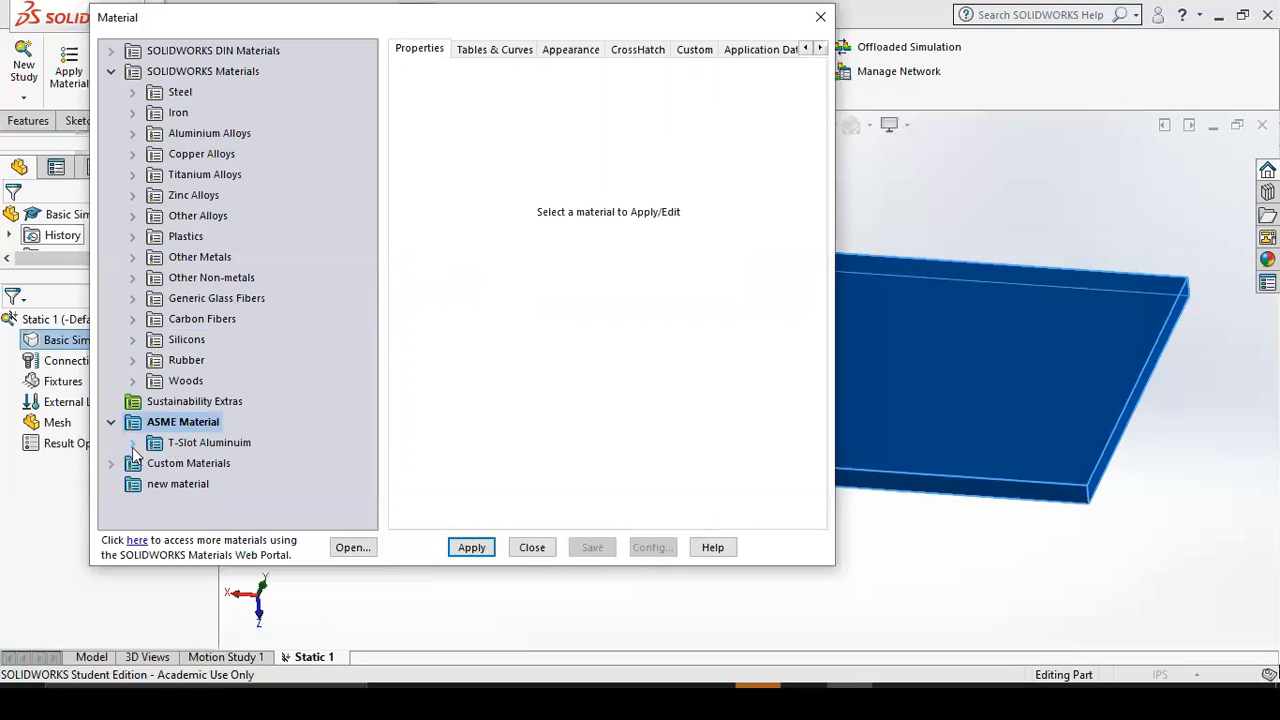
click(132, 444)
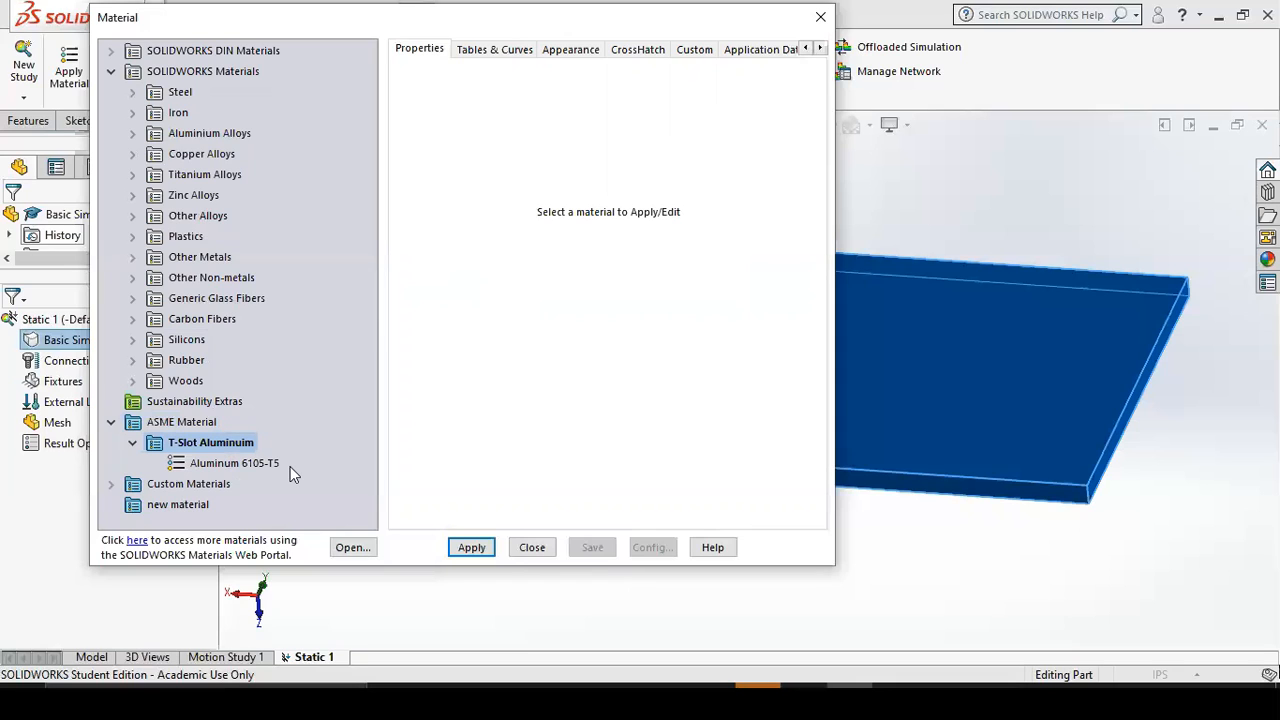
click(250, 467)
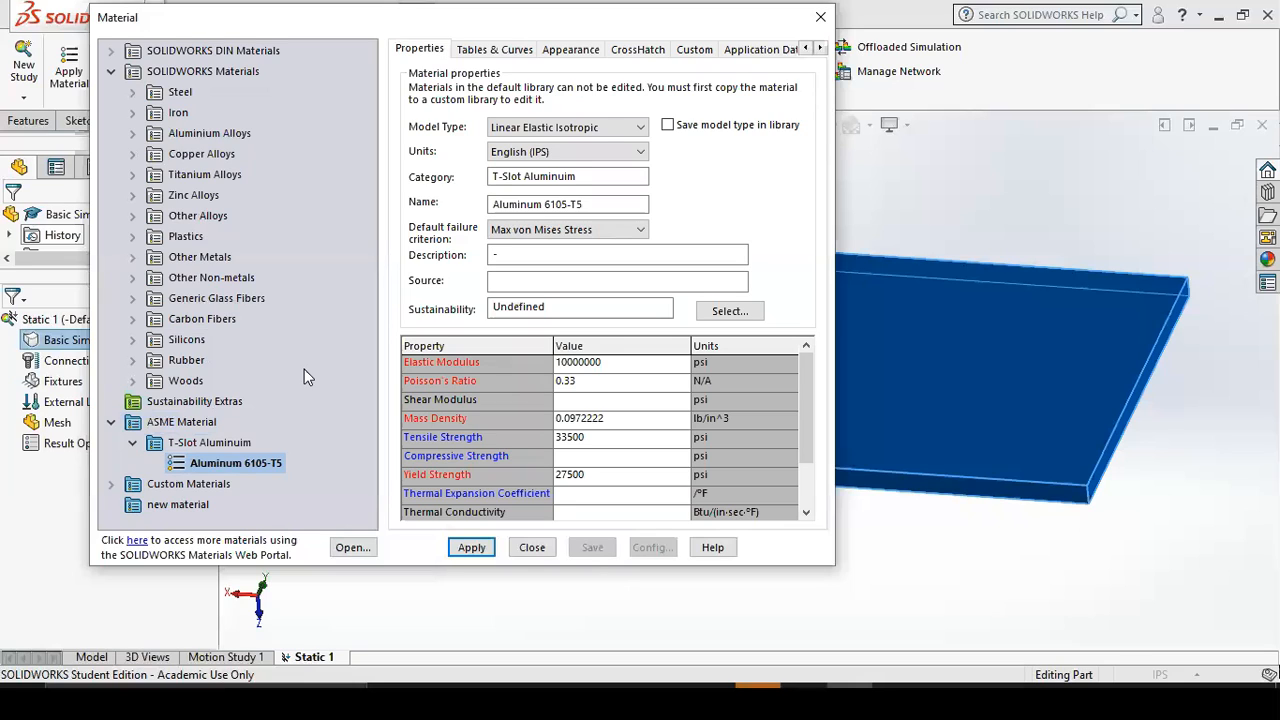
click(132, 442)
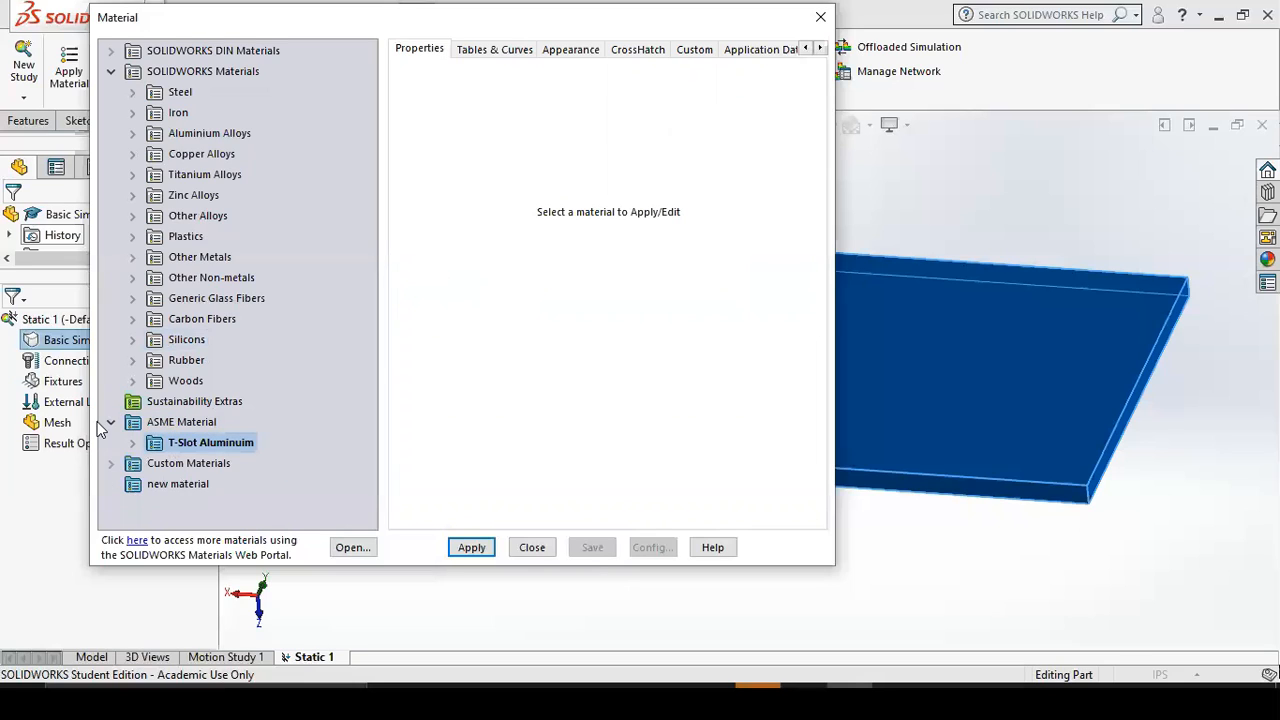
click(111, 422)
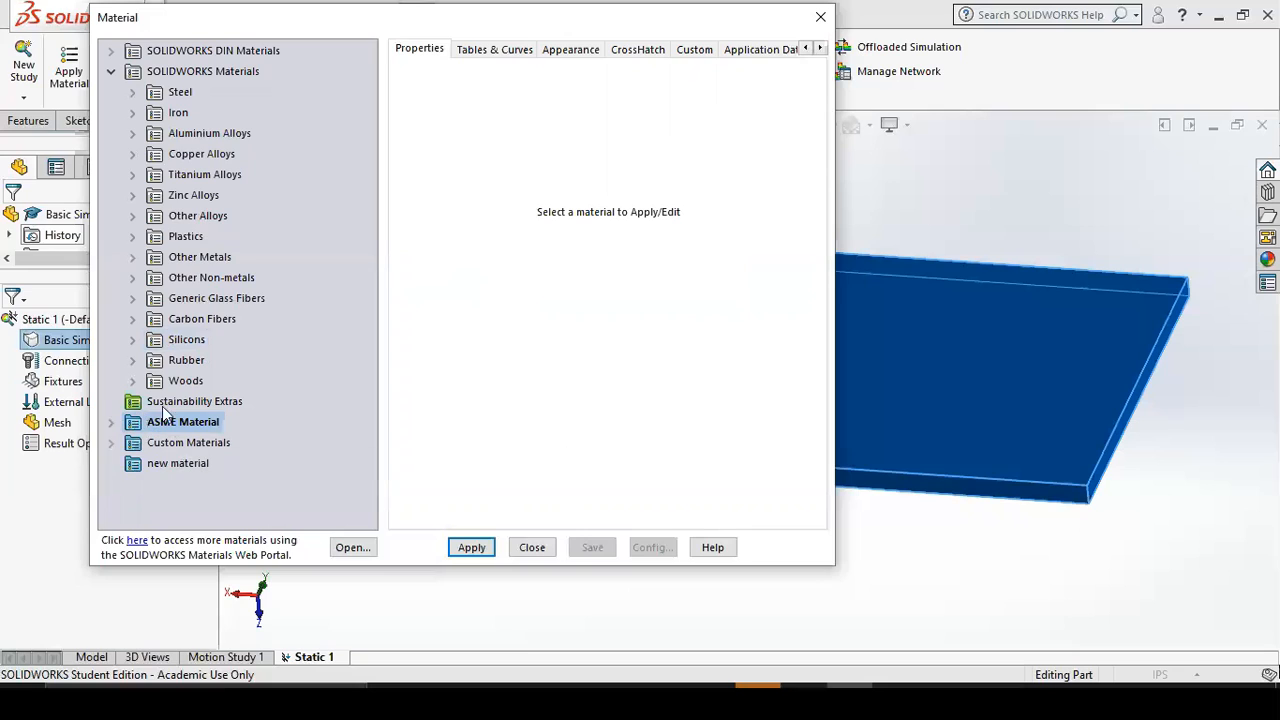
Create a new material library named new steel in the Custom Materials folder.
click(111, 71)
right_click(172, 156)
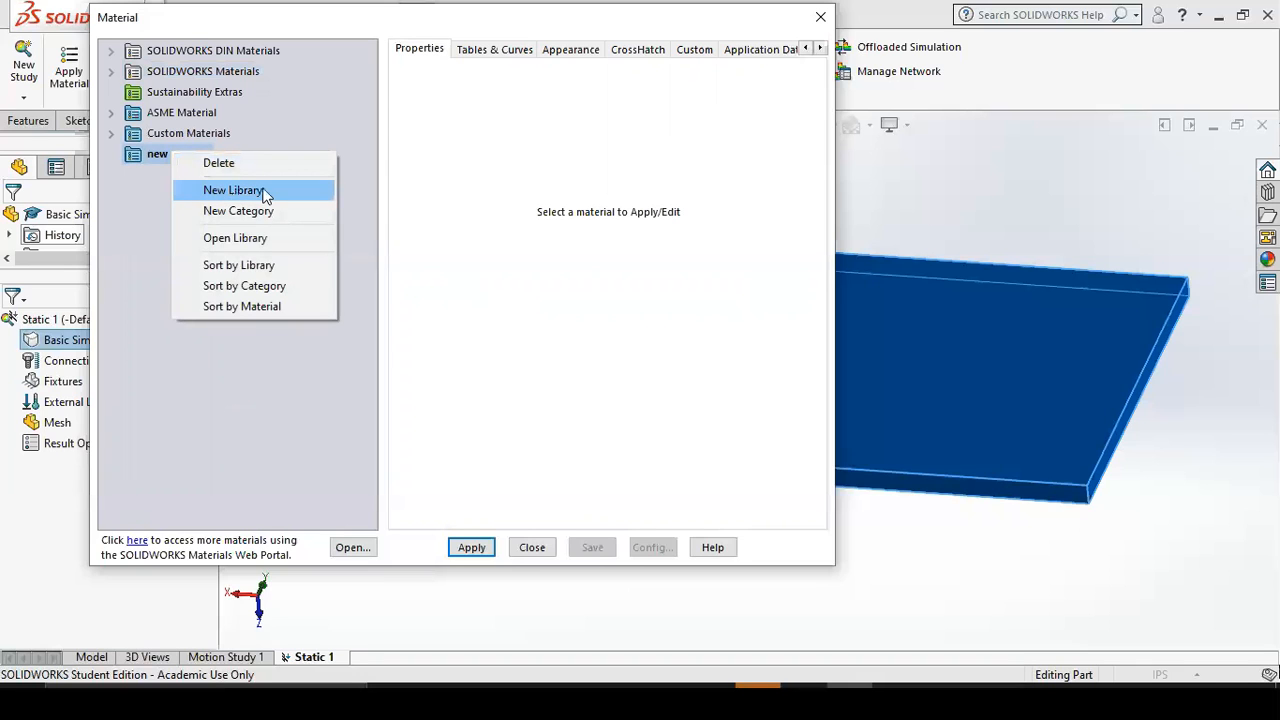
click(222, 190)
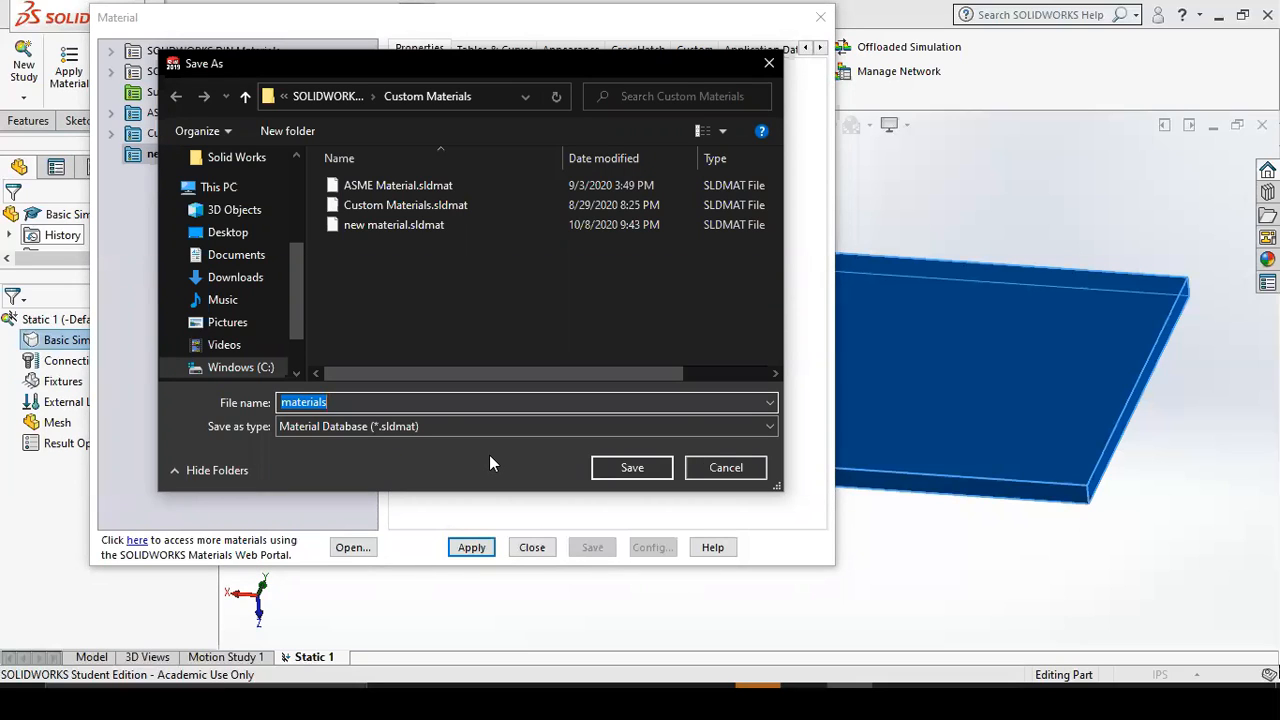
text(new)
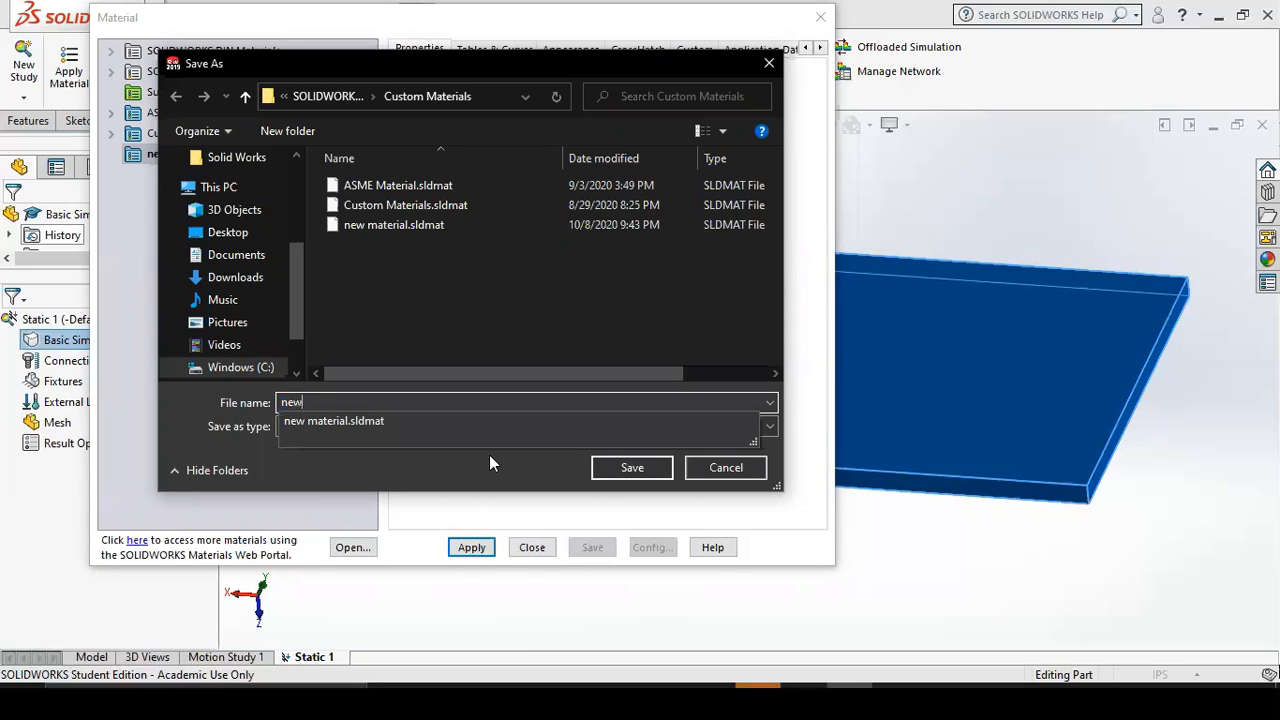
text( steel)
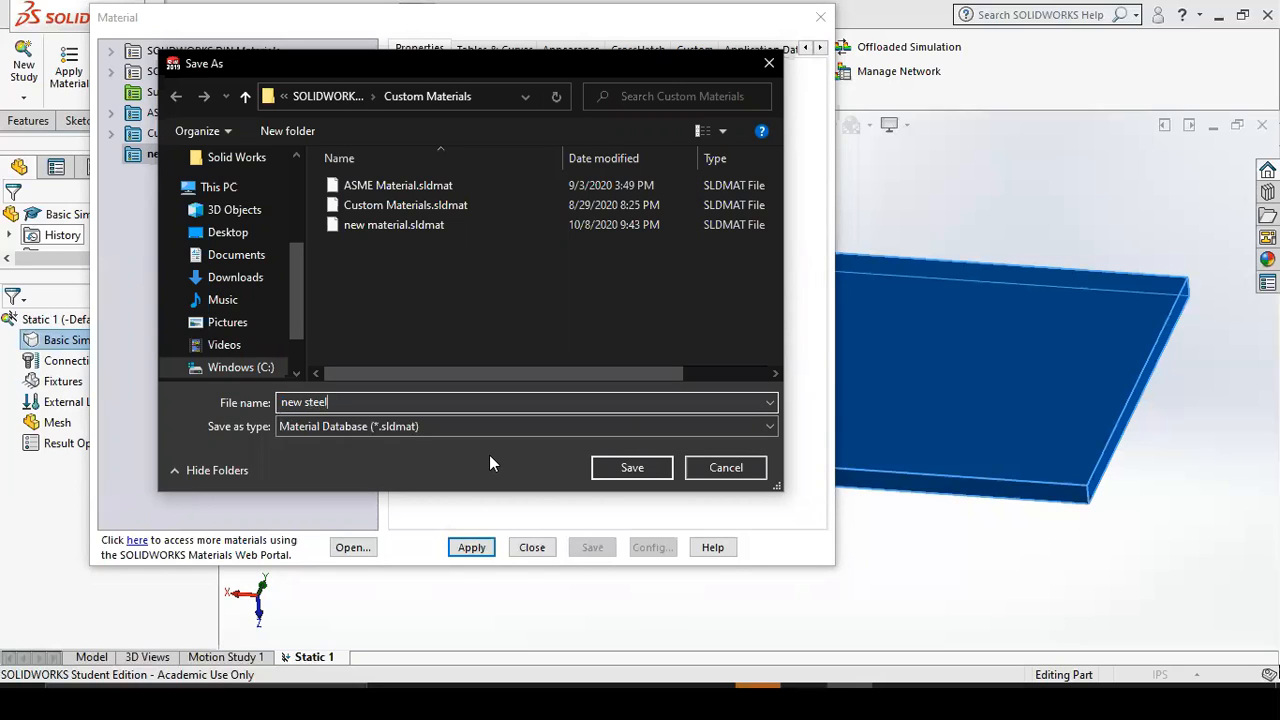
click(636, 476)
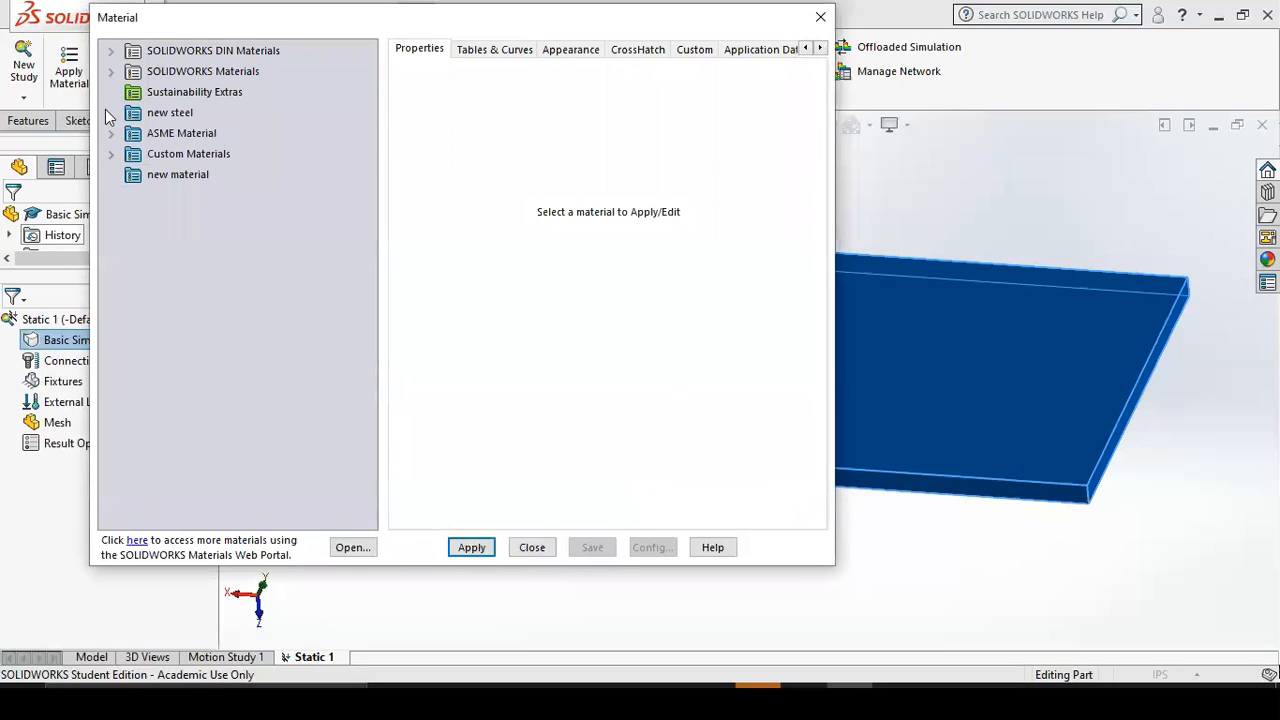
Create a category named 1040 alloy steel in the new steel library.
click(165, 111)
double_click(166, 133)
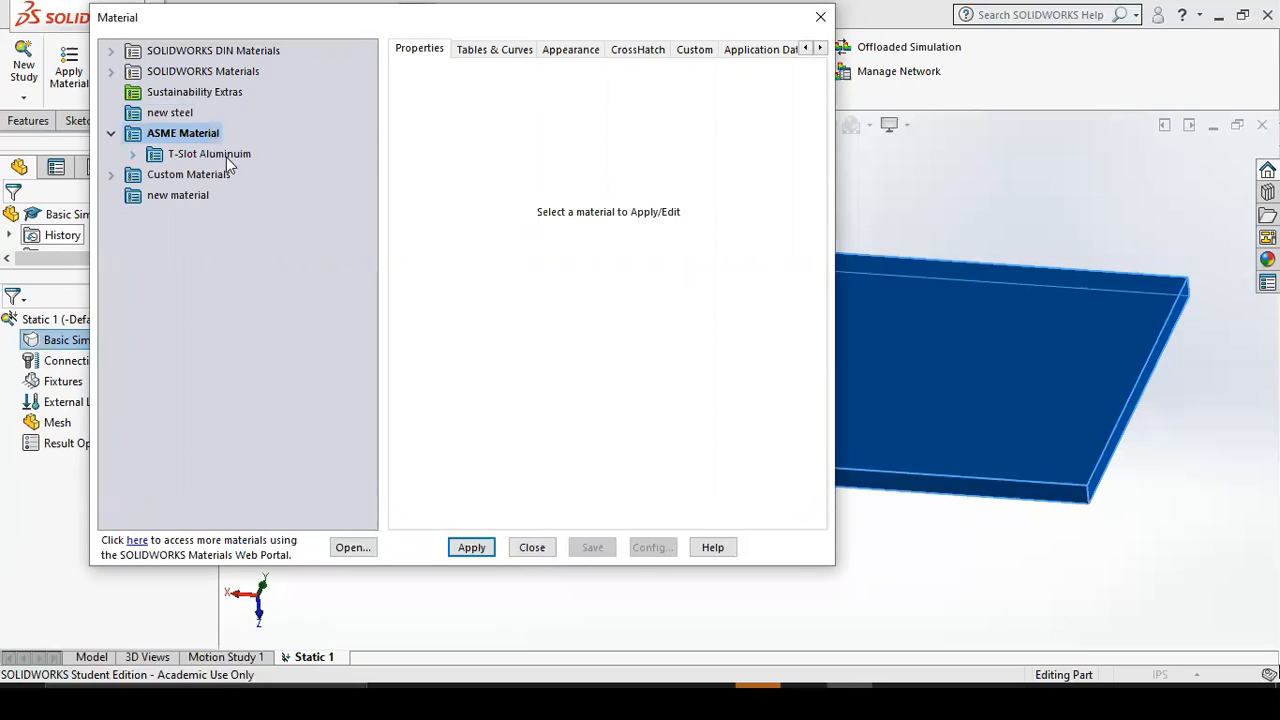
right_click(175, 114)
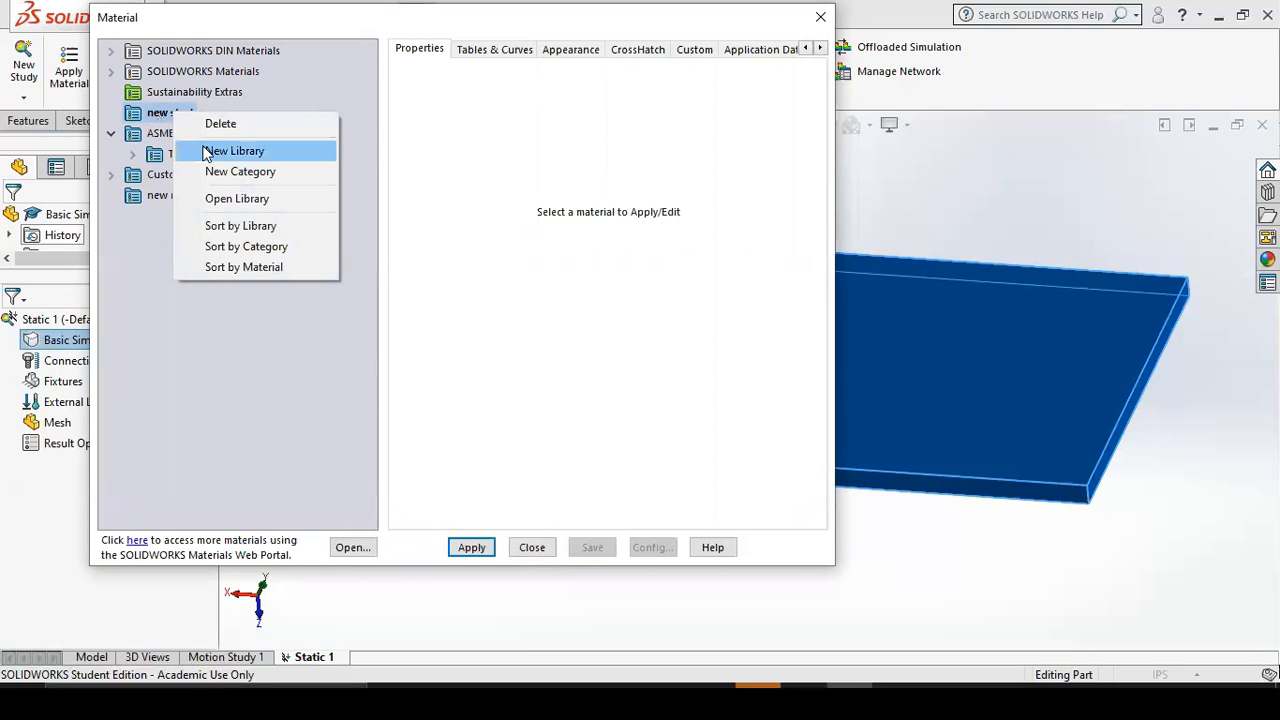
click(245, 172)
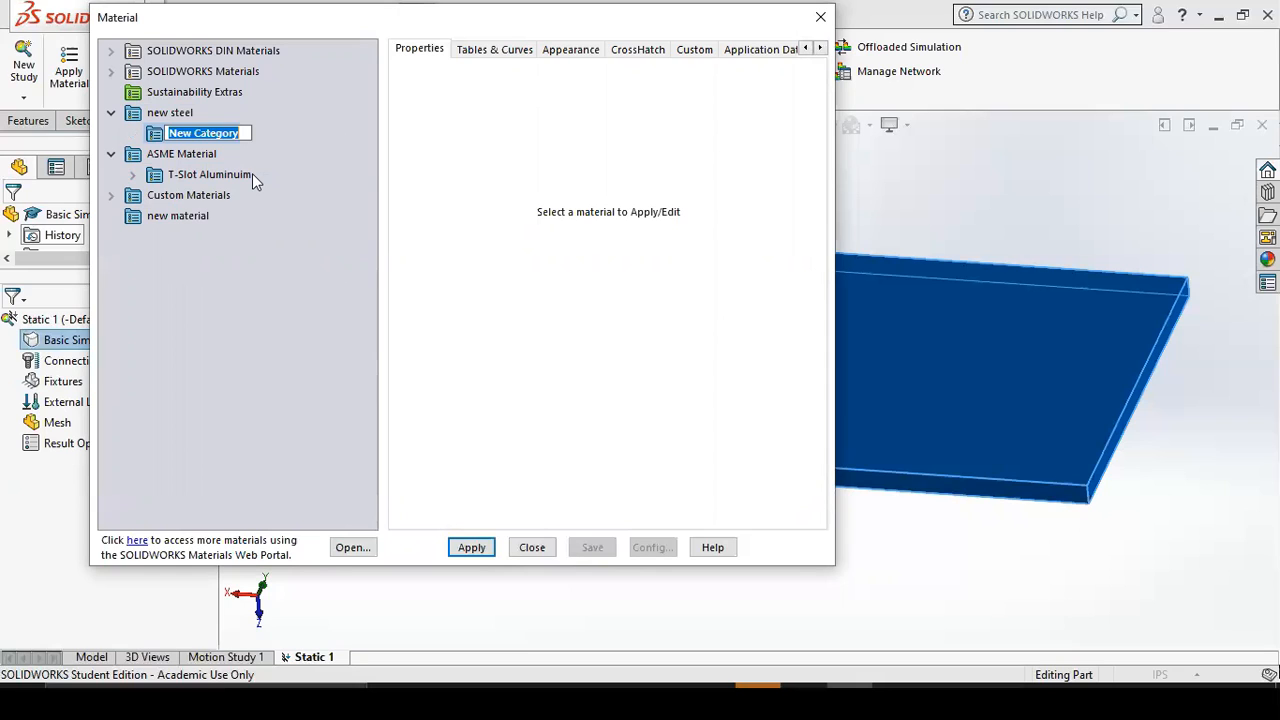
text(1054)
key(BackSpace)
key(BackSpace)
text(40)
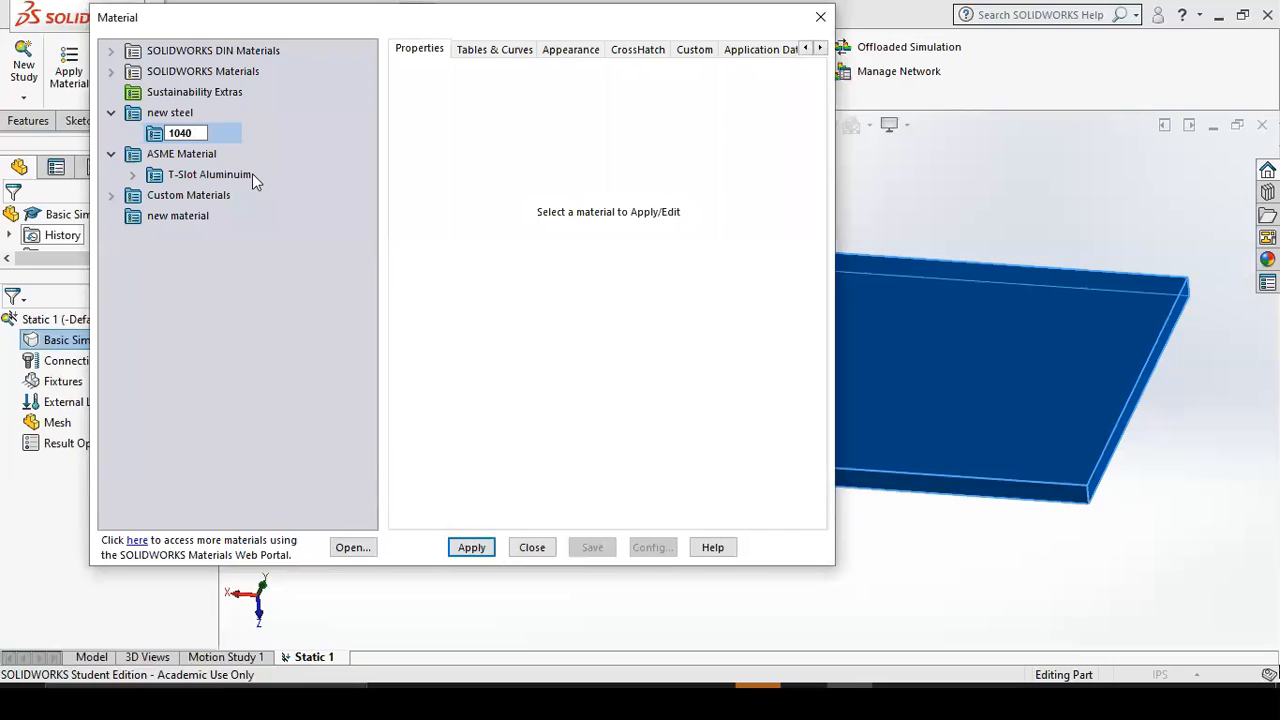
text( alloy steel)
key(Return)
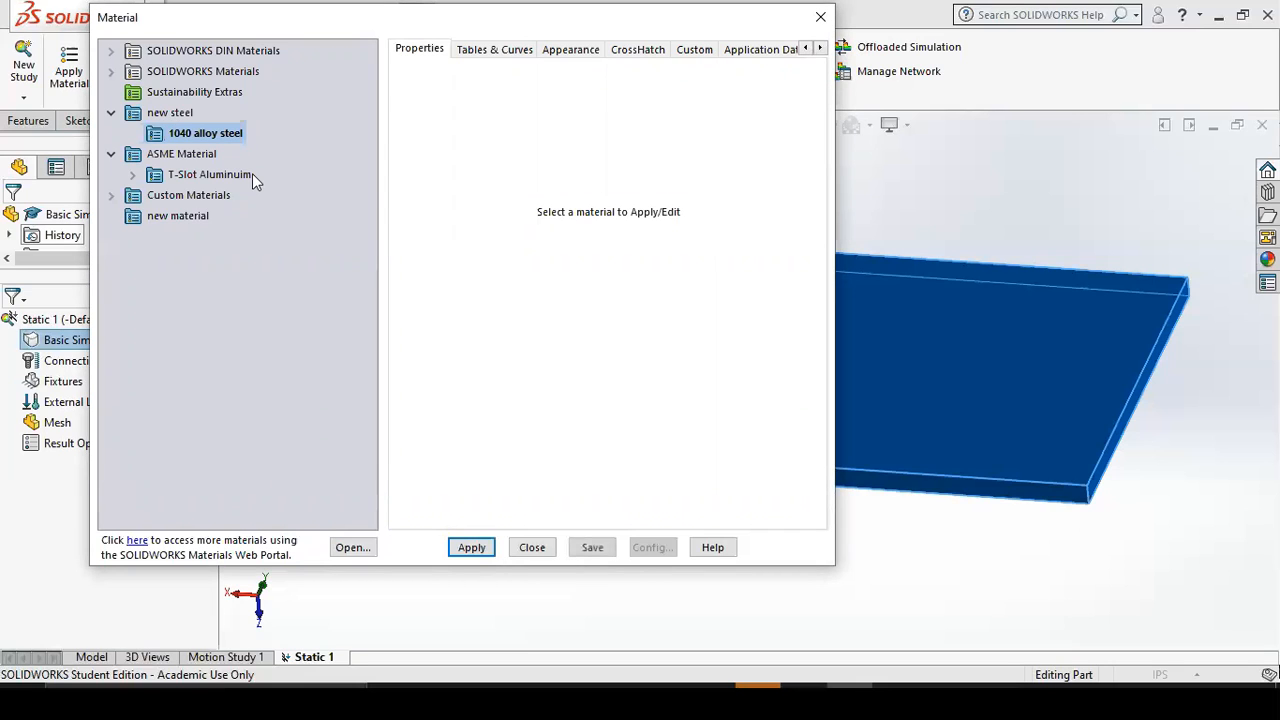
Add a new material named 1040 steel to the 1040 alloy steel category.
right_click(212, 134)
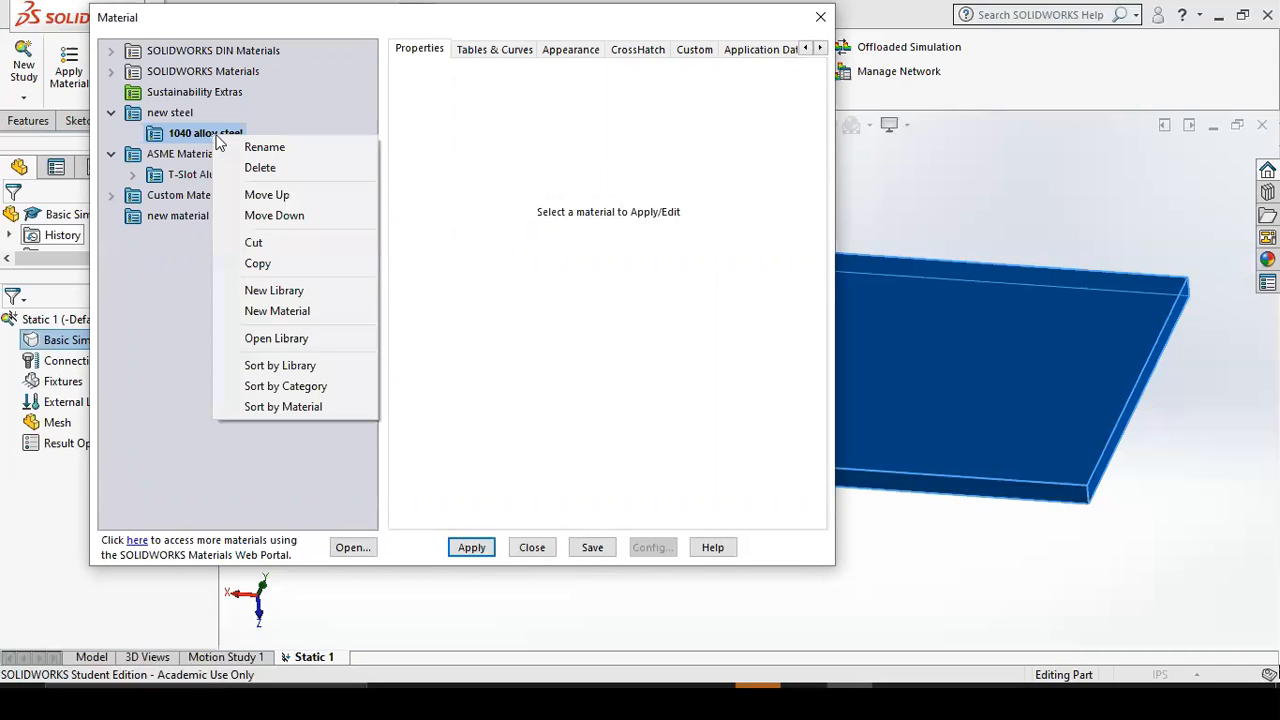
click(318, 312)
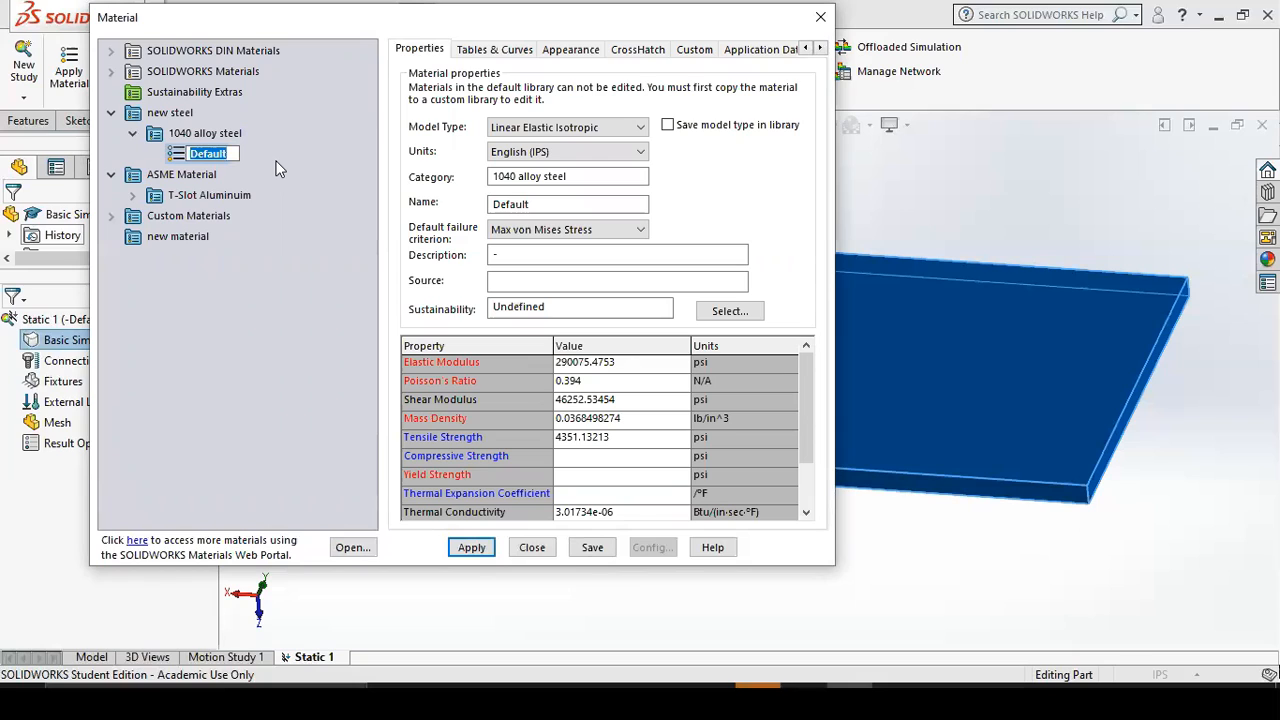
text(1040 steel)
key(Return)
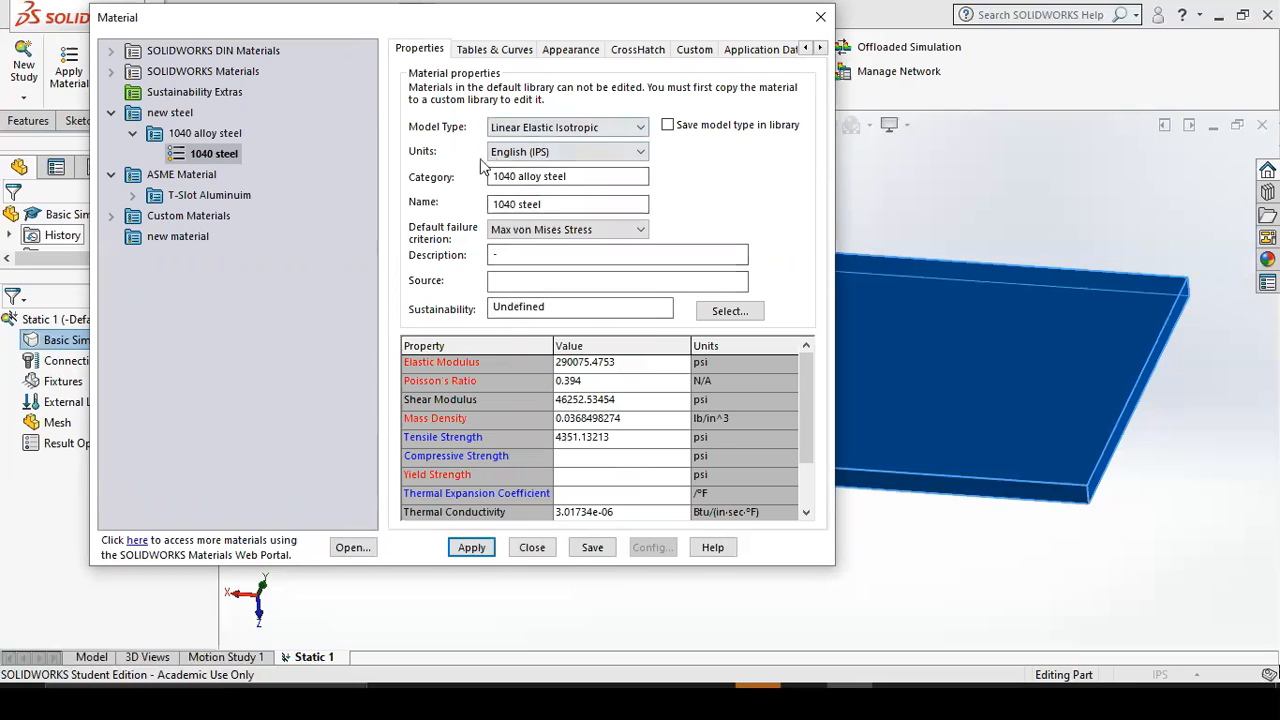
Check the unit options of the 1040 steel material and try to apply it to the study's part.
click(643, 153)
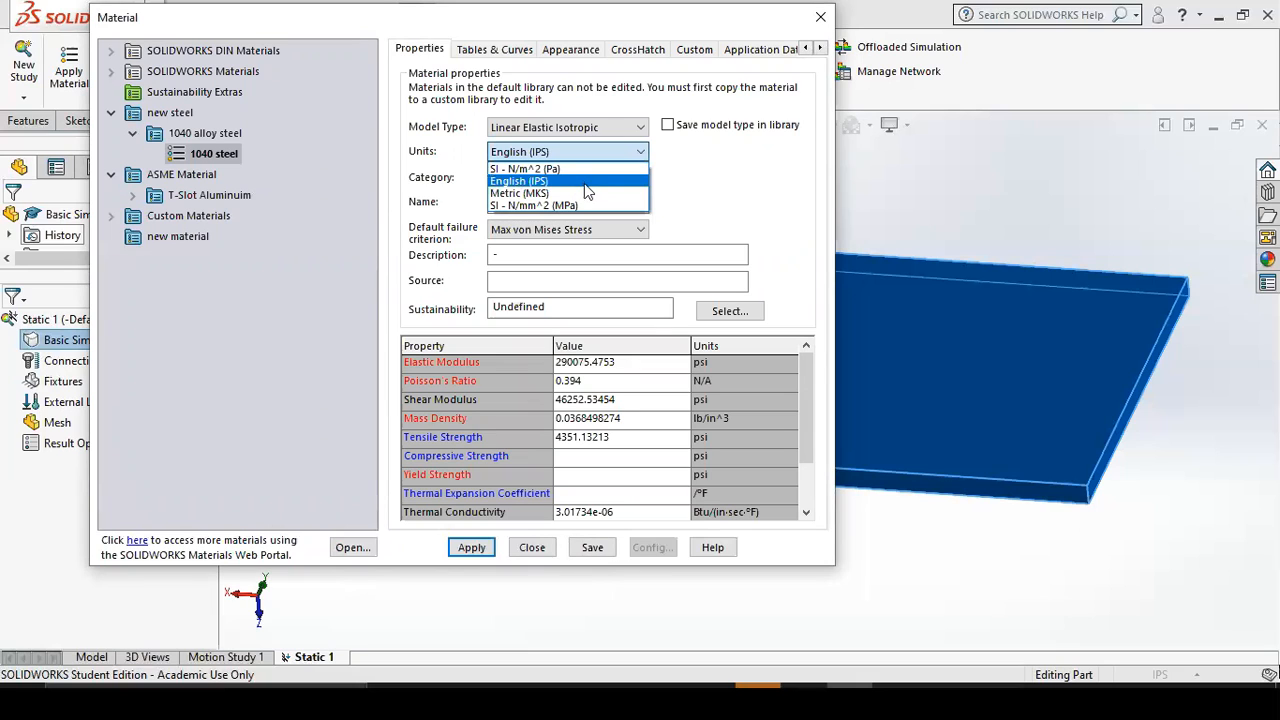
click(643, 151)
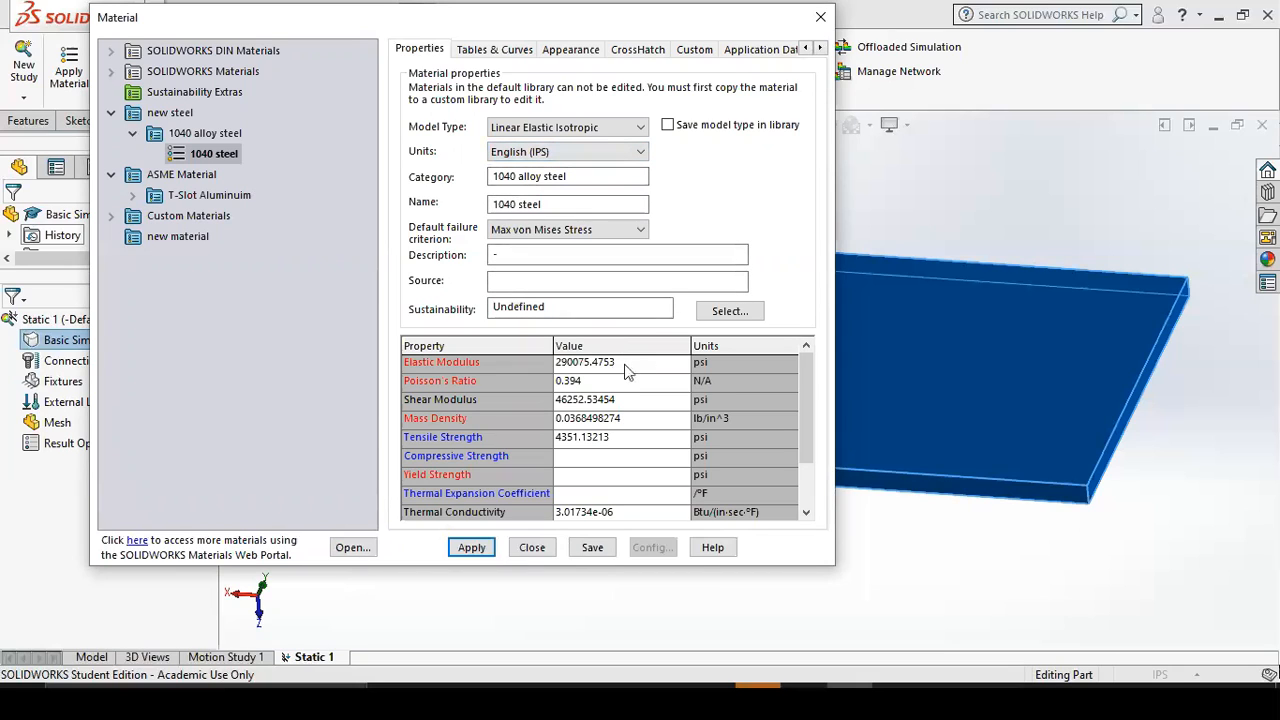
click(627, 370)
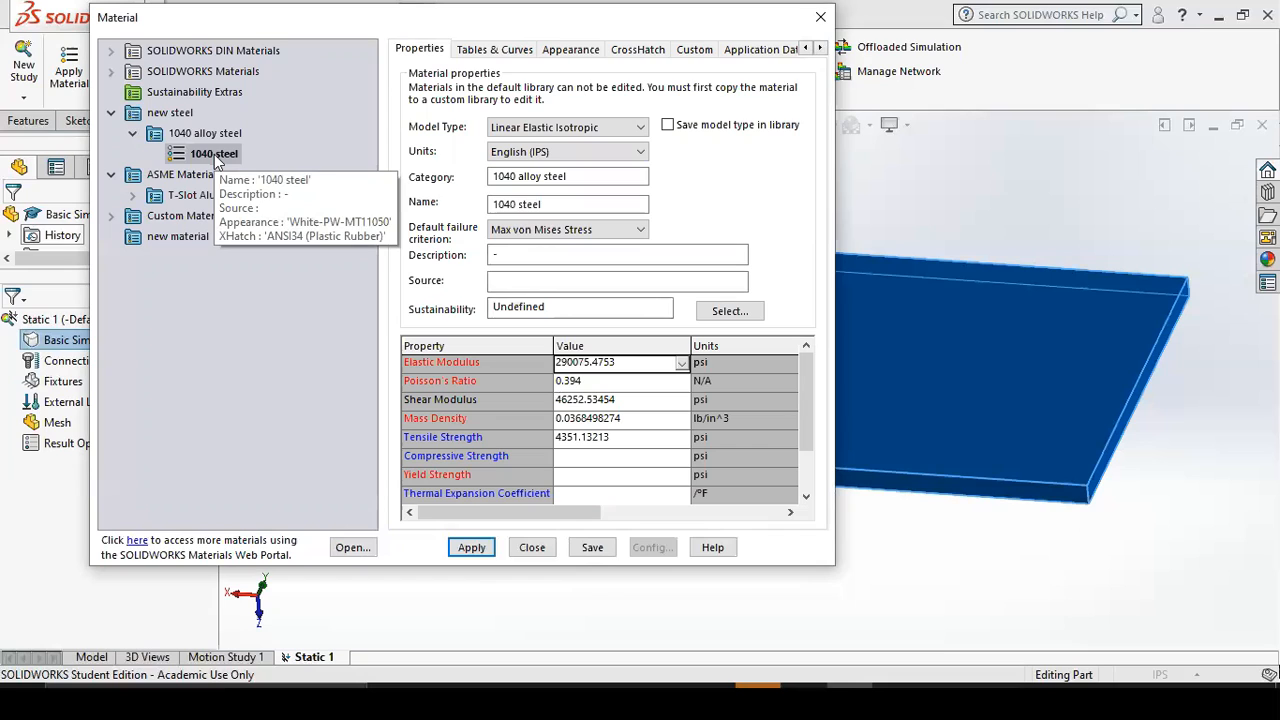
click(471, 548)
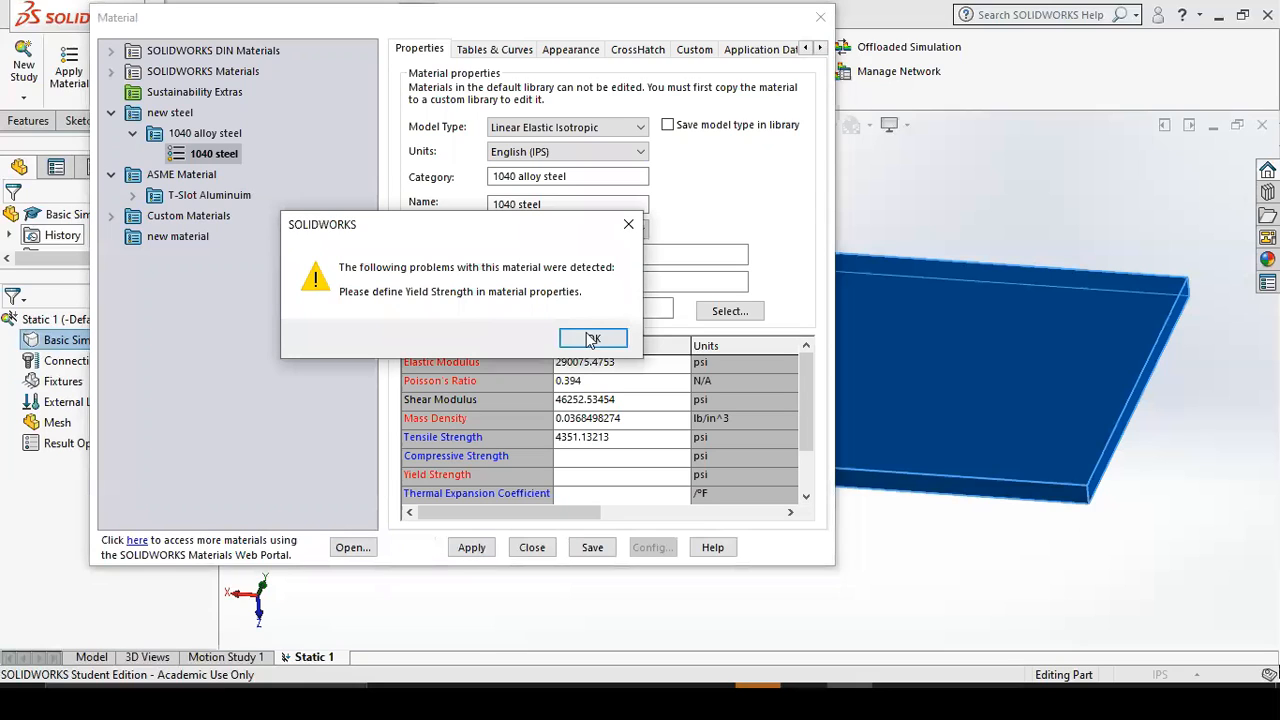
click(592, 338)
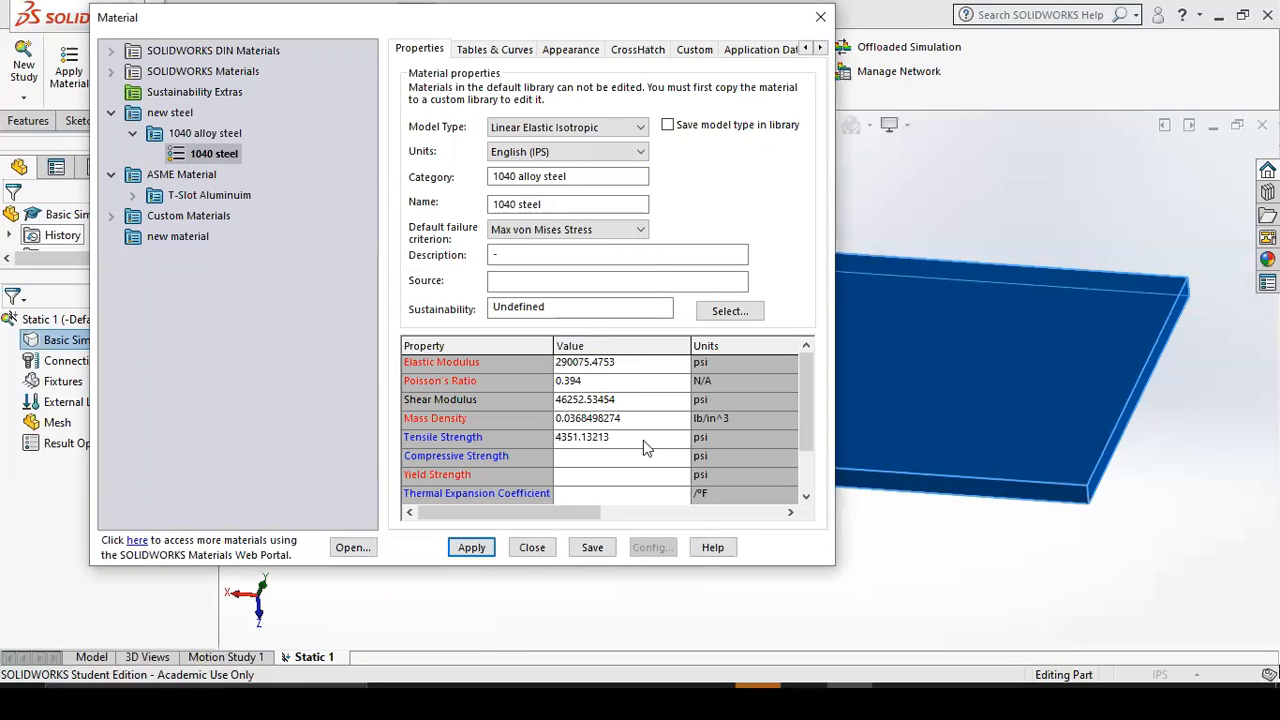
Apply AISI 1035 Steel (SS) from the Steel category of SOLIDWORKS Materials to the study's part and close the material library.
click(111, 51)
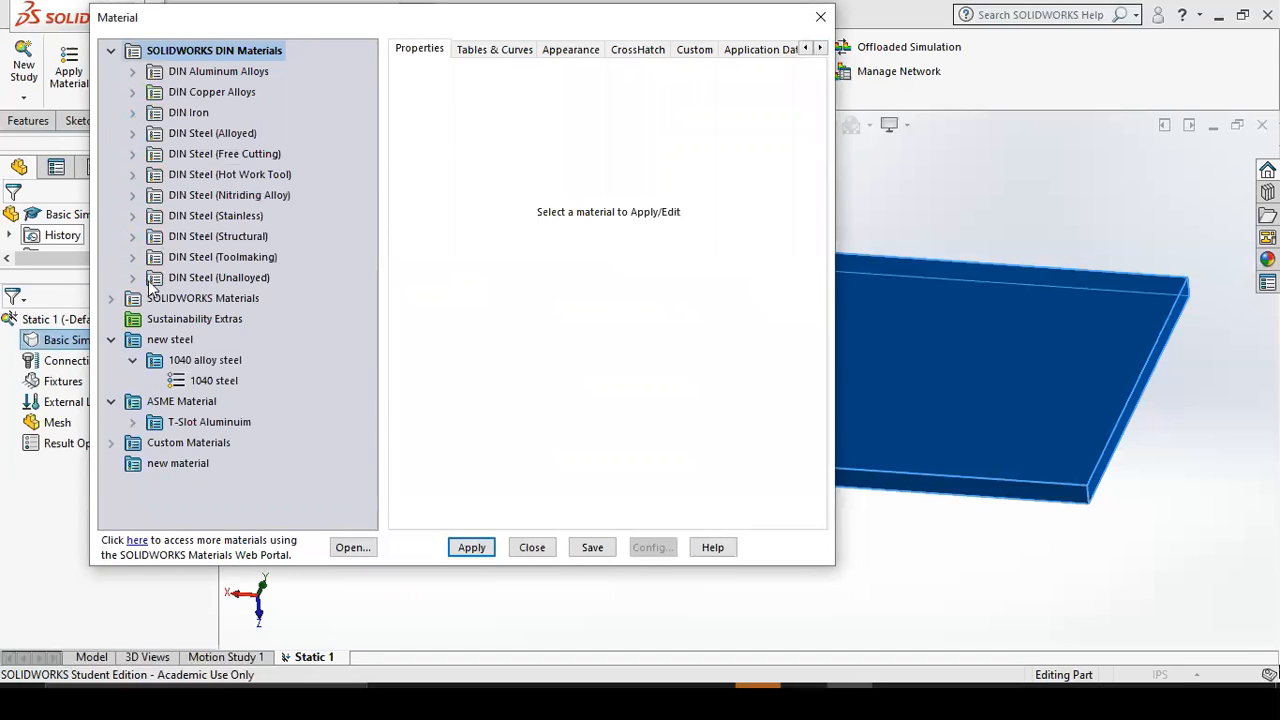
click(111, 299)
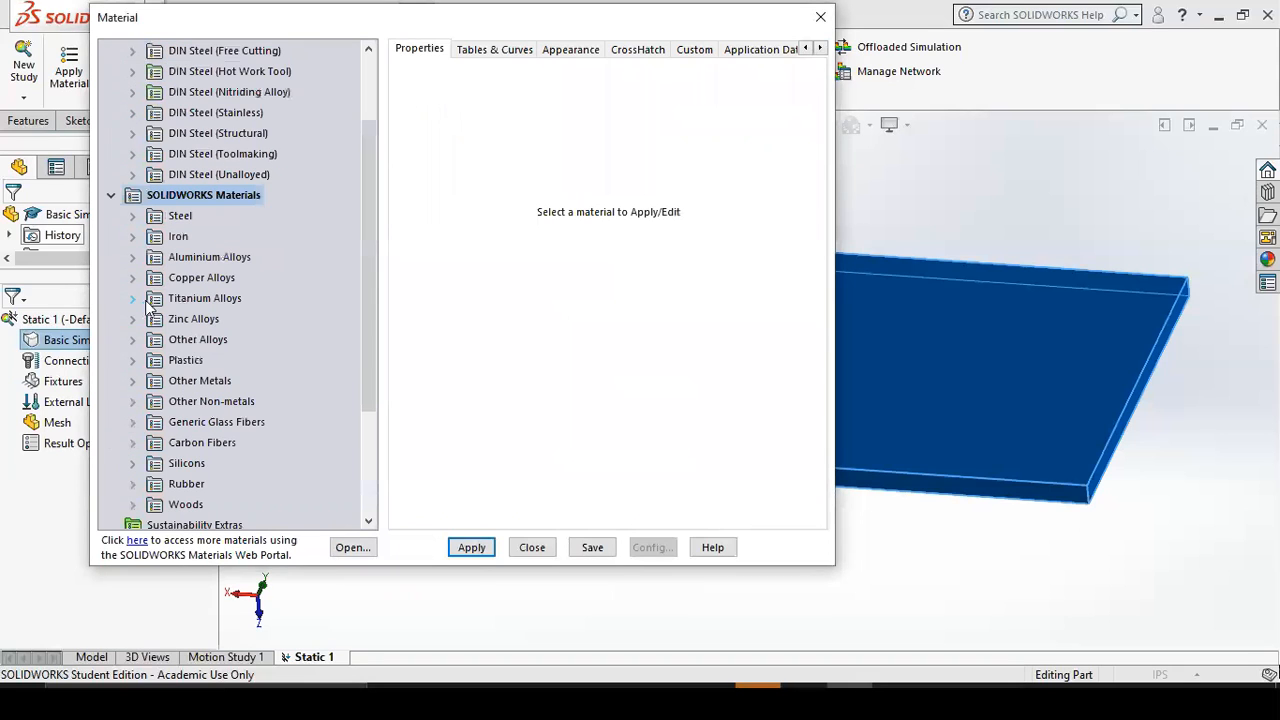
click(133, 217)
click(242, 216)
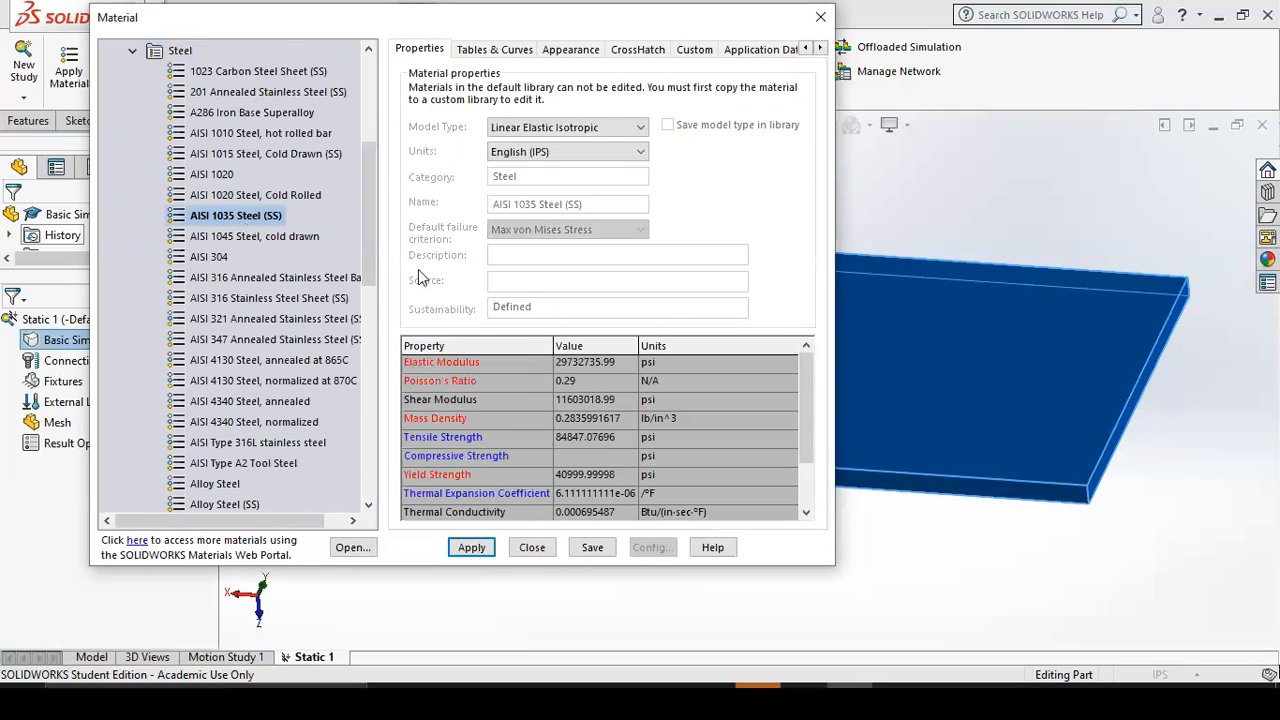
click(471, 547)
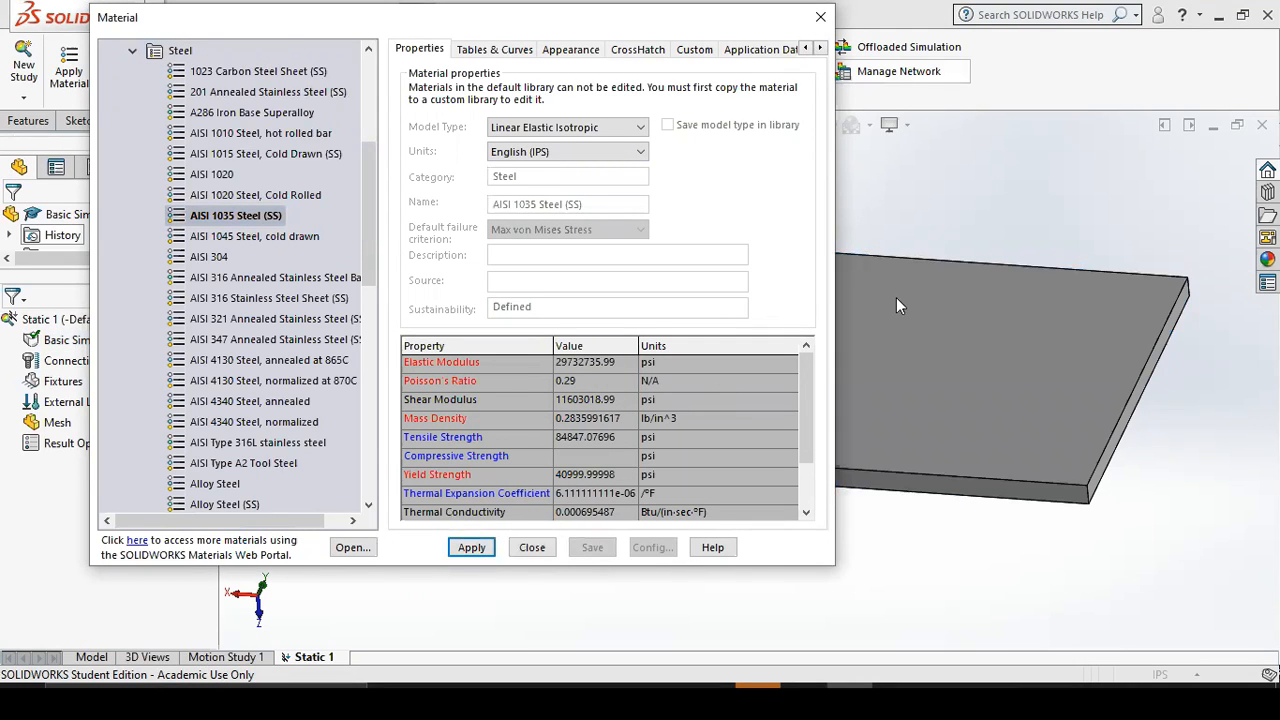
click(820, 17)
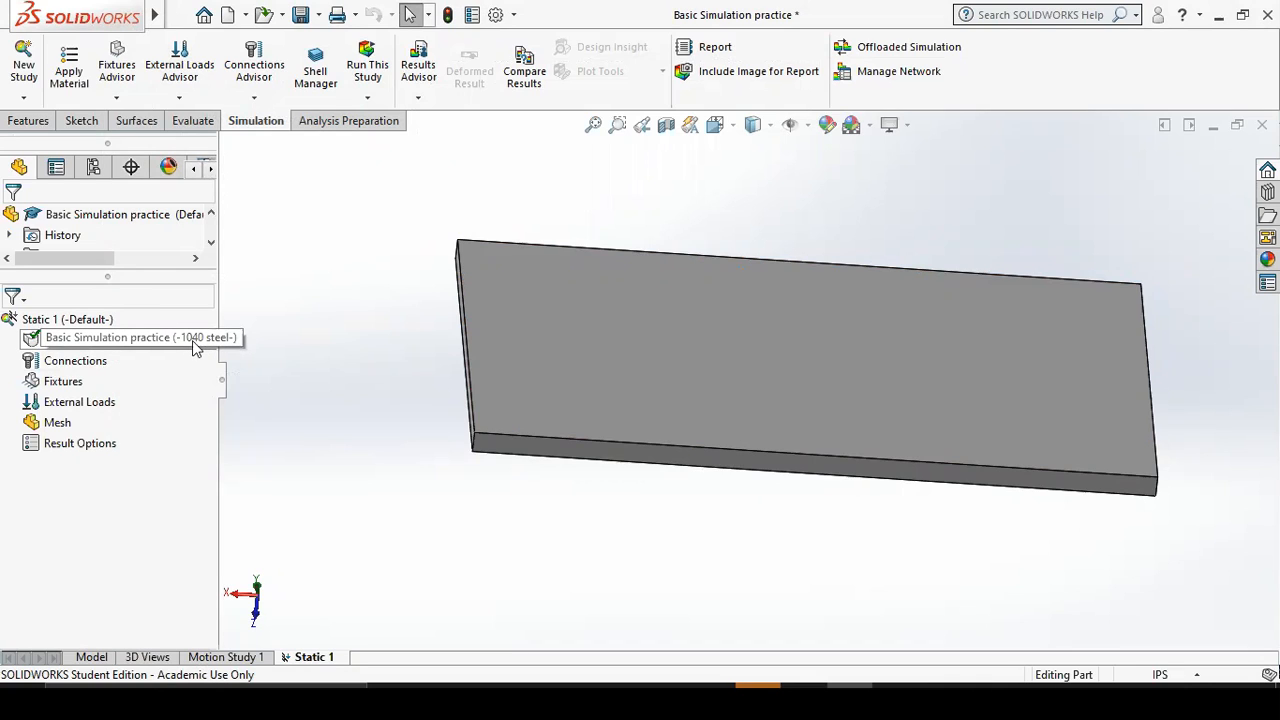
mouse_move(92, 362)
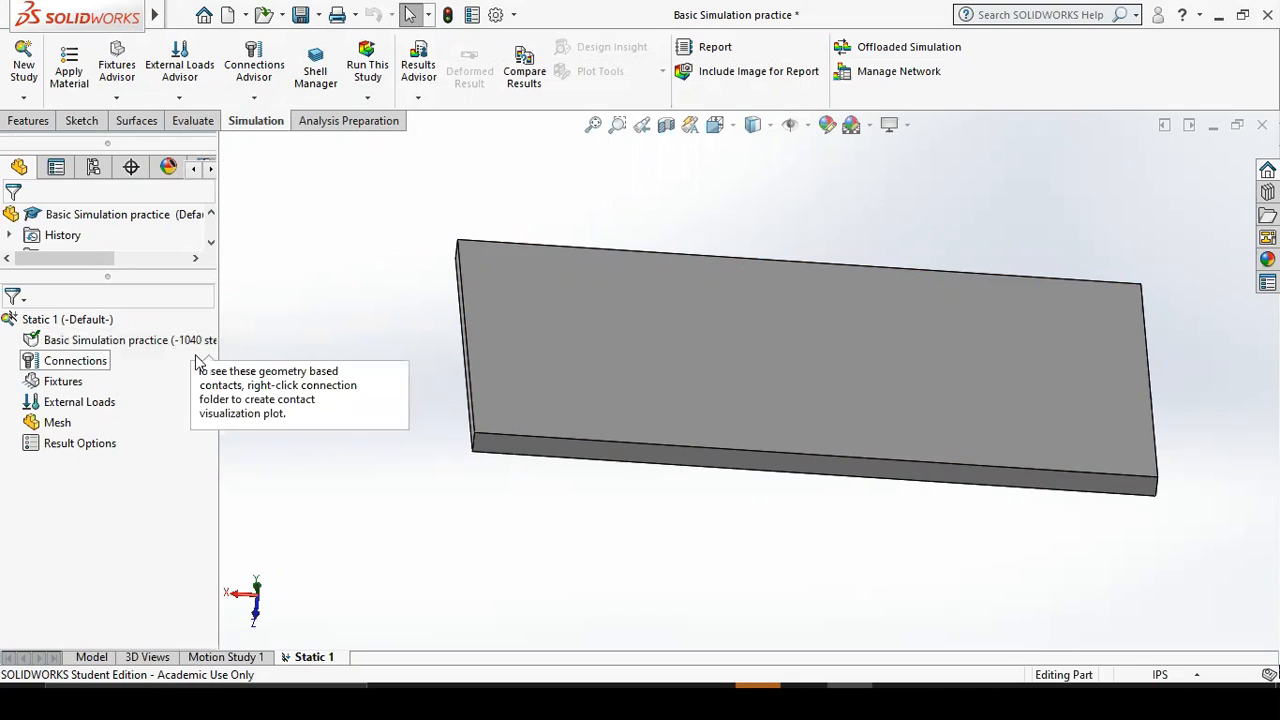
right_click(75, 369)
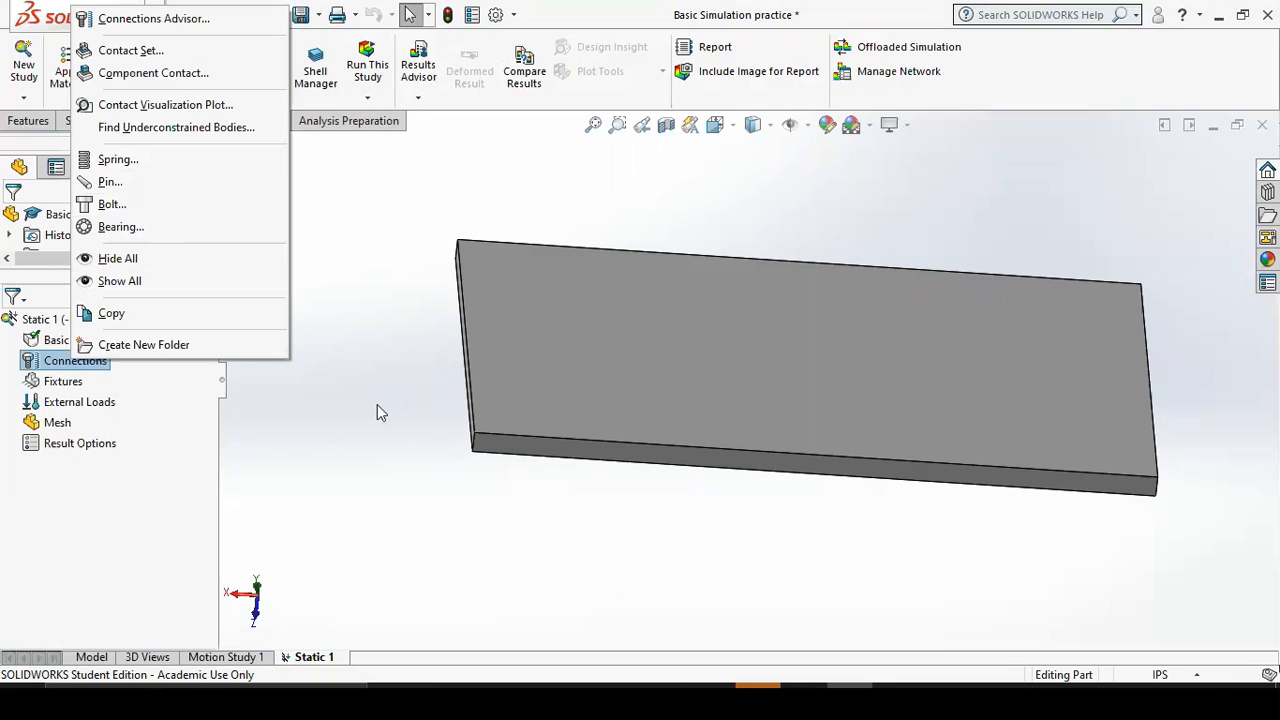
click(115, 518)
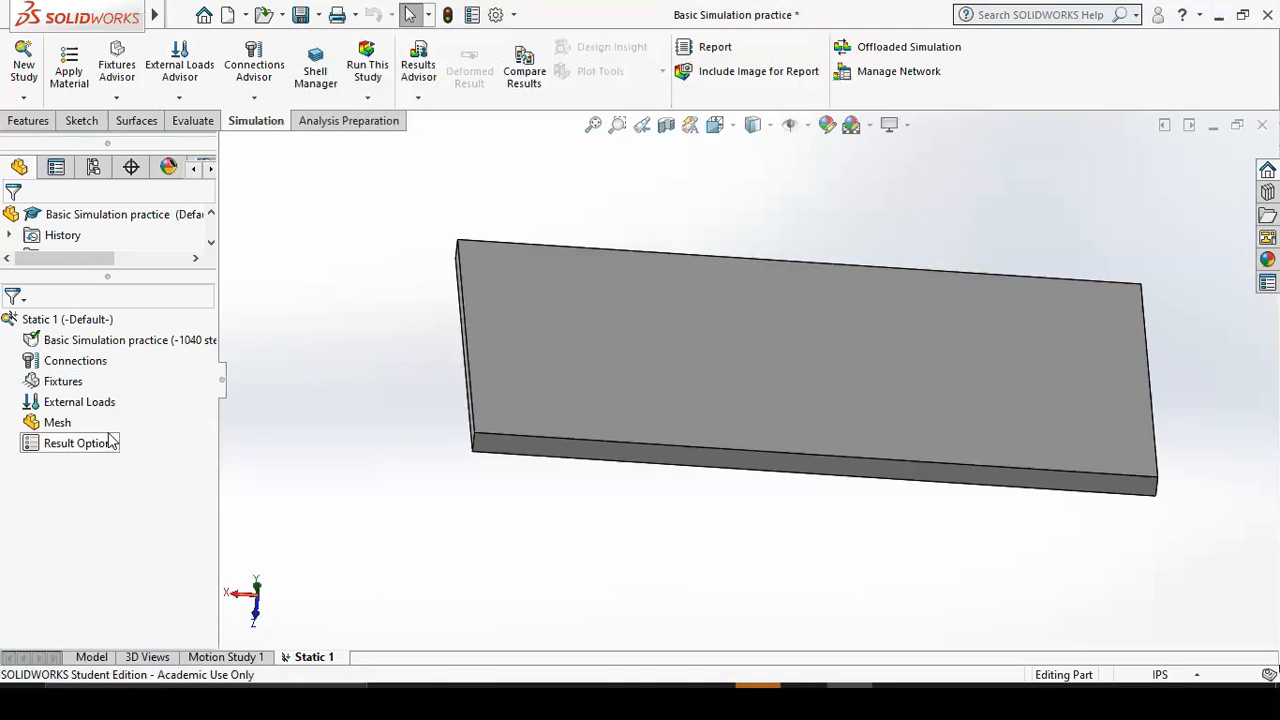
Start a Fixed Geometry fixture and select one short end face of the plate for it.
right_click(62, 382)
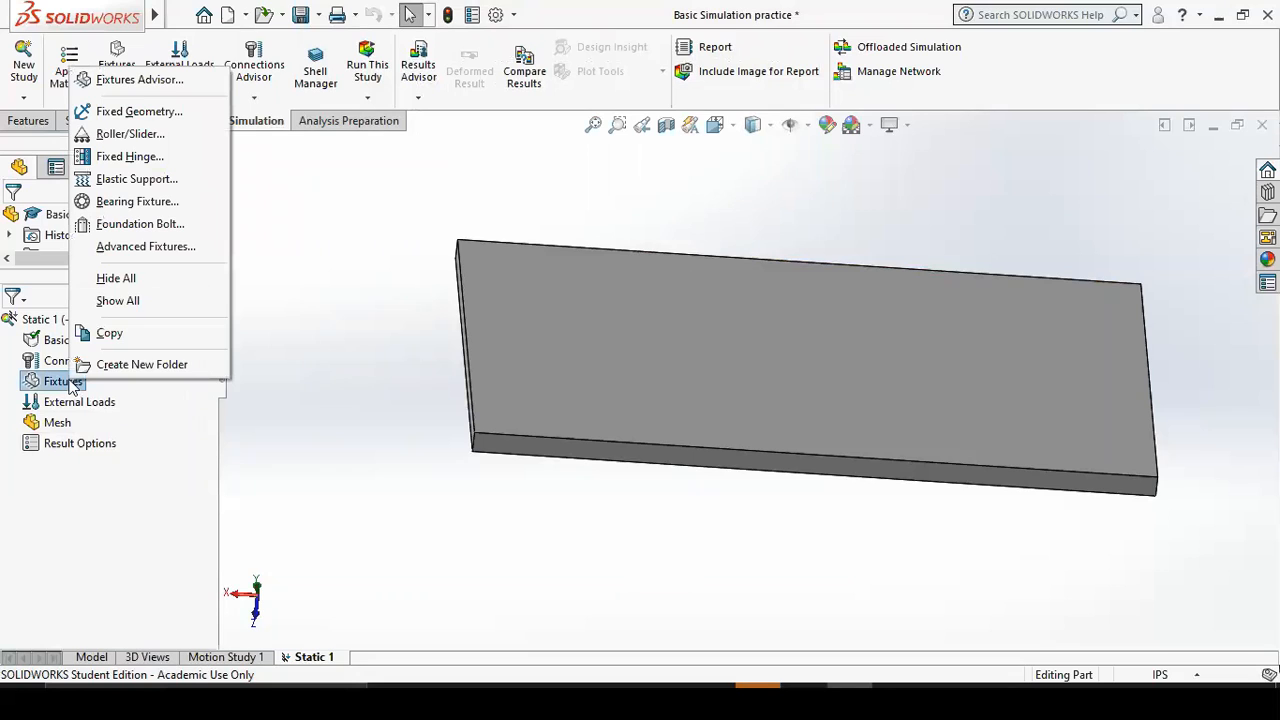
click(140, 112)
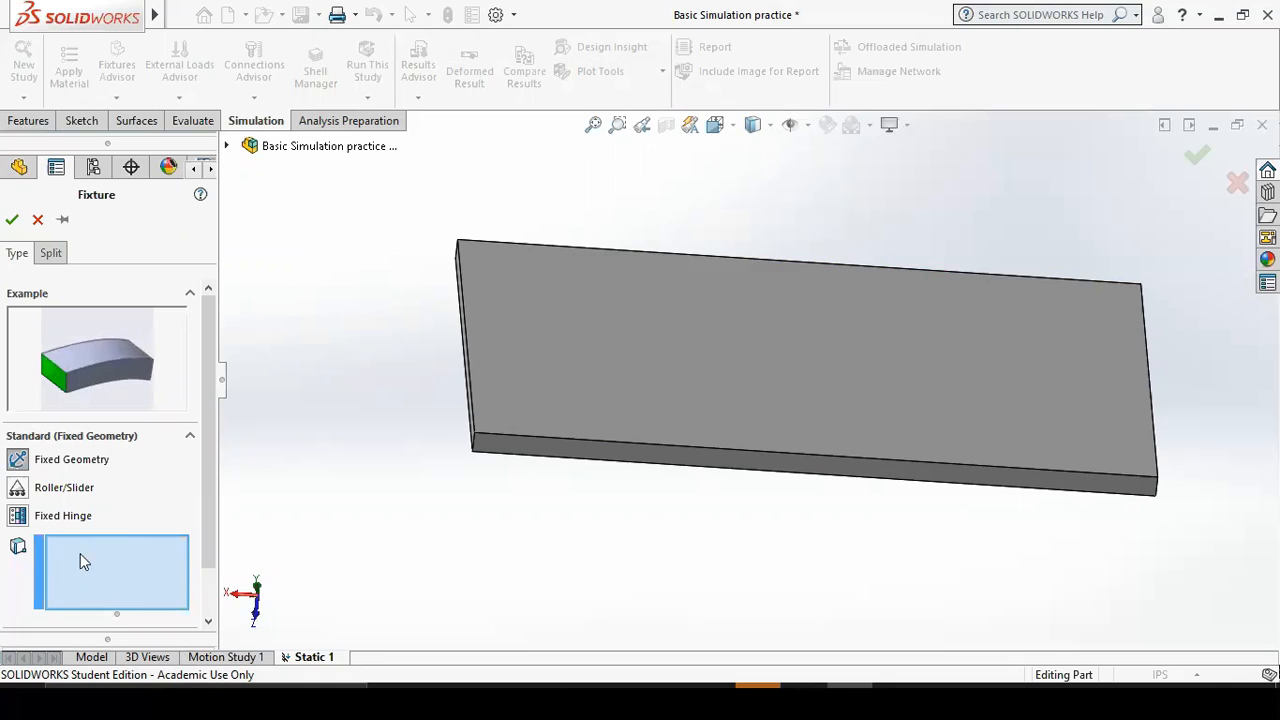
middle_drag(449, 402, 529, 303)
click(628, 318)
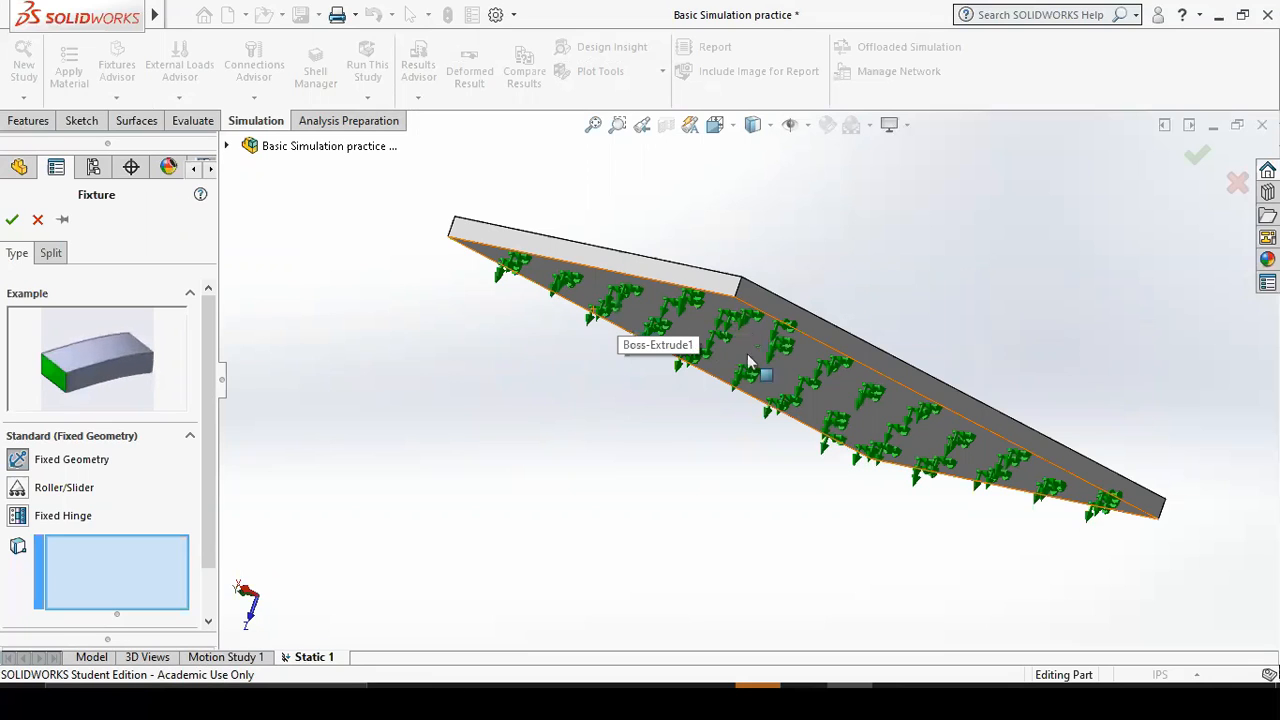
click(715, 296)
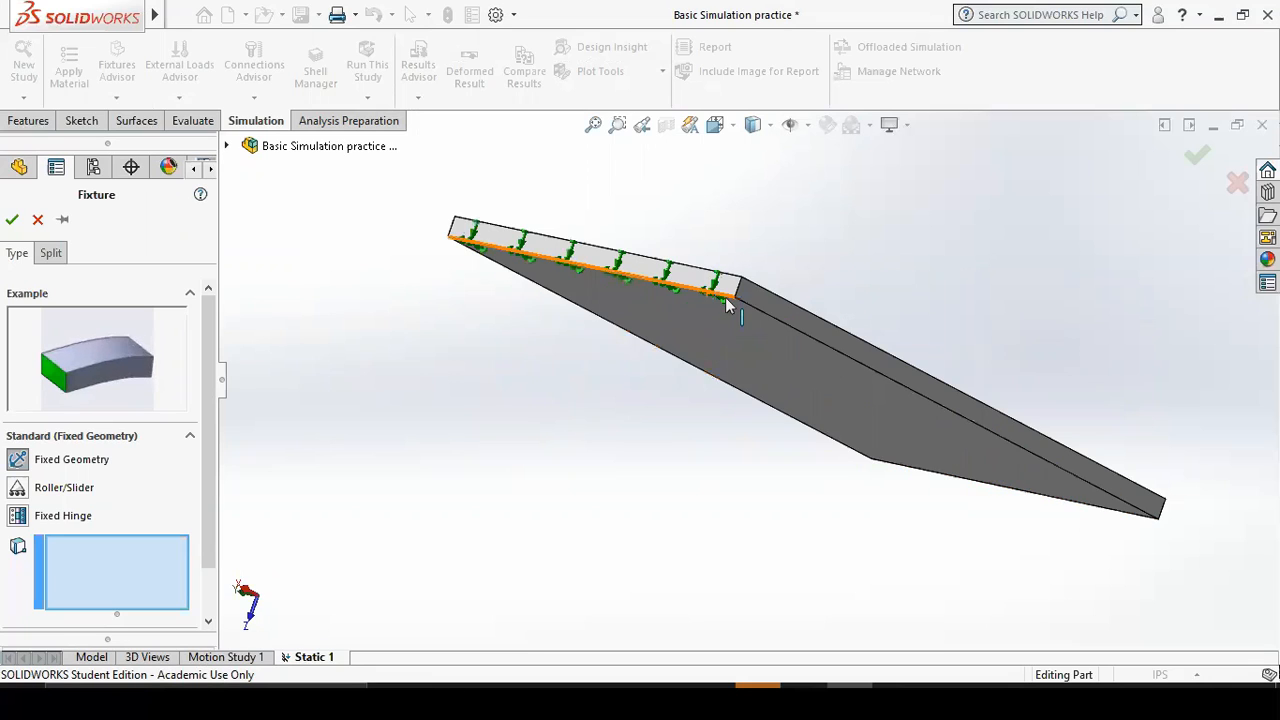
click(670, 287)
click(823, 380)
click(735, 300)
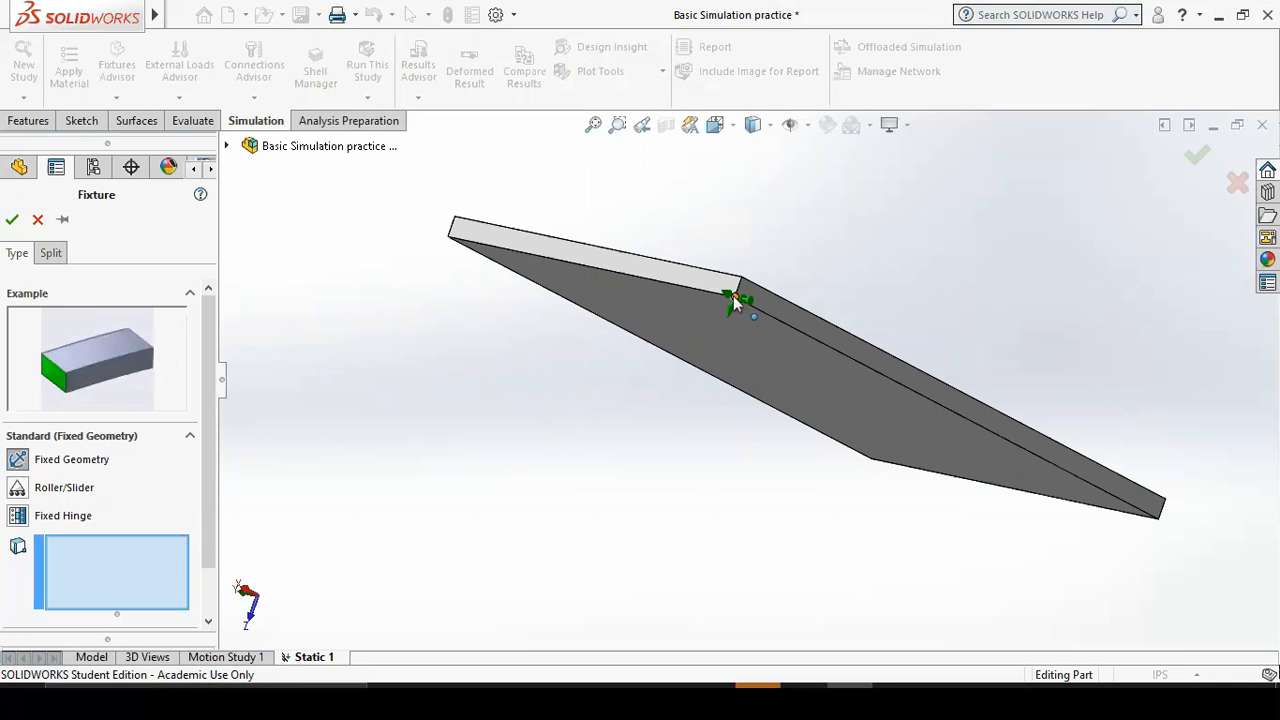
click(533, 253)
middle_drag(533, 253, 573, 338)
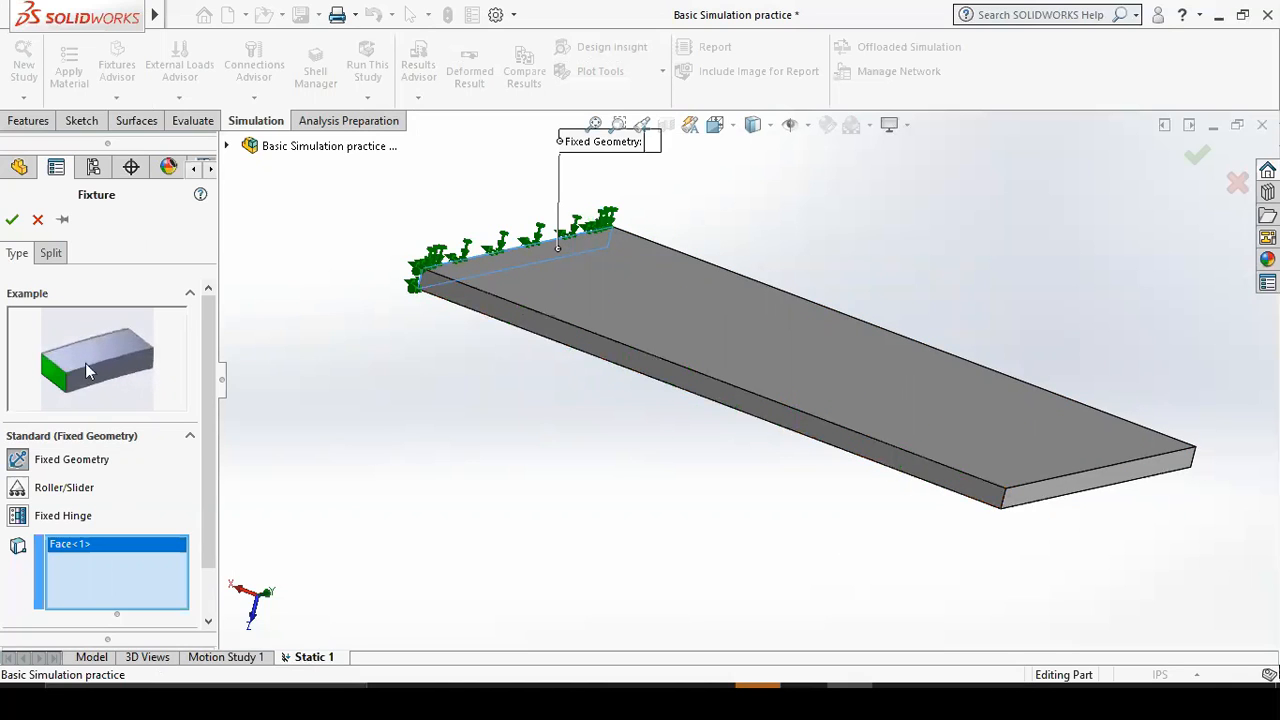
Add the opposite short end face of the plate to the Fixed Geometry fixture and accept it.
click(1090, 493)
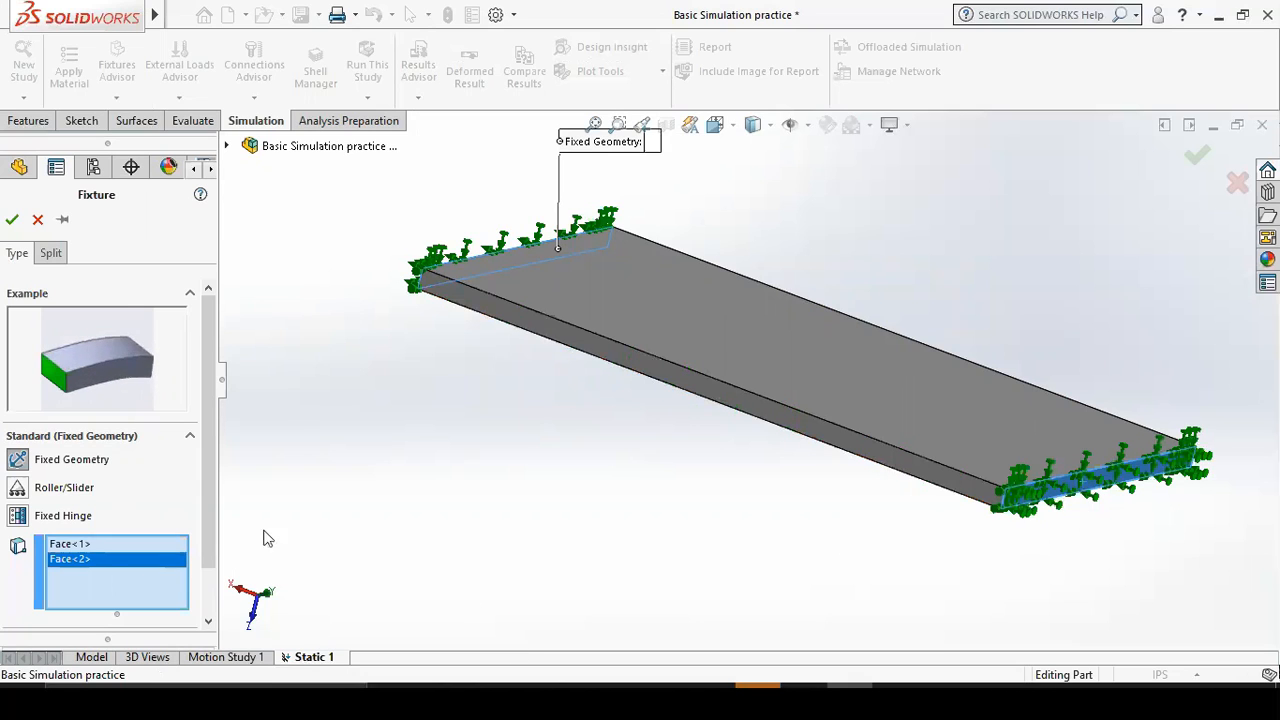
scroll(171, 517, down, 1)
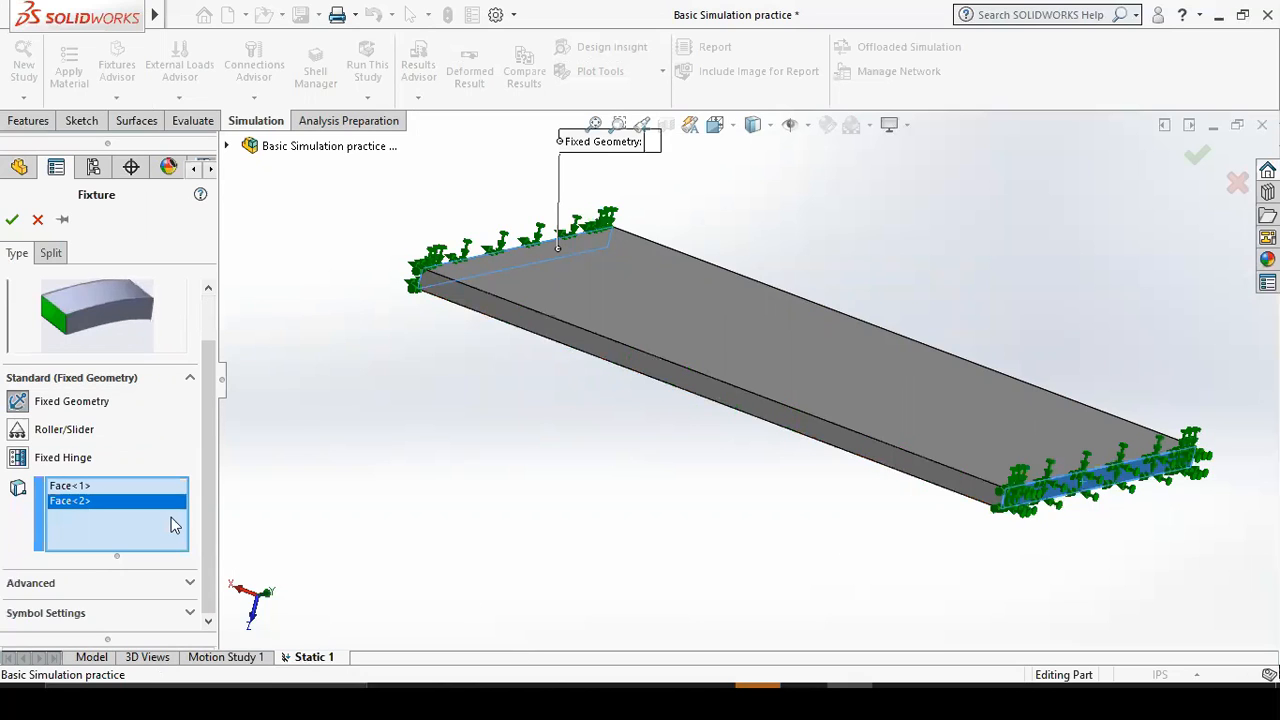
click(12, 219)
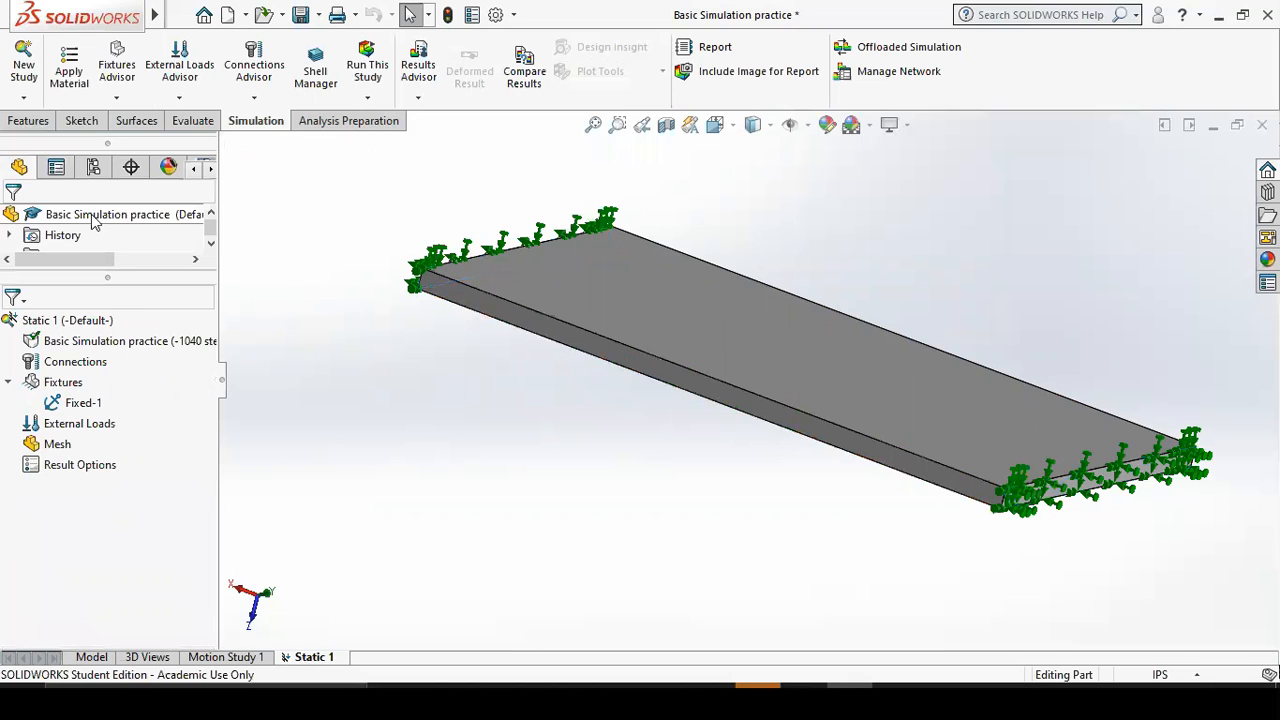
Hide the symbols of the Fixed-1 fixture in the study.
click(65, 403)
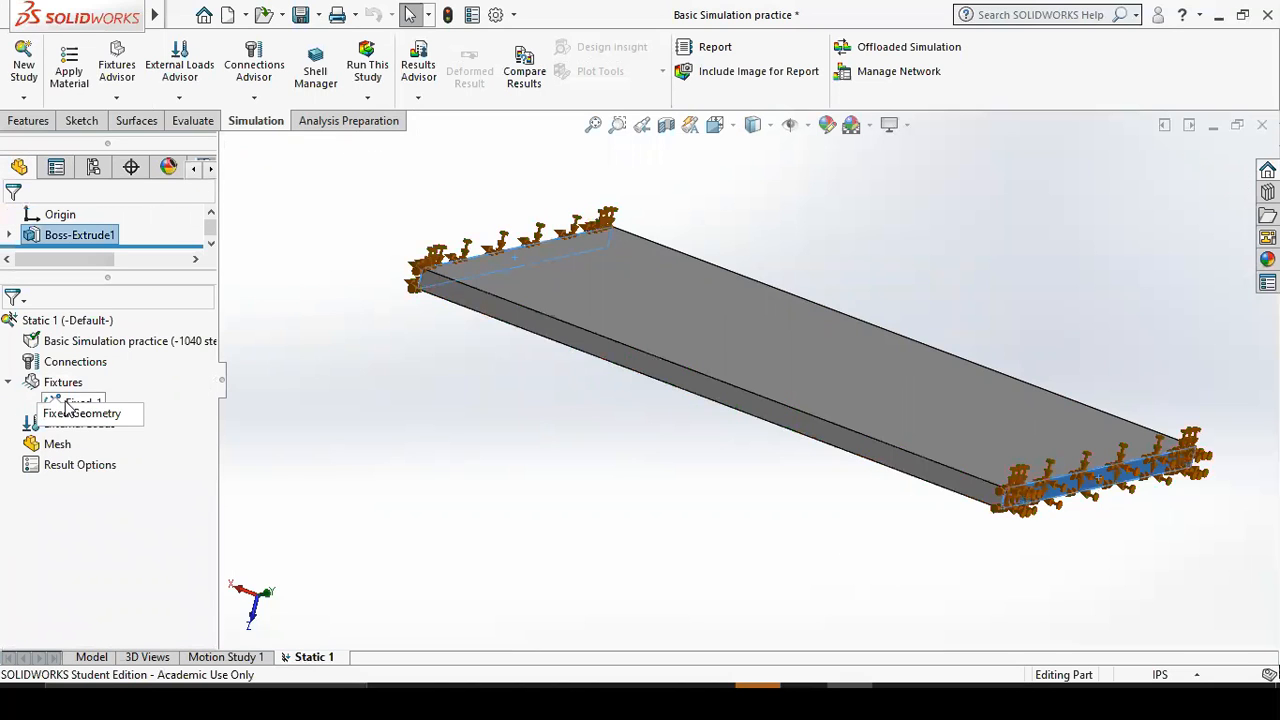
right_click(65, 403)
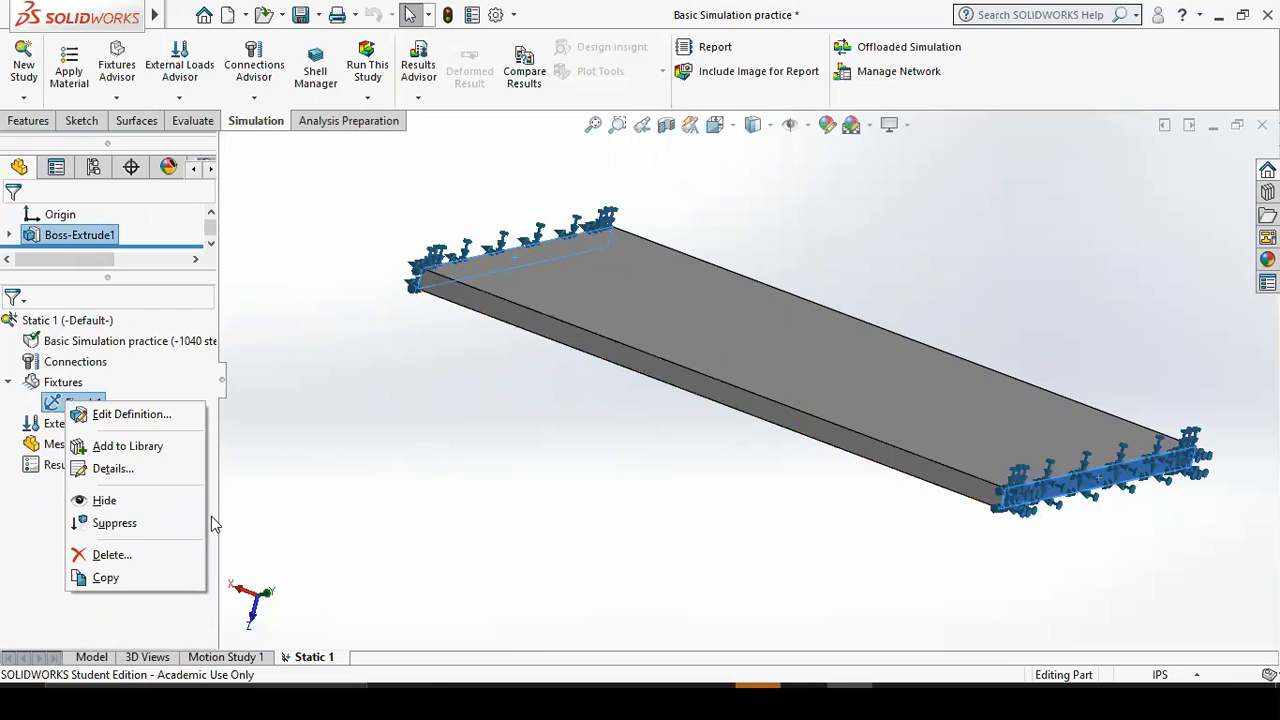
click(100, 500)
click(879, 520)
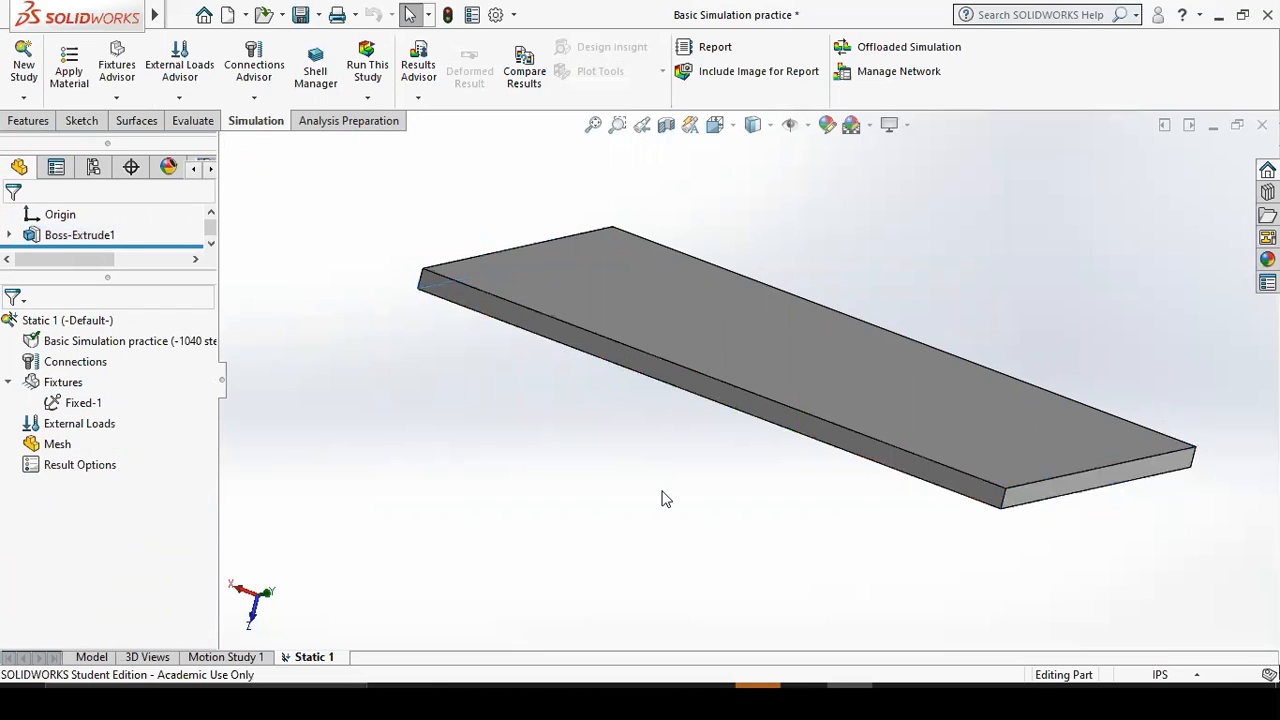
Suppress the Fixed-1 fixture and unsuppress it again.
right_click(97, 403)
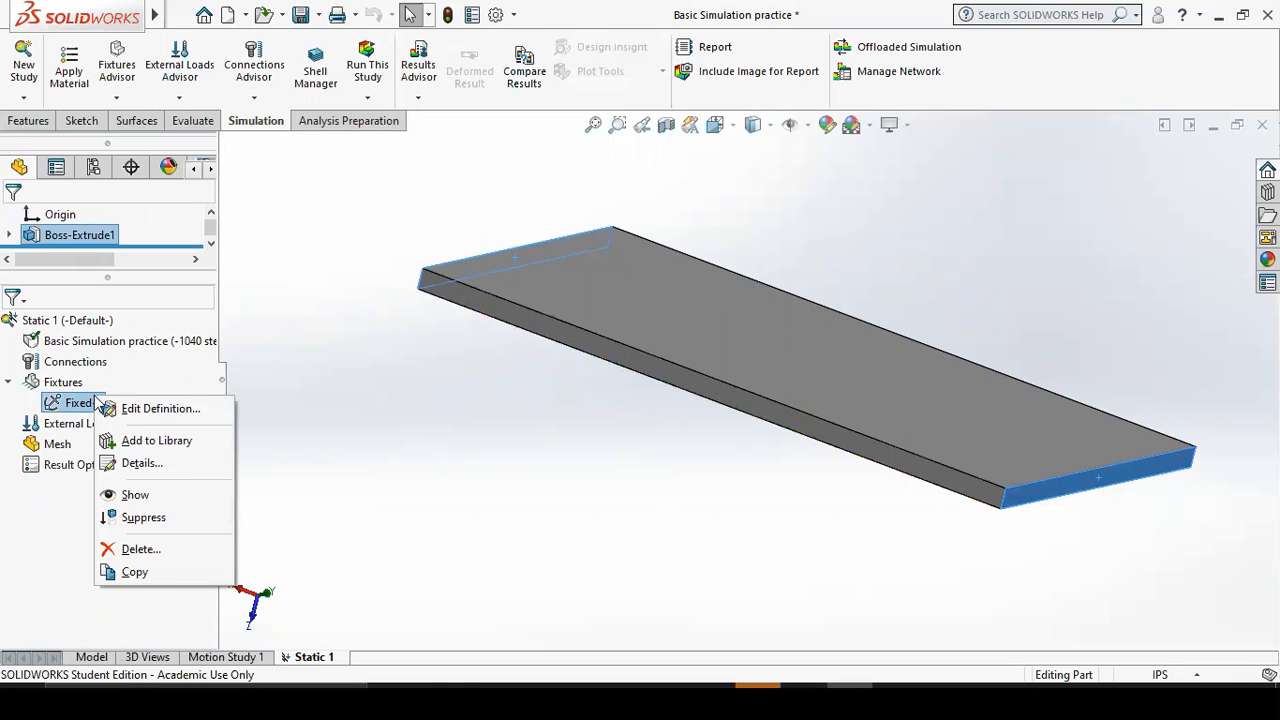
click(150, 519)
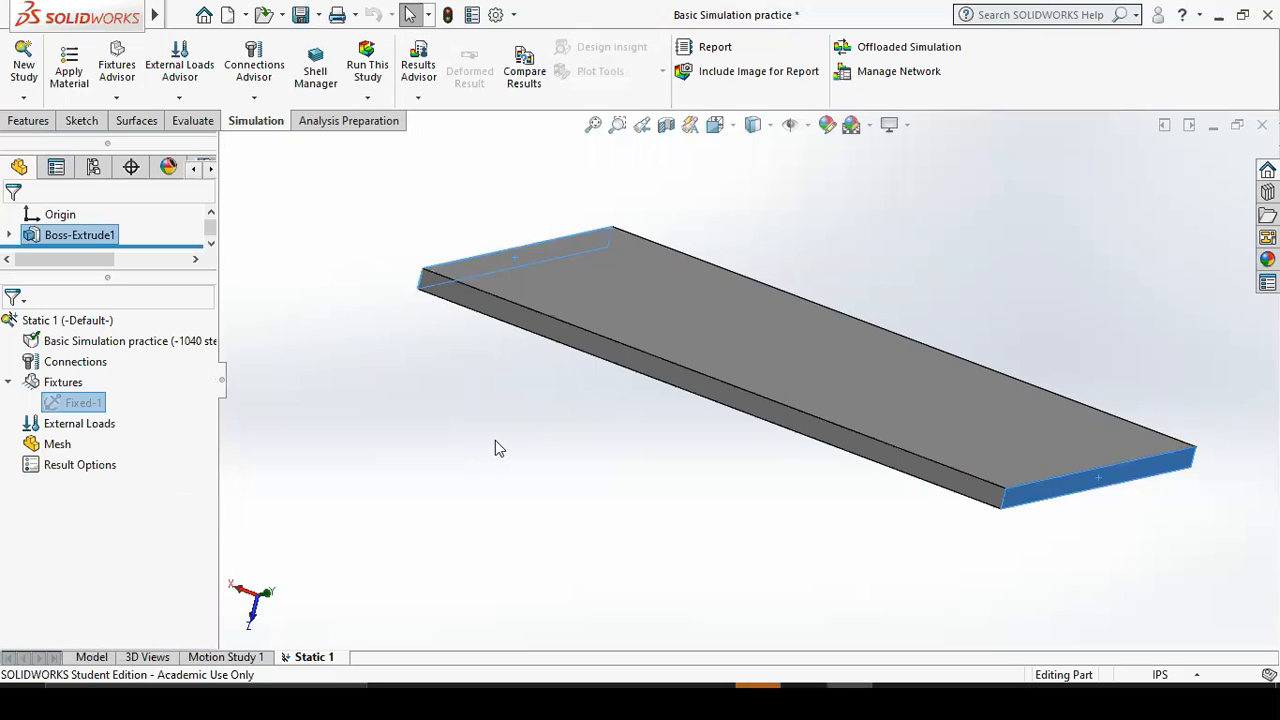
right_click(90, 402)
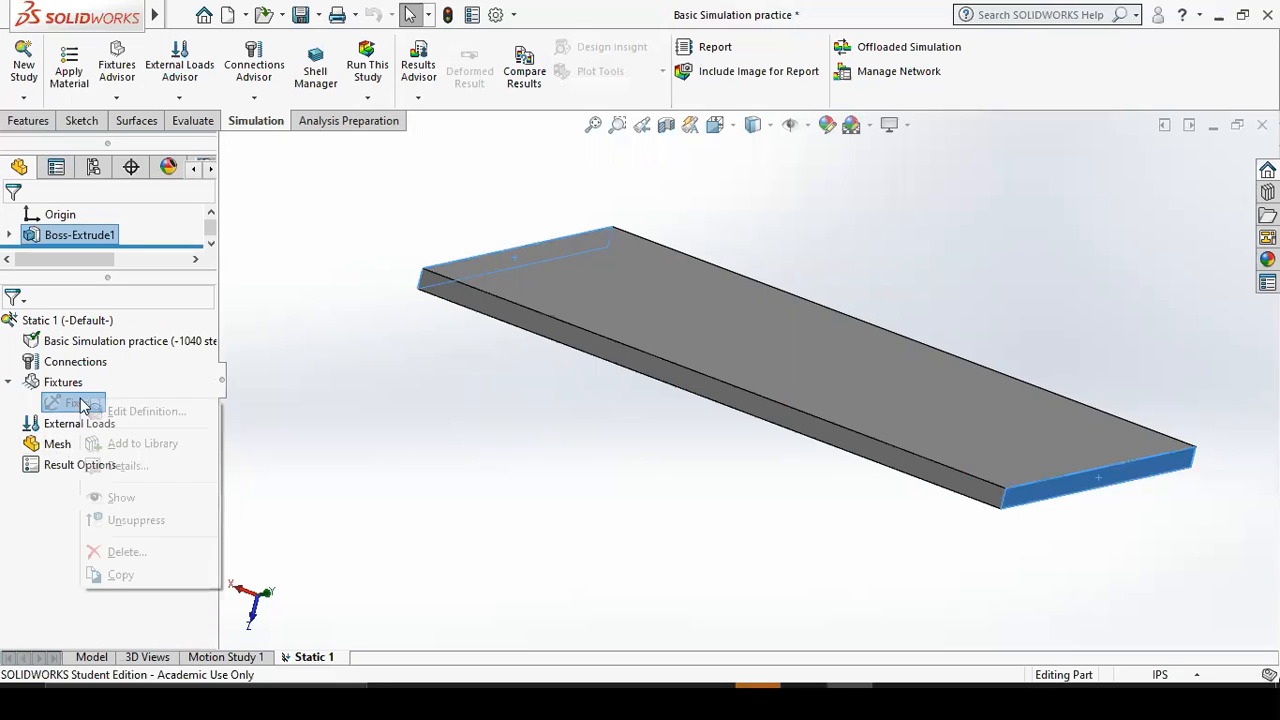
click(168, 520)
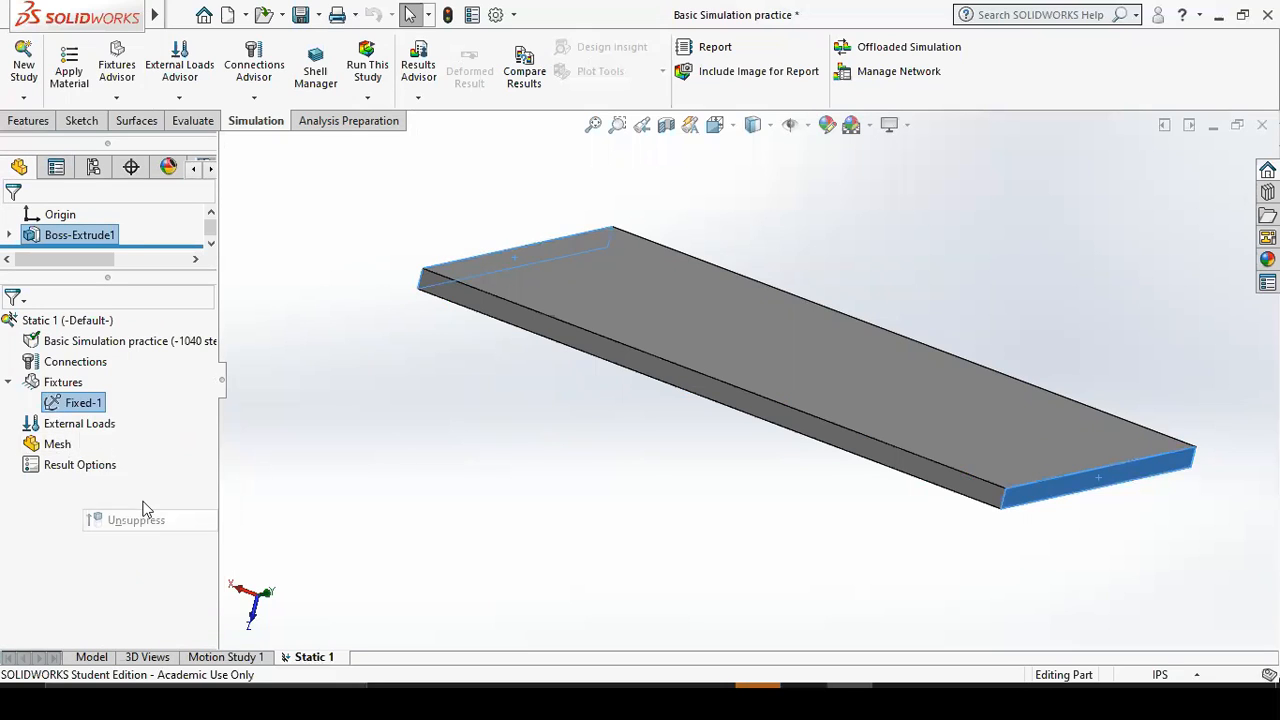
Show the symbols of the Fixed-1 fixture on the plate's end faces again.
right_click(74, 404)
click(108, 504)
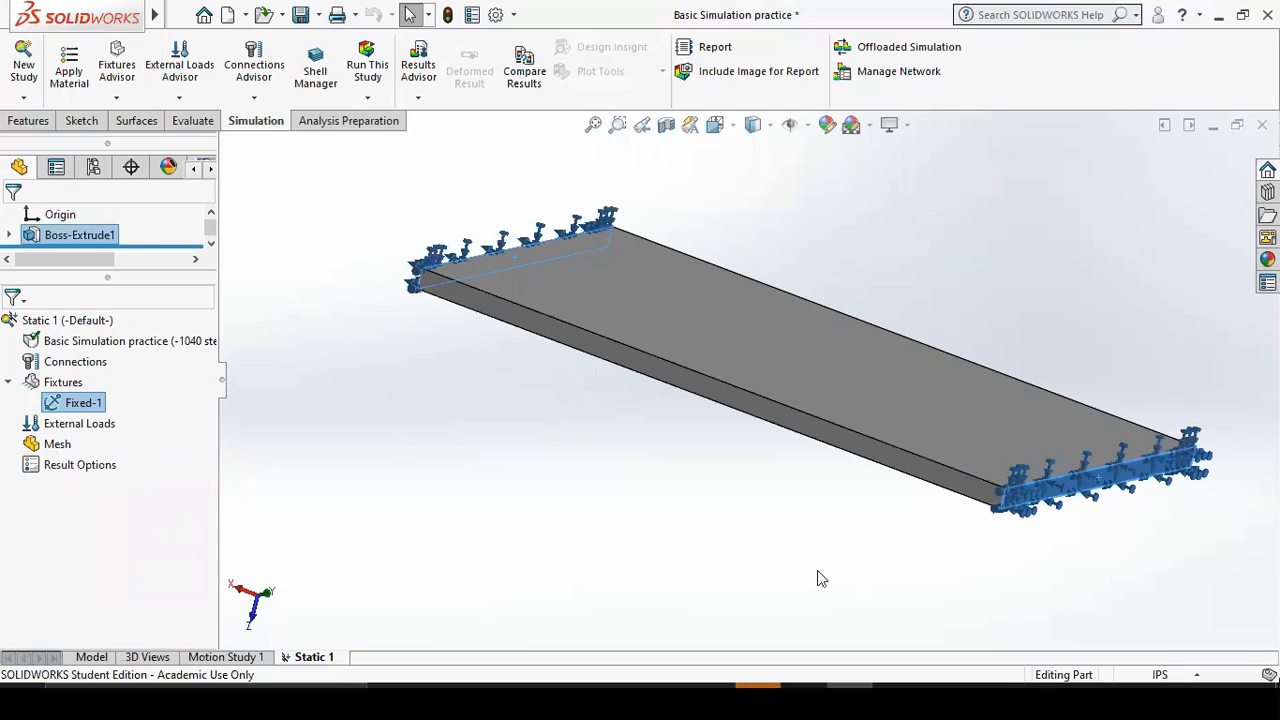
click(785, 550)
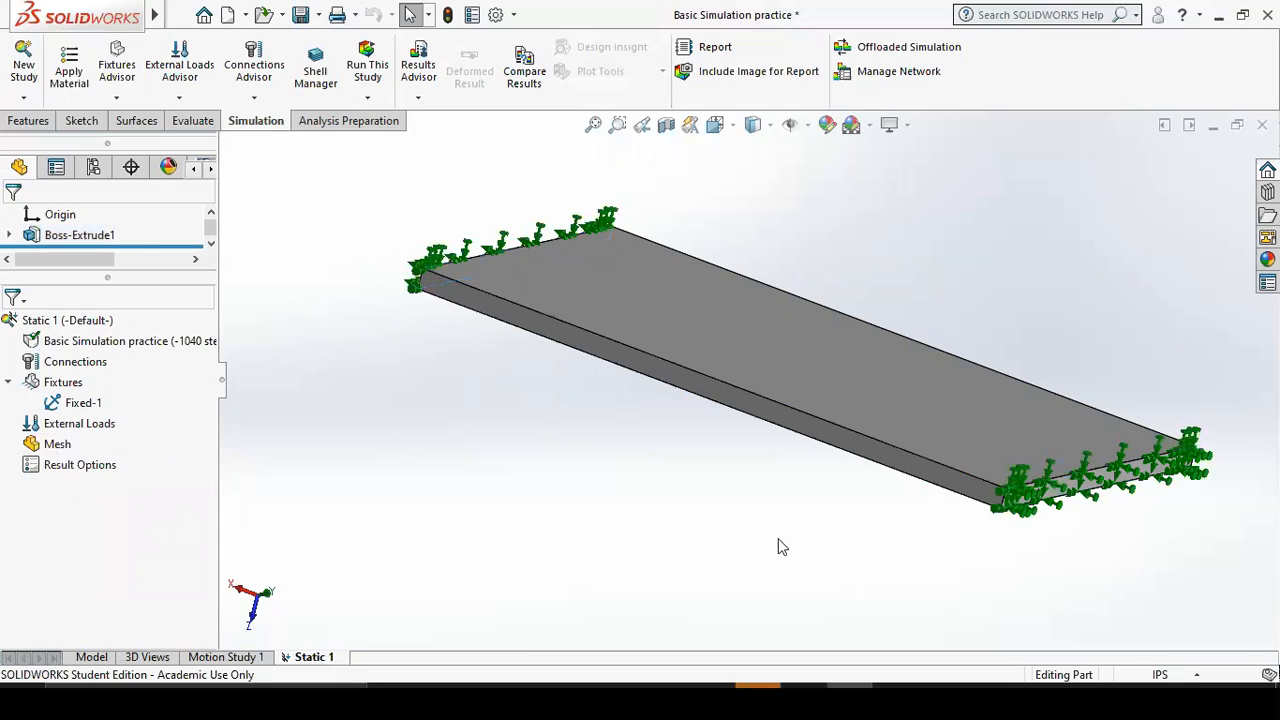
Start a Force external load and select the plate's large top face for it.
right_click(93, 427)
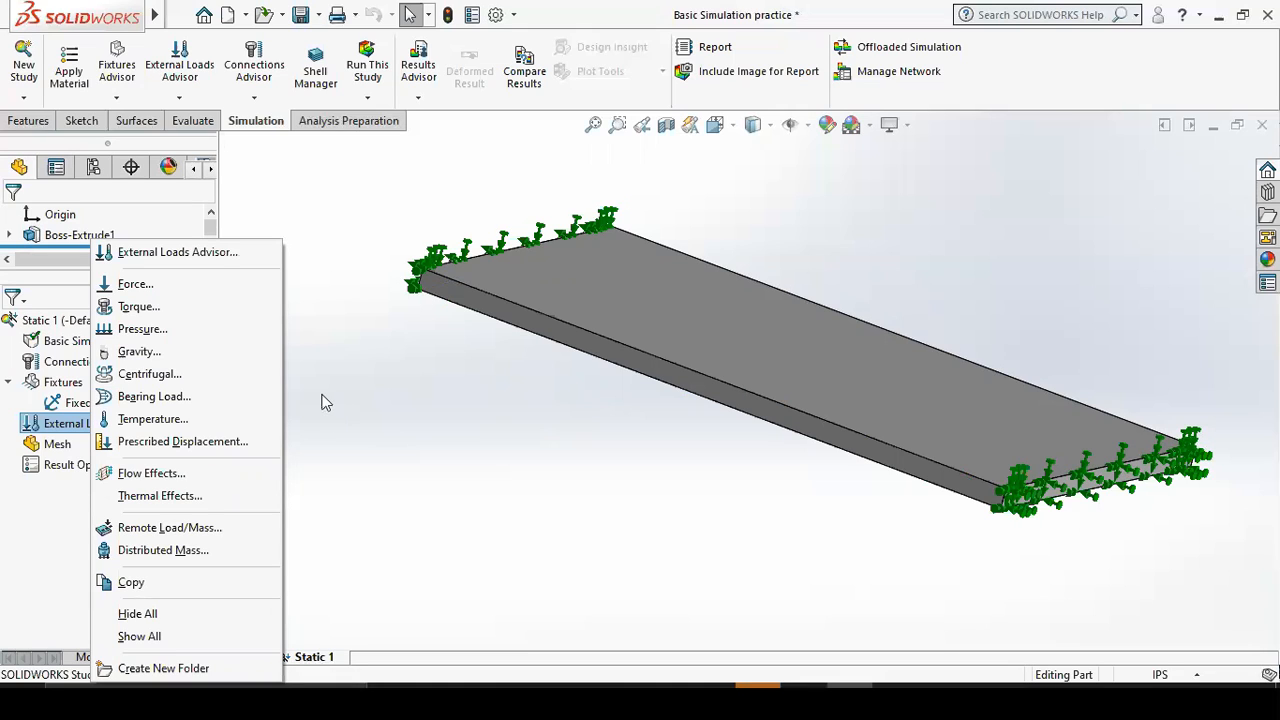
click(149, 283)
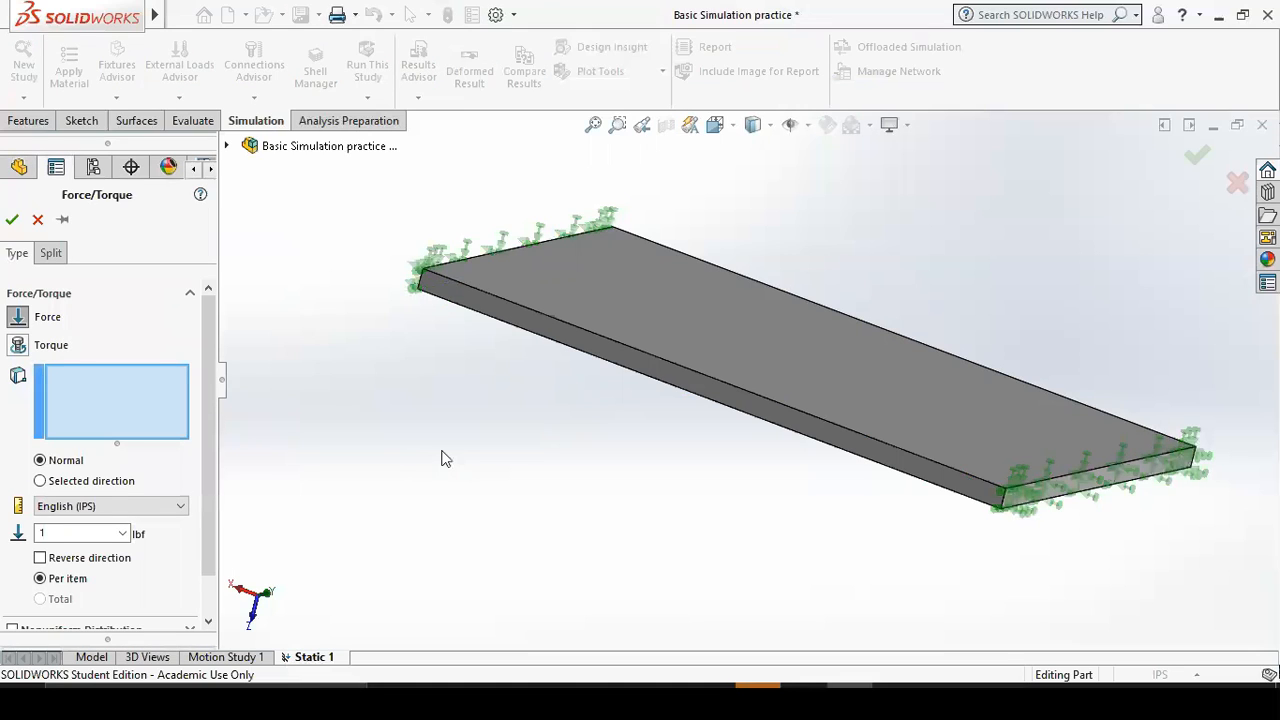
click(714, 328)
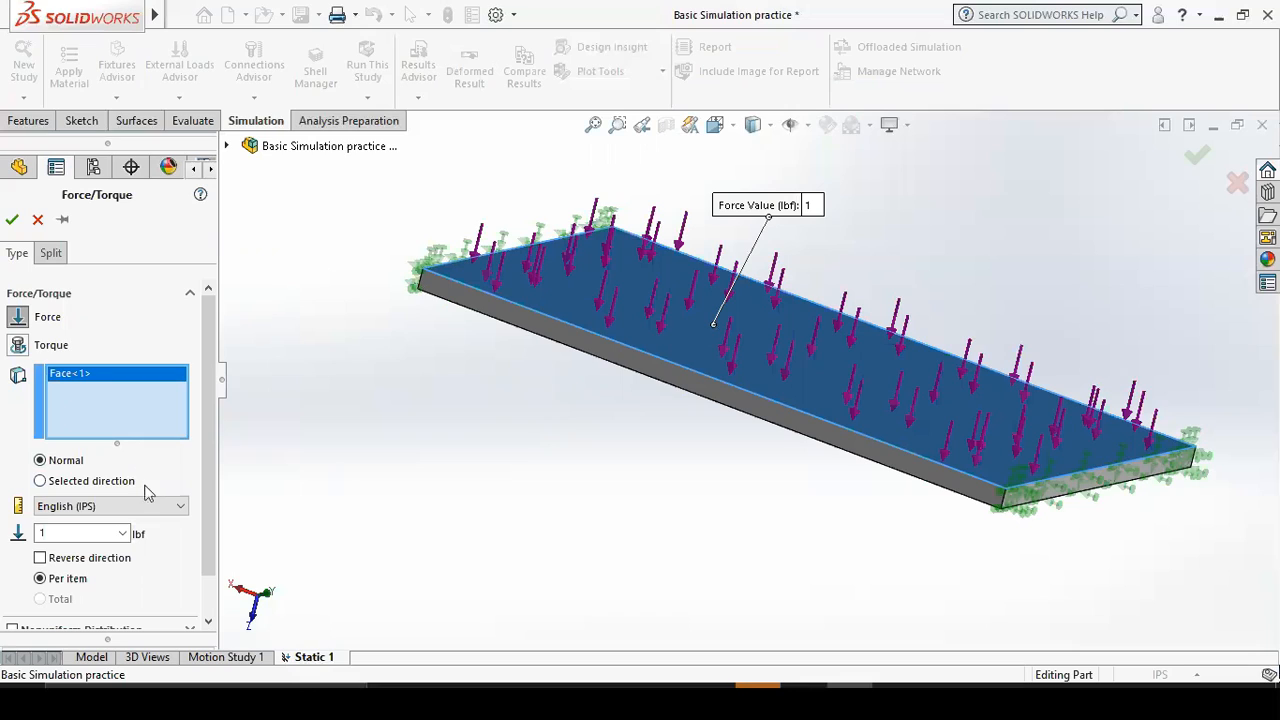
Try a selected direction for the force, using the short top edge of the plate's end as reference.
click(42, 481)
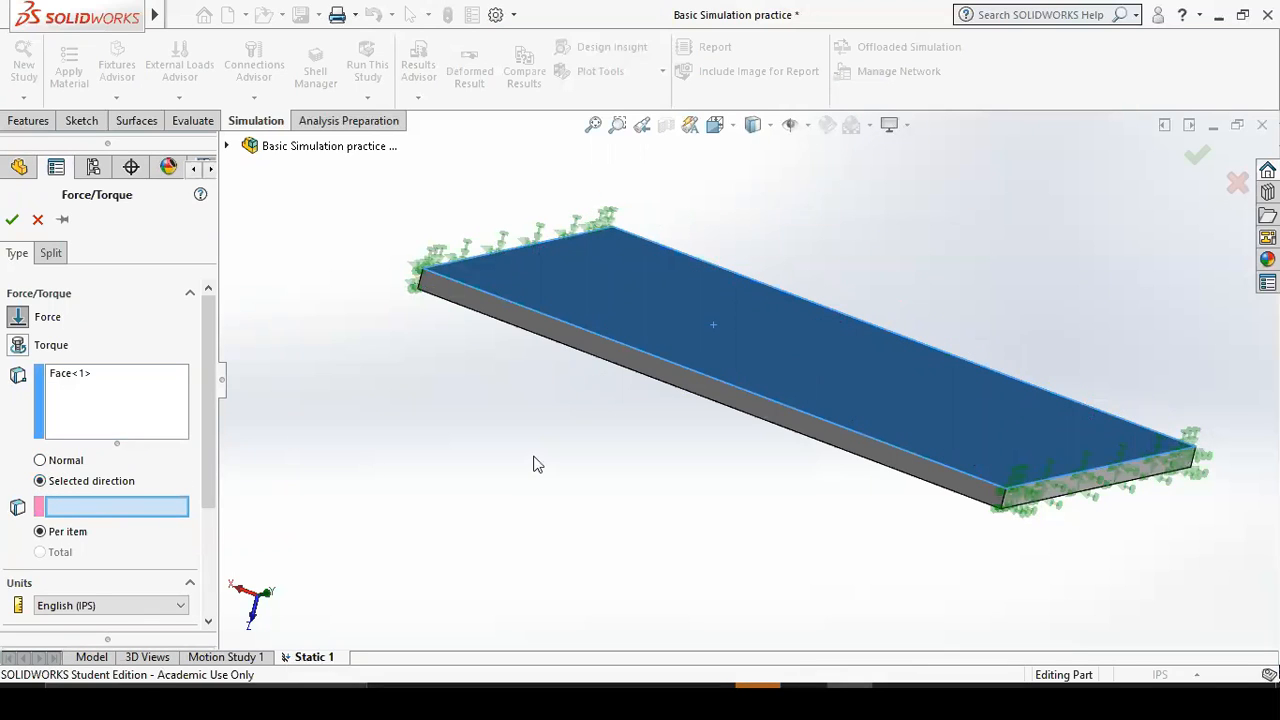
middle_drag(808, 512, 776, 505)
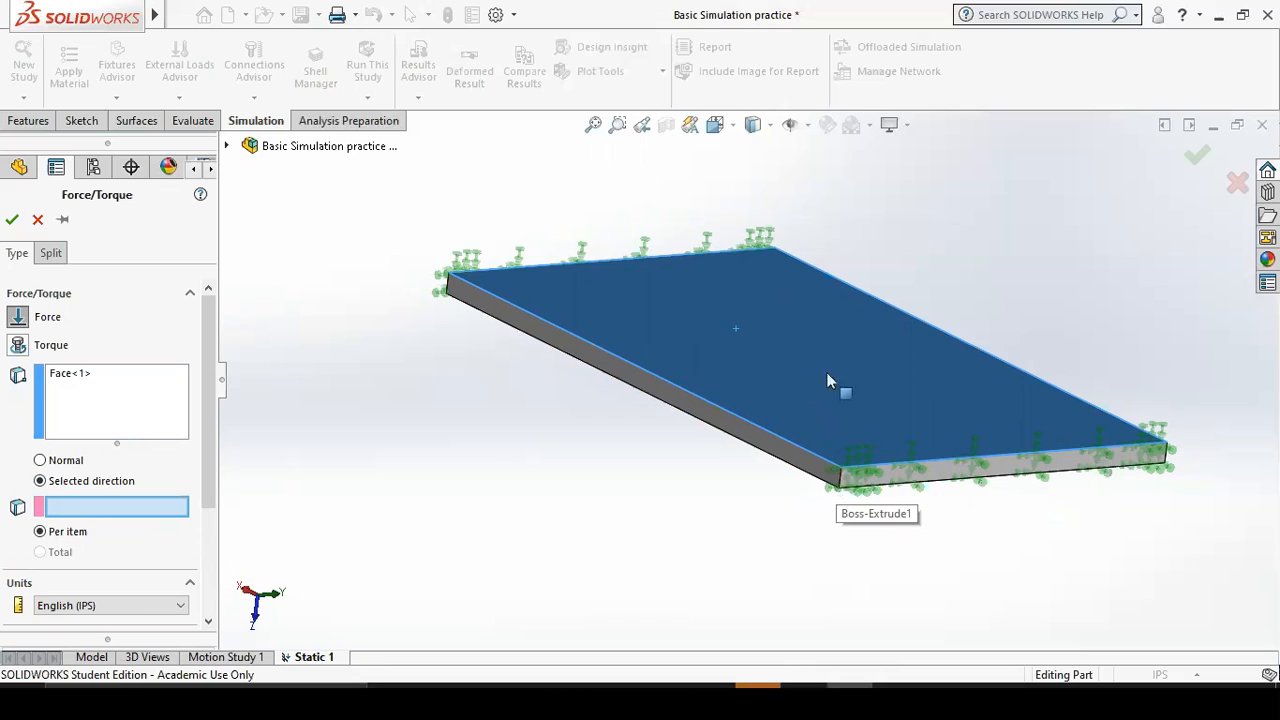
click(937, 470)
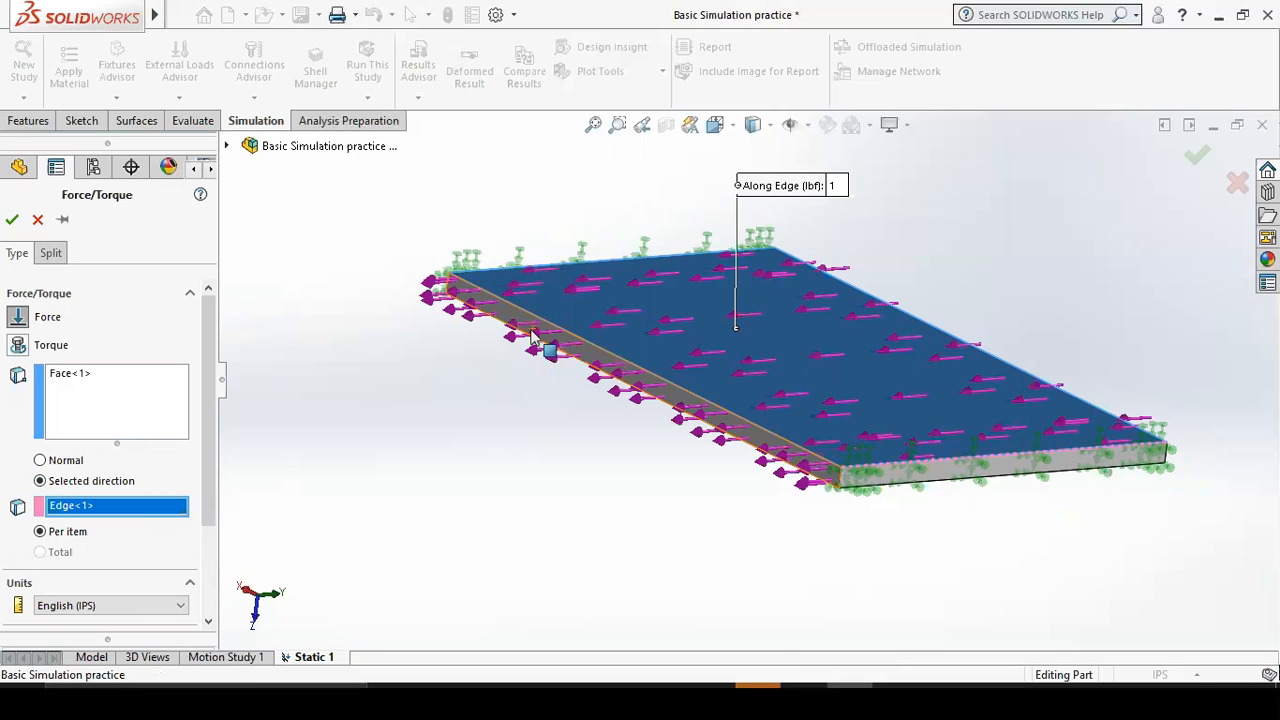
Clear the direction reference and select the vertical corner edge of the plate instead.
right_click(72, 512)
click(115, 543)
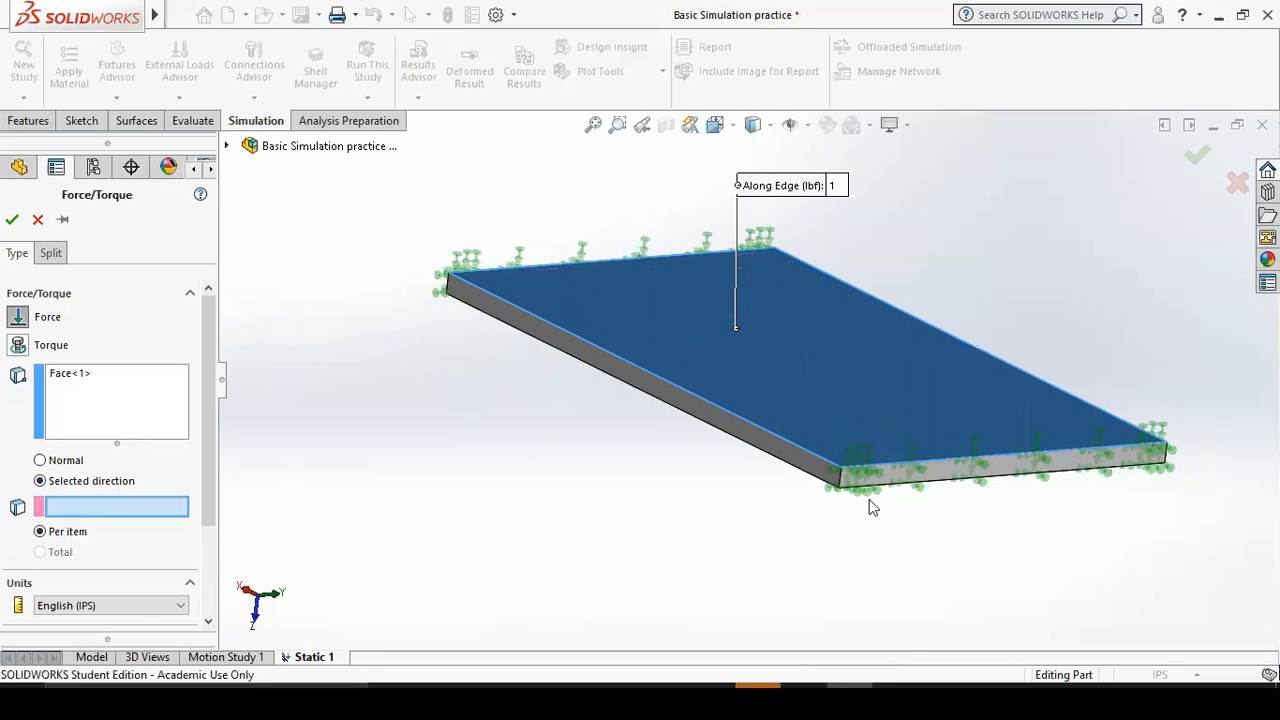
click(841, 485)
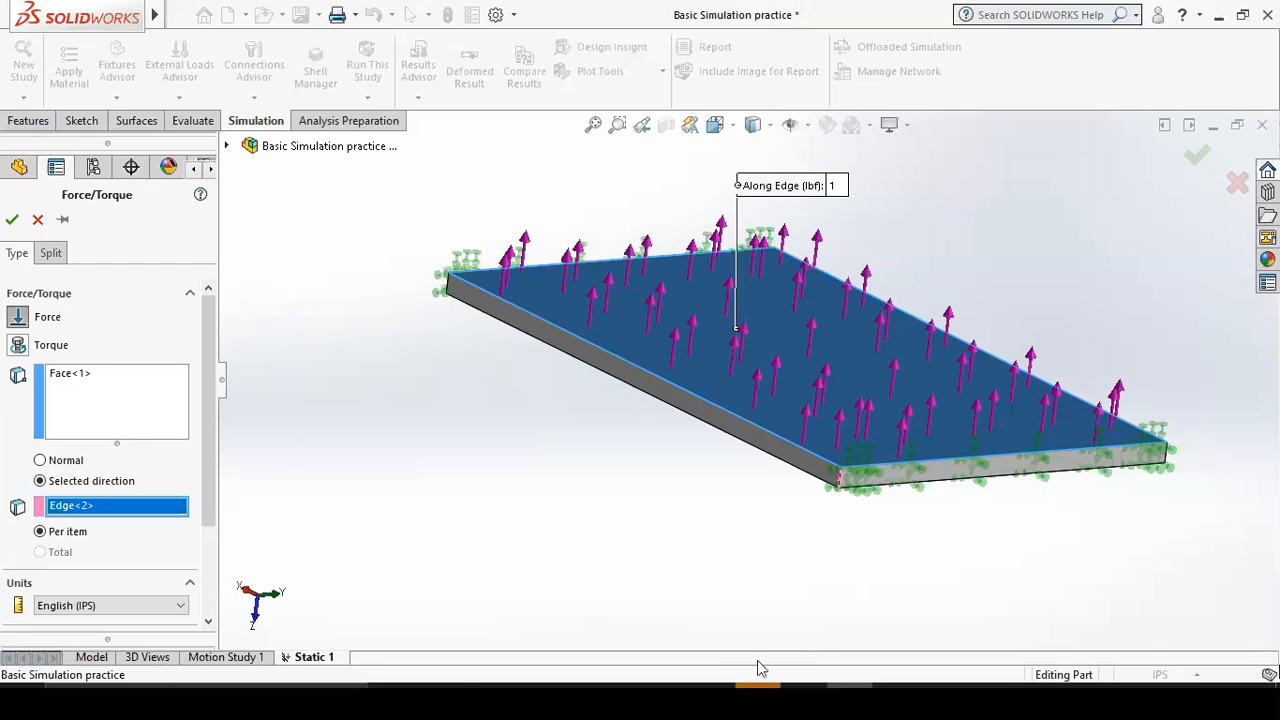
Set the force back to Normal and try its Reverse direction option on and off.
click(41, 460)
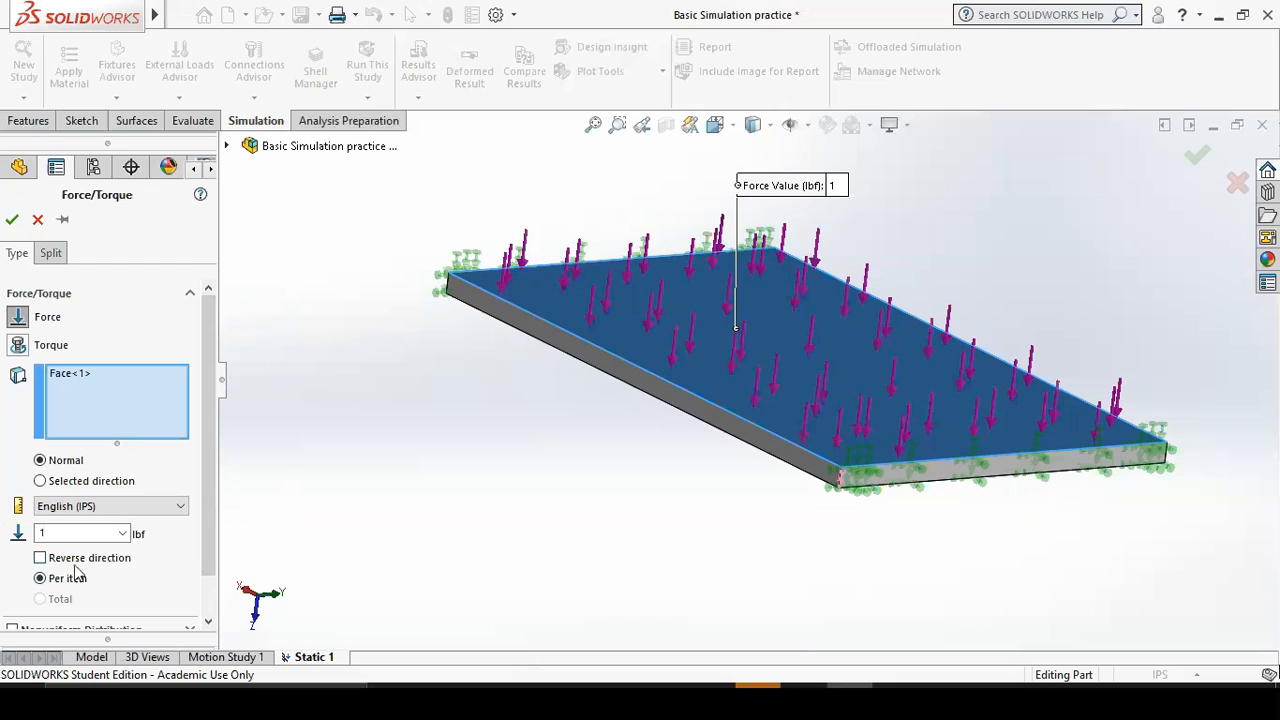
click(40, 558)
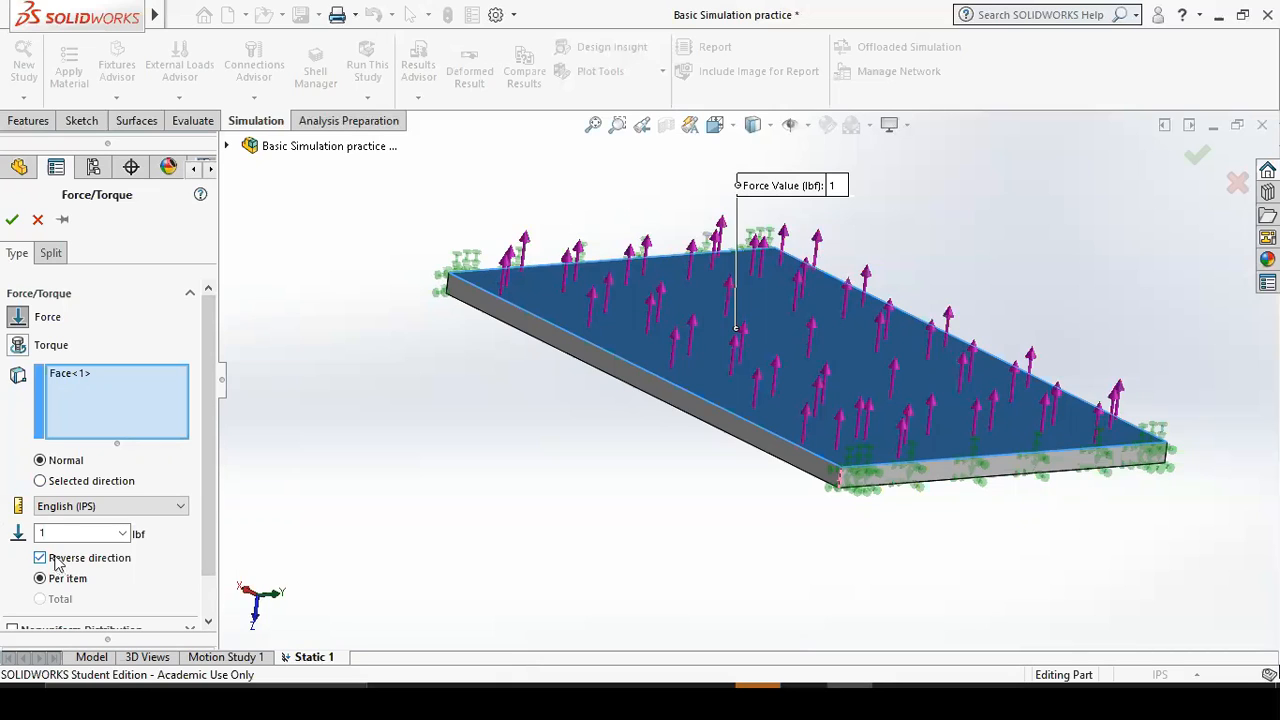
click(41, 559)
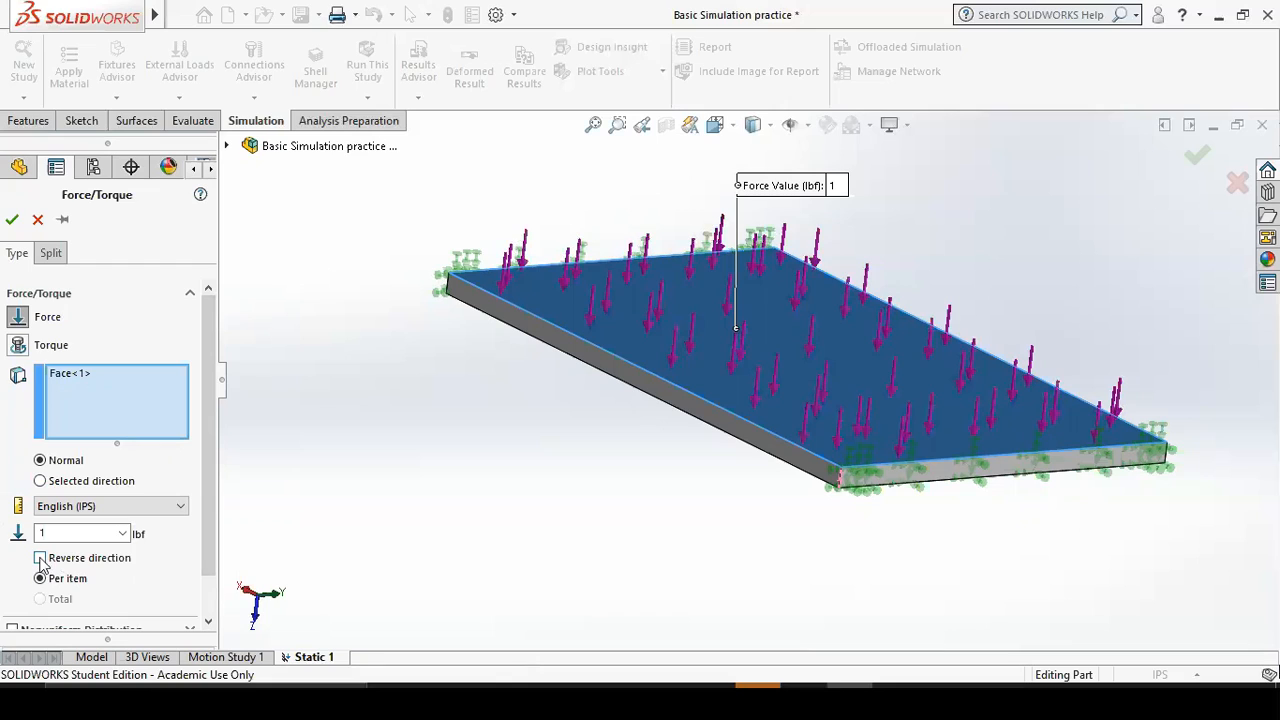
Set the force value to 50 lbf and check the available unit systems.
double_click(74, 535)
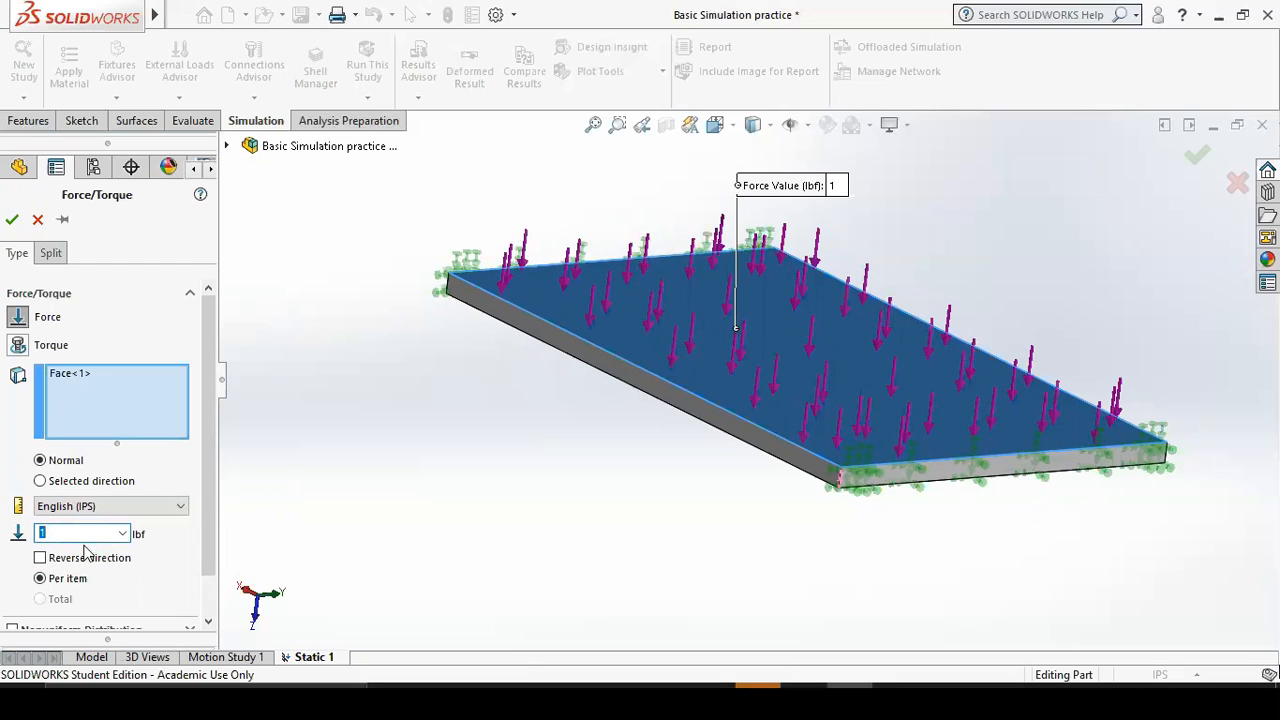
text(50)
click(141, 508)
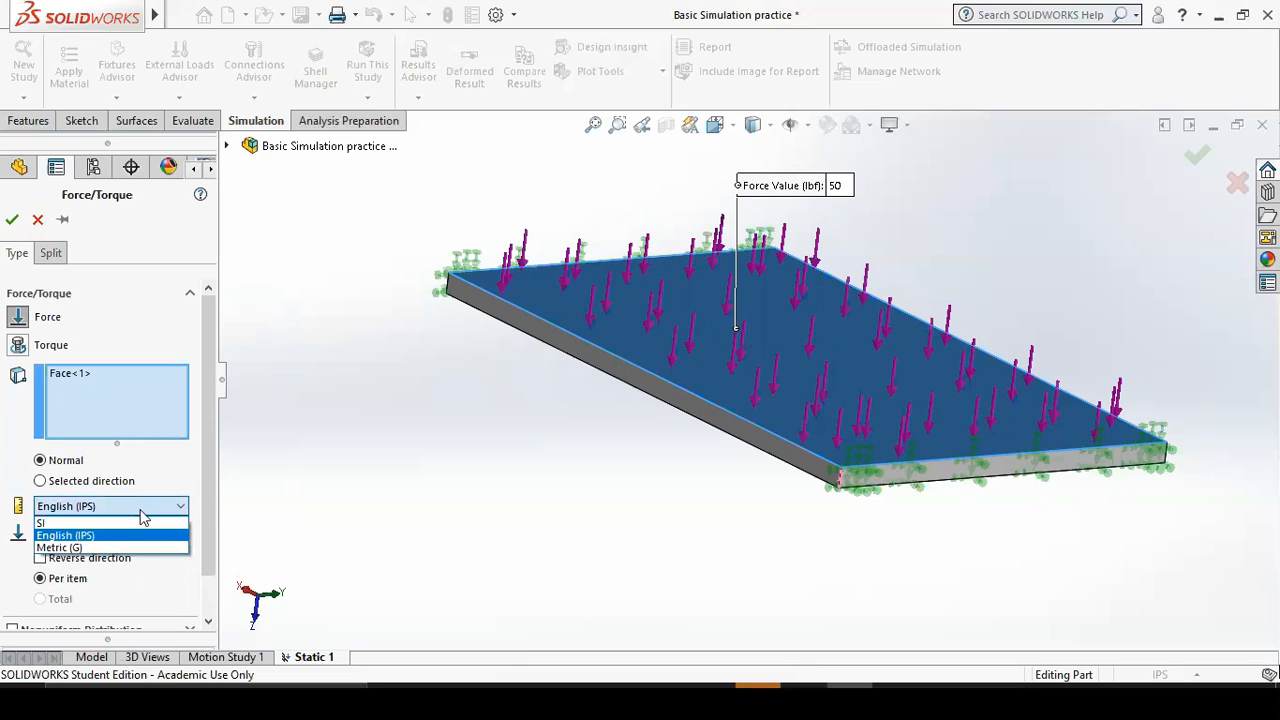
click(164, 503)
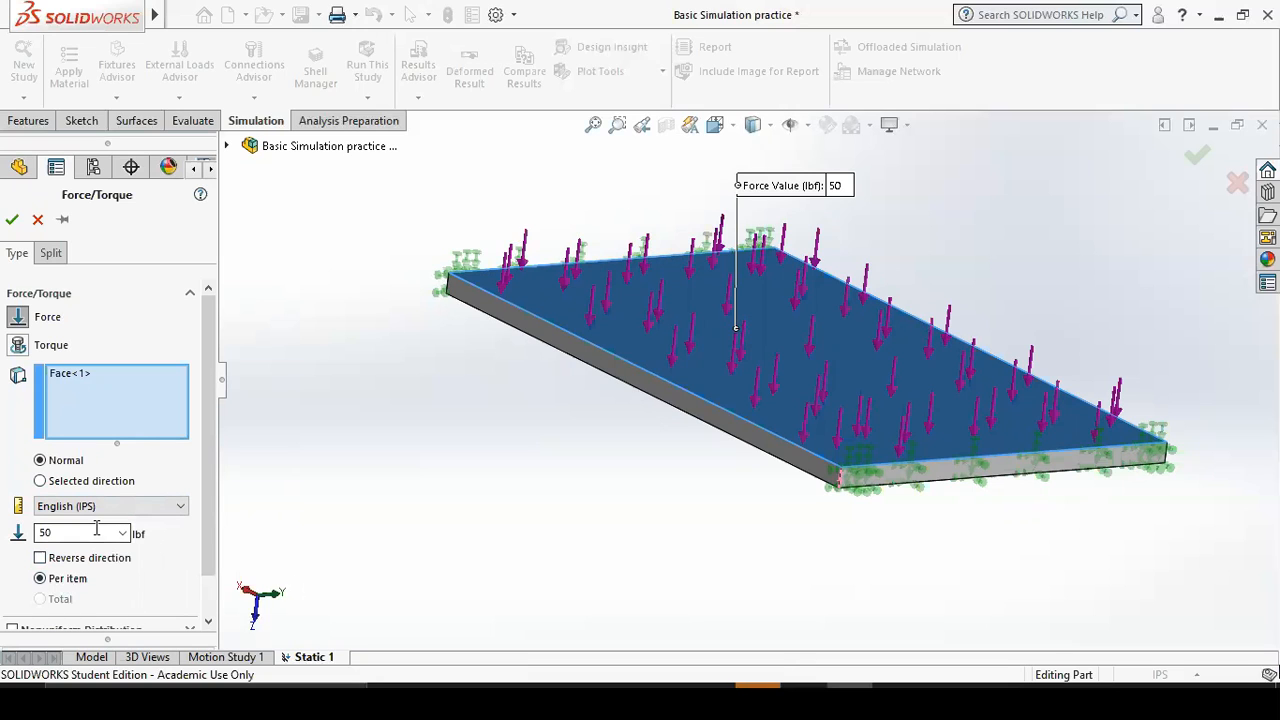
Add the plate's large bottom face to the force and inspect the load arrows on both faces.
middle_drag(424, 537, 571, 366)
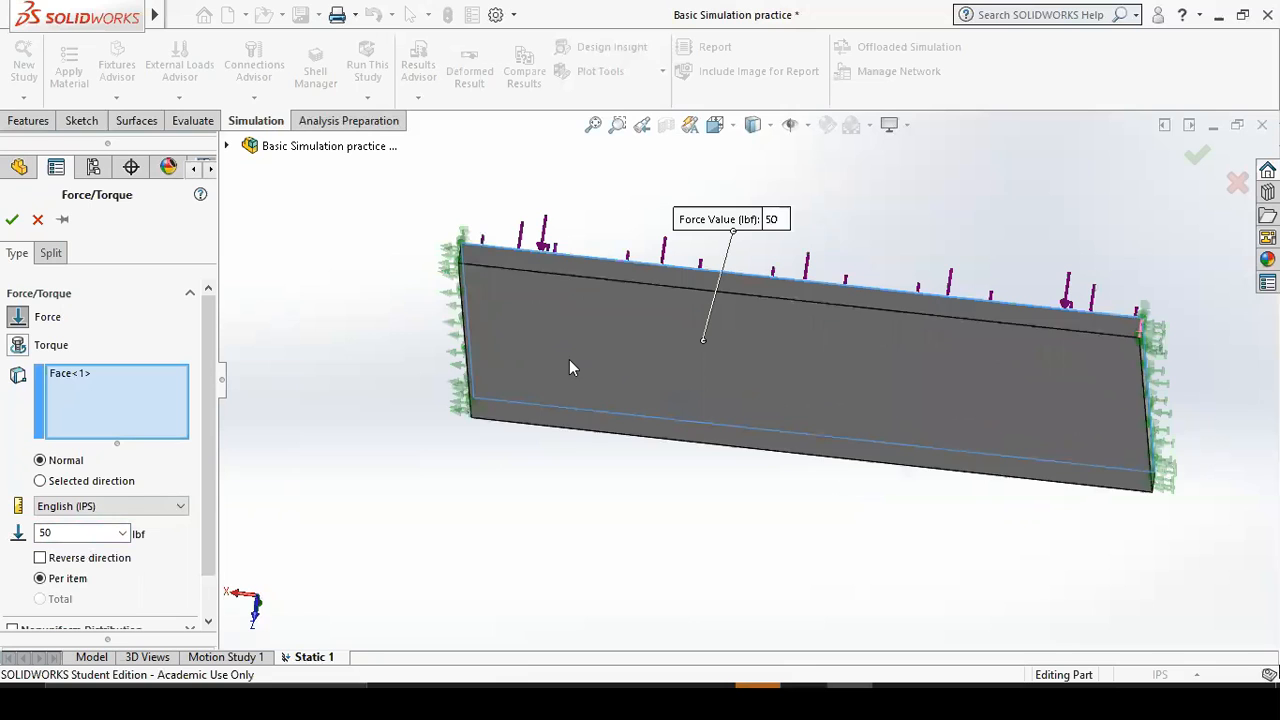
click(575, 345)
middle_drag(663, 497, 603, 545)
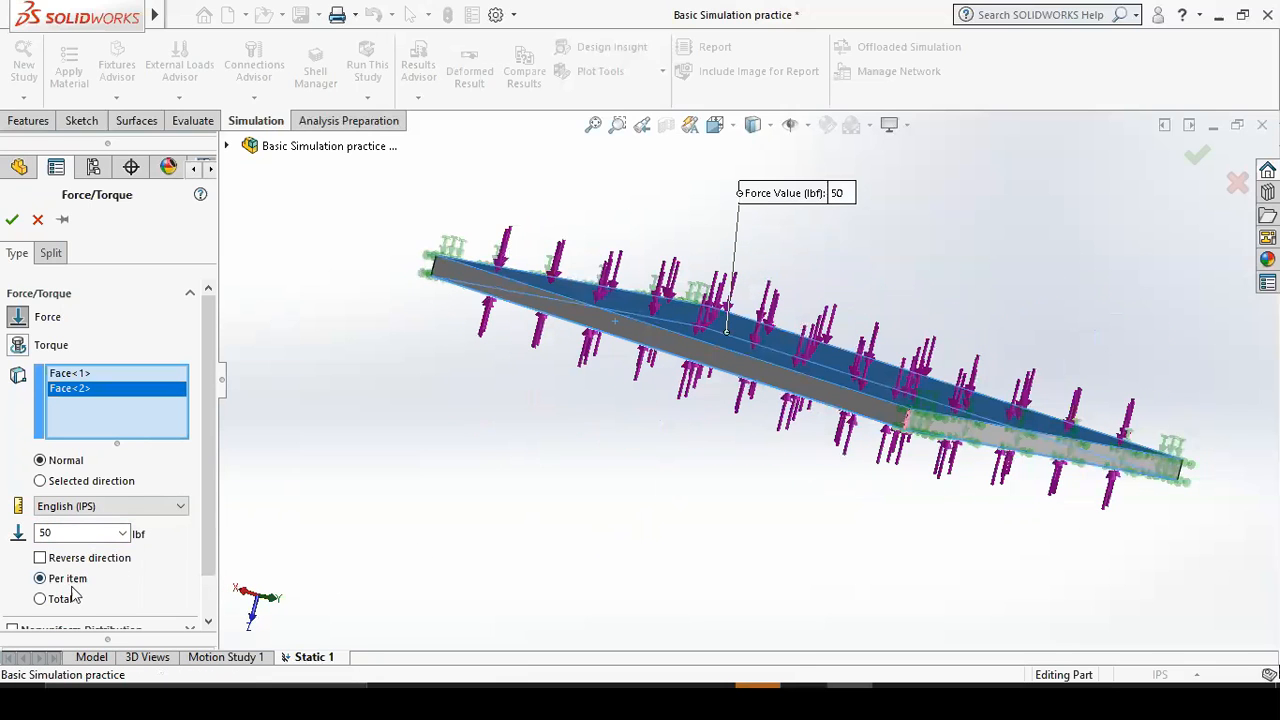
middle_drag(508, 542, 506, 560)
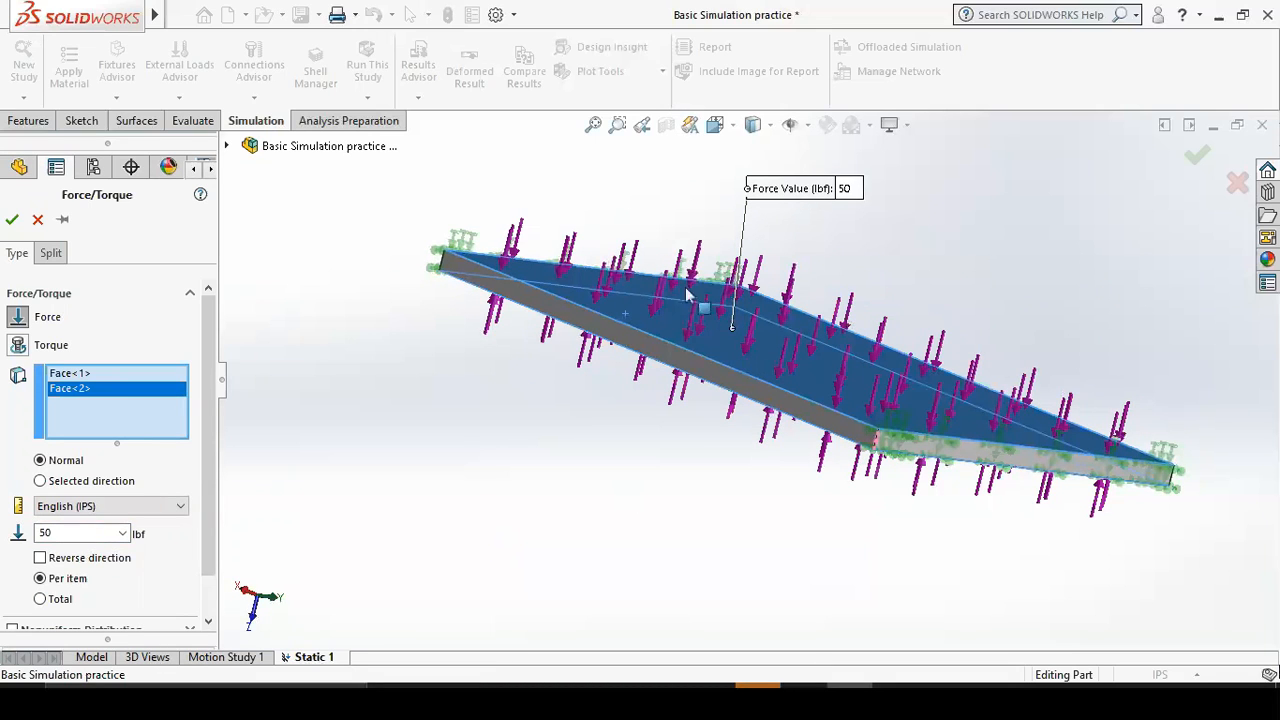
middle_drag(743, 350, 790, 292)
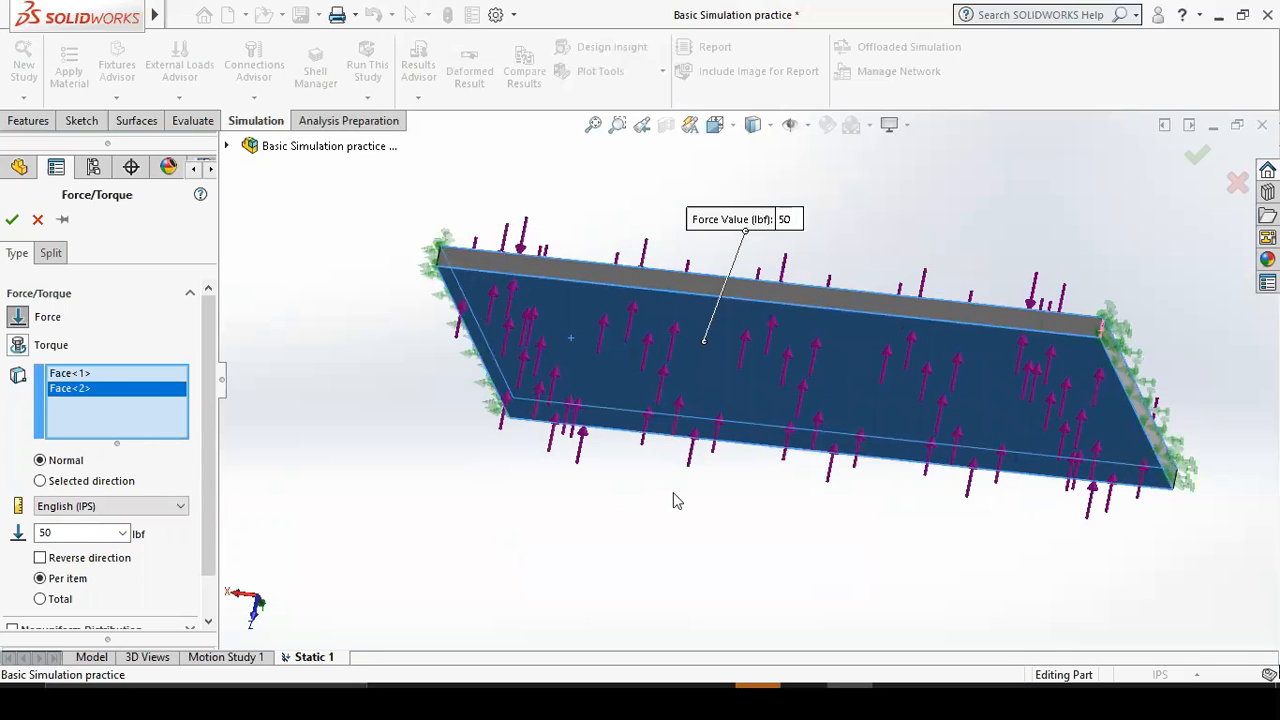
middle_drag(785, 530, 711, 583)
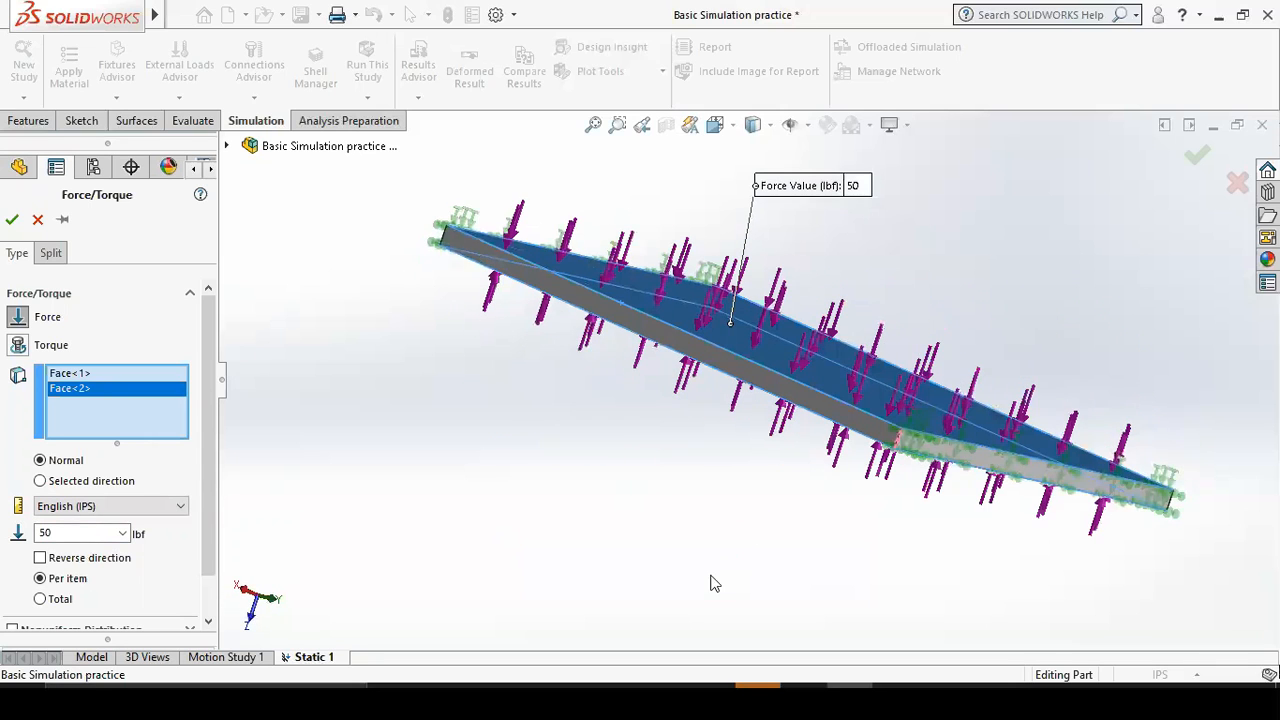
Apply the 50 lbf force as a total over both faces and accept the load.
click(40, 600)
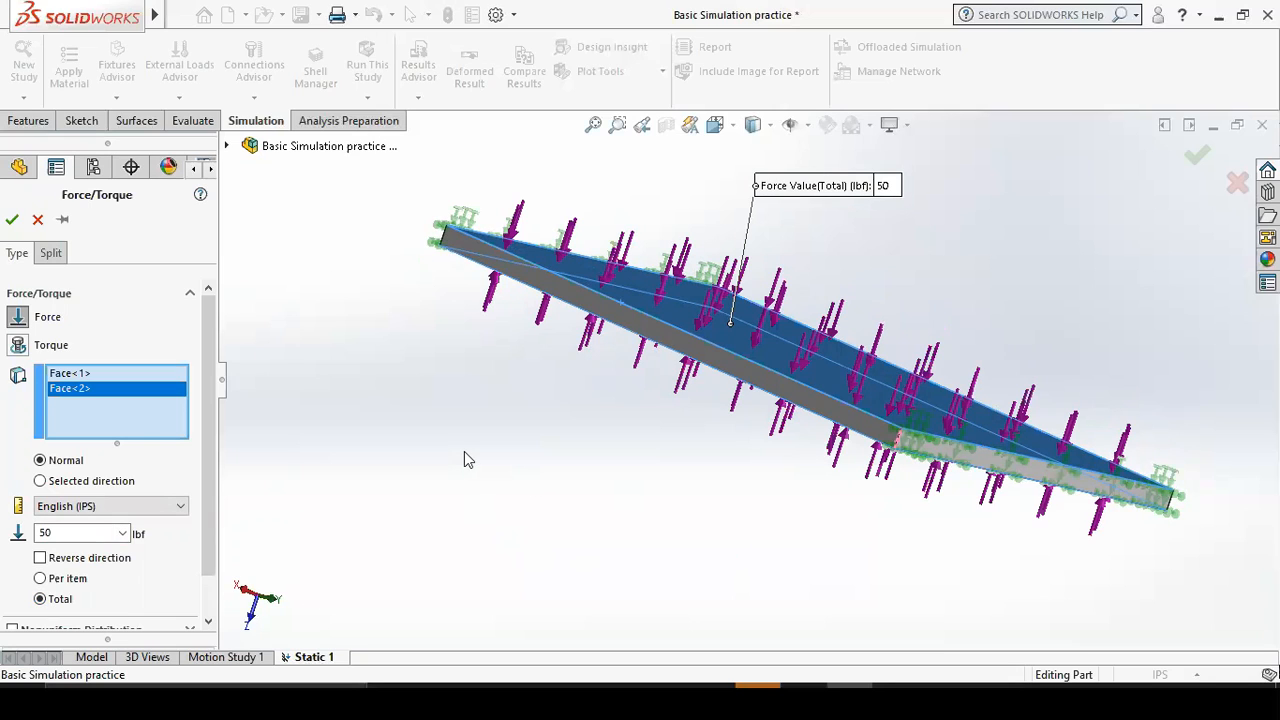
middle_drag(497, 423, 655, 341)
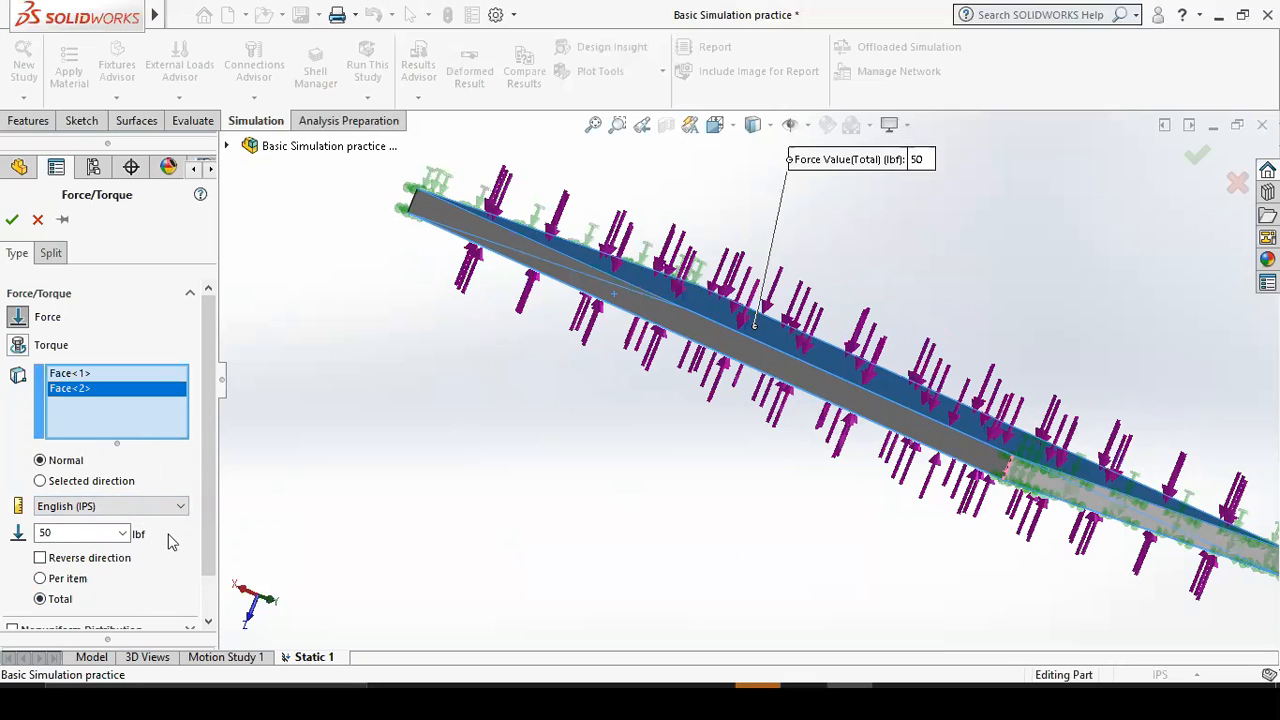
click(12, 219)
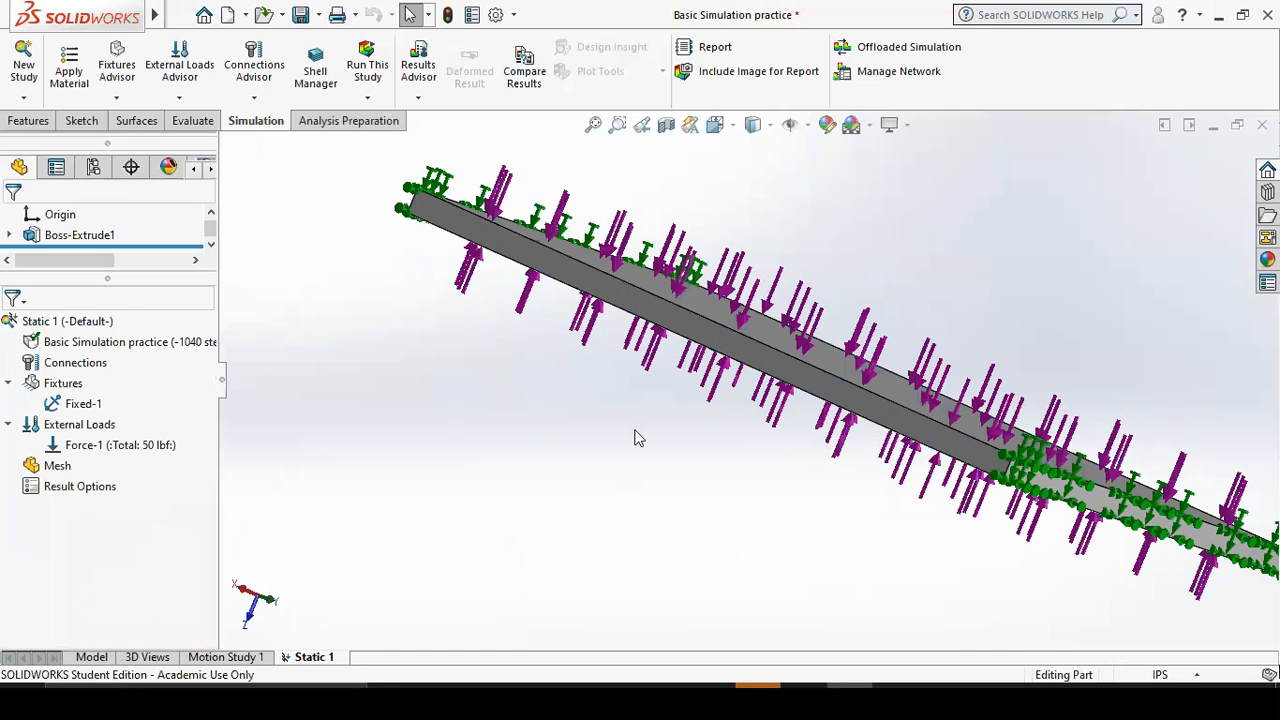
Hide the symbols of the Force-1 load and show them again.
scroll(634, 436, up, 2)
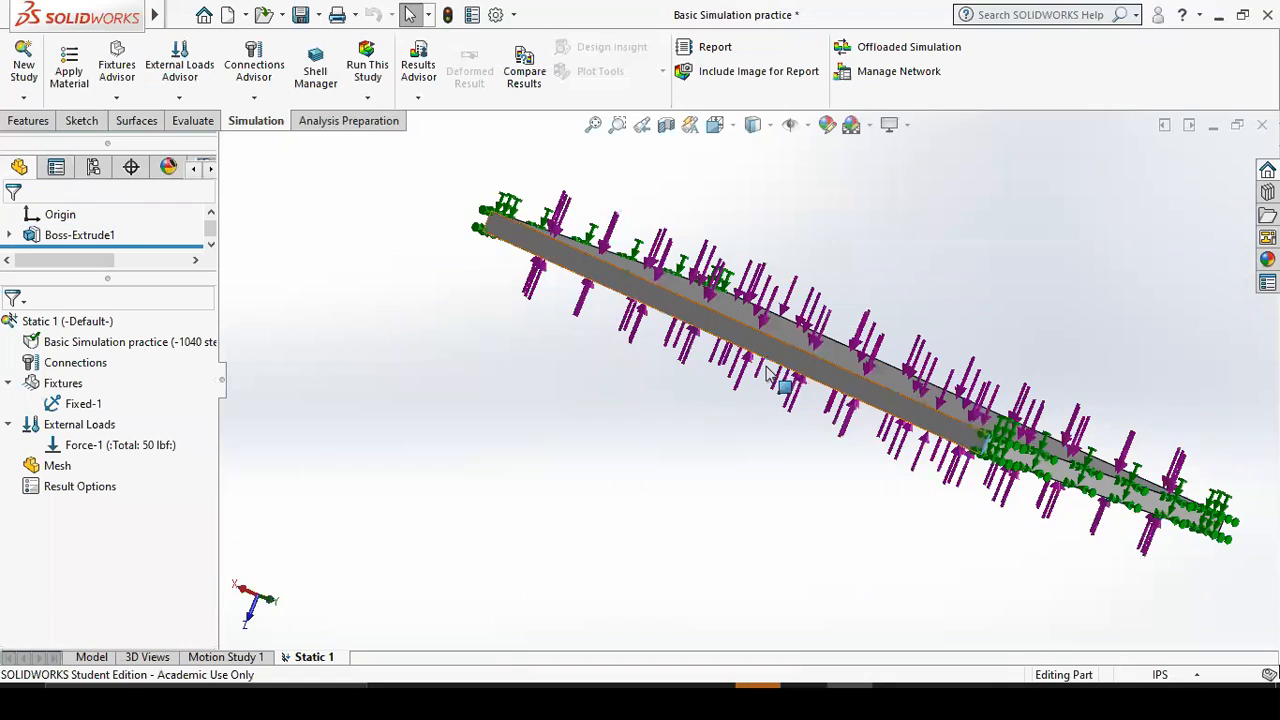
middle_drag(786, 360, 657, 491)
right_click(72, 445)
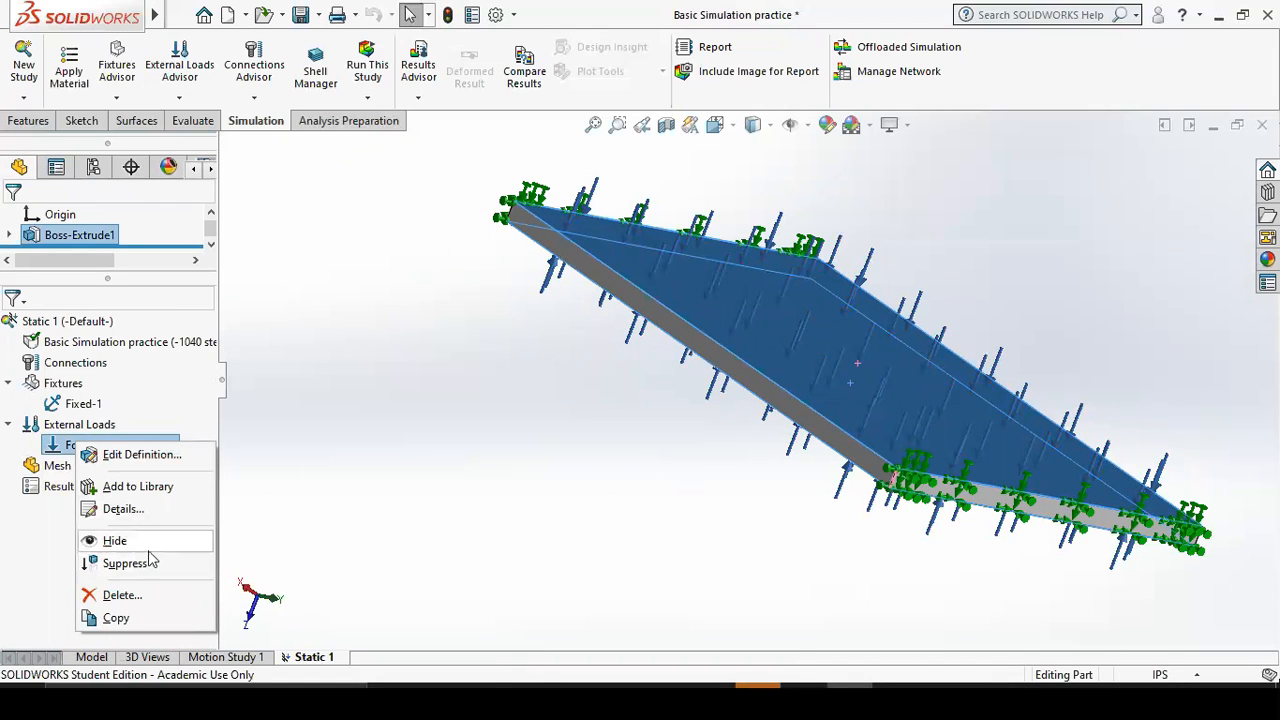
click(155, 563)
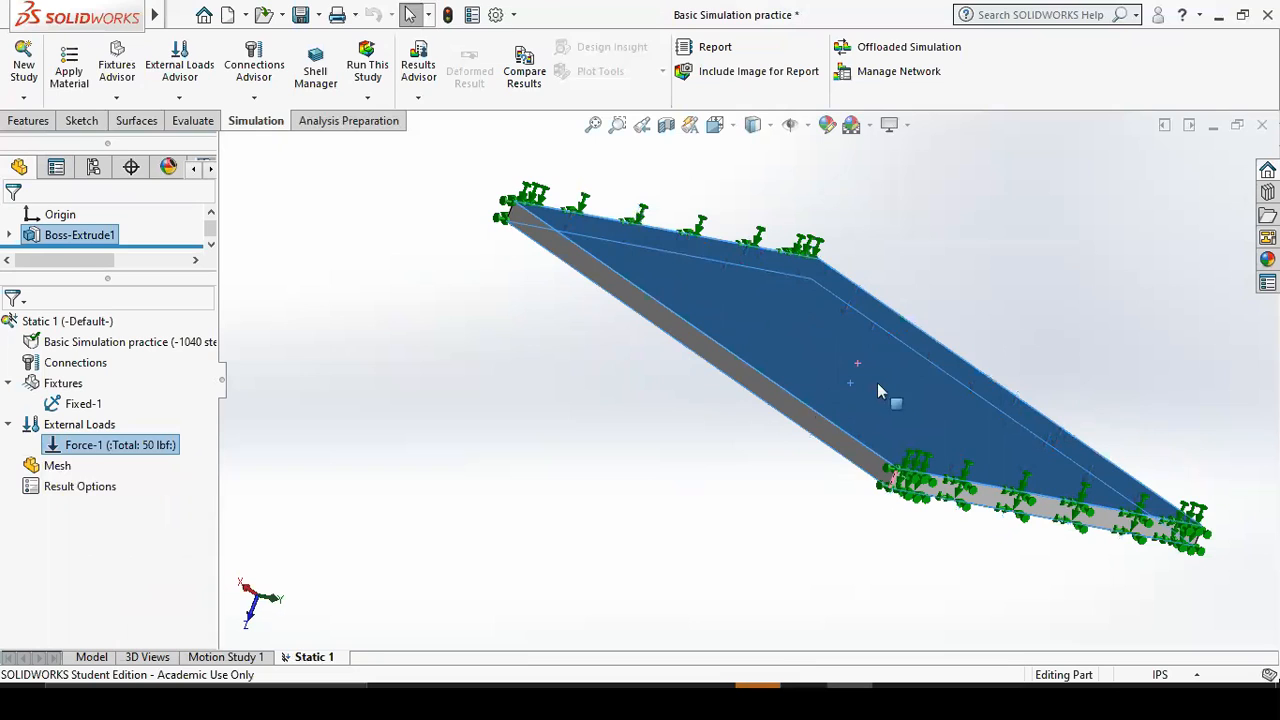
right_click(99, 448)
click(151, 546)
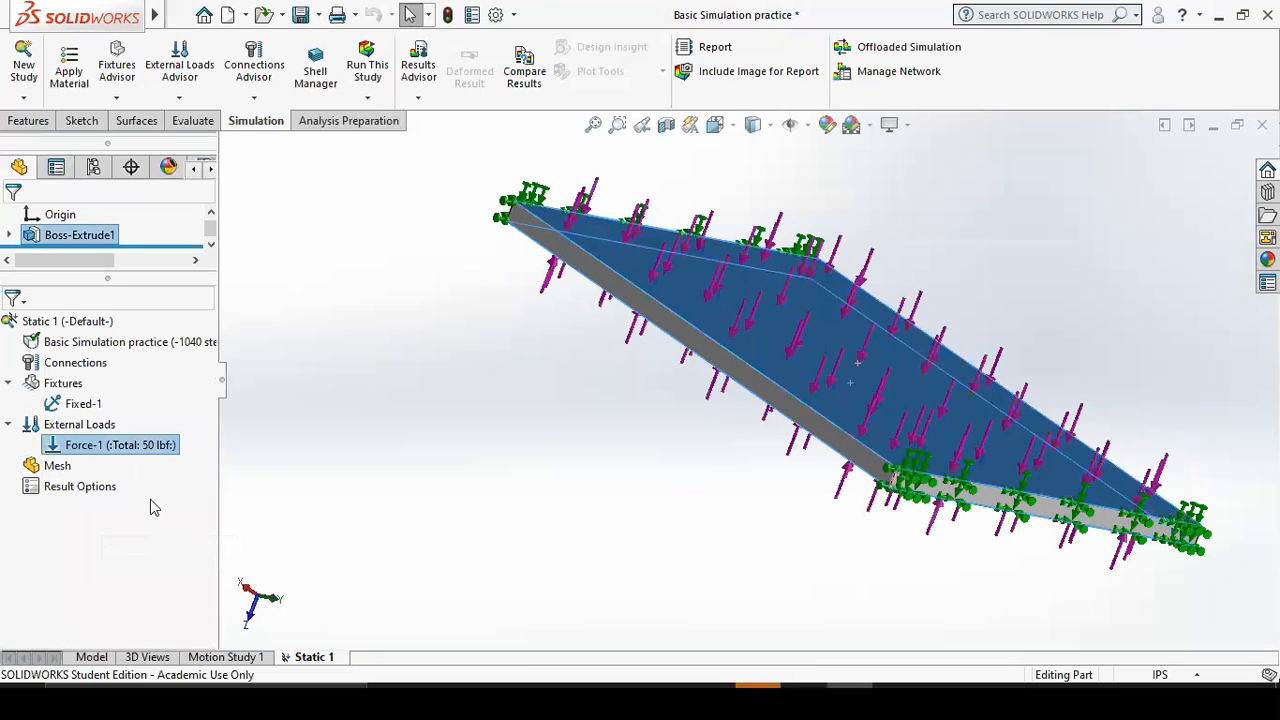
Create a solid mesh on the plate with the mesh density set to the coarsest setting and inspect the elements.
right_click(54, 468)
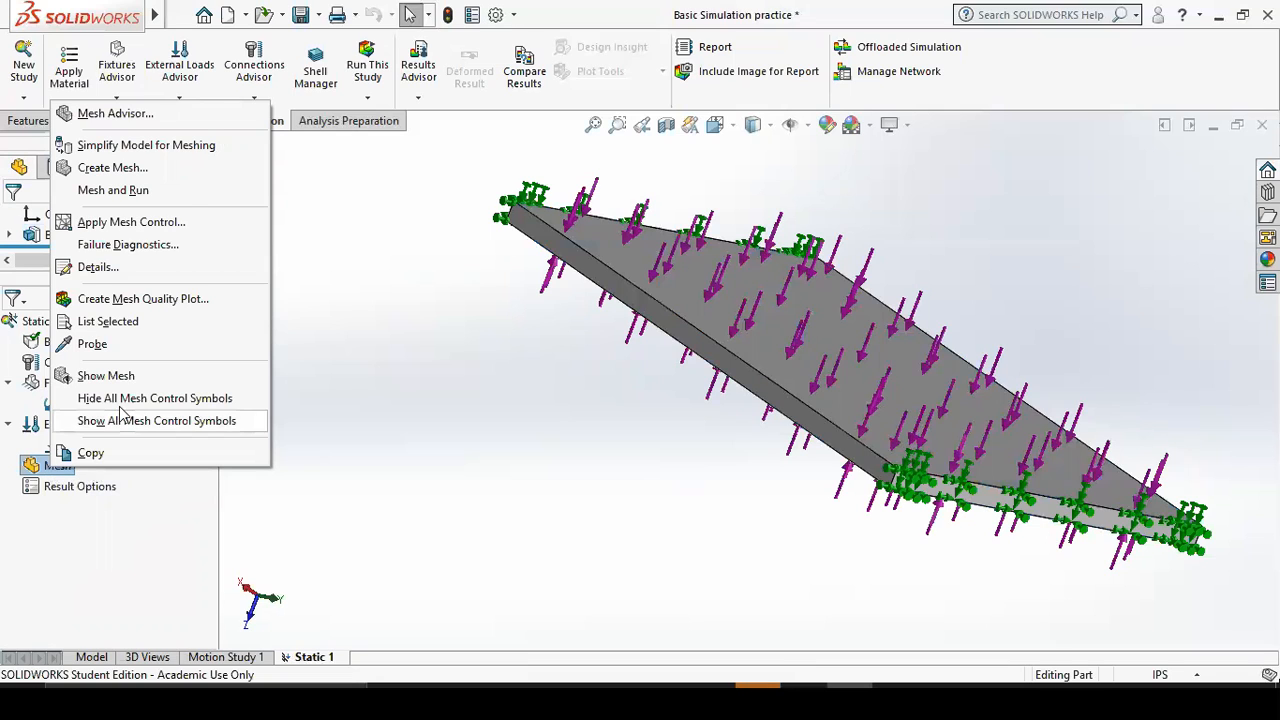
click(137, 169)
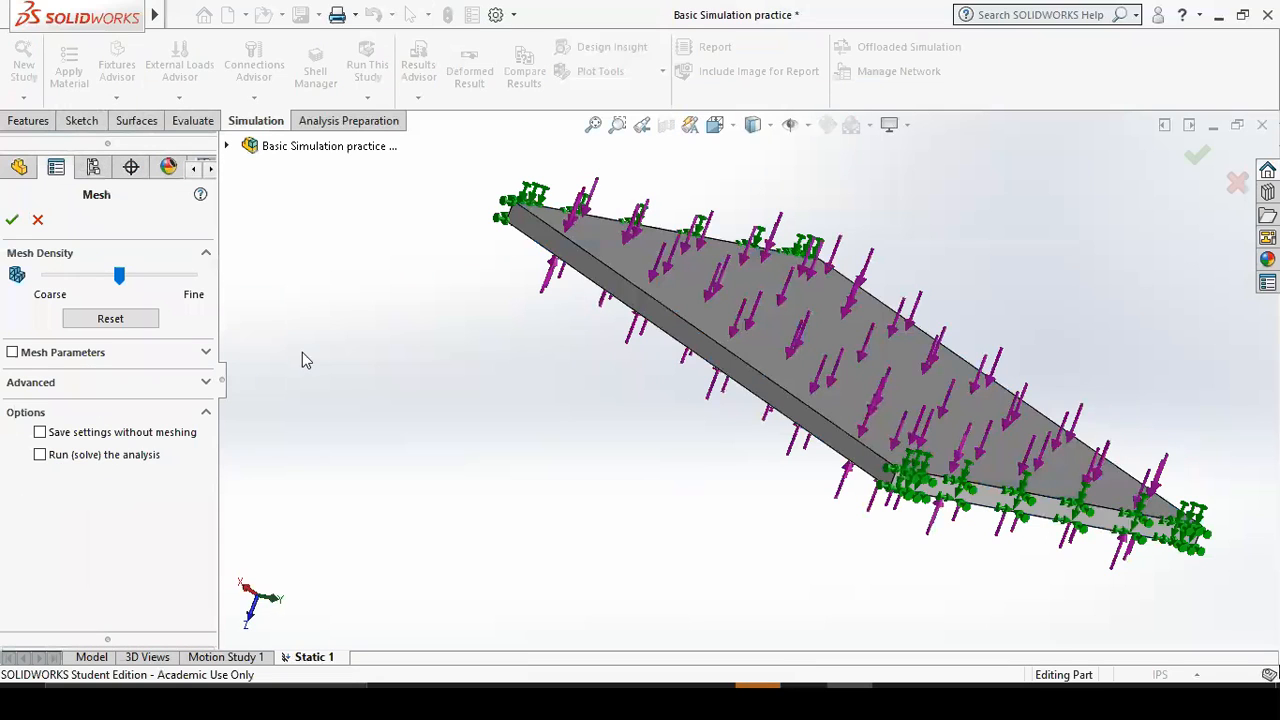
drag(118, 275, 35, 283)
click(12, 221)
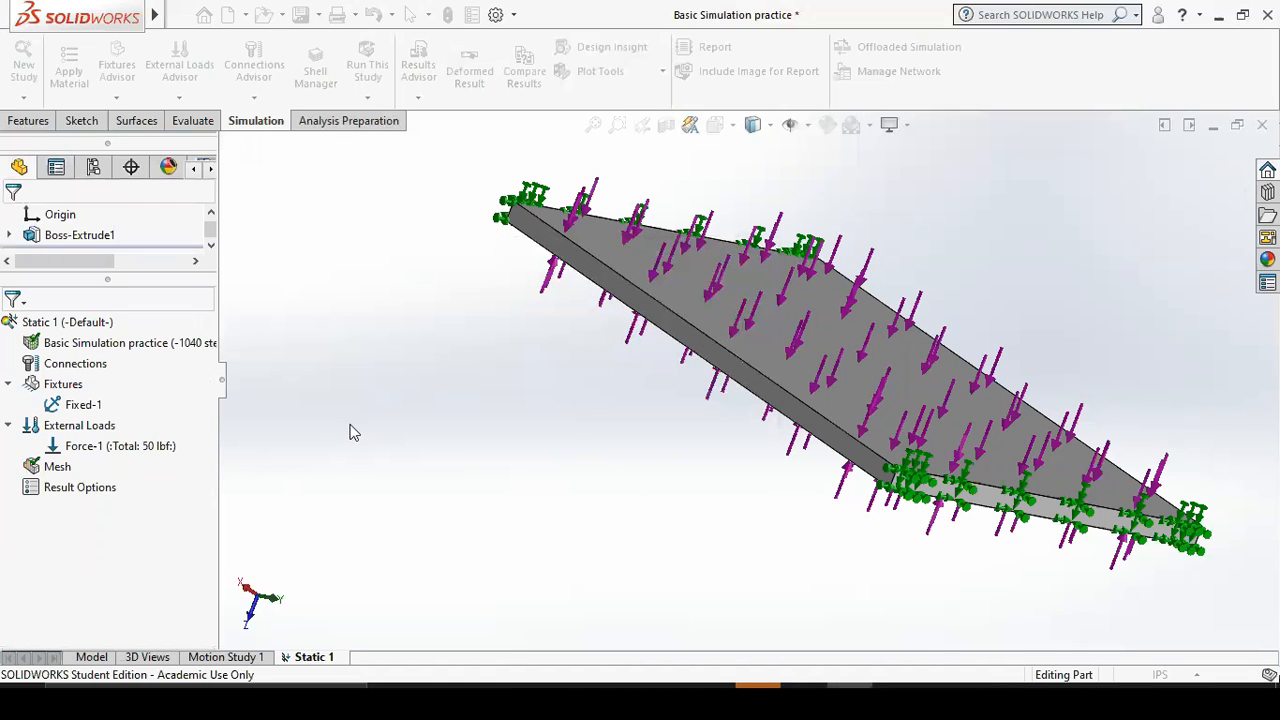
middle_drag(708, 422, 755, 358)
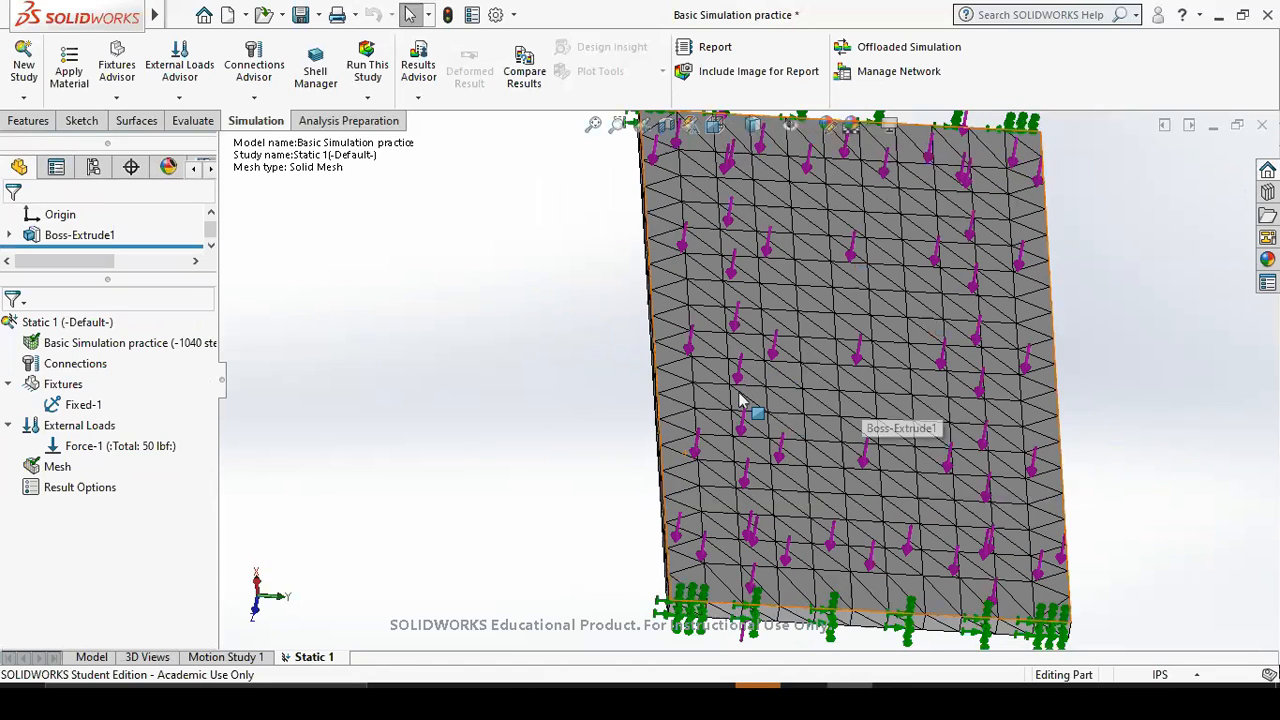
middle_drag(723, 411, 771, 372)
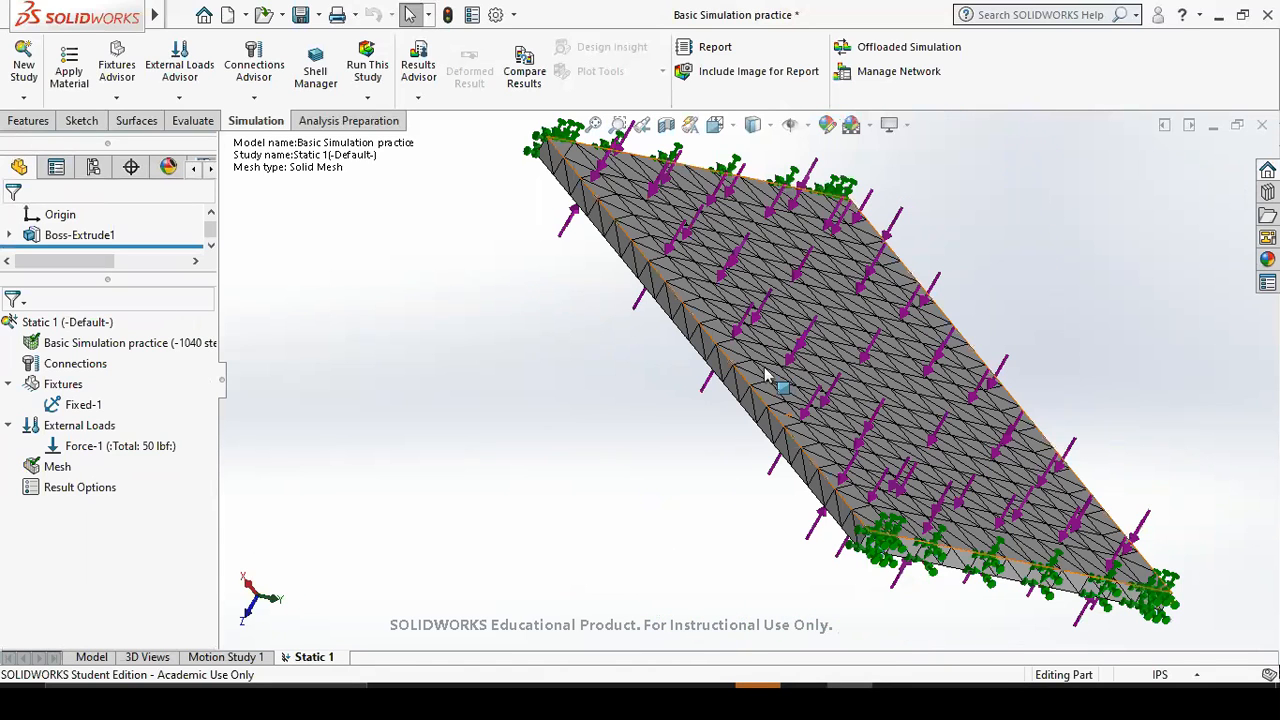
Re-mesh the plate with the mesh density set to the finest setting and inspect the elements.
right_click(82, 470)
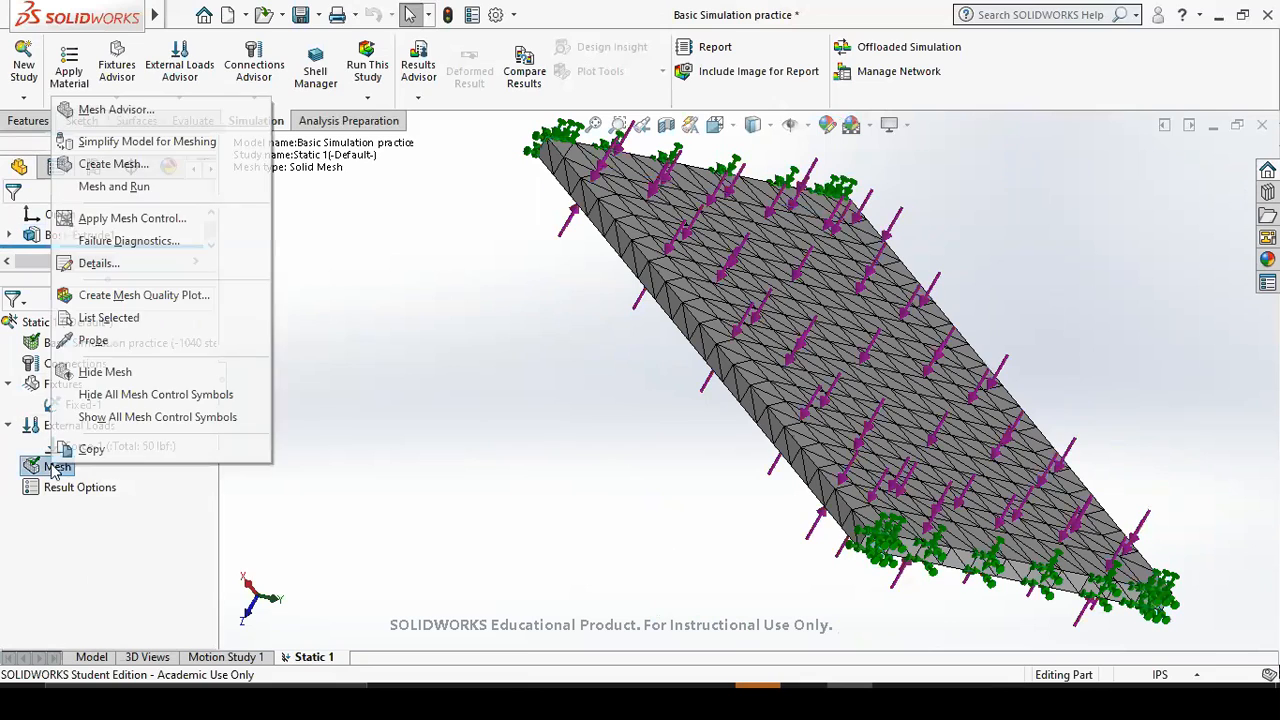
click(105, 164)
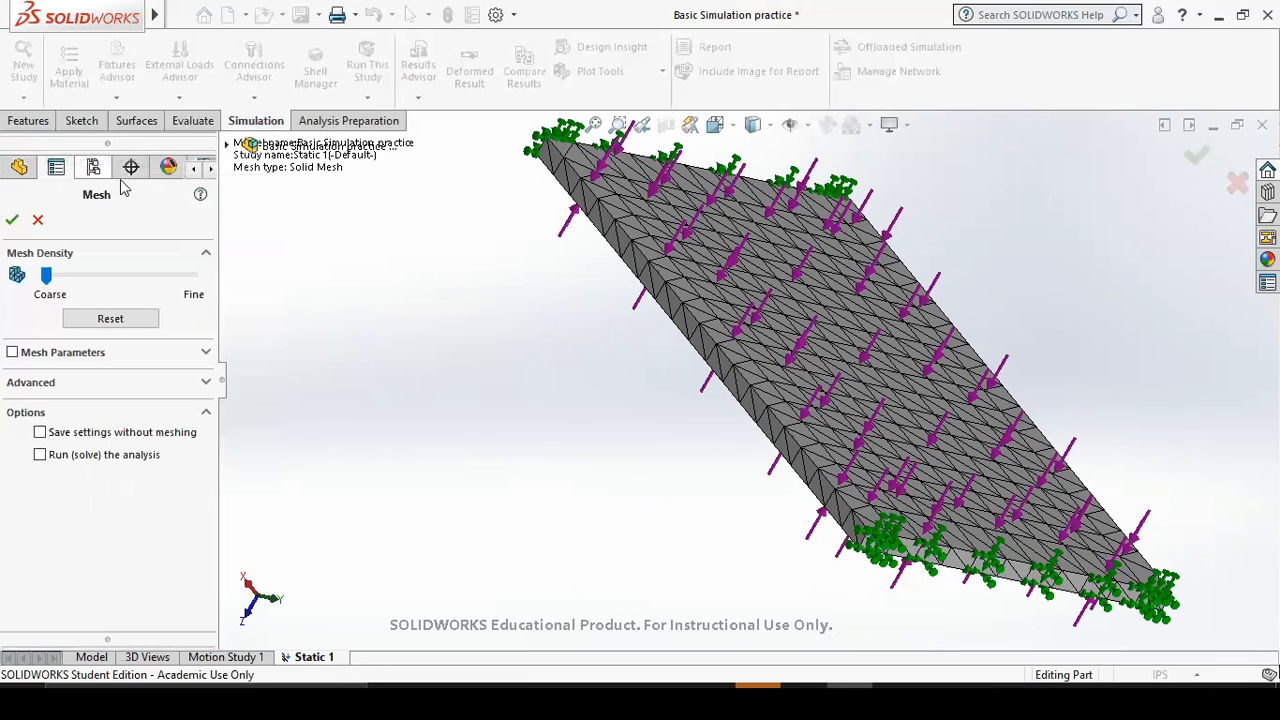
drag(48, 276, 192, 279)
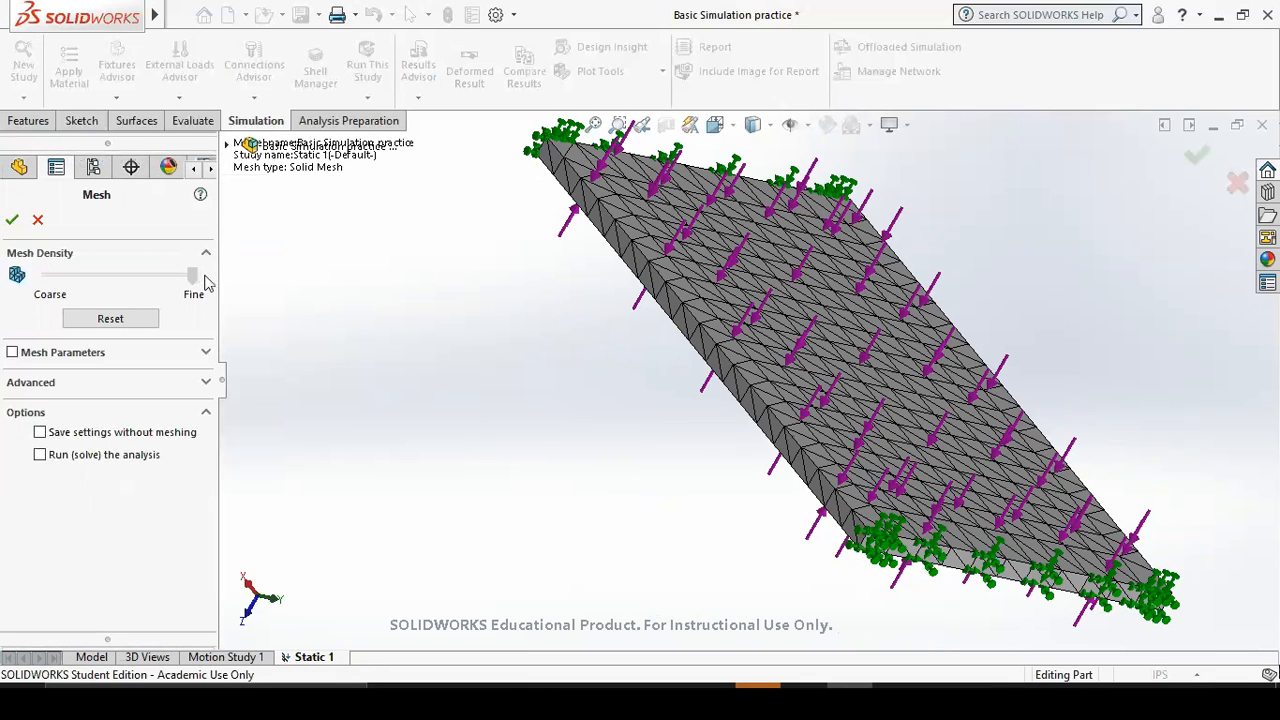
click(12, 219)
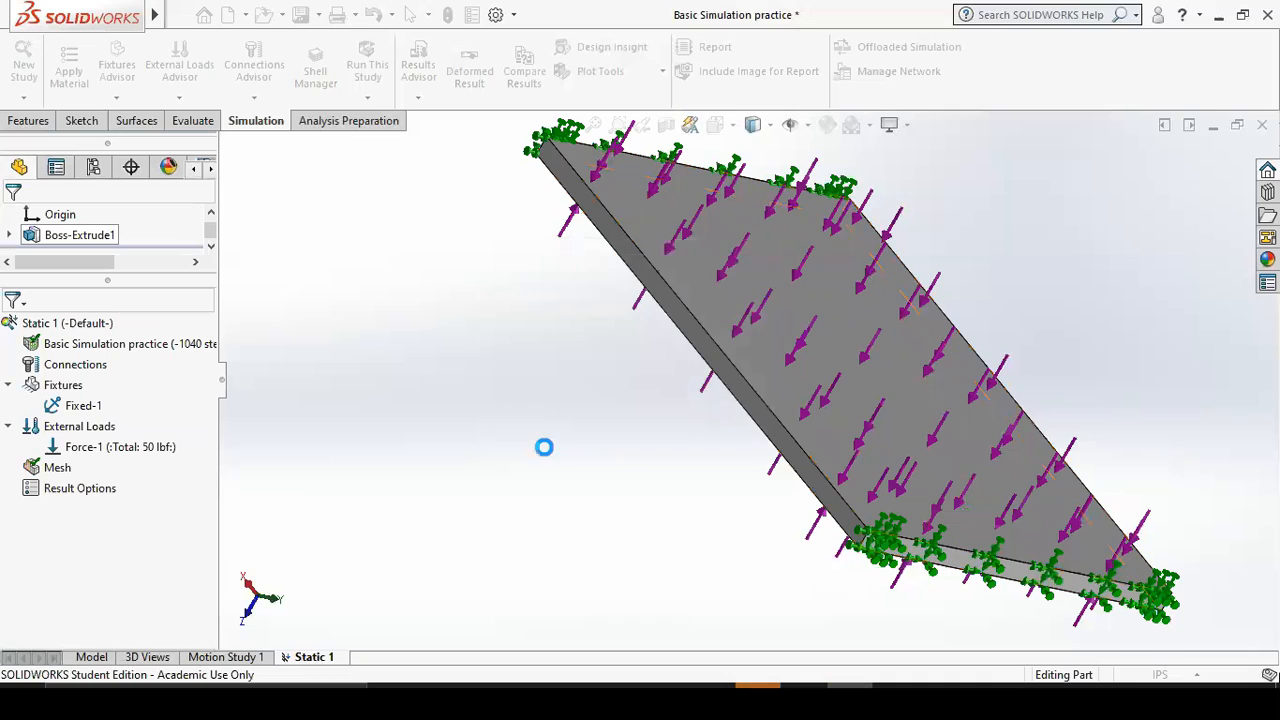
middle_drag(793, 405, 737, 431)
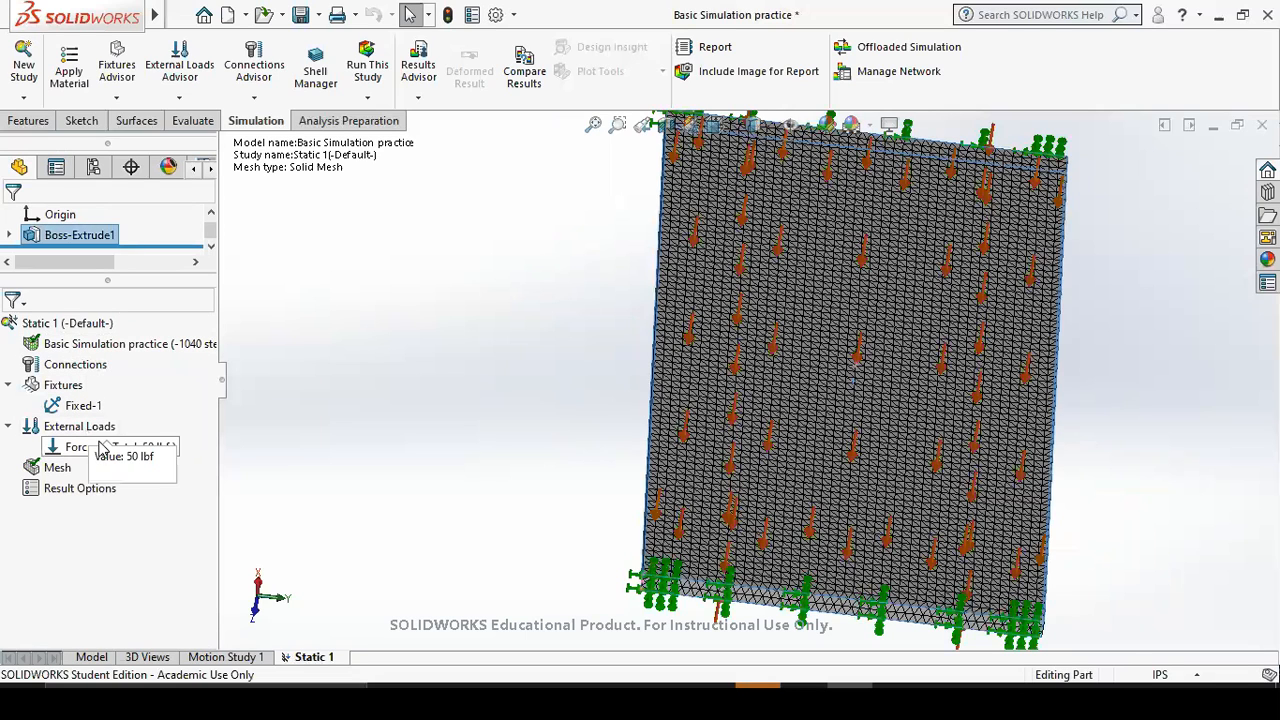
Re-mesh the plate with the mesh density reset to its default midway setting and inspect the elements.
right_click(60, 470)
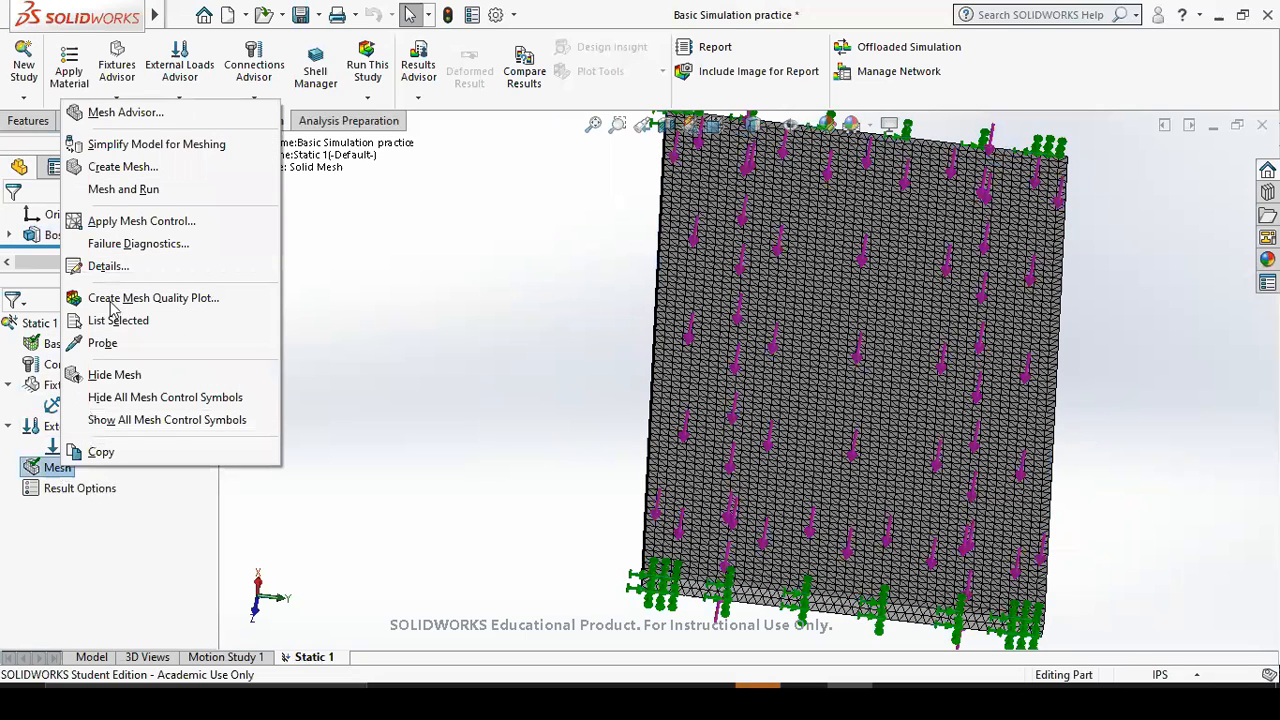
click(110, 164)
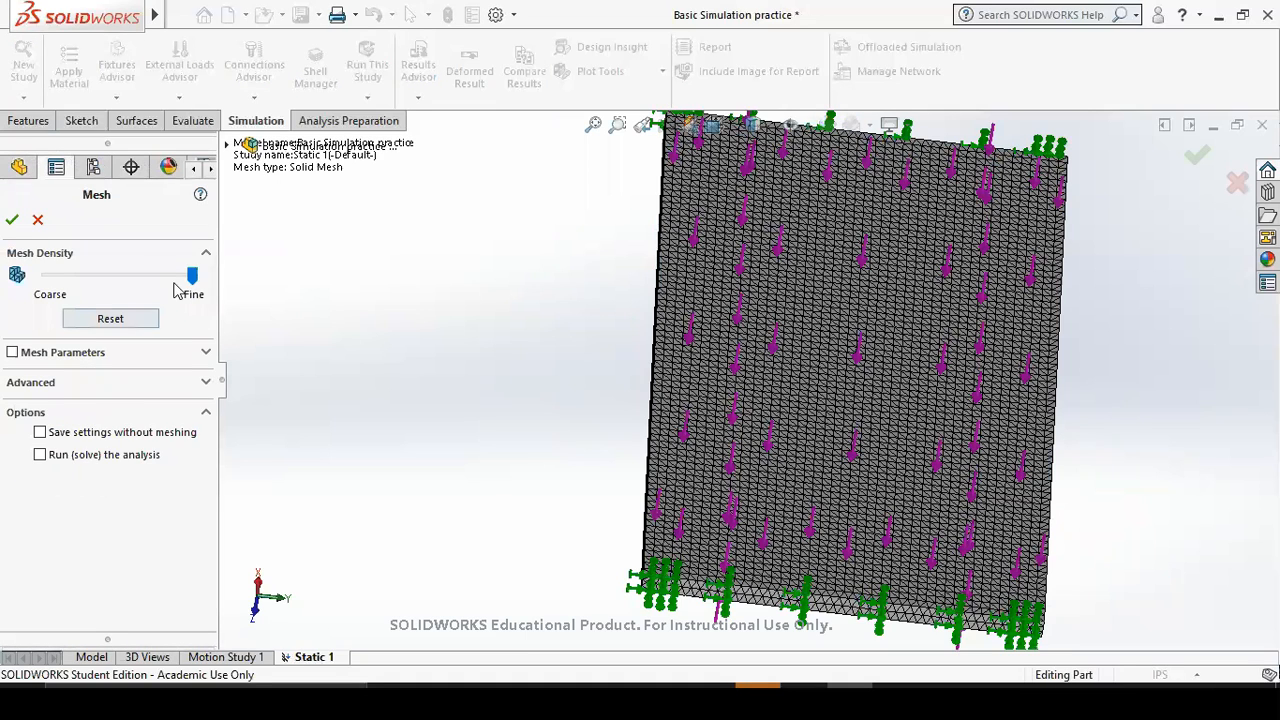
drag(186, 278, 112, 284)
click(115, 318)
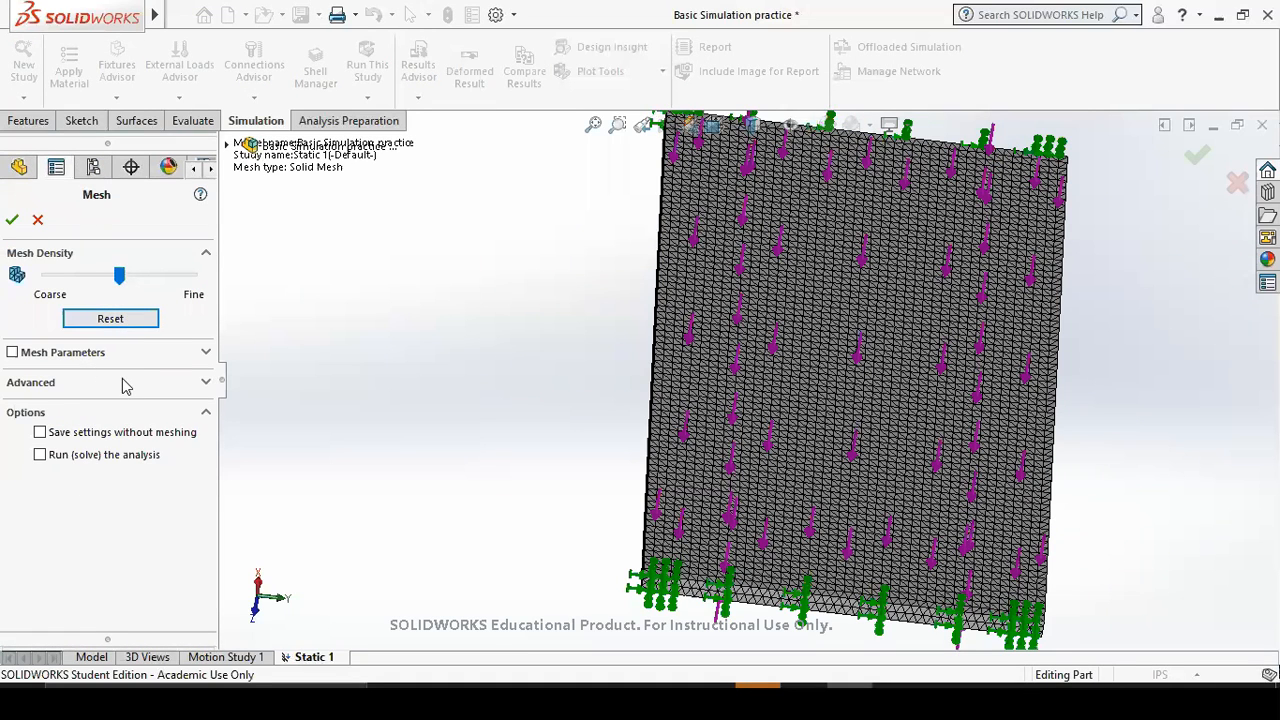
click(12, 219)
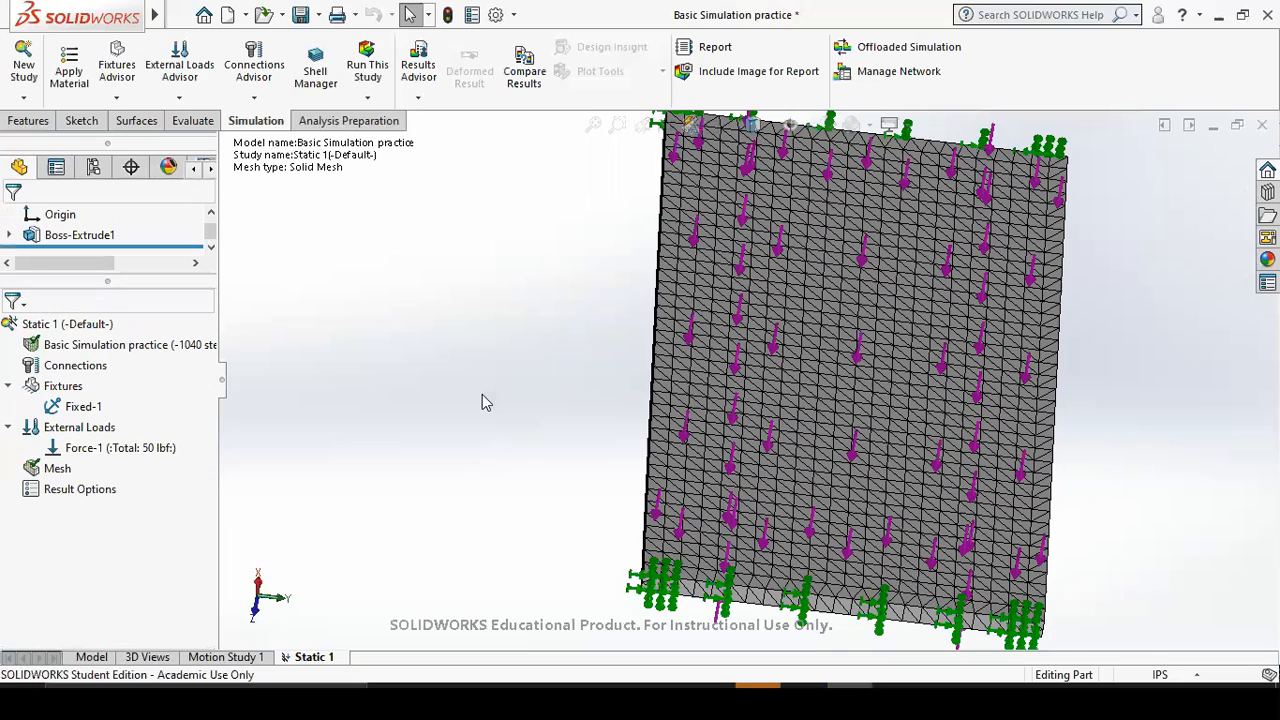
middle_drag(257, 472, 267, 391)
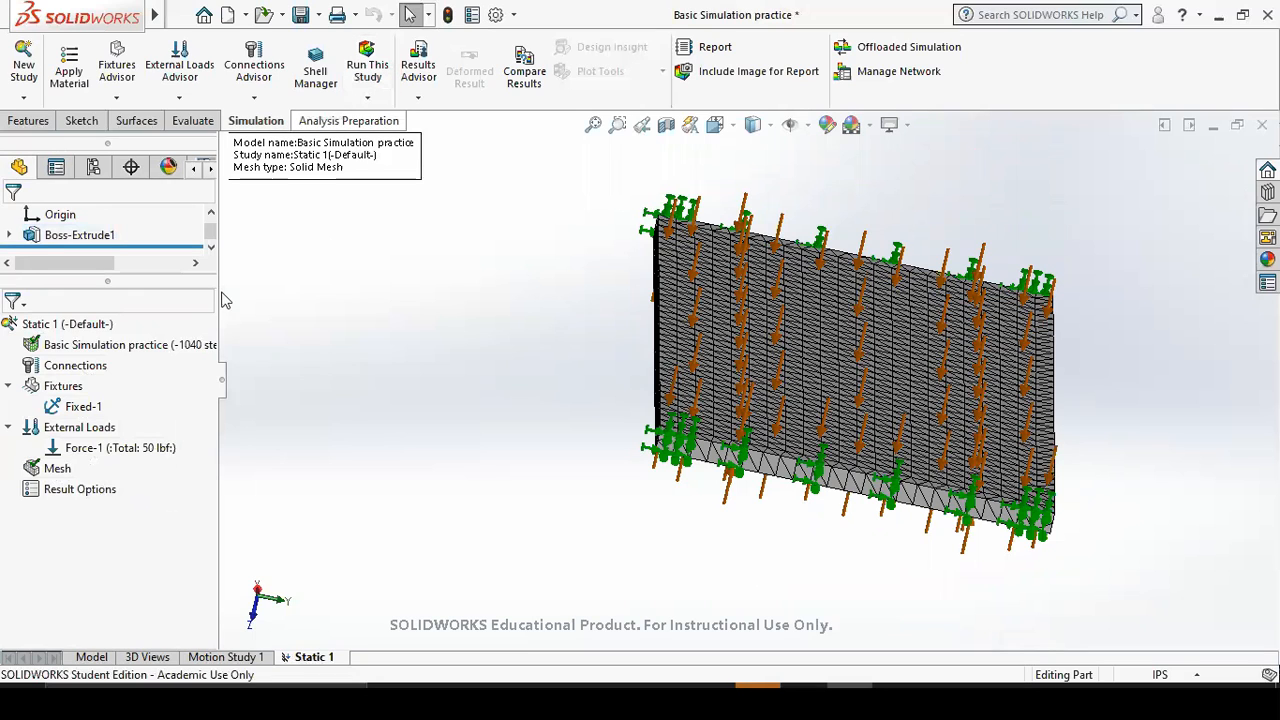
Mesh and run the Static 1 study and examine the deformed von Mises stress plot from several sides.
right_click(68, 486)
right_click(57, 468)
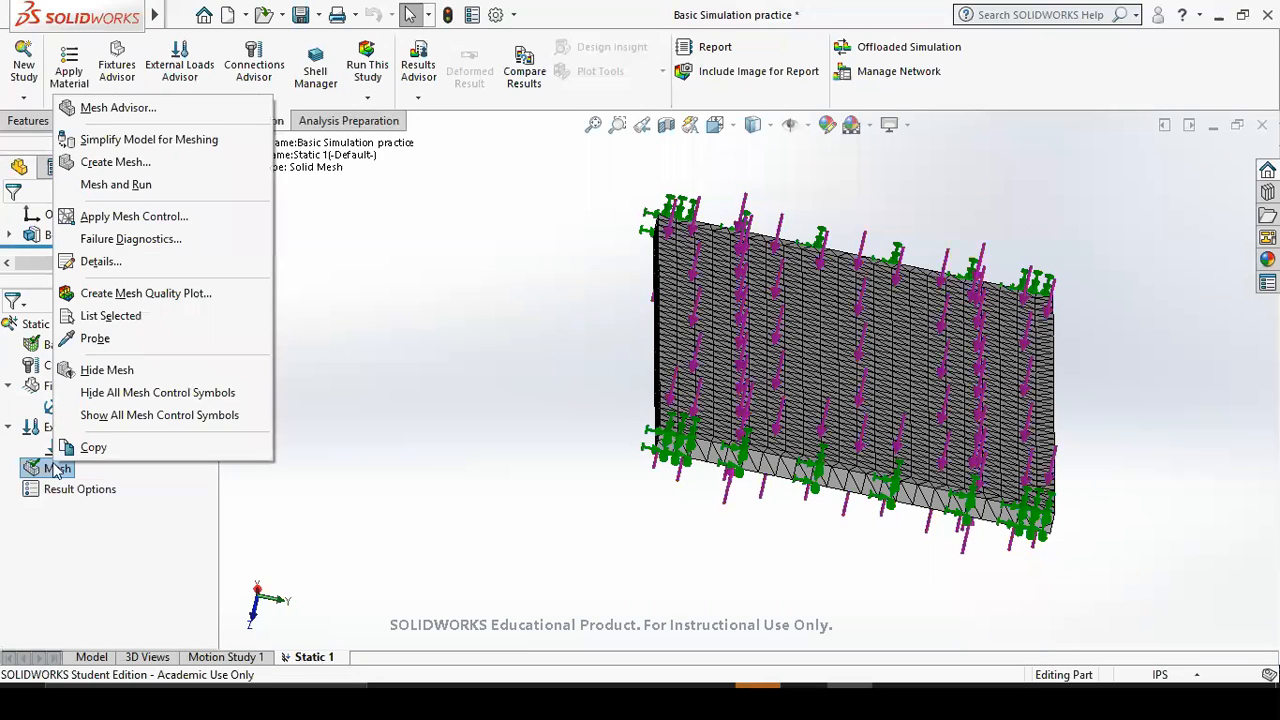
click(152, 185)
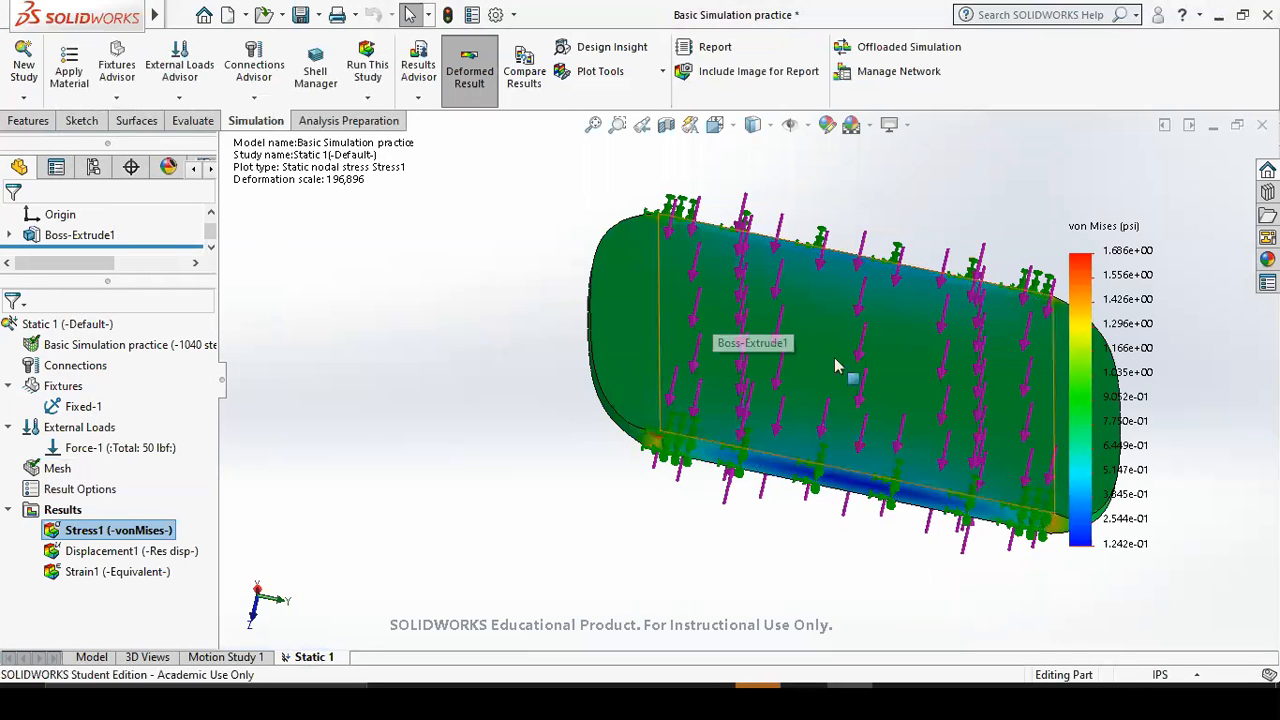
middle_drag(859, 325, 900, 460)
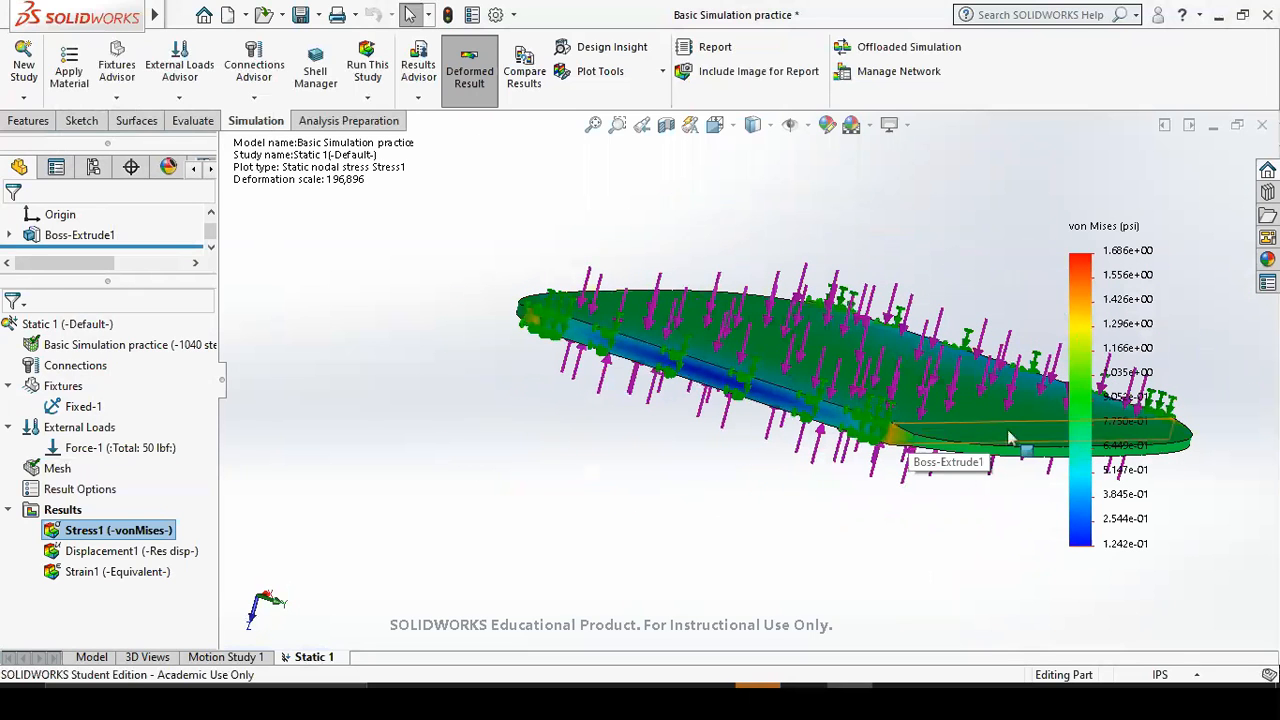
middle_drag(825, 477, 620, 320)
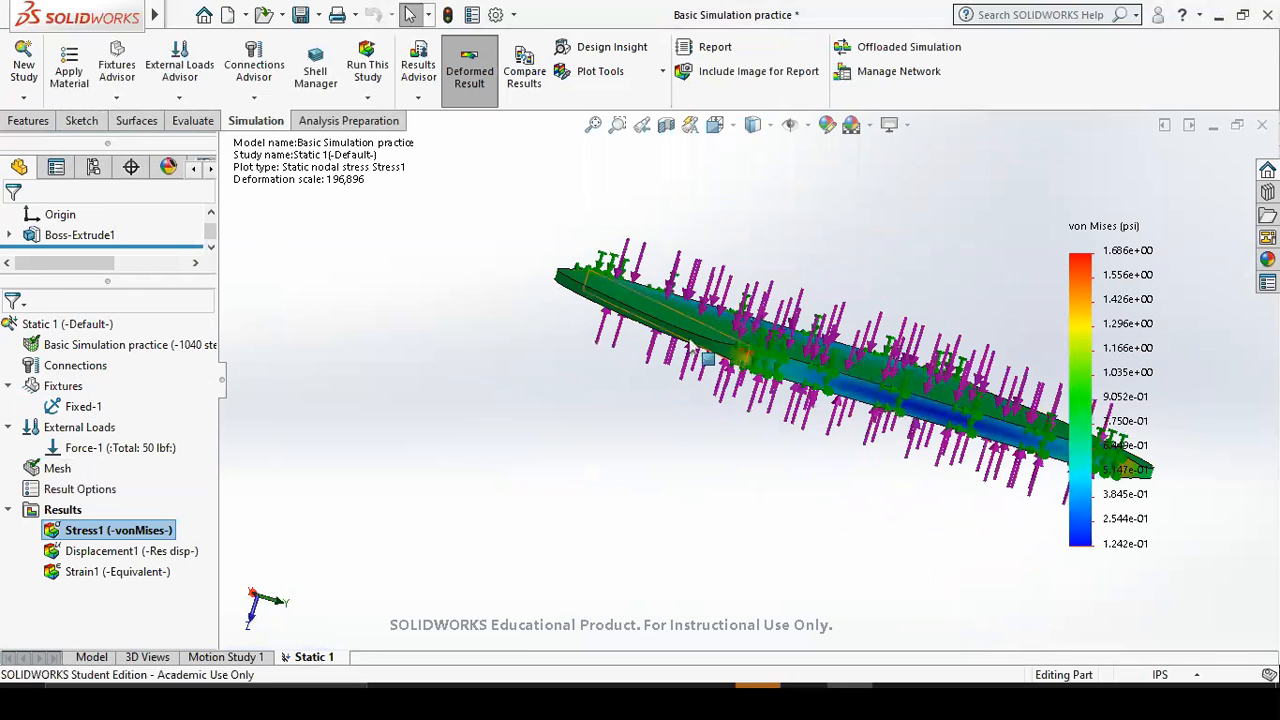
middle_drag(757, 460, 706, 449)
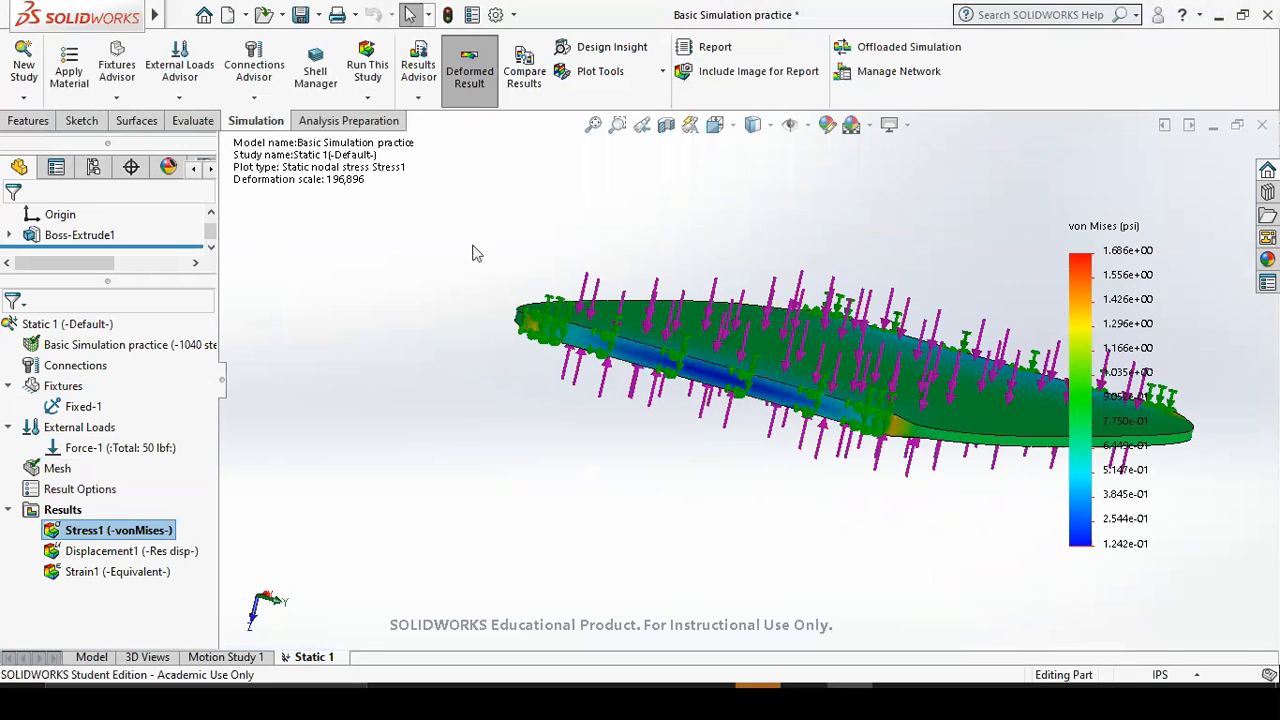
Turn off the deformed result to inspect the undeformed stress plot, and turn it back on.
click(470, 76)
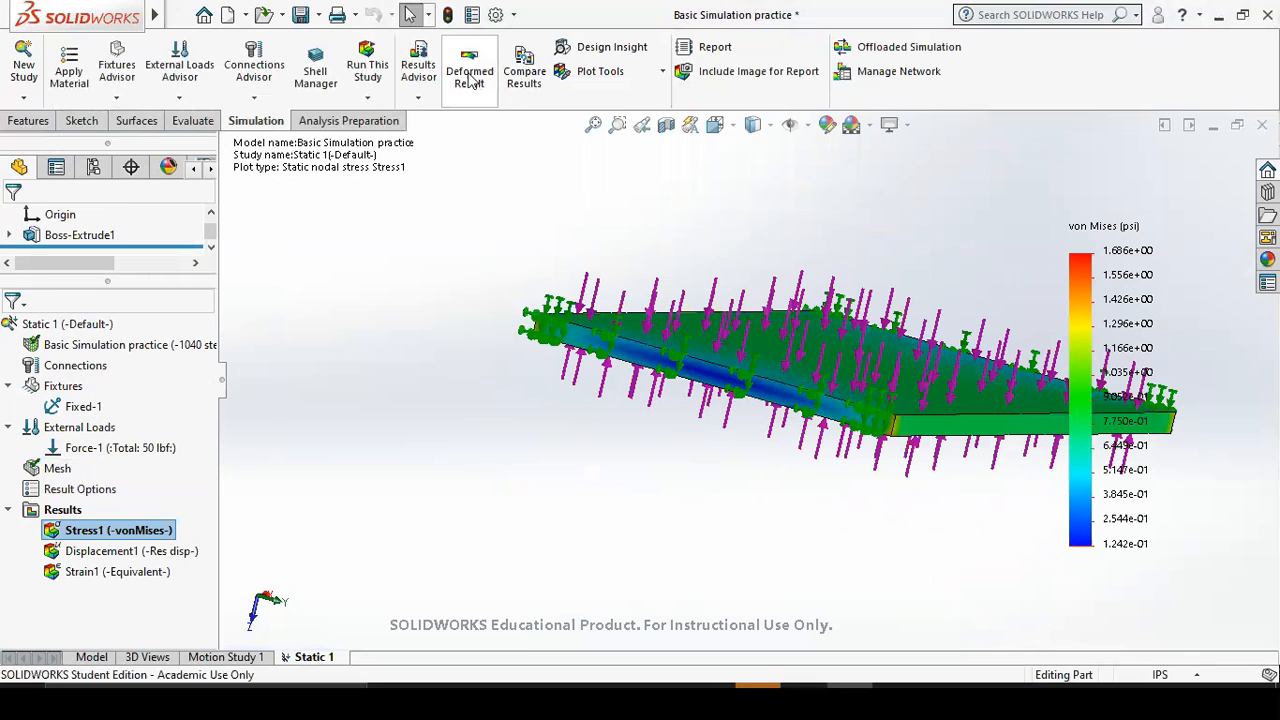
middle_drag(938, 440, 720, 420)
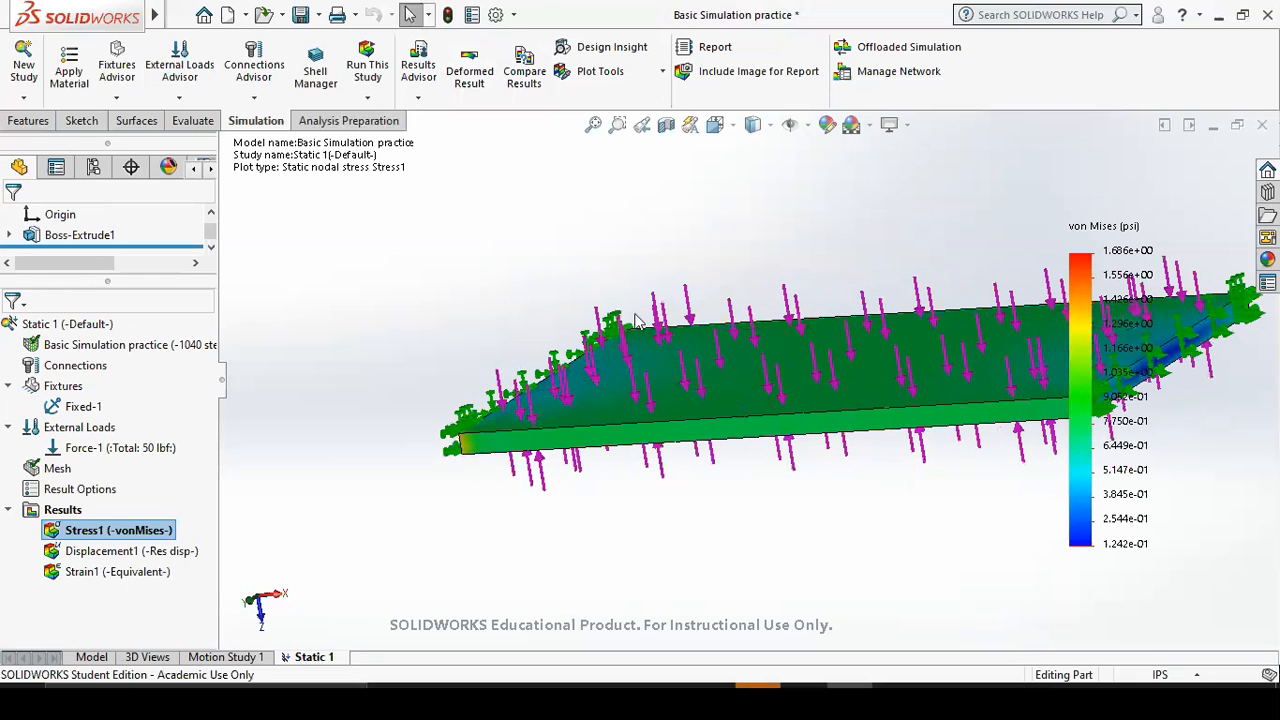
click(468, 72)
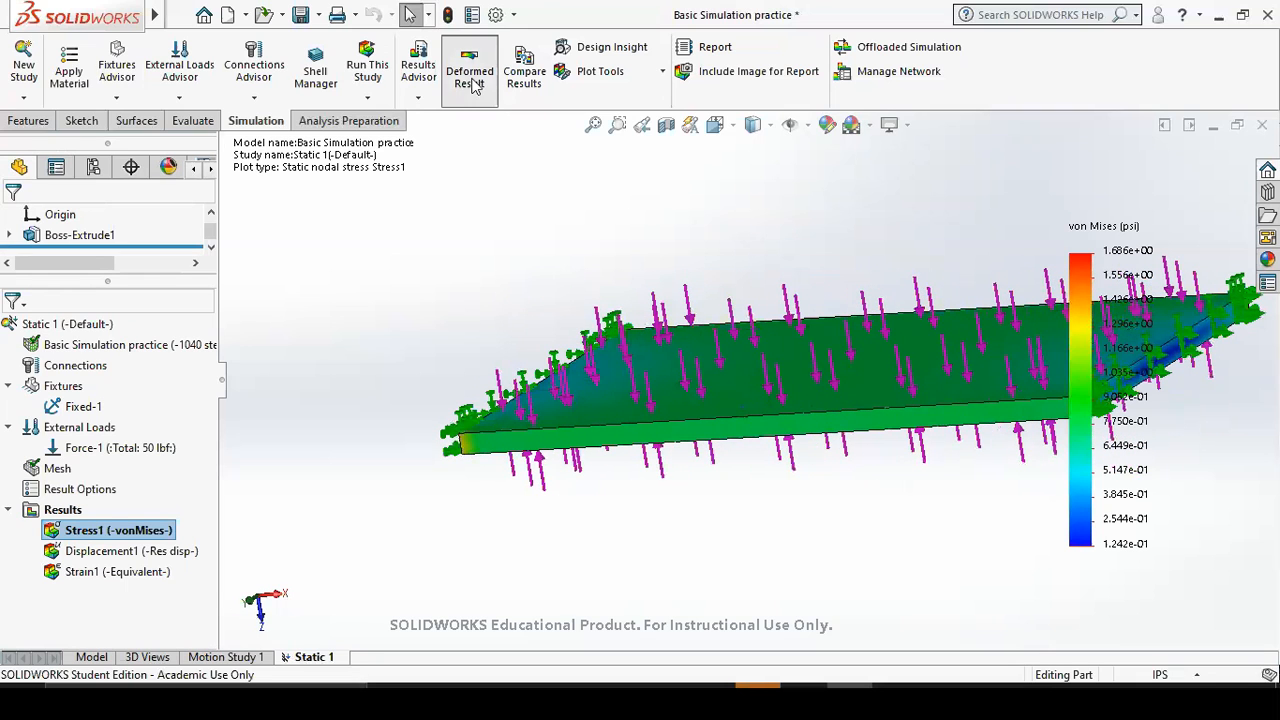
Set the deformed shape of the von Mises stress plot to True scale and inspect the plate.
right_click(112, 535)
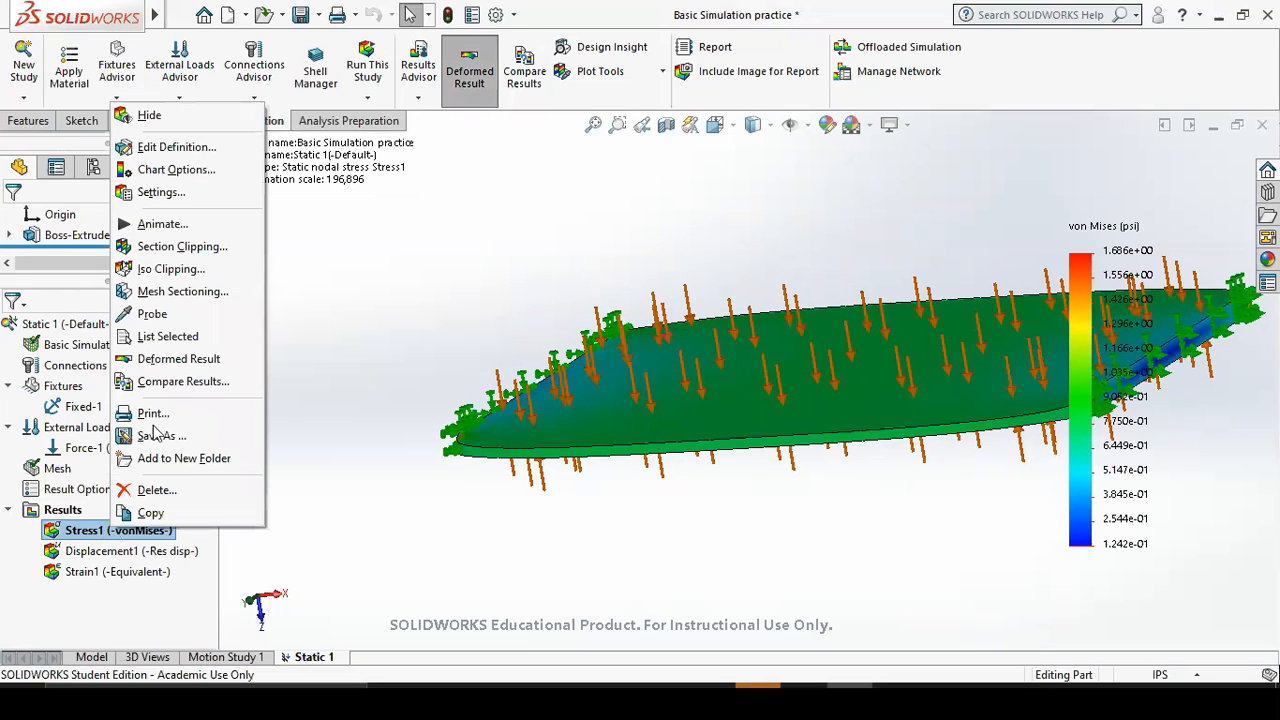
click(168, 191)
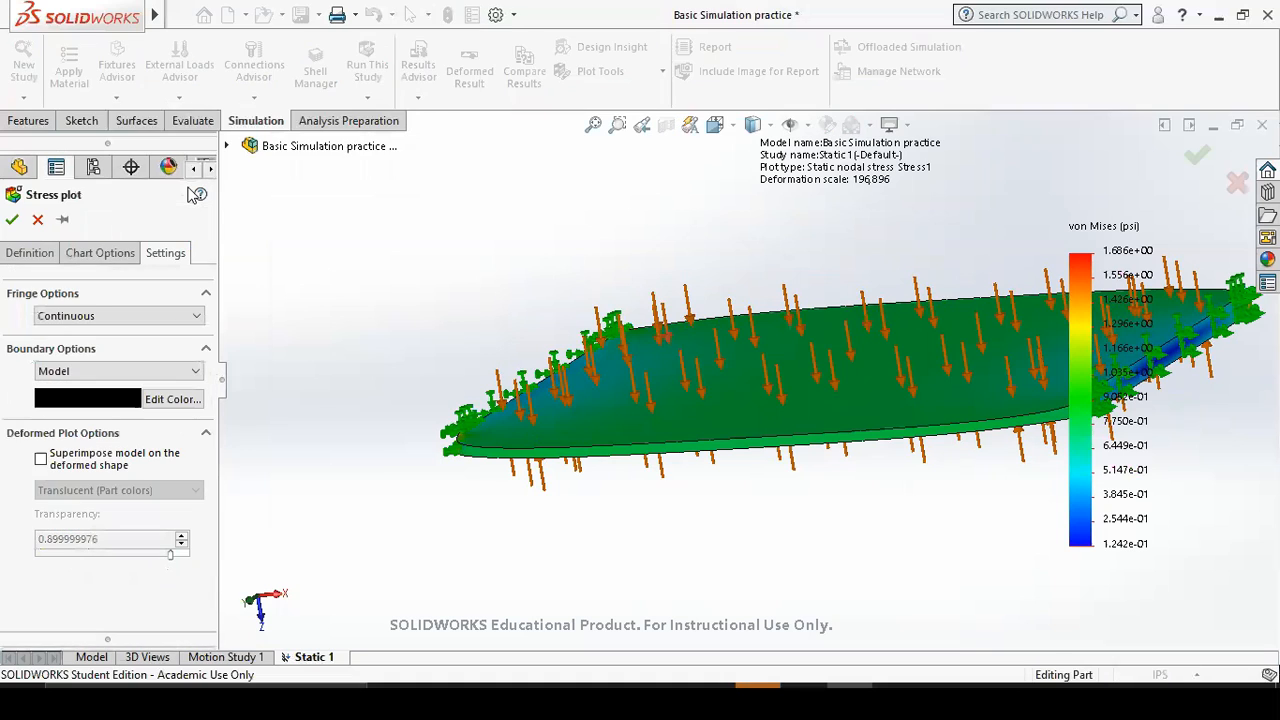
click(14, 256)
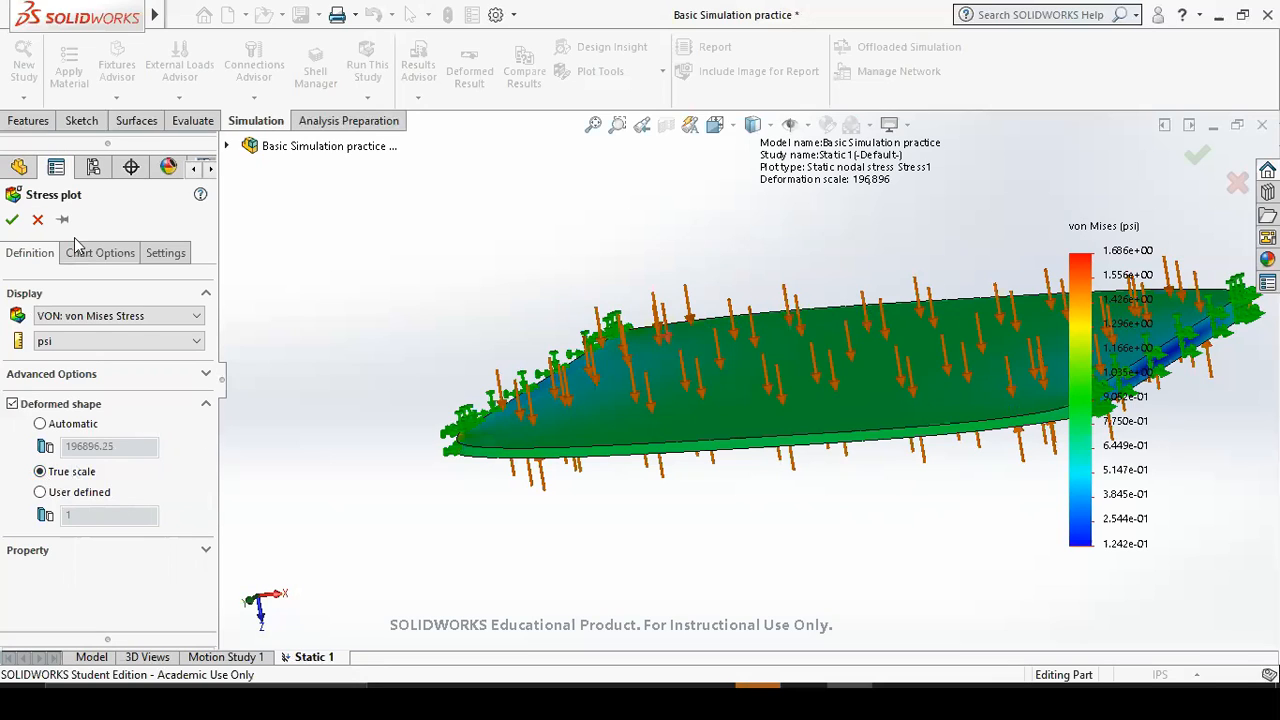
click(12, 219)
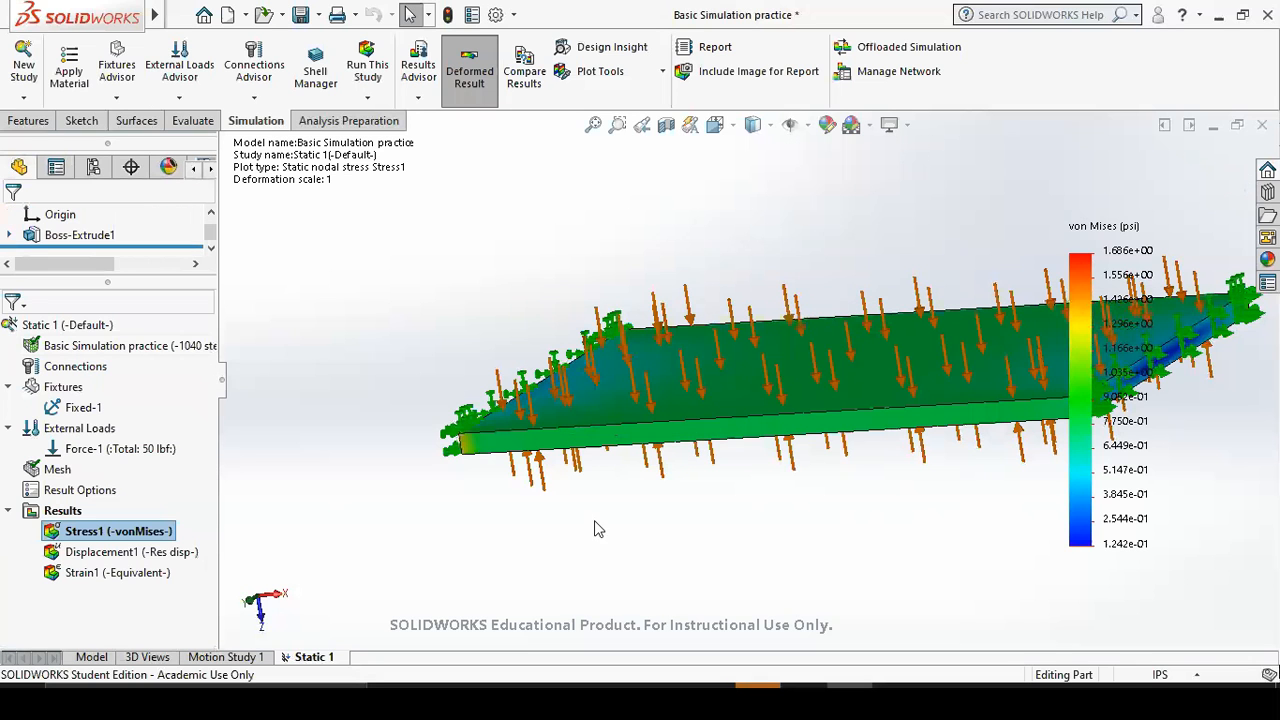
middle_drag(687, 481, 588, 532)
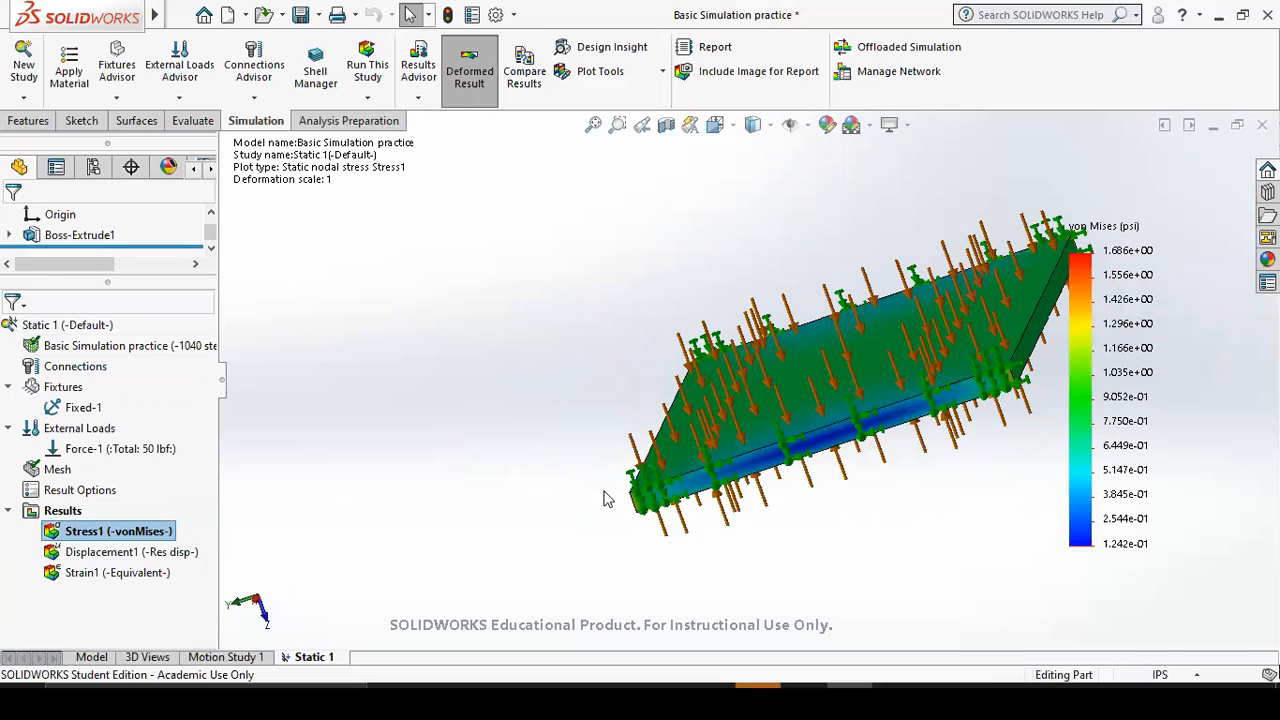
middle_drag(703, 527, 749, 491)
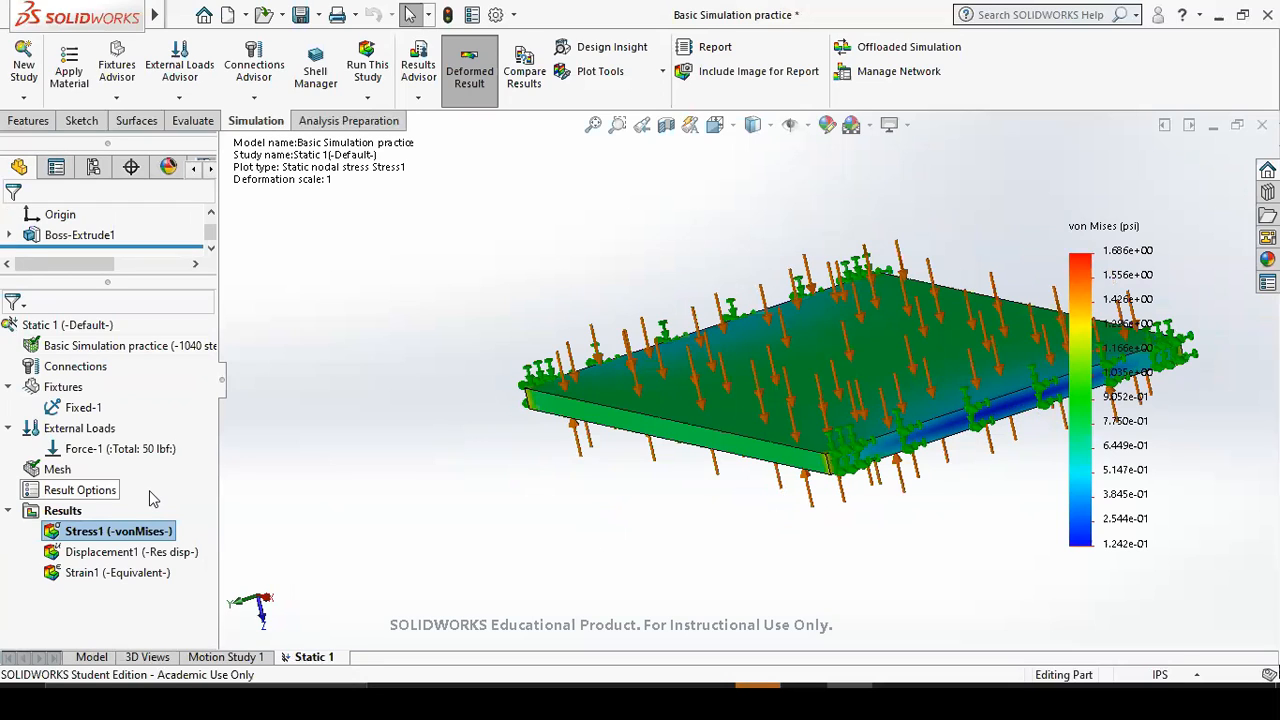
Set the boundary option of the von Mises stress plot to Mesh and inspect the stresses on the elements.
right_click(126, 540)
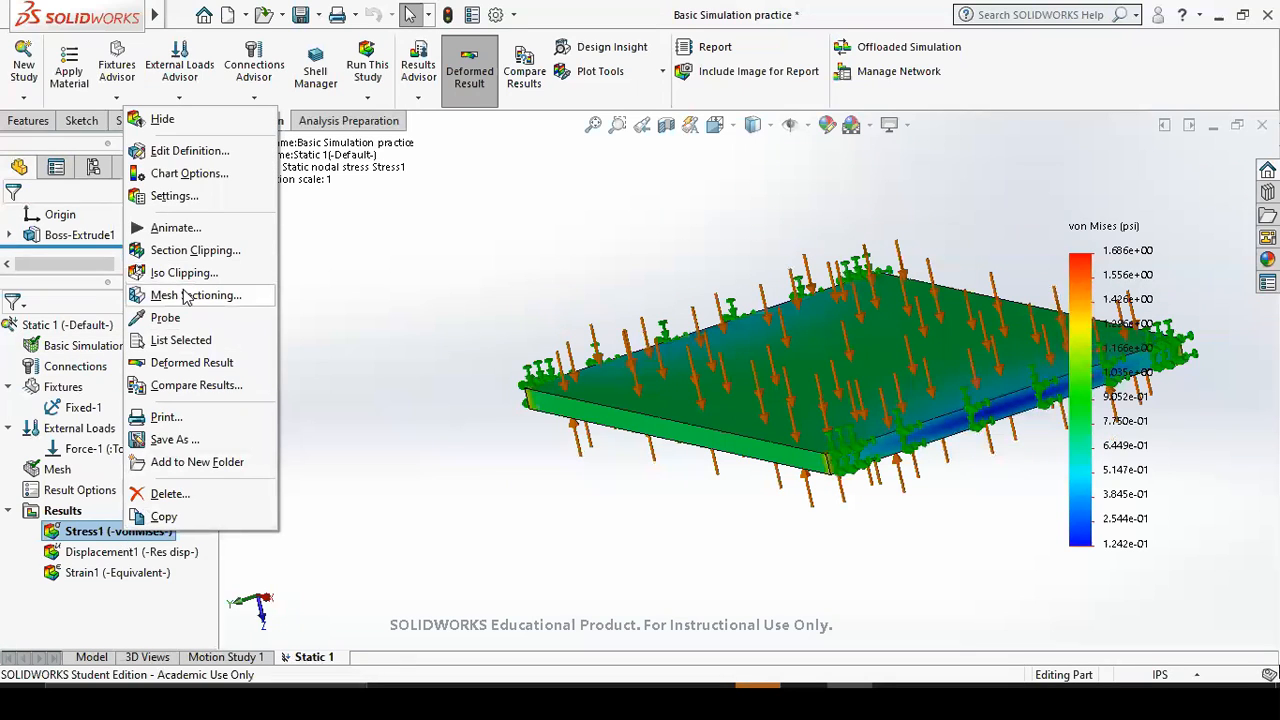
click(183, 198)
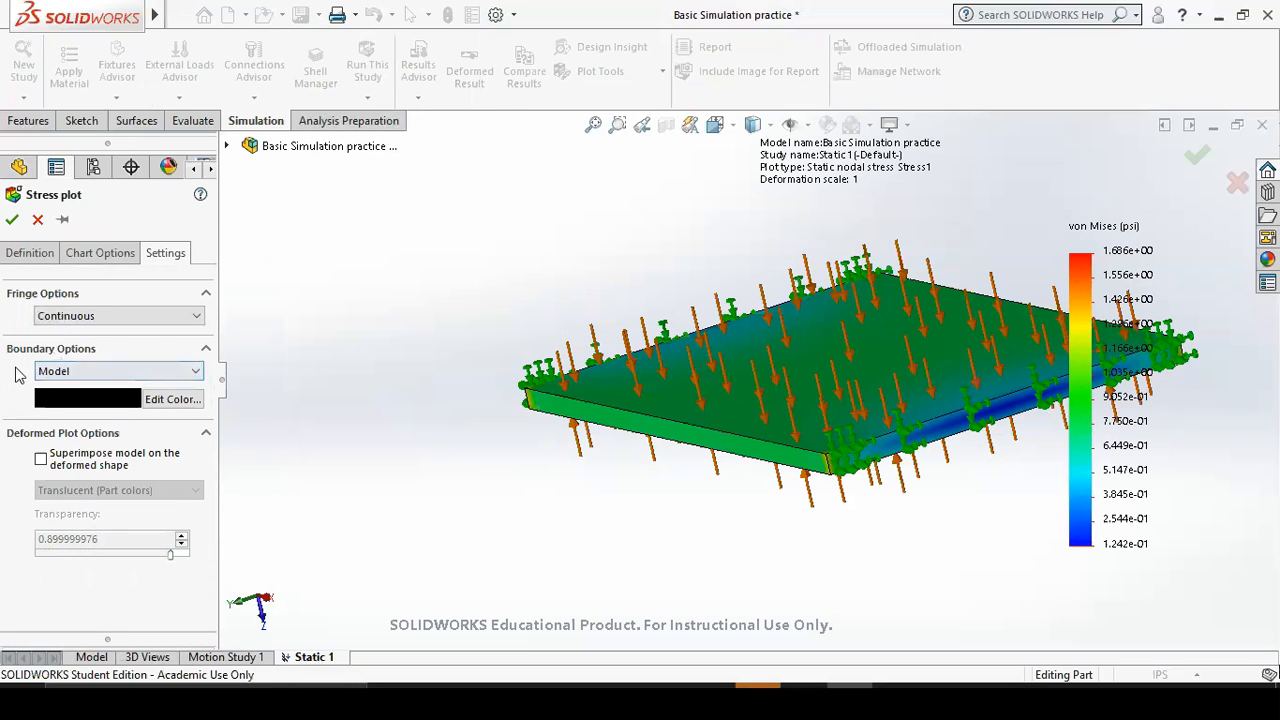
click(112, 371)
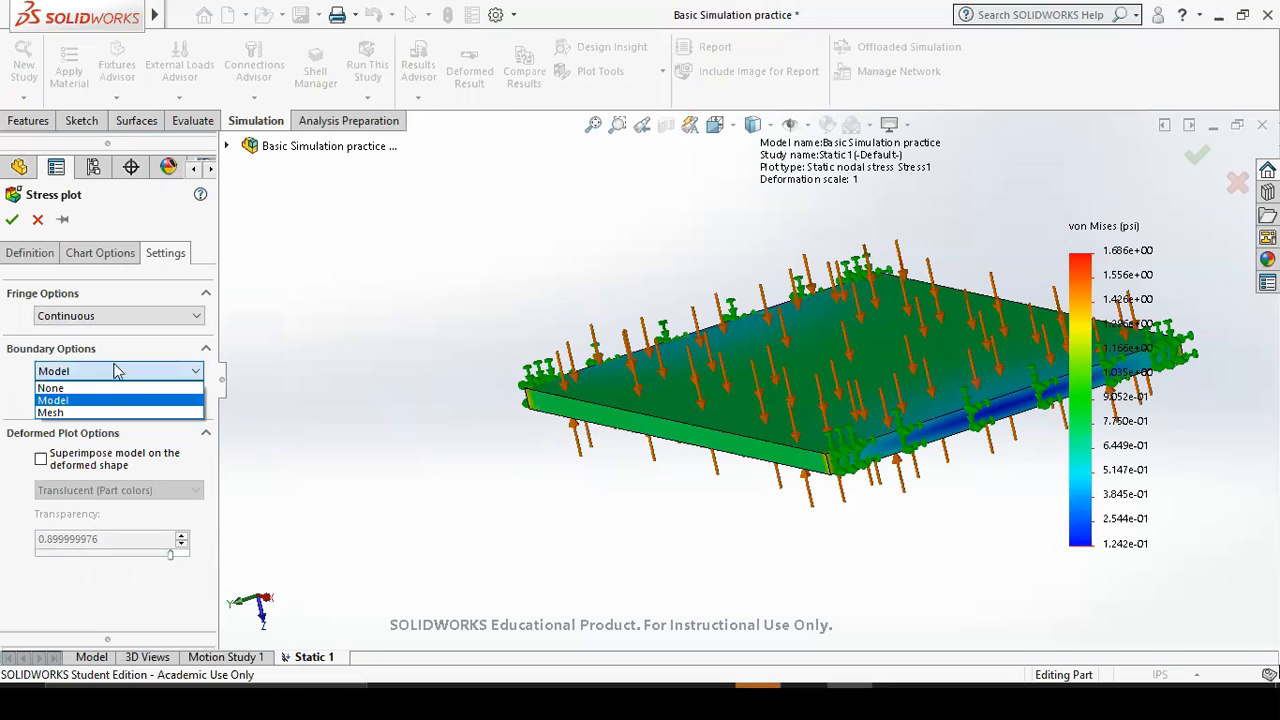
click(50, 412)
middle_drag(880, 430, 809, 396)
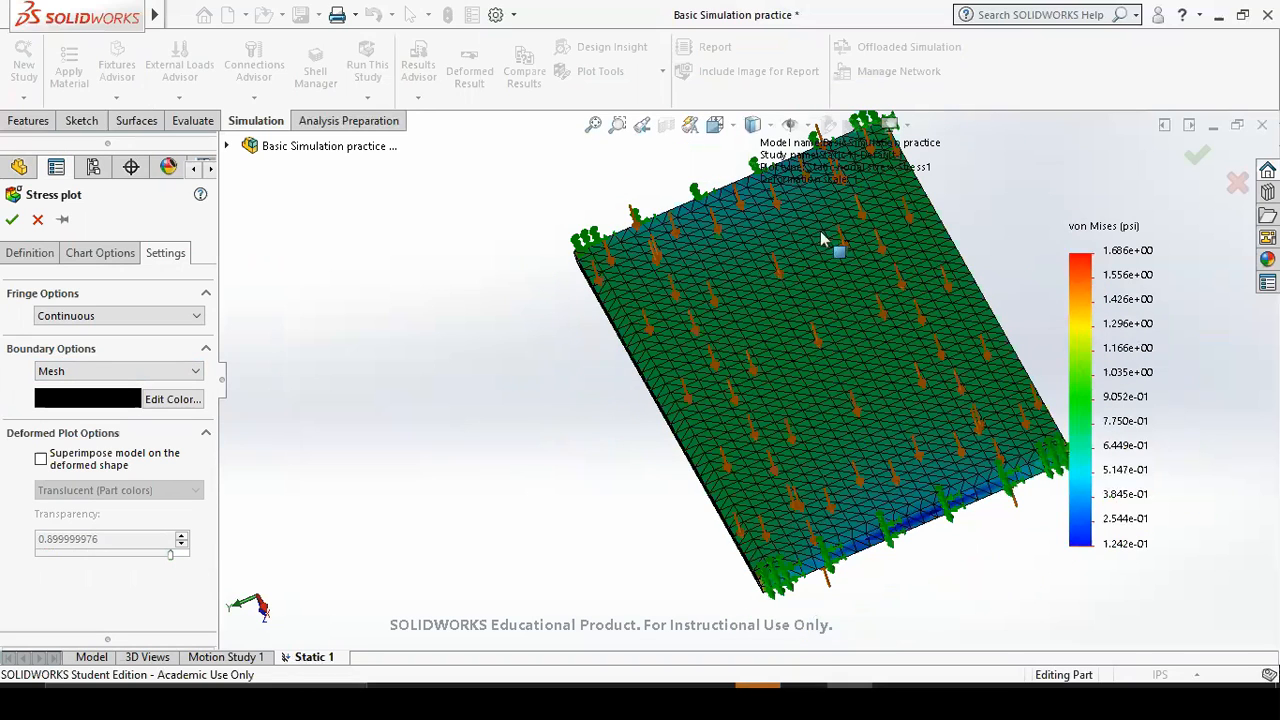
click(12, 220)
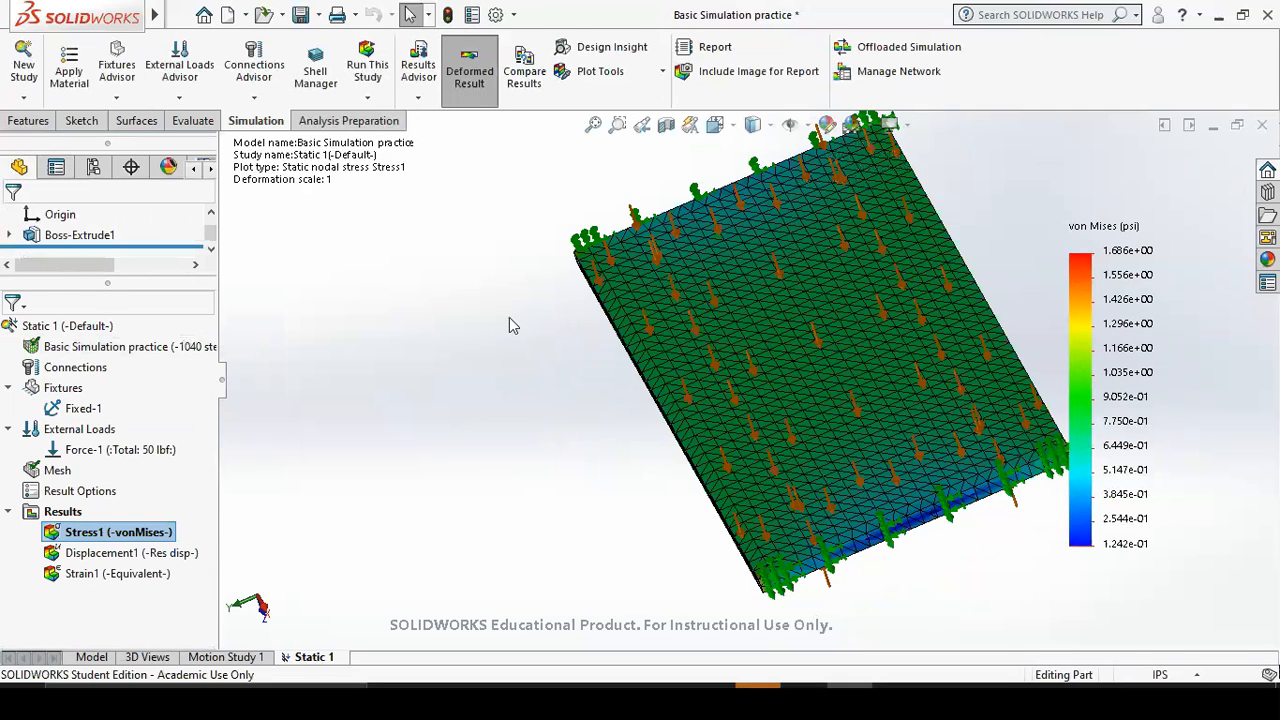
scroll(836, 339, up, 3)
middle_drag(928, 452, 935, 343)
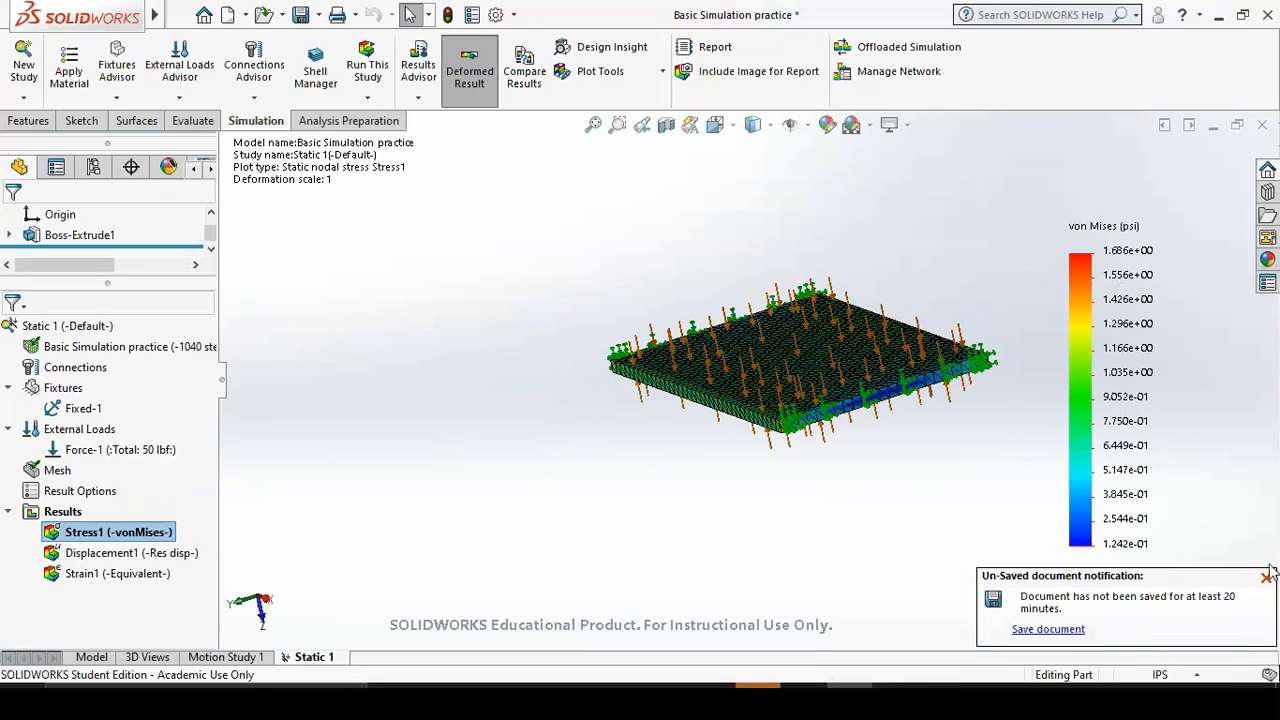
Show the minimum and maximum annotations on the von Mises stress plot and move their labels away from the marked points.
click(1267, 576)
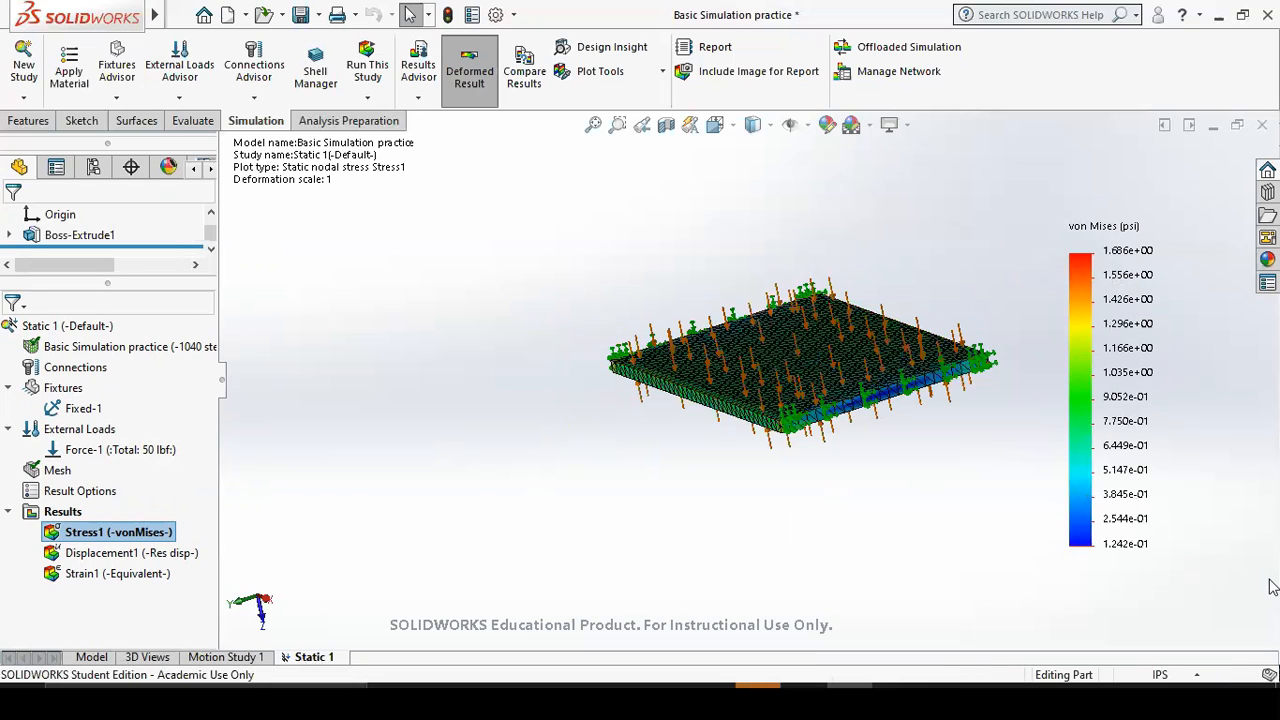
right_click(1086, 256)
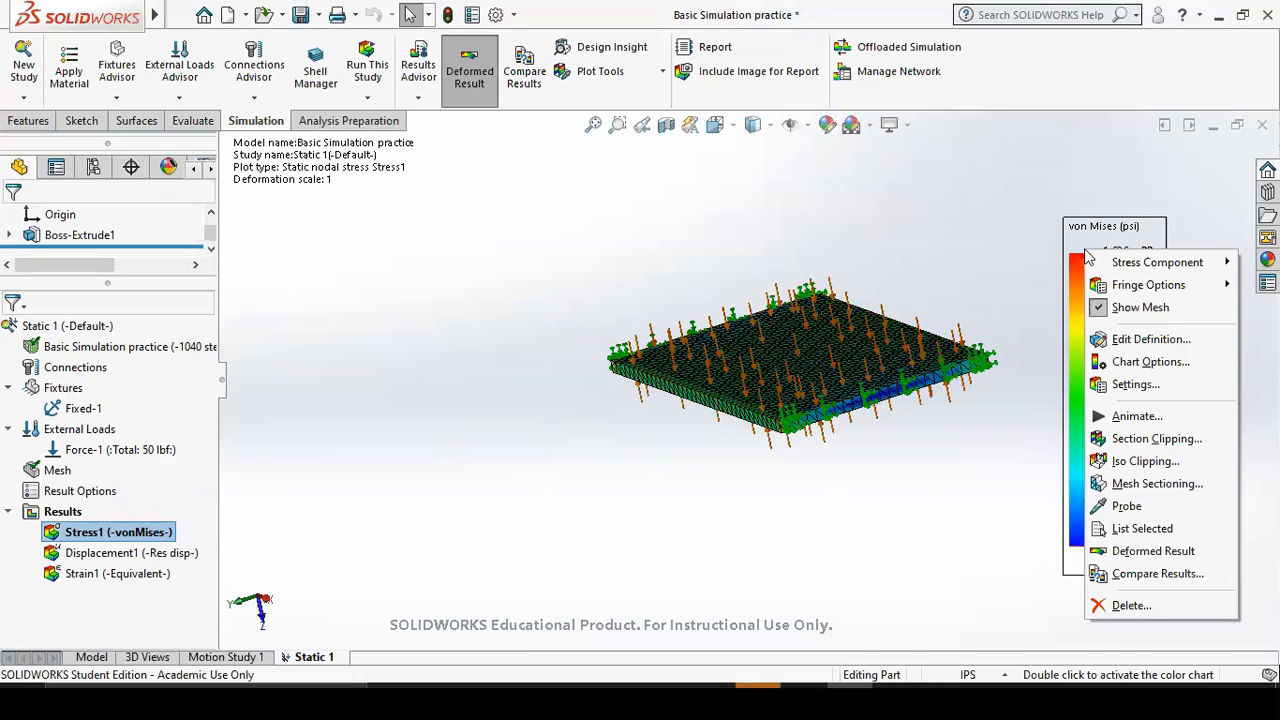
click(1145, 363)
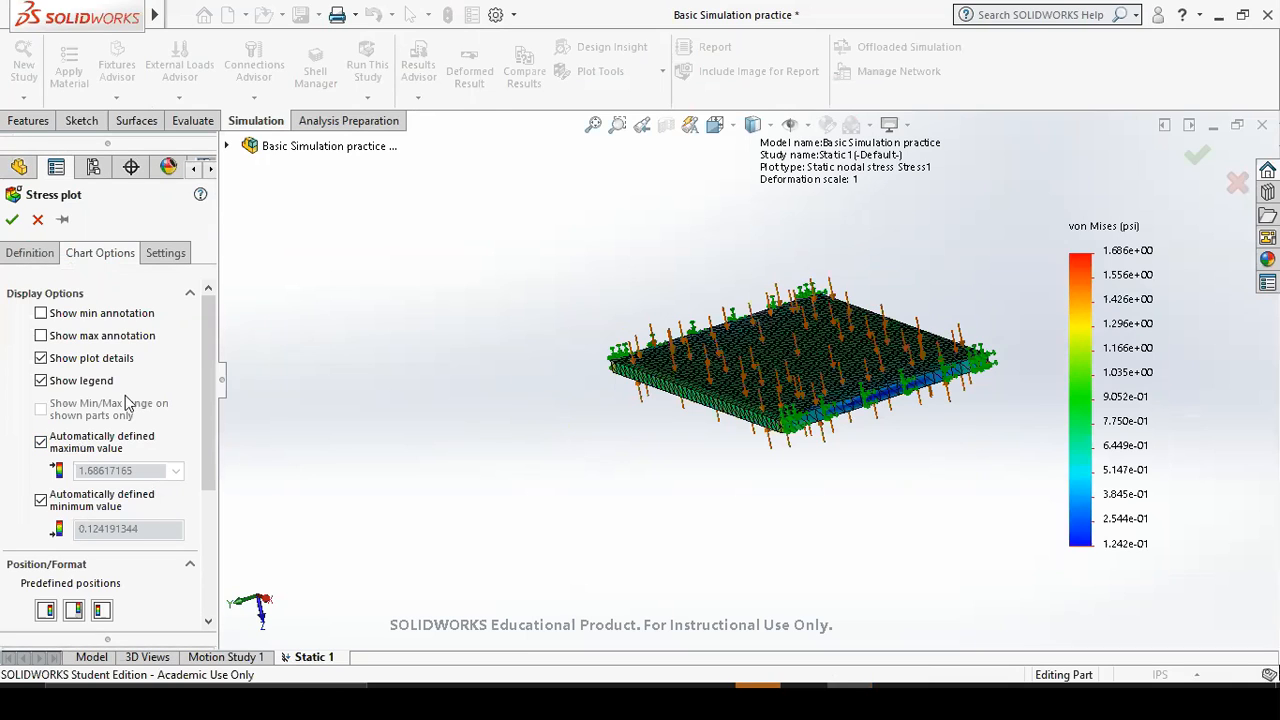
click(40, 313)
mouse_move(723, 391)
middle_down()
mouse_move(775, 432)
mouse_move(680, 360)
middle_up()
mouse_move(655, 345)
mouse_down()
mouse_move(543, 351)
mouse_move(448, 273)
mouse_up()
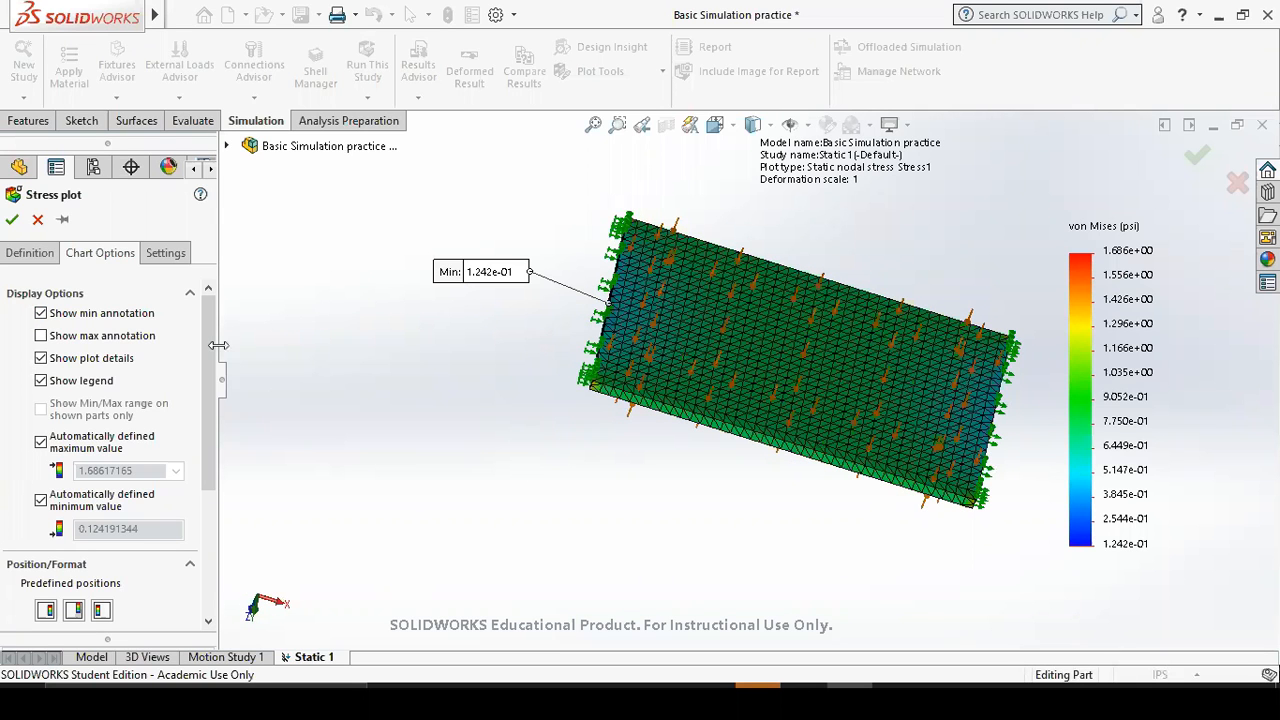
click(40, 335)
mouse_move(790, 375)
middle_down()
mouse_move(755, 385)
mouse_move(750, 408)
middle_up()
mouse_move(722, 218)
mouse_down()
mouse_move(805, 225)
mouse_move(854, 218)
mouse_move(857, 206)
mouse_up()
middle_drag(676, 207, 690, 244)
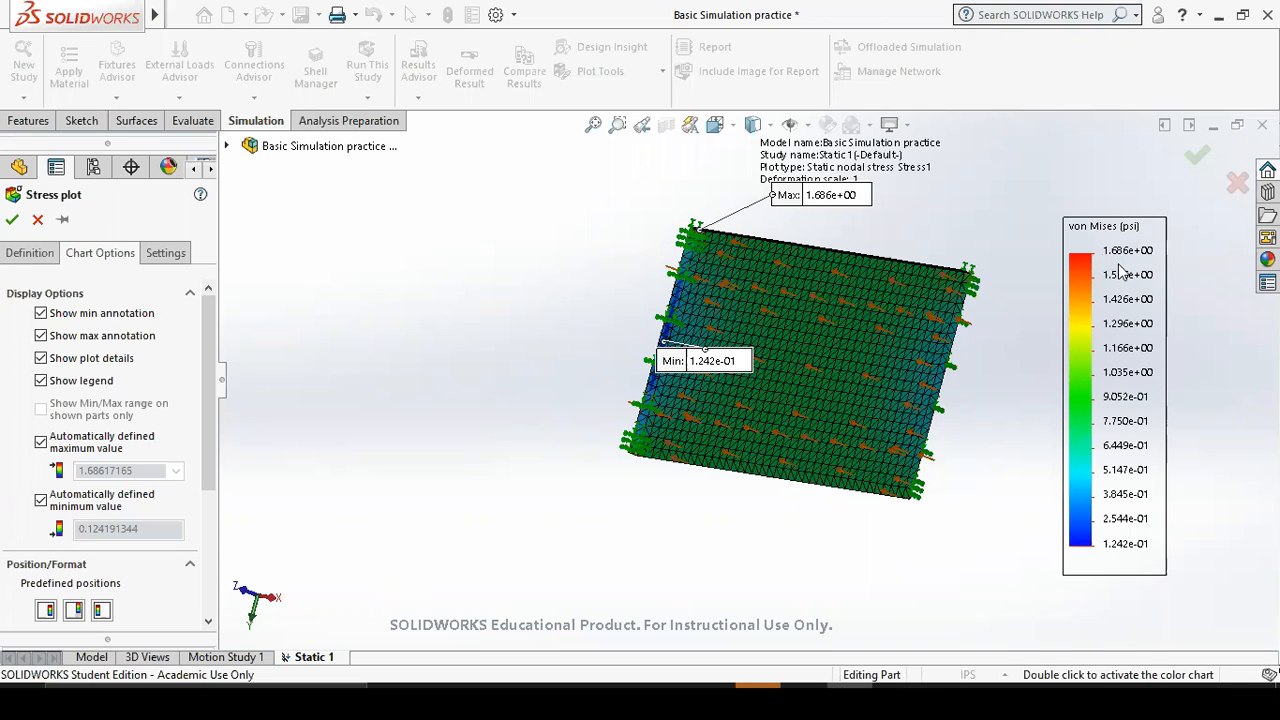
Try a manually defined maximum with a specified color for values above it, and restore the automatically defined maximum.
click(42, 443)
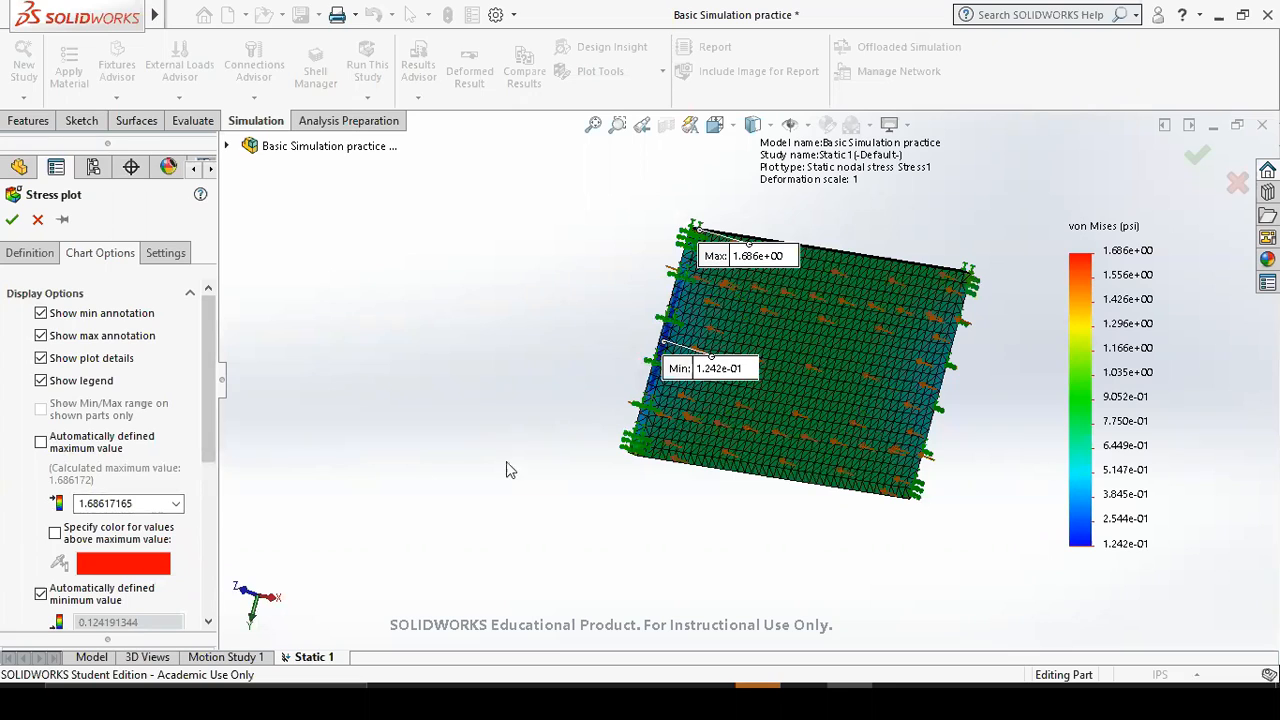
scroll(100, 568, down, 3)
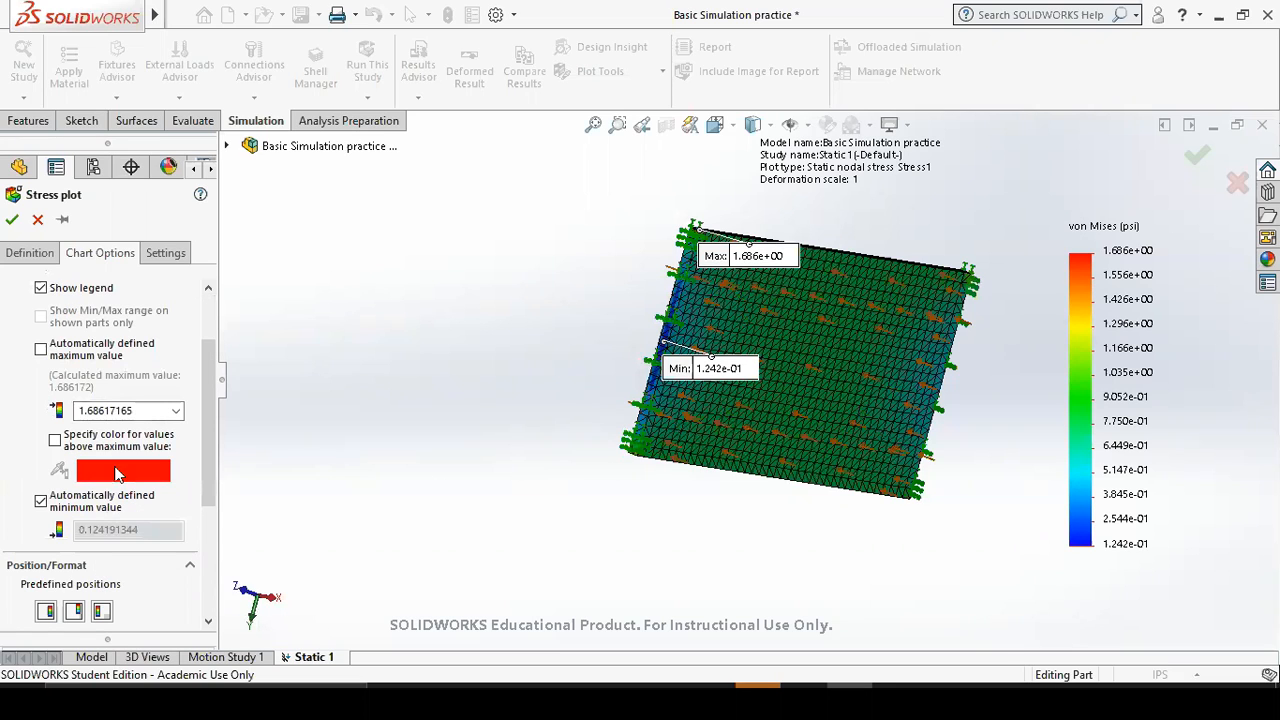
click(55, 440)
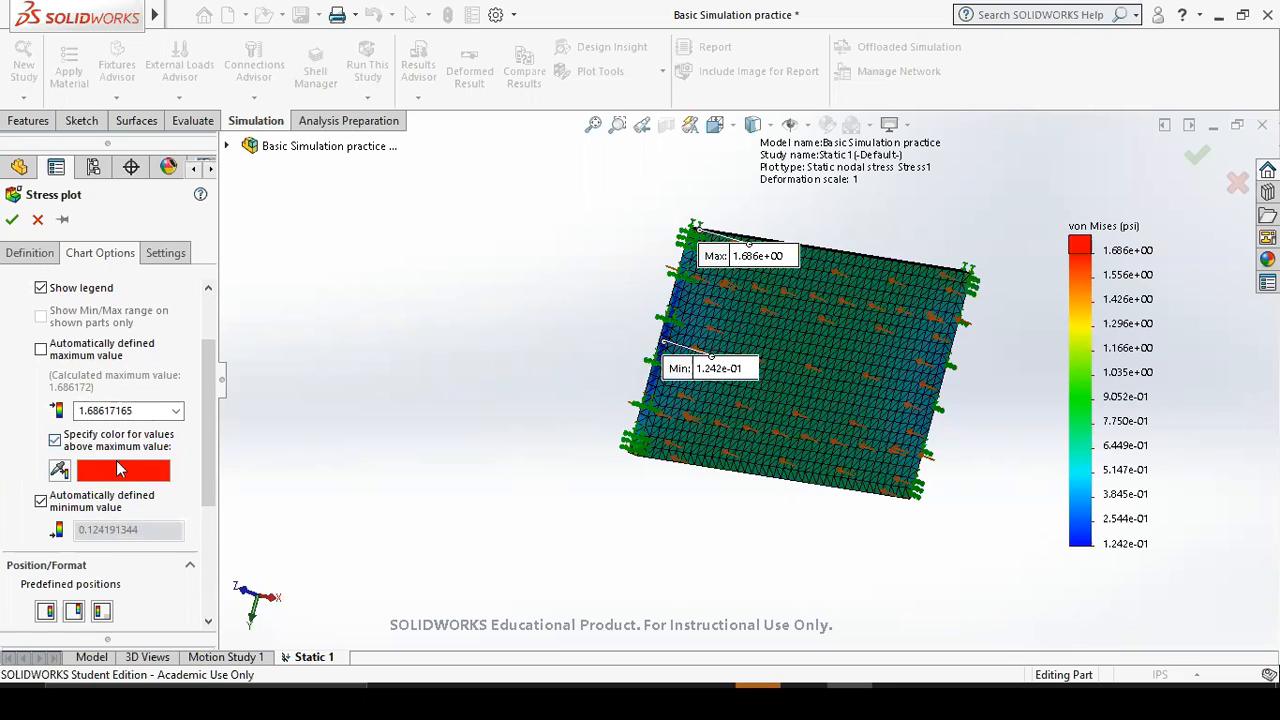
click(118, 472)
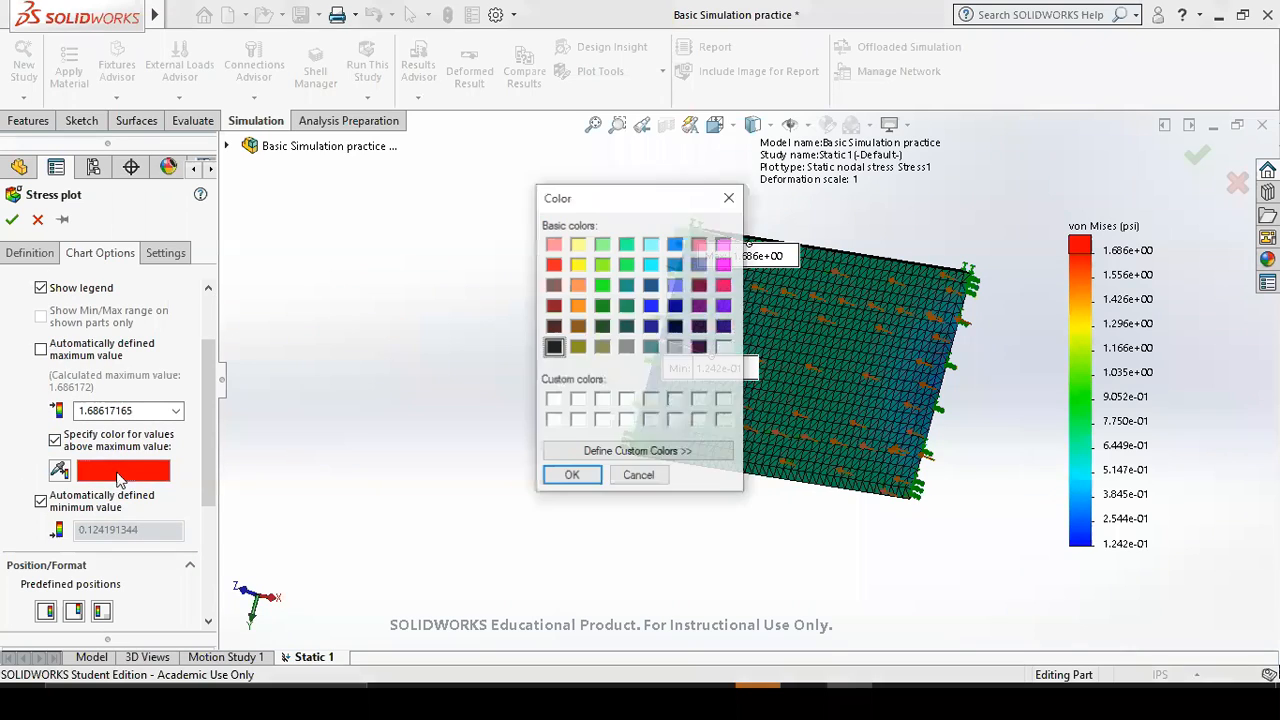
click(729, 199)
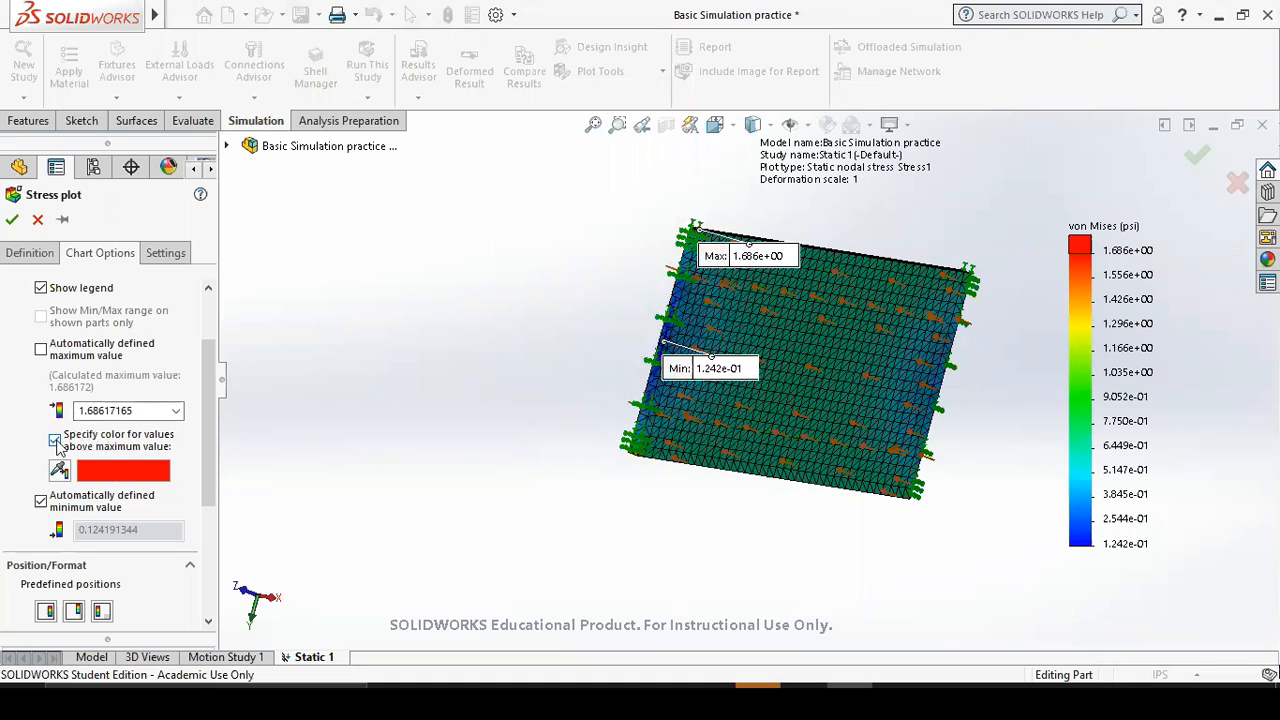
click(55, 440)
click(41, 350)
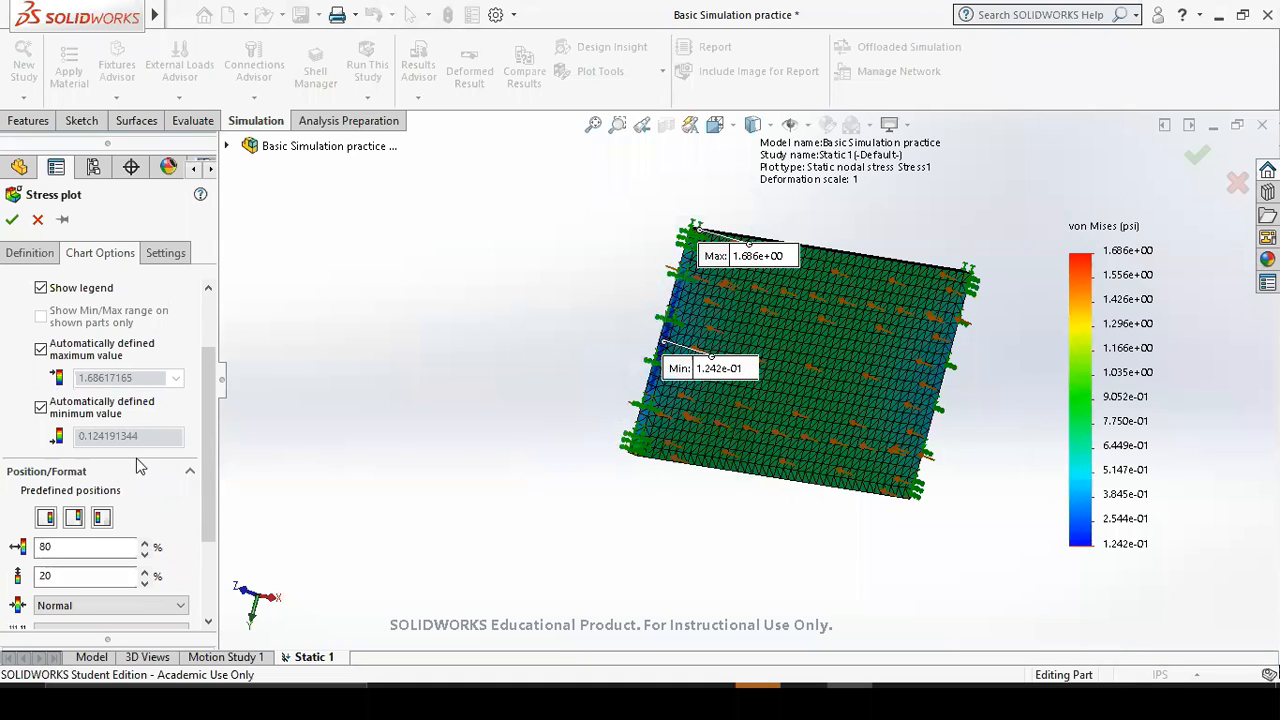
Try several stress legend positions and settle on the predefined position at 10% horizontal and 25% vertical.
click(46, 517)
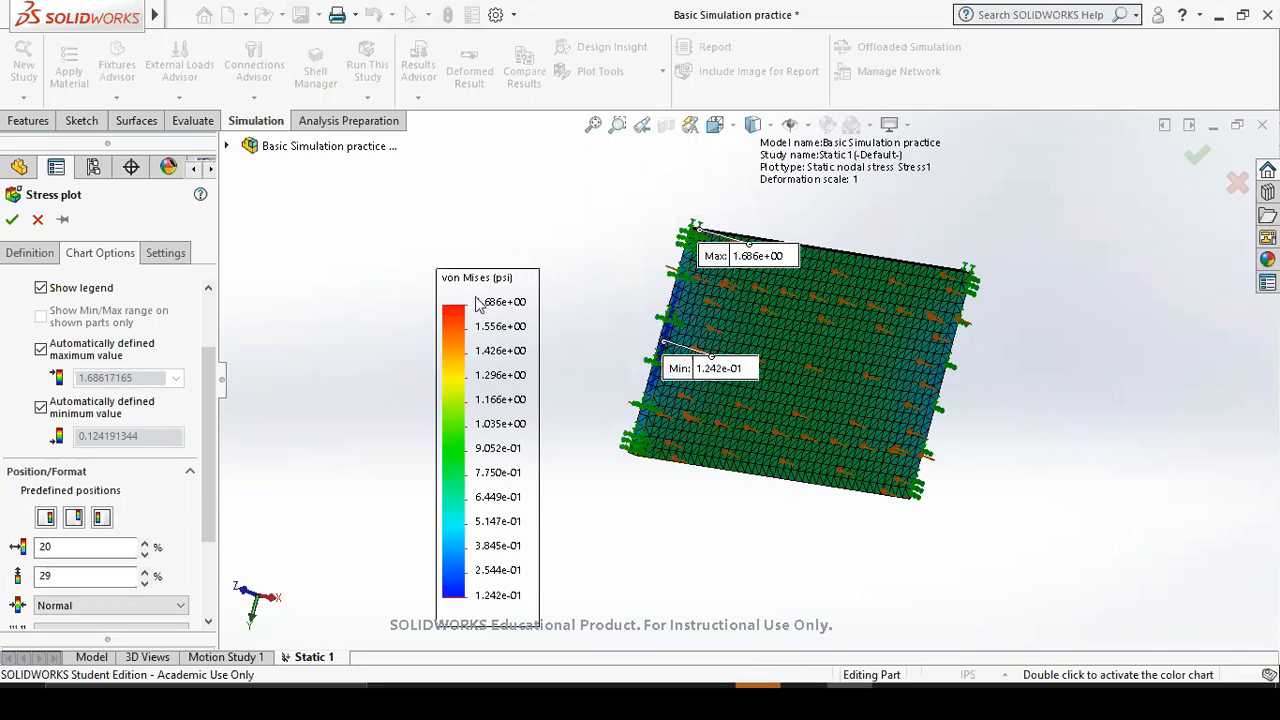
drag(530, 405, 446, 246)
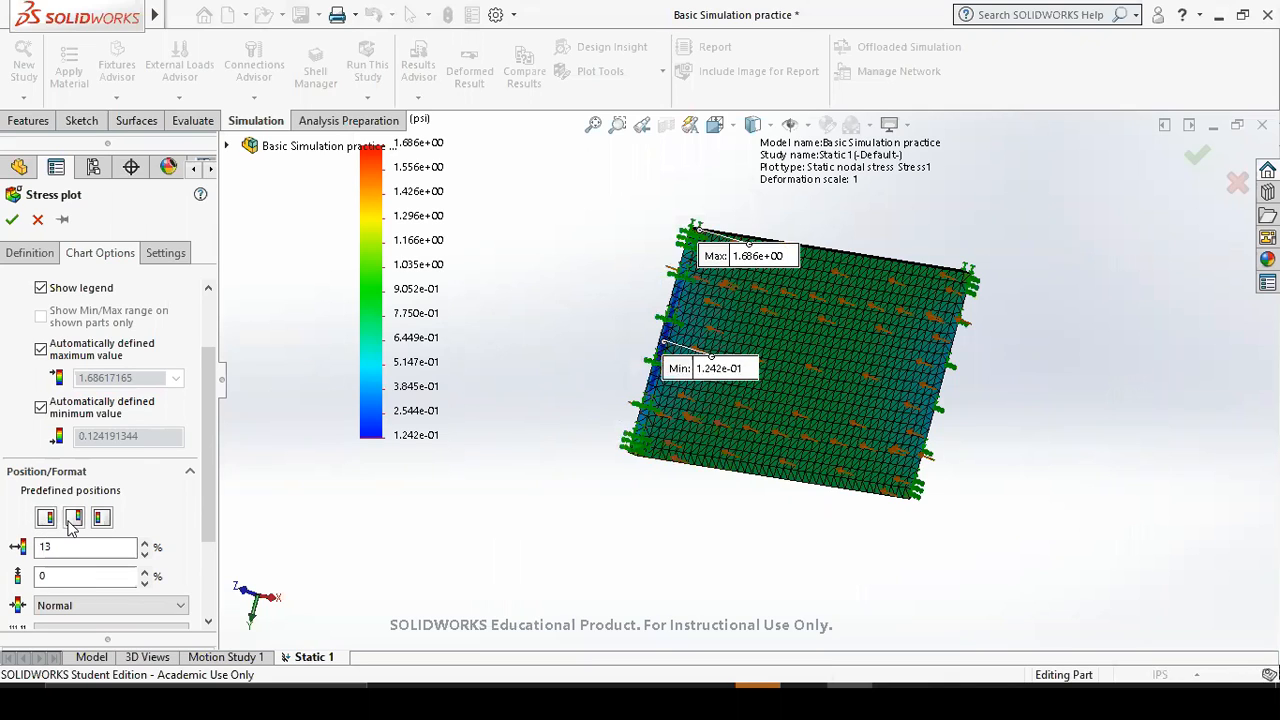
click(72, 520)
click(103, 522)
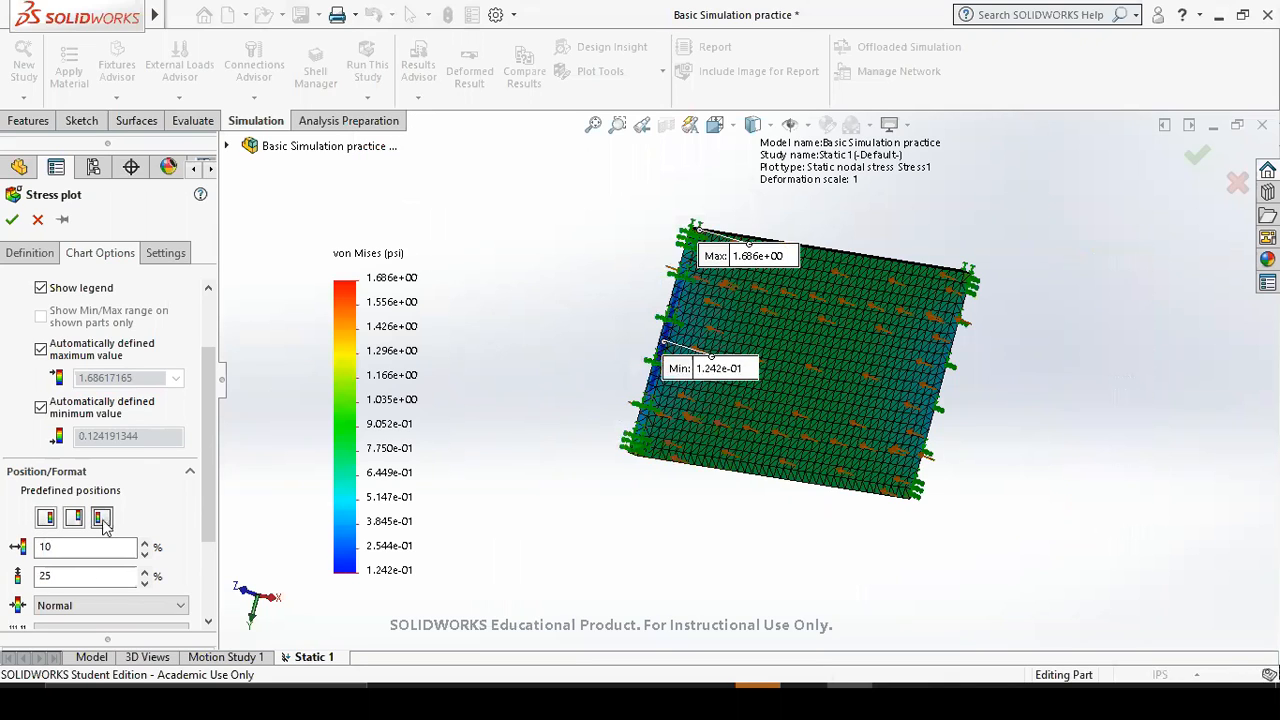
Try the Thick and Thin widths for the stress legend's color bar, and return it to Normal.
scroll(160, 560, down, 2)
click(179, 516)
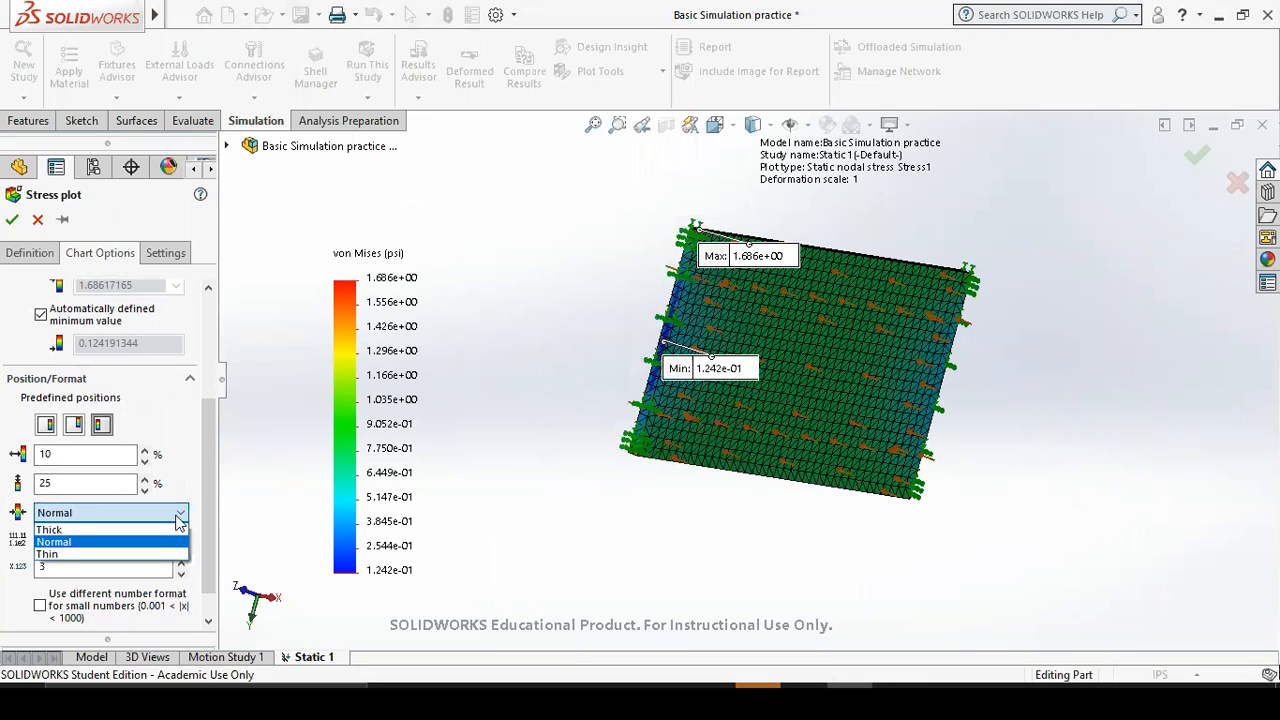
click(146, 530)
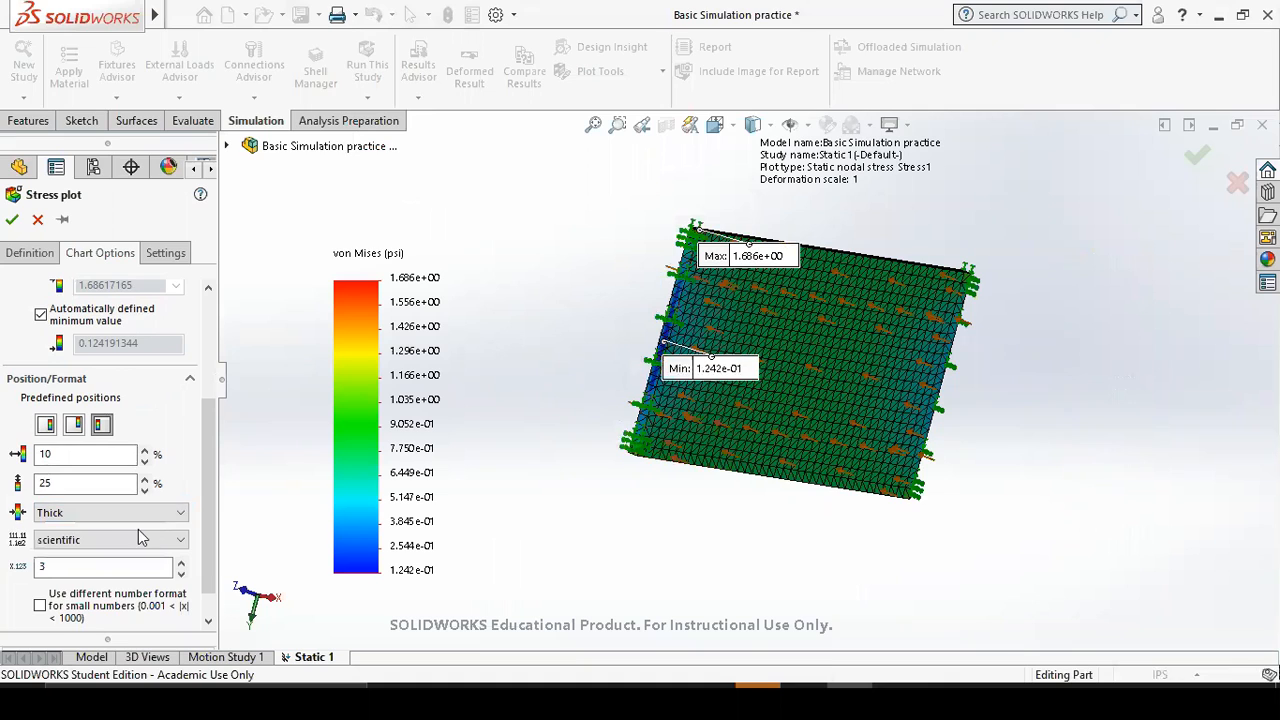
click(172, 515)
click(155, 554)
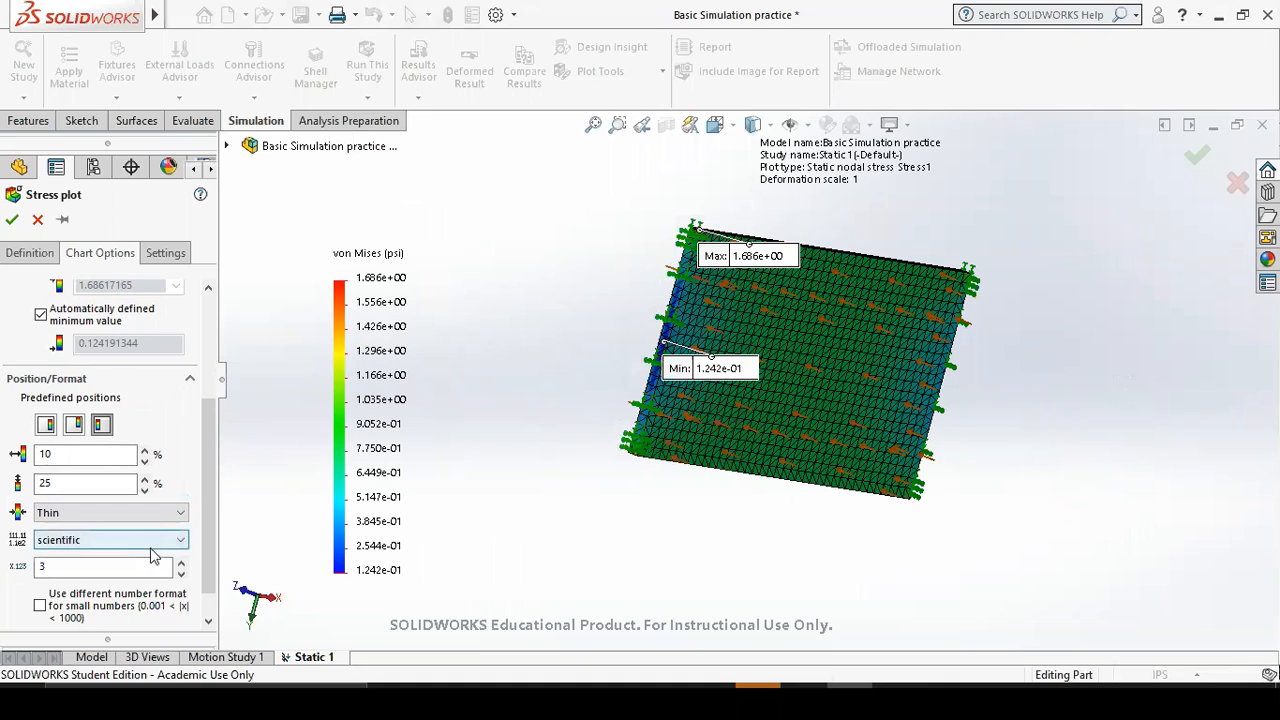
click(165, 514)
click(155, 541)
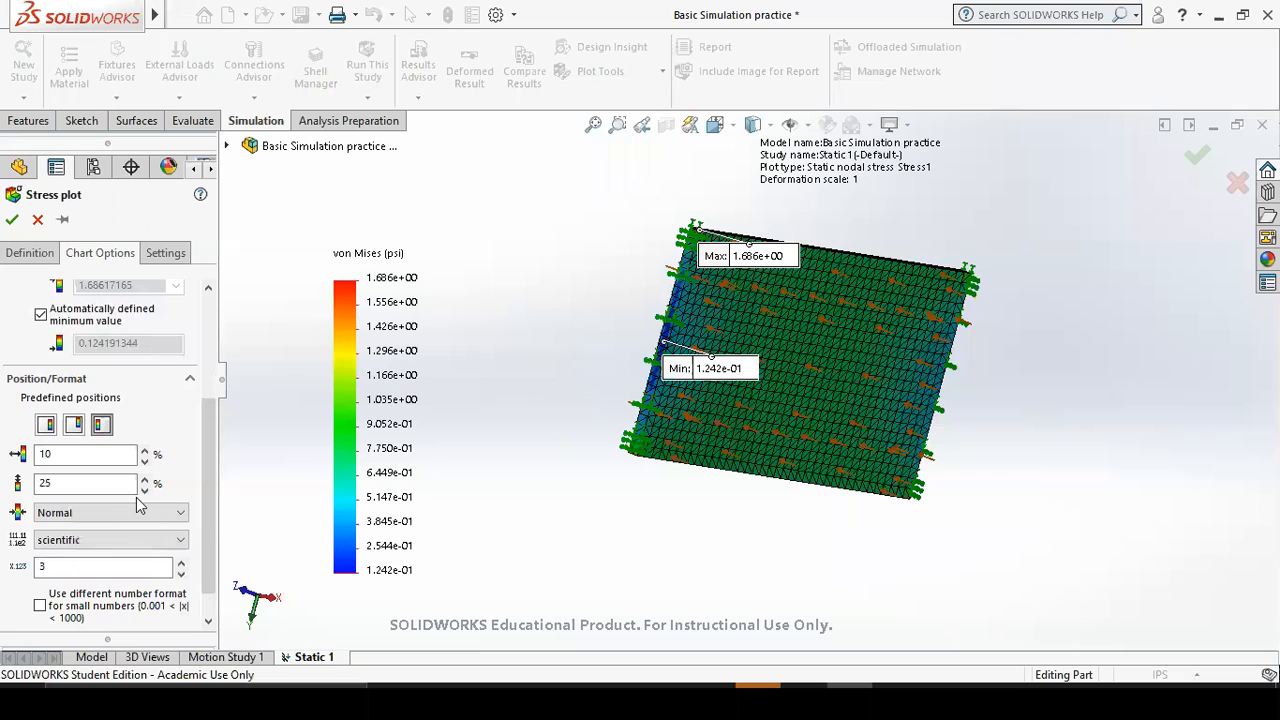
Try the floating and general number formats for the stress legend values, and return to scientific.
click(135, 542)
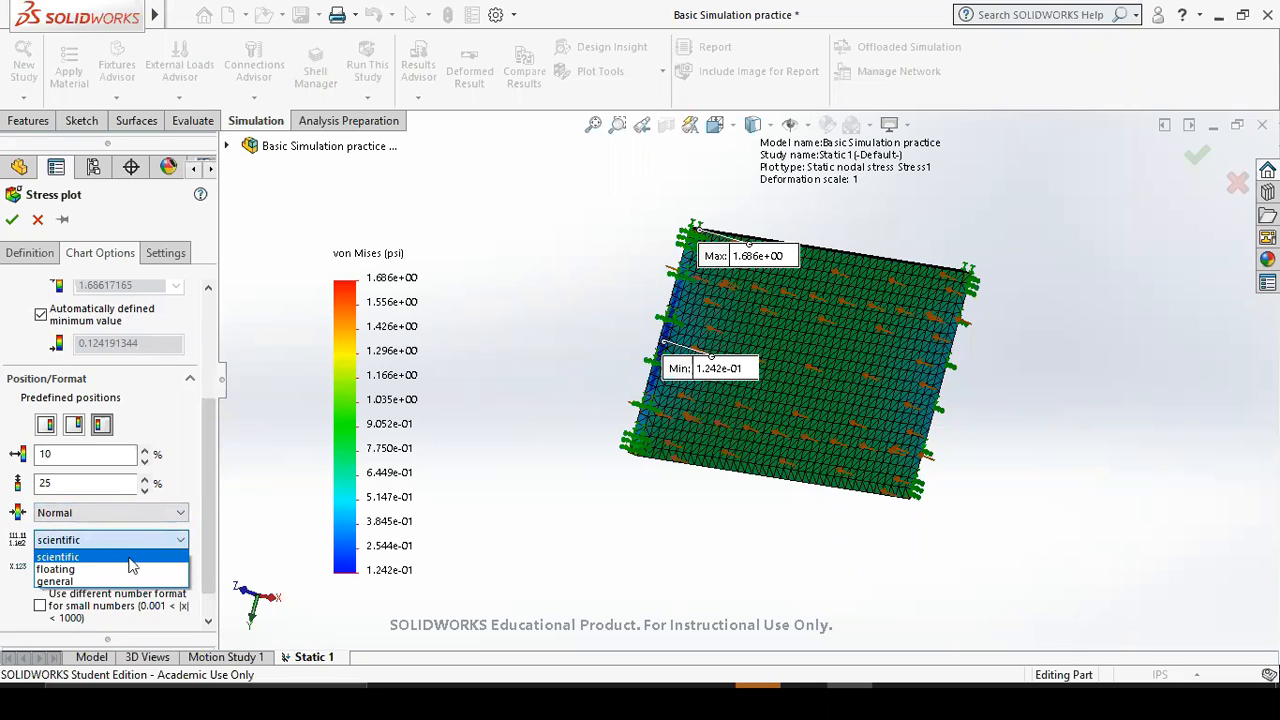
click(135, 569)
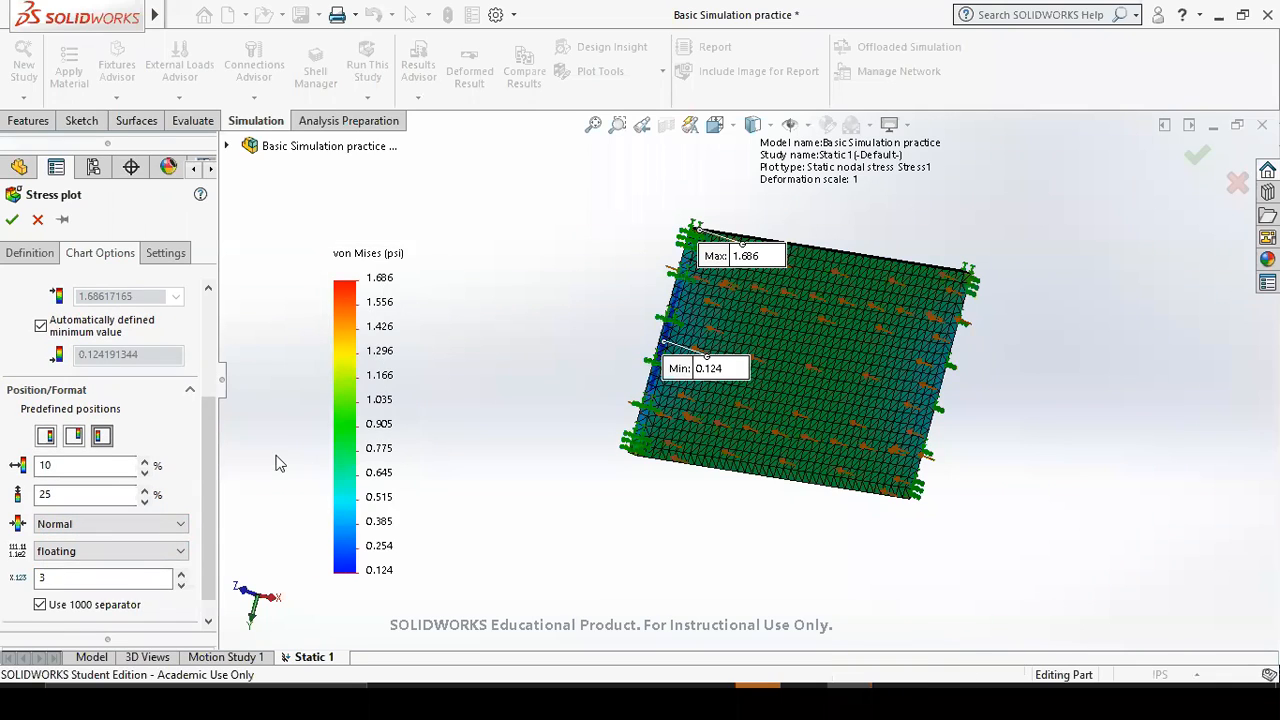
click(170, 551)
click(136, 591)
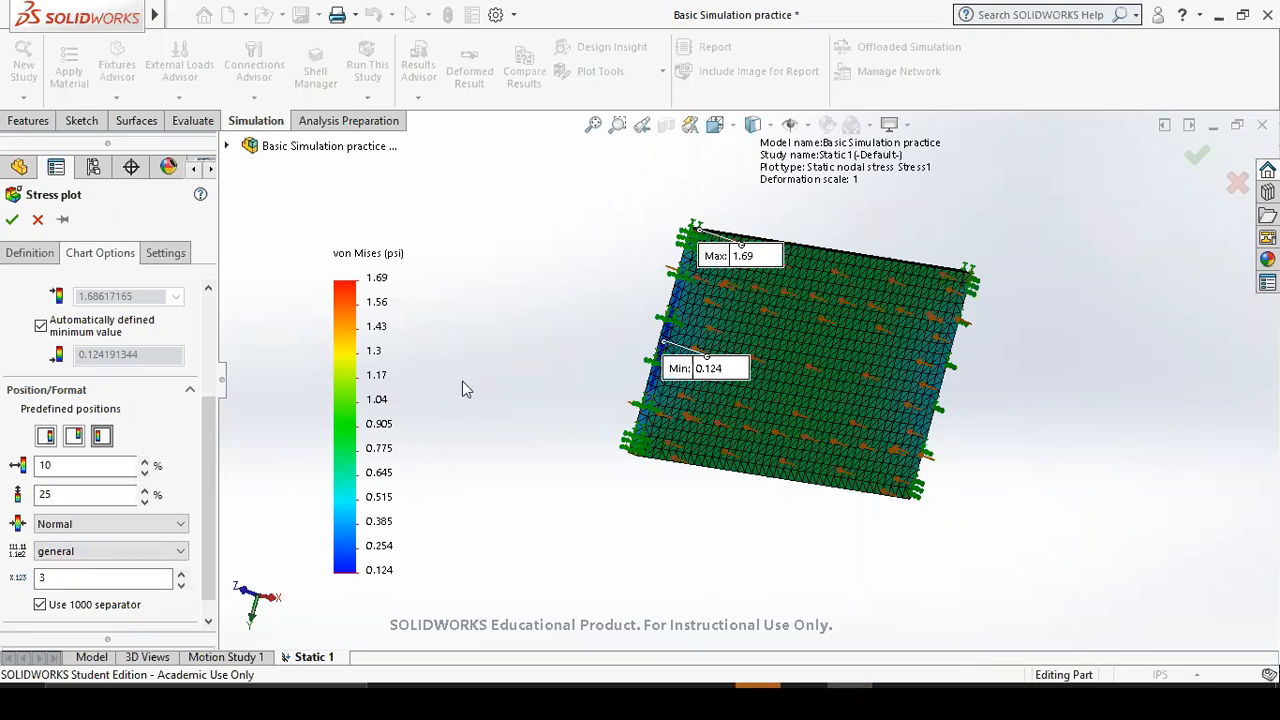
click(170, 530)
click(156, 606)
click(150, 551)
click(125, 568)
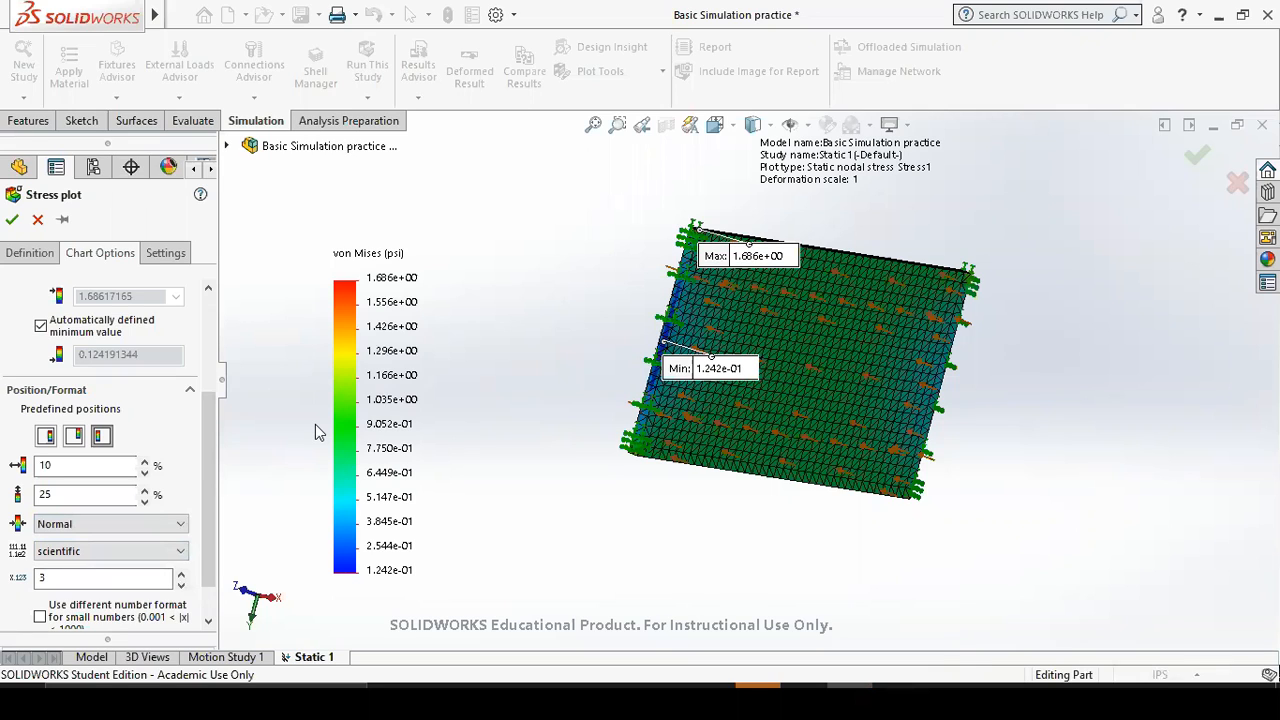
Accept the stress plot's chart options and turn off its deformed result to view the undeformed plate.
click(13, 219)
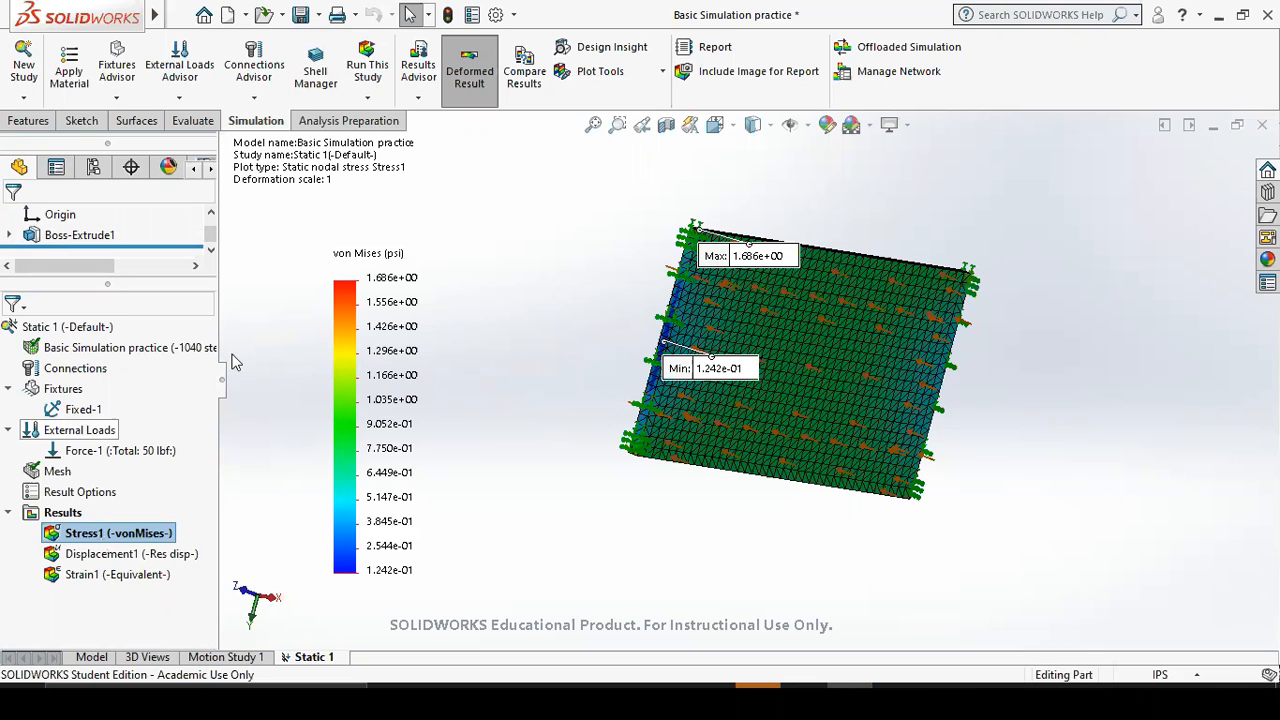
click(463, 70)
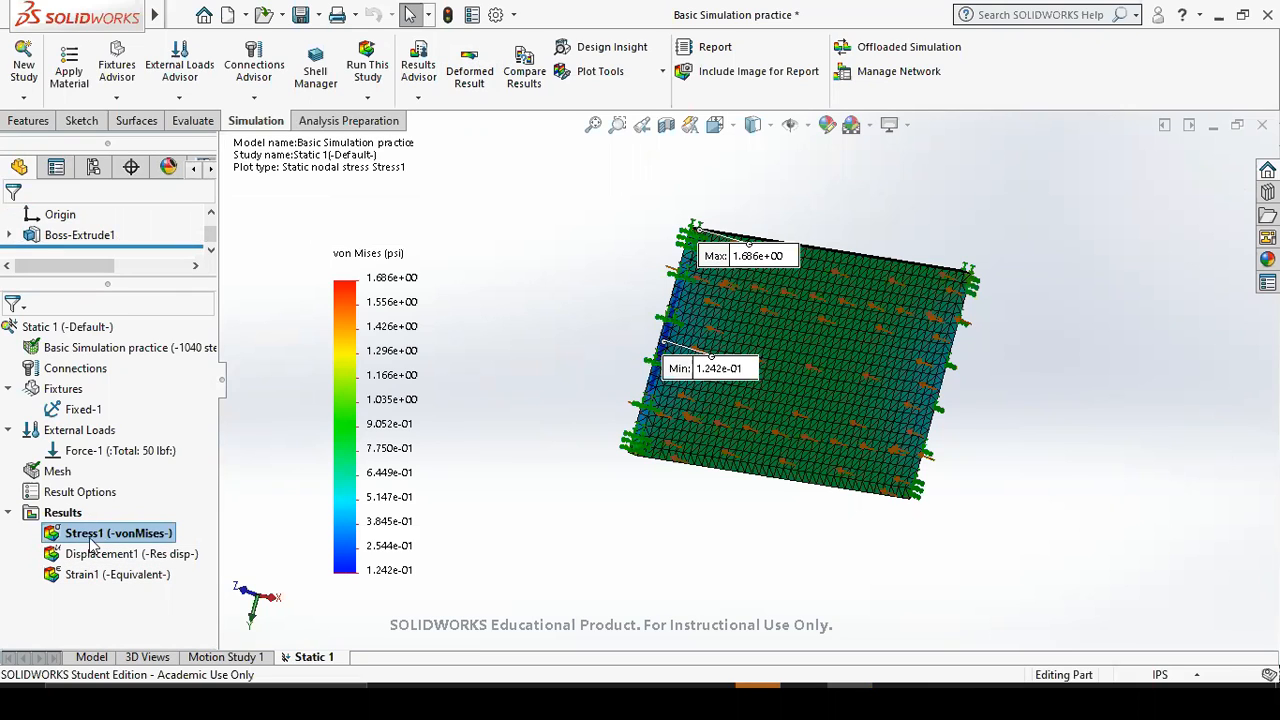
middle_drag(608, 491, 772, 312)
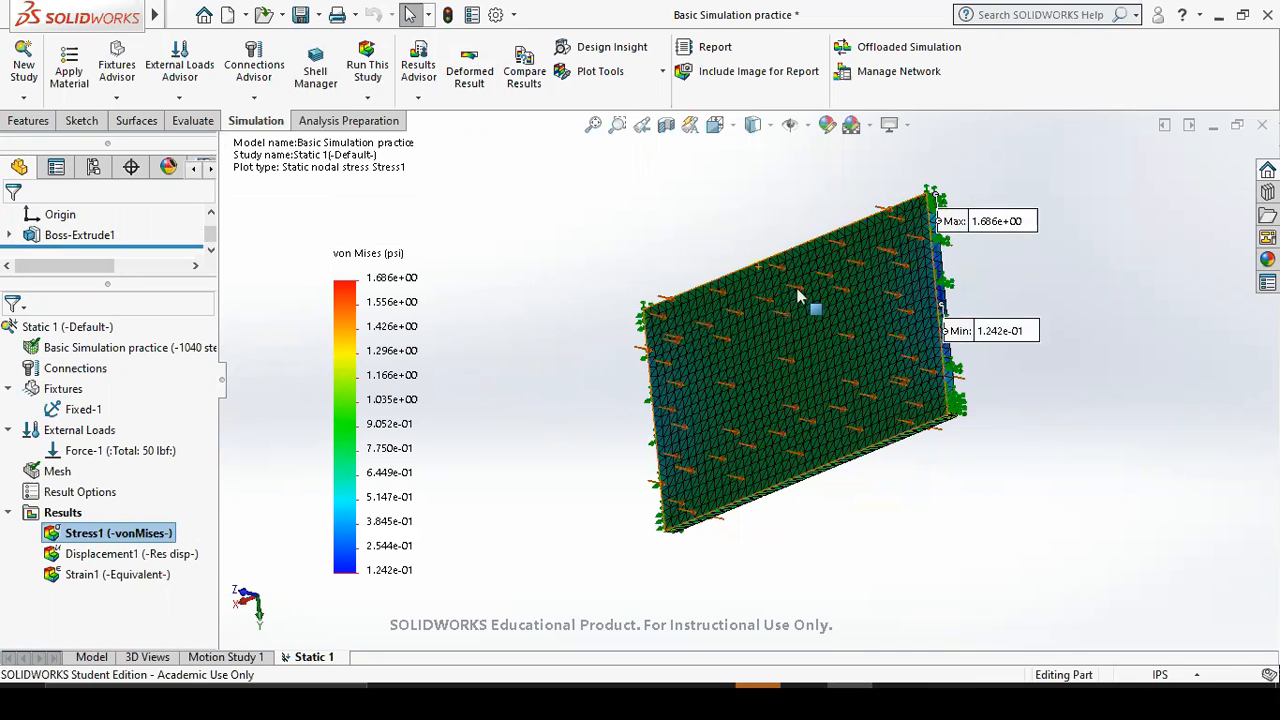
Display the resultant displacement plot (Displacement1) and inspect the deformed plate.
click(96, 558)
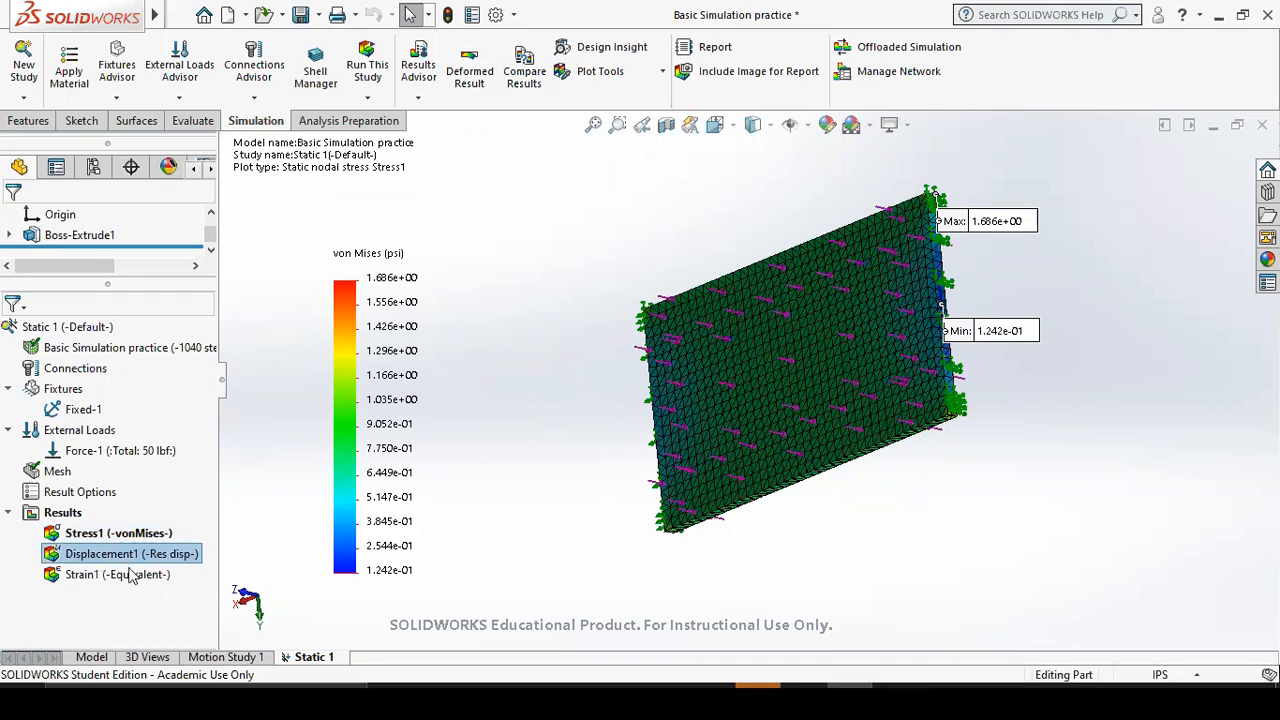
middle_drag(698, 412, 800, 291)
middle_drag(717, 360, 680, 385)
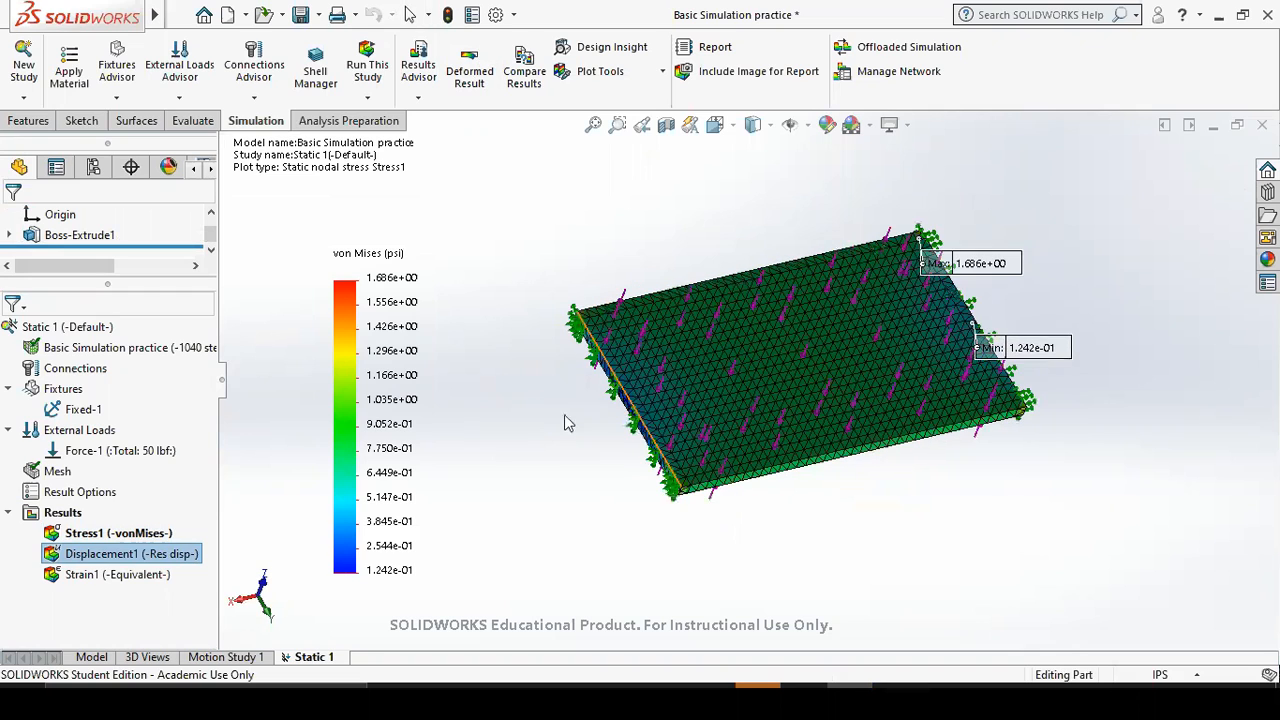
right_click(103, 557)
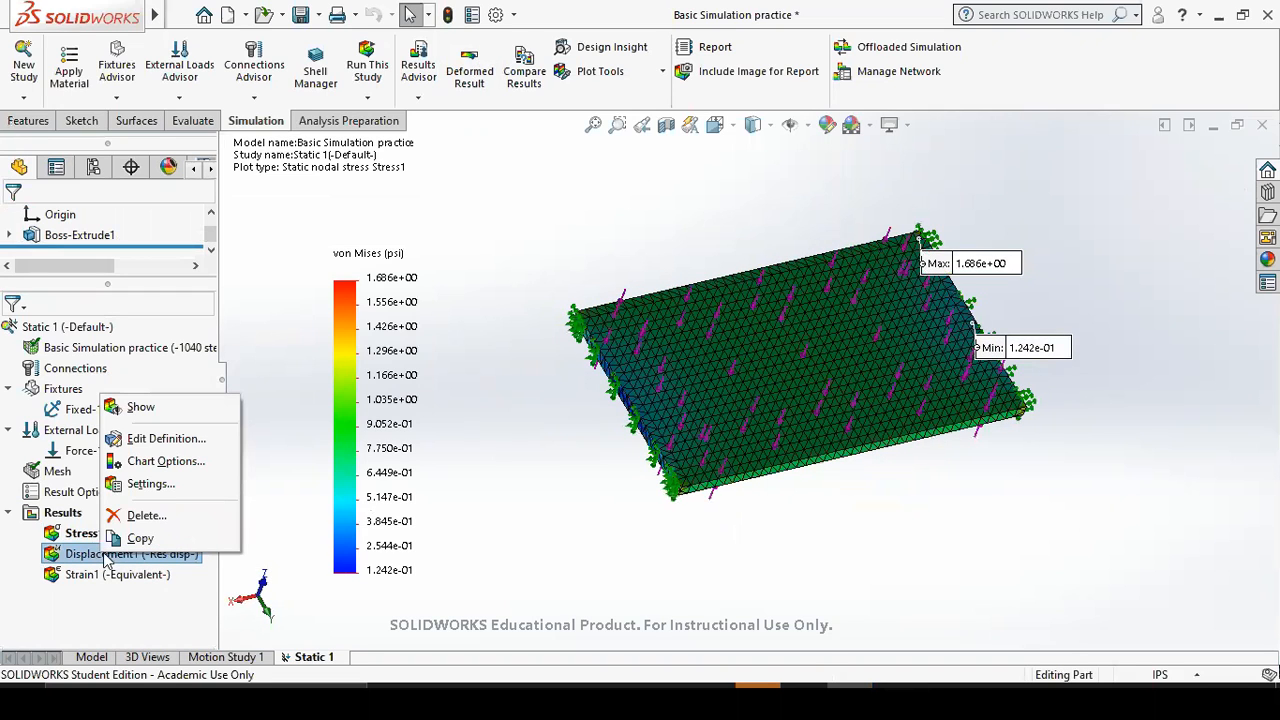
click(146, 410)
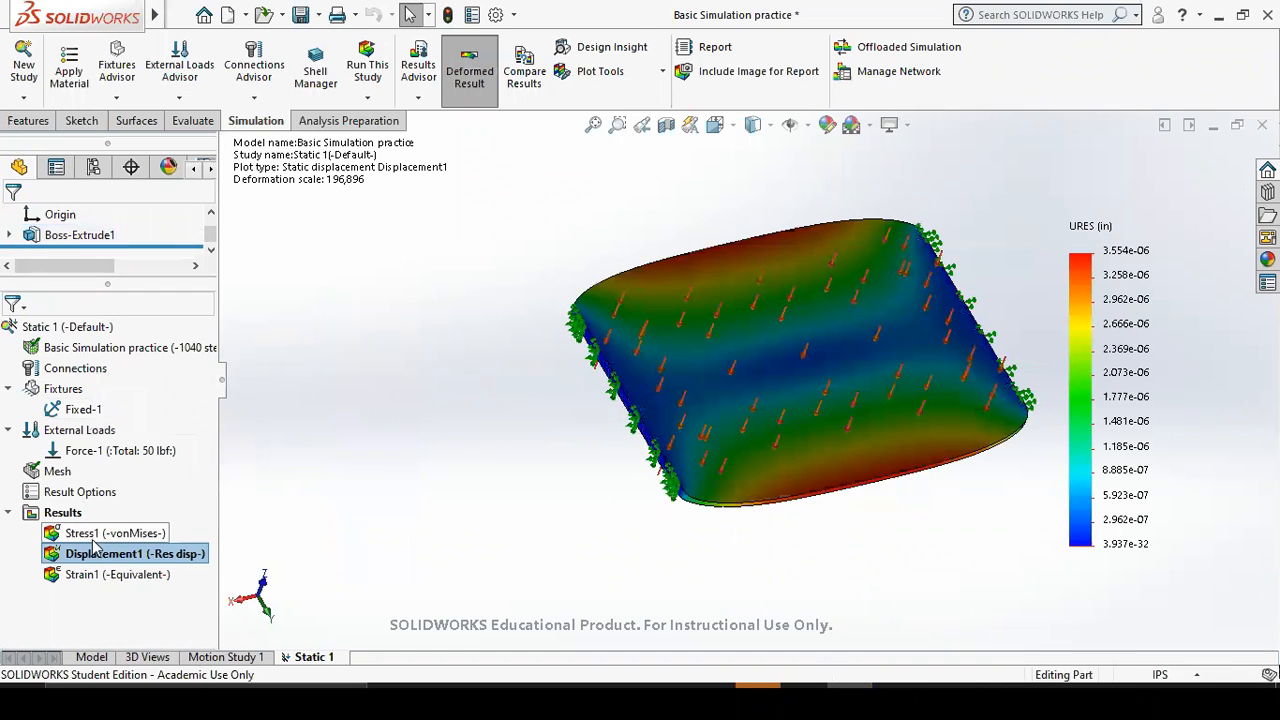
middle_drag(791, 443, 752, 347)
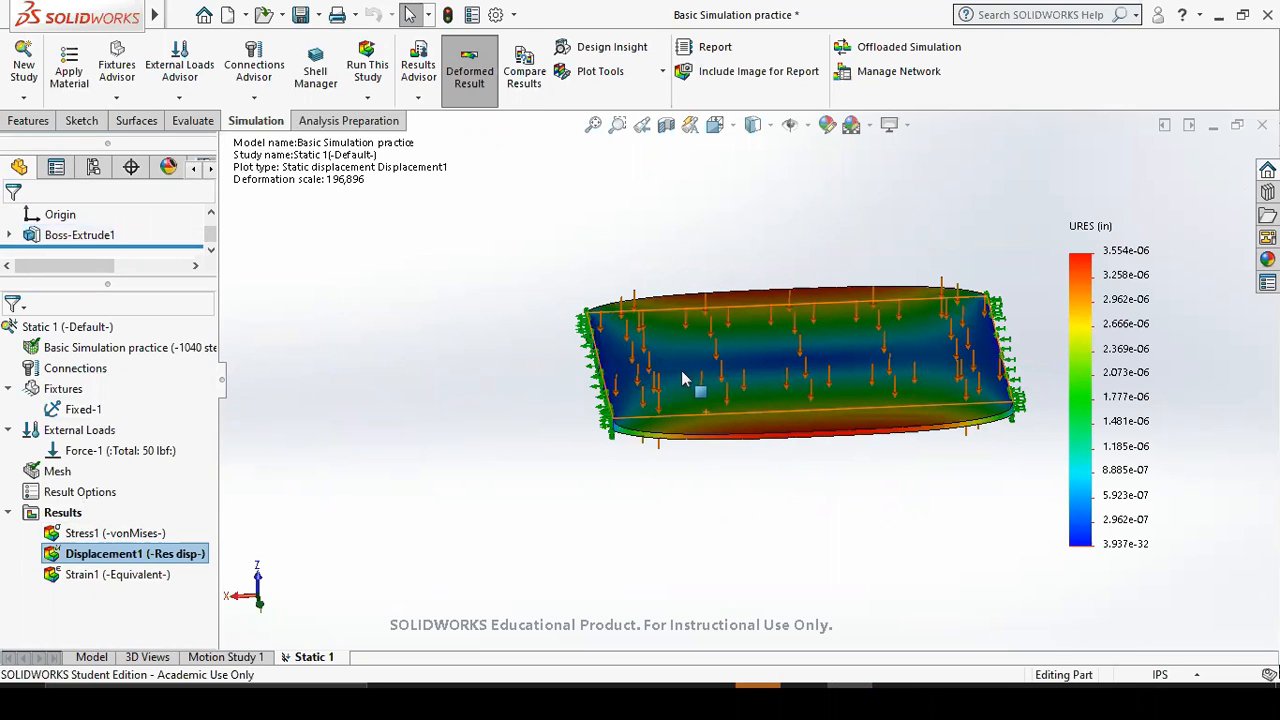
Turn off the deformed result for the displacement plot and inspect the undeformed plate from several sides.
click(469, 72)
middle_drag(800, 509, 836, 435)
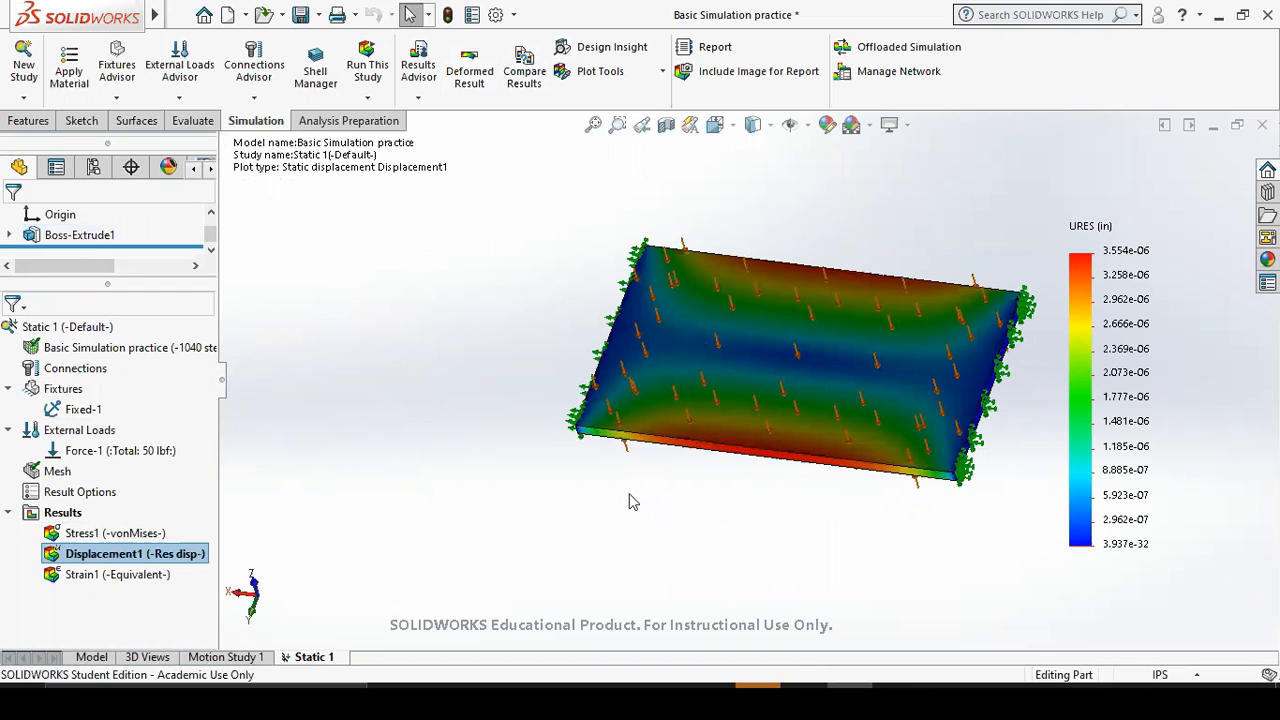
middle_drag(717, 497, 712, 323)
middle_drag(780, 372, 769, 517)
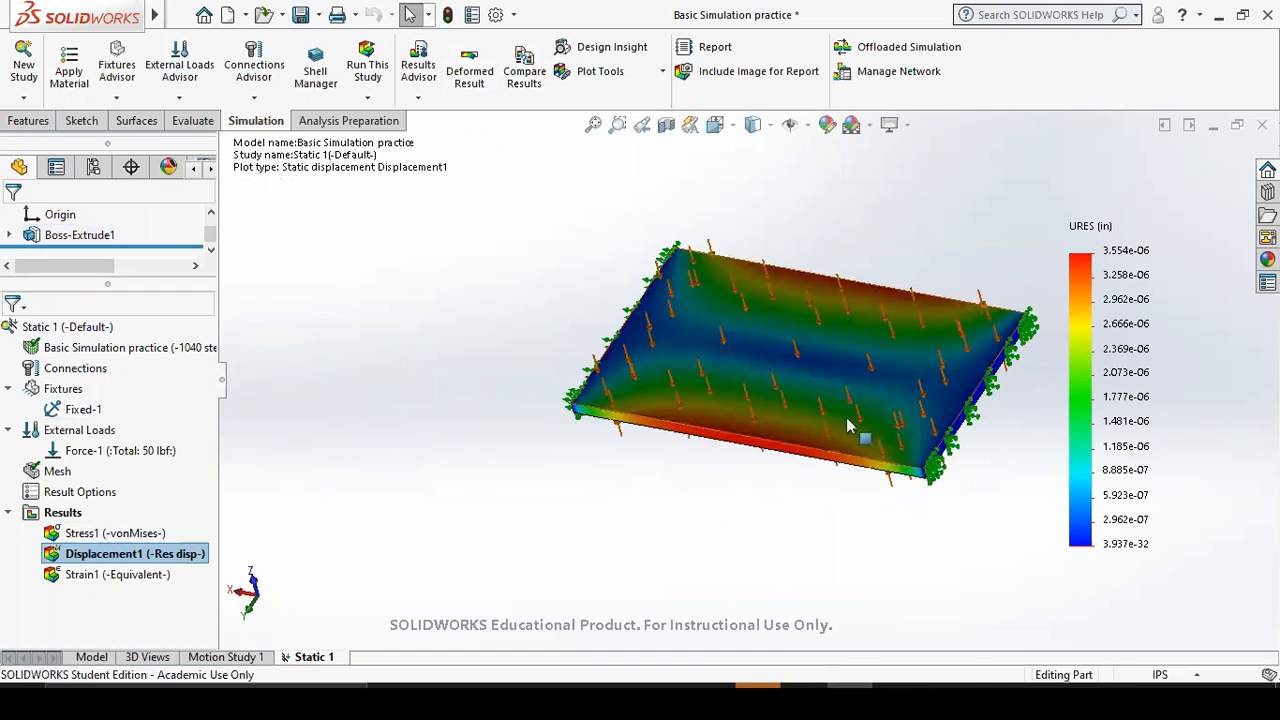
Show the minimum and maximum annotations on the displacement plot, move both labels clear of the plate, and accept the chart options.
right_click(1090, 350)
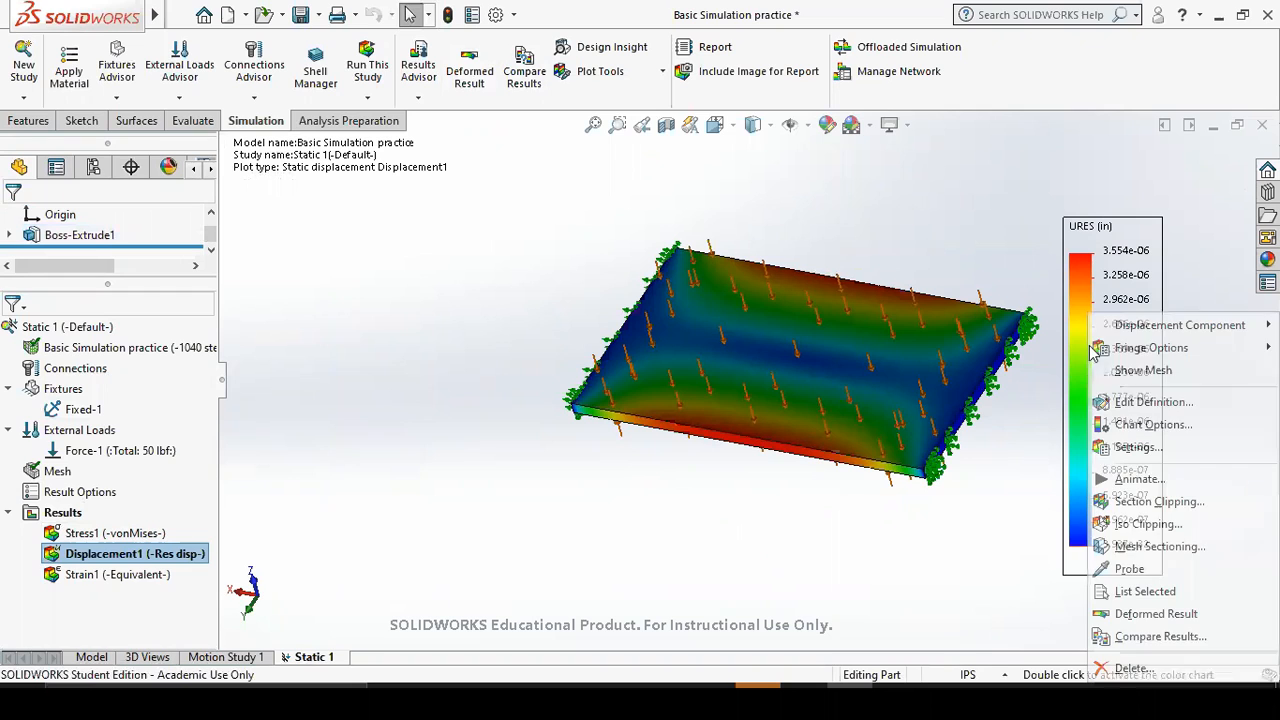
mouse_move(1107, 348)
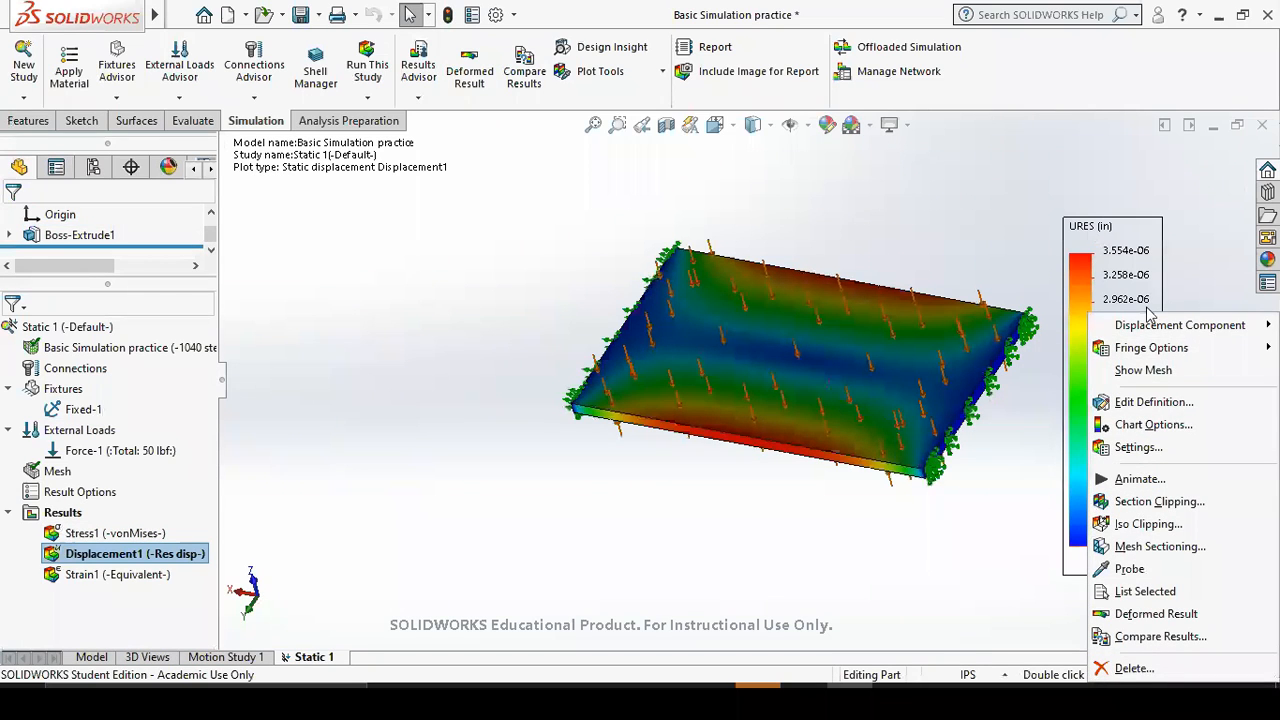
click(1150, 424)
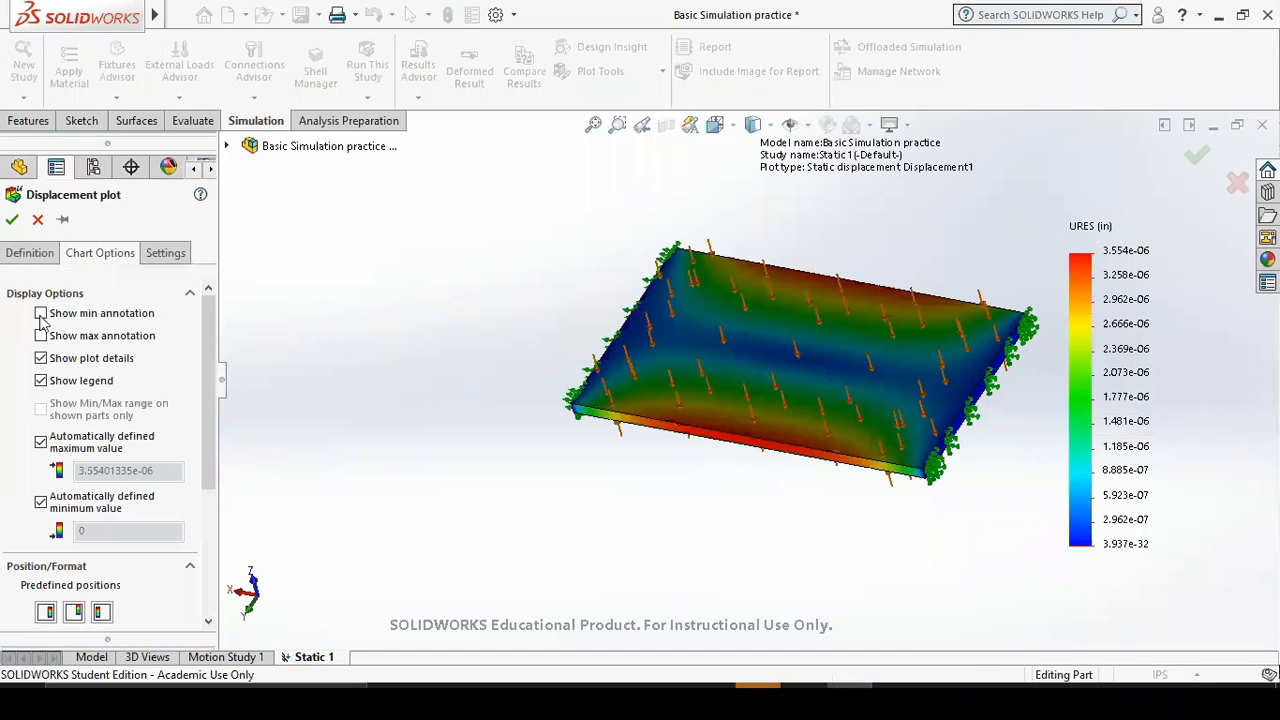
click(41, 314)
click(41, 336)
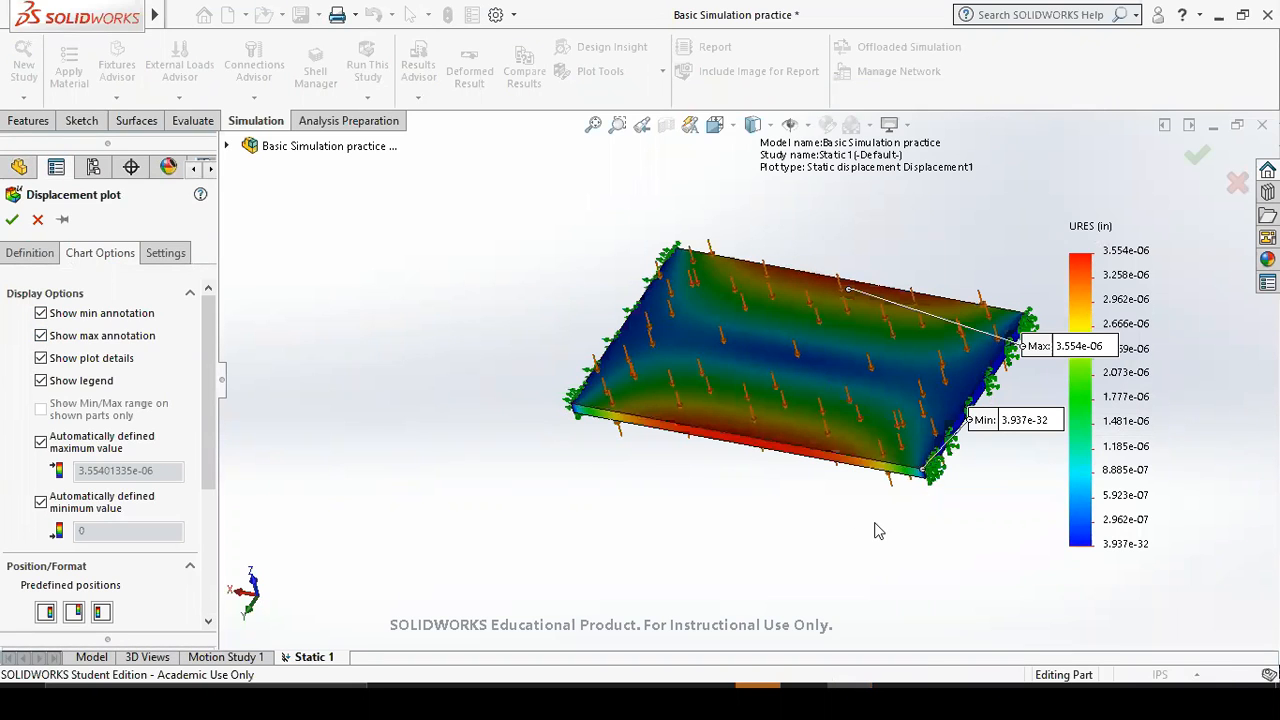
middle_drag(875, 530, 866, 484)
drag(886, 434, 814, 514)
drag(978, 362, 995, 244)
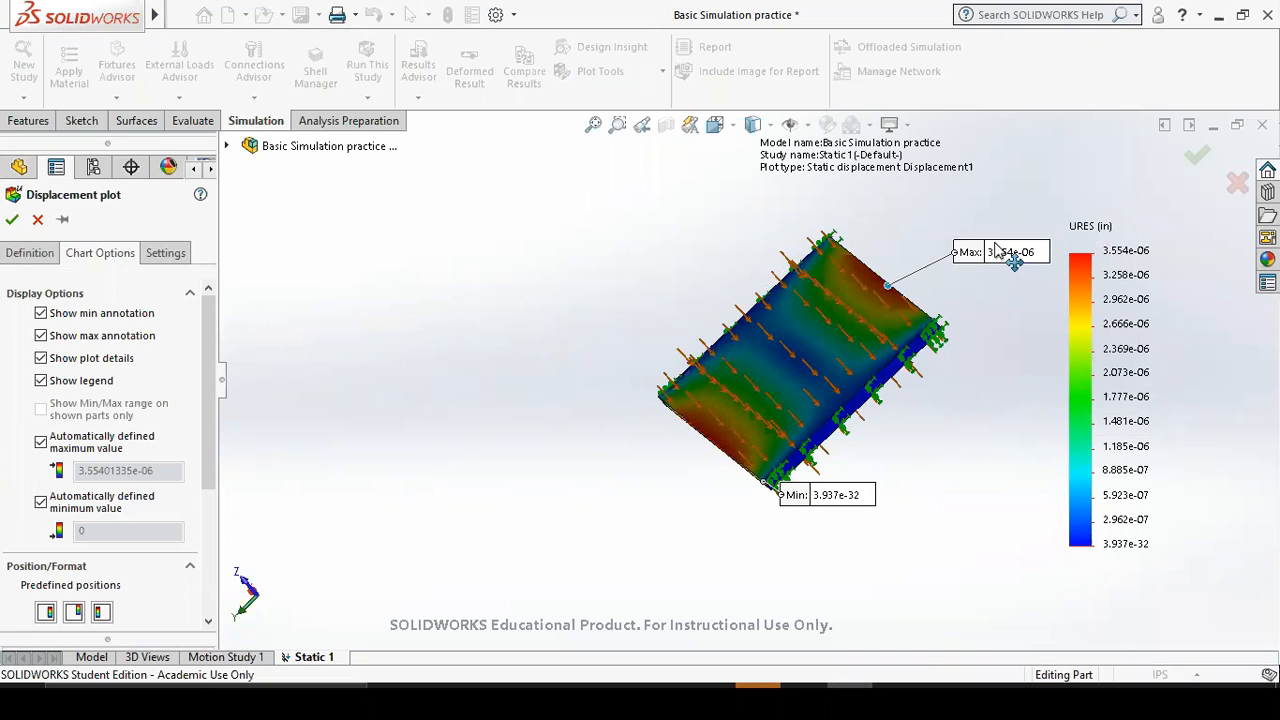
click(12, 219)
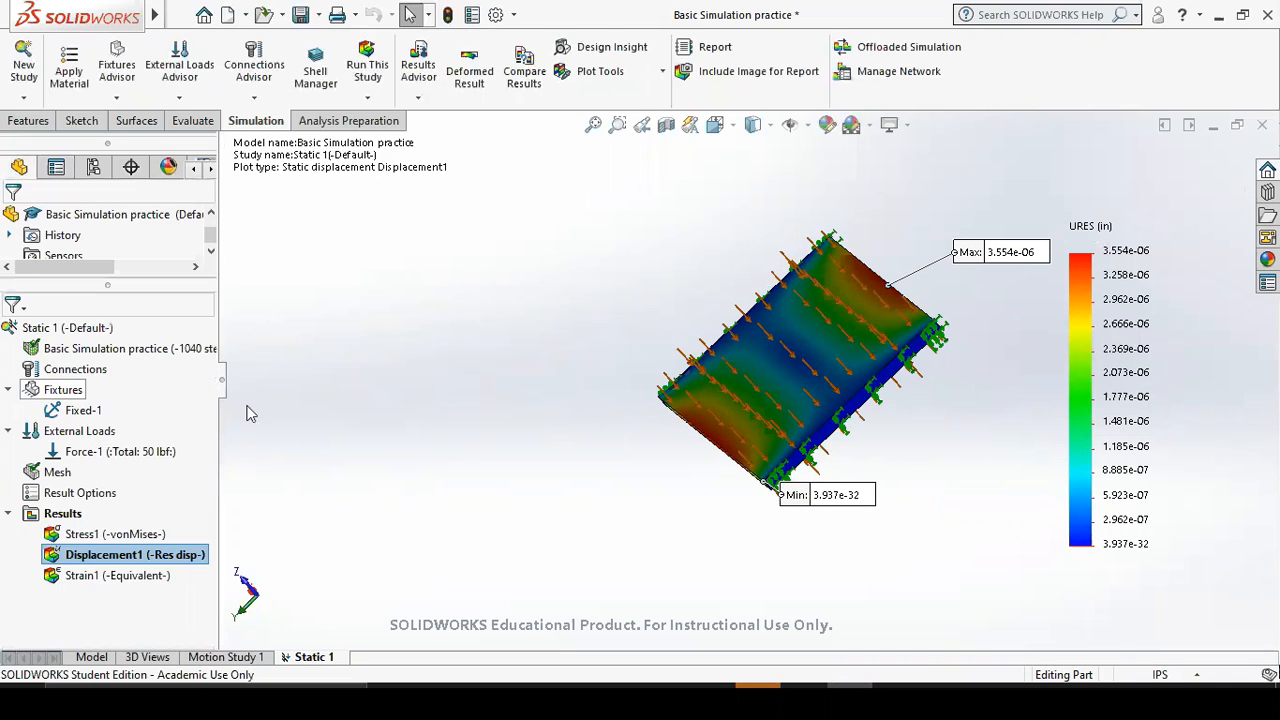
Display the equivalent strain plot (Strain1) and turn off its deformed result to view the undeformed plate.
right_click(110, 578)
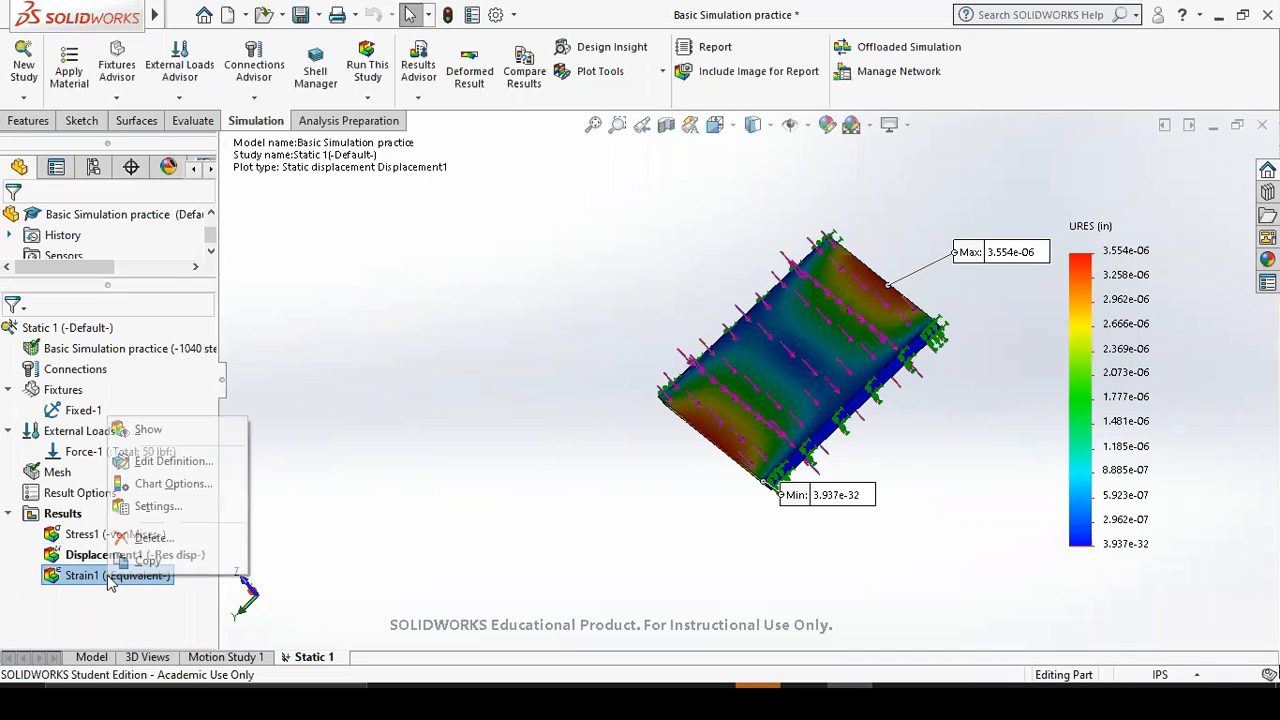
click(160, 432)
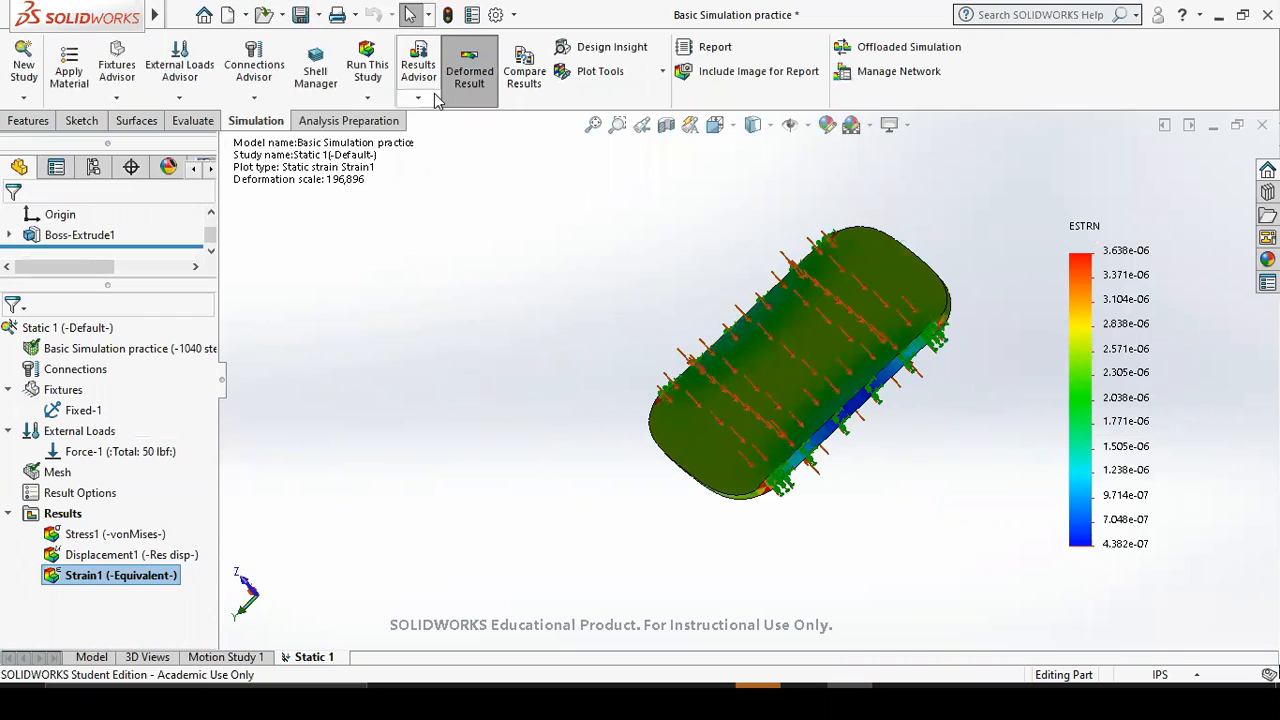
click(476, 76)
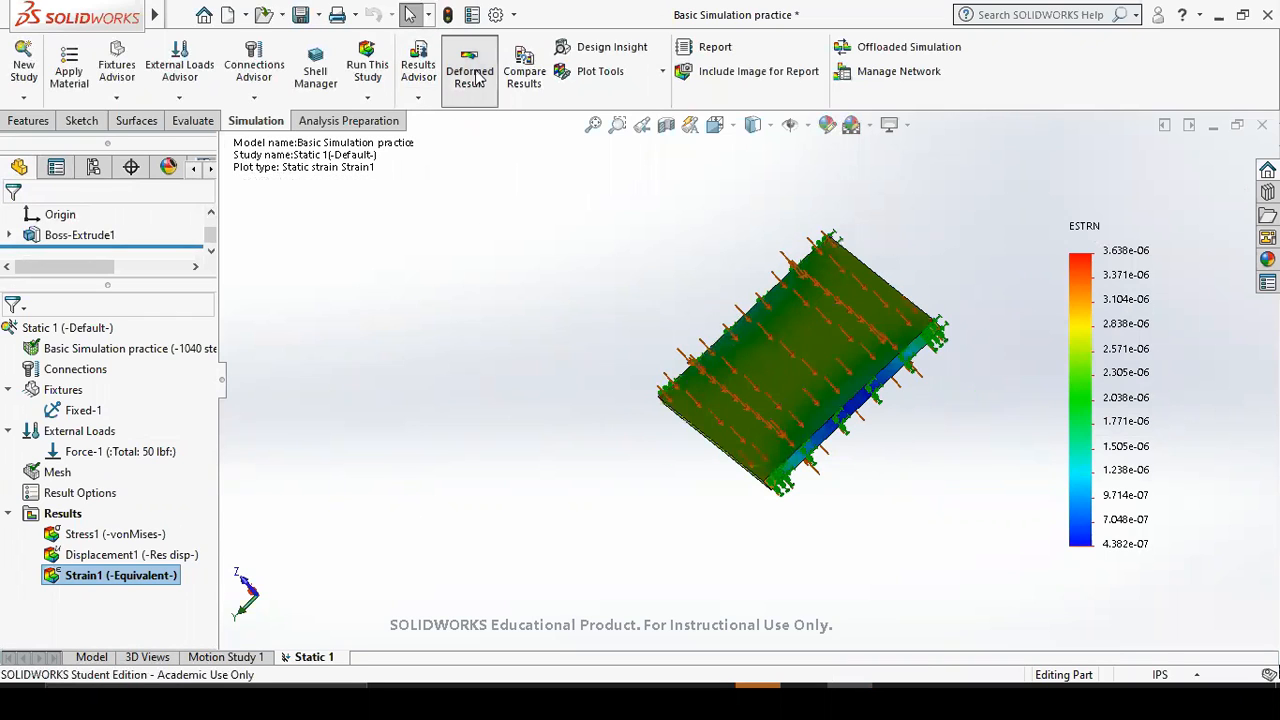
middle_drag(551, 367, 790, 460)
Show the minimum and maximum annotations on the strain plot, move both labels clear of the plate, and close the chart options.
right_click(1122, 316)
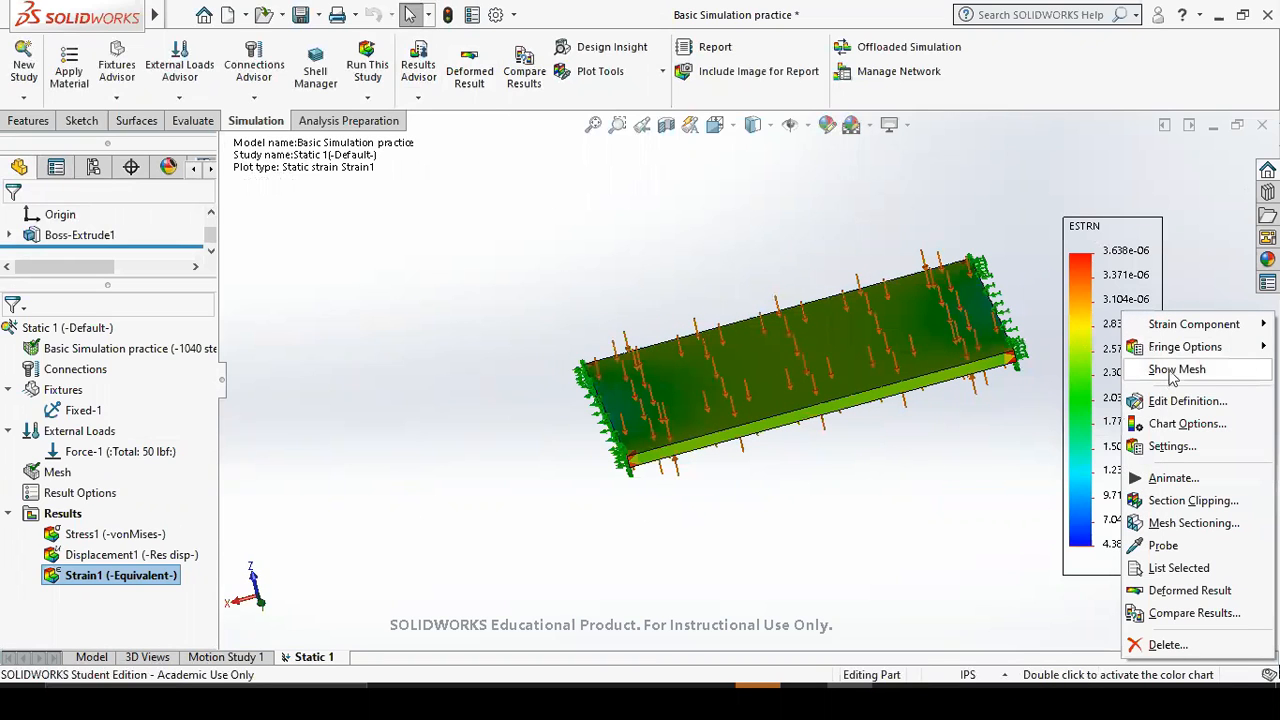
click(1170, 423)
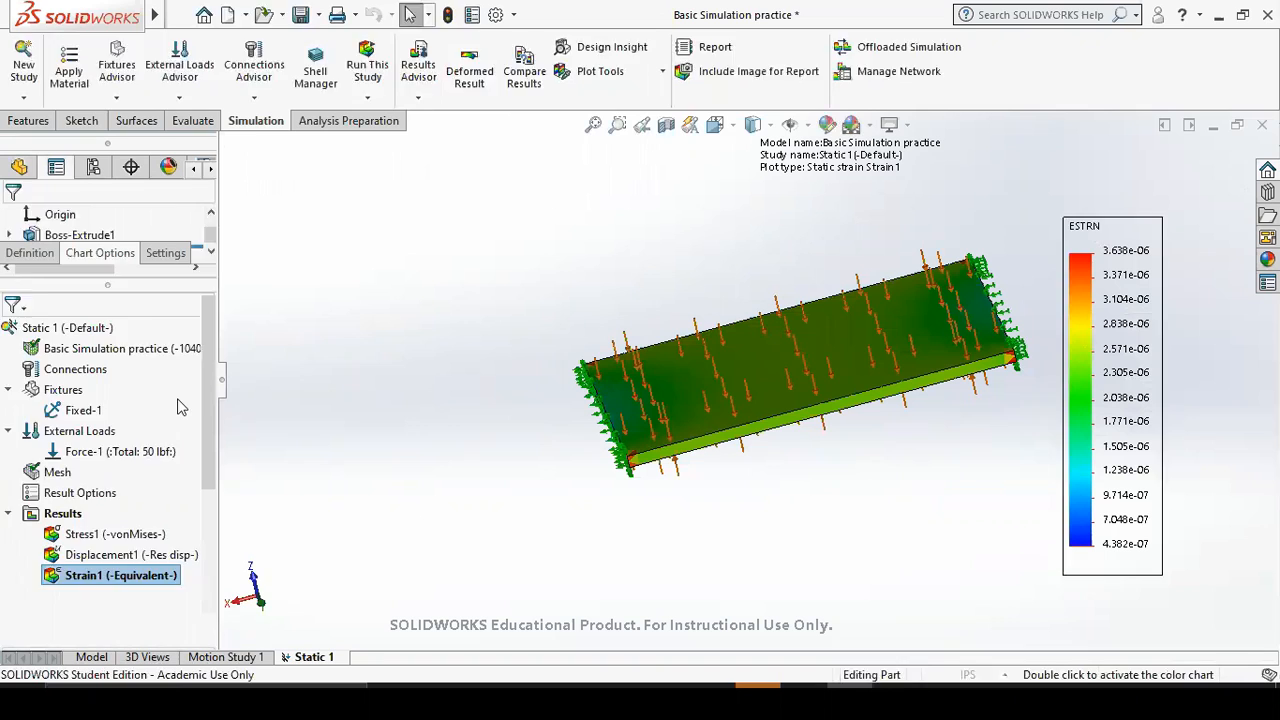
click(41, 313)
click(41, 335)
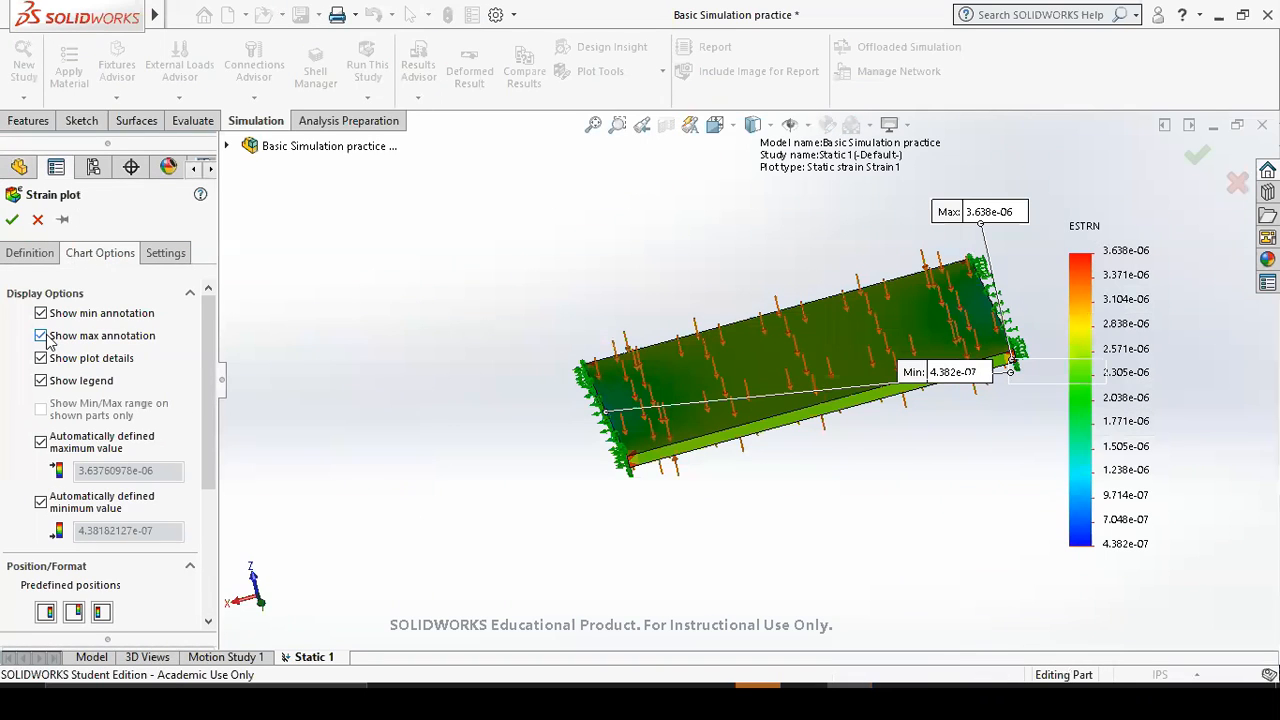
drag(948, 376, 806, 490)
drag(987, 240, 1054, 228)
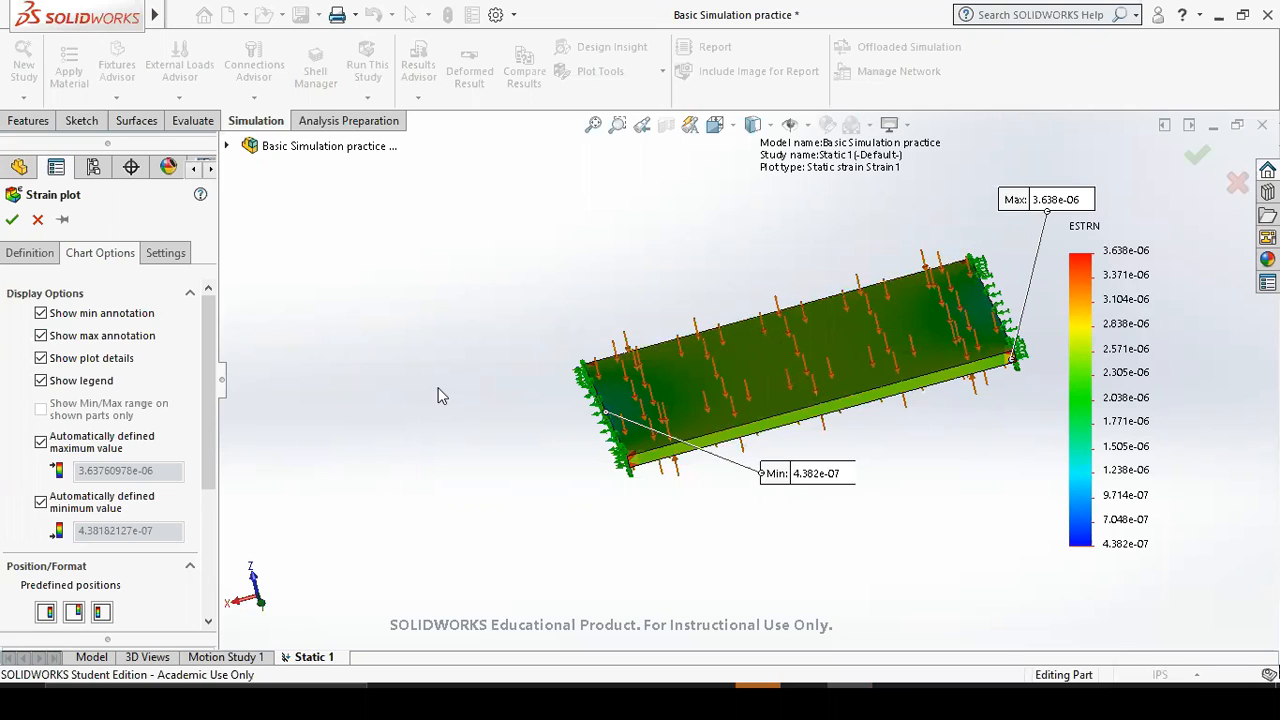
click(37, 221)
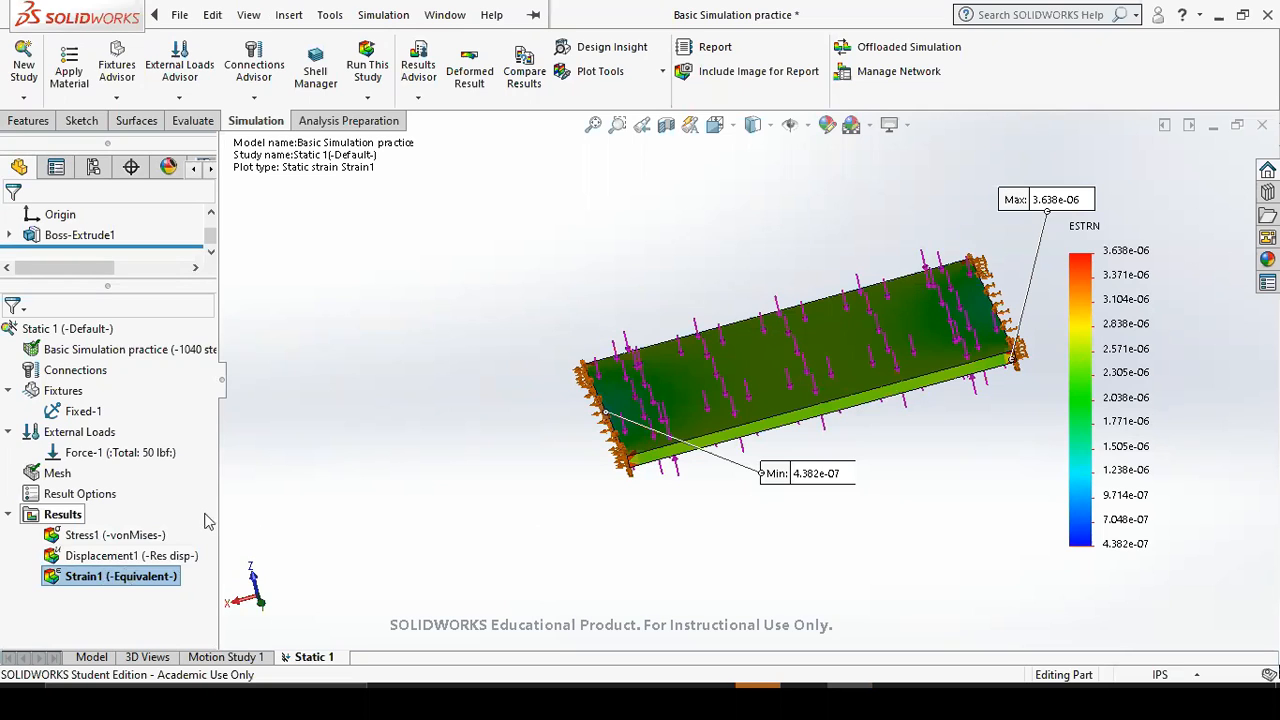
Try to define a factor of safety plot for all bodies with the Max von Mises Stress criterion.
right_click(62, 517)
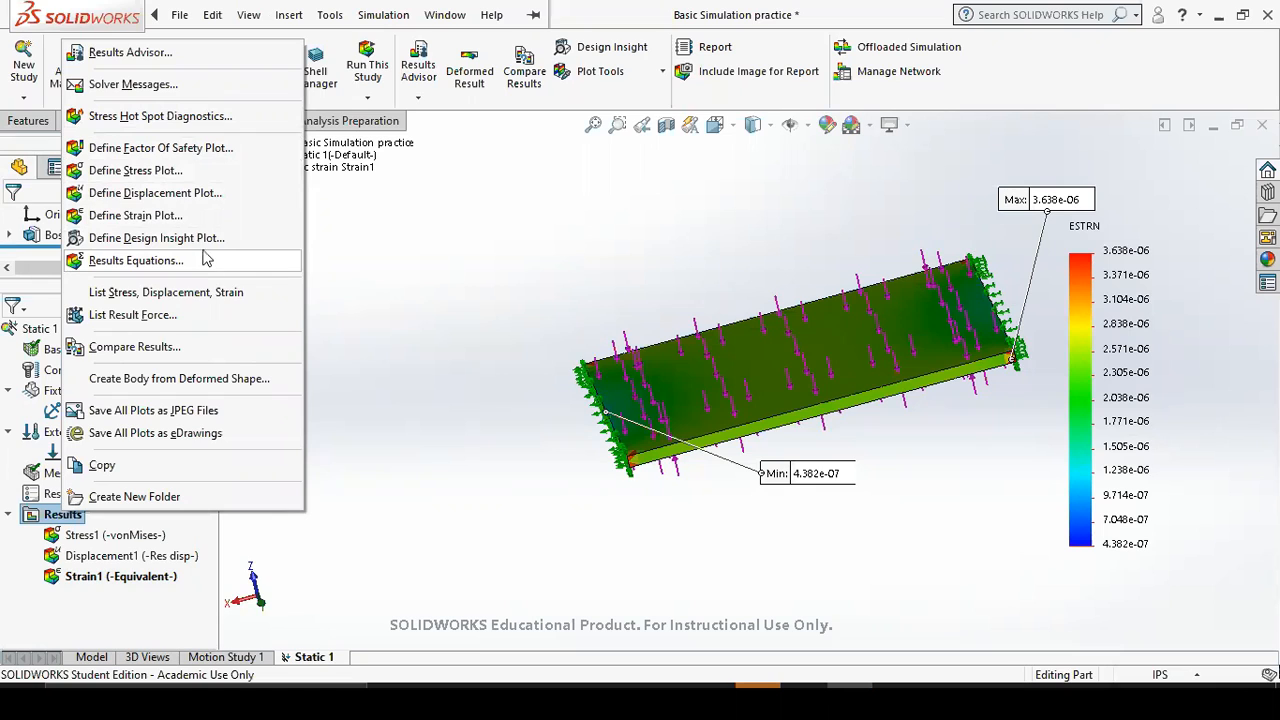
click(201, 152)
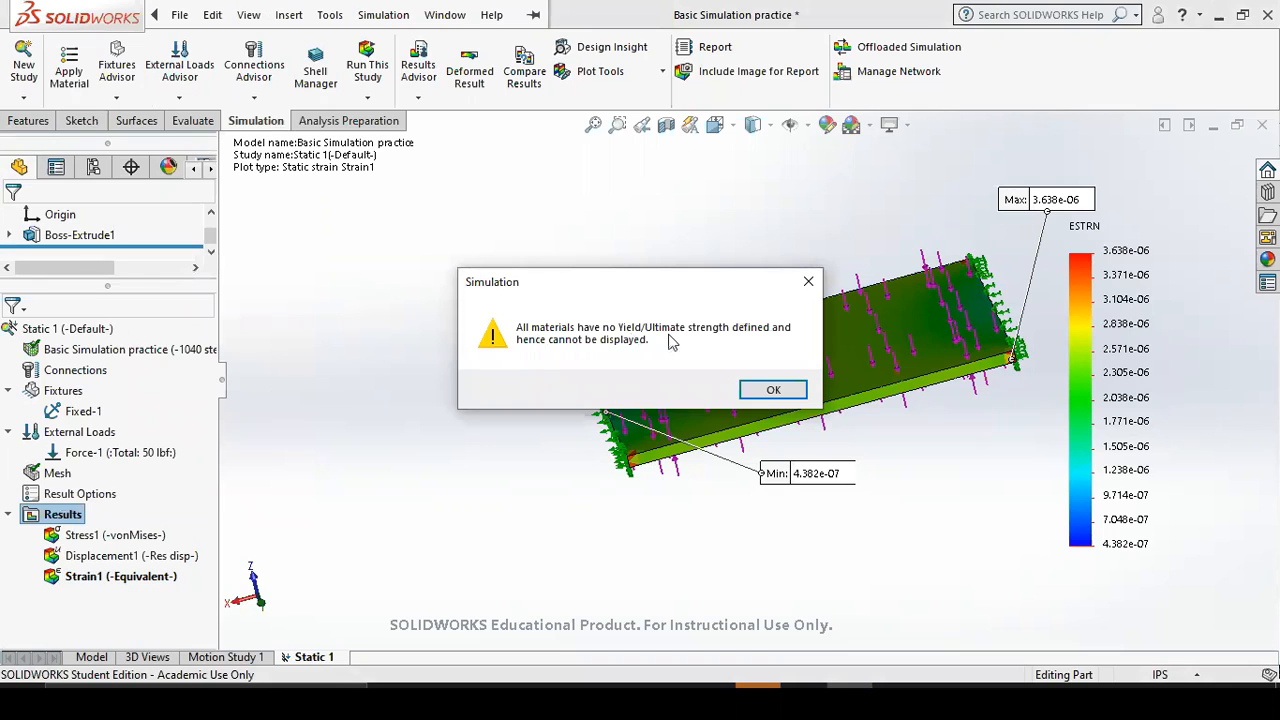
click(773, 390)
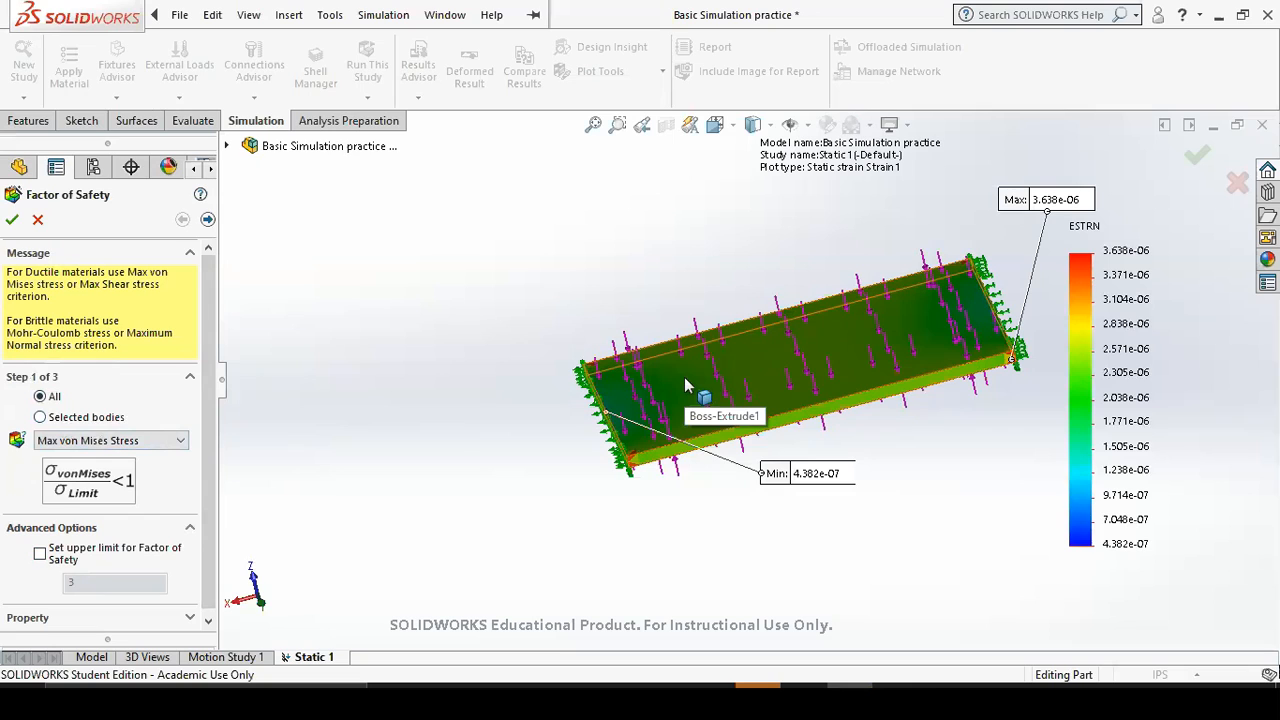
click(40, 417)
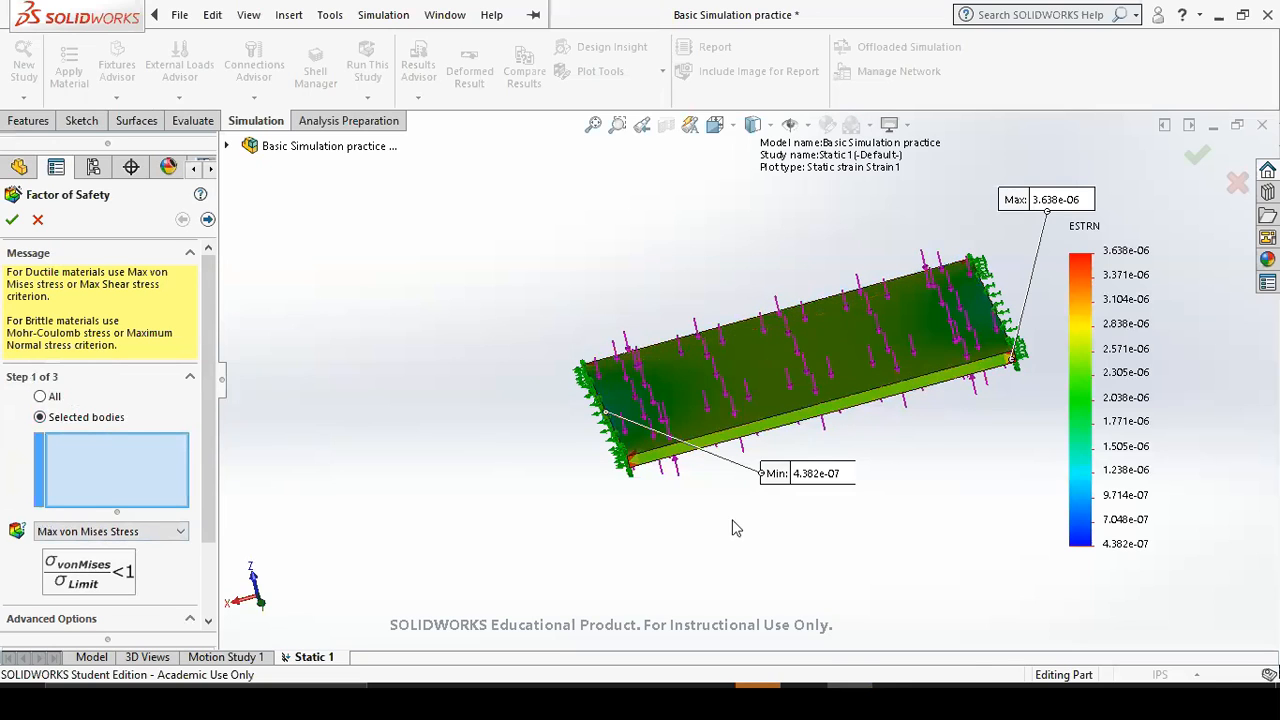
click(40, 397)
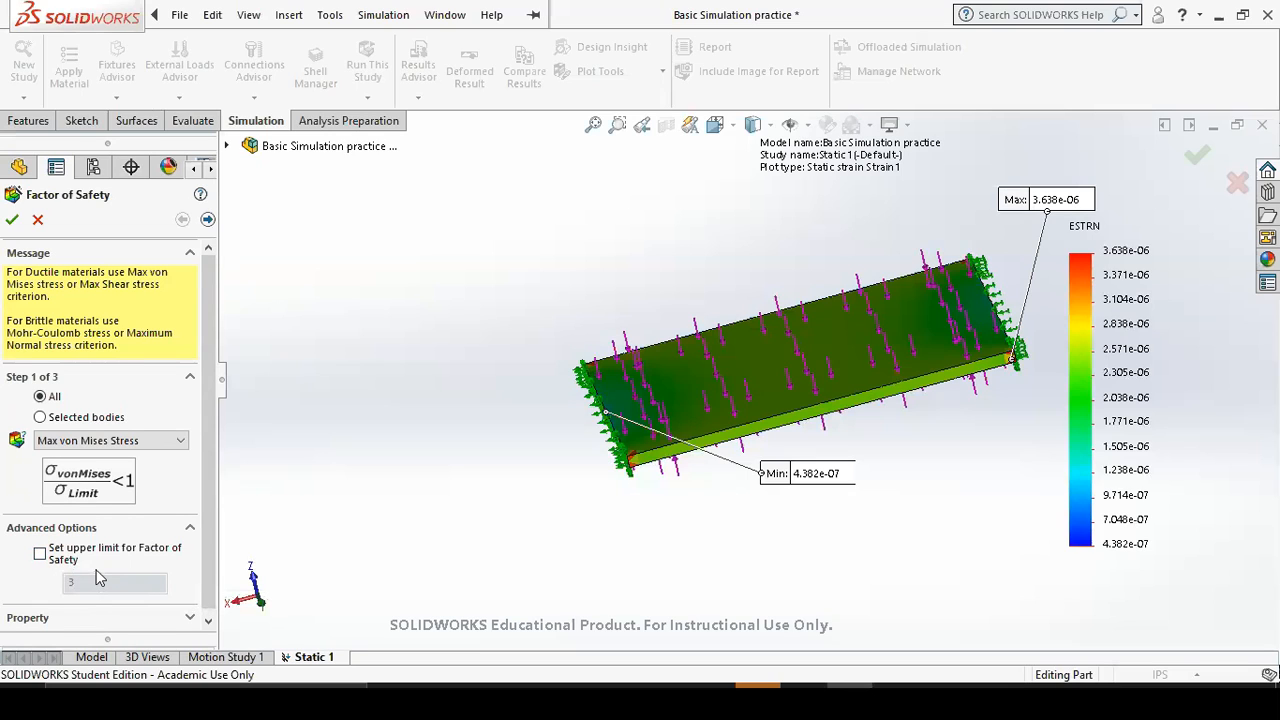
scroll(96, 570, down, 1)
click(12, 219)
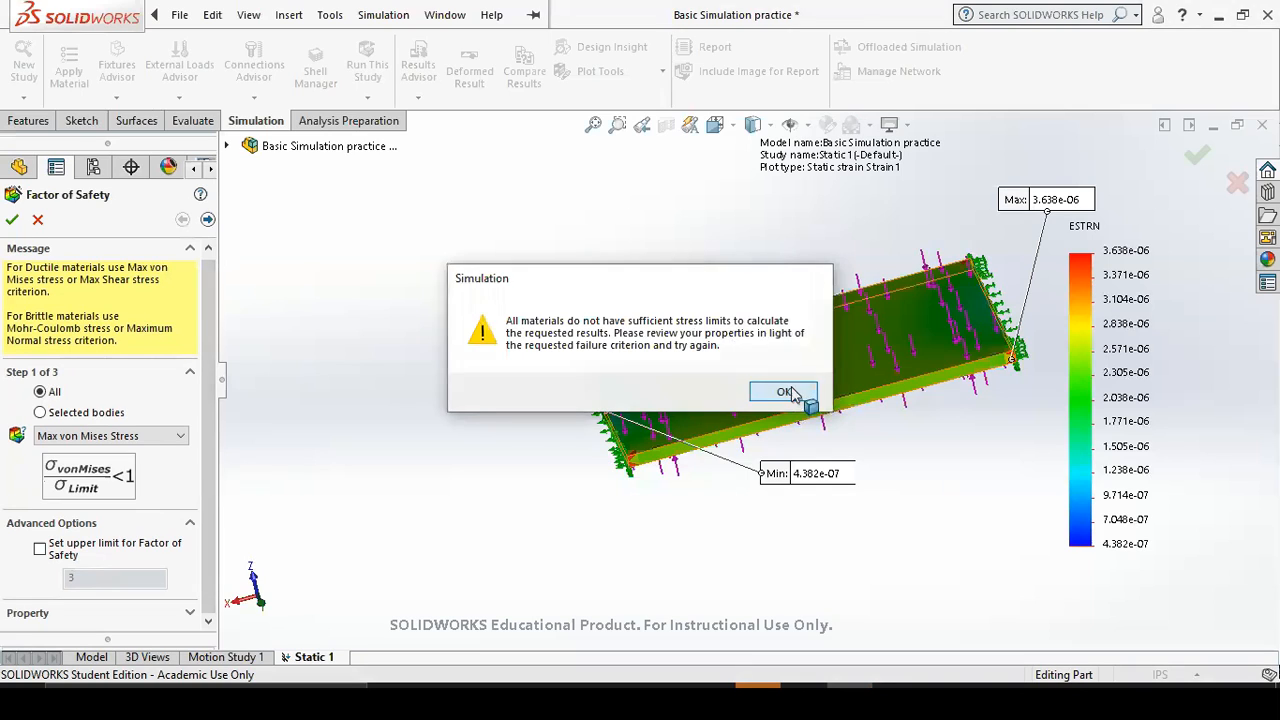
click(786, 392)
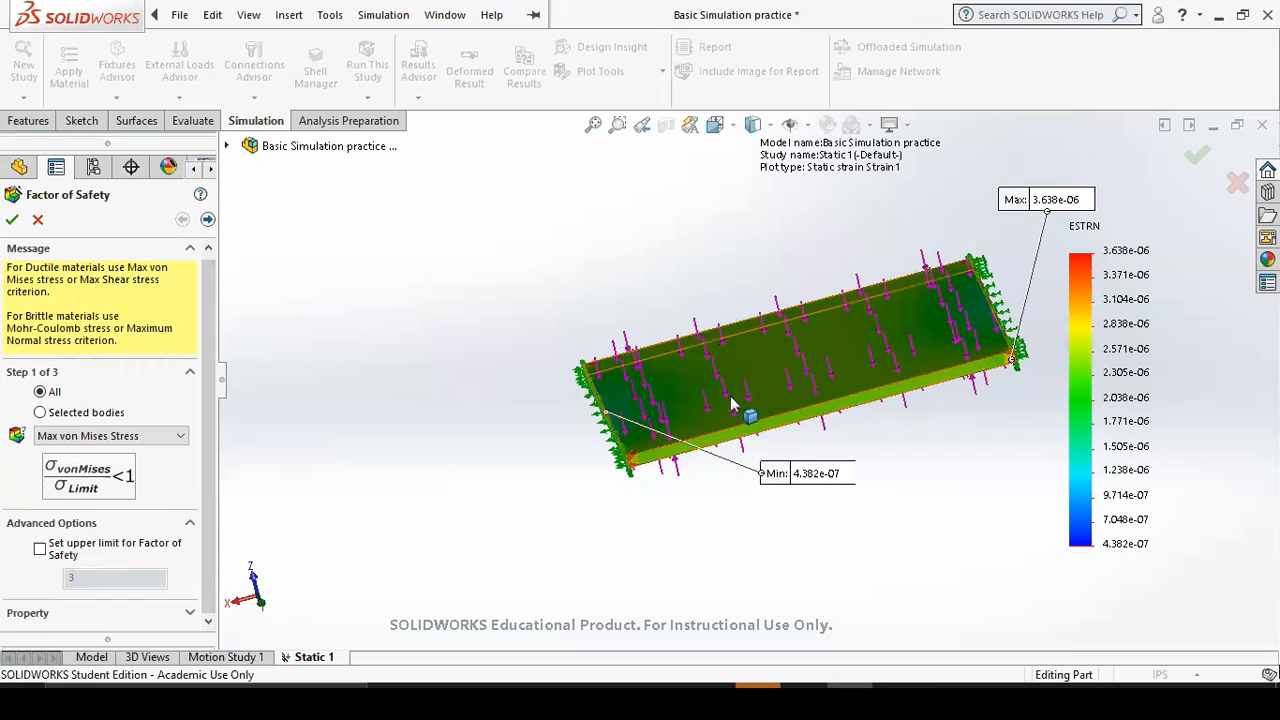
click(37, 219)
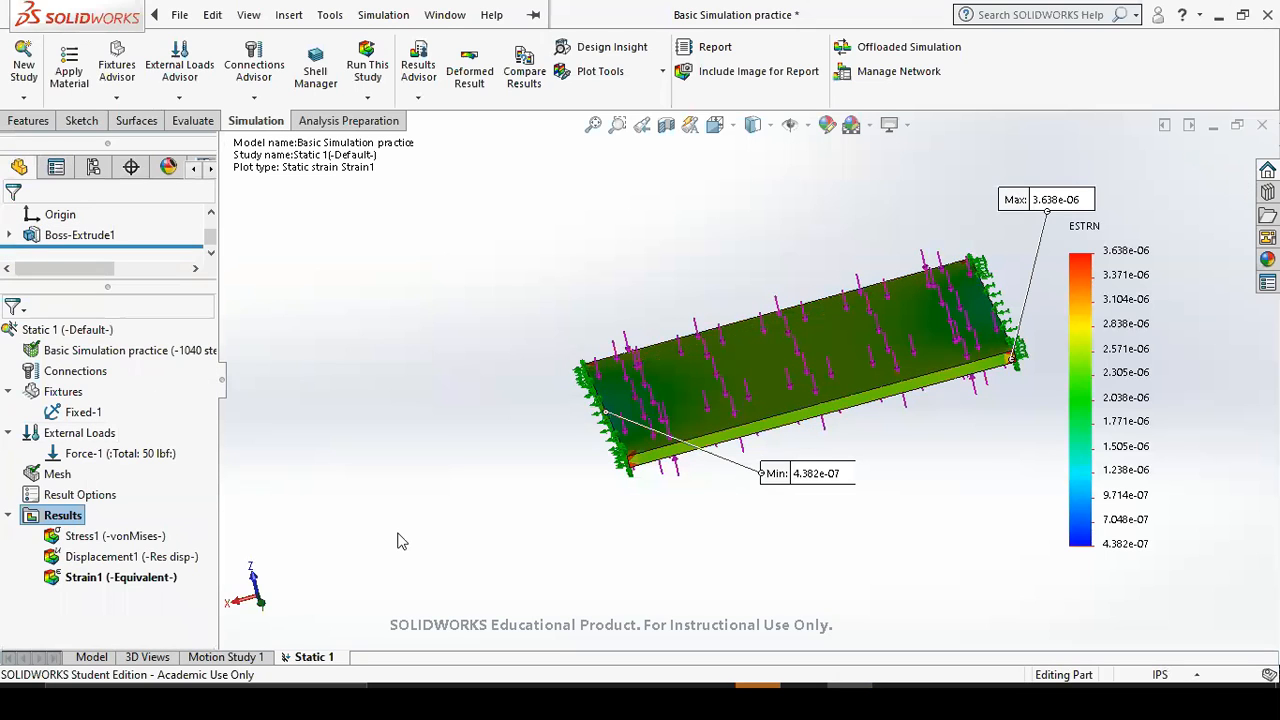
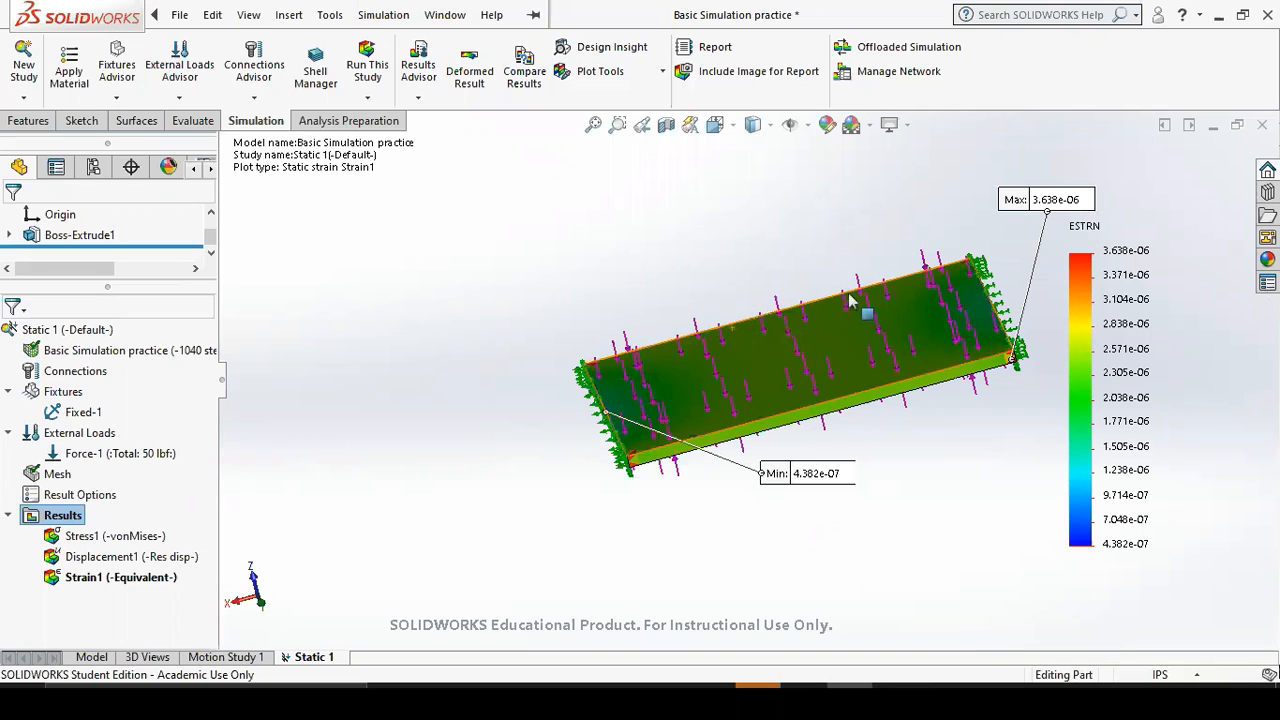
middle_drag(858, 372, 618, 383)
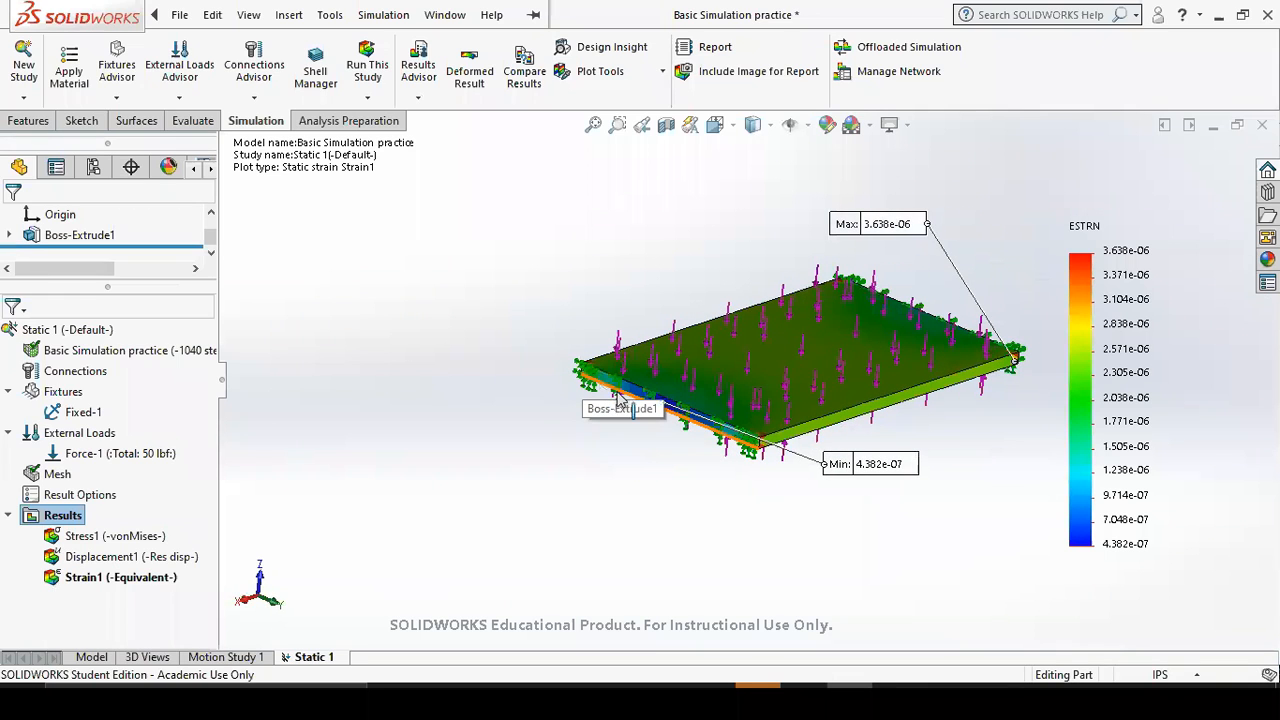
middle_drag(954, 530, 850, 412)
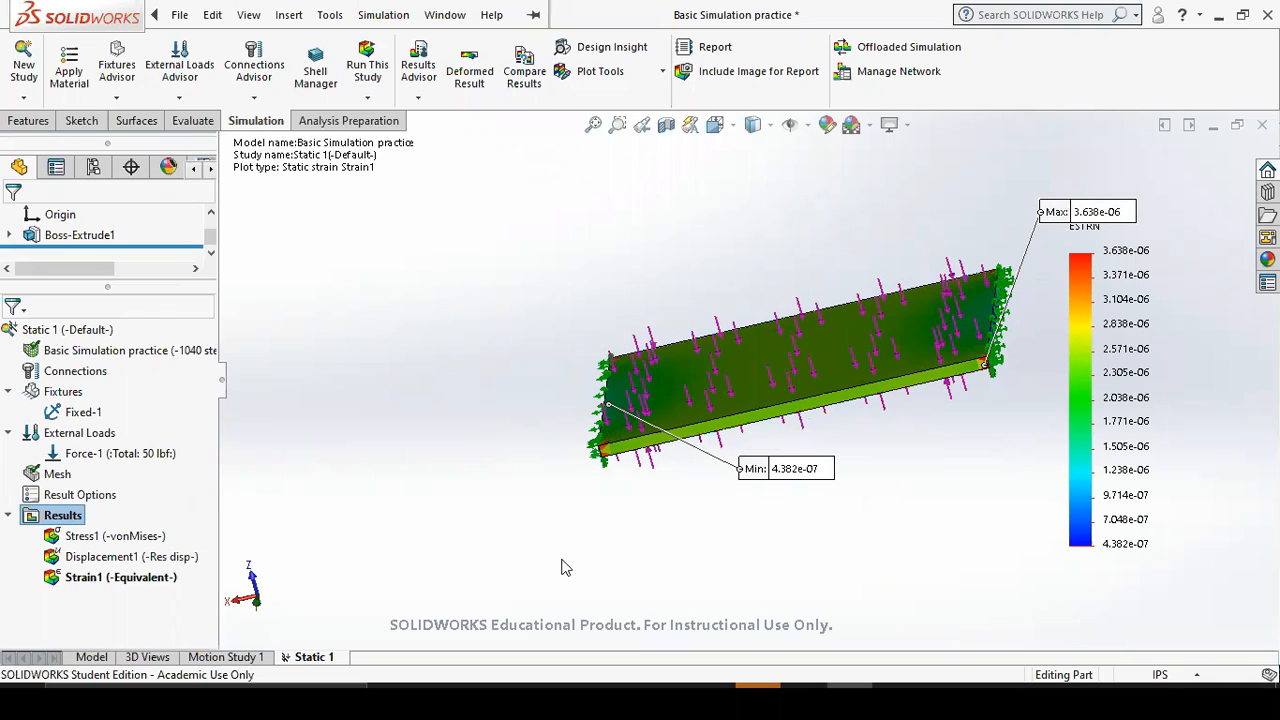
click(212, 660)
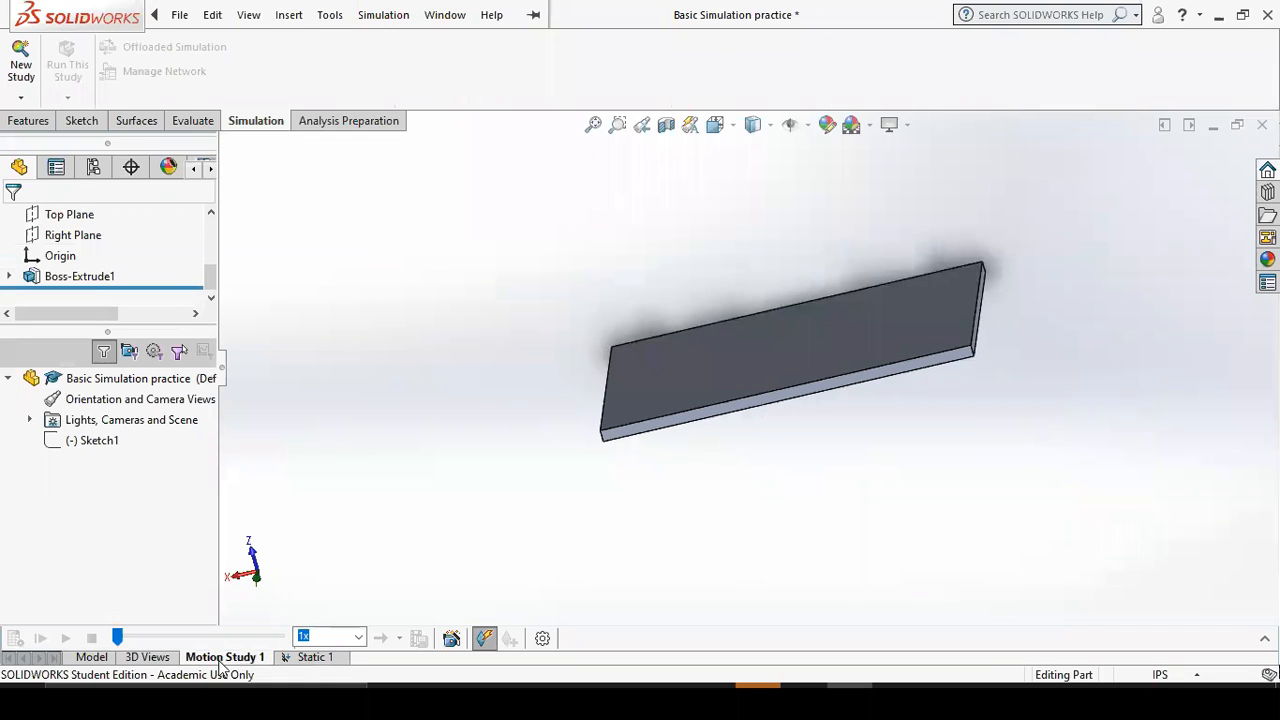
click(147, 657)
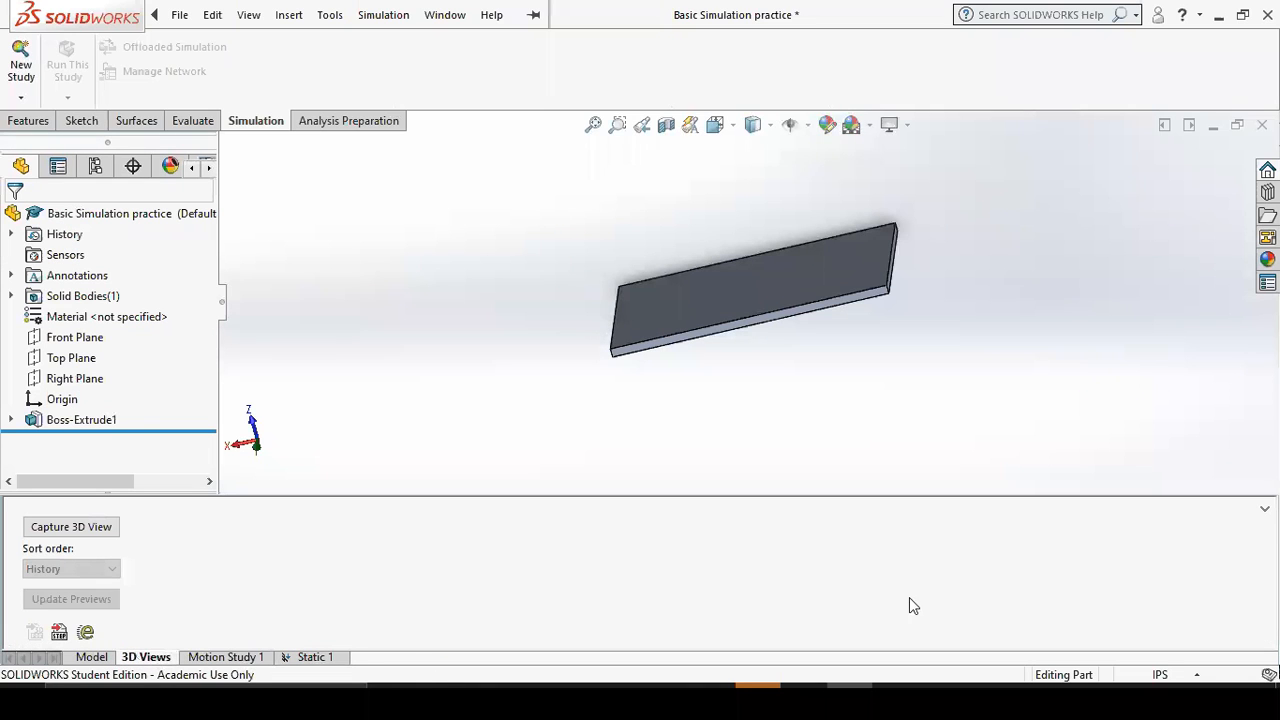
click(1265, 508)
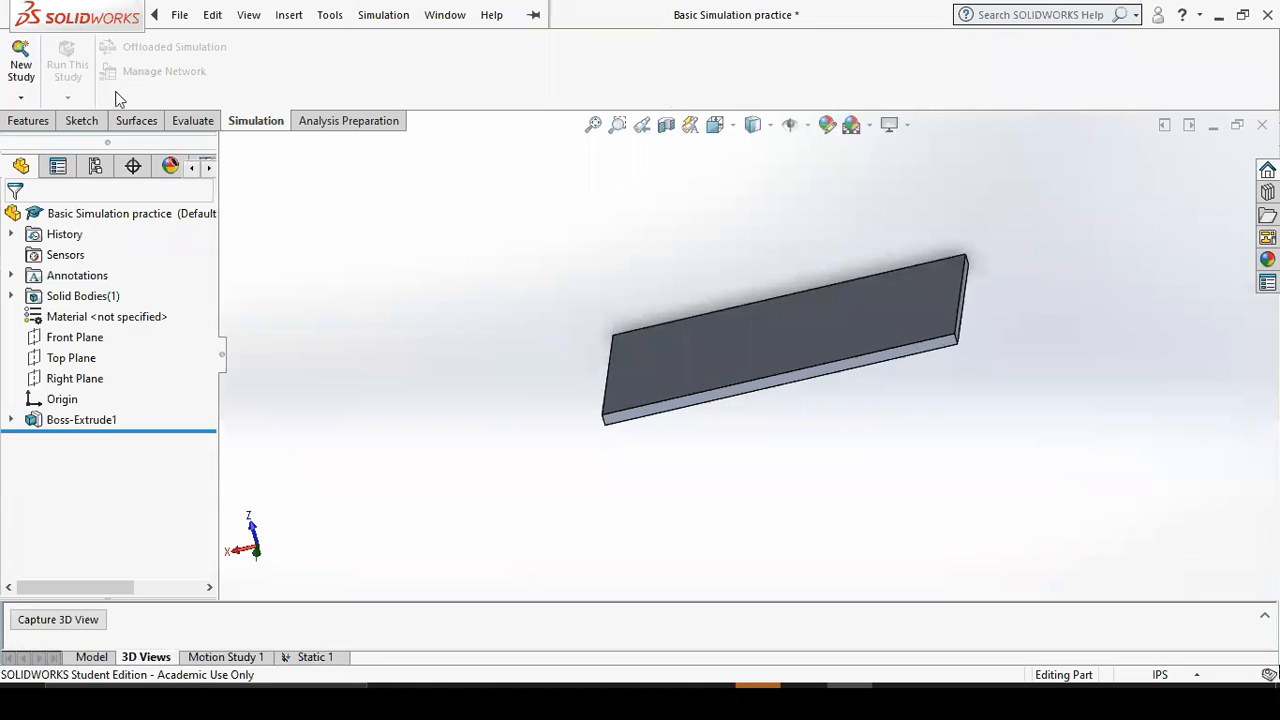
Create a new static study named Static 2 for the plate.
click(21, 98)
click(45, 120)
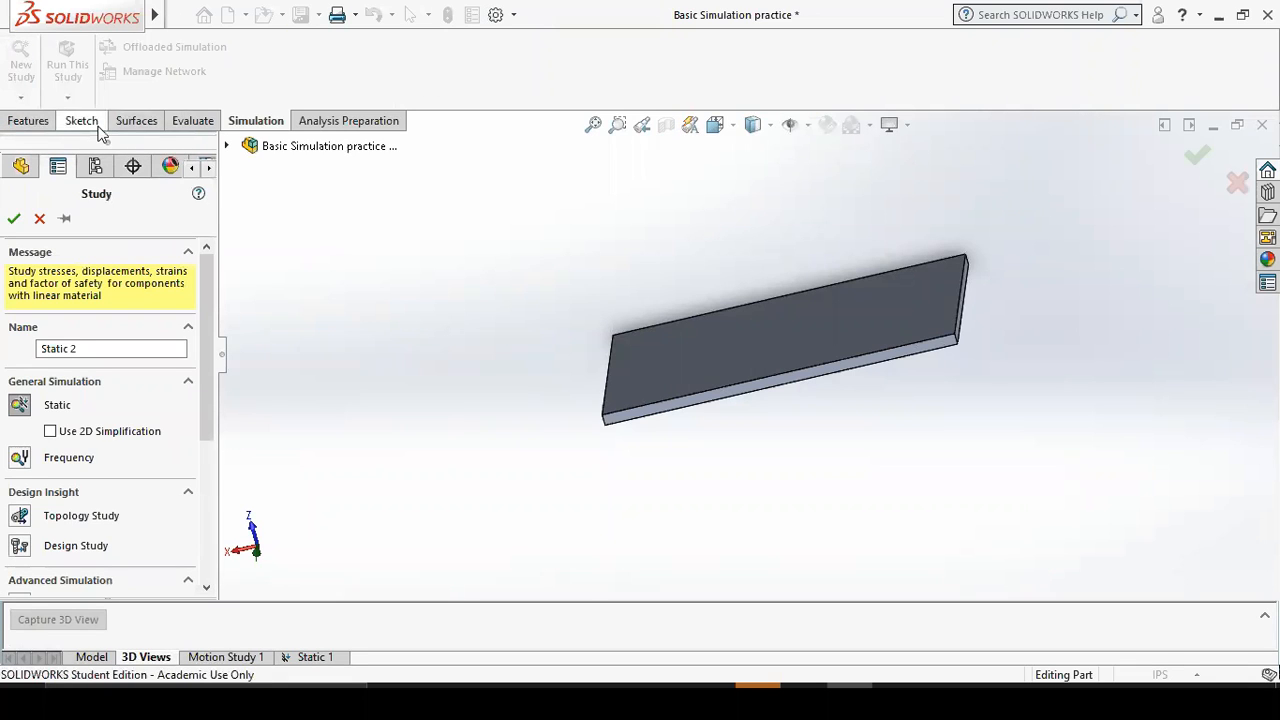
click(28, 413)
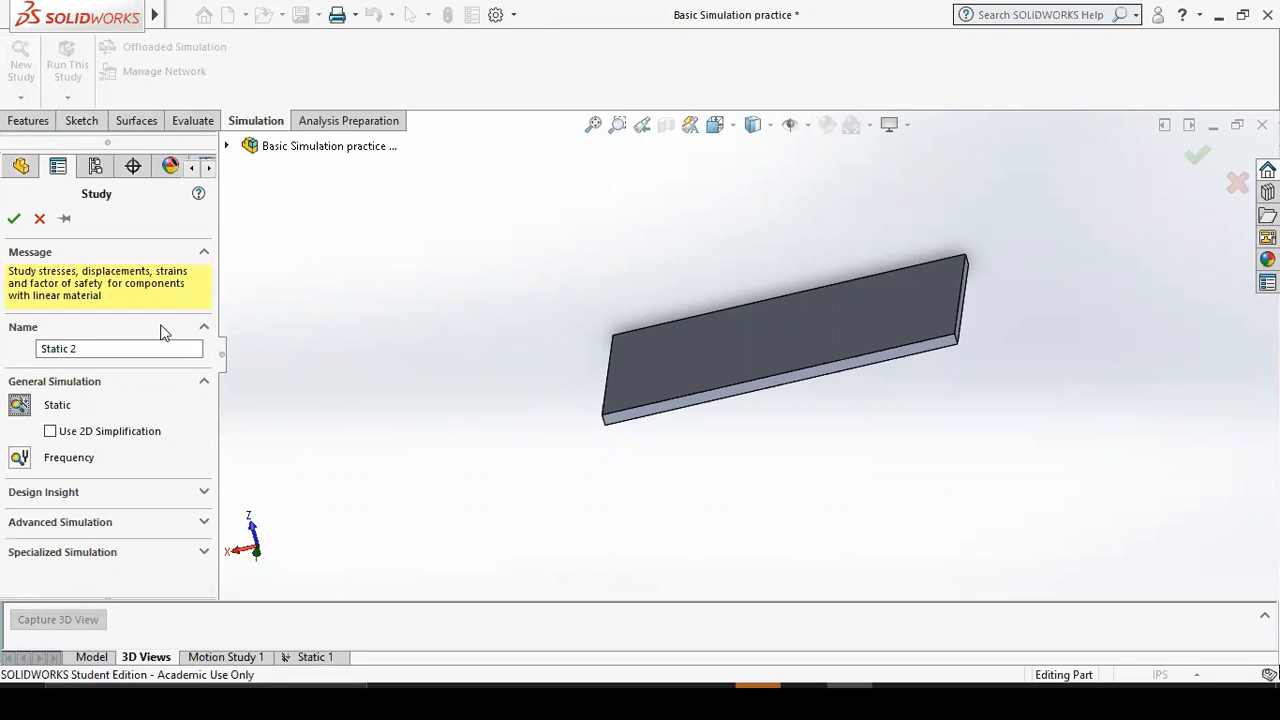
click(15, 221)
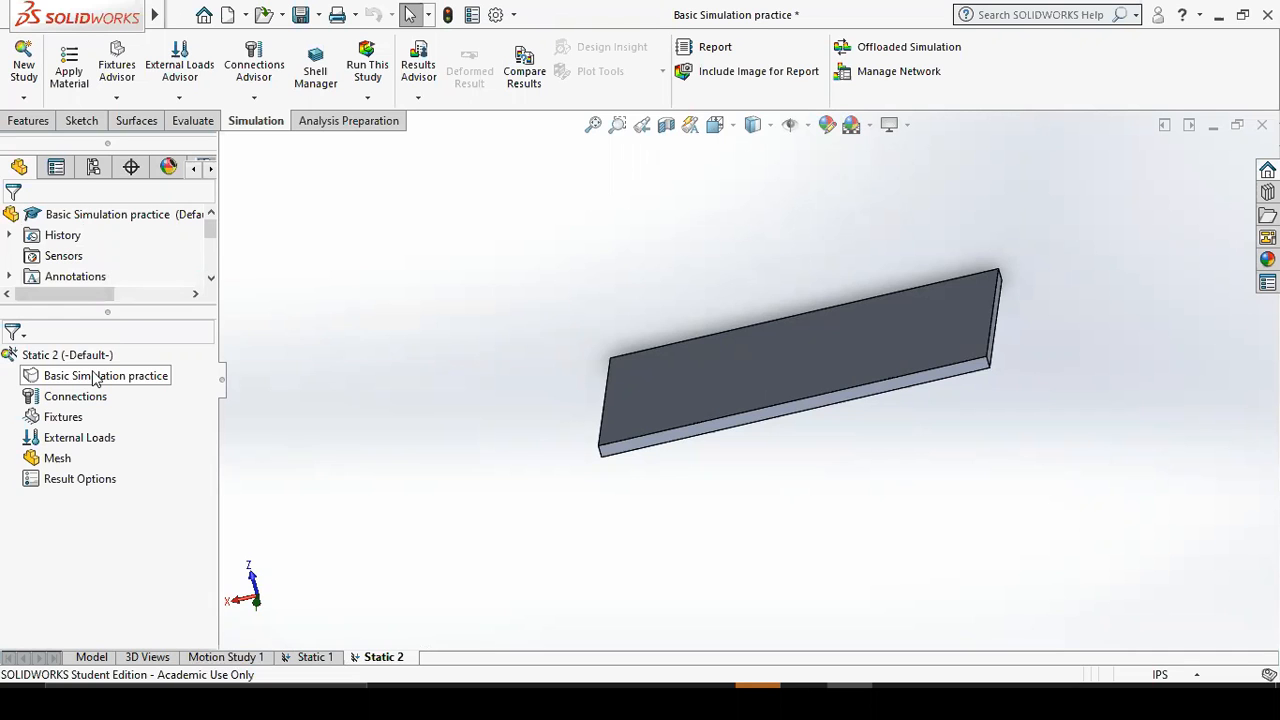
Apply the aluminium alloy 2024-T361 as the plate's material in the Static 2 study.
right_click(96, 378)
click(150, 28)
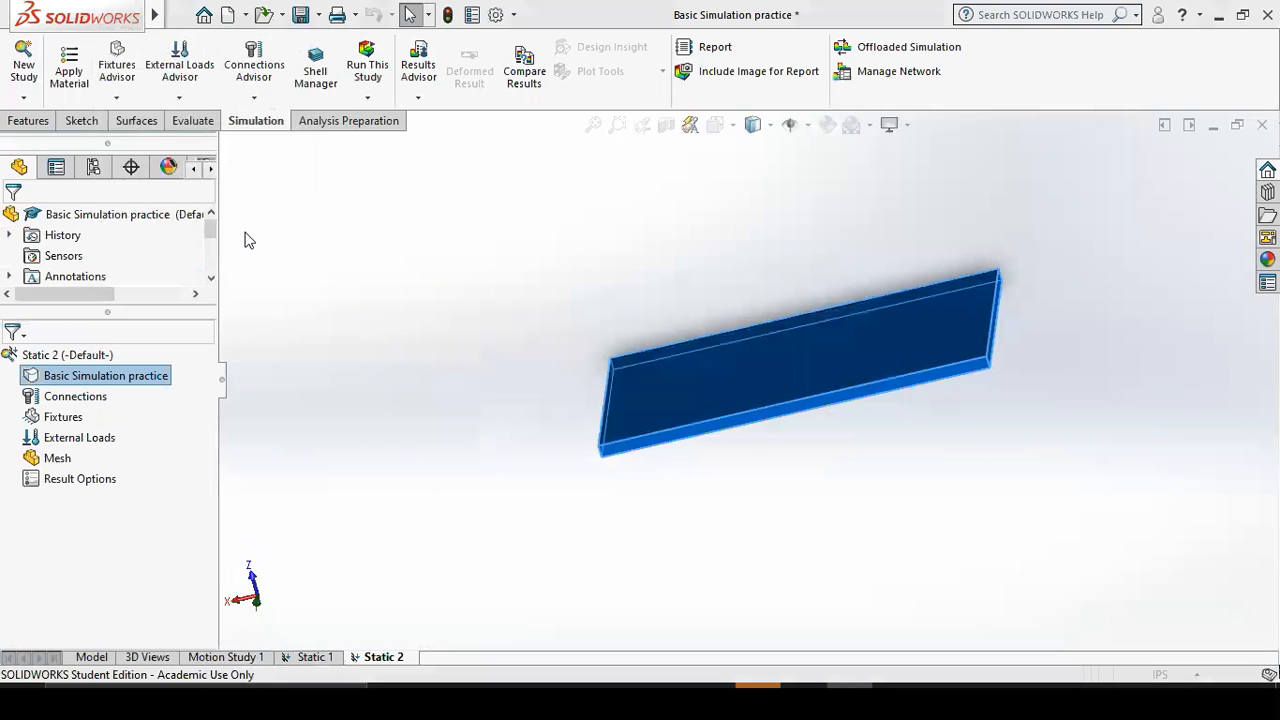
scroll(164, 411, down, 4)
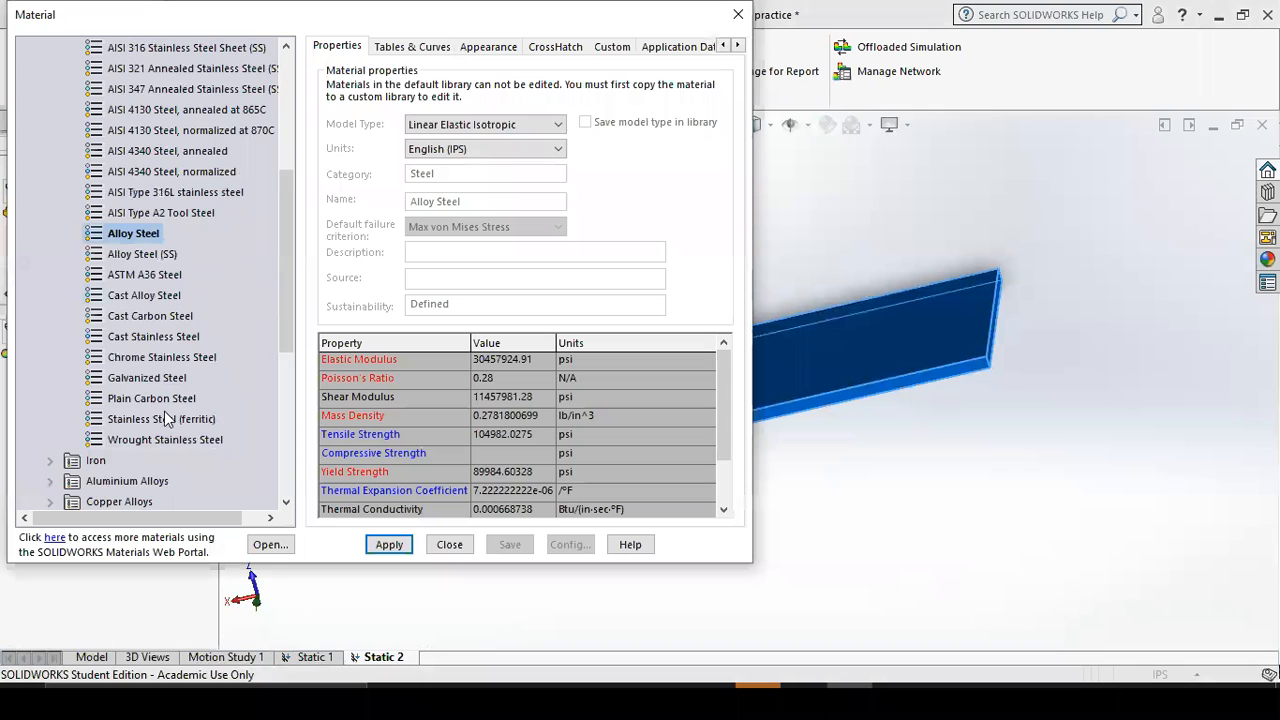
scroll(164, 411, down, 3)
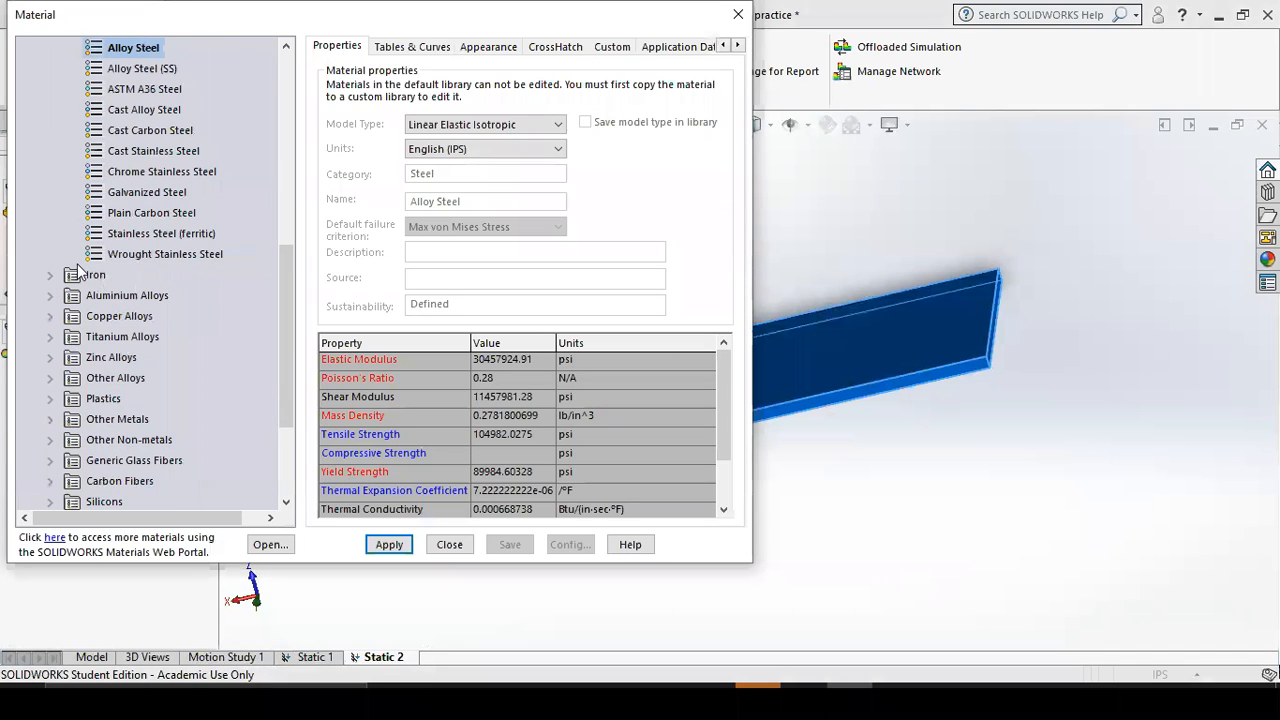
click(52, 297)
scroll(145, 450, down, 3)
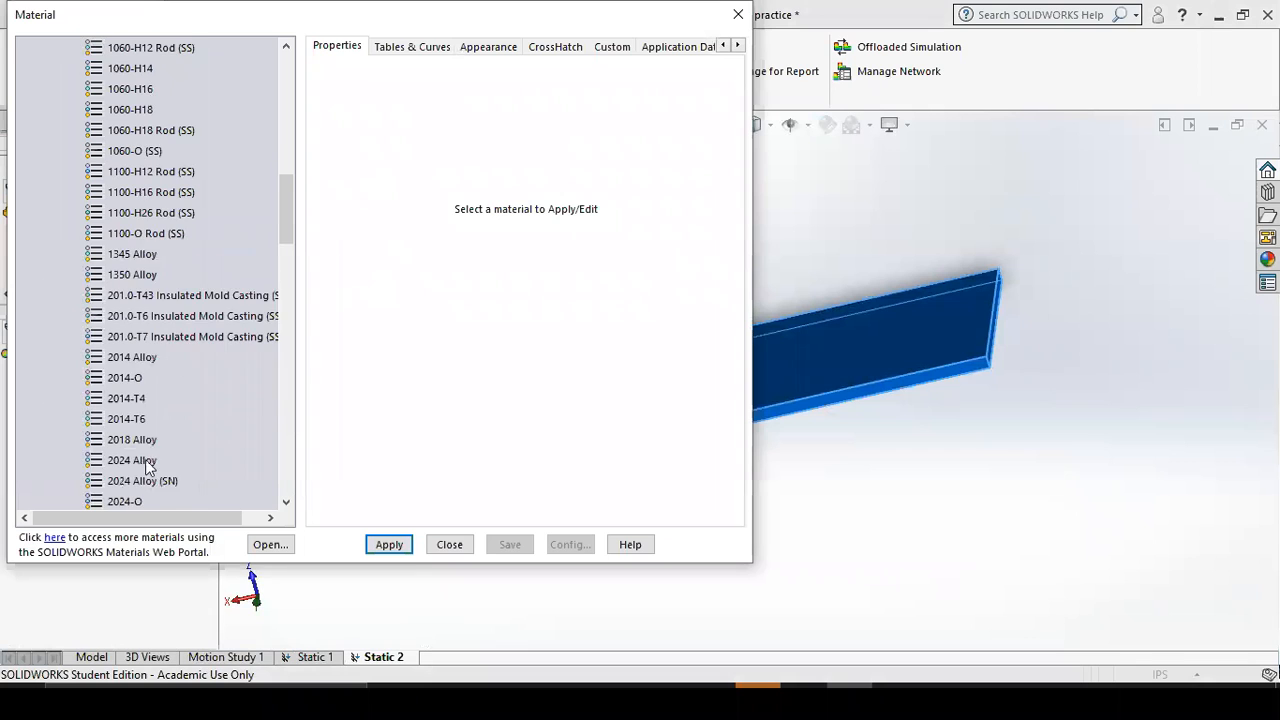
scroll(145, 428, down, 1)
click(134, 357)
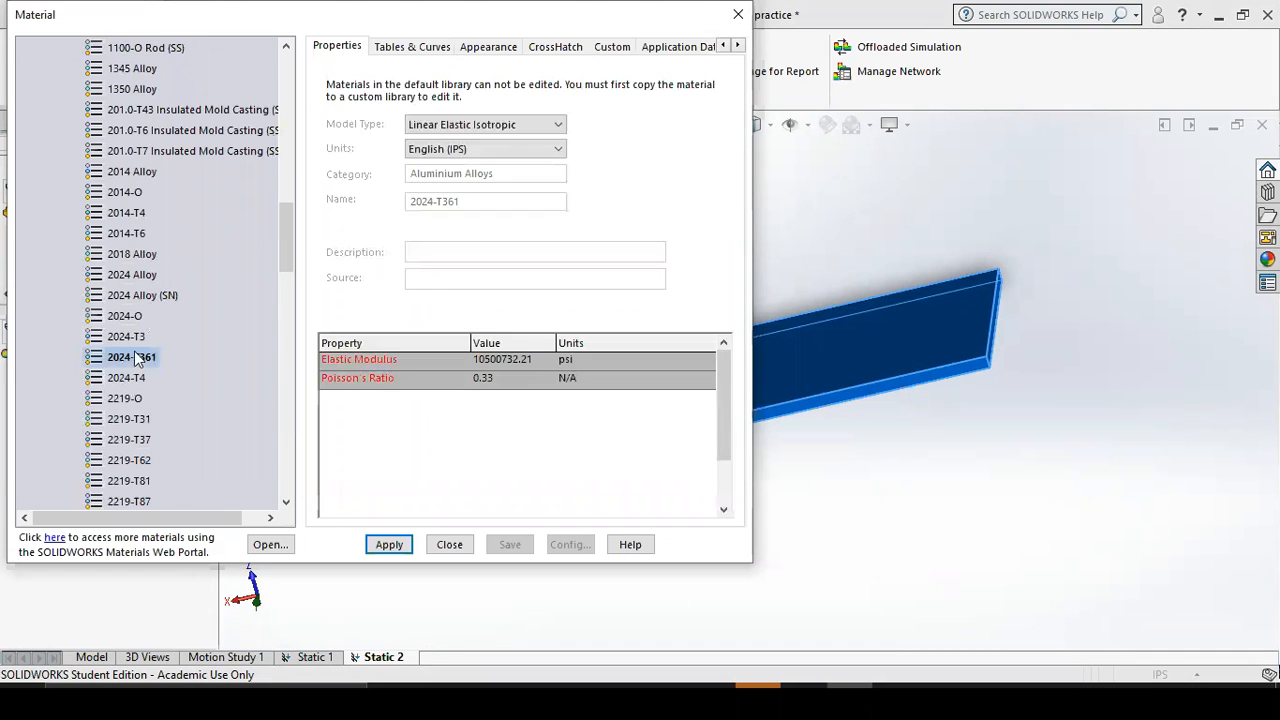
click(389, 546)
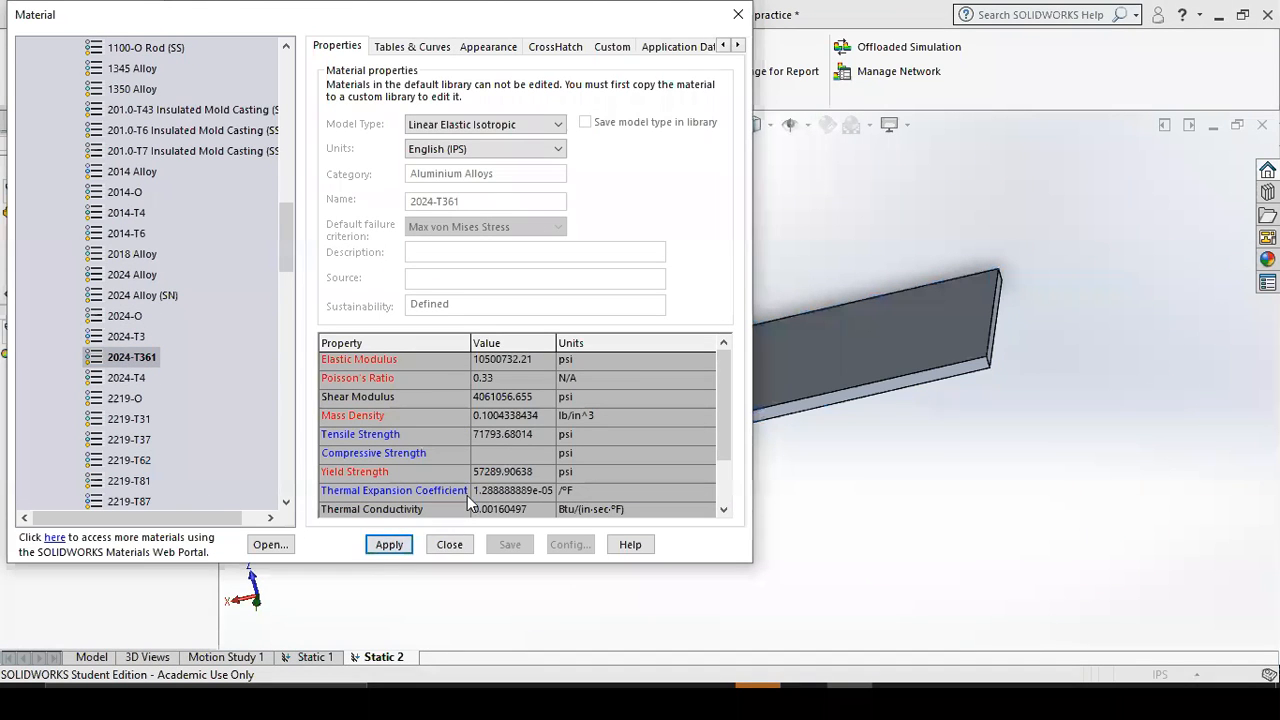
click(449, 545)
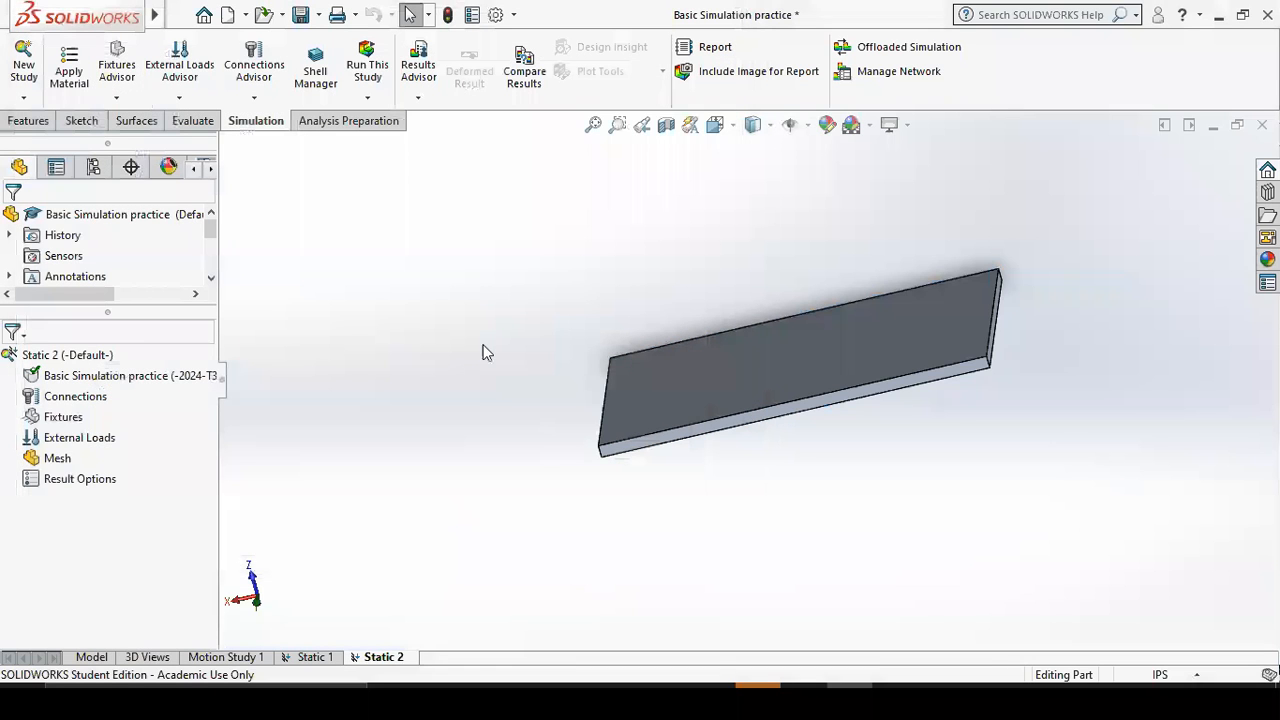
Open a new sketch on the plate's large flat face and orient the view normal to it.
middle_drag(506, 306, 533, 416)
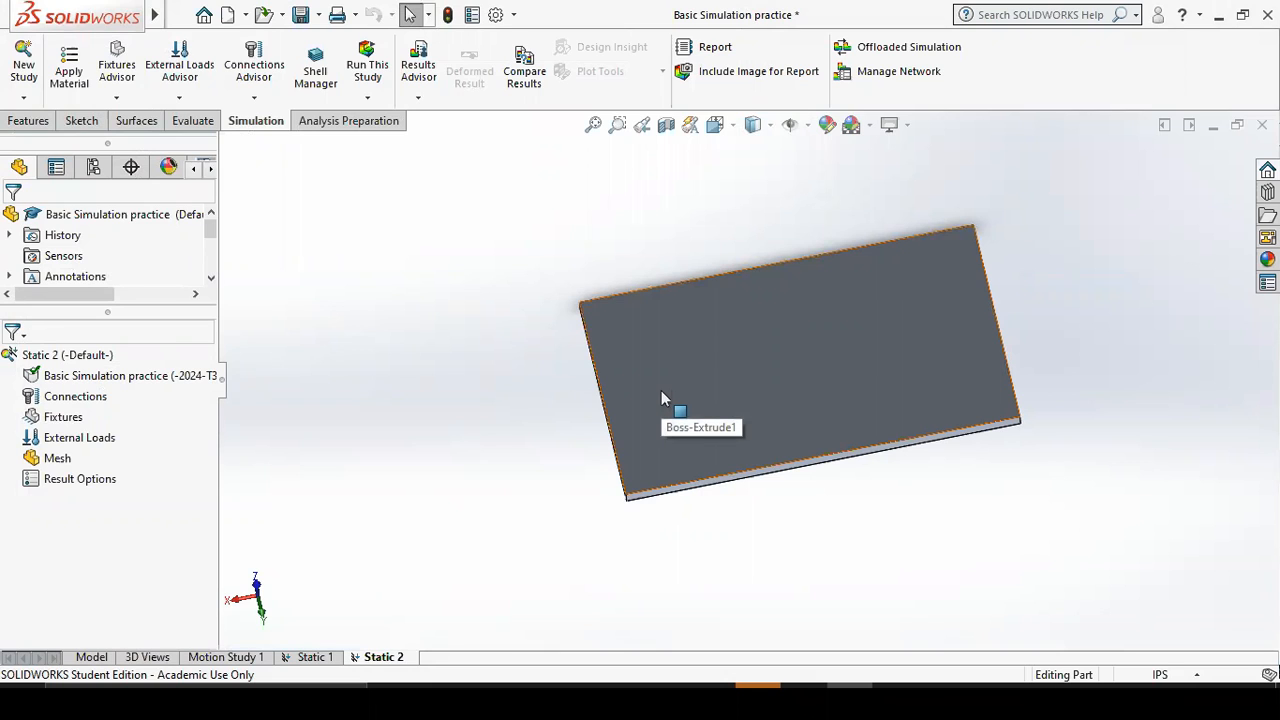
click(754, 378)
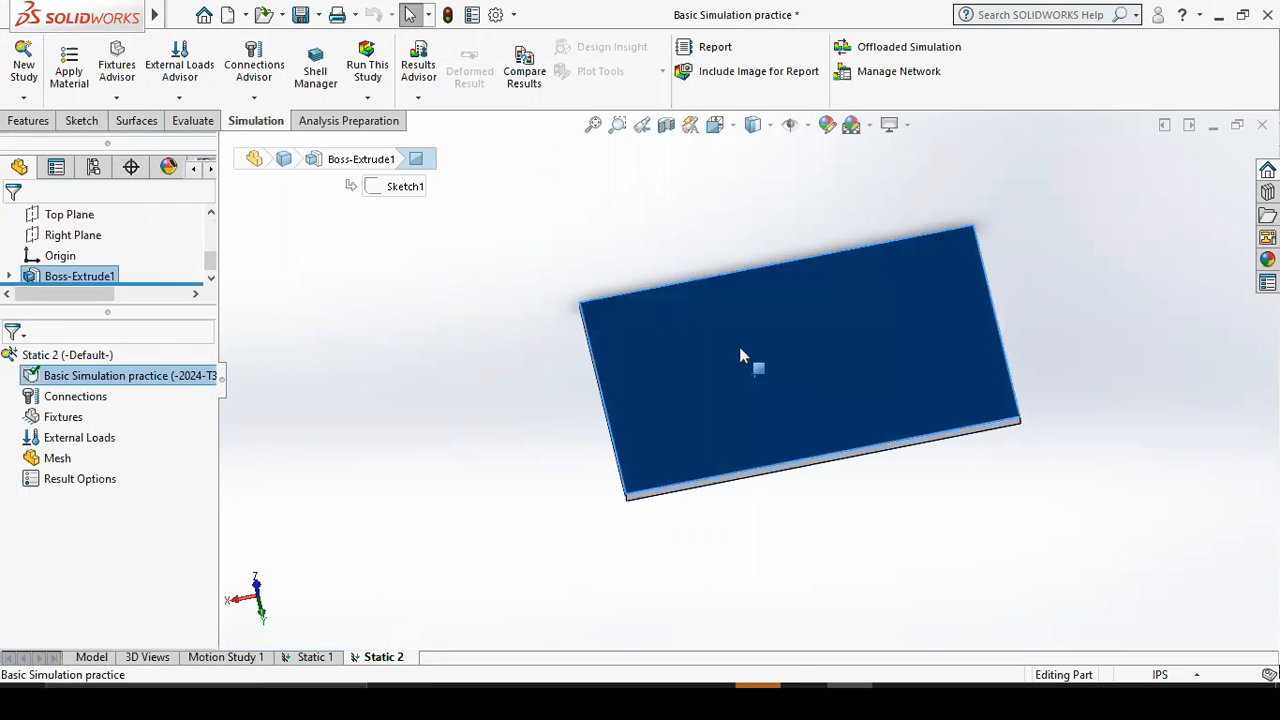
right_click(711, 357)
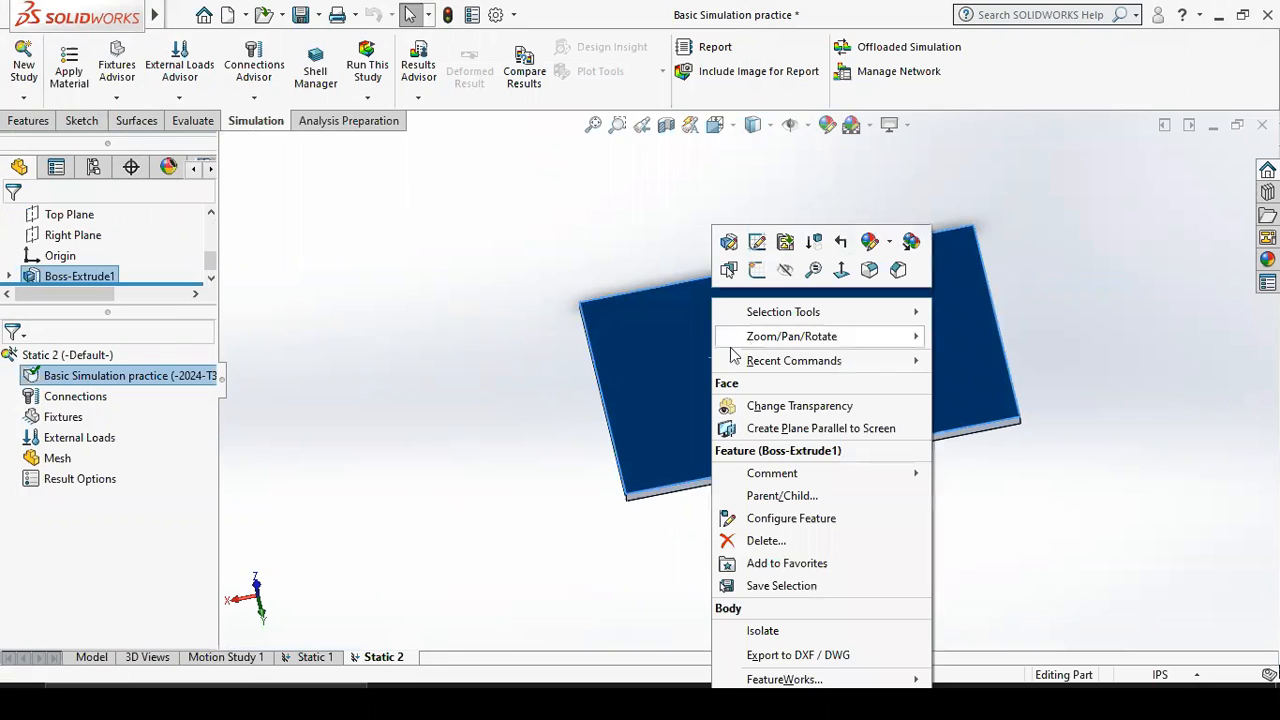
mouse_move(735, 340)
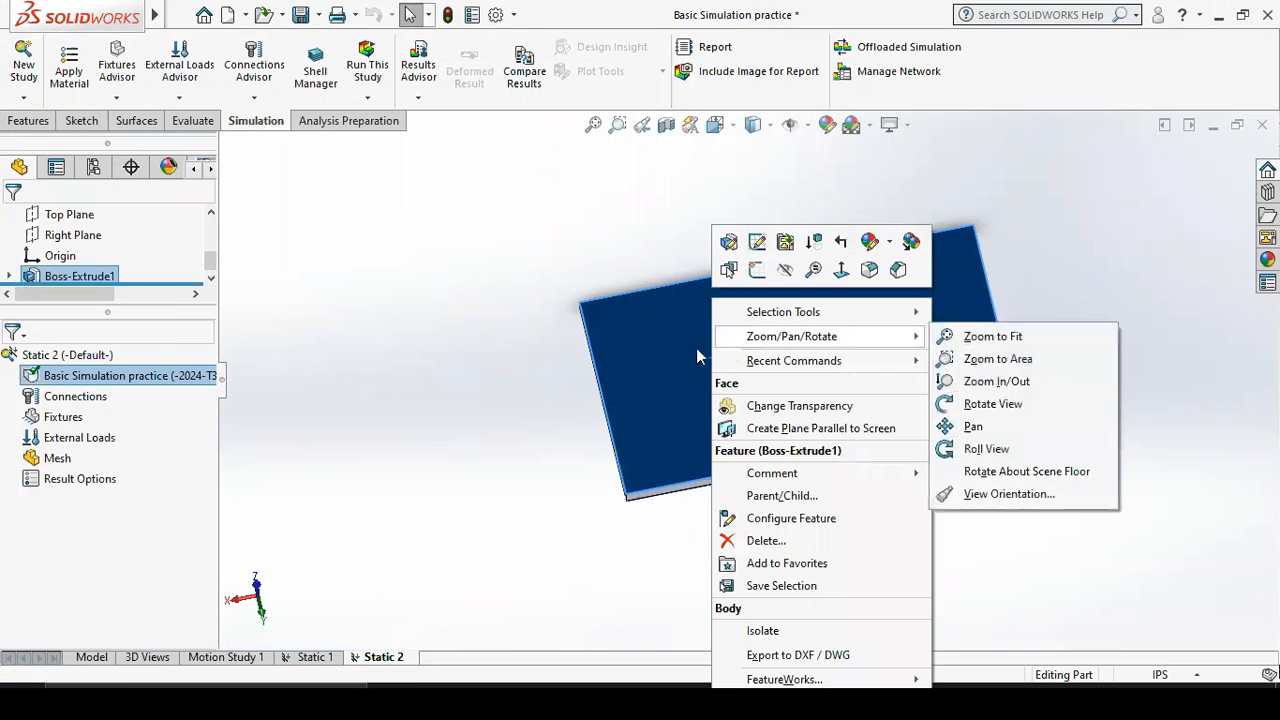
click(752, 252)
right_click(749, 357)
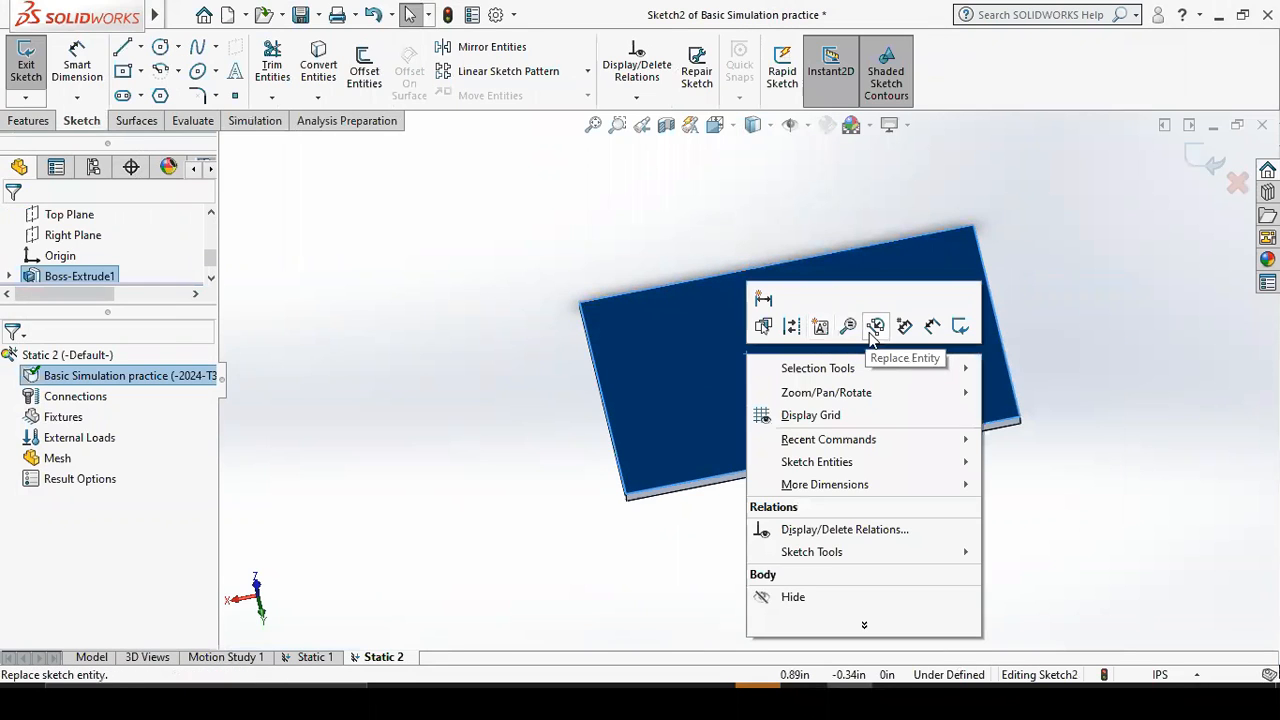
click(737, 127)
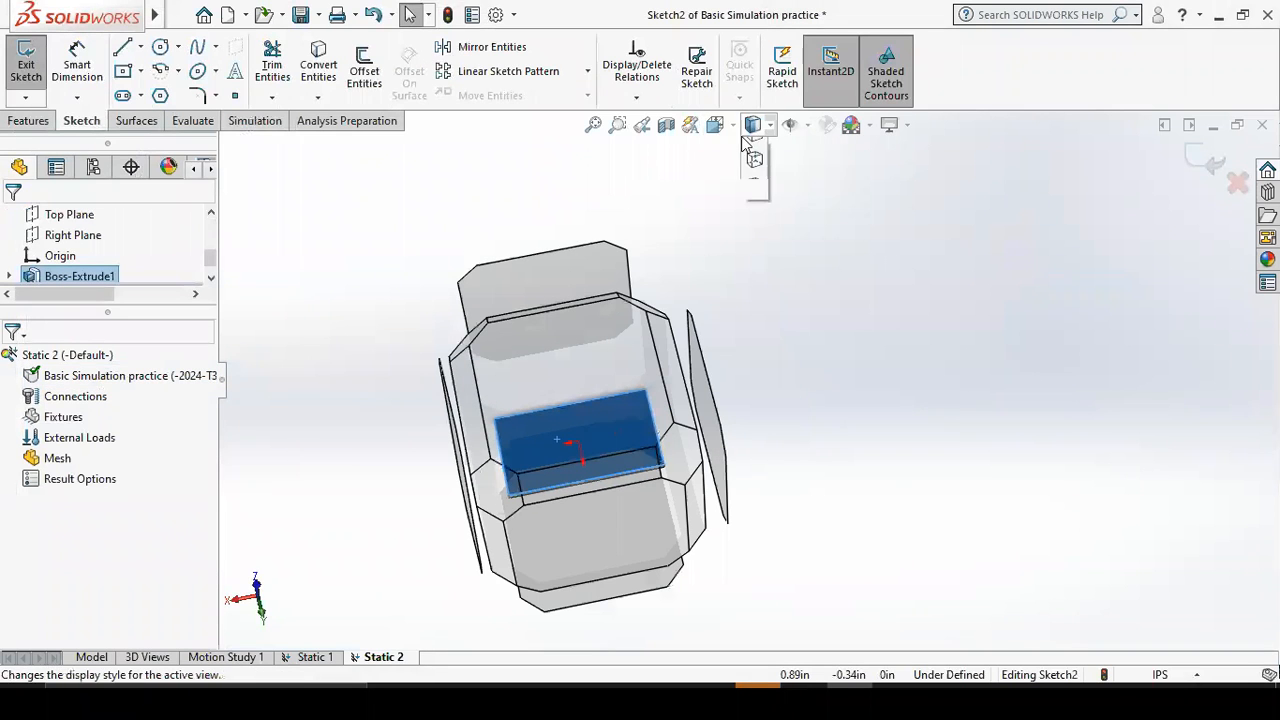
mouse_move(728, 131)
click(821, 228)
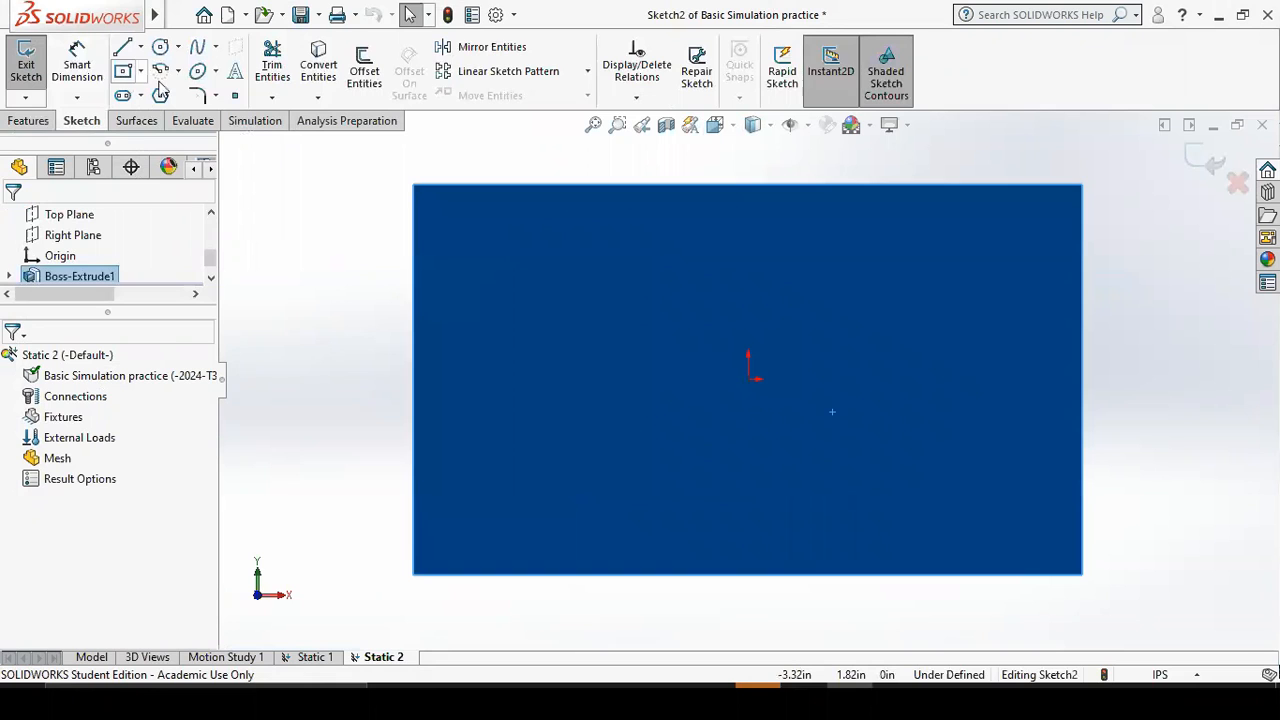
Sketch a circle on the plate face, centred at about X -1.33 in, Y 0.95 in, in the upper-left part of the plate.
click(180, 55)
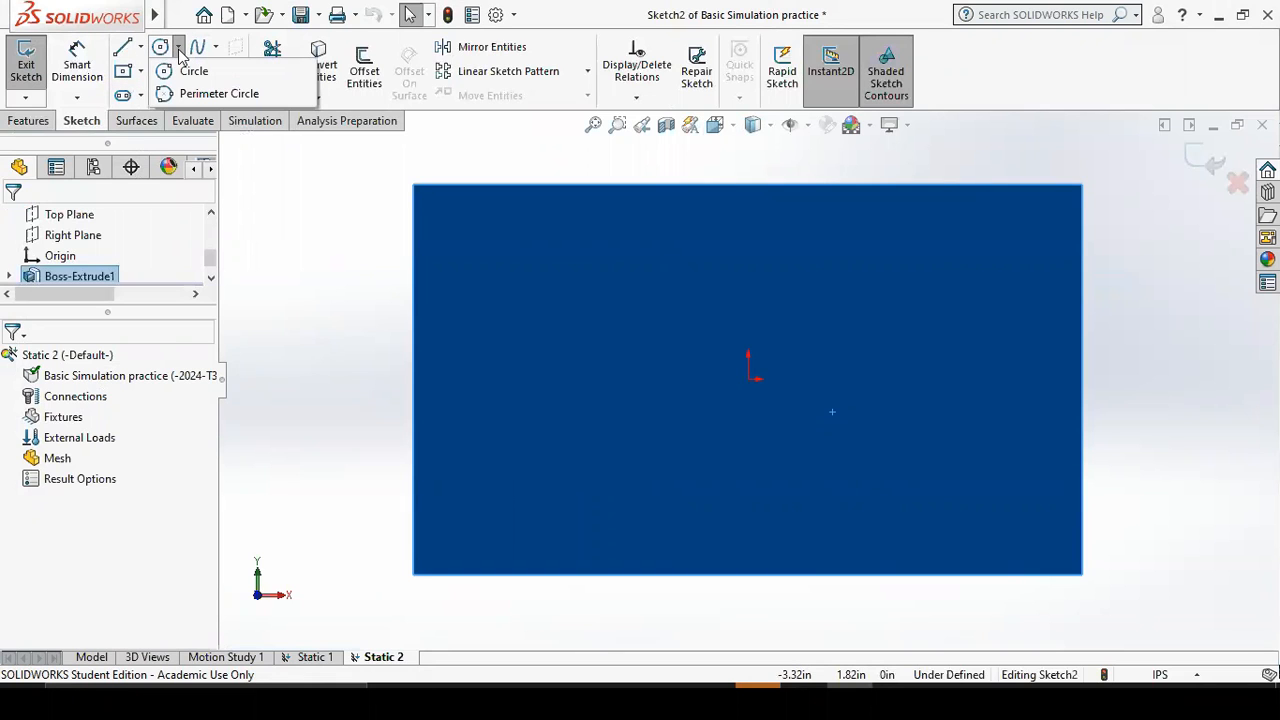
click(188, 69)
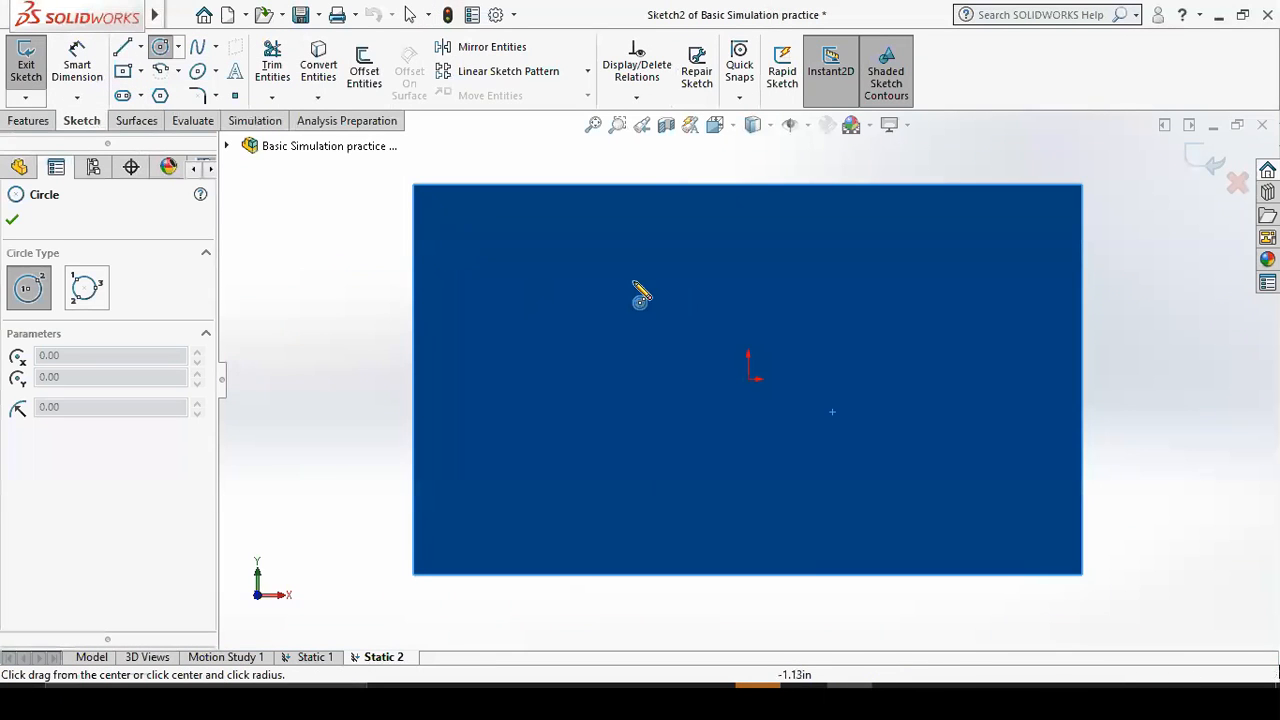
click(619, 288)
click(537, 288)
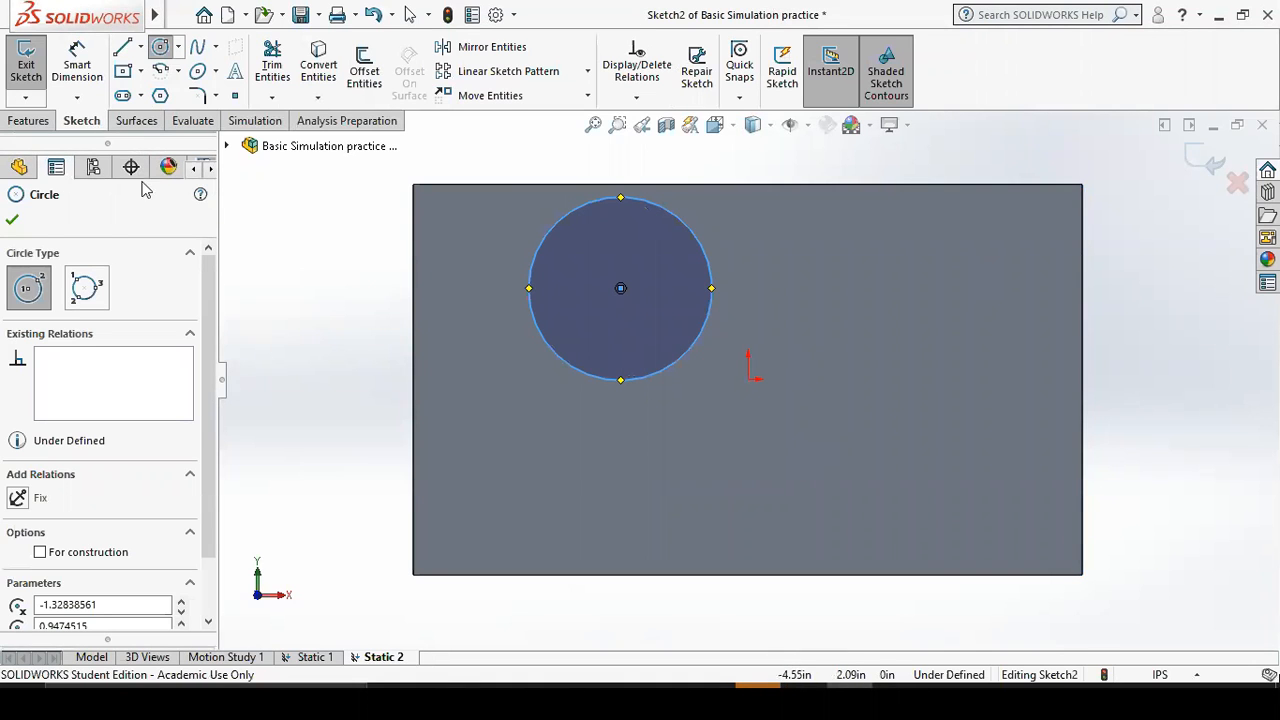
click(13, 220)
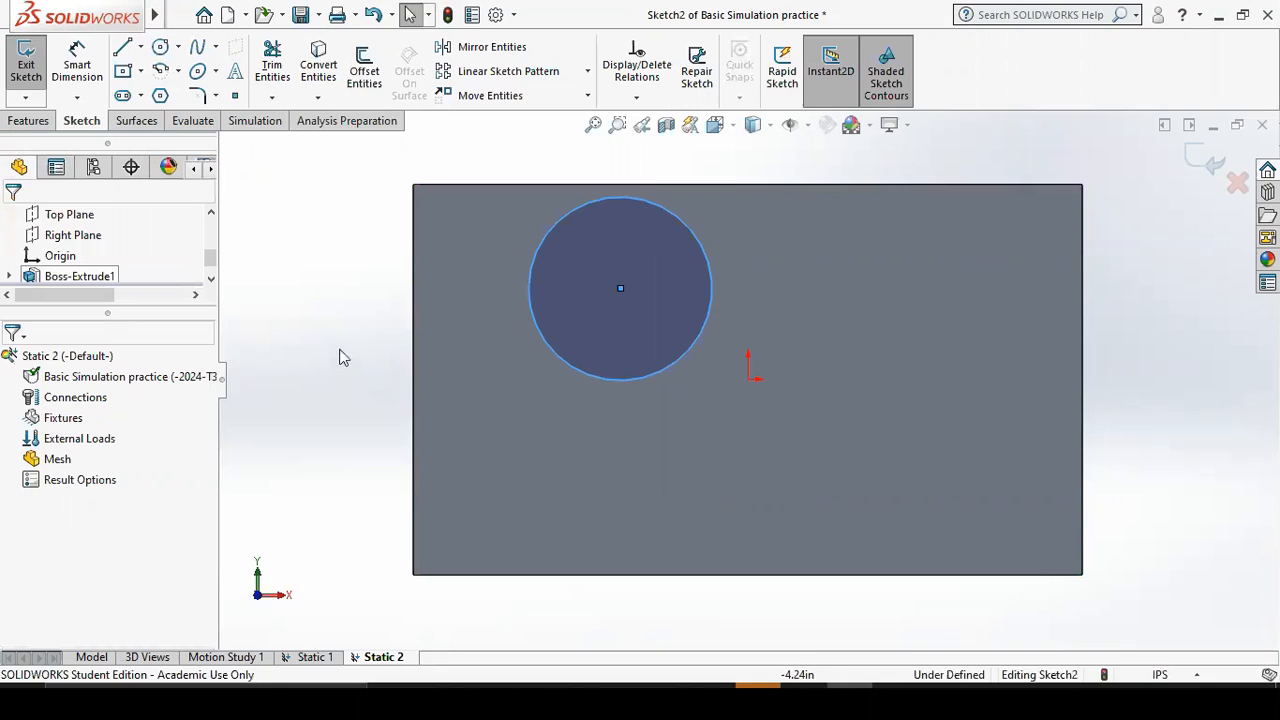
Exit the sketch and split the plate's large face by projecting the circle onto it with a Split Line.
middle_drag(350, 347, 360, 205)
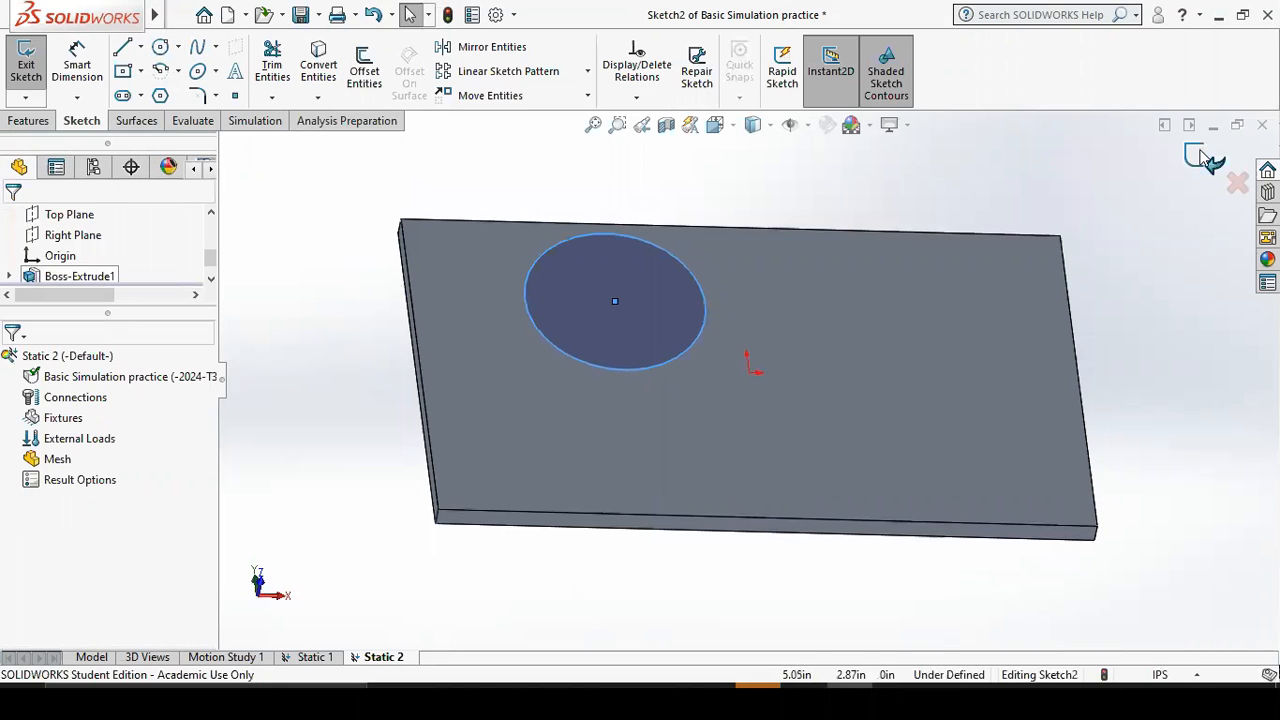
click(28, 120)
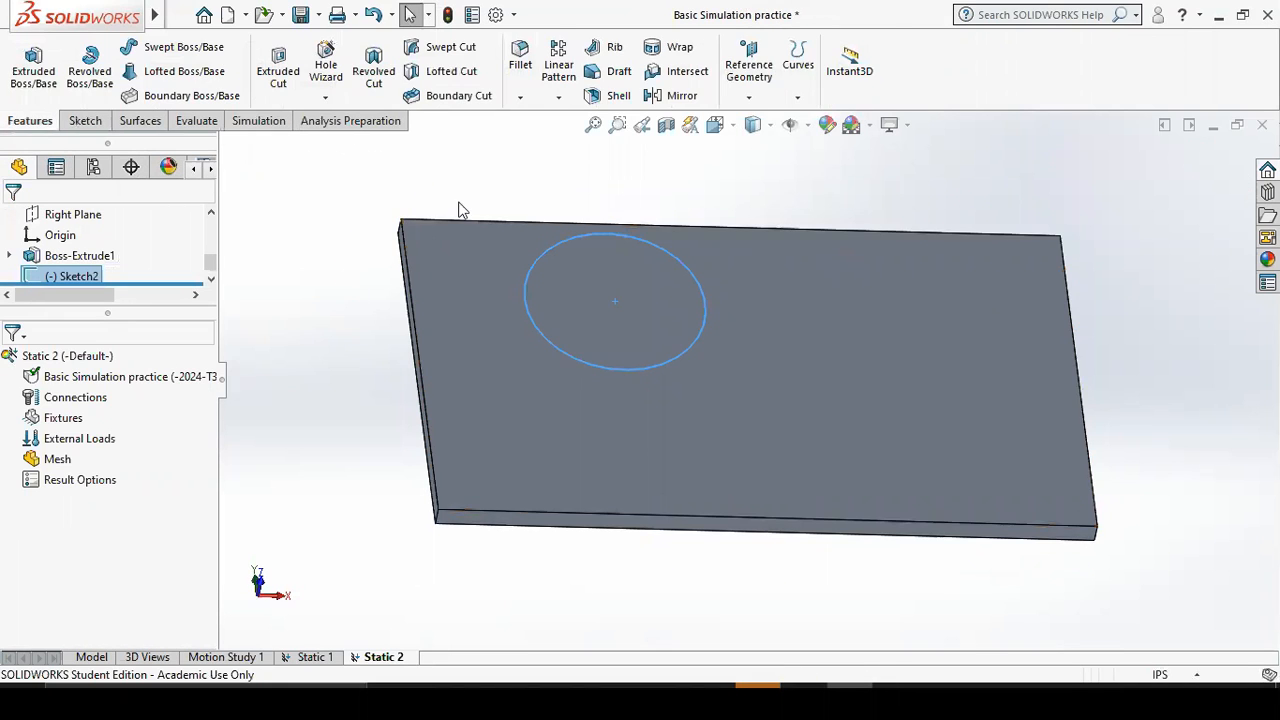
click(799, 101)
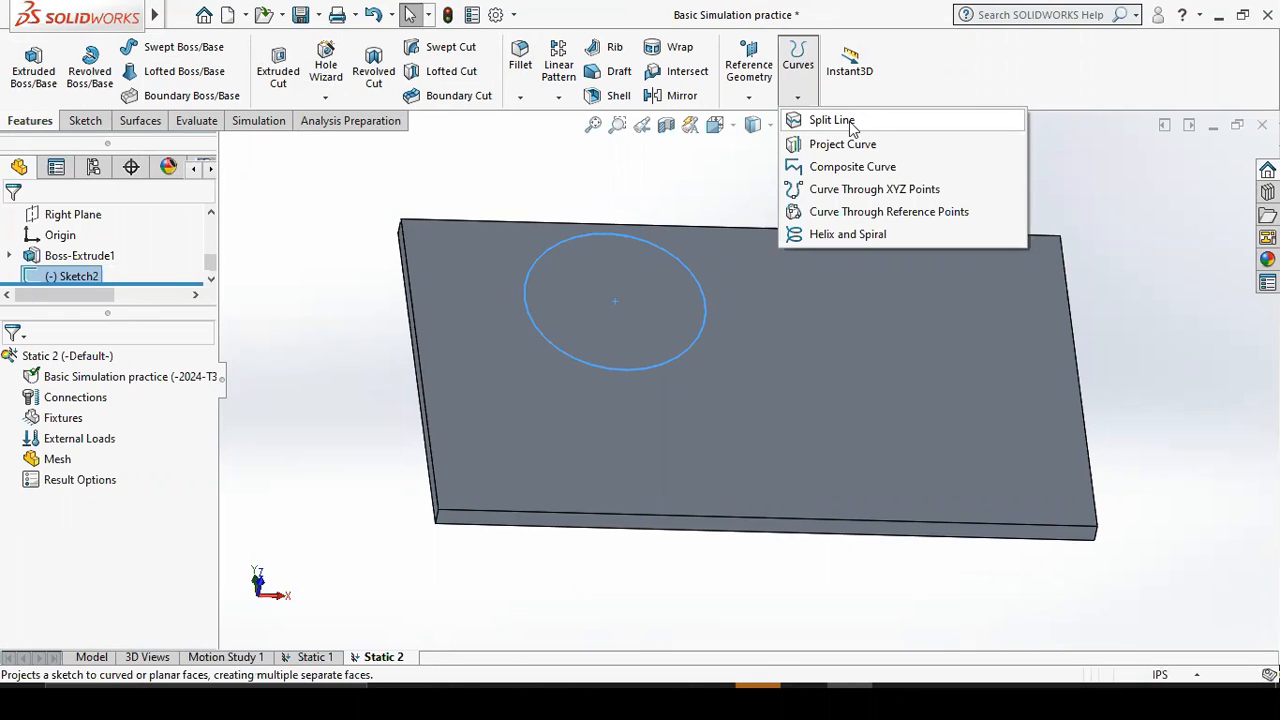
click(831, 120)
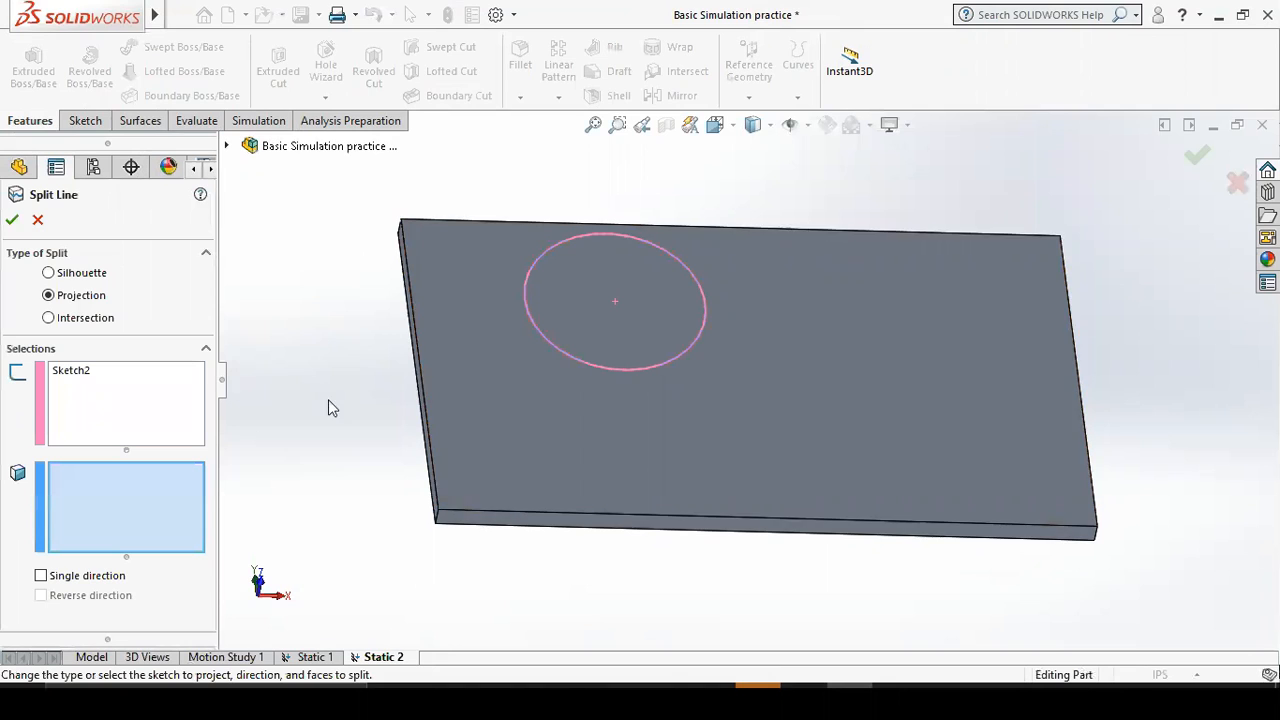
click(455, 342)
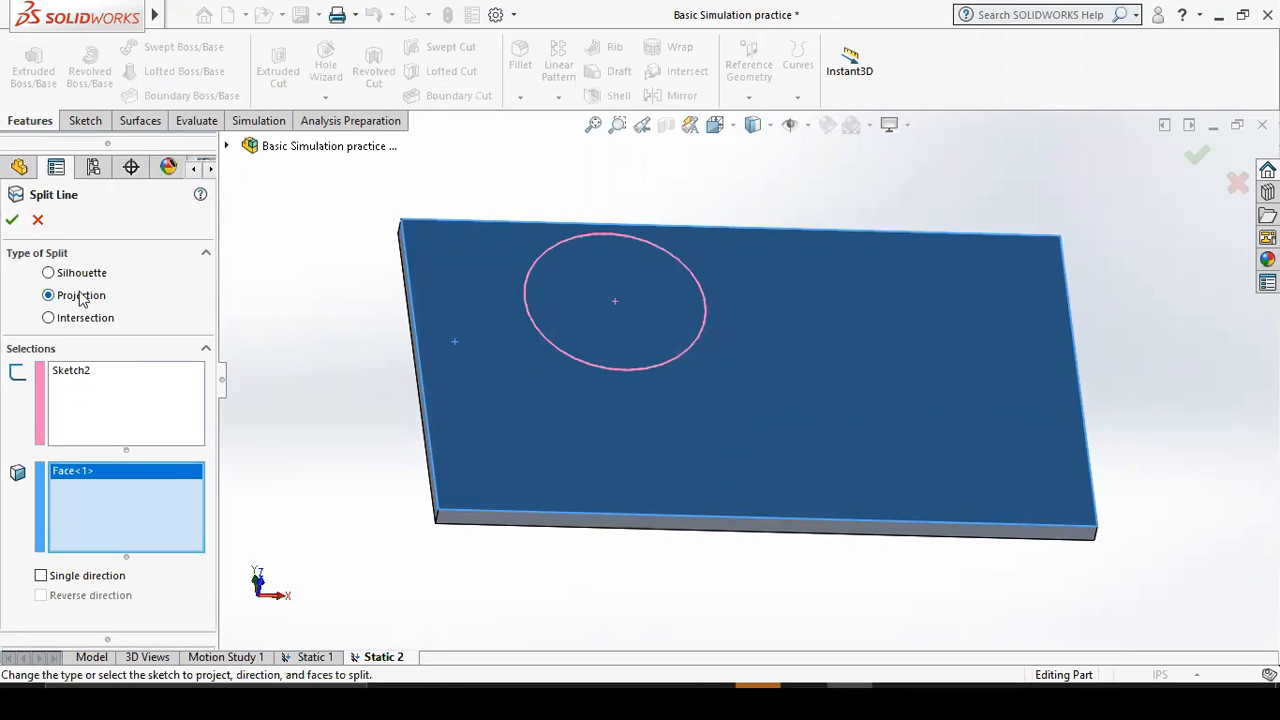
click(12, 219)
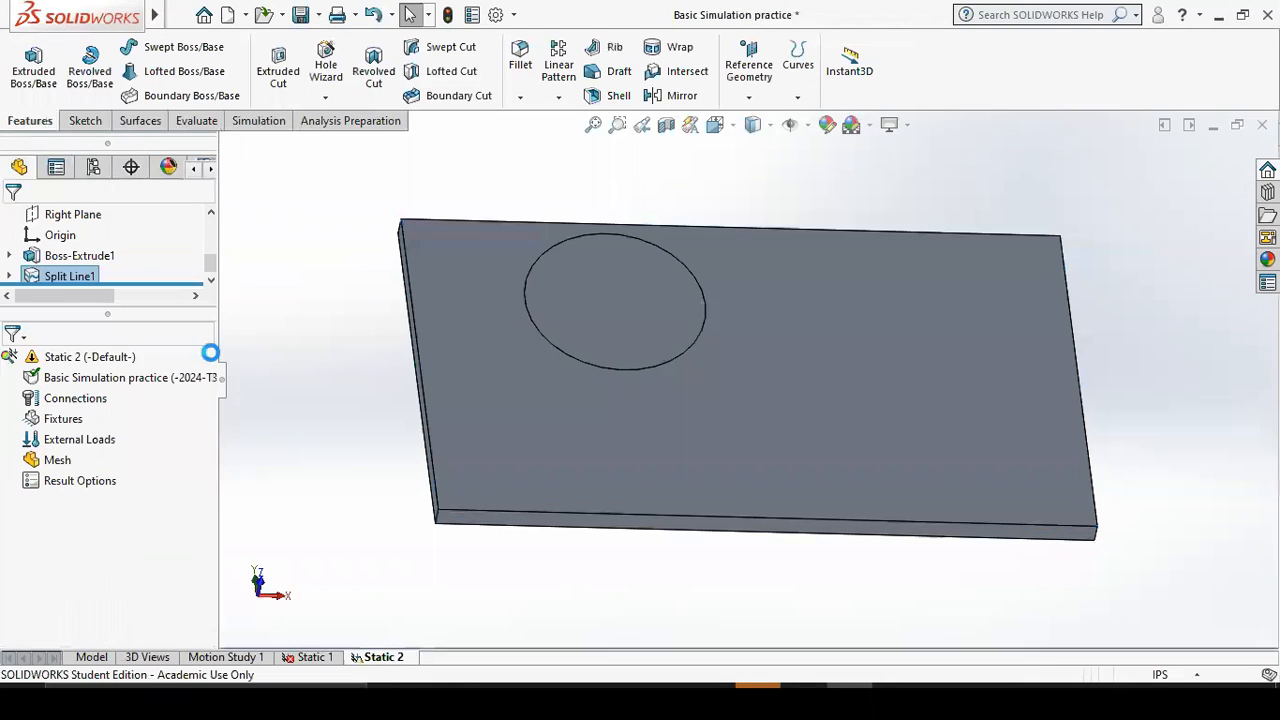
key(ctrl+s)
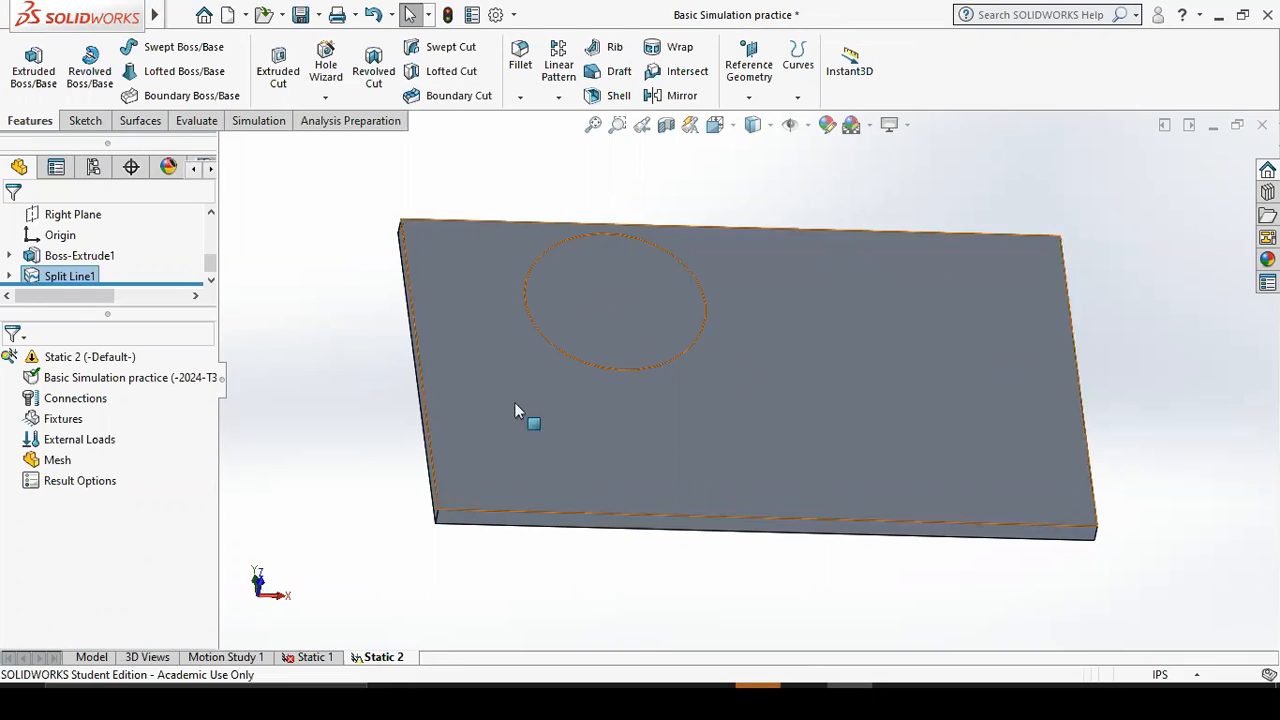
Add a Fixed Geometry fixture to the plate's short side face nearest the circle.
right_click(70, 428)
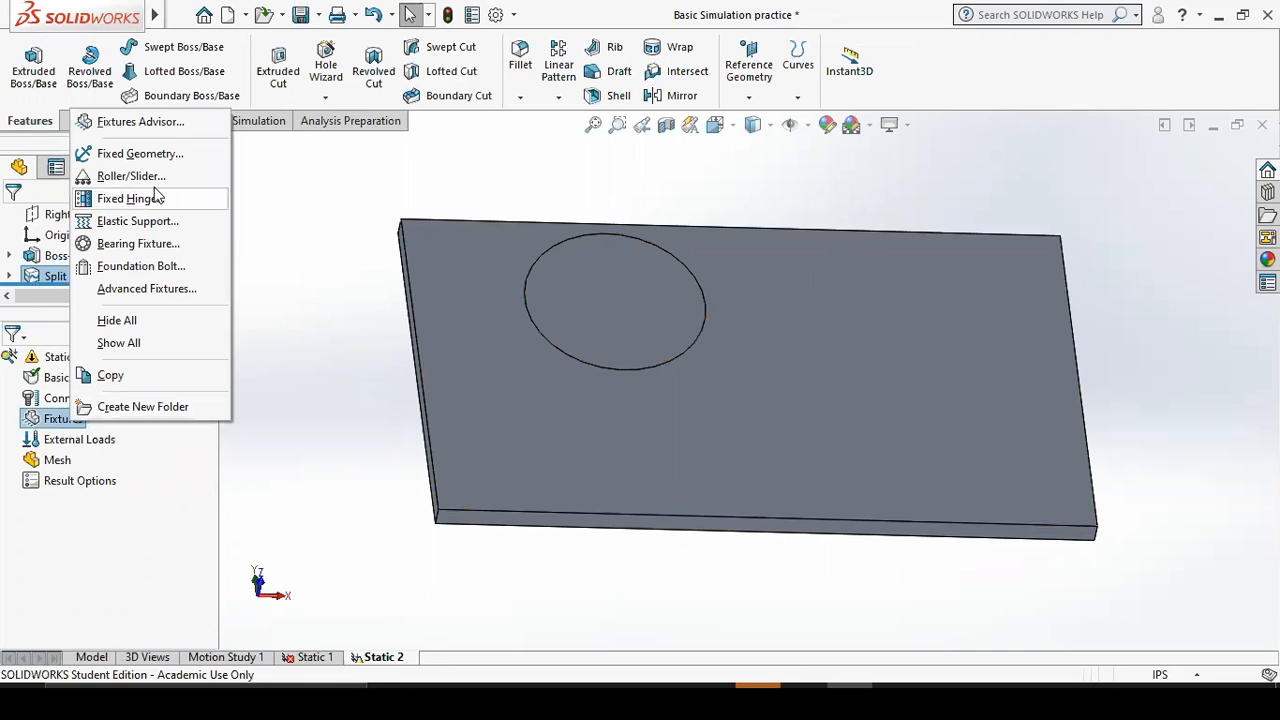
click(130, 153)
middle_drag(320, 464, 400, 430)
click(505, 352)
click(505, 352)
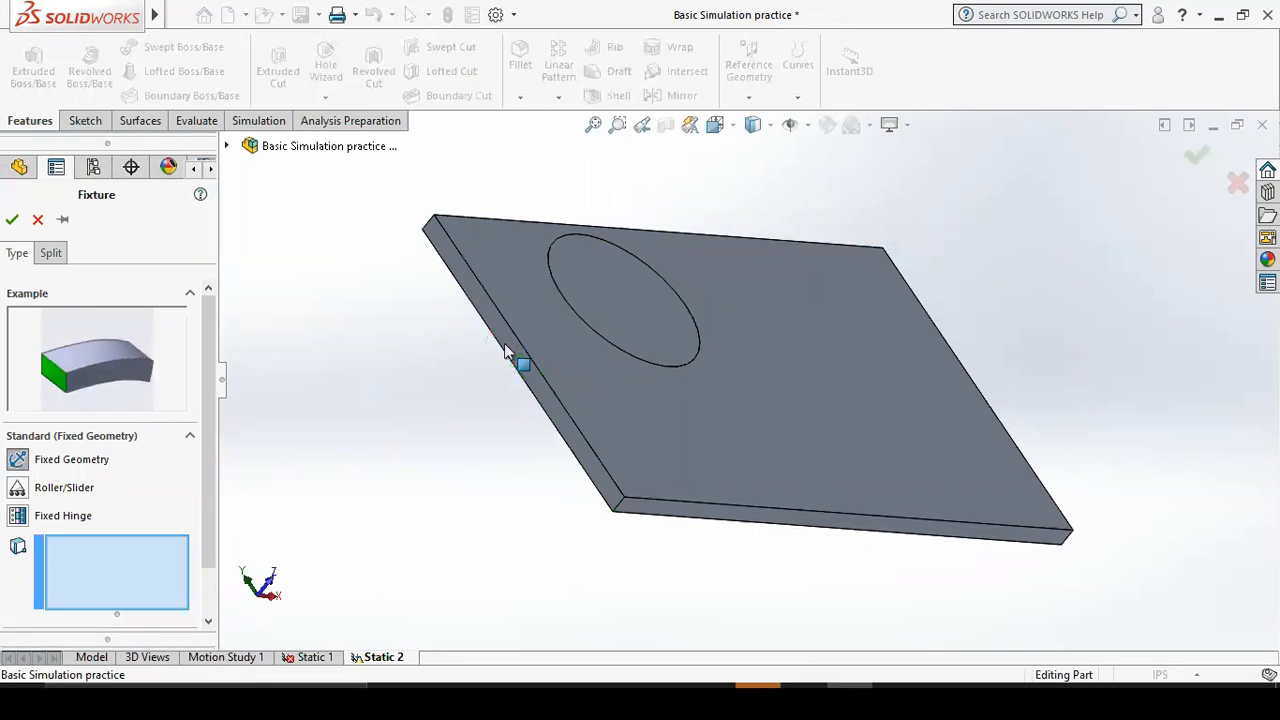
middle_drag(480, 523, 417, 452)
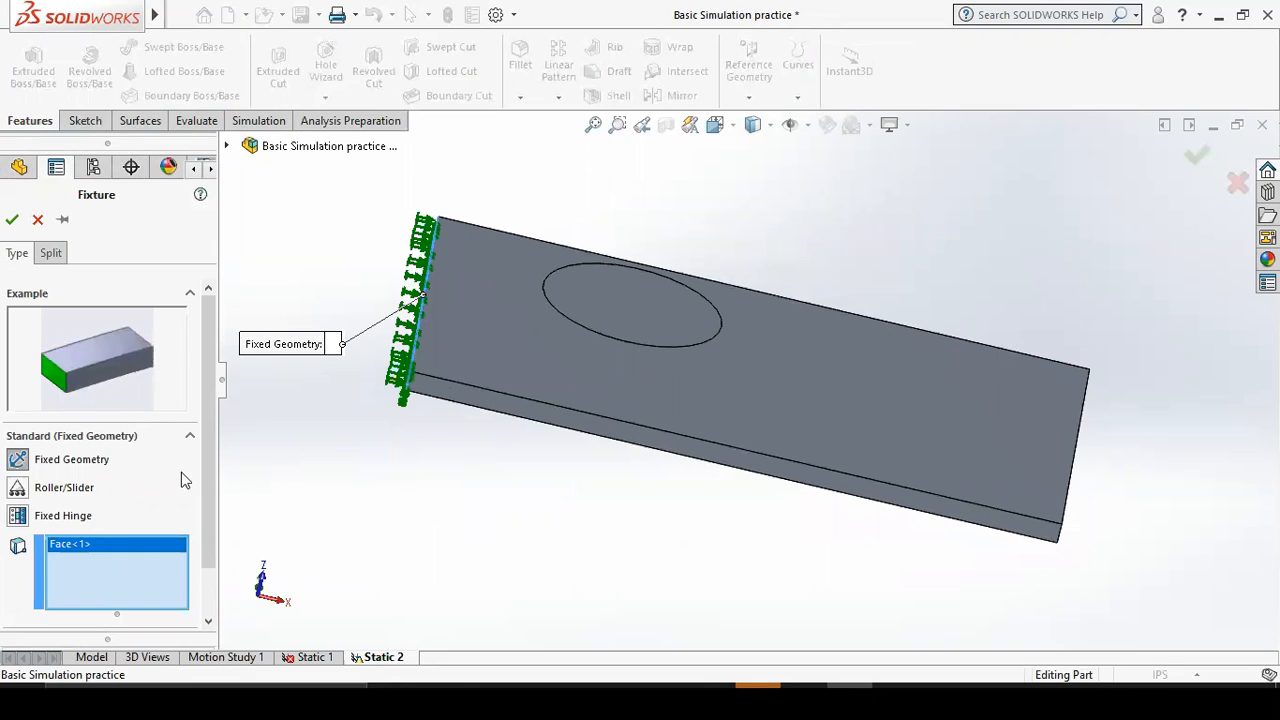
click(12, 219)
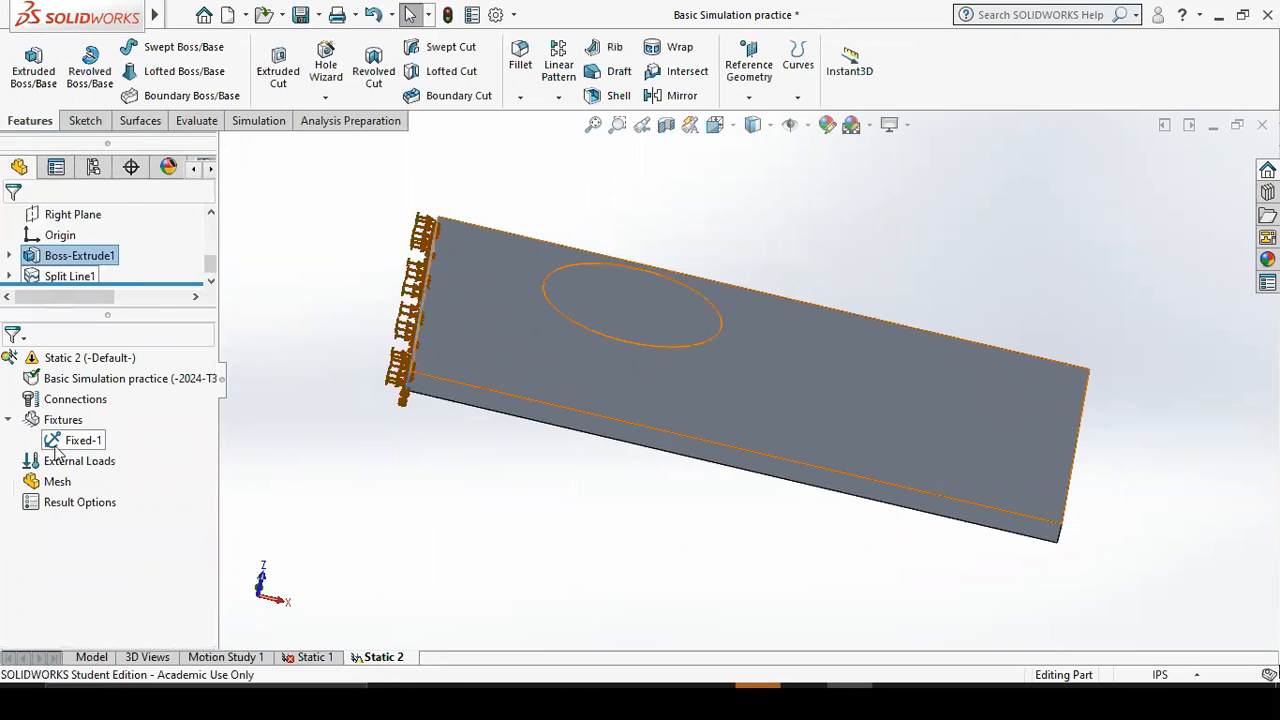
Start a normal force load of 1 lbf on the circular split face of the plate.
right_click(79, 461)
click(93, 59)
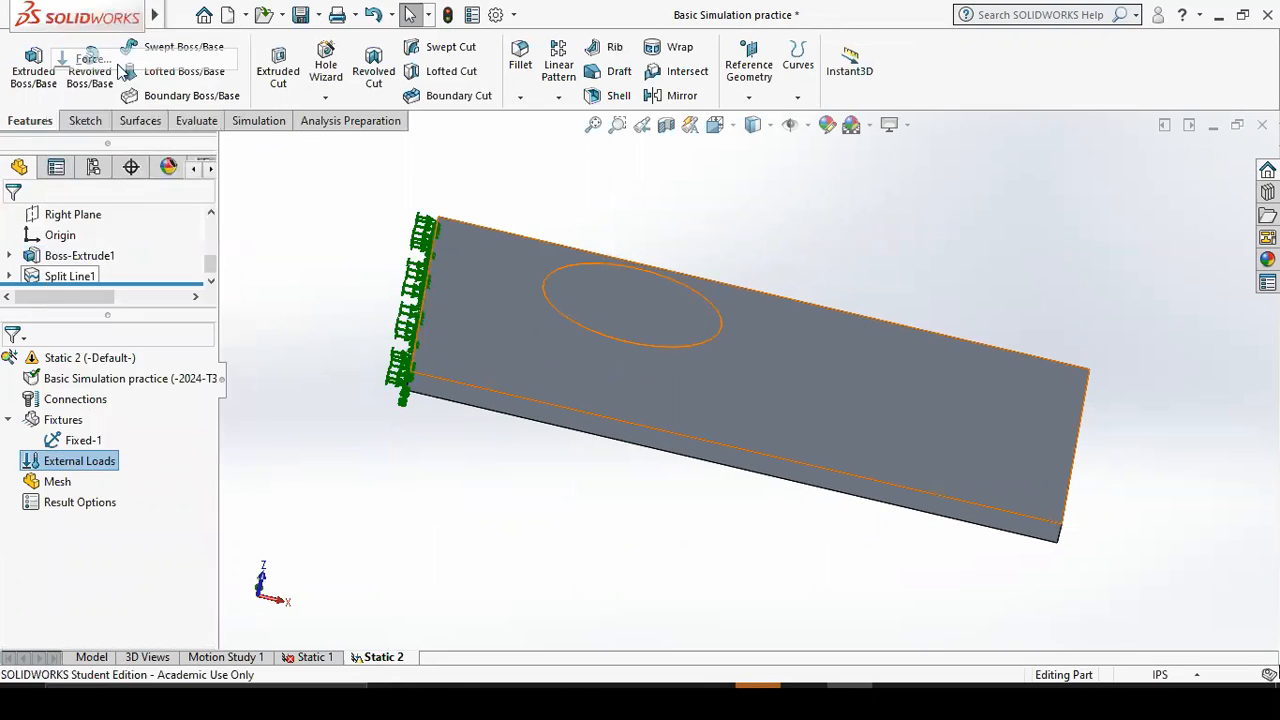
middle_drag(494, 604, 591, 444)
click(641, 287)
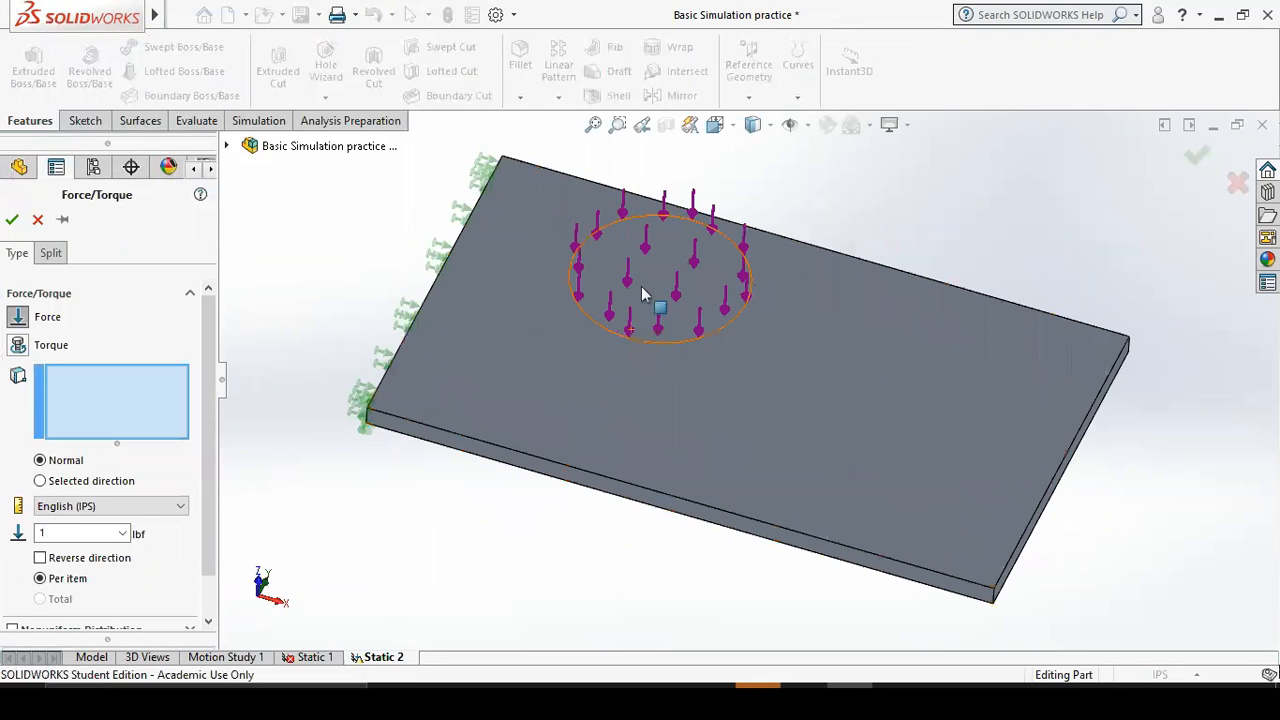
click(643, 292)
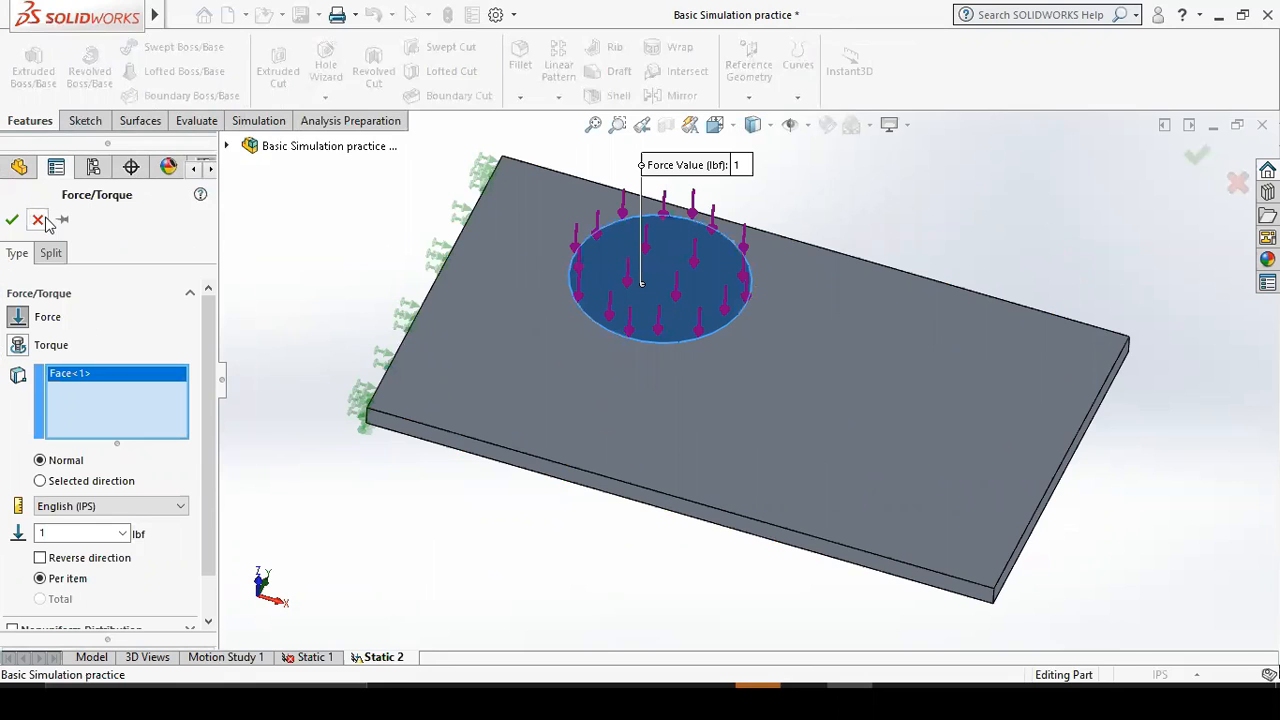
right_click(104, 380)
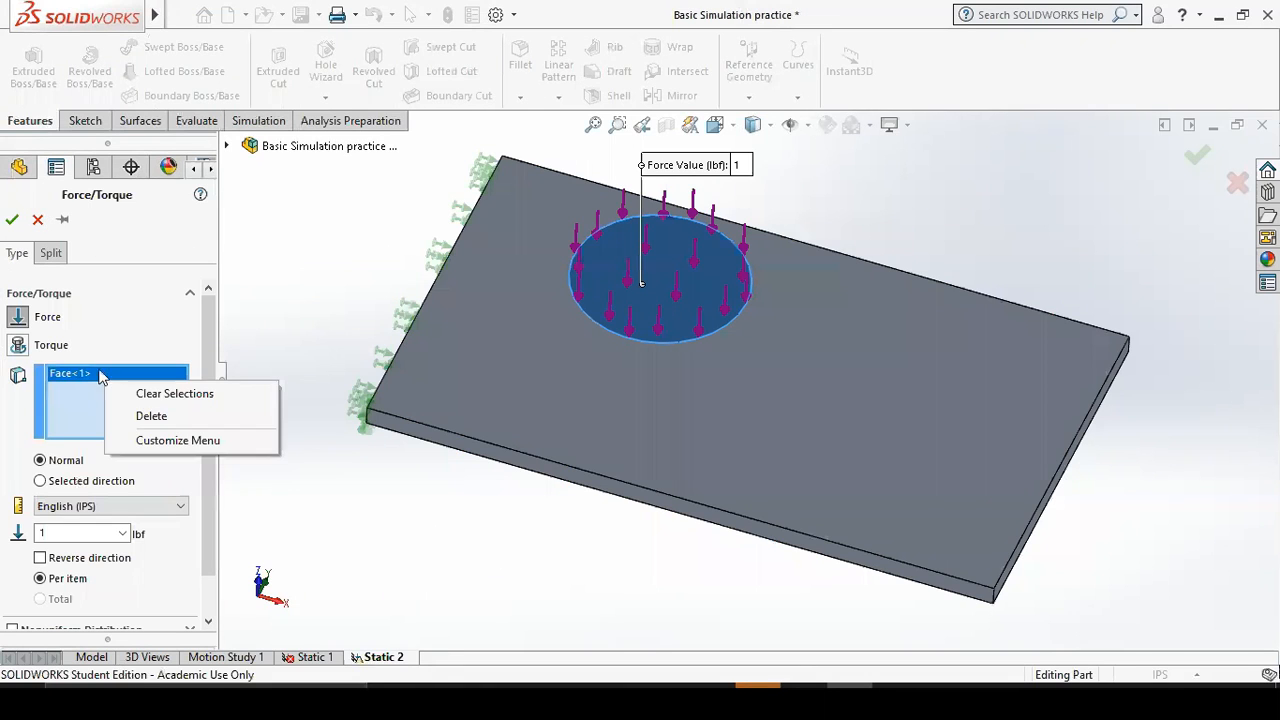
click(146, 416)
click(555, 344)
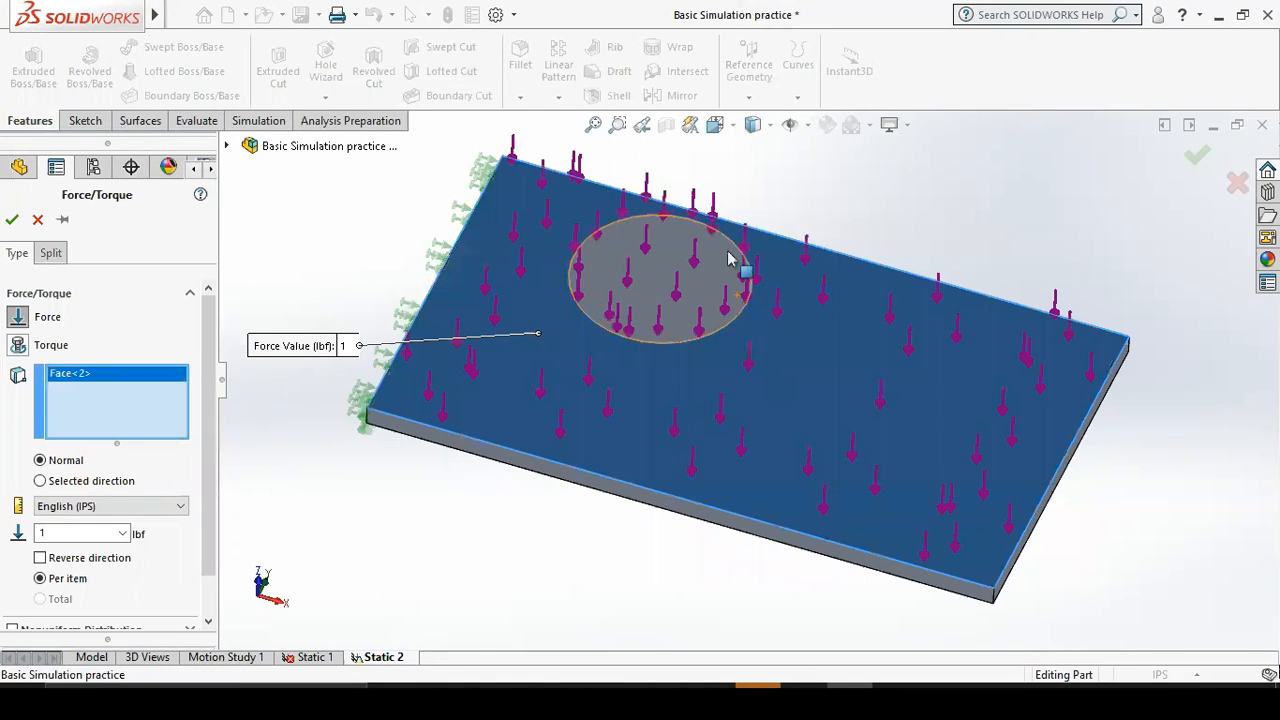
middle_drag(1030, 210, 1055, 201)
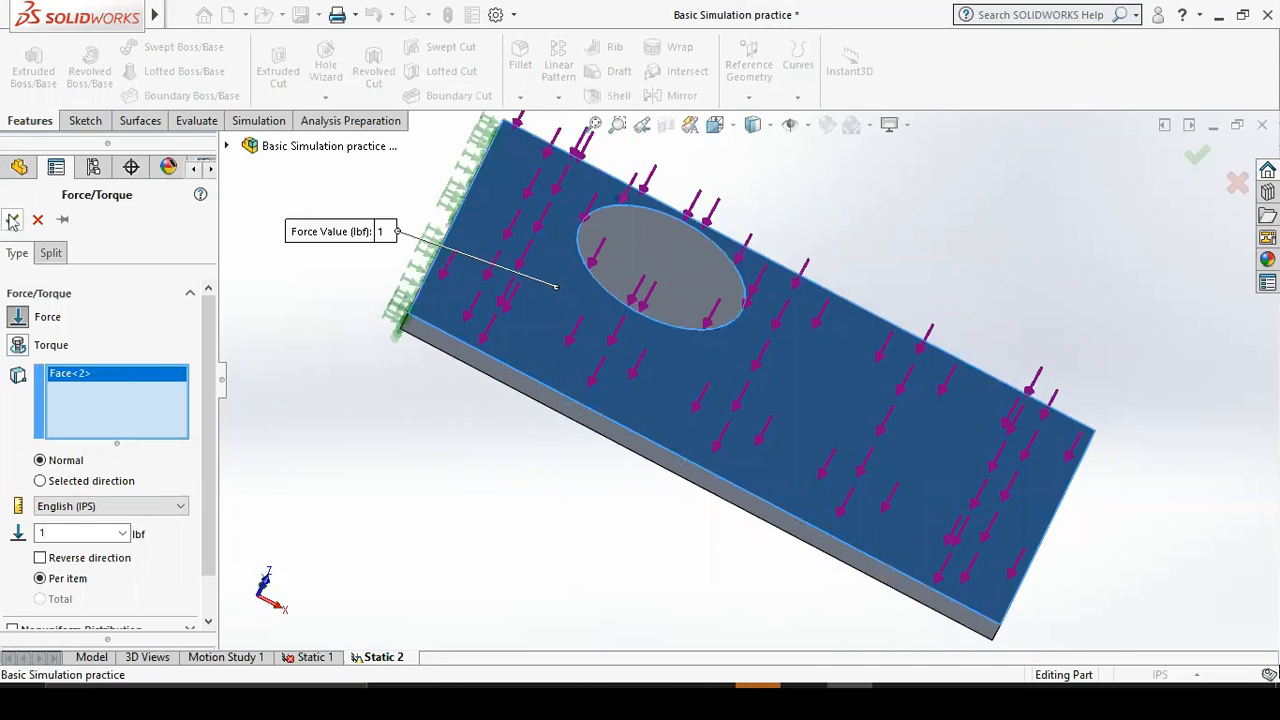
click(37, 220)
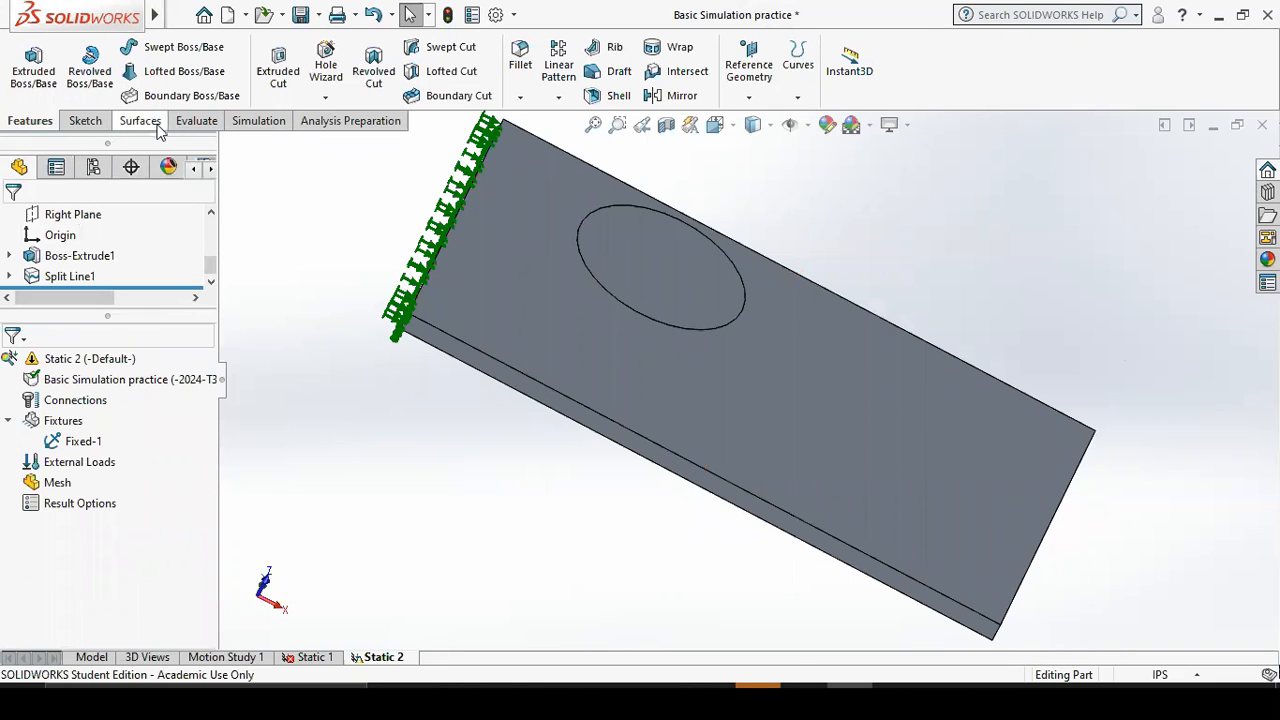
Start a sketch on the plate's large face and draw a corner rectangle in the lower-right part, diagonally opposite the circle.
click(85, 120)
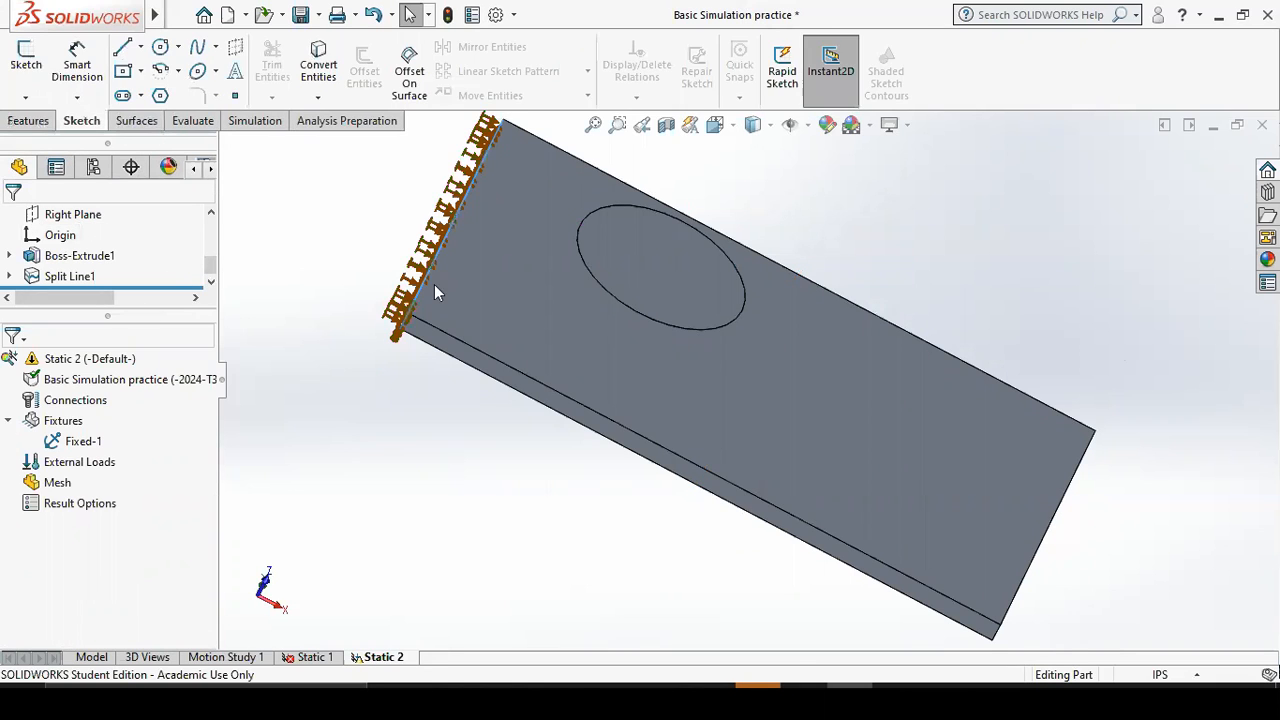
click(471, 304)
right_click(470, 290)
click(541, 246)
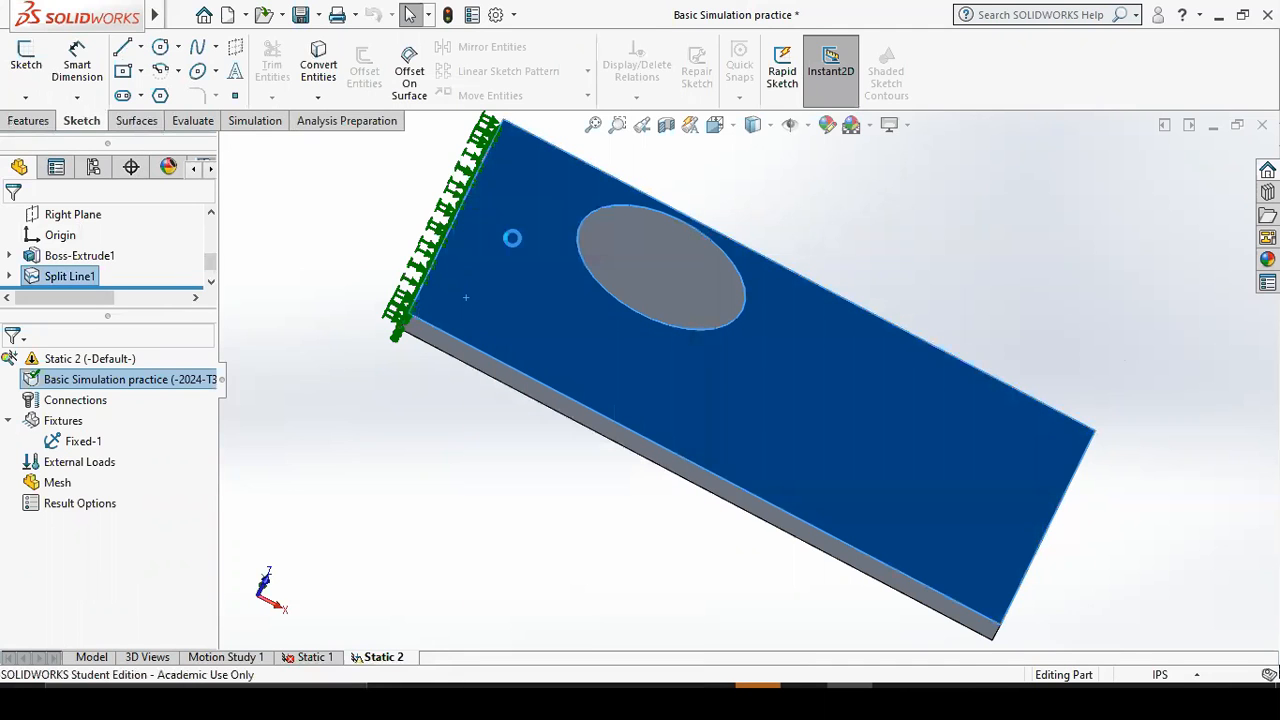
click(733, 119)
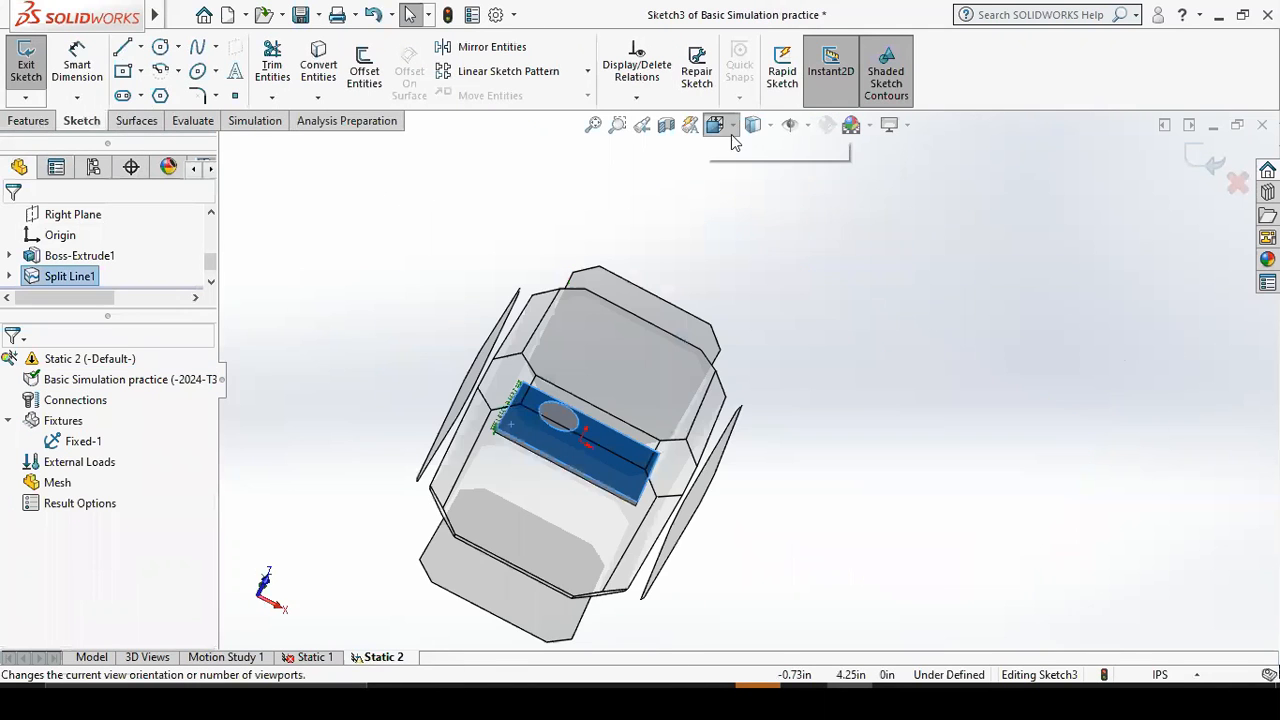
click(820, 229)
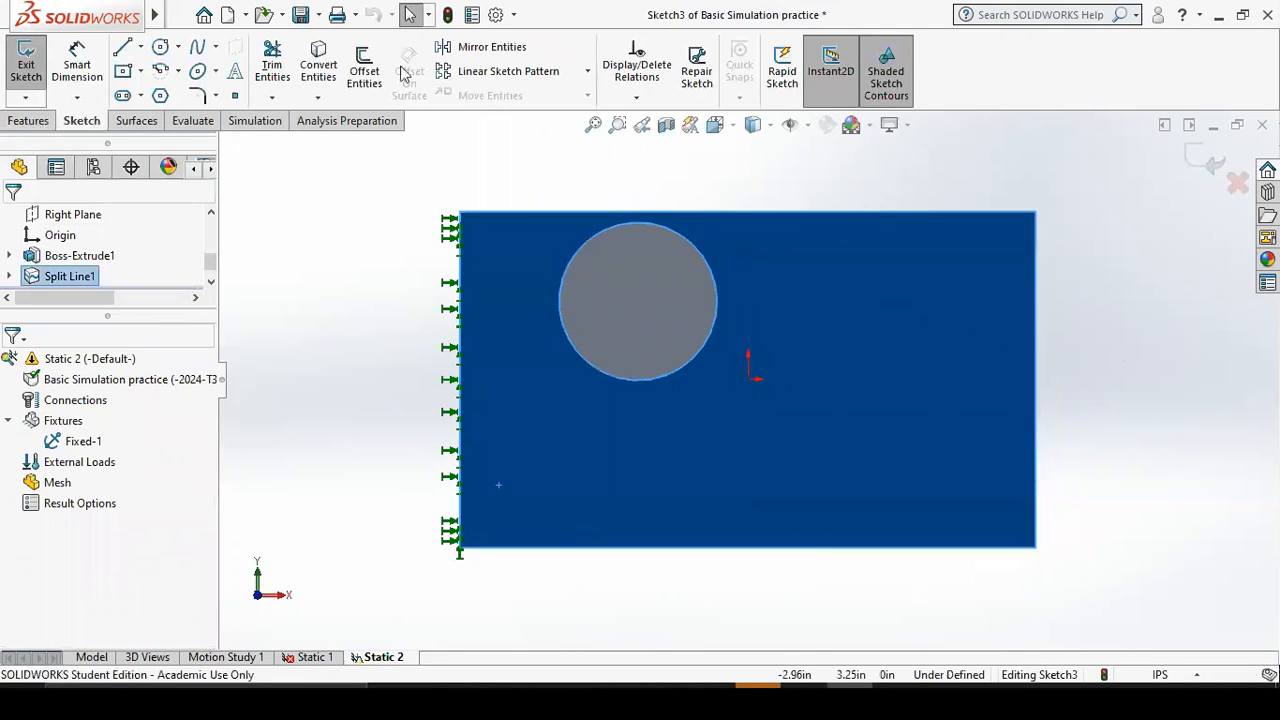
click(142, 72)
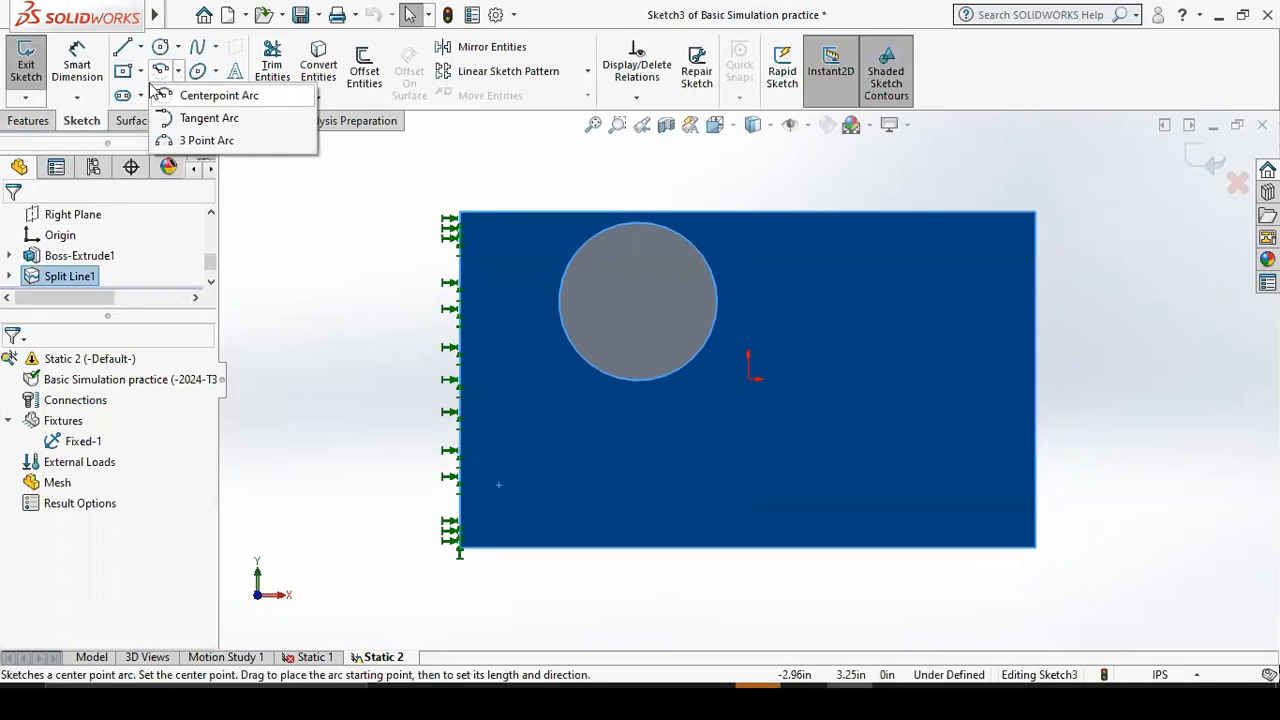
click(150, 97)
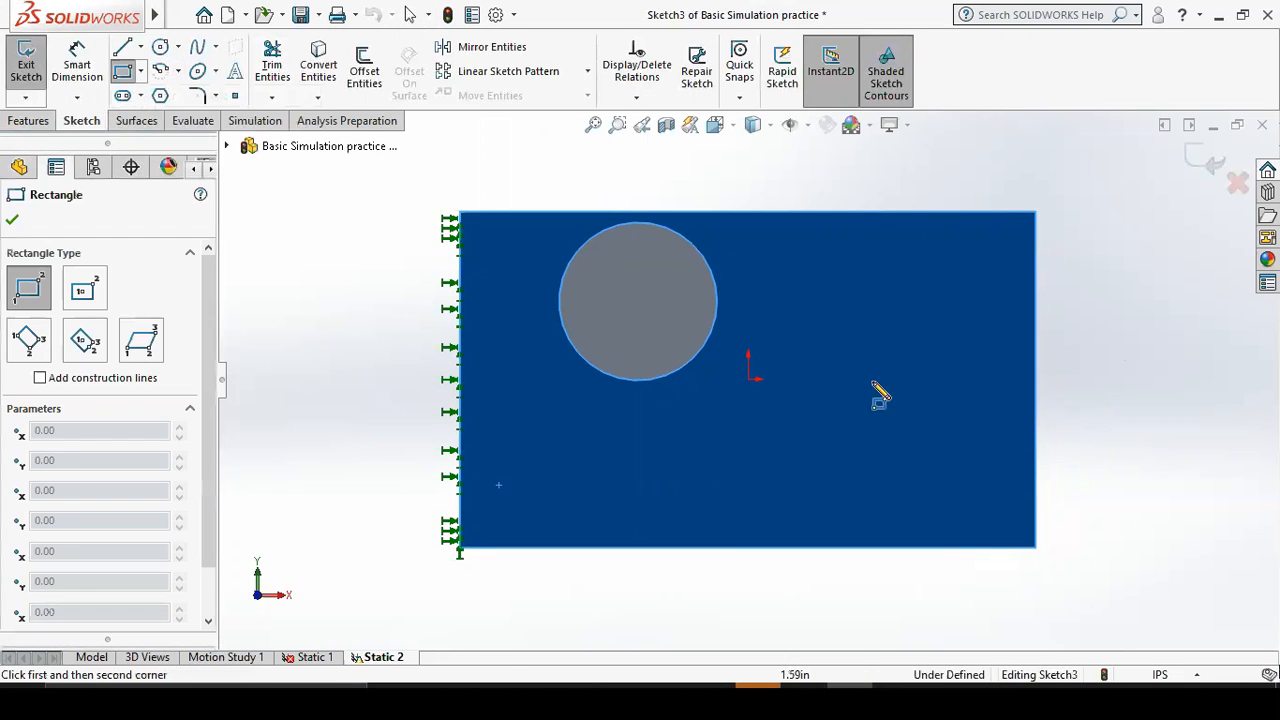
click(831, 368)
click(980, 483)
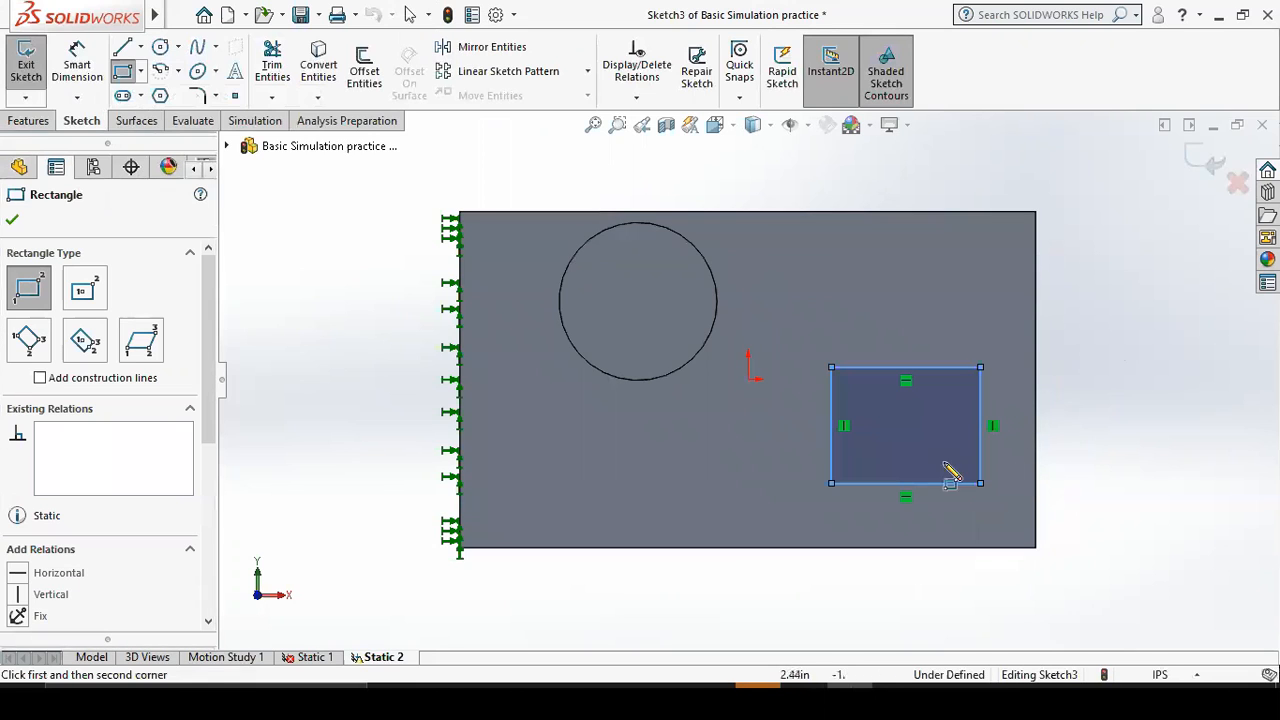
click(12, 221)
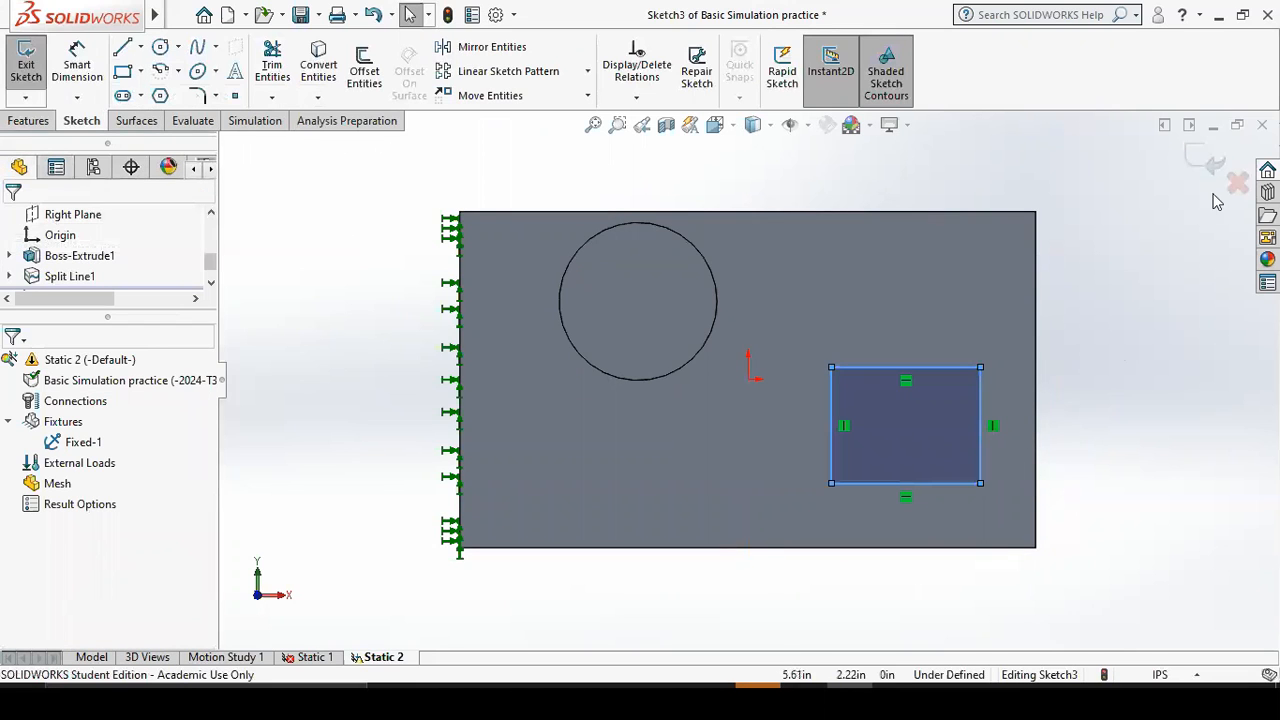
Exit the sketch and split the plate's large face around the circle by projecting the rectangle onto it with a Split Line.
click(1203, 158)
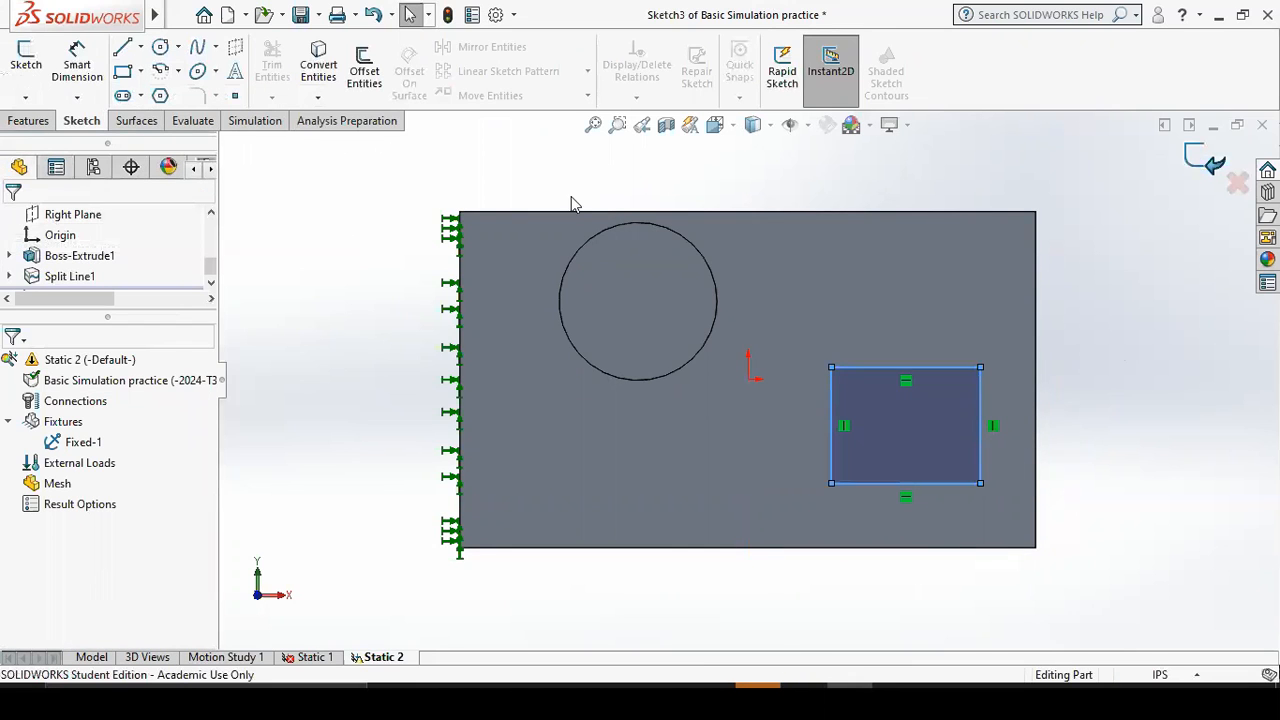
click(26, 121)
click(798, 98)
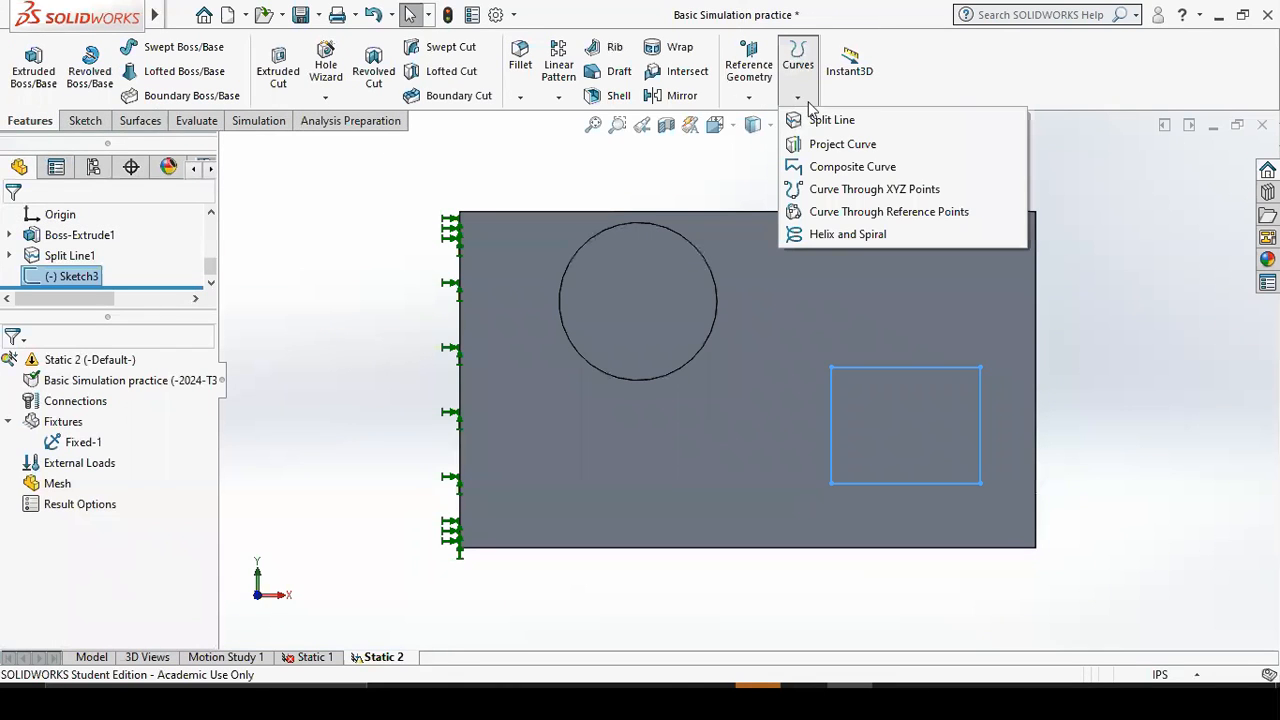
click(833, 121)
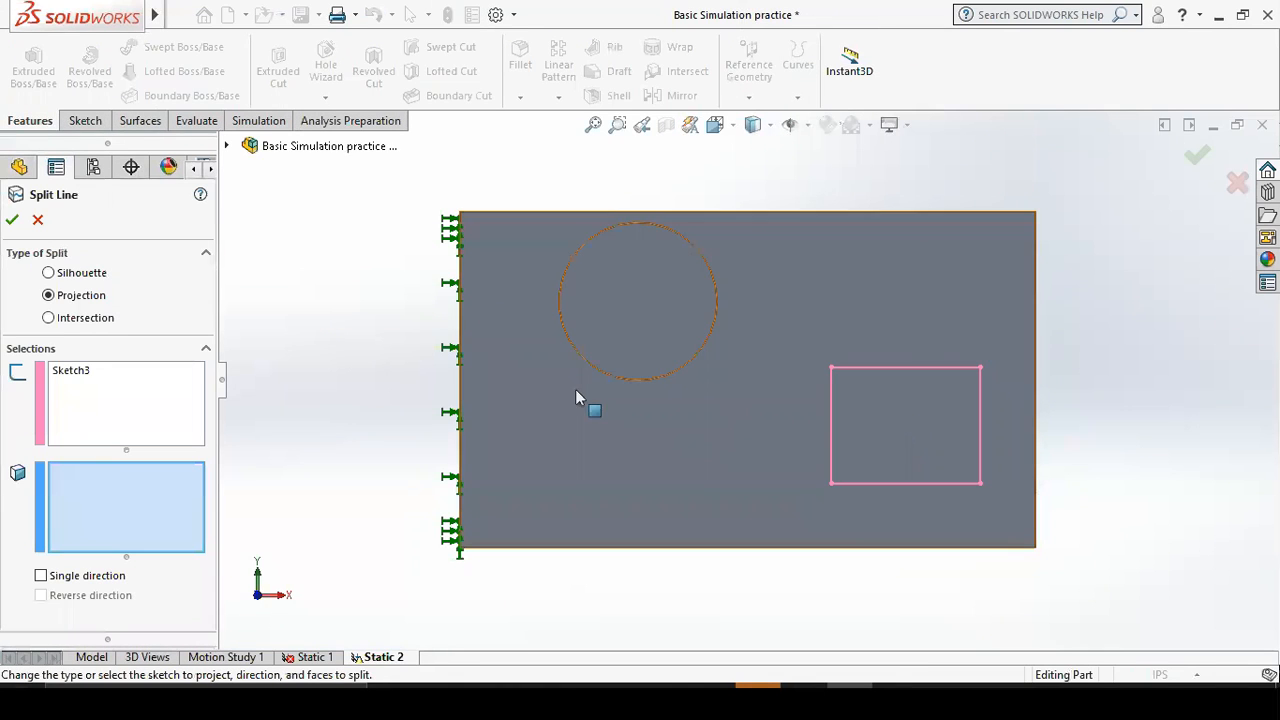
click(602, 472)
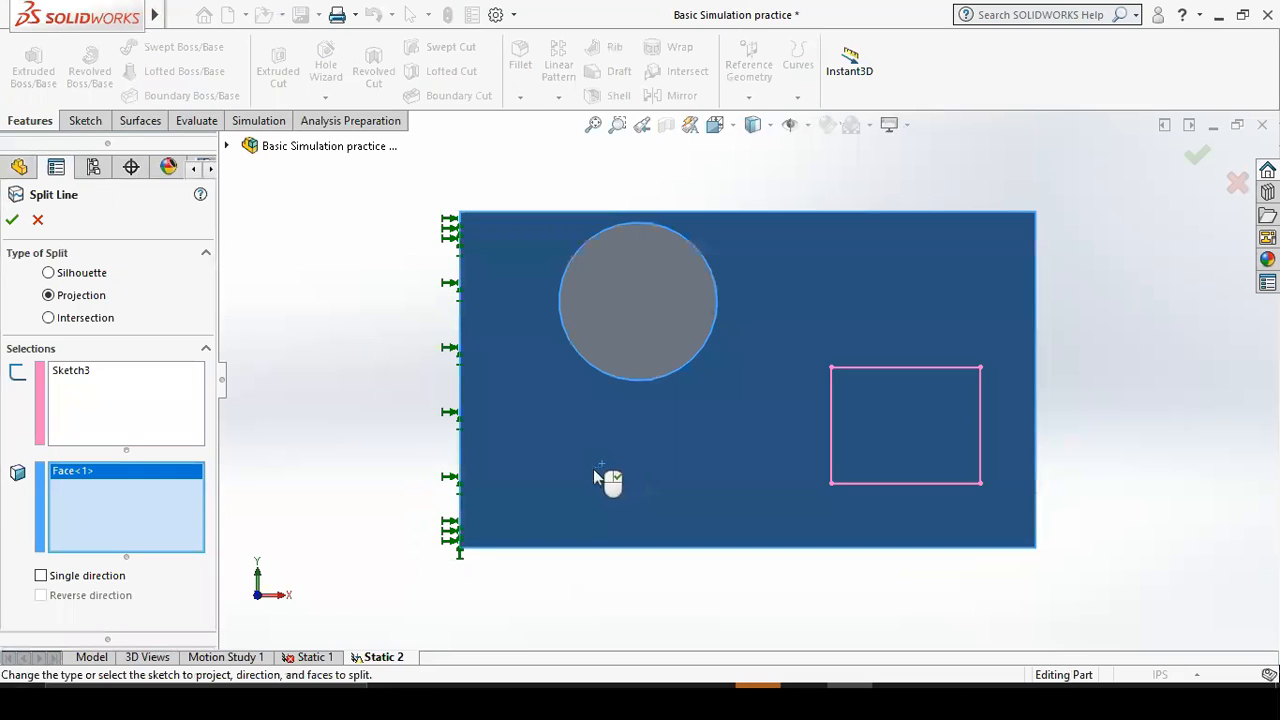
click(12, 220)
Start a new Force load under the Static 2 study's external loads.
middle_drag(722, 483, 874, 452)
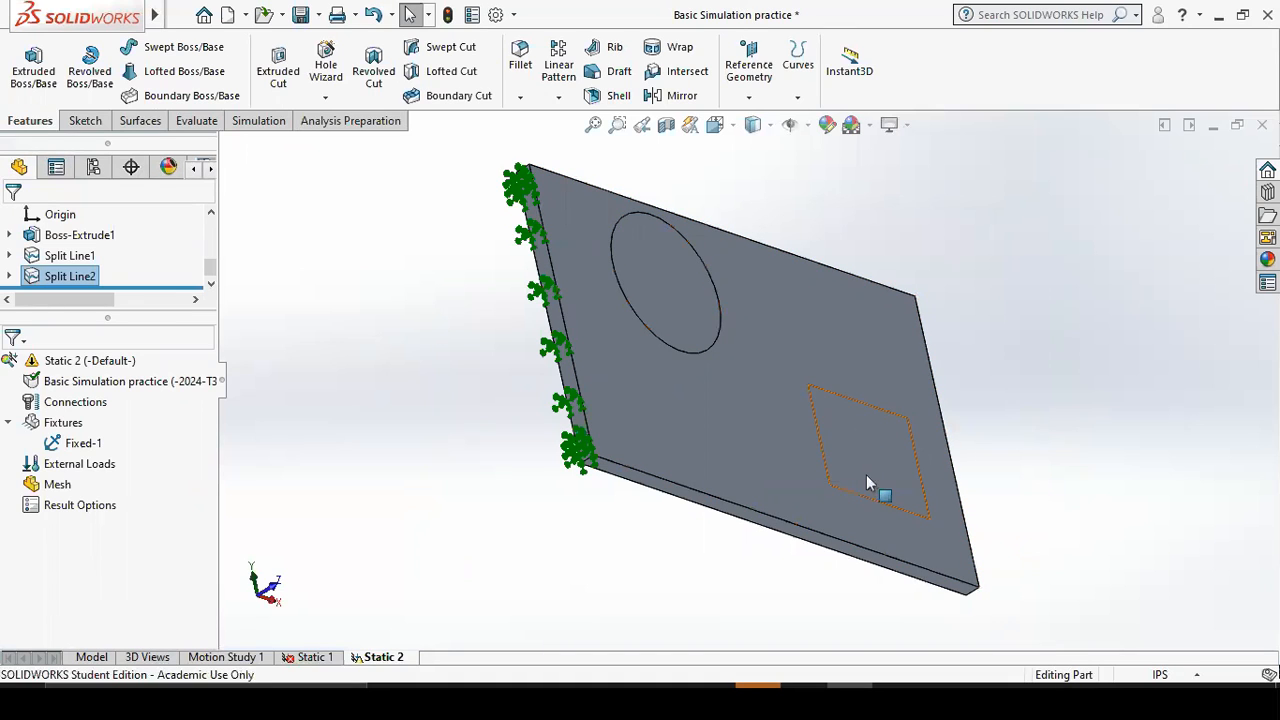
right_click(72, 466)
click(82, 63)
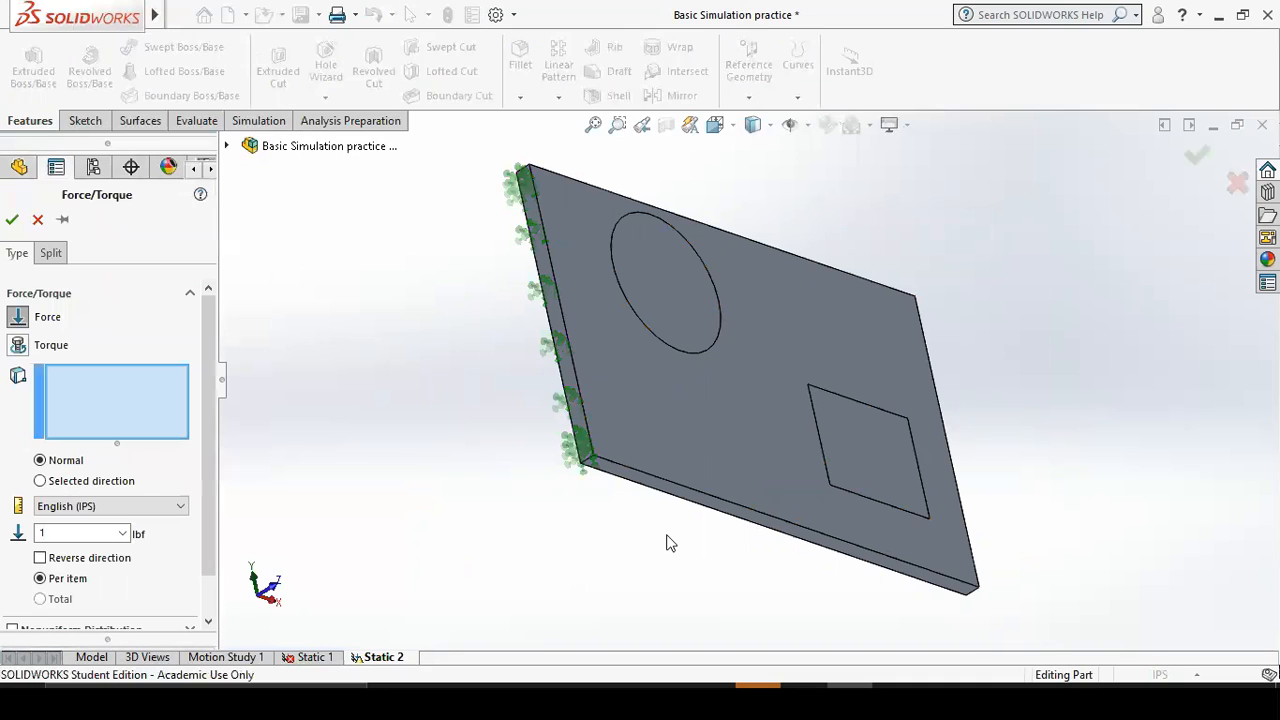
click(684, 451)
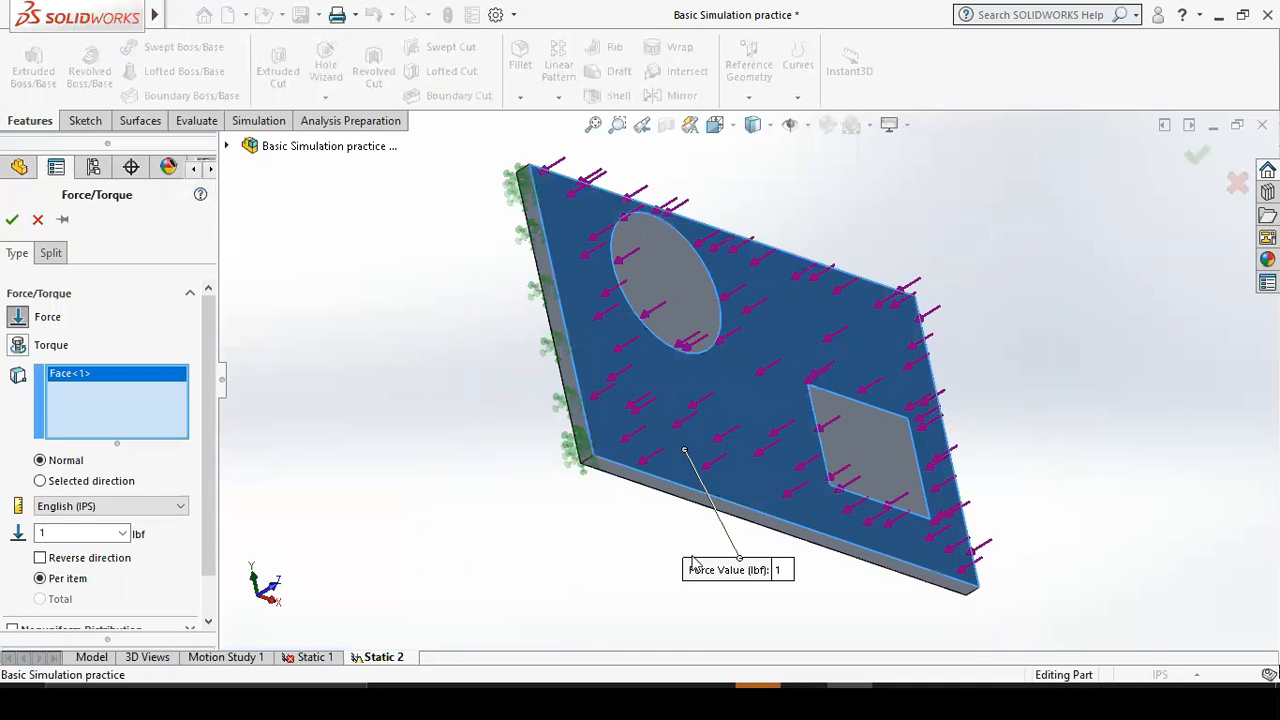
middle_drag(692, 561, 943, 486)
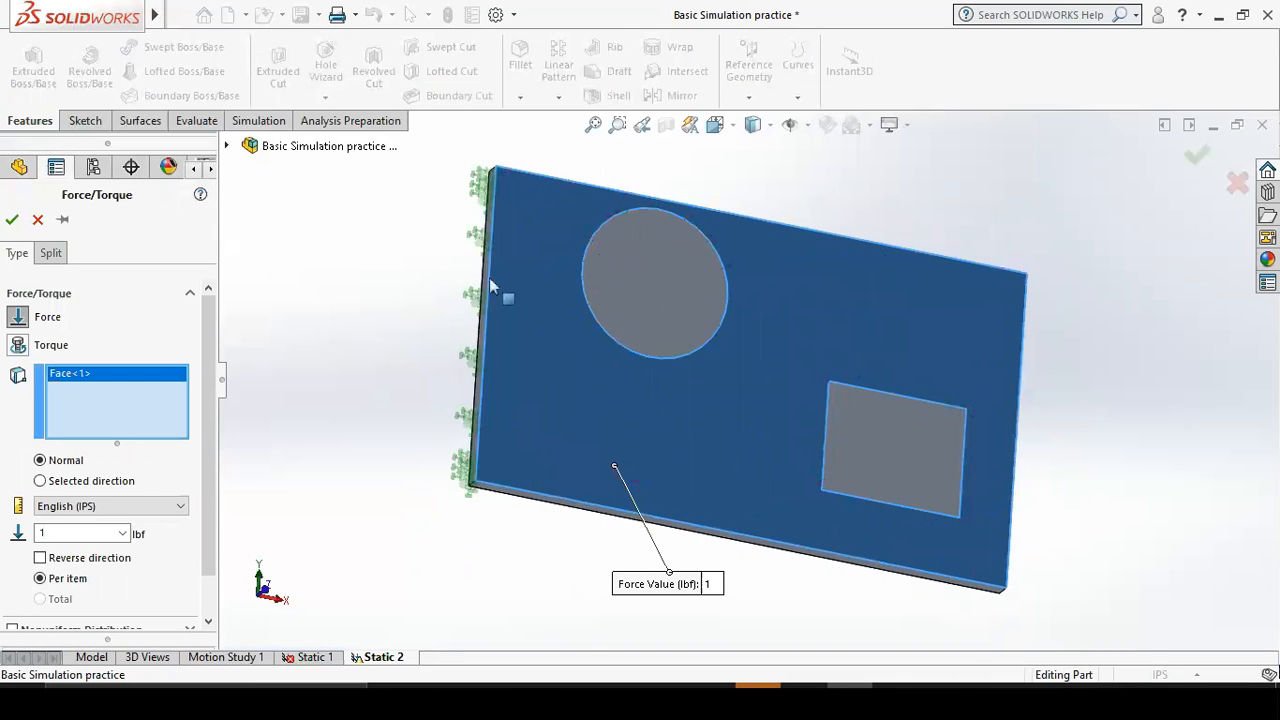
right_click(70, 383)
click(130, 405)
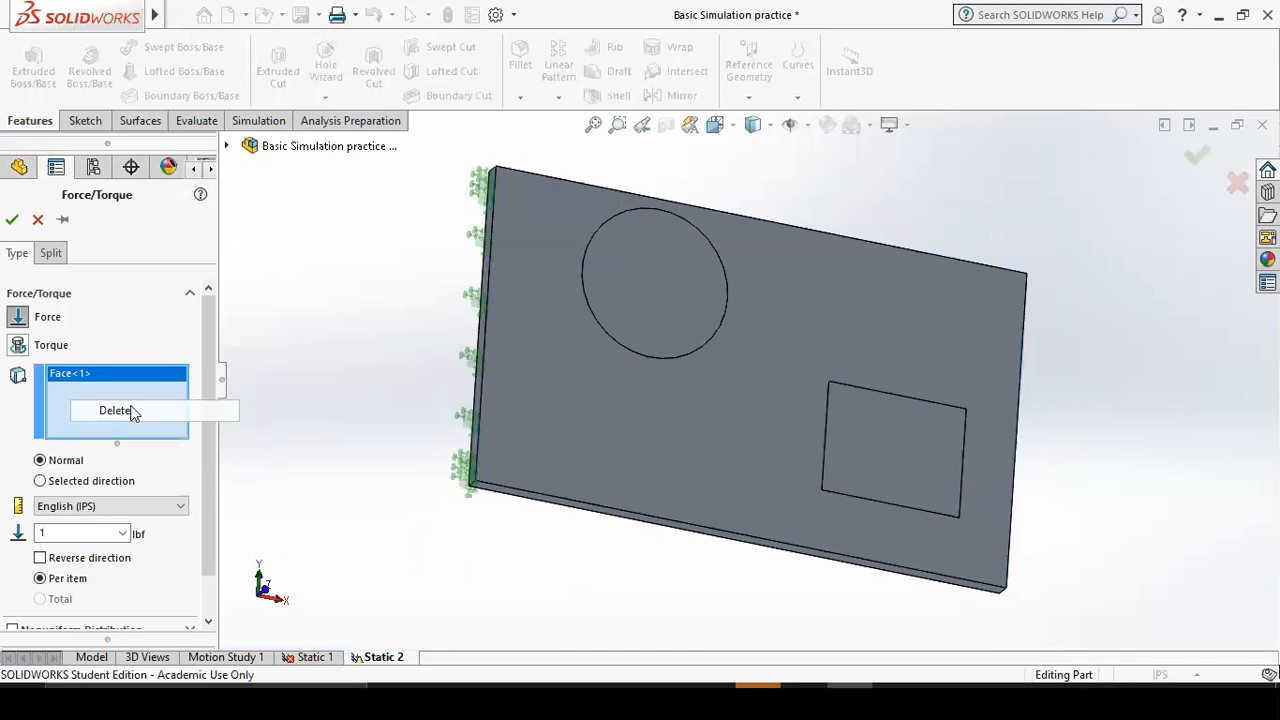
Apply a normal force of 300 lbf per item to the circular and rectangular split faces.
click(636, 308)
click(894, 451)
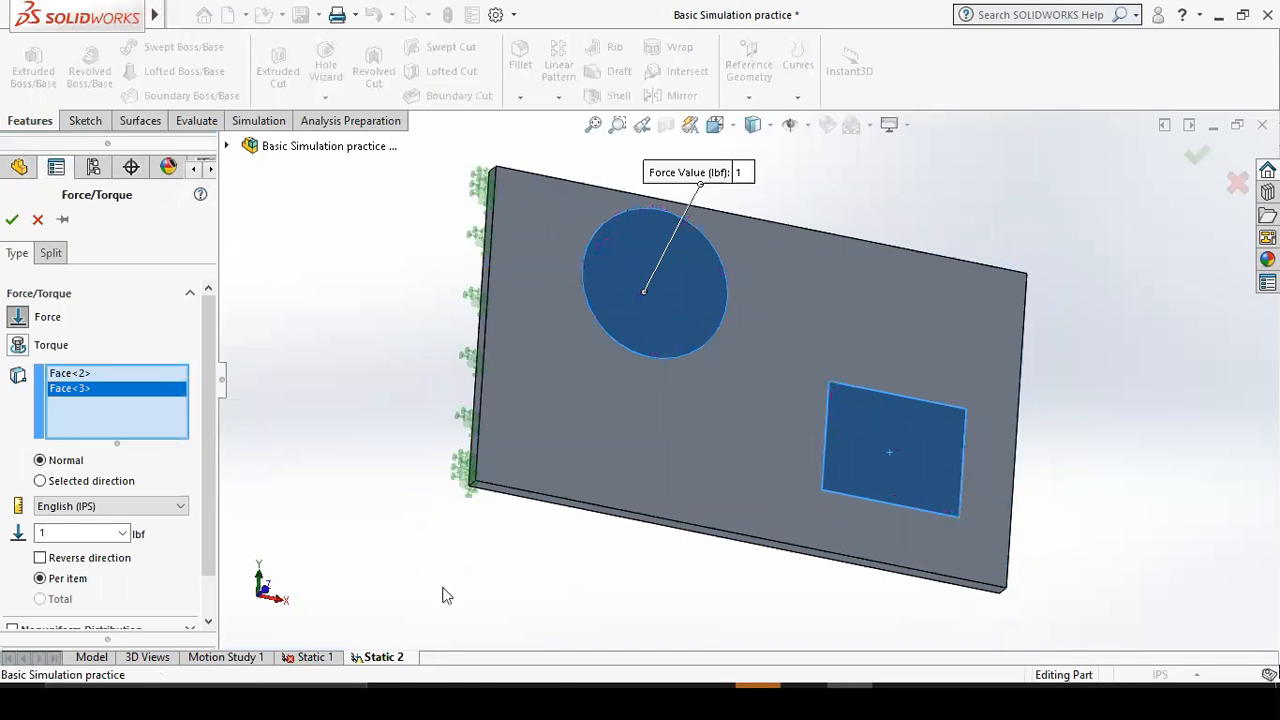
middle_drag(450, 572, 410, 443)
middle_drag(610, 571, 666, 523)
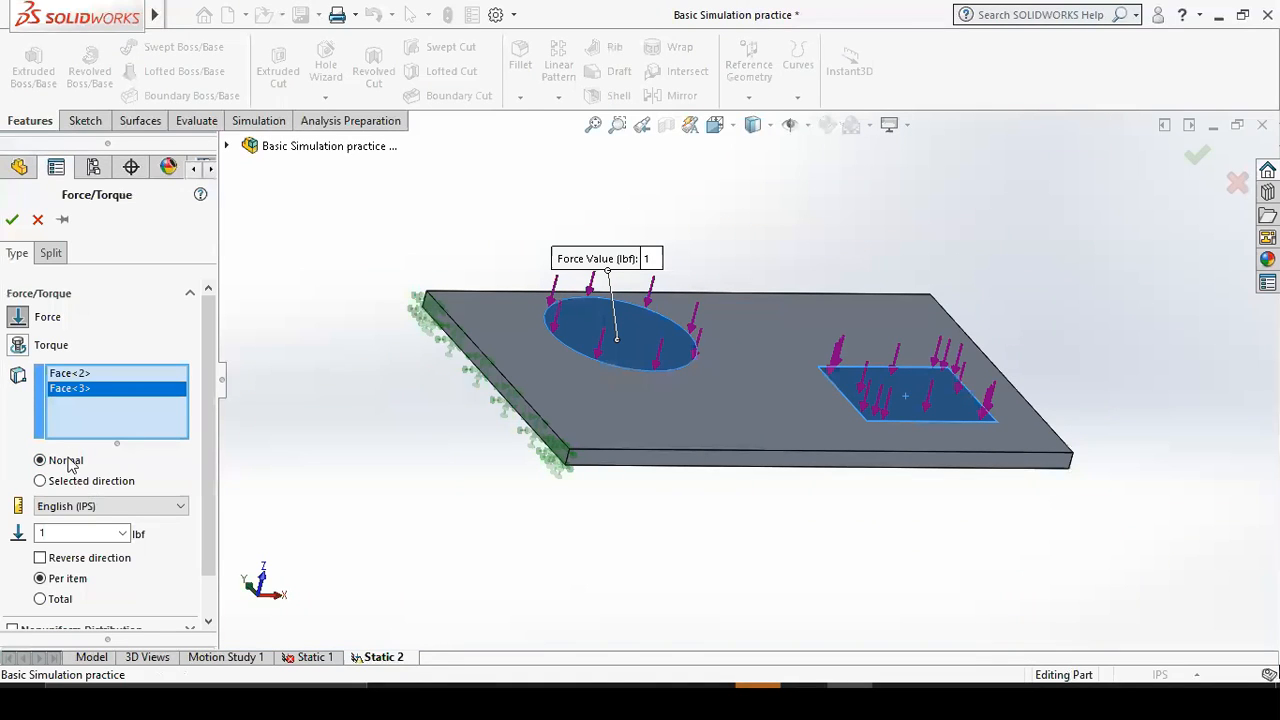
click(62, 534)
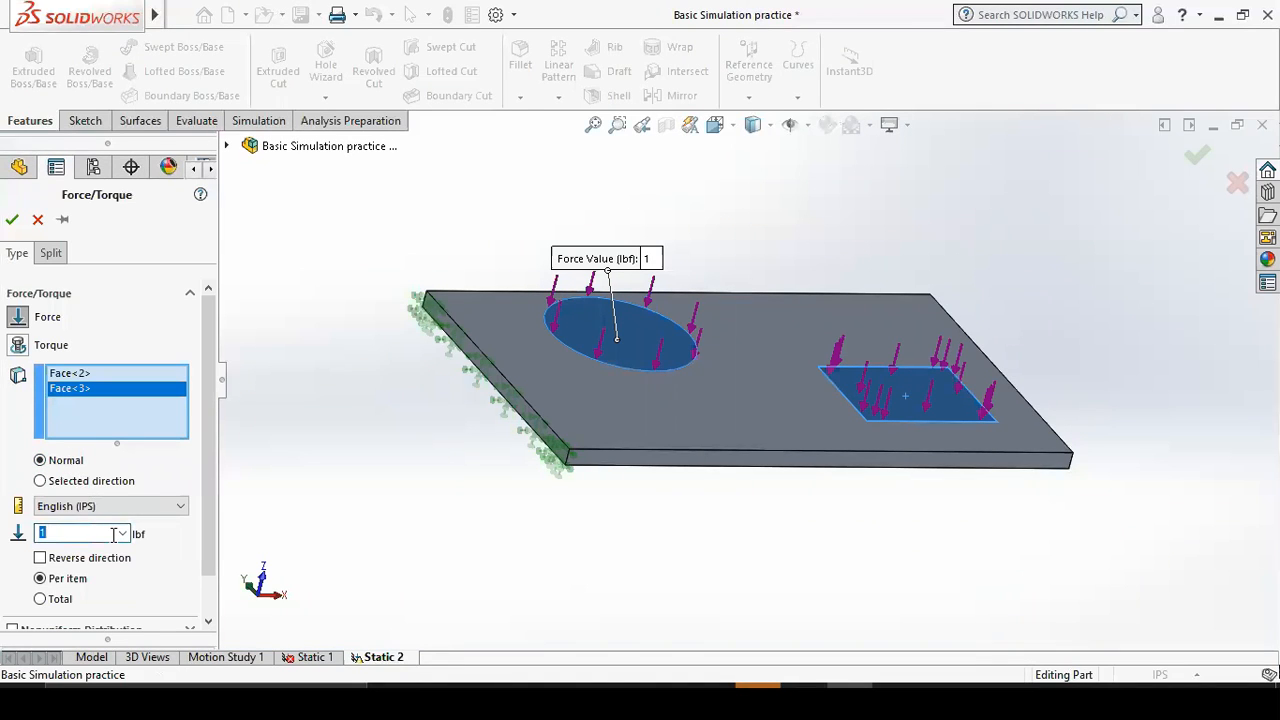
text(300)
Change the force symbol colour to red in the load's symbol settings.
scroll(170, 560, down, 1)
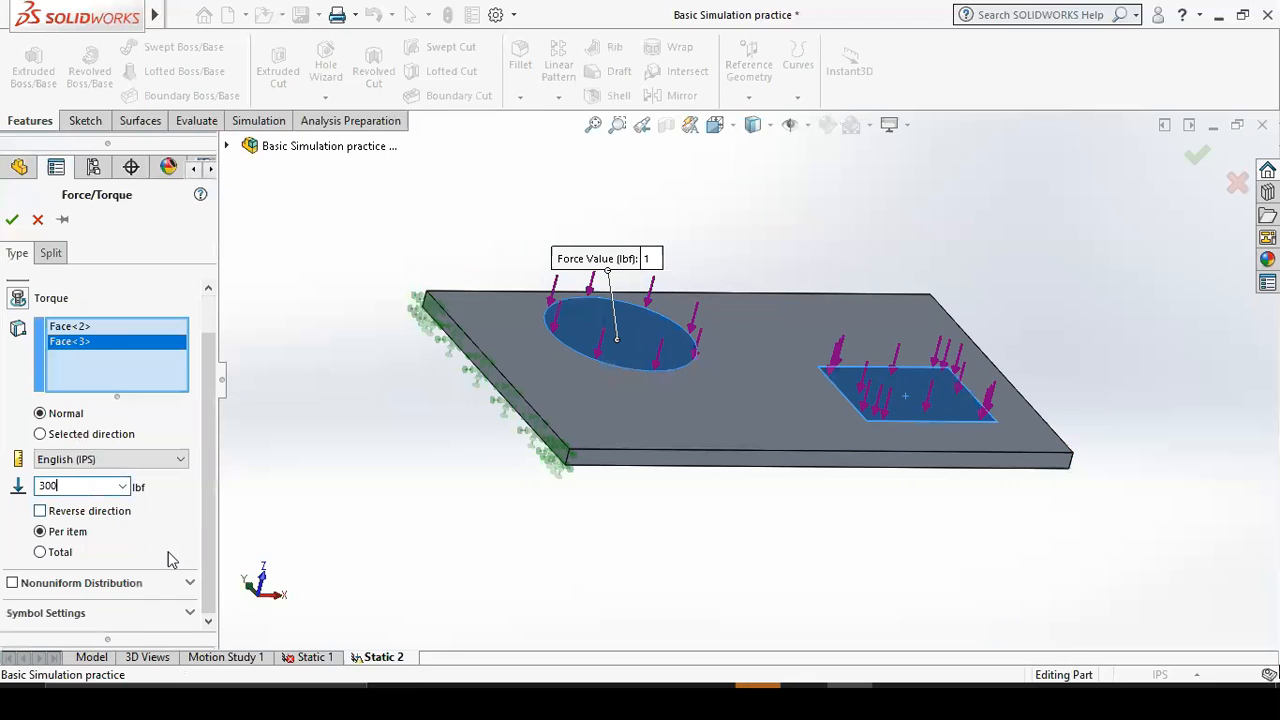
click(188, 613)
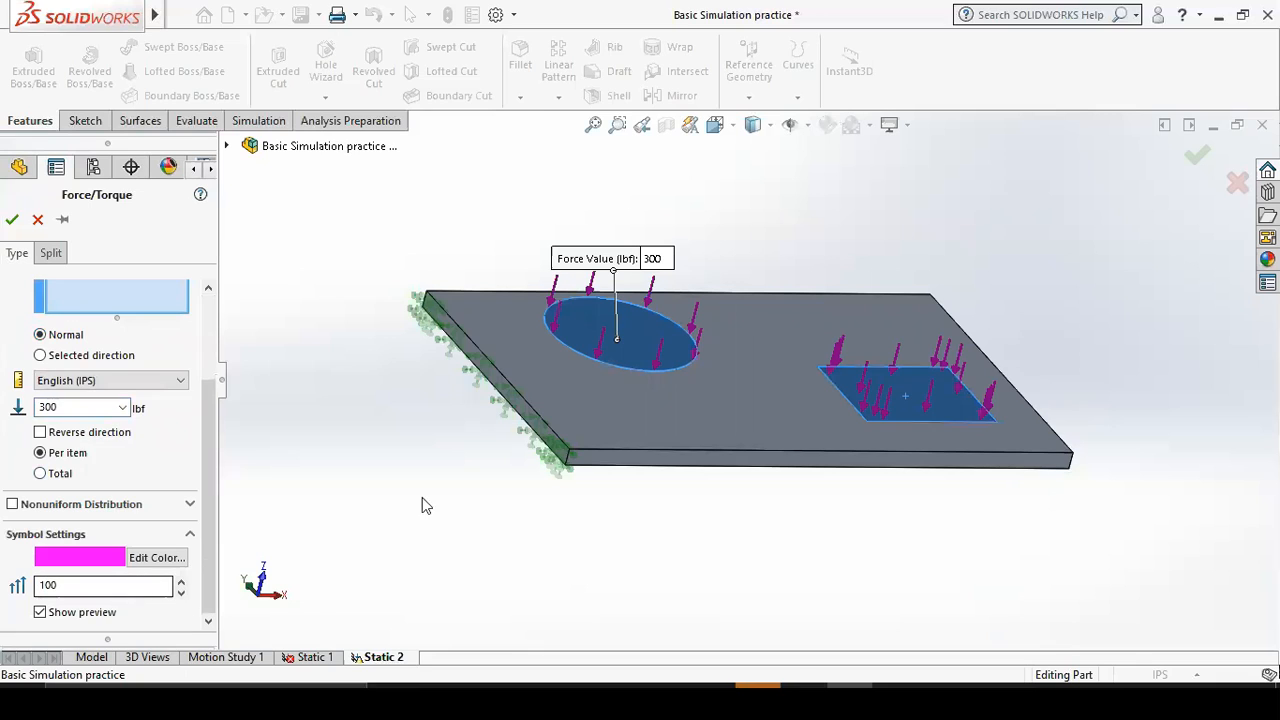
click(172, 560)
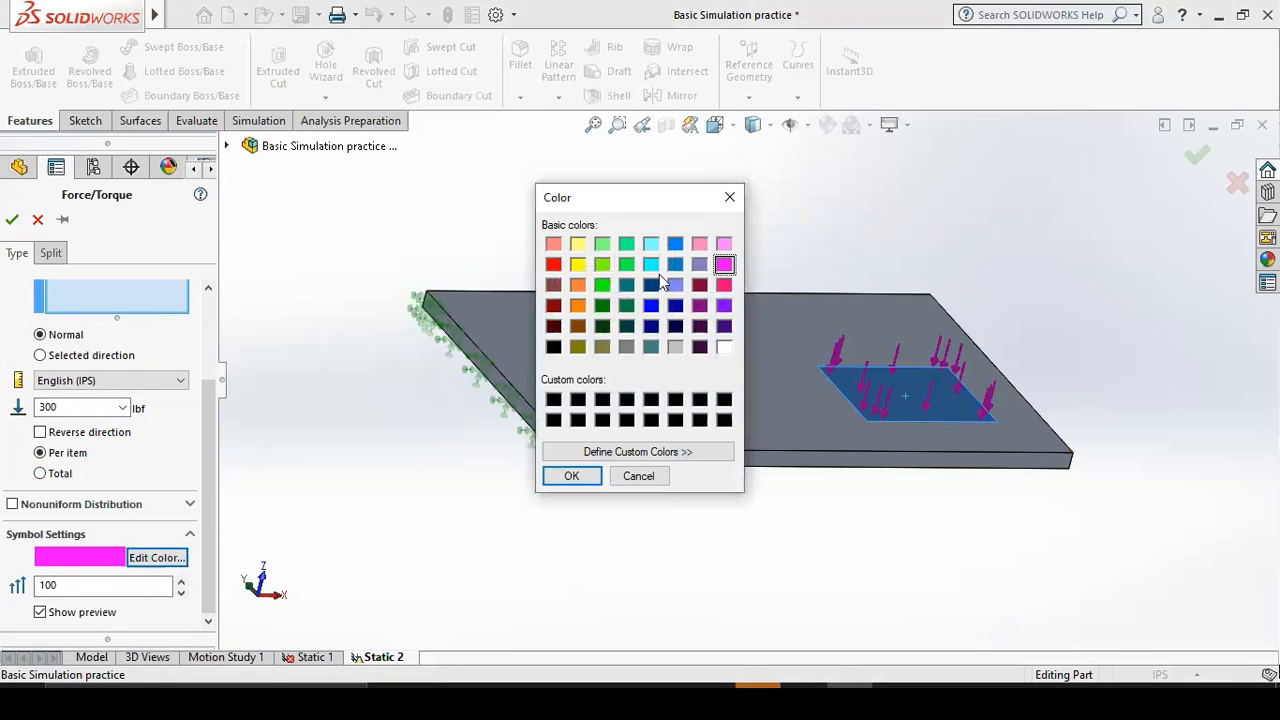
click(553, 264)
click(571, 476)
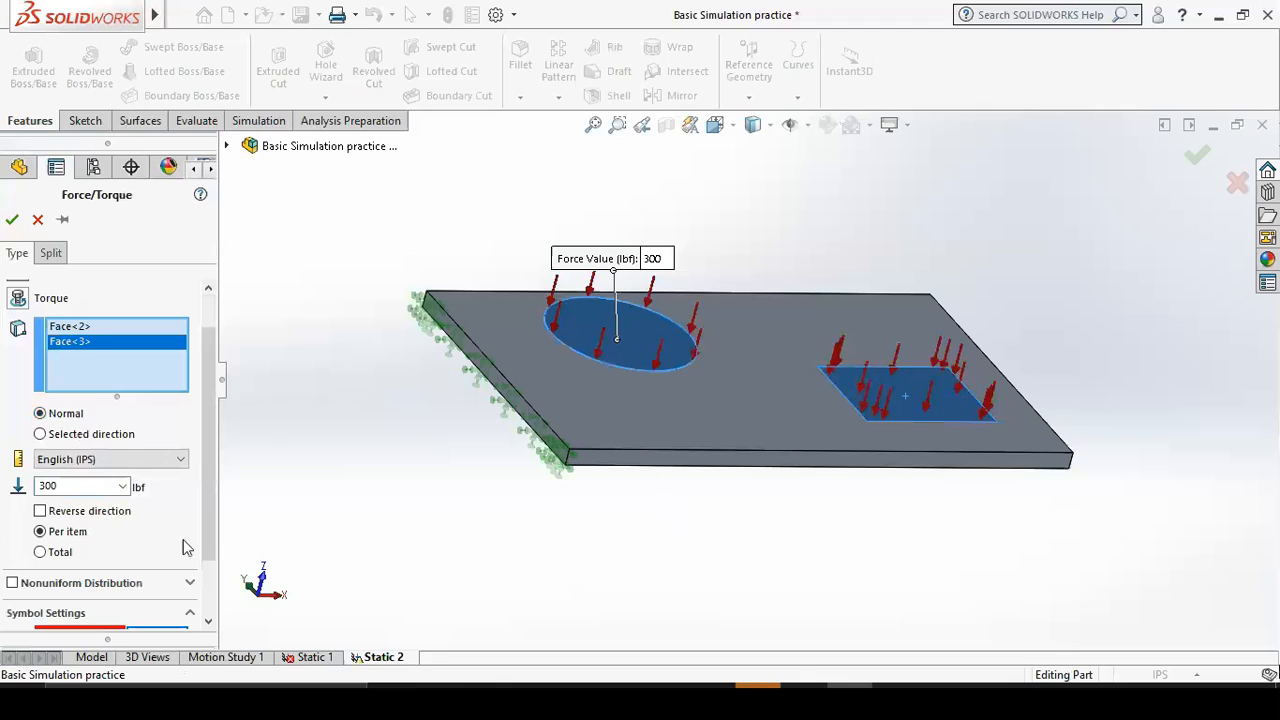
Increase the force symbol size to 210.
scroll(167, 543, down, 2)
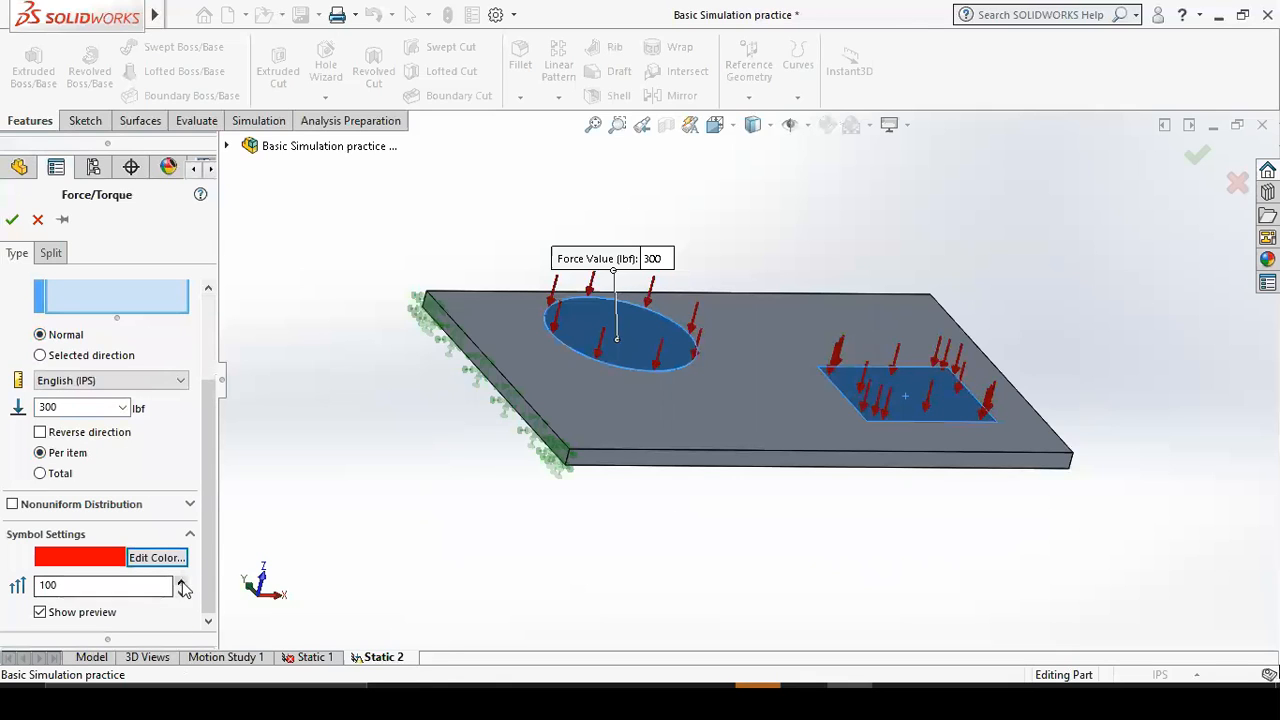
double_click(75, 585)
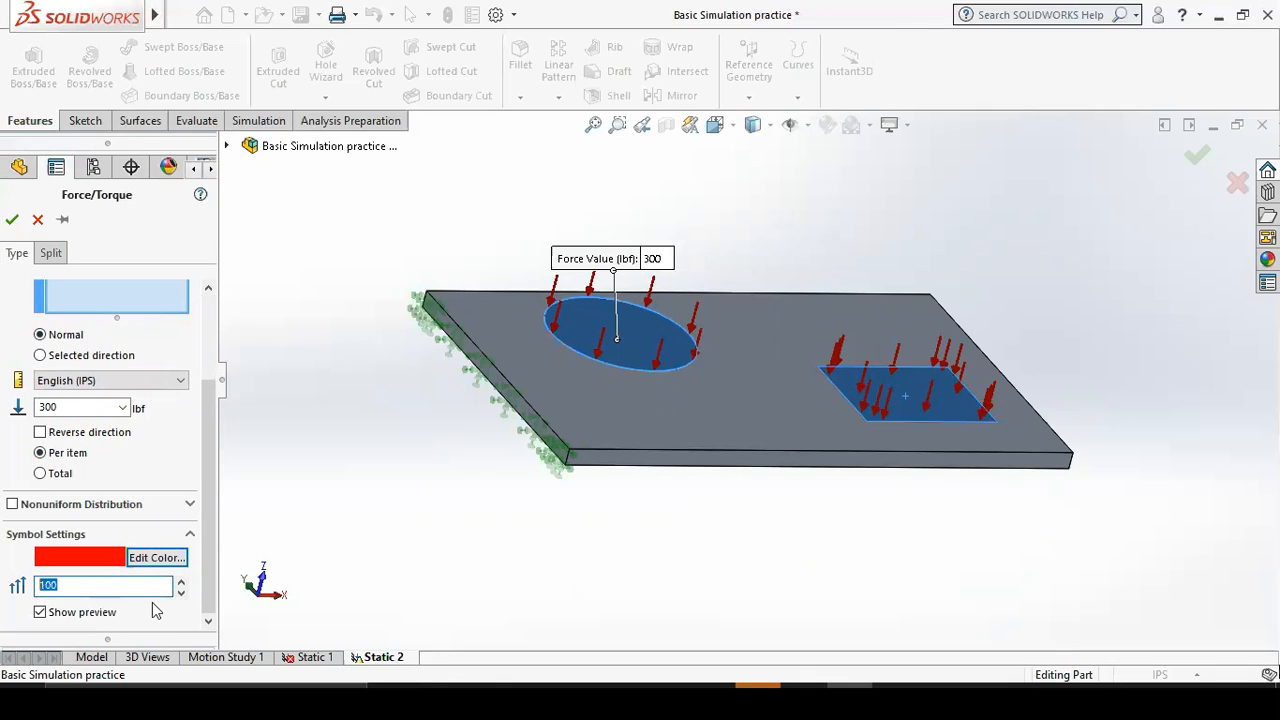
click(181, 580)
click(181, 580)
click(181, 580)
click(181, 580)
click(181, 580)
click(181, 580)
click(181, 580)
click(181, 580)
click(181, 580)
click(181, 580)
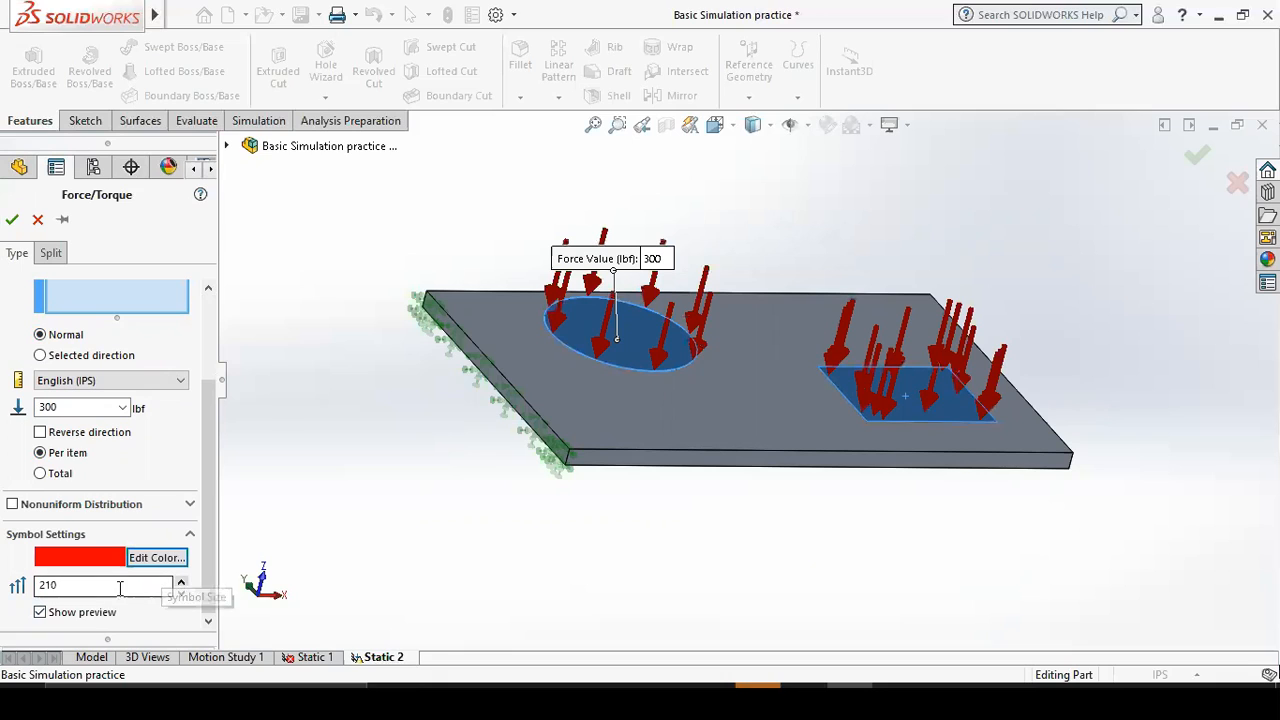
Try a force symbol size of 50, restore it to 100, and toggle the symbol preview off and on.
drag(110, 588, 4, 597)
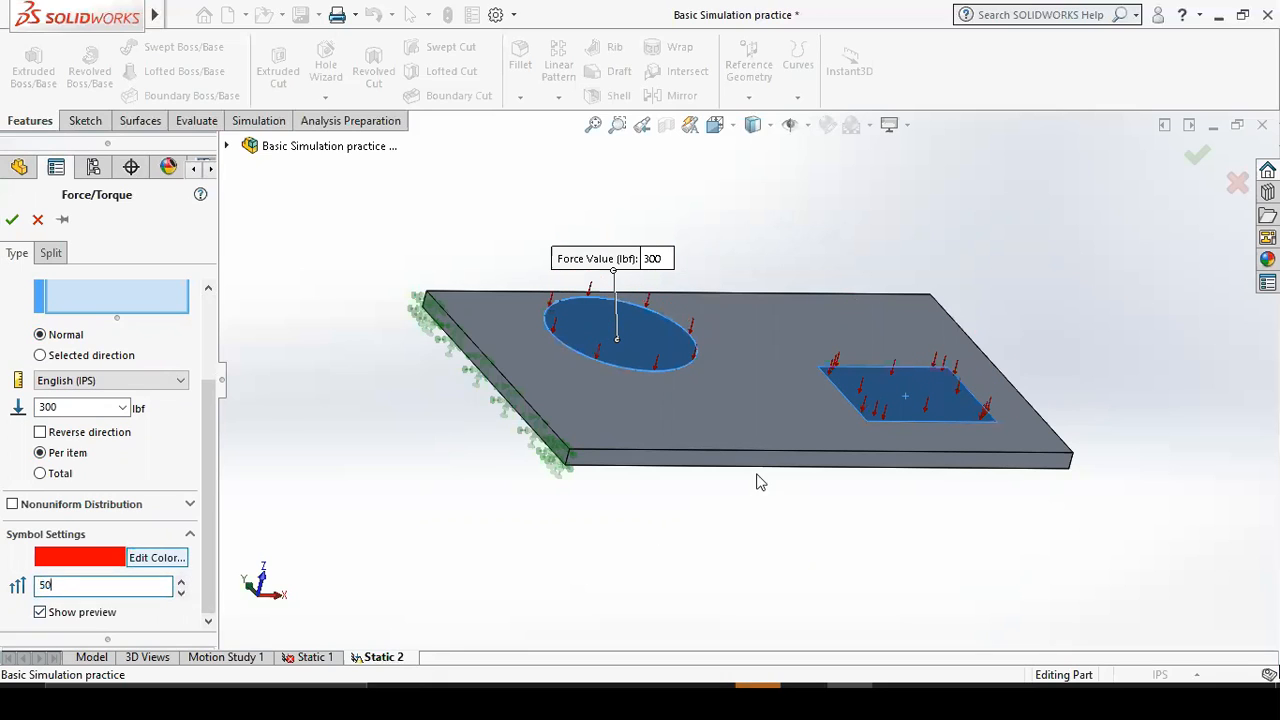
text(50)
text(100)
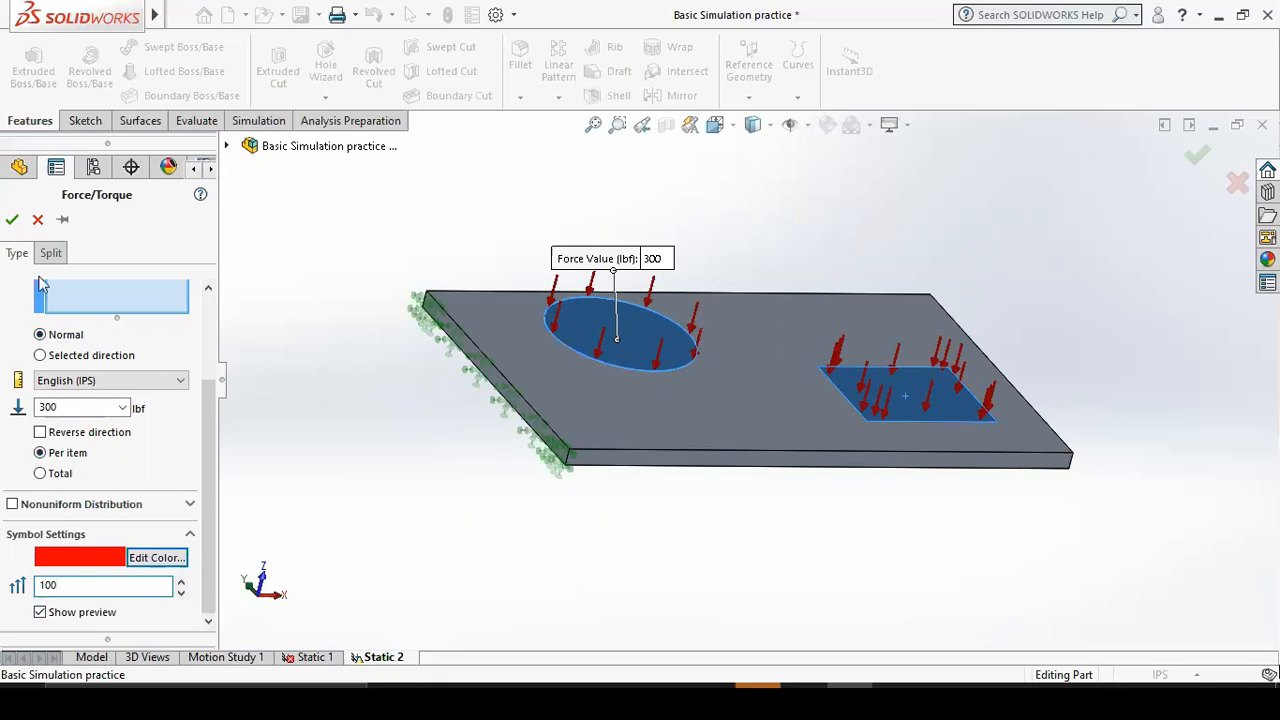
click(40, 612)
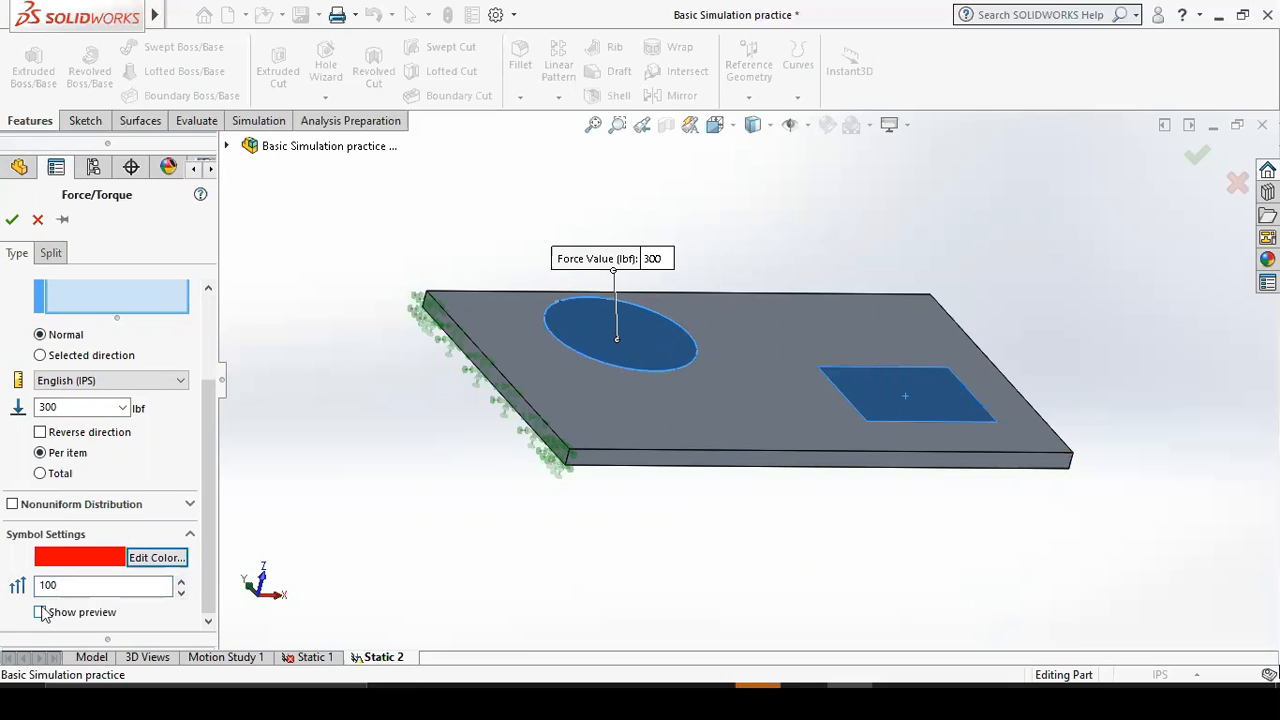
click(40, 612)
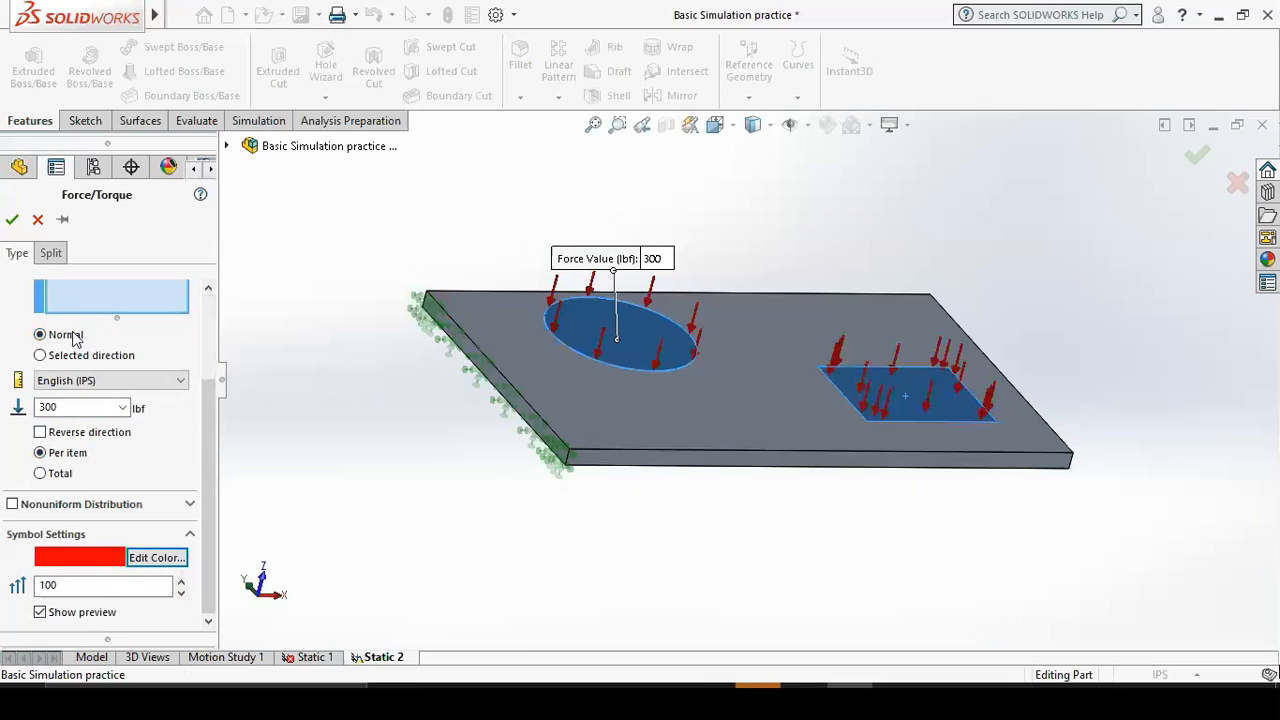
Accept the split-face load and define a second normal force of 100 lbf on the top edge of the plate's free end.
click(12, 219)
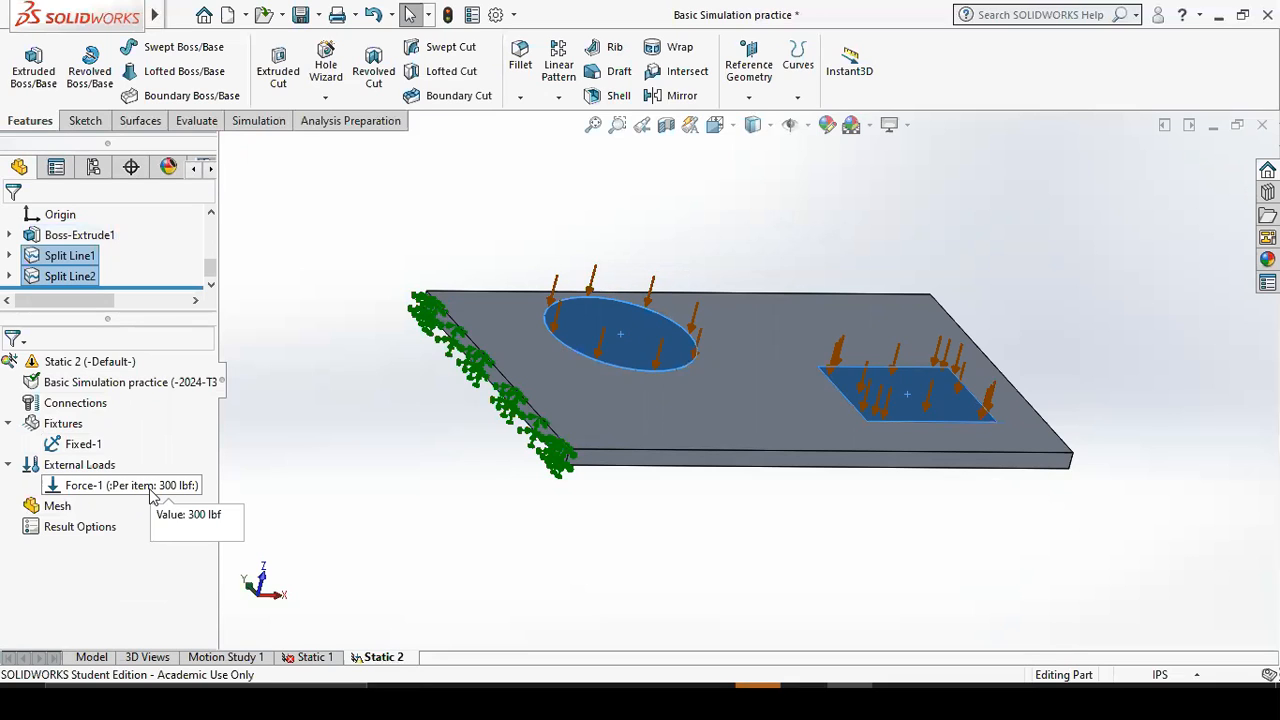
right_click(50, 472)
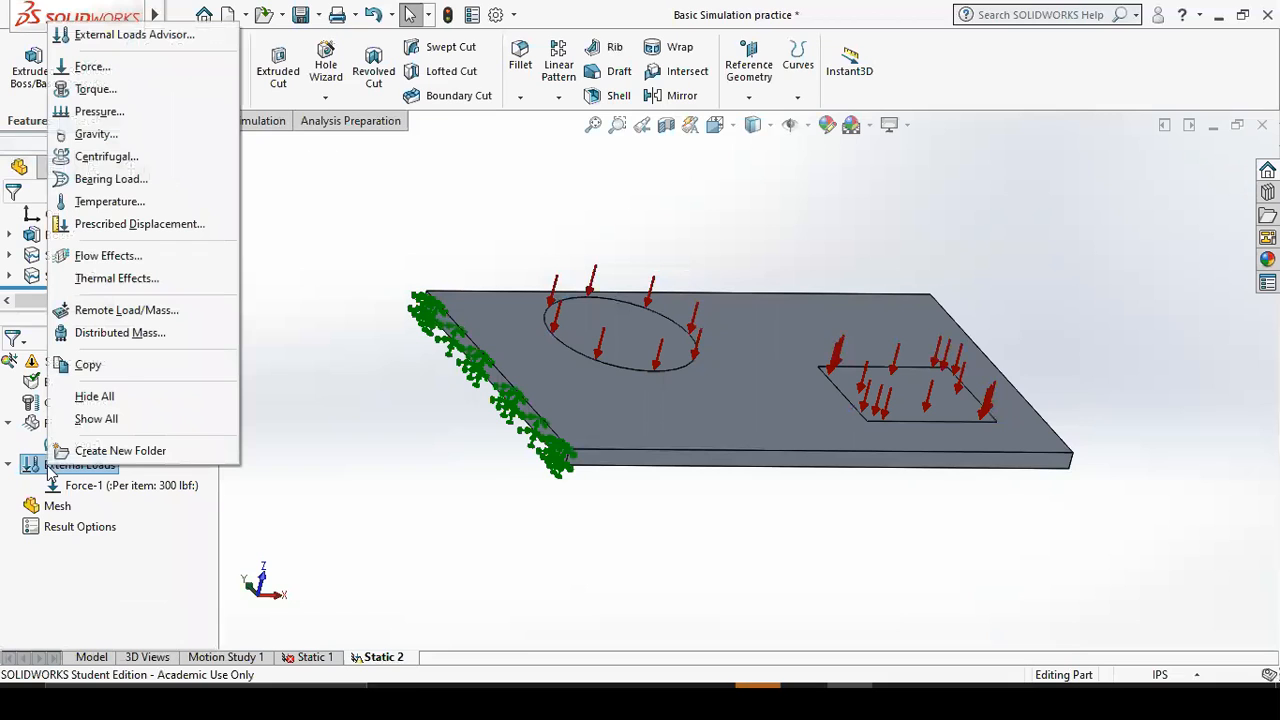
click(92, 67)
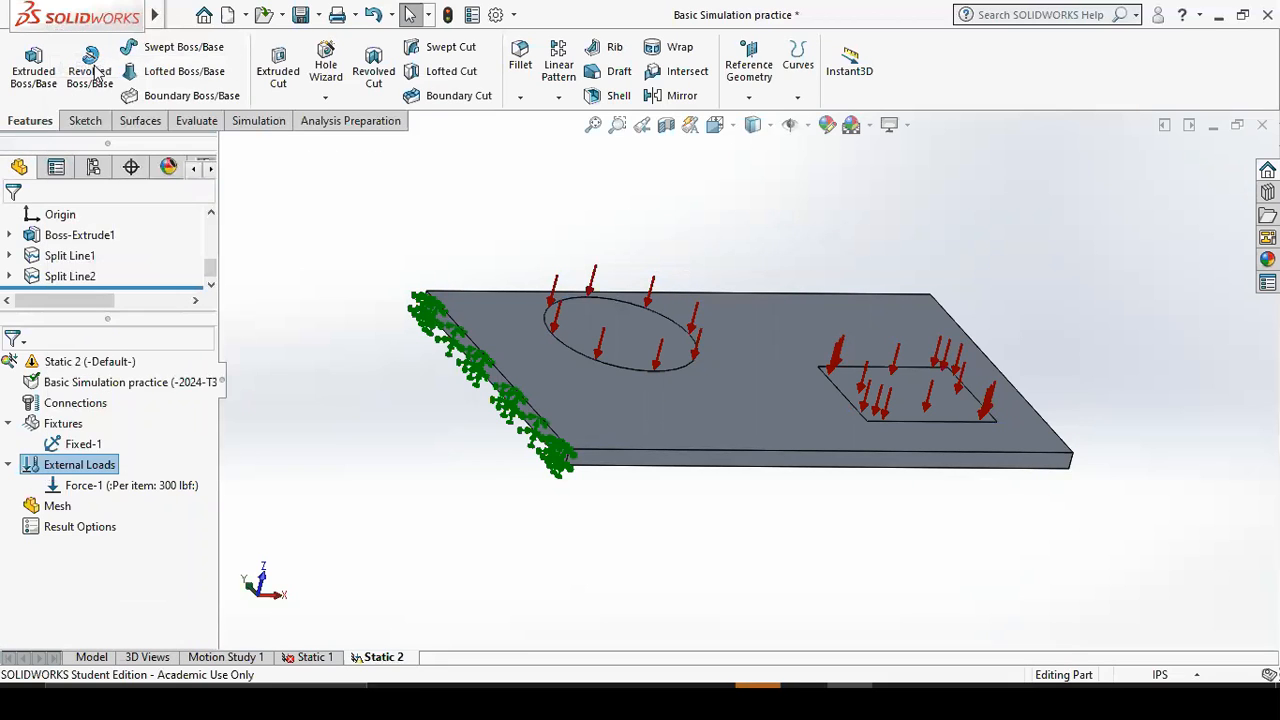
middle_drag(726, 603, 620, 610)
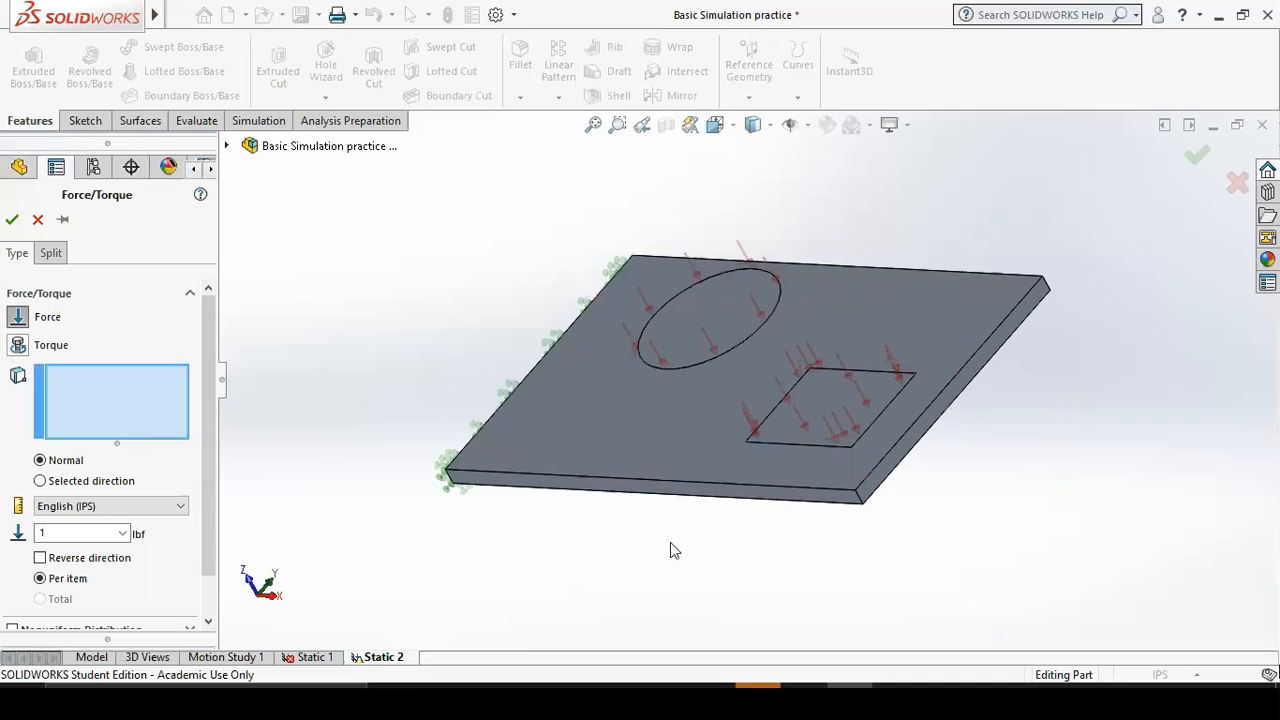
click(913, 428)
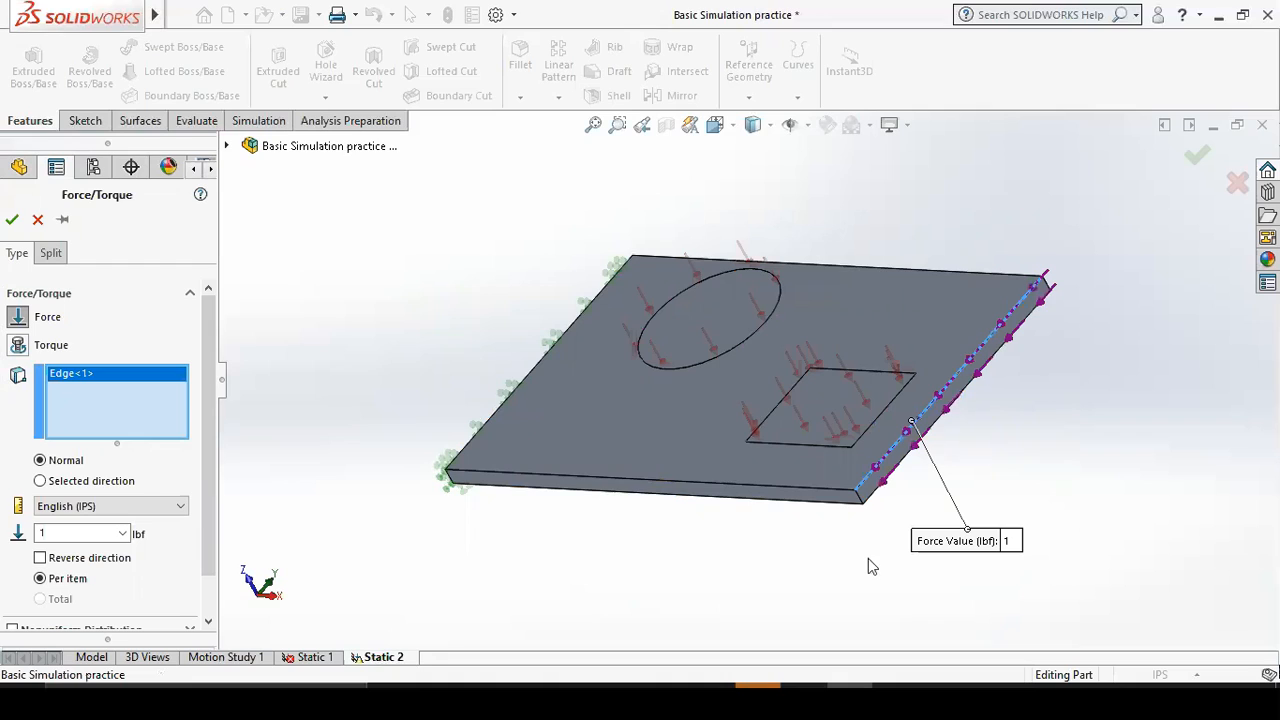
click(86, 533)
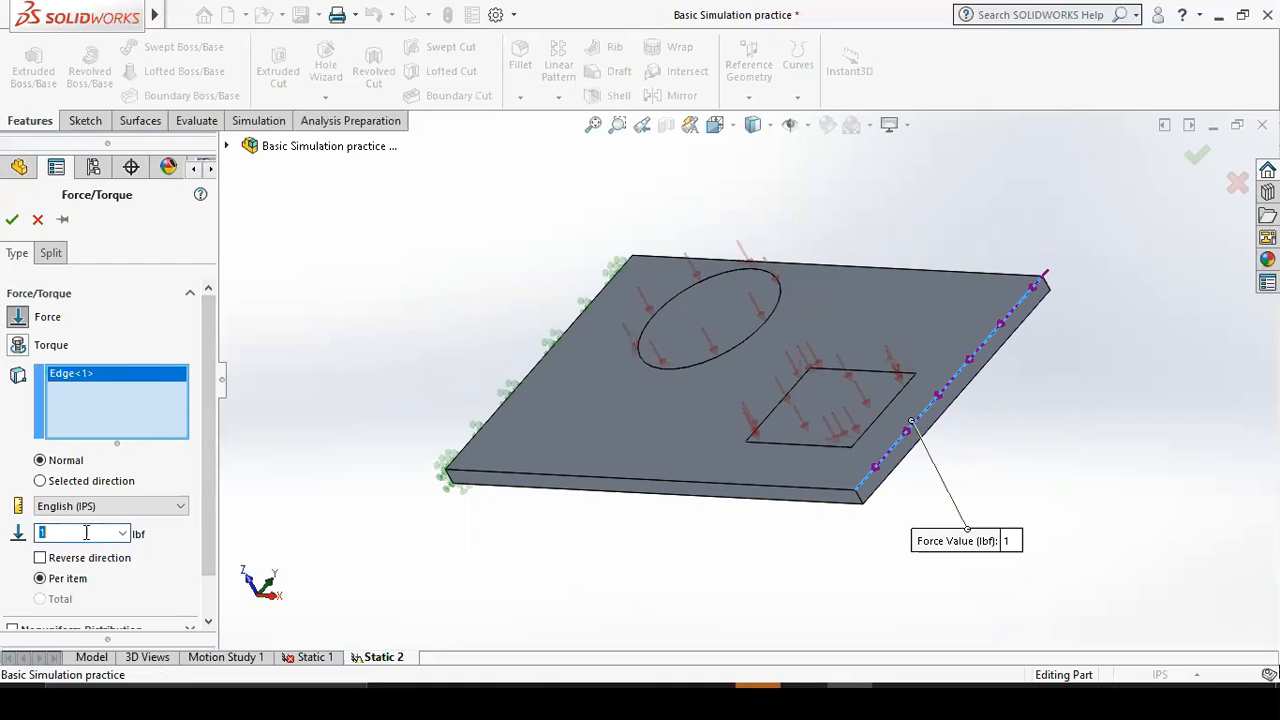
text(1)
scroll(172, 556, down, 1)
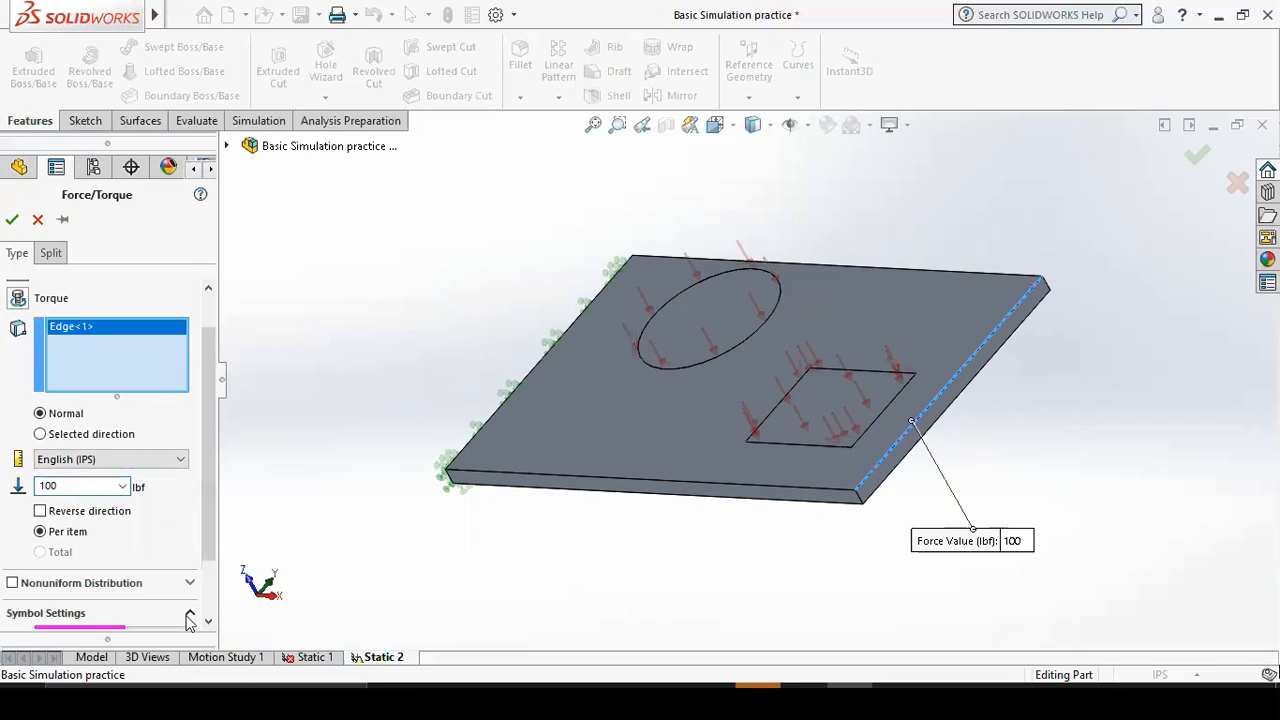
Set the second force's symbol size to 50 and try to apply it as a normal force on the edge.
click(165, 612)
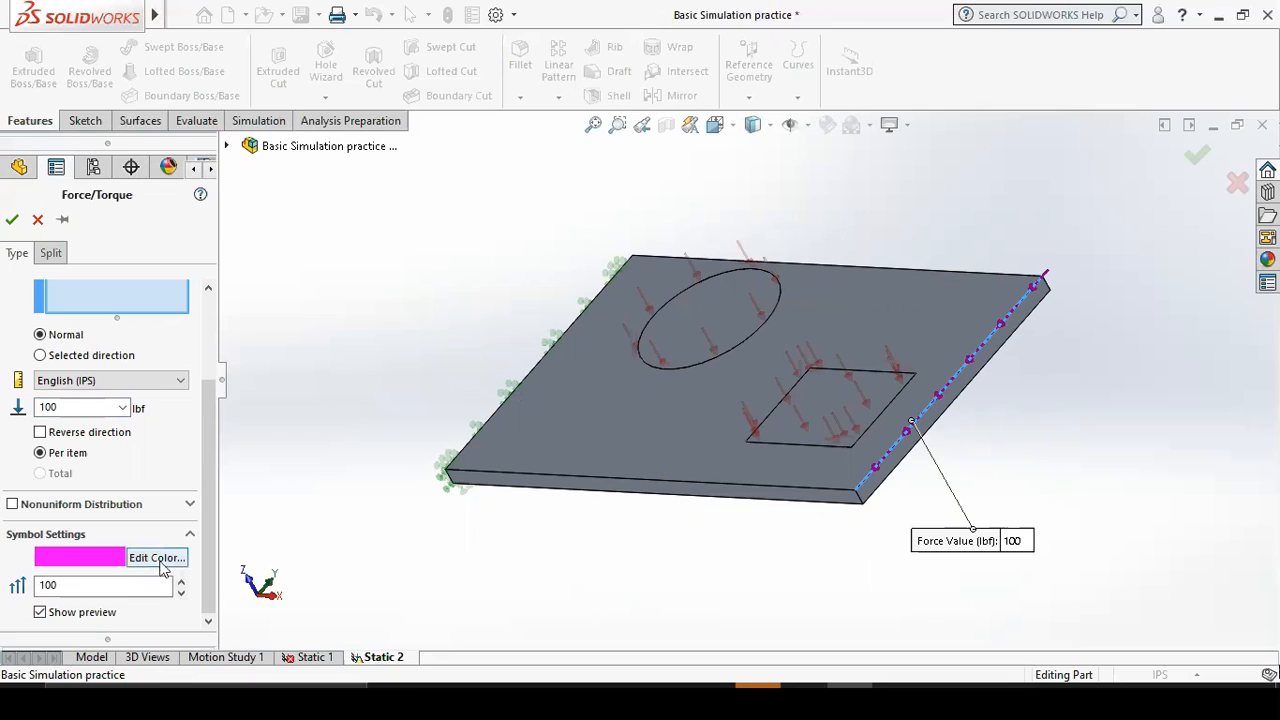
double_click(45, 585)
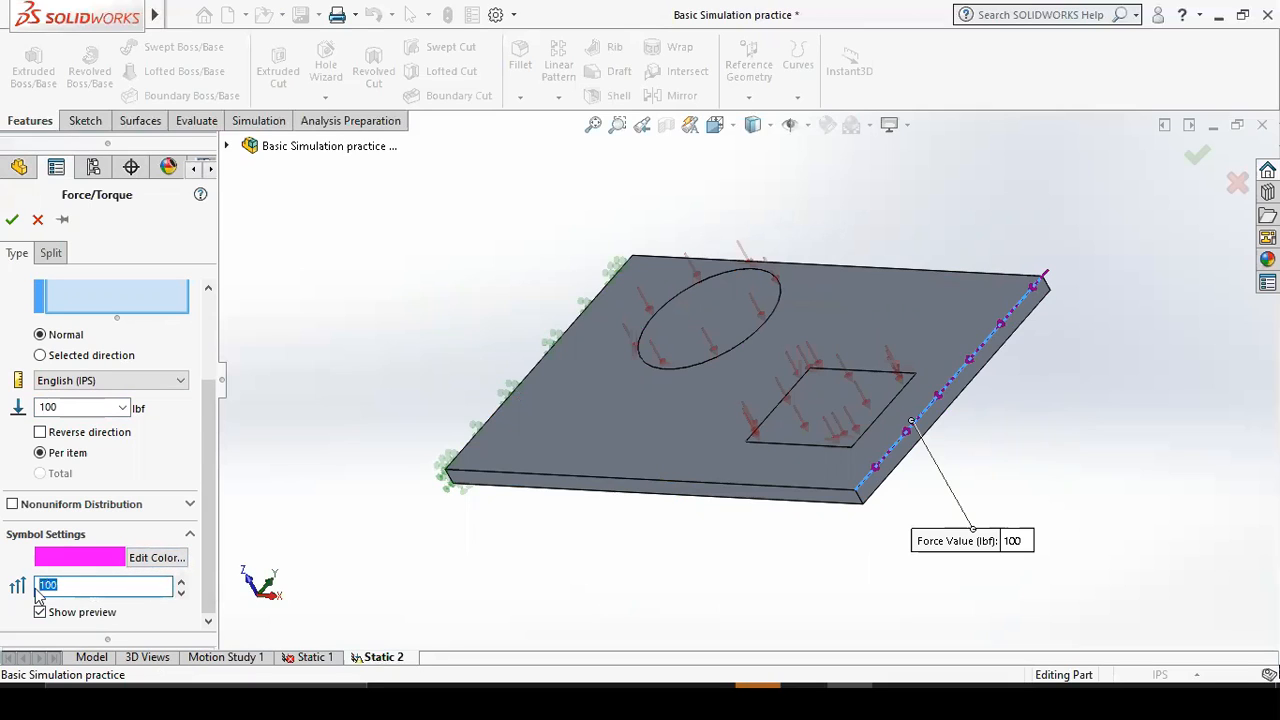
key(BackSpace)
click(12, 219)
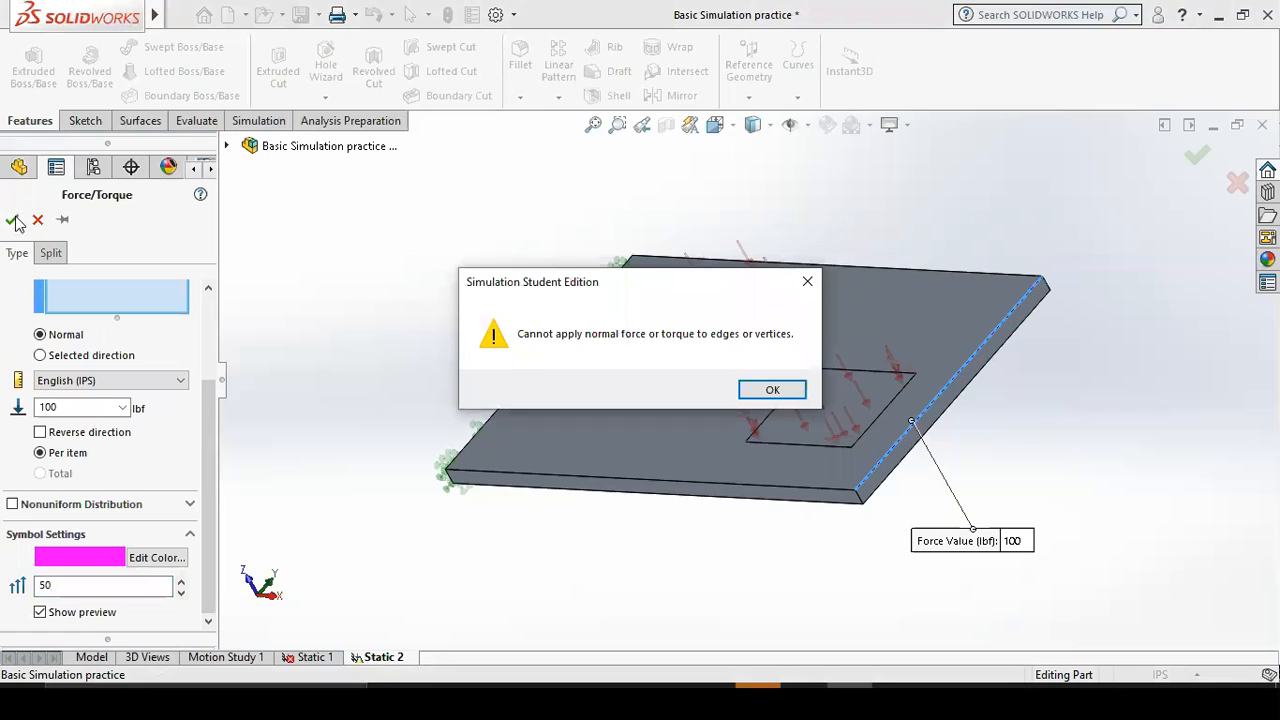
click(772, 390)
Switch the force to a selected direction, try the loaded edge as its reference, and clear the edge selections.
click(41, 355)
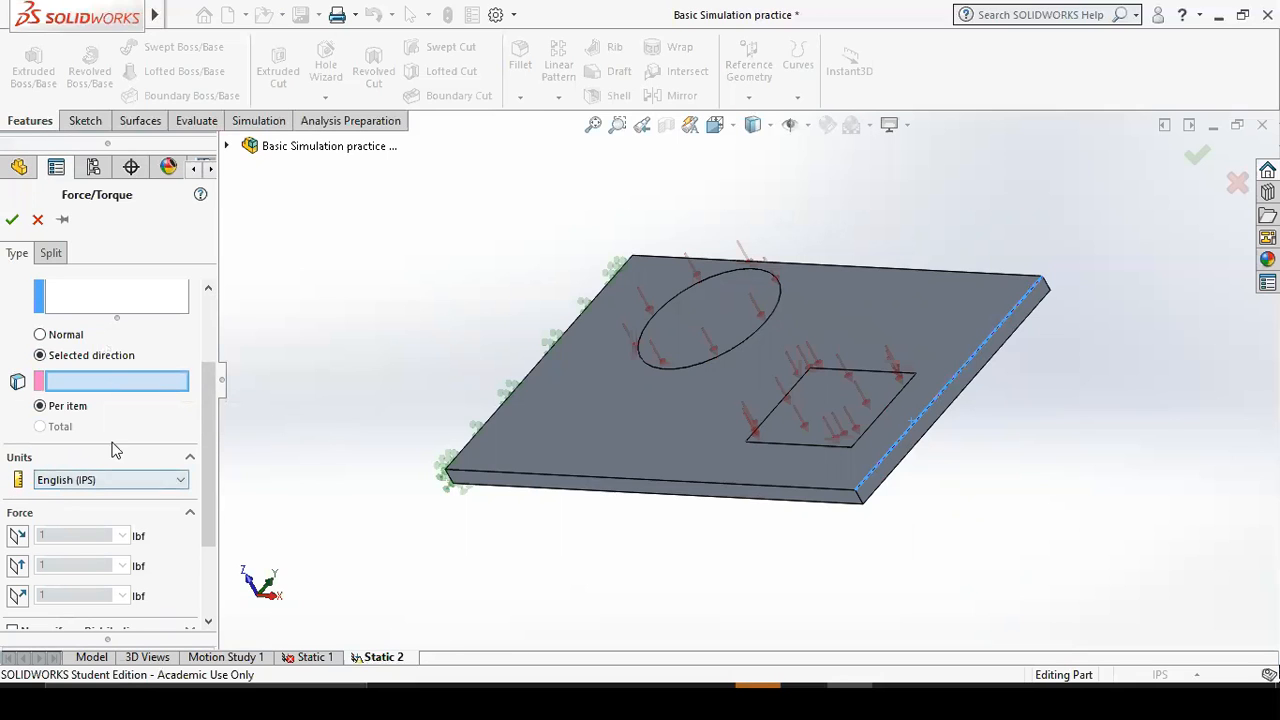
click(934, 406)
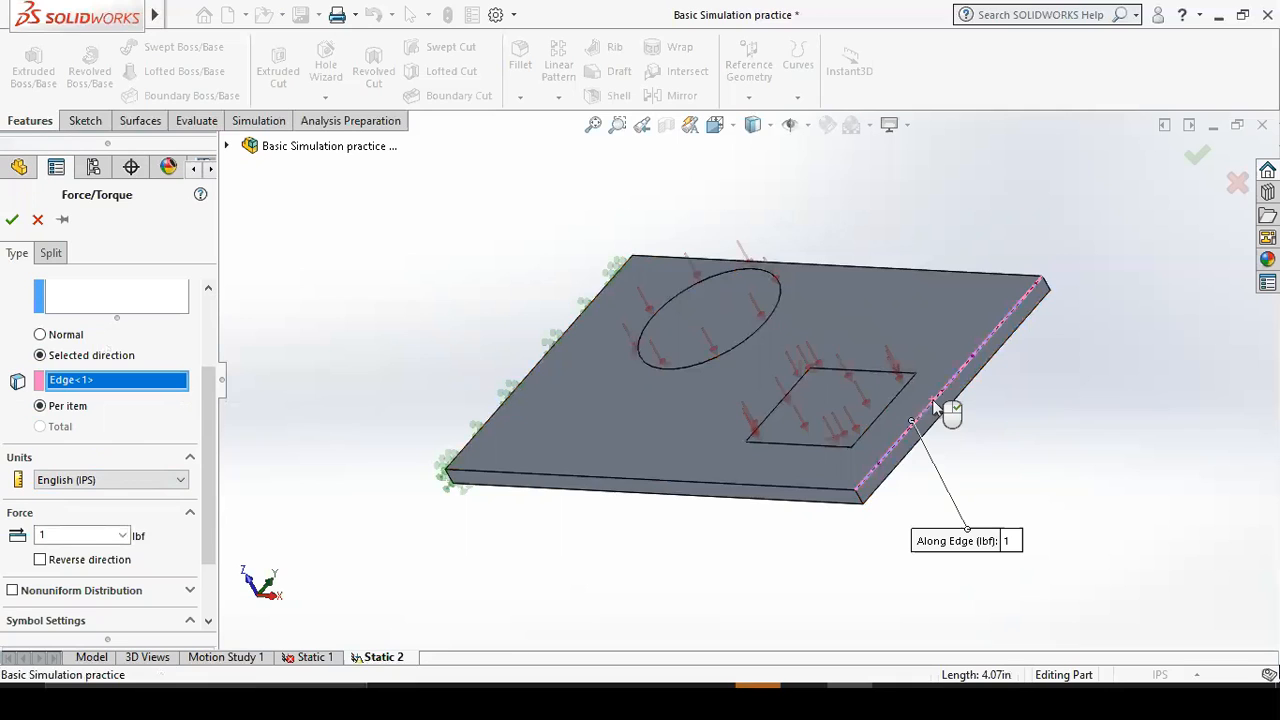
right_click(88, 388)
click(148, 418)
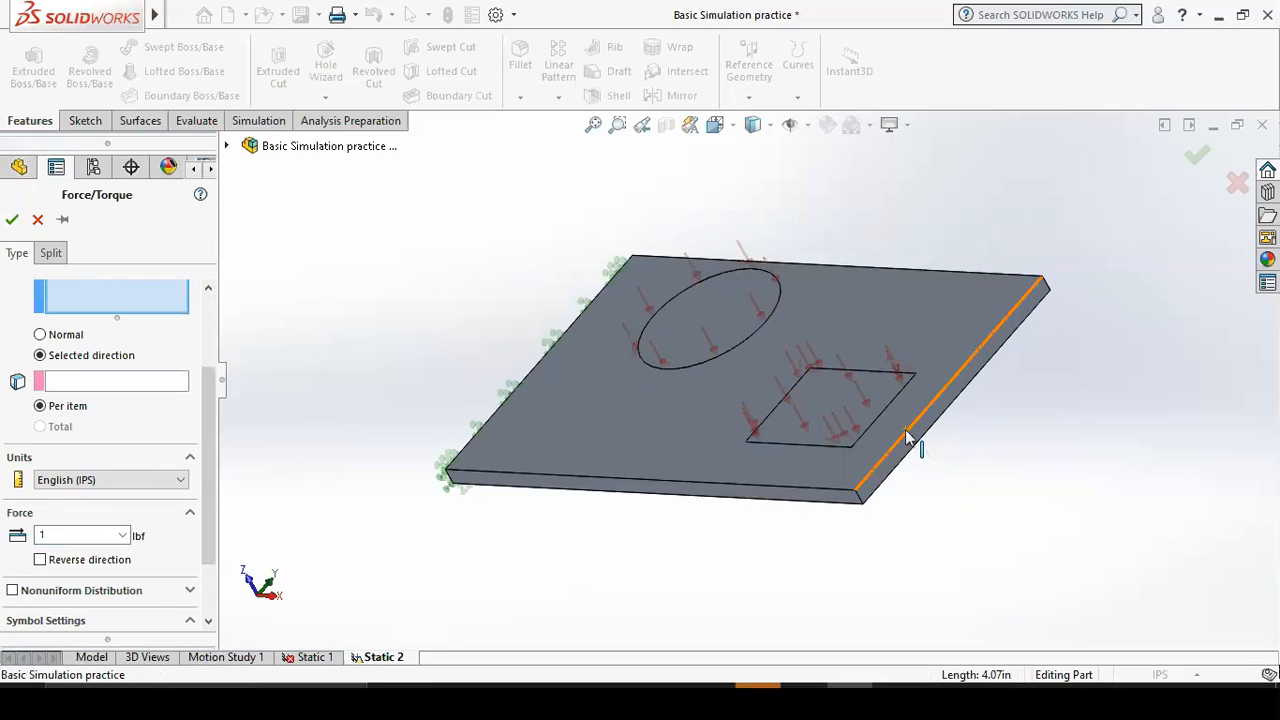
Apply a 1 lbf per-item force to the free end's top edge, directed along the short vertical corner edge.
scroll(134, 351, up, 2)
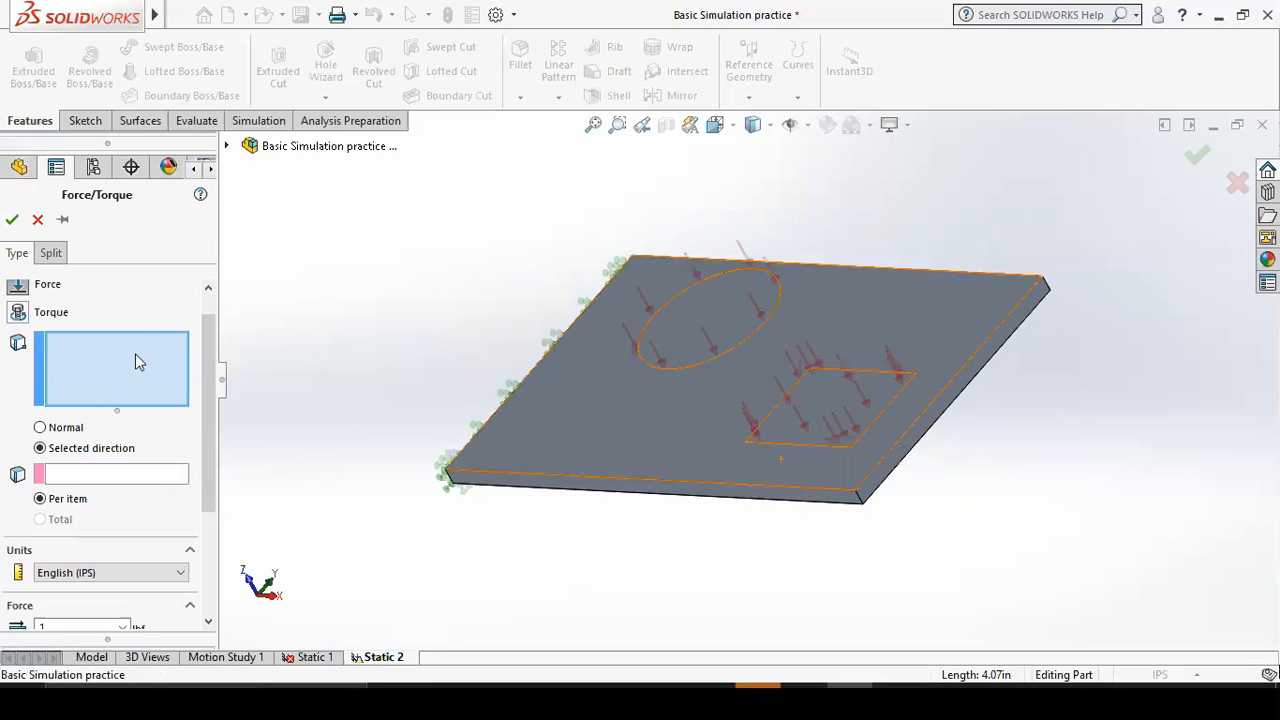
click(912, 432)
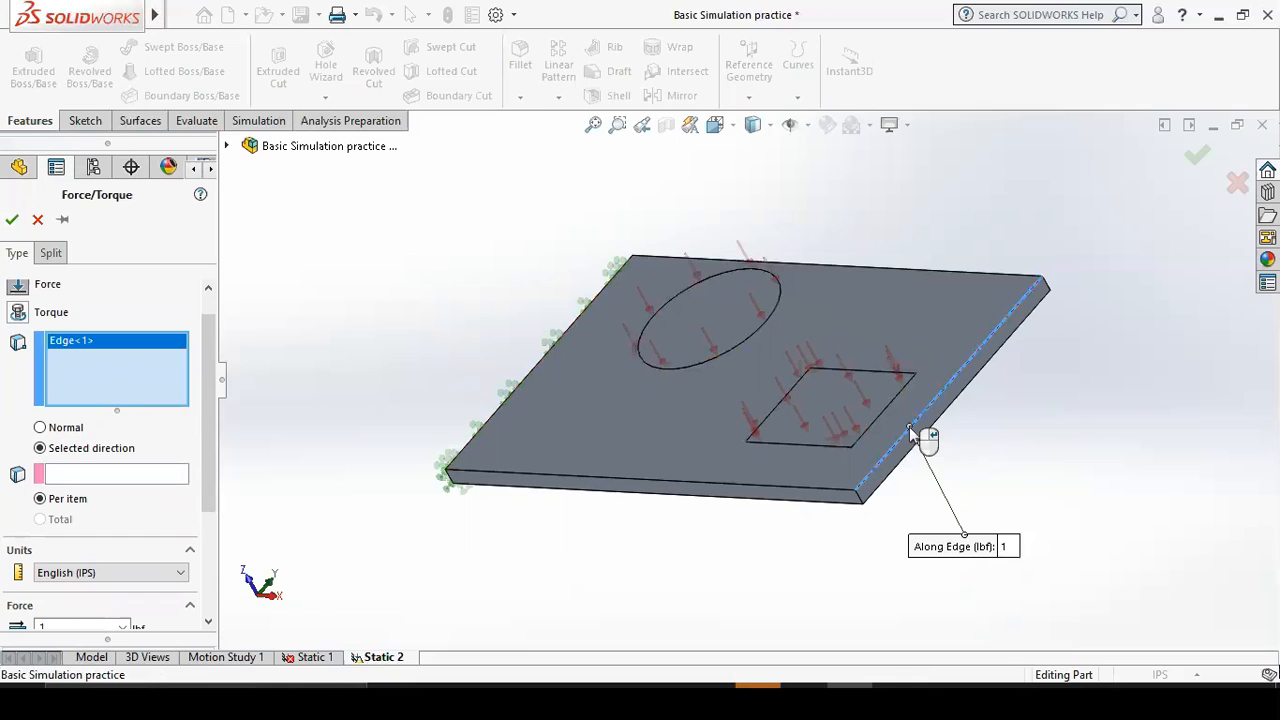
click(80, 474)
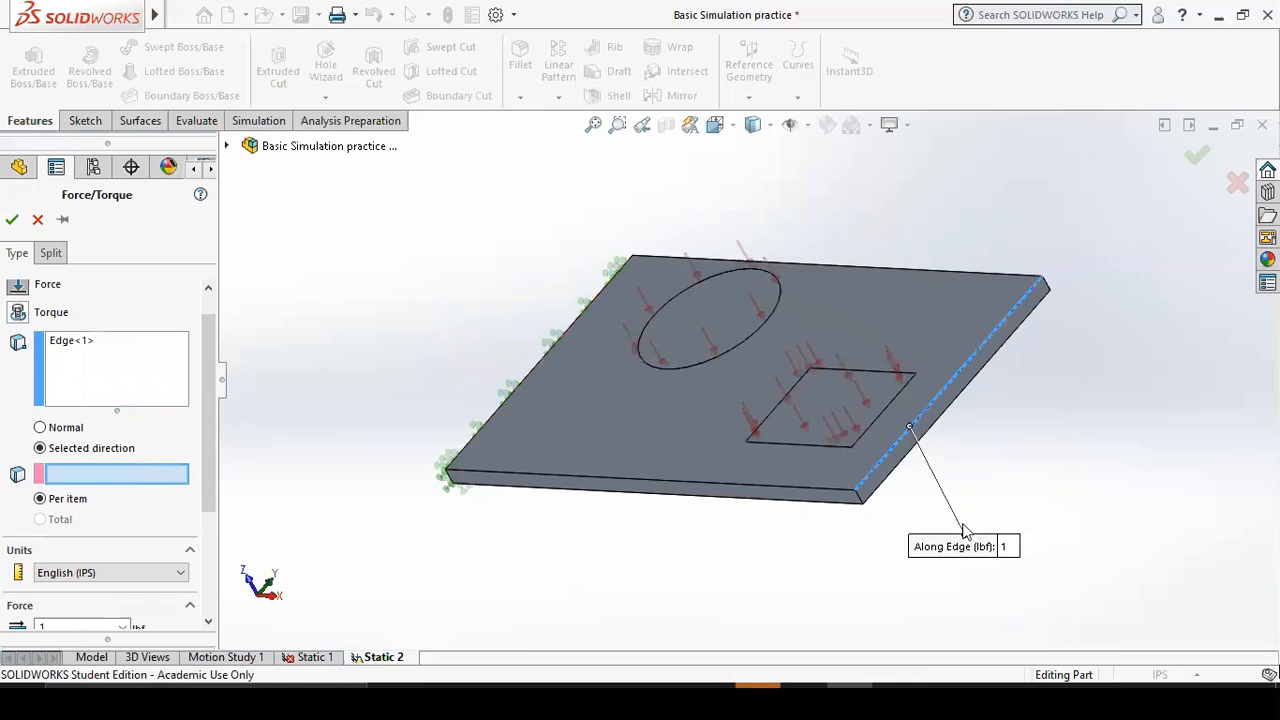
click(864, 505)
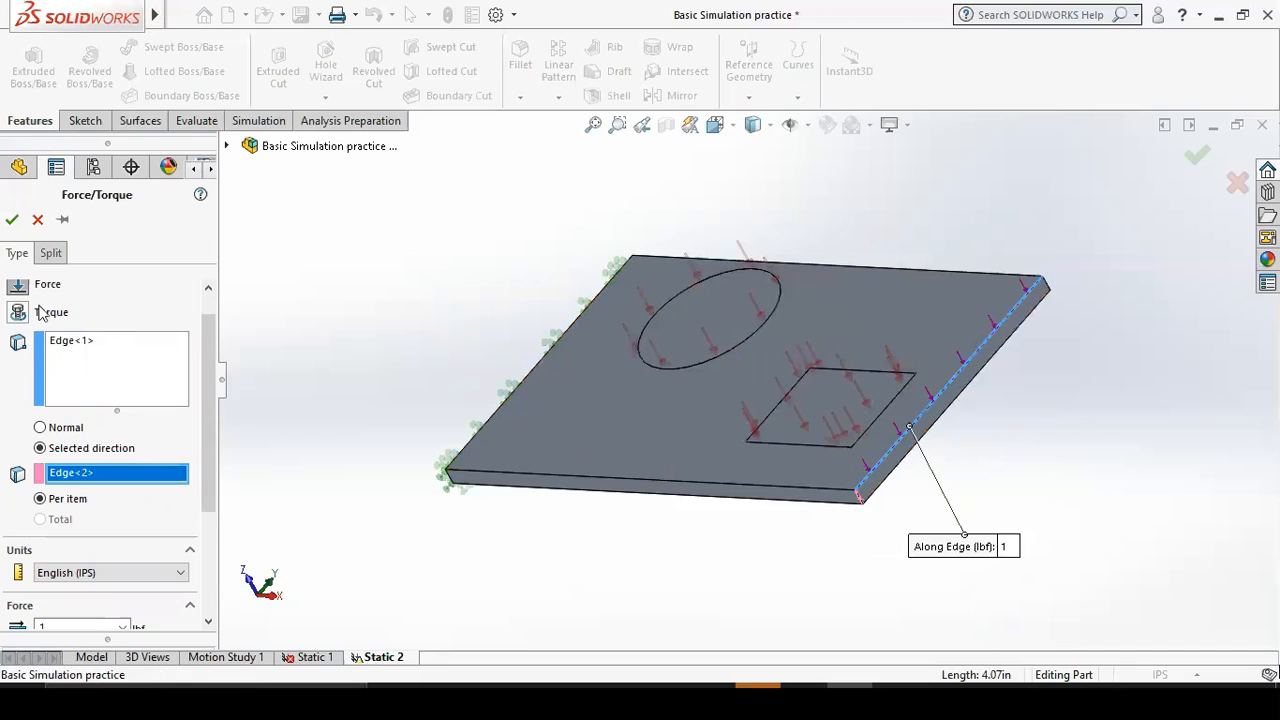
click(13, 221)
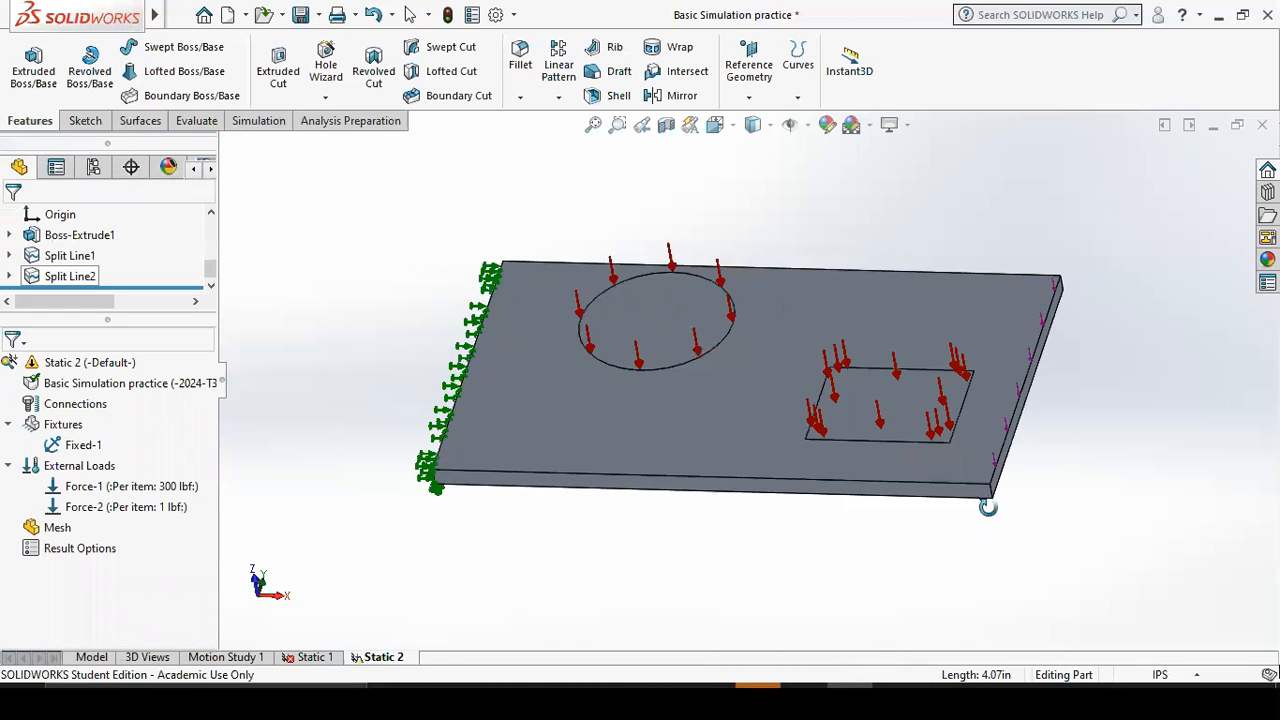
click(155, 490)
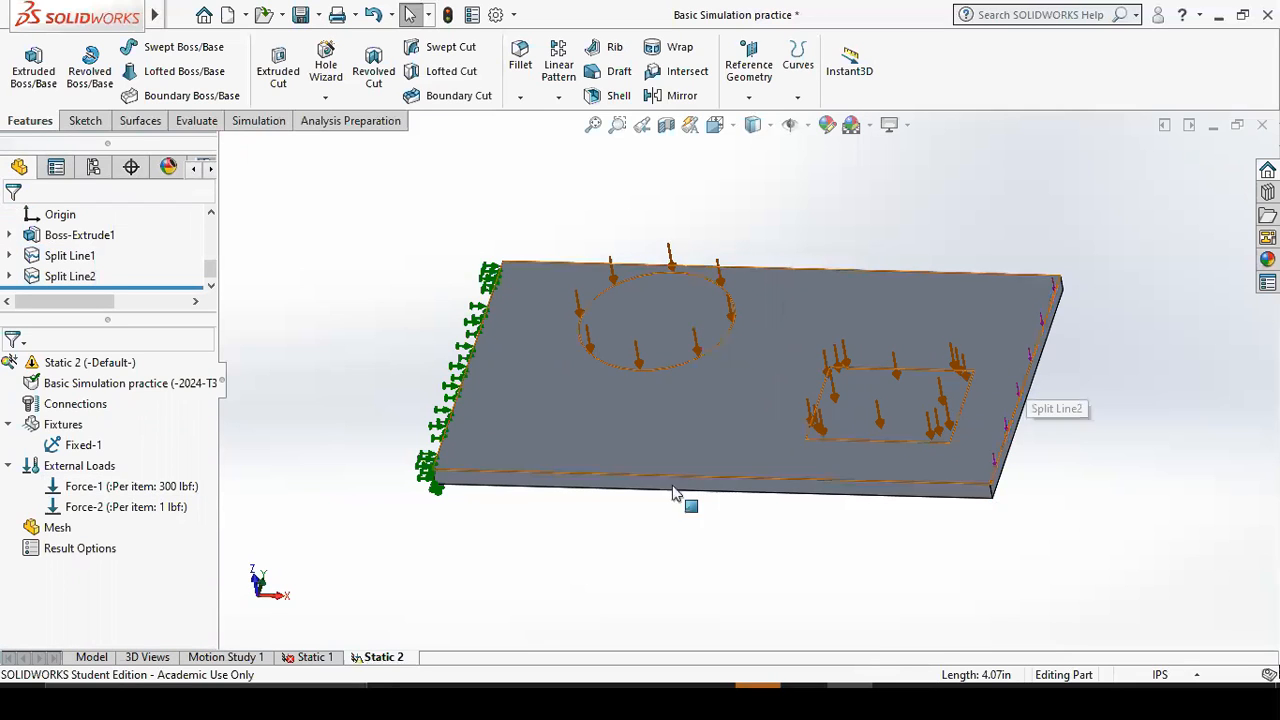
Edit the second force load, on the plate's free end edge, and set its value to 100 lbf.
right_click(147, 510)
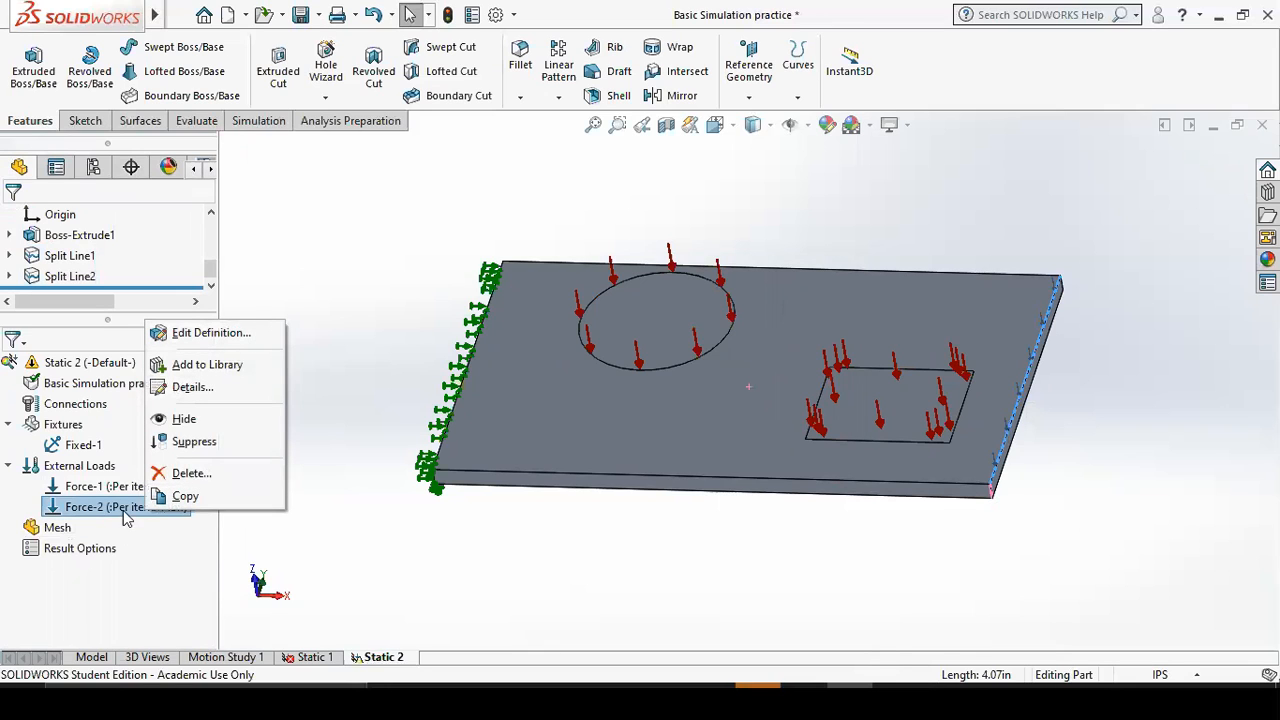
click(200, 333)
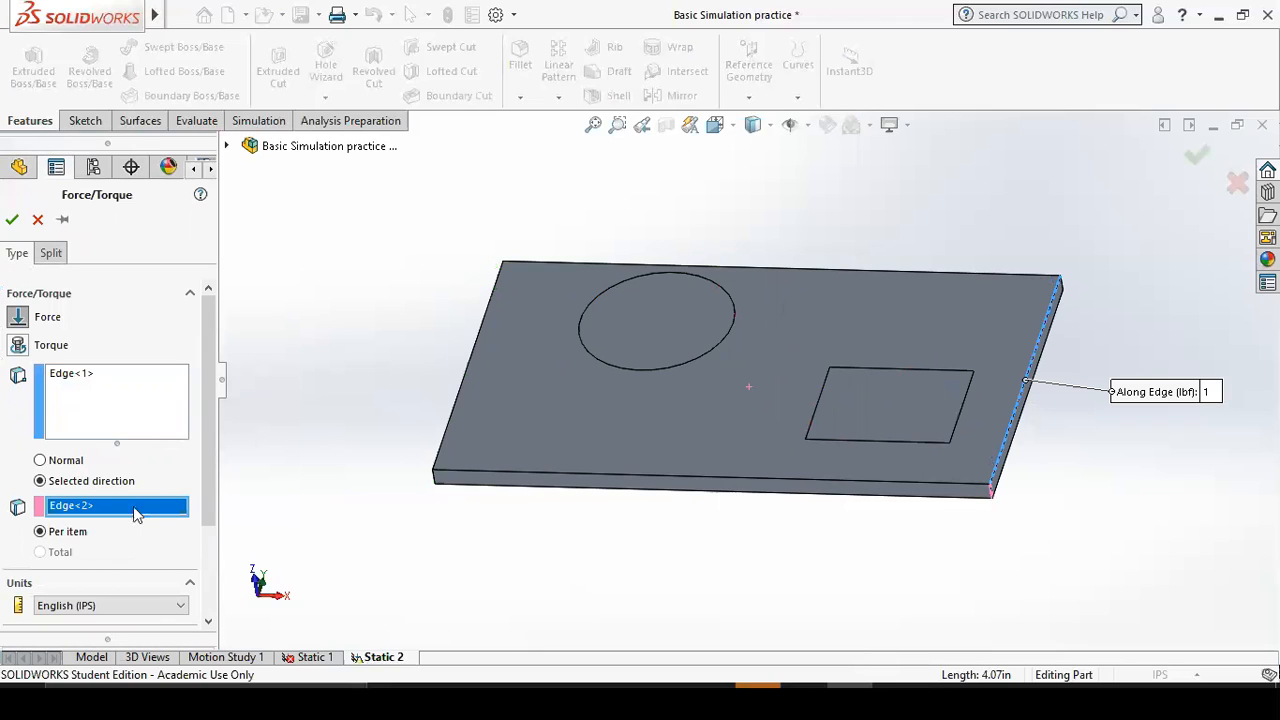
scroll(140, 545, down, 3)
scroll(140, 545, down, 1)
double_click(90, 527)
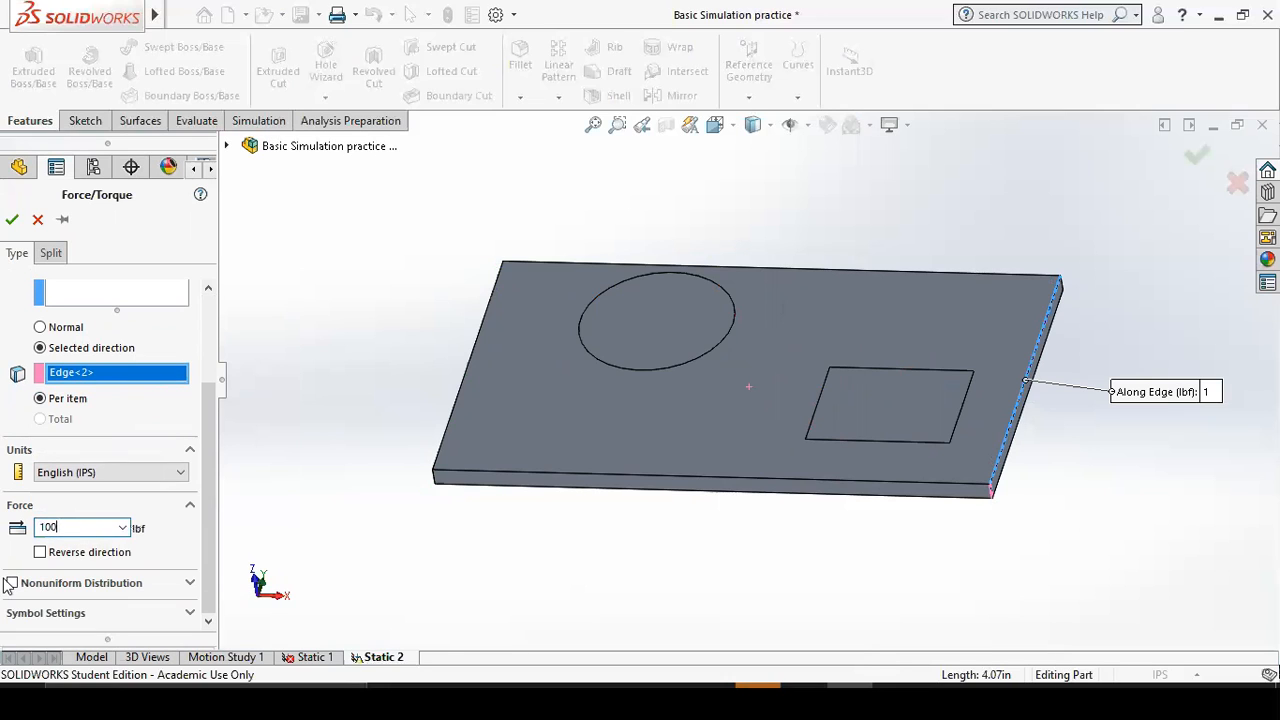
click(15, 221)
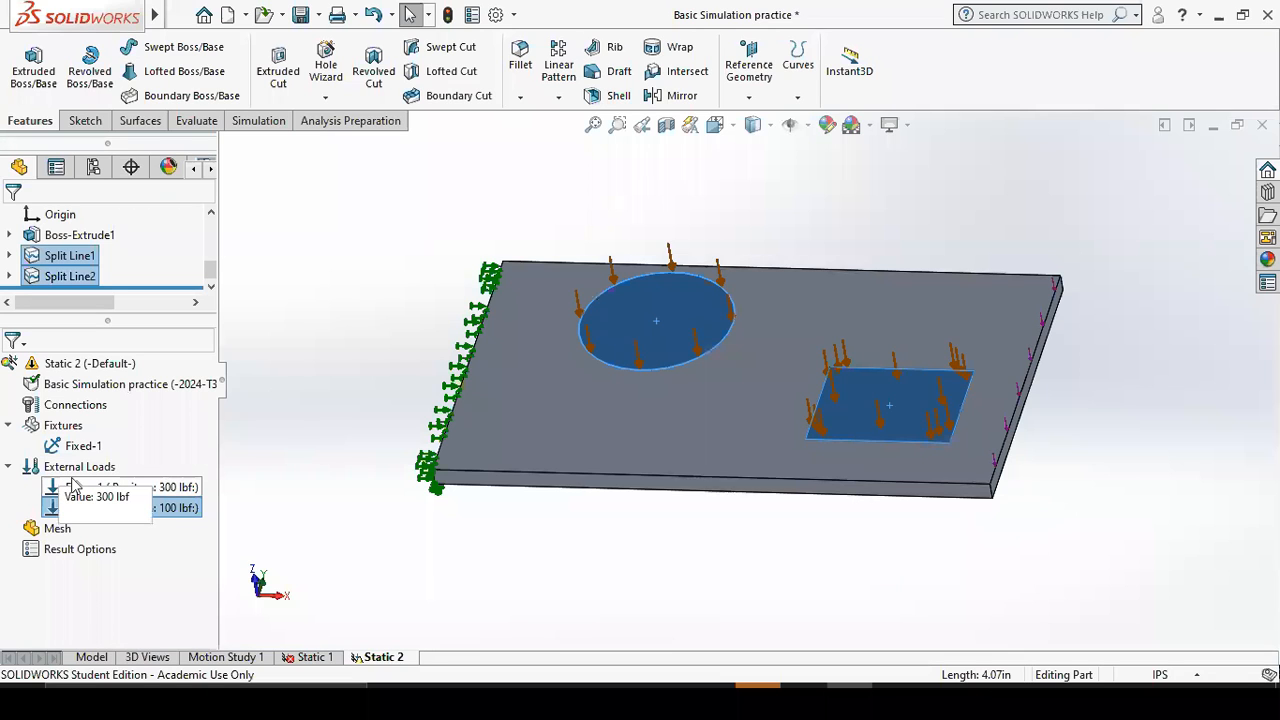
right_click(84, 466)
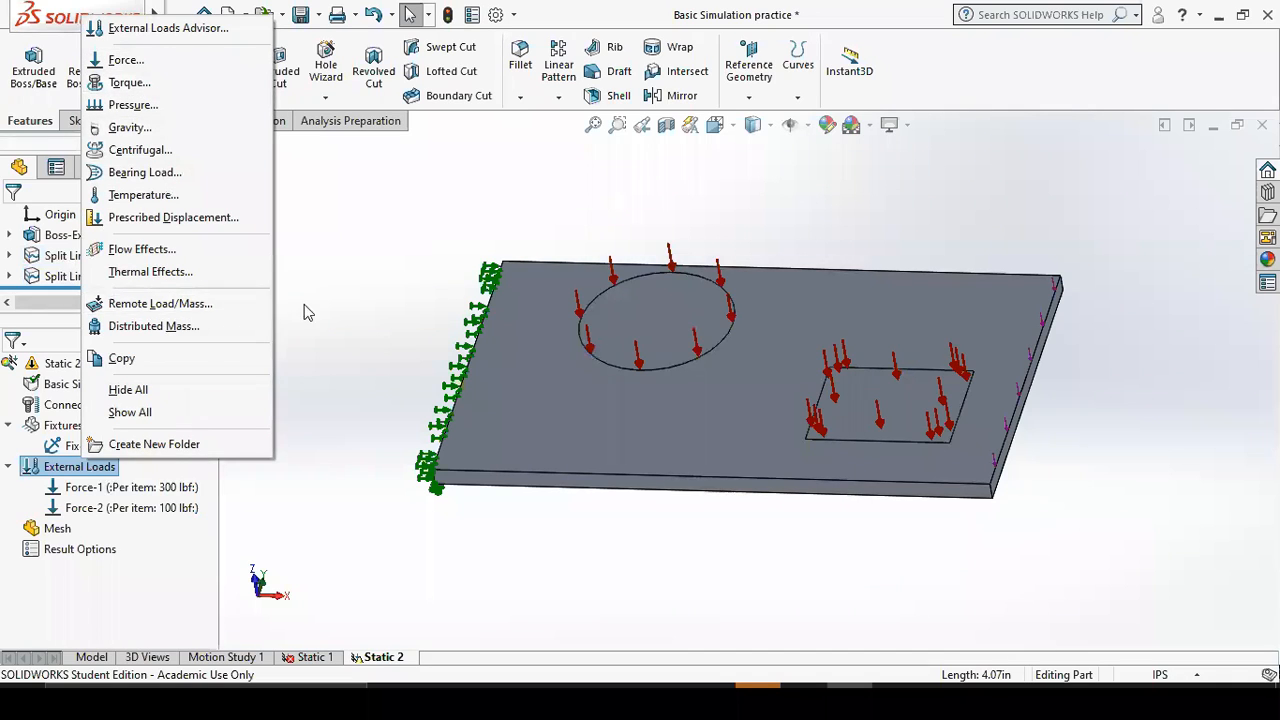
click(334, 306)
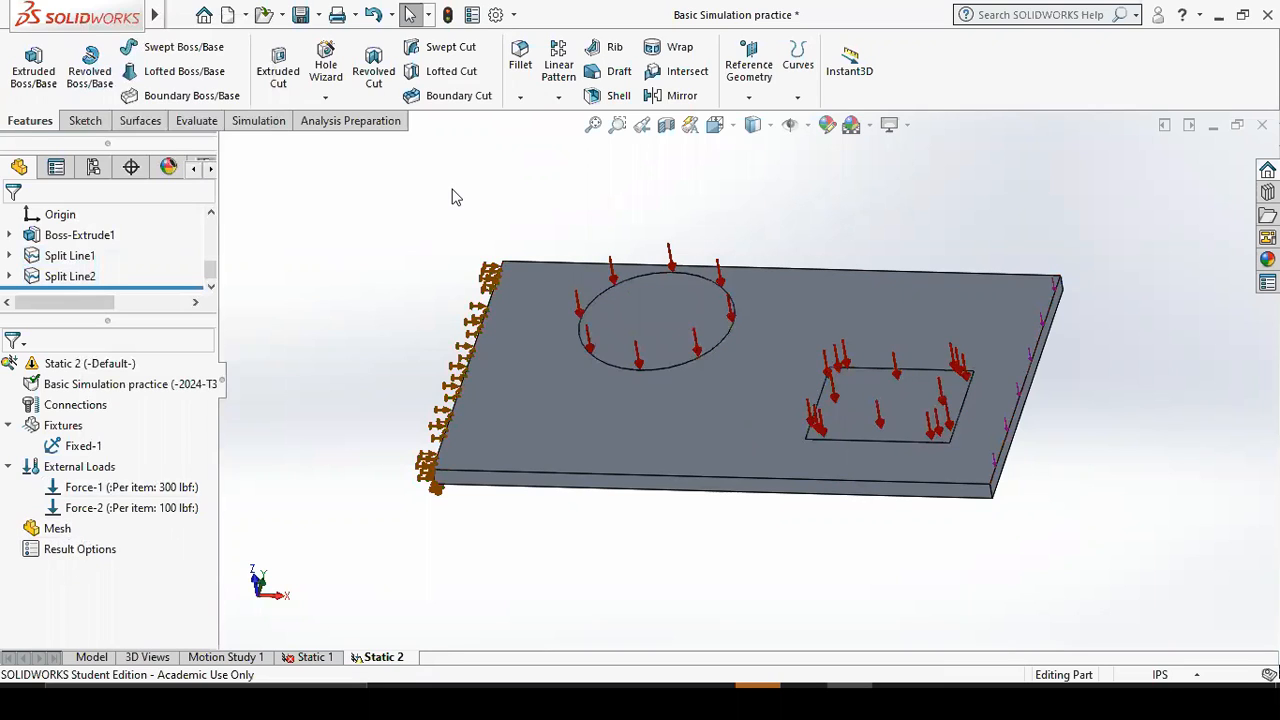
Run the Static 2 study, accepting the Large Displacement option for the solution.
click(260, 121)
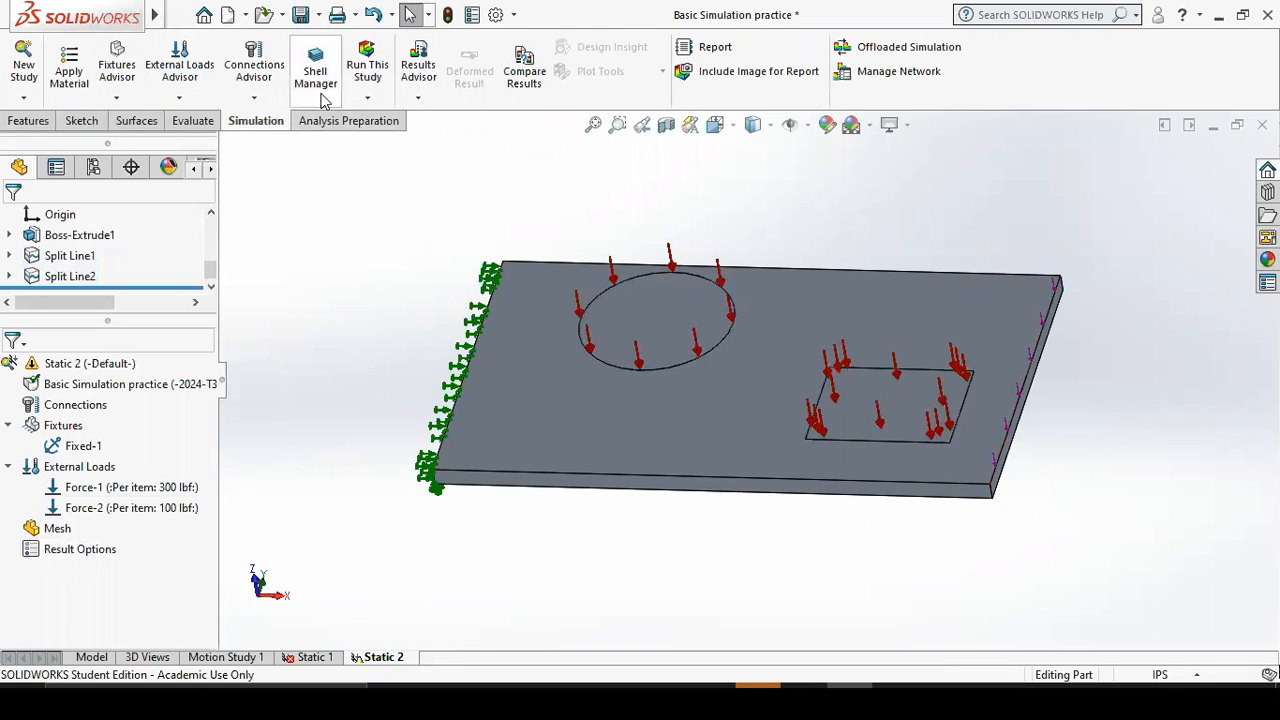
click(368, 97)
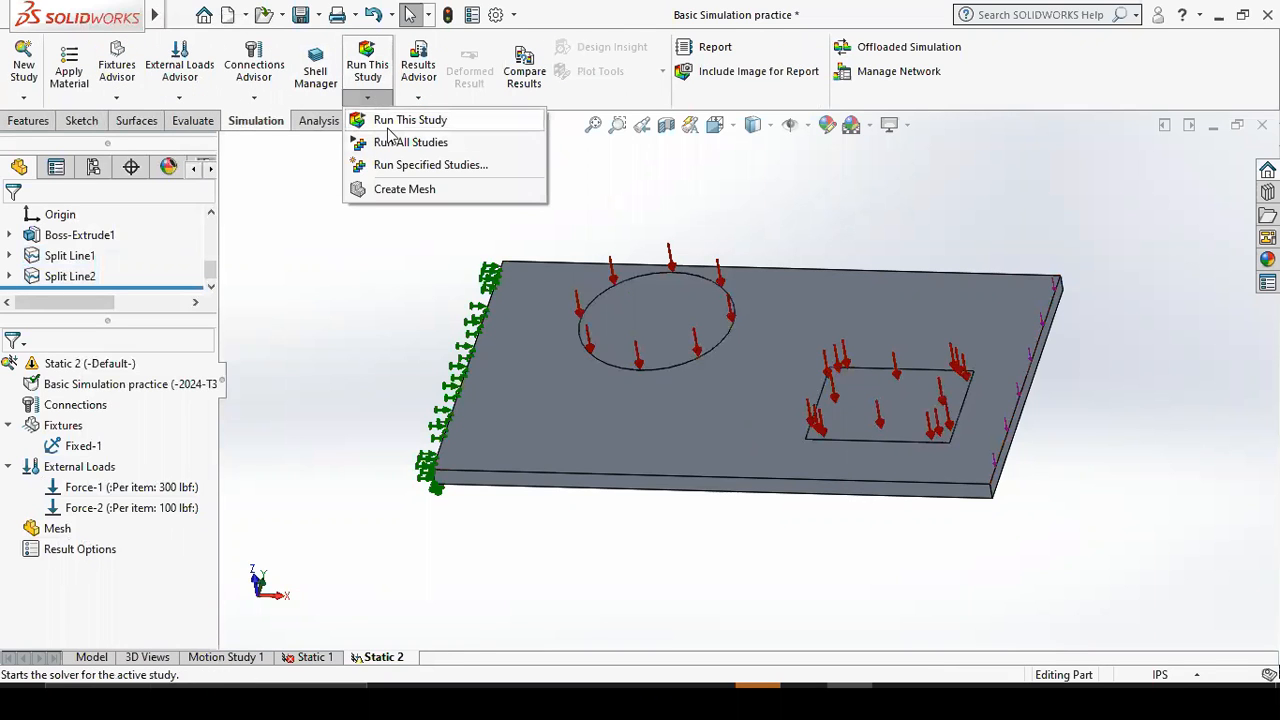
click(395, 121)
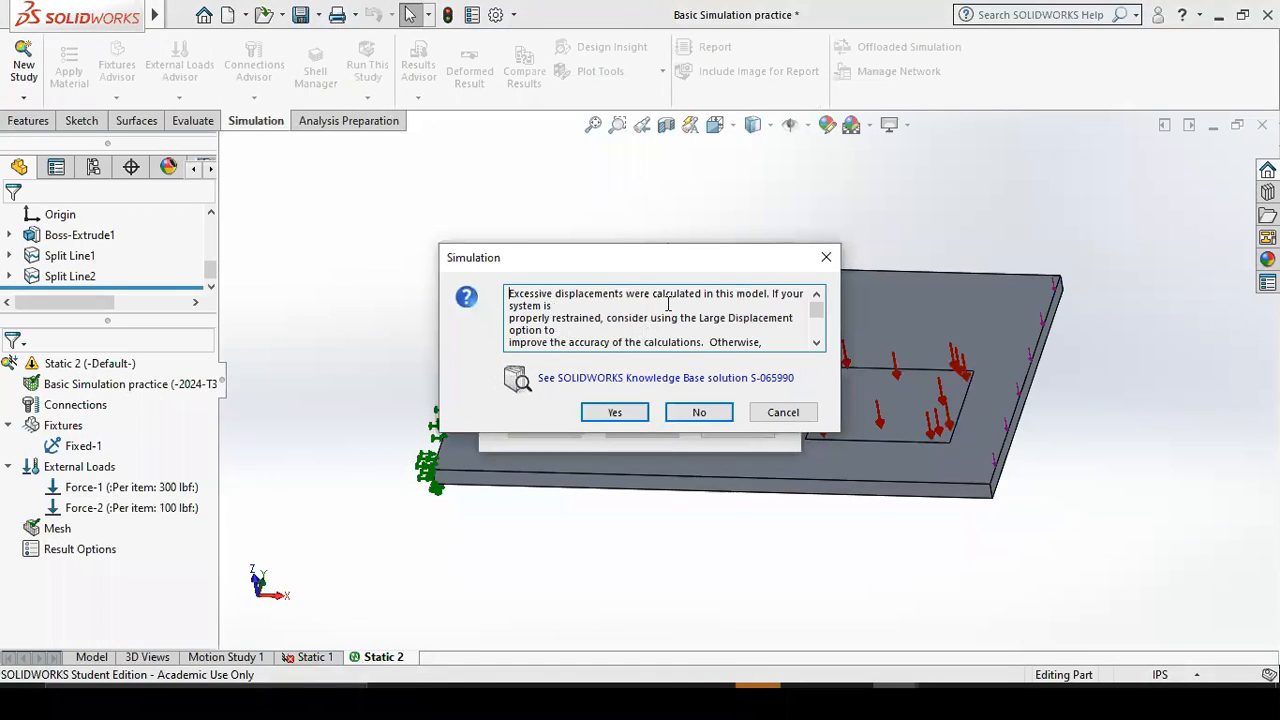
click(615, 412)
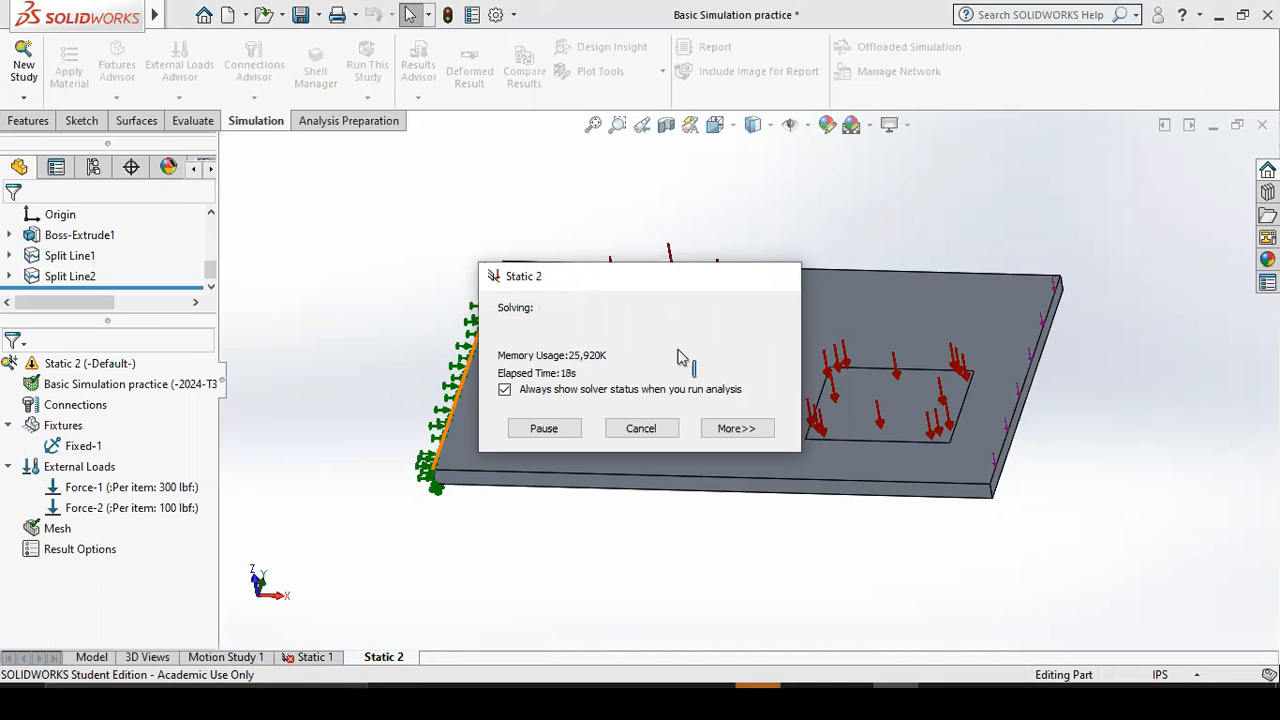
Toggle the deformed display of the von Mises stress plot and examine the stress distribution around the plate's fixed end.
middle_drag(788, 568, 788, 455)
middle_drag(793, 513, 785, 560)
click(470, 72)
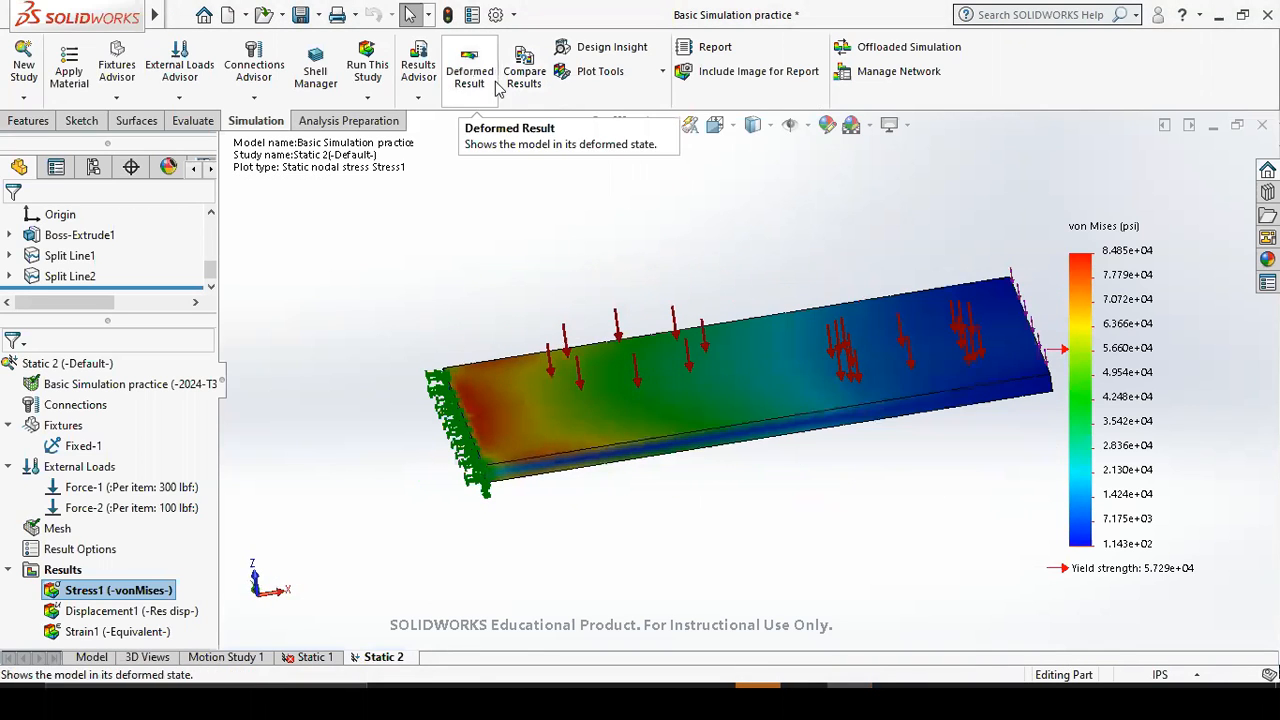
mouse_move(866, 499)
middle_down()
mouse_move(800, 456)
mouse_move(820, 466)
mouse_move(860, 452)
mouse_move(866, 492)
middle_up()
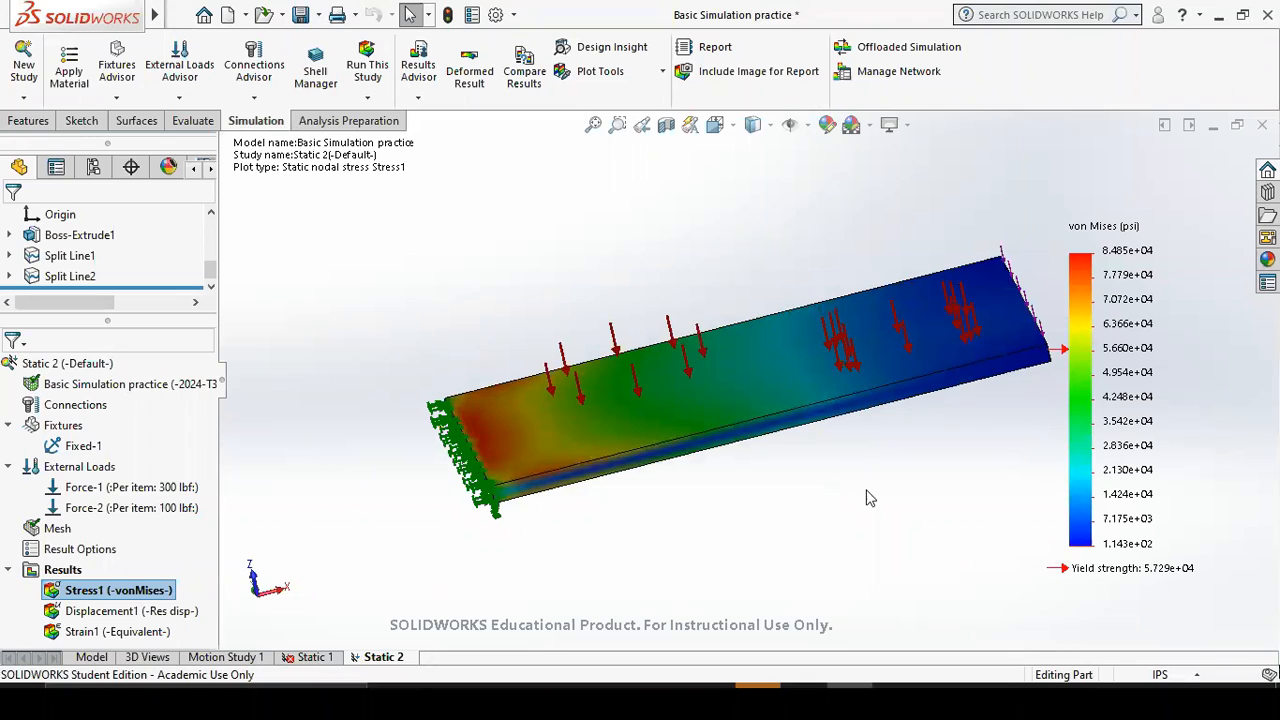
middle_drag(914, 488, 918, 370)
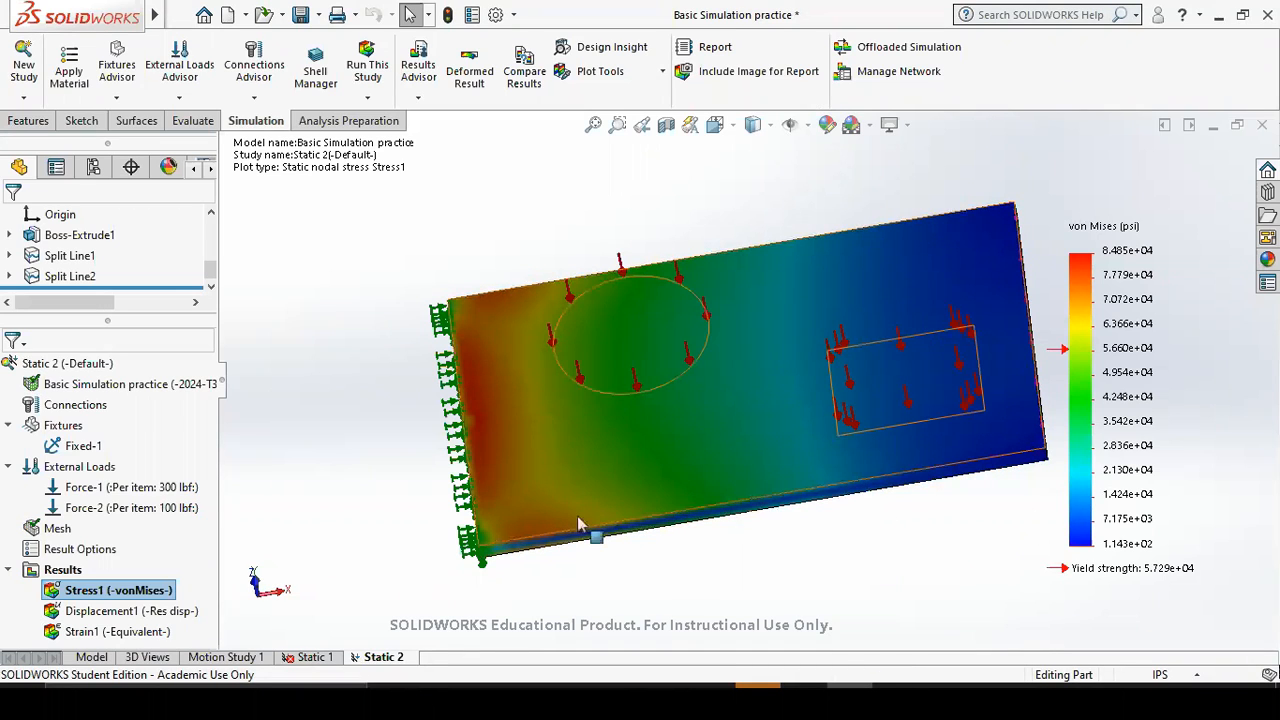
middle_drag(585, 541, 654, 530)
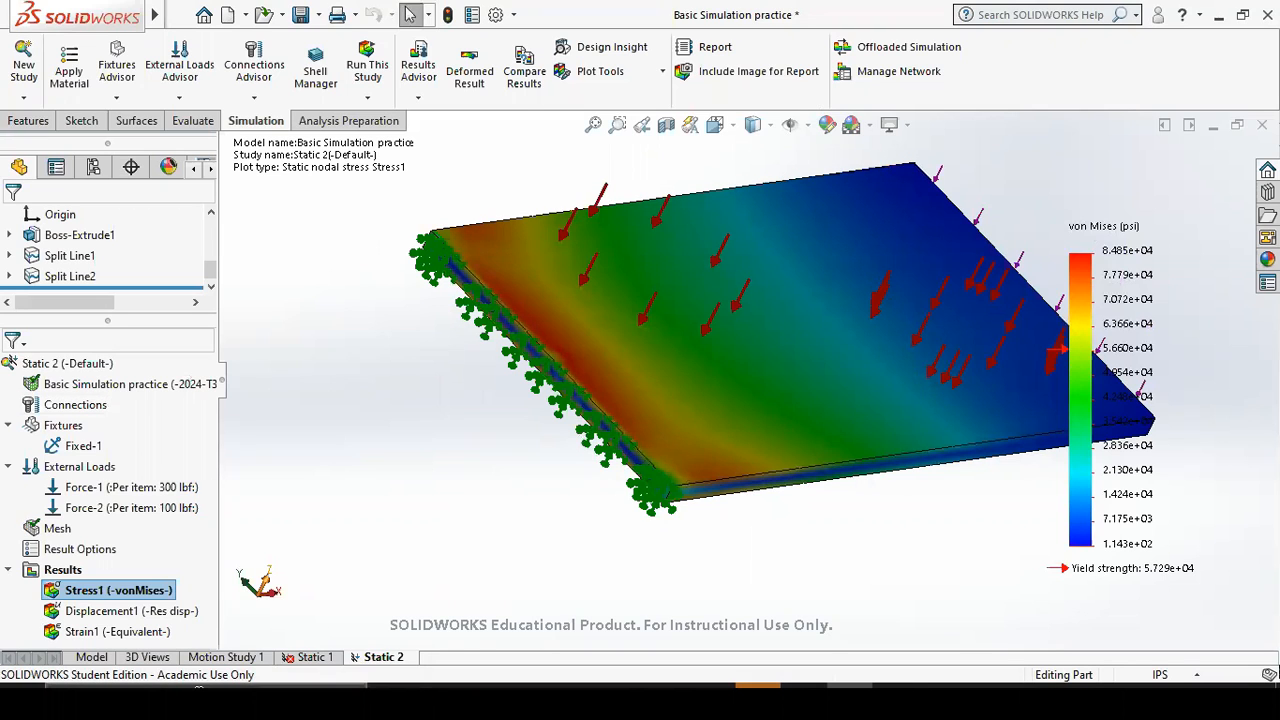
Return from the study results to the plain part geometry and start a sketch on the plate's underside face.
click(205, 657)
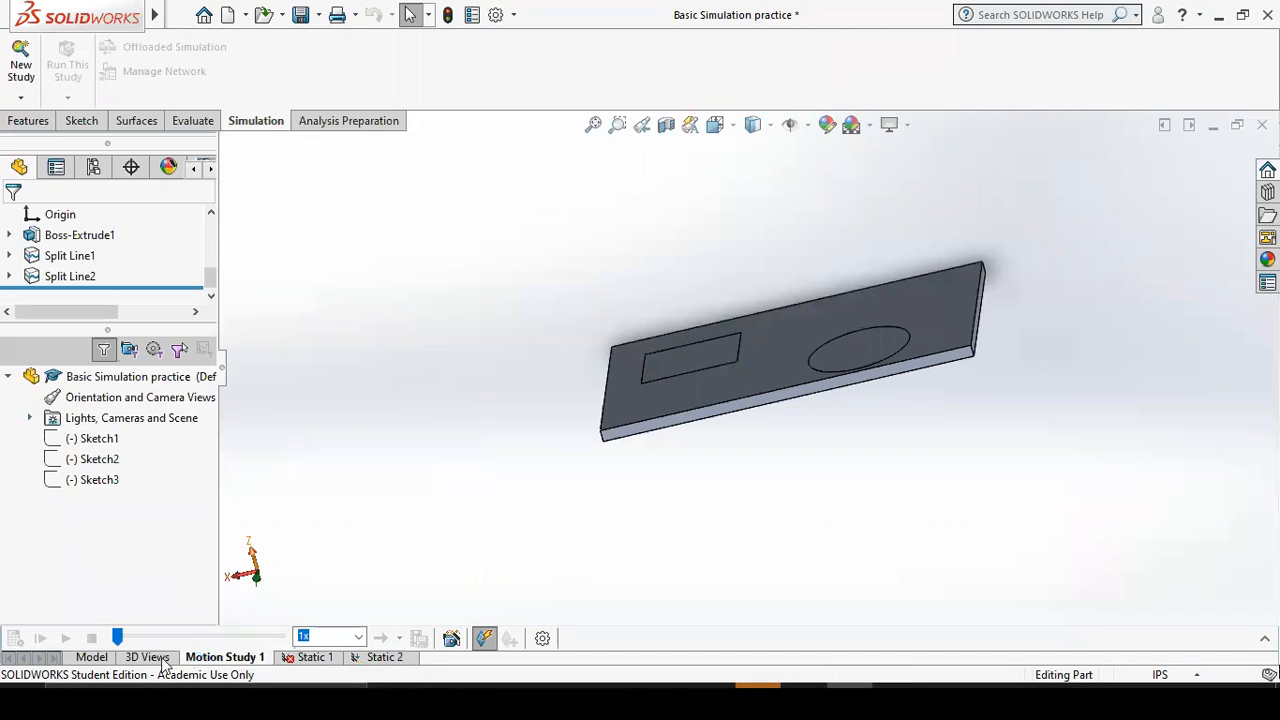
click(148, 657)
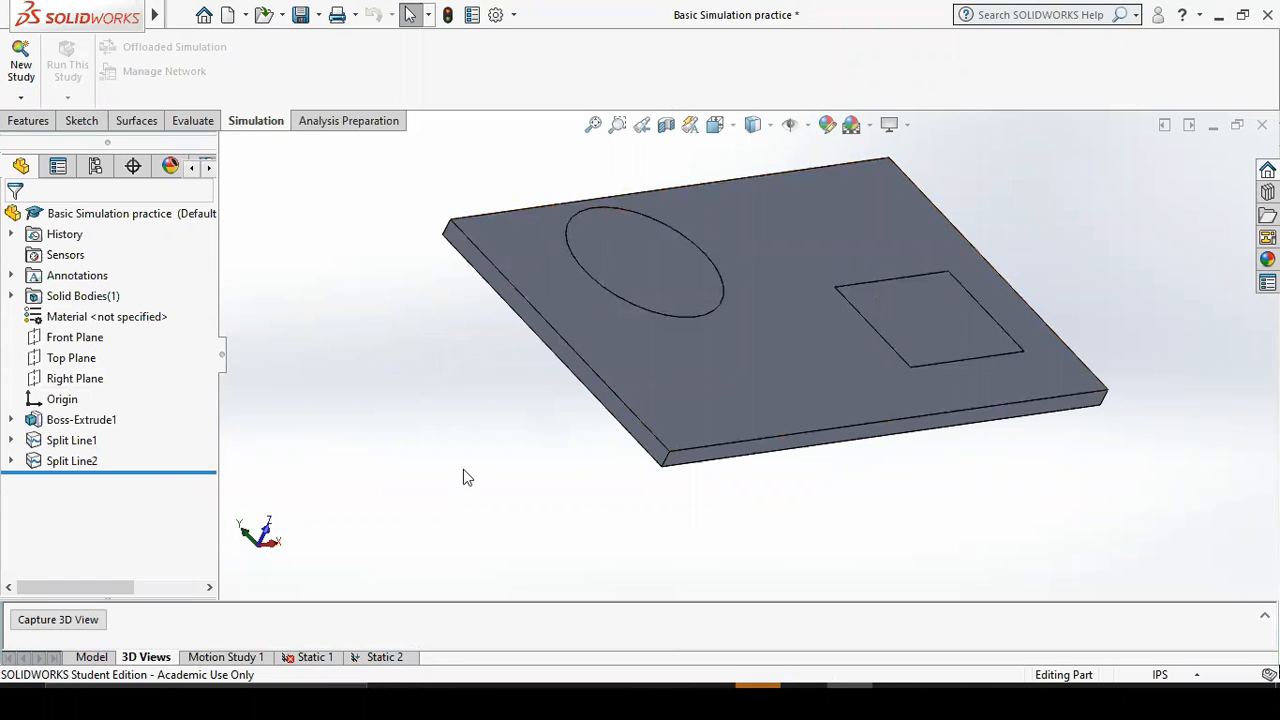
click(81, 120)
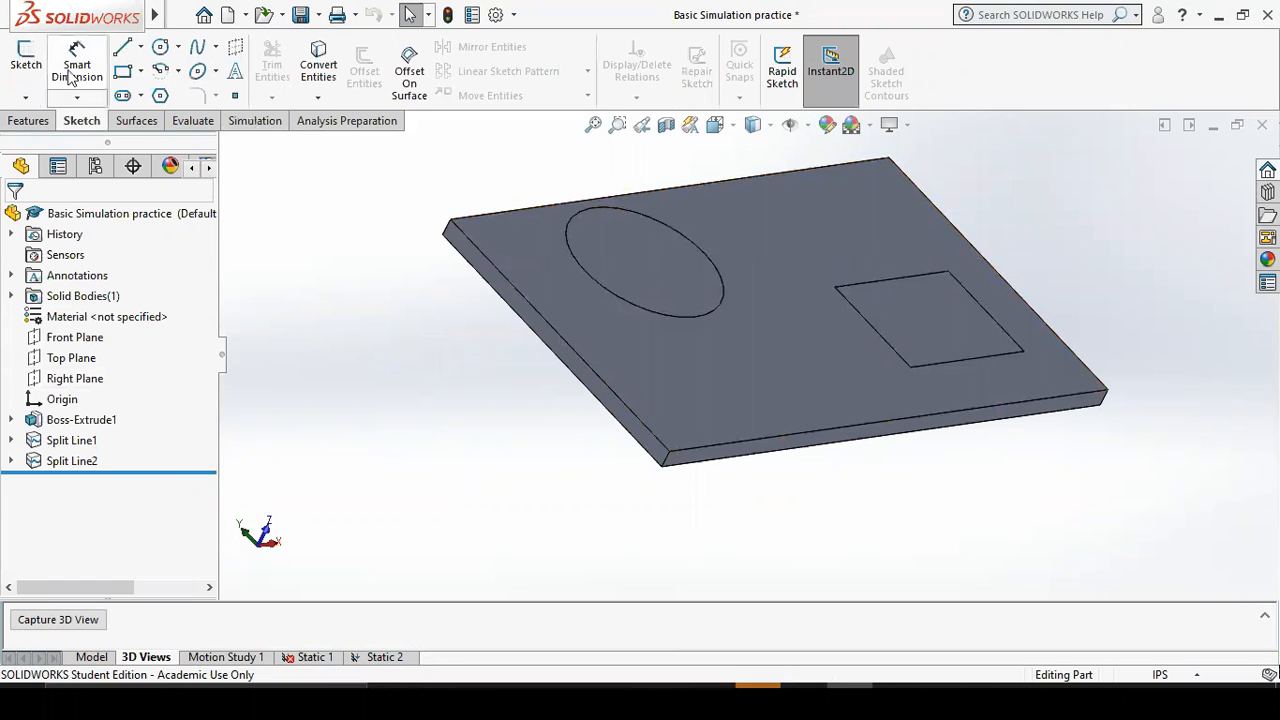
click(25, 60)
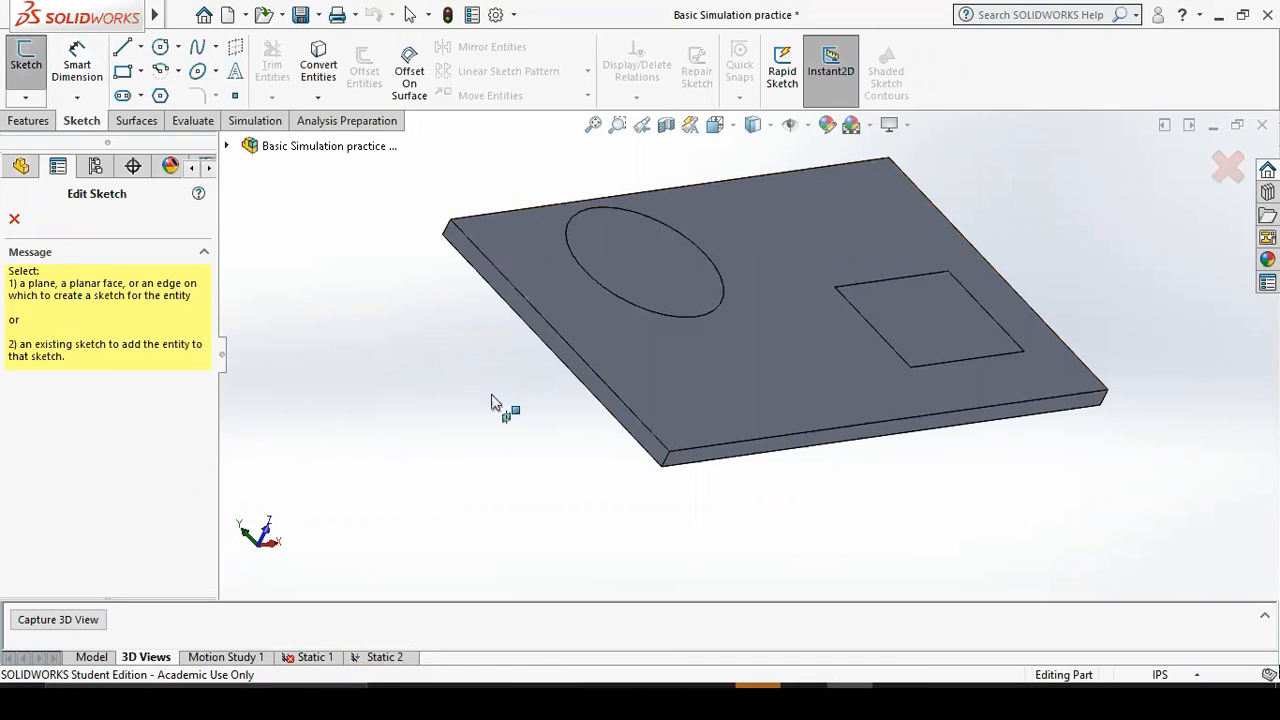
middle_drag(586, 469, 591, 229)
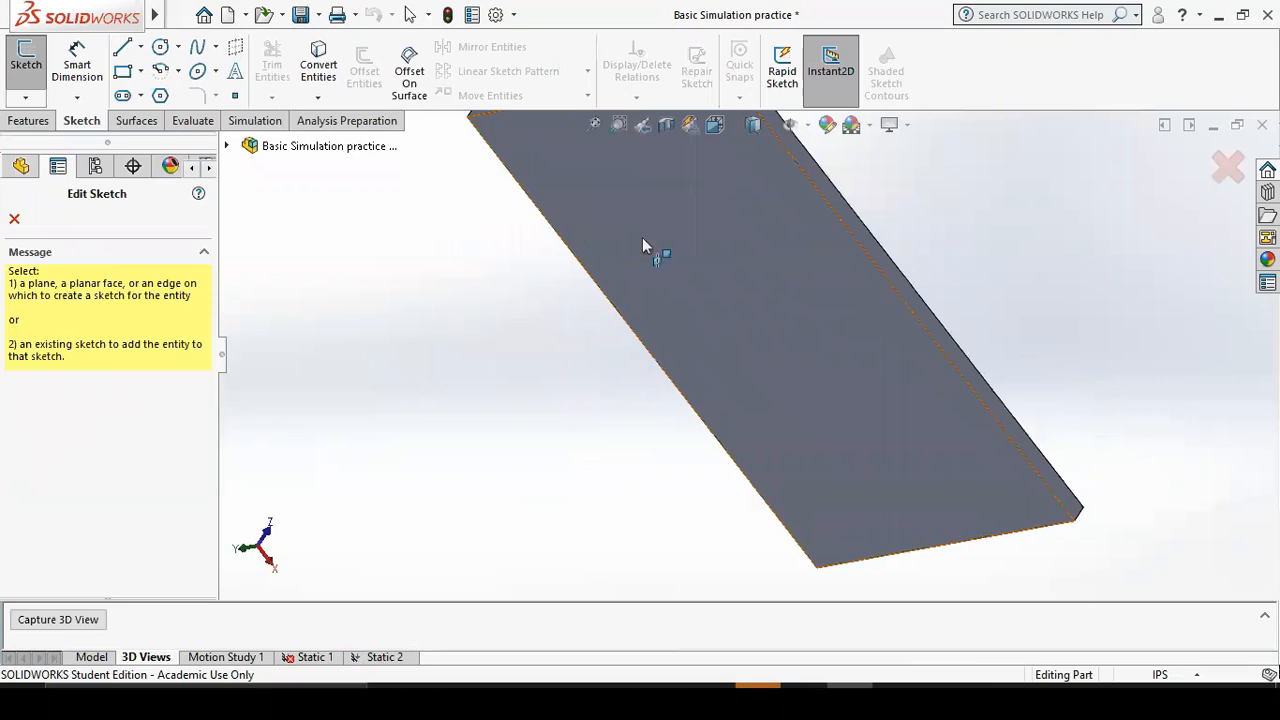
click(644, 239)
click(733, 249)
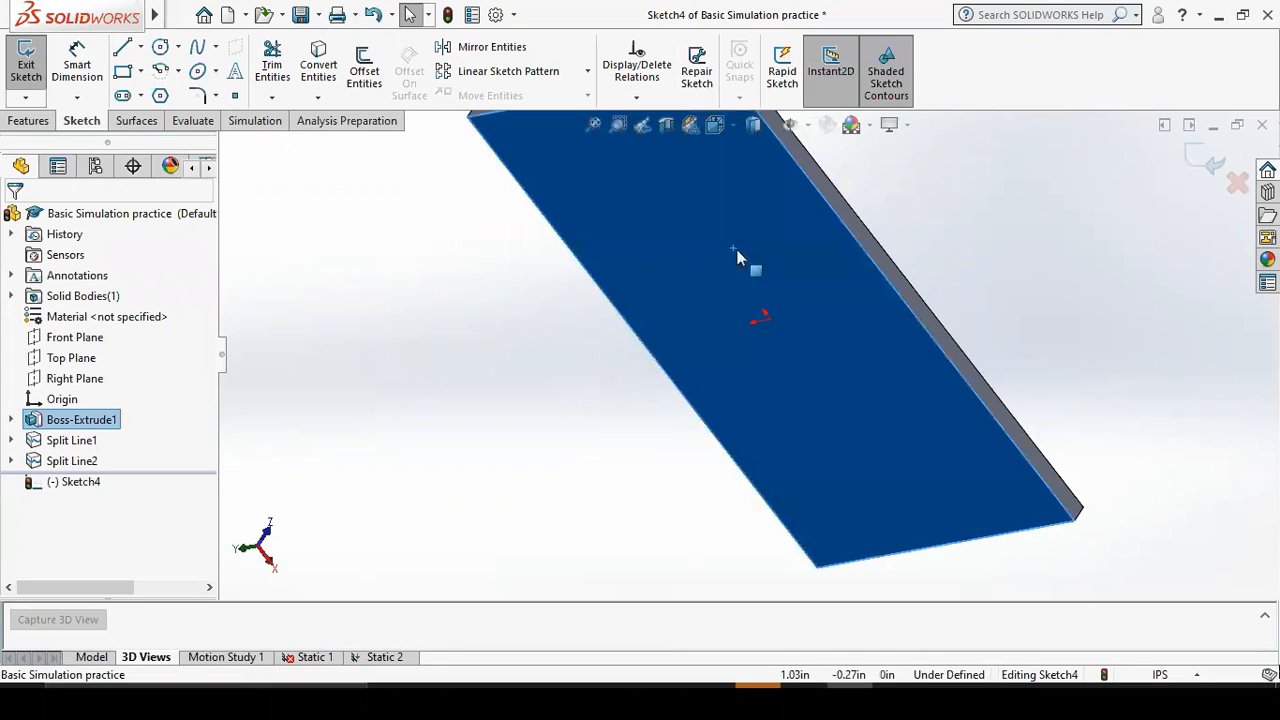
With the underside viewed squarely, sketch a vertical line from edge to edge about 2.4 in left of the origin.
right_click(758, 204)
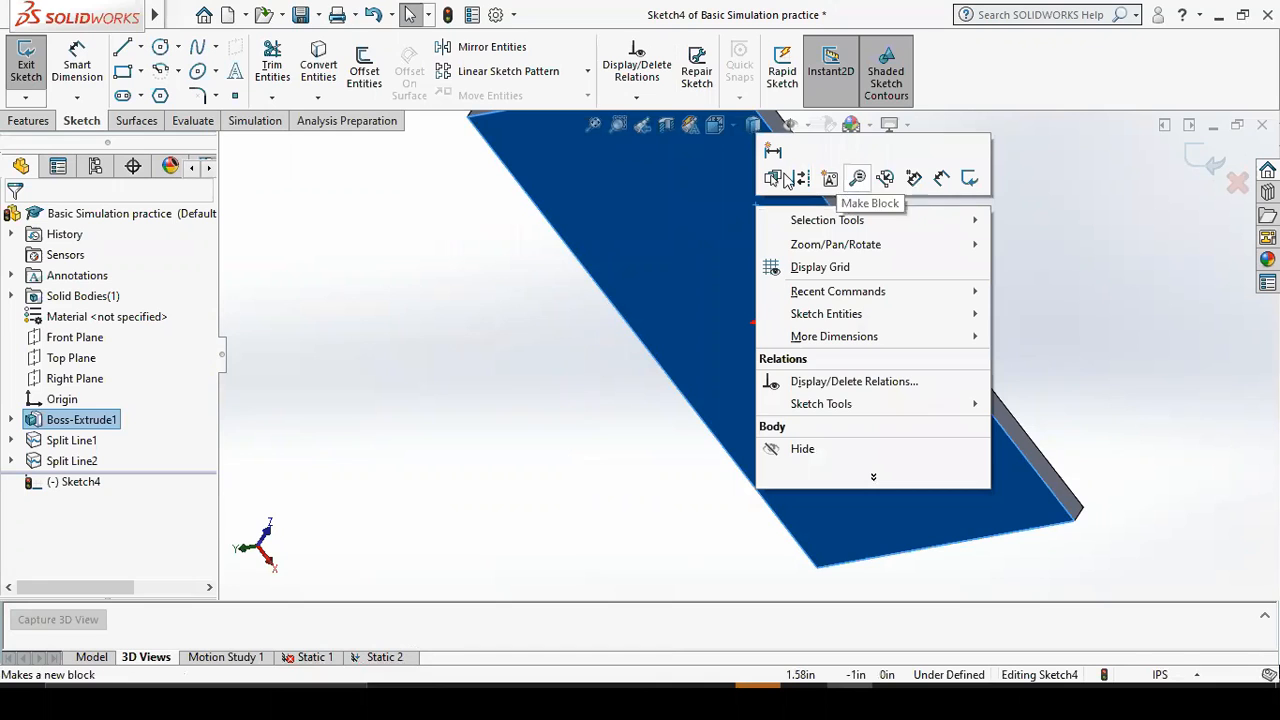
click(735, 127)
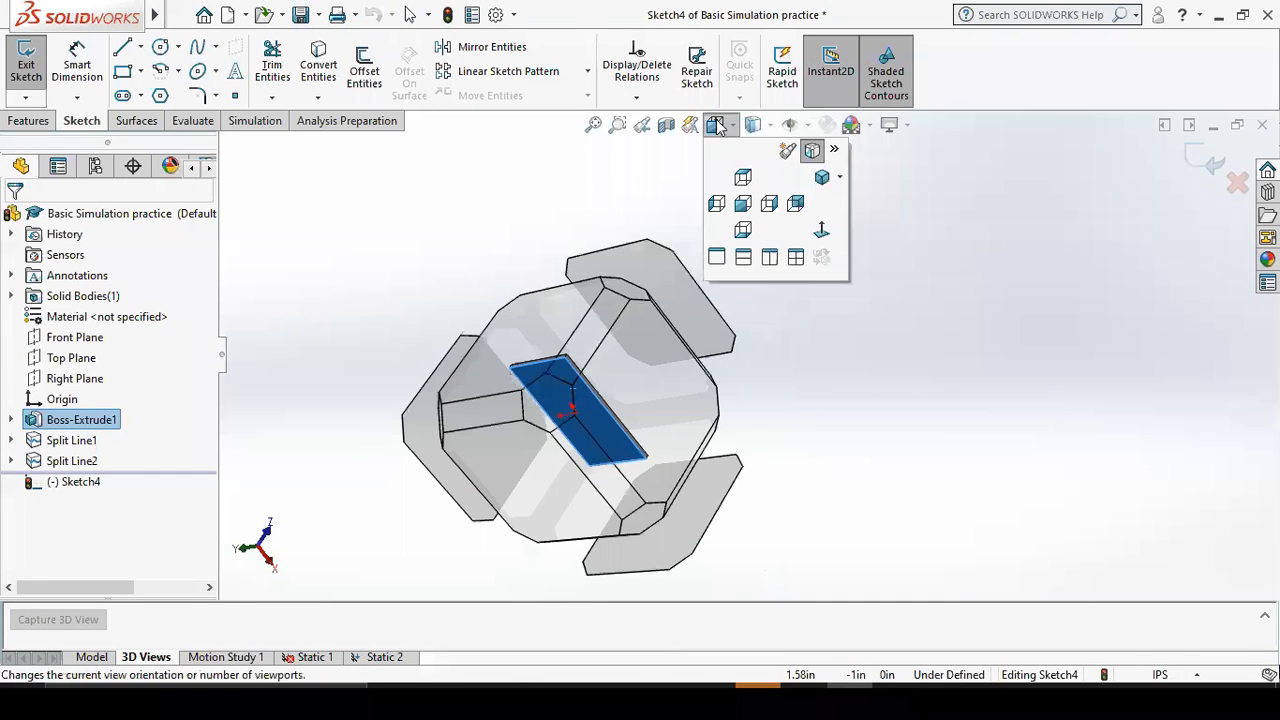
click(816, 226)
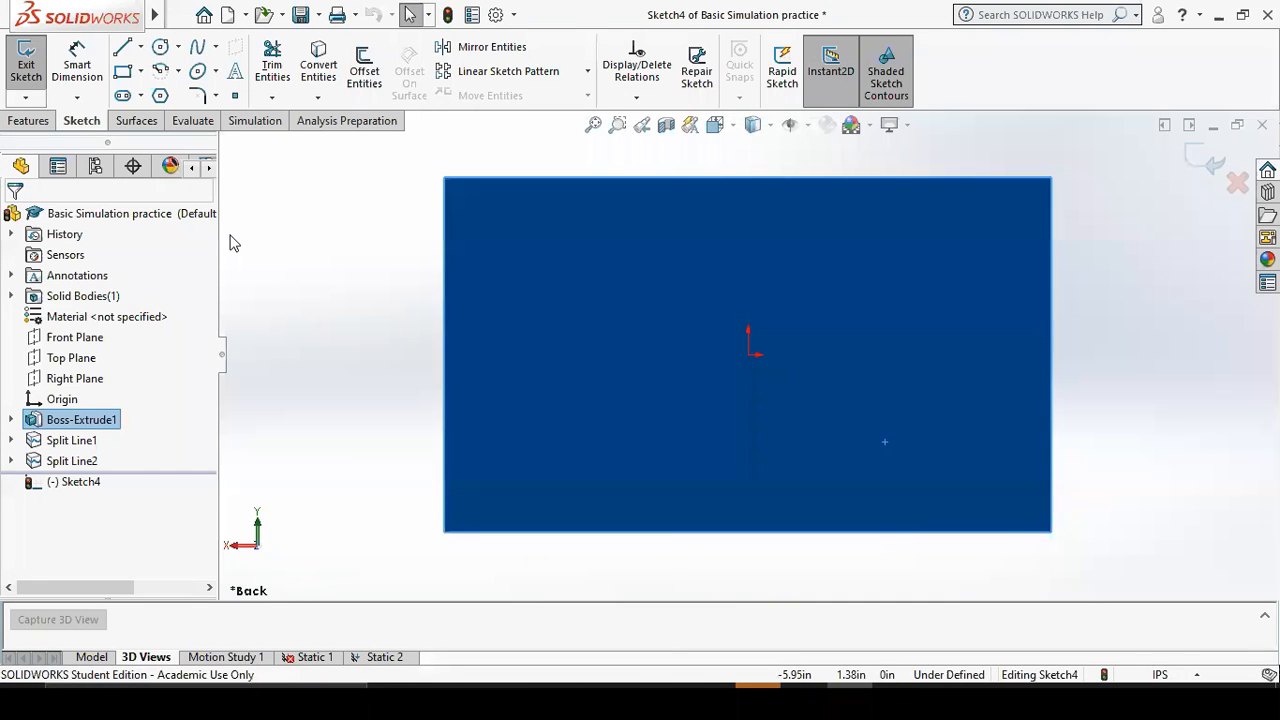
click(122, 47)
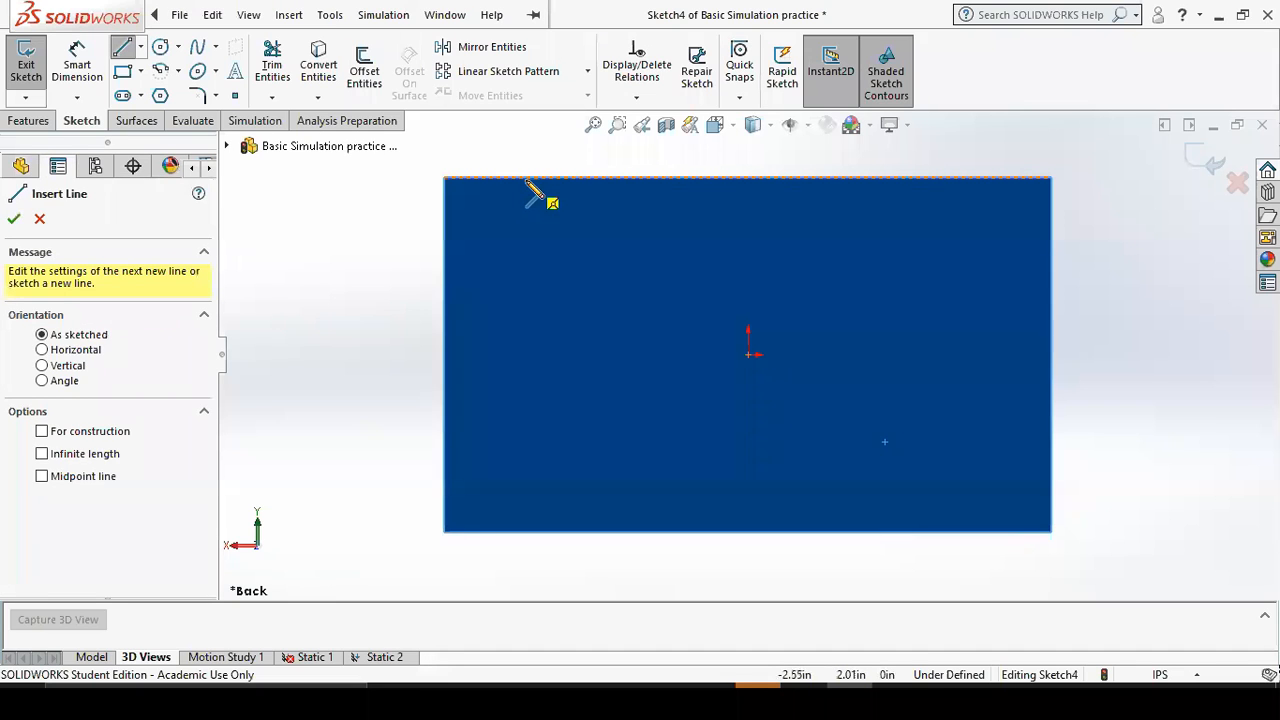
click(538, 179)
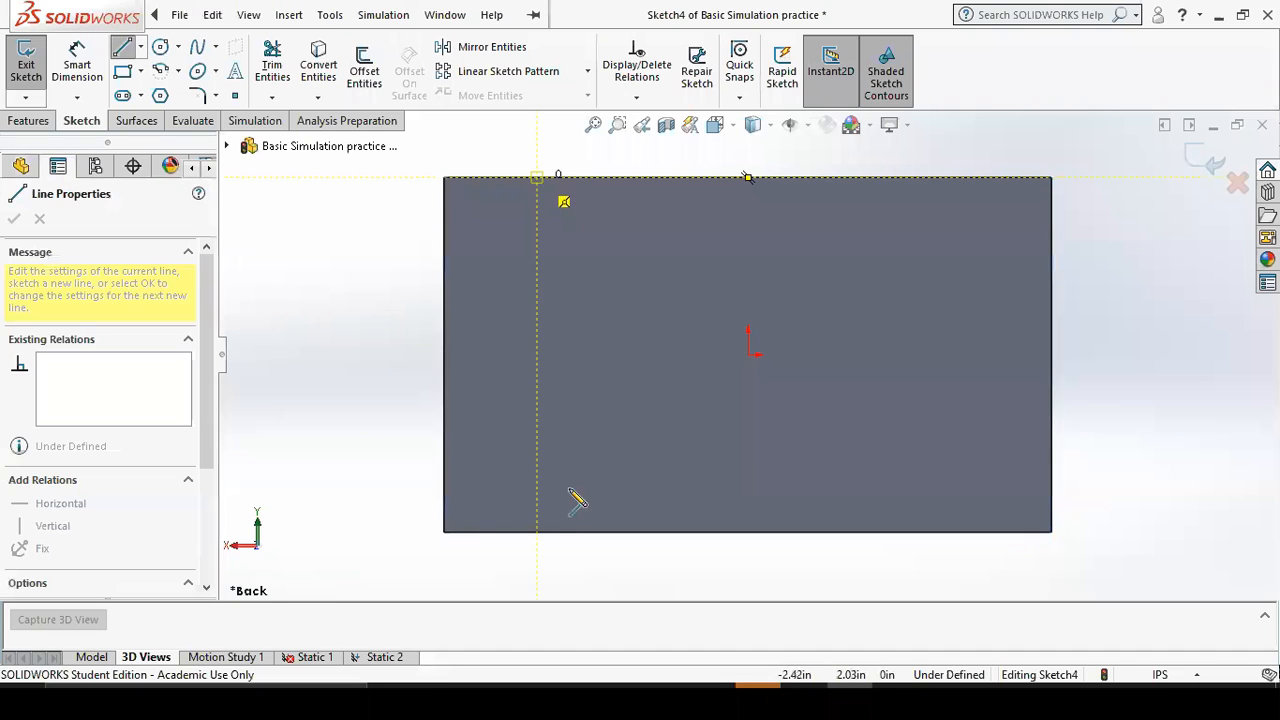
click(538, 531)
key(Escape)
Sketch a second vertical line from edge to edge, about 2.8 in right of the origin, and finish the sketch.
click(121, 47)
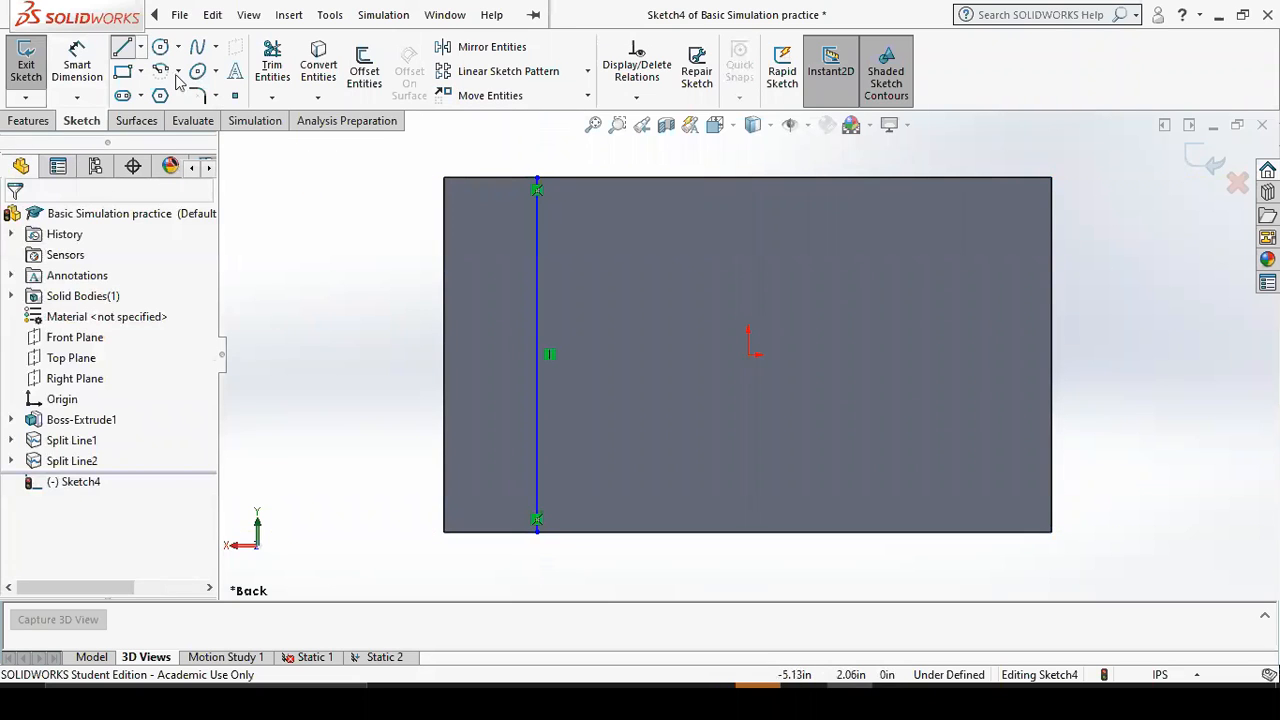
click(989, 179)
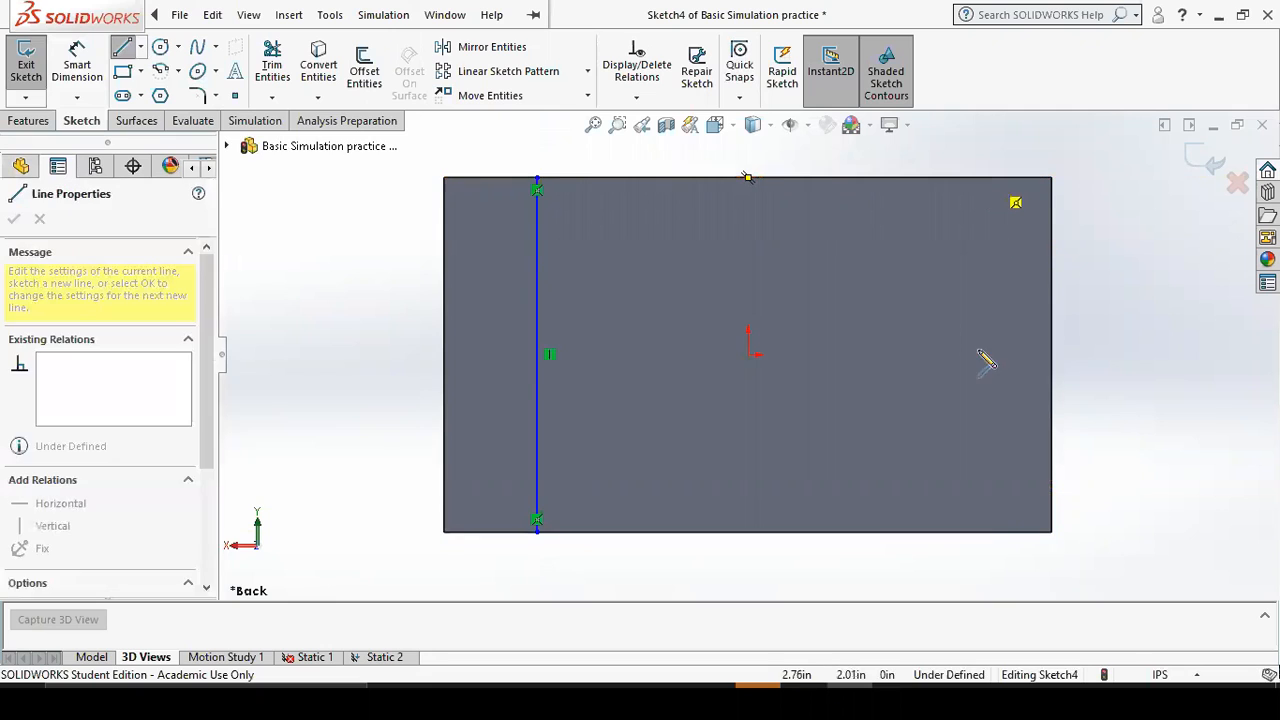
click(989, 531)
key(Escape)
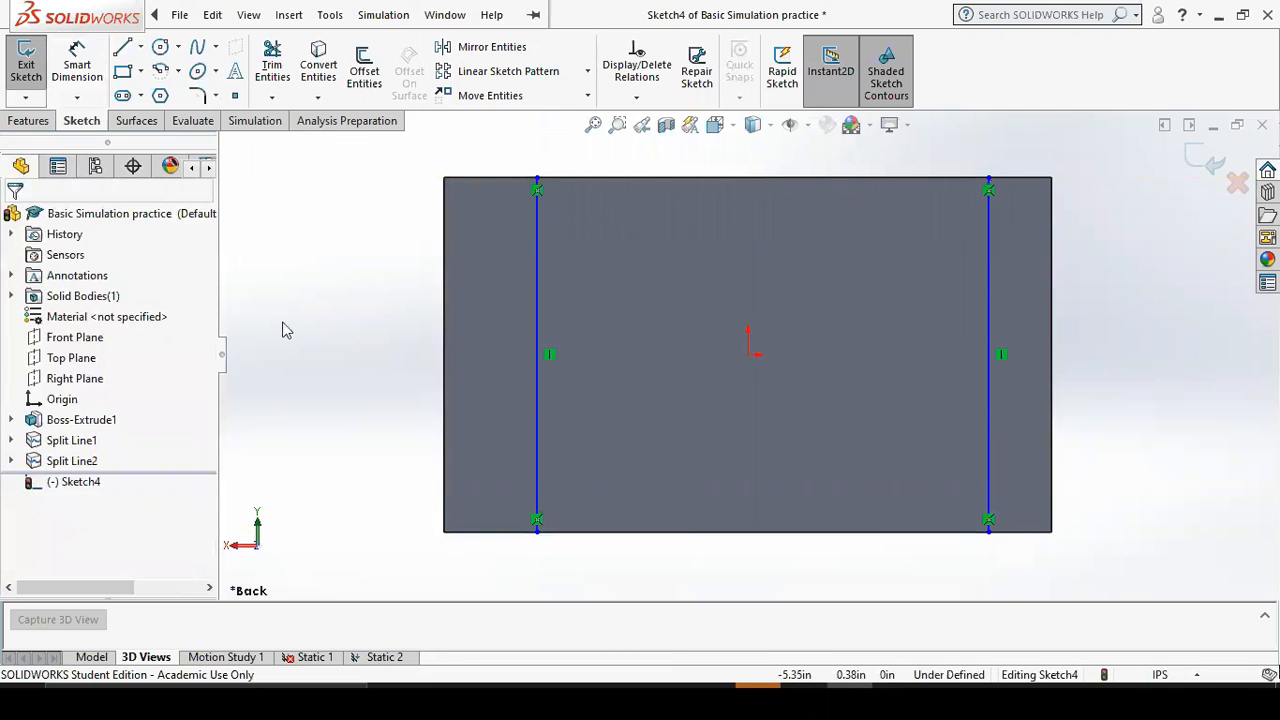
click(1205, 162)
Split the plate's underside face along the two sketched lines with a projection Split Line.
click(28, 121)
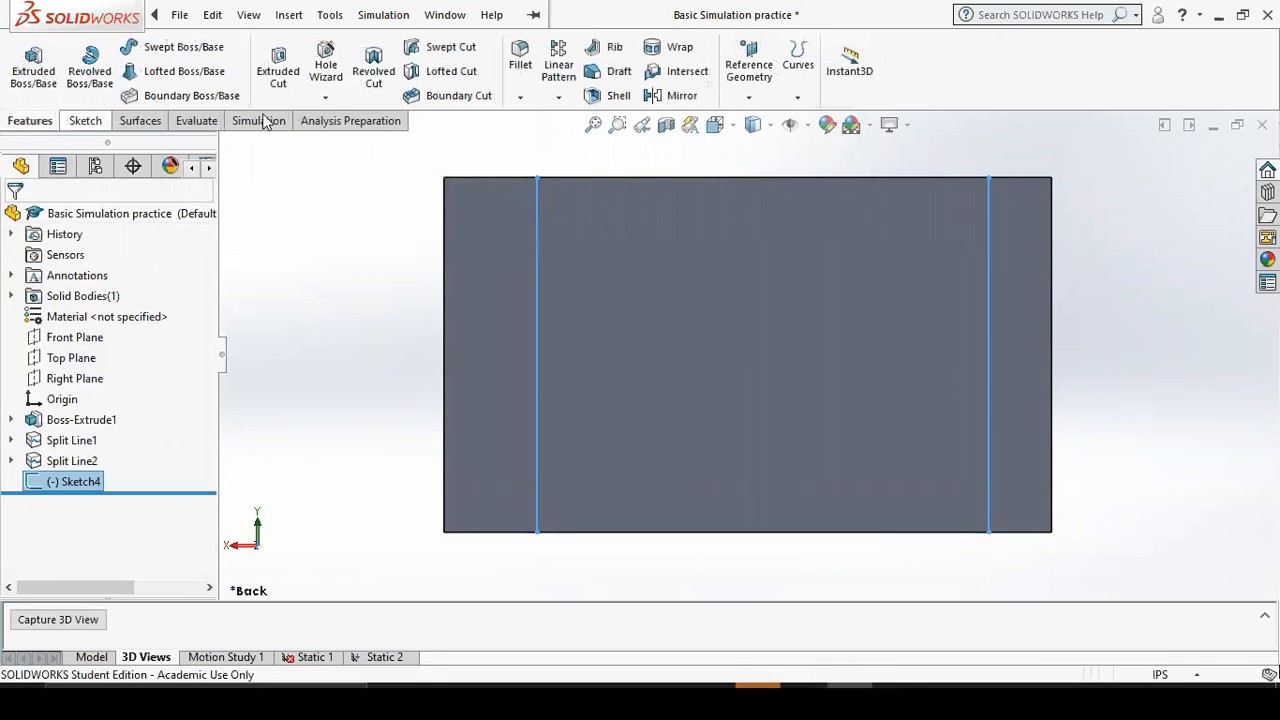
click(798, 100)
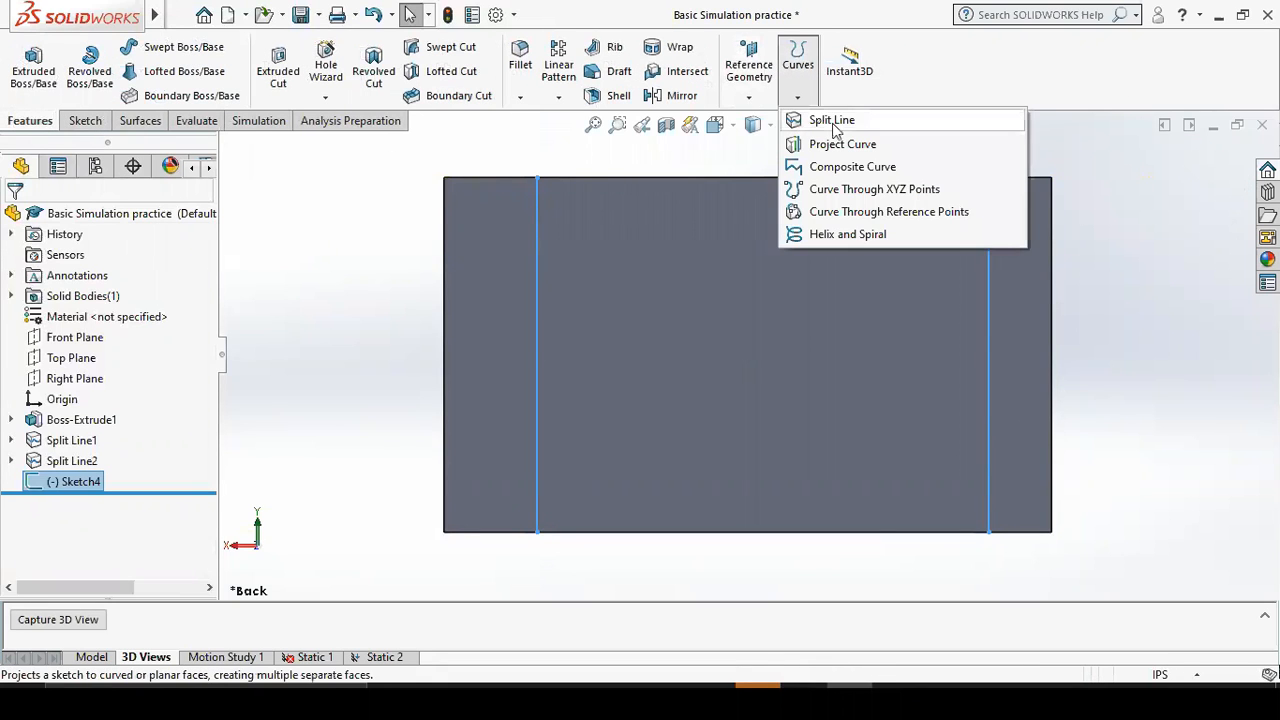
click(795, 120)
click(691, 332)
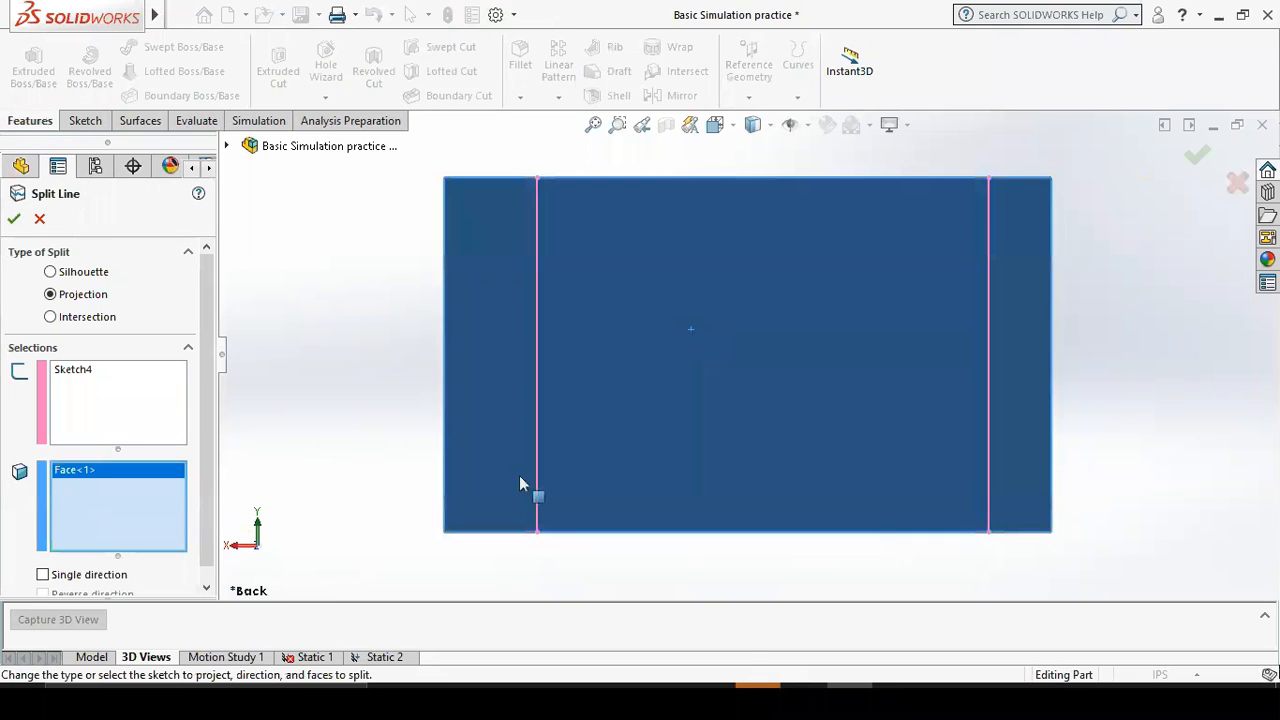
key(Return)
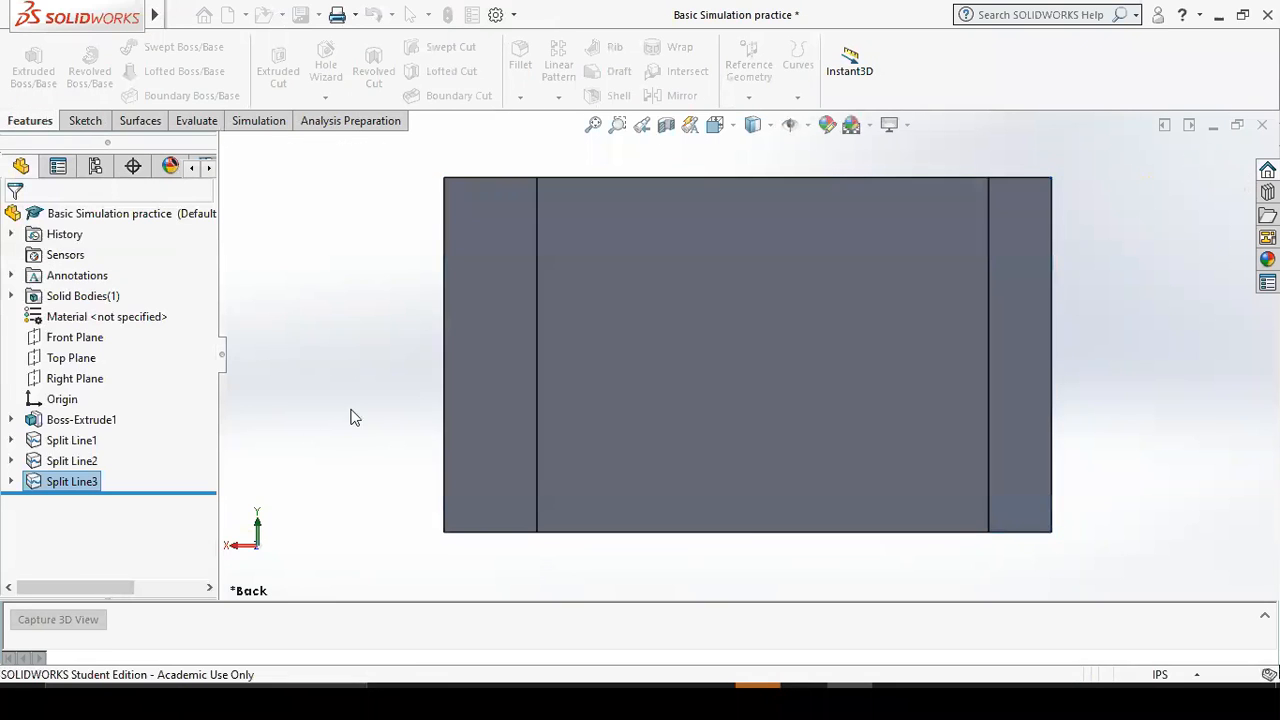
Create another simulation study of the plate, keeping the Static study type.
middle_drag(369, 394, 395, 498)
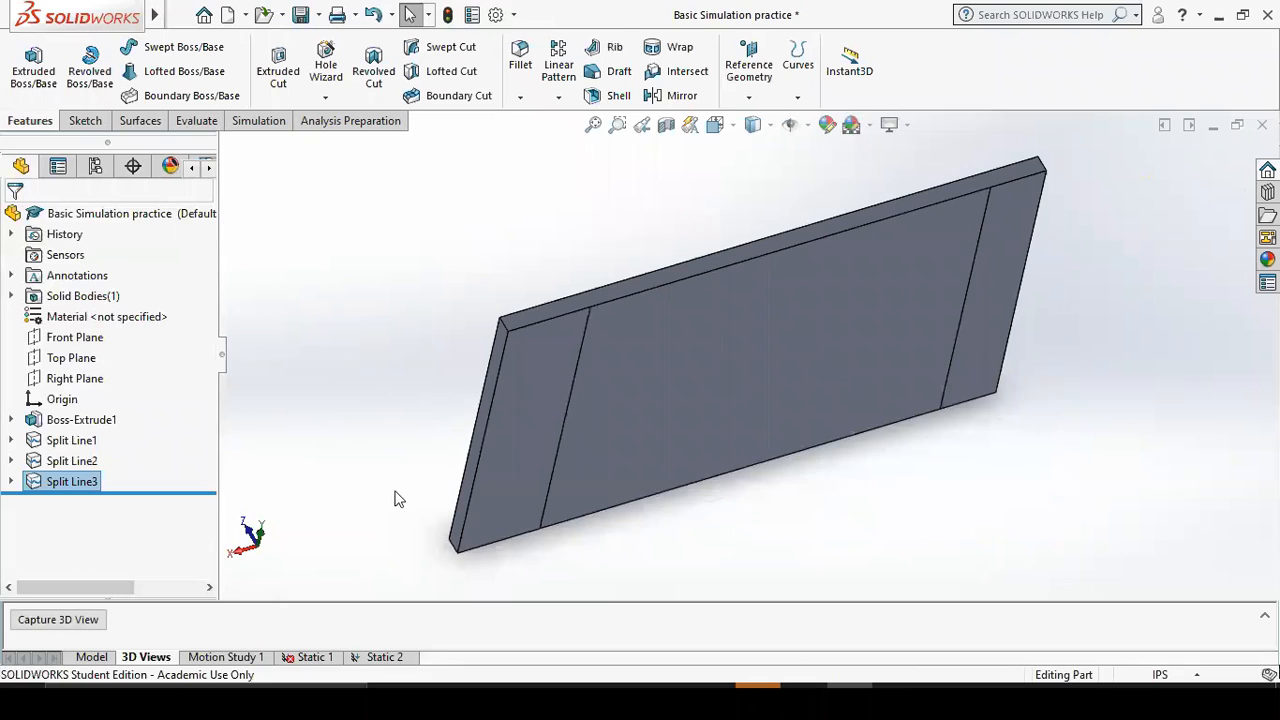
click(236, 119)
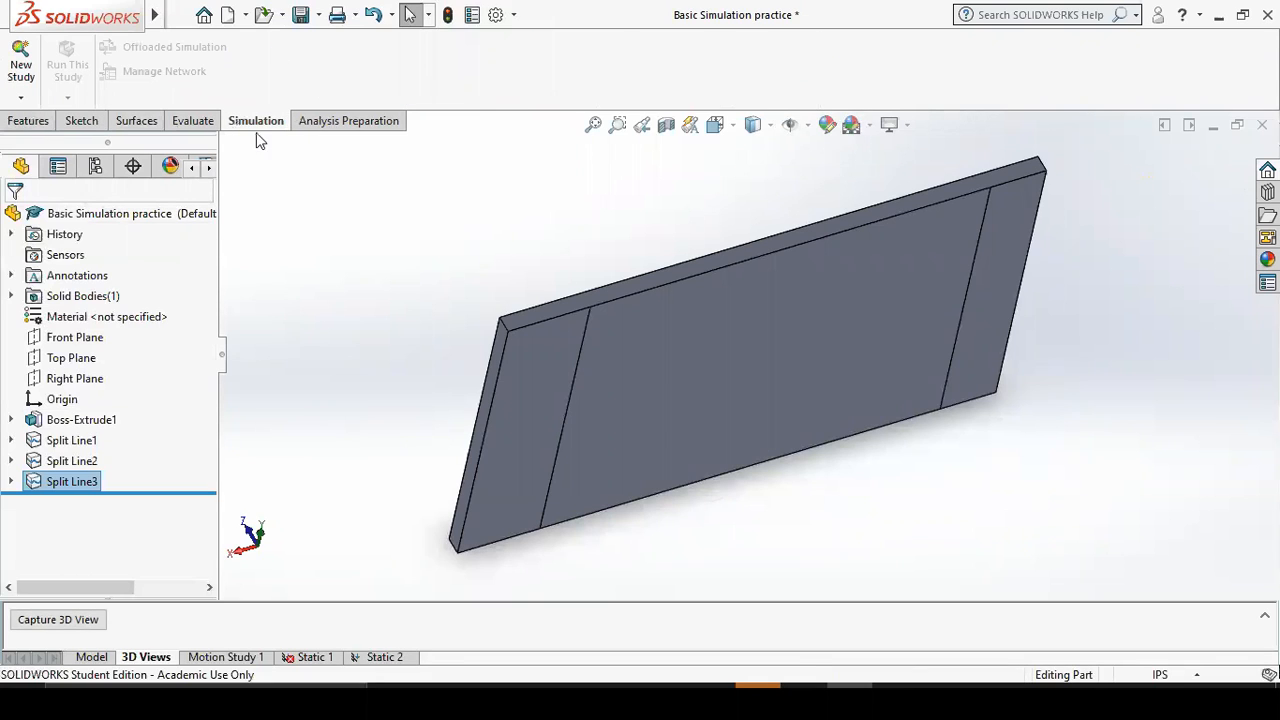
click(27, 78)
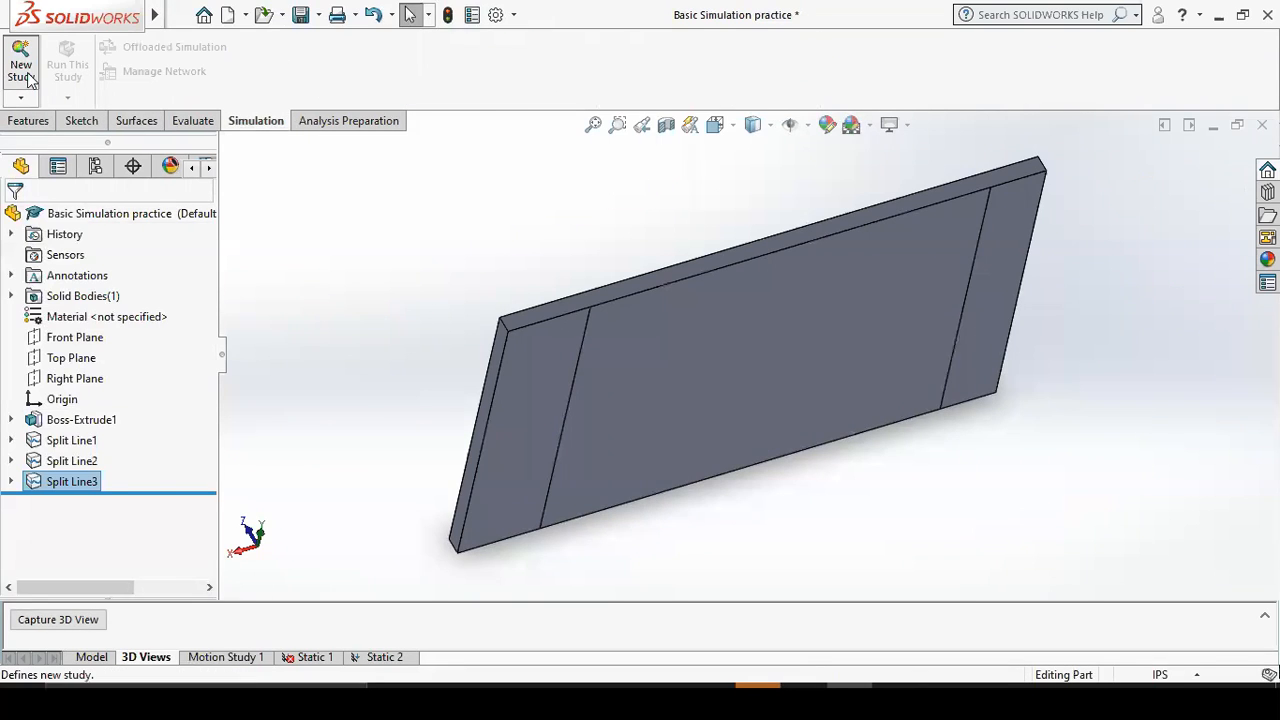
click(14, 219)
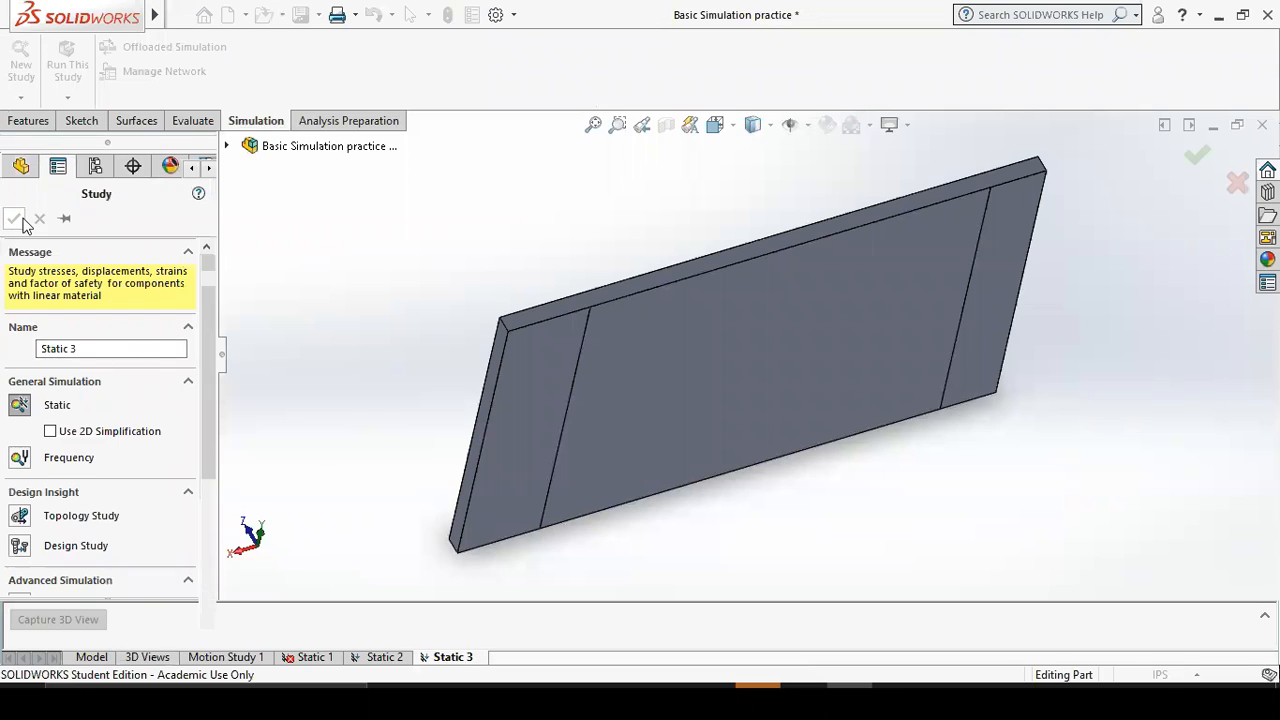
Apply a Fixed Geometry fixture to the two outer strip faces on the plate's underside.
right_click(67, 425)
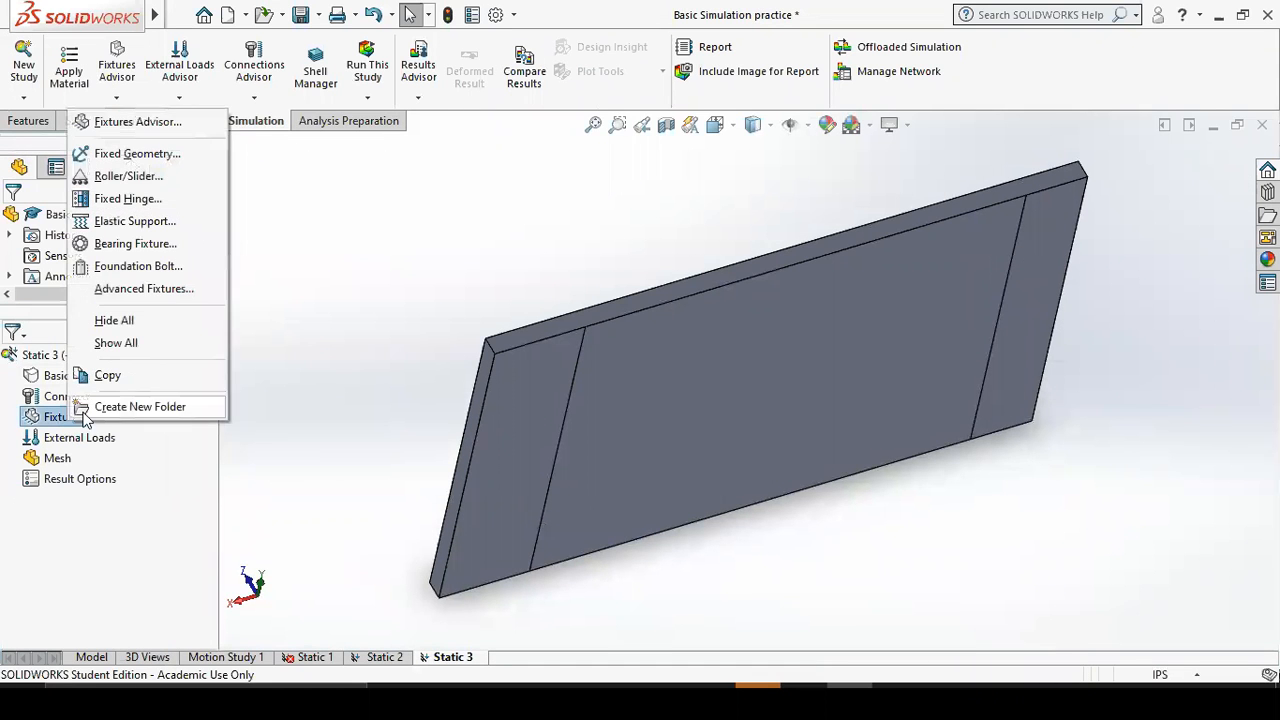
click(125, 152)
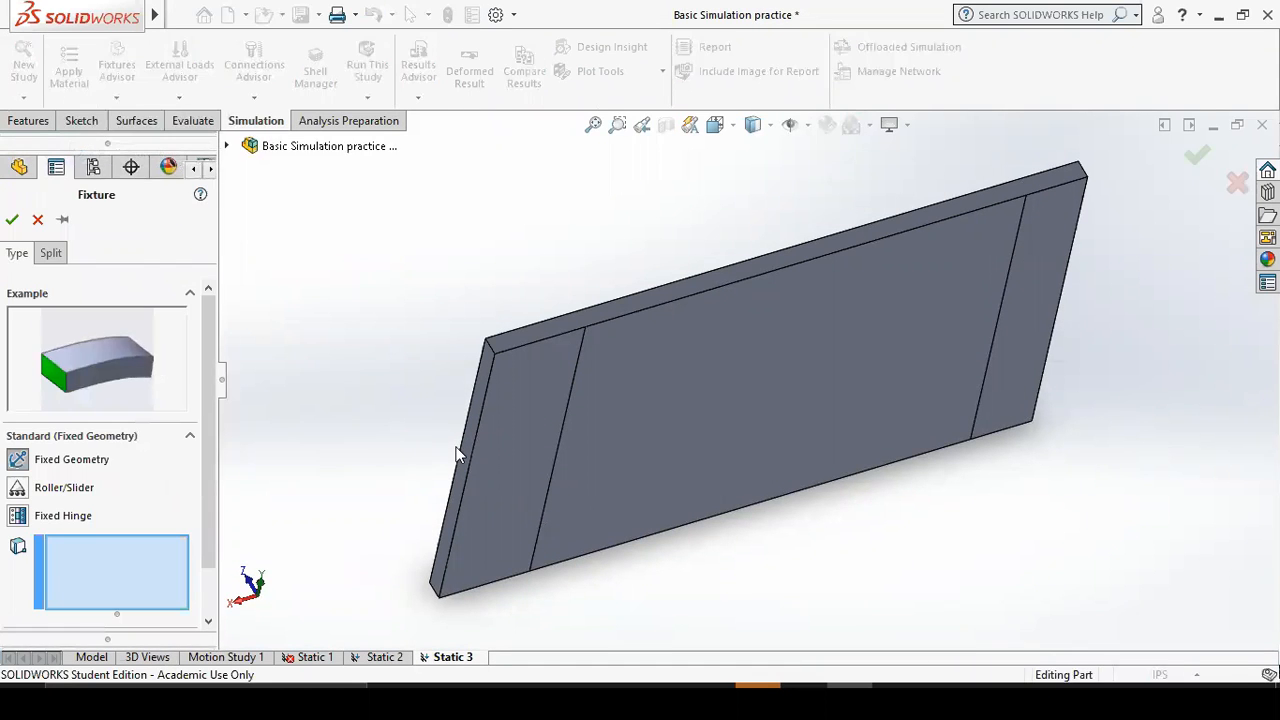
click(505, 438)
middle_drag(358, 452, 320, 378)
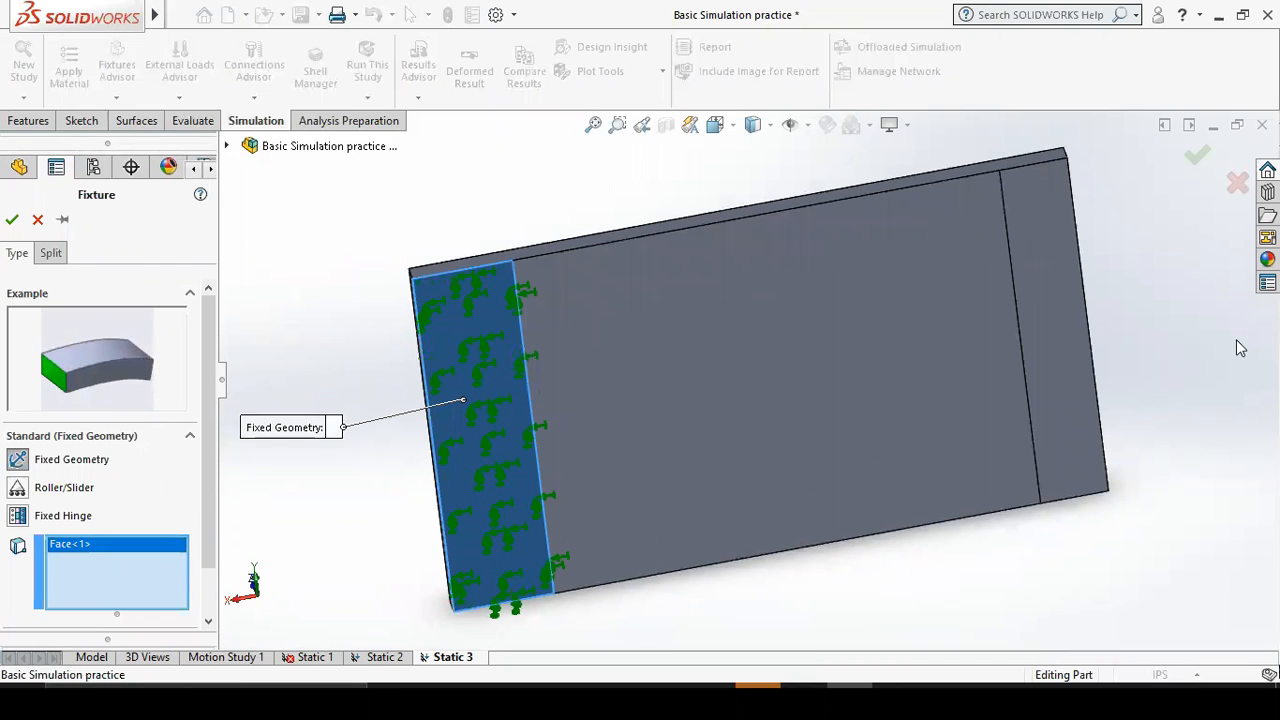
click(1072, 317)
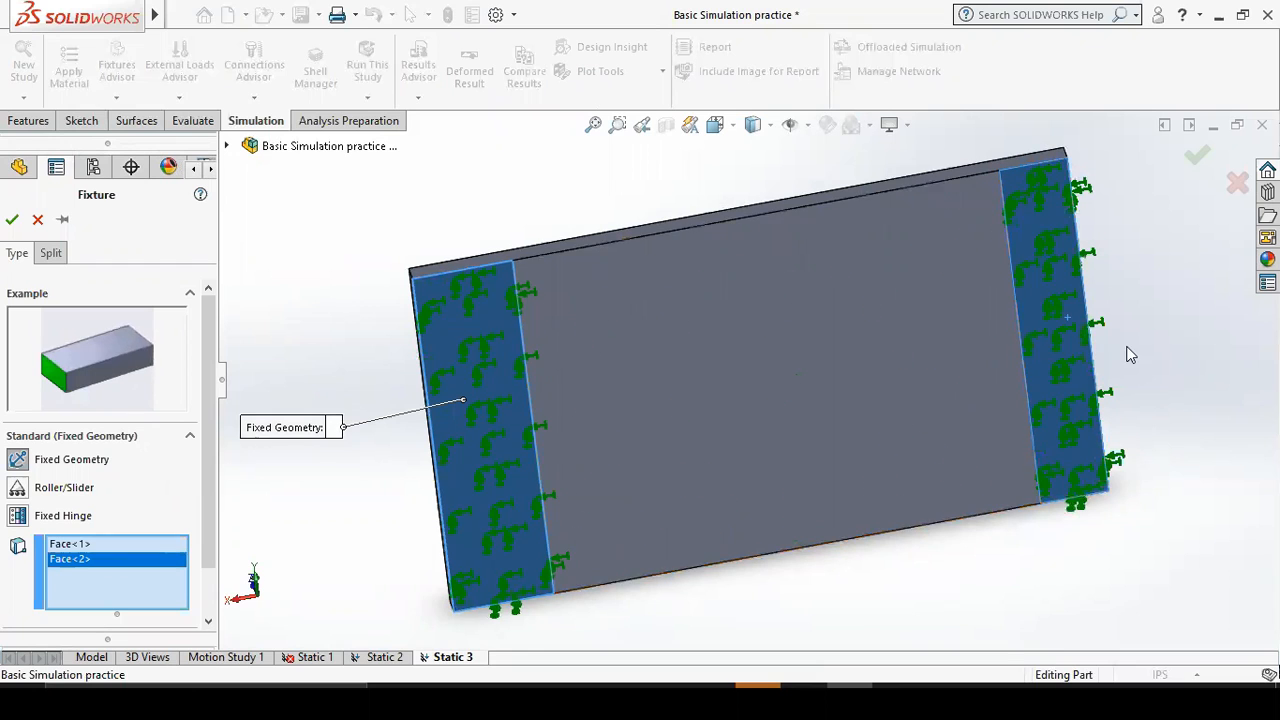
click(12, 219)
View the plate's top face, which carries the circle and rectangle, squarely and start a sketch on it.
mouse_move(343, 329)
middle_down()
mouse_move(411, 601)
mouse_move(689, 490)
middle_up()
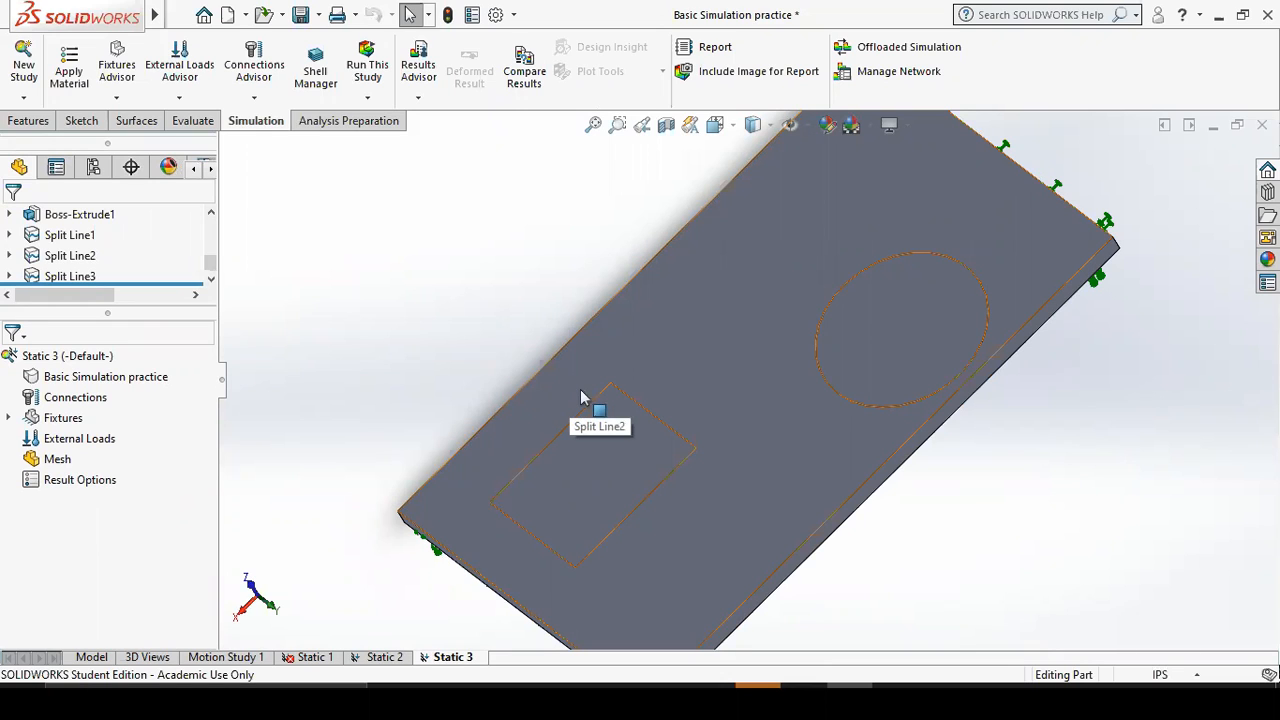
right_click(672, 364)
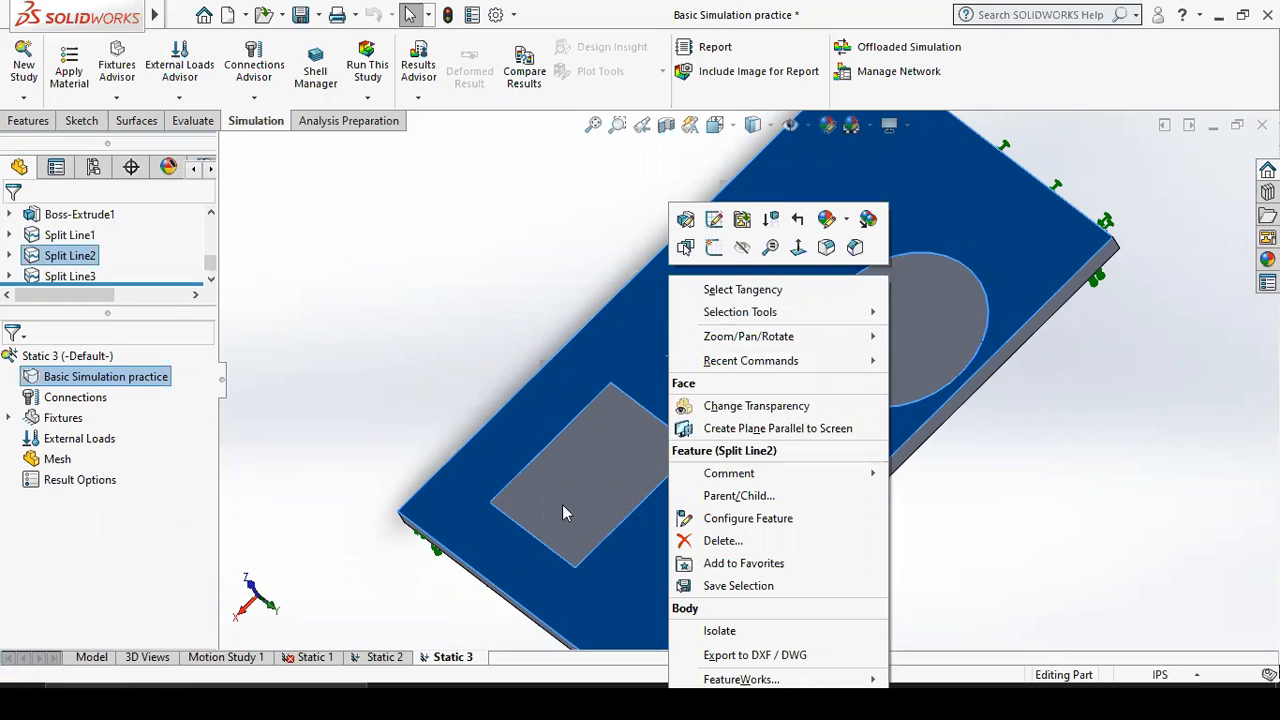
click(797, 247)
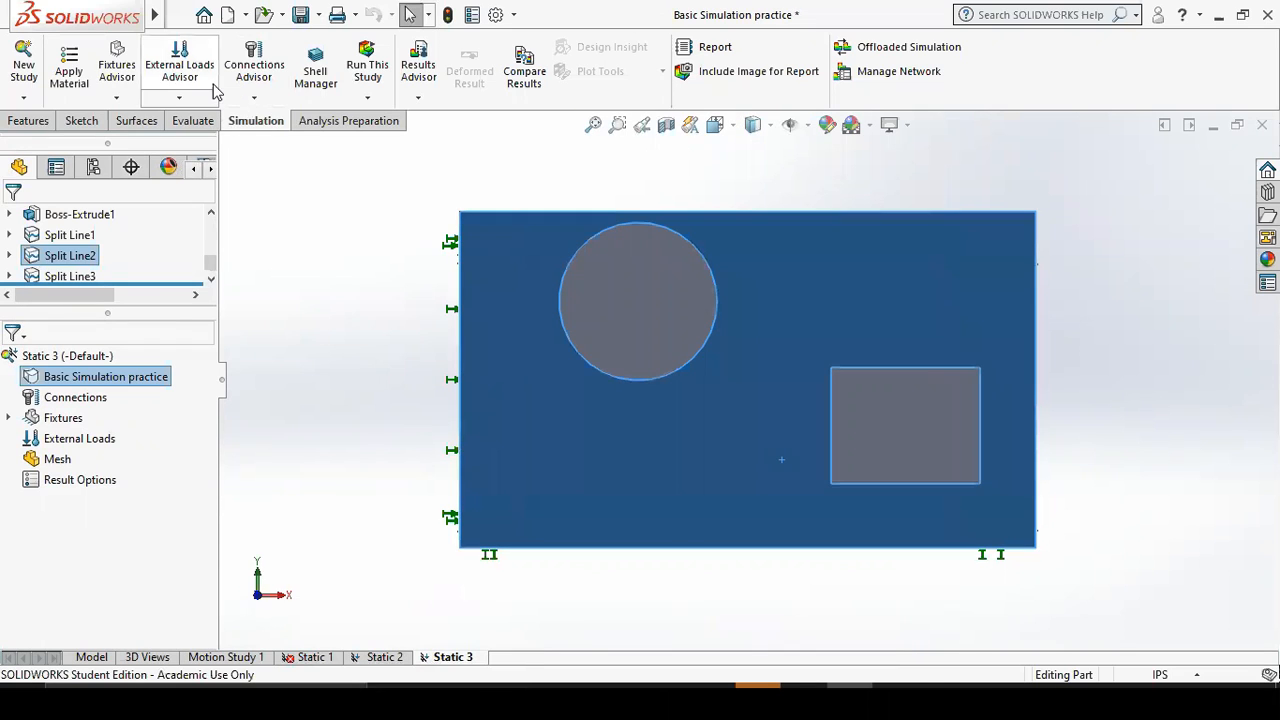
click(81, 121)
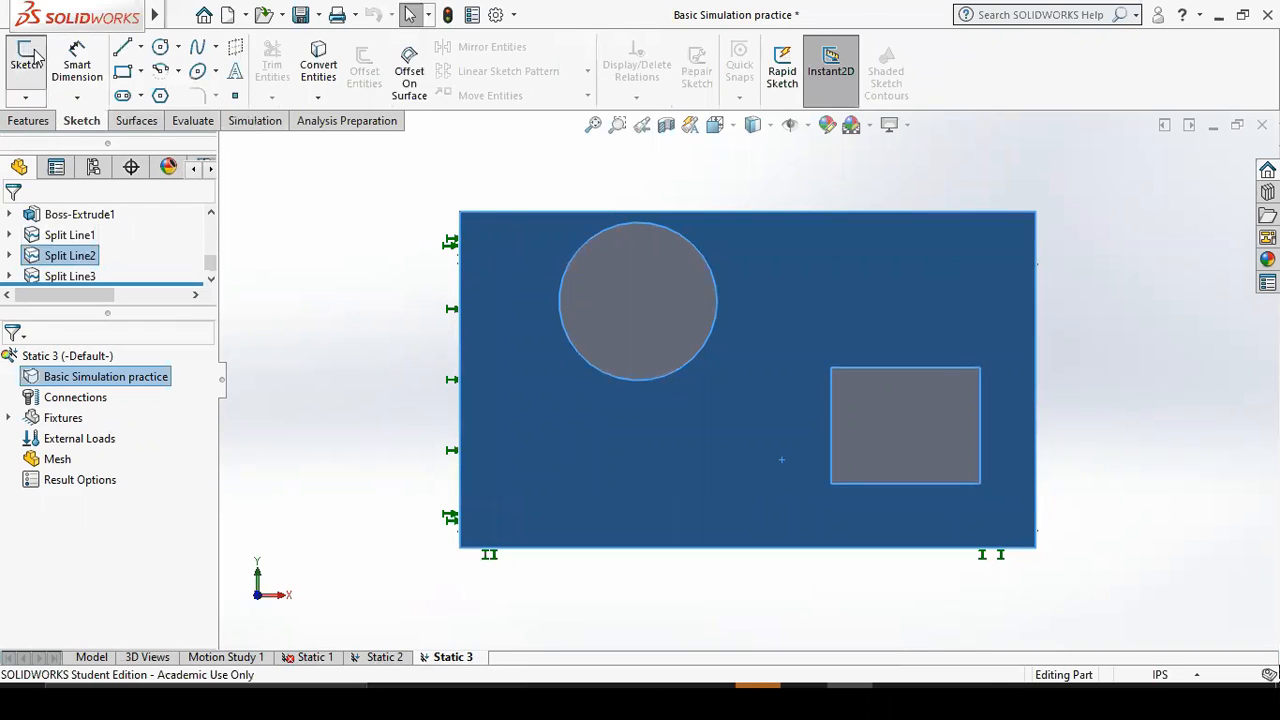
click(25, 62)
Sketch a vertical line from edge to edge, about 4.07 in long and about 0.4 in right of the origin.
click(140, 47)
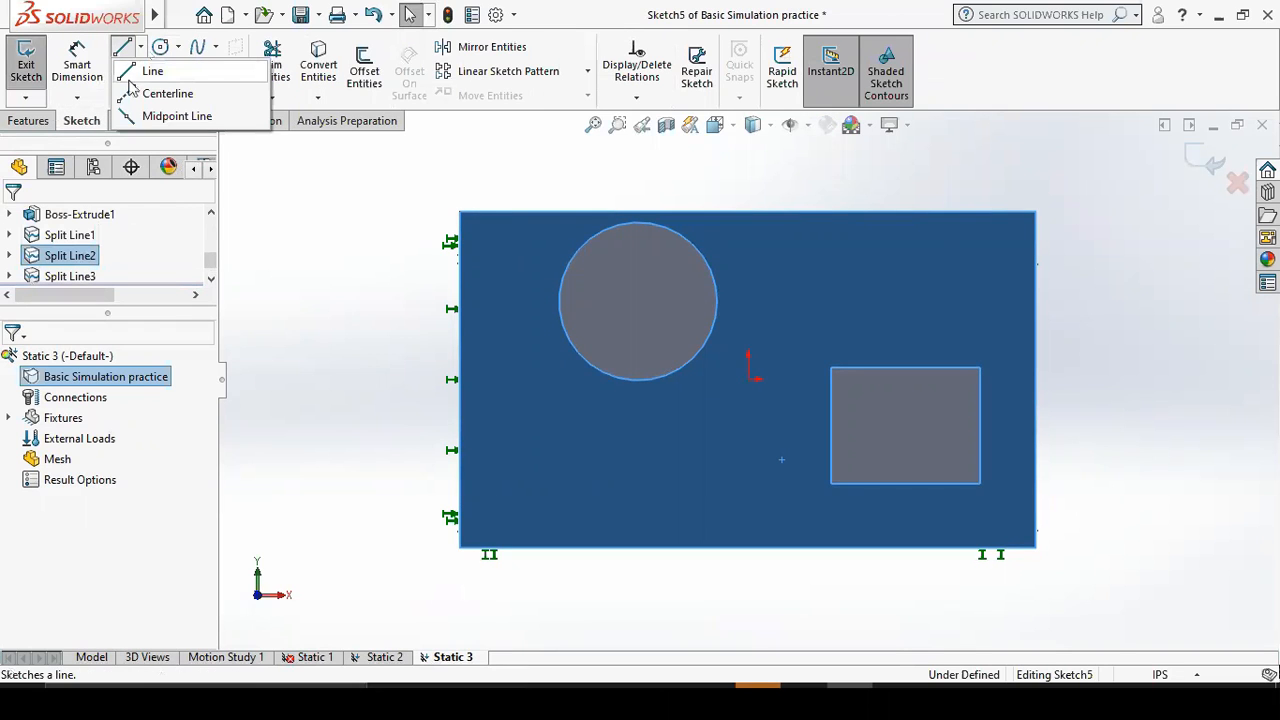
click(148, 69)
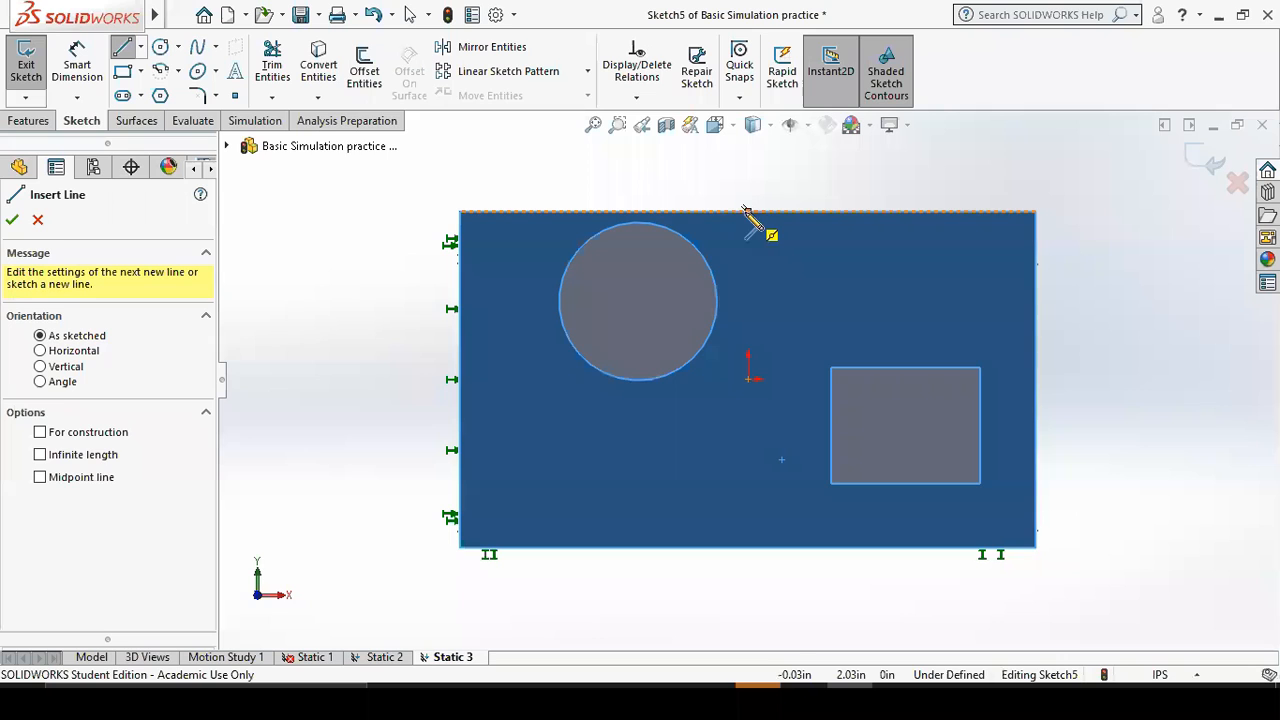
click(782, 212)
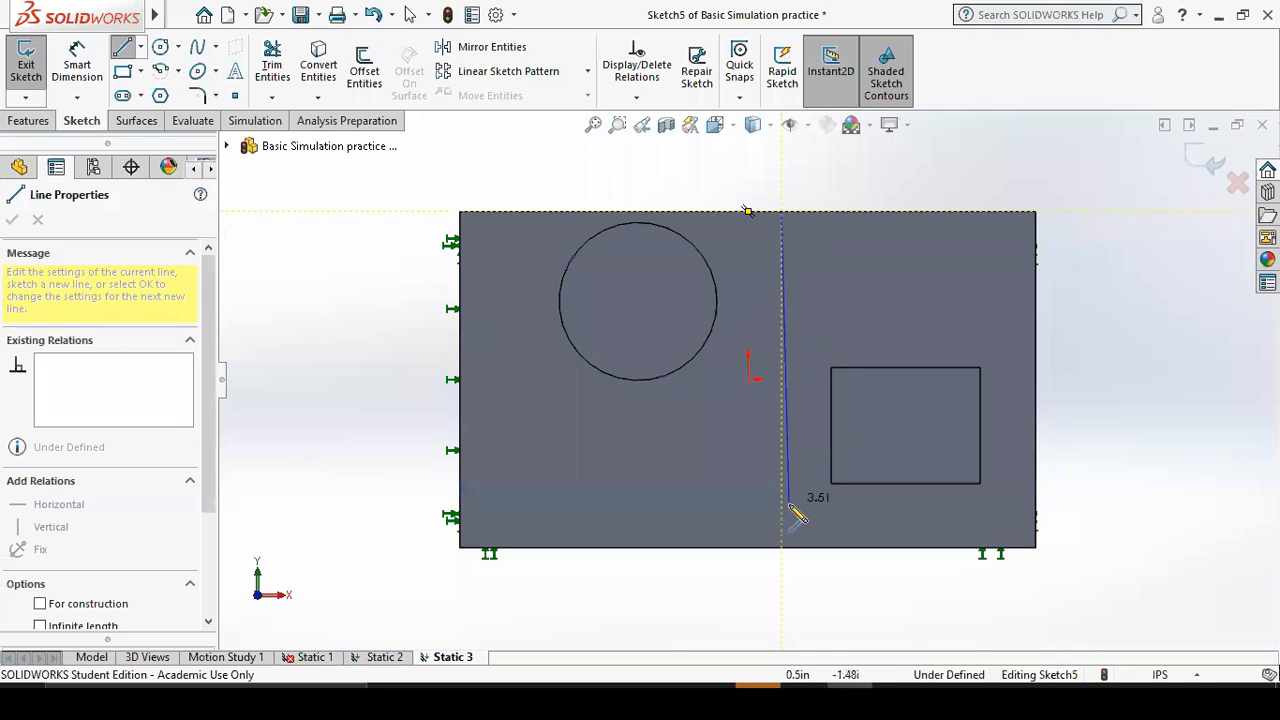
click(783, 548)
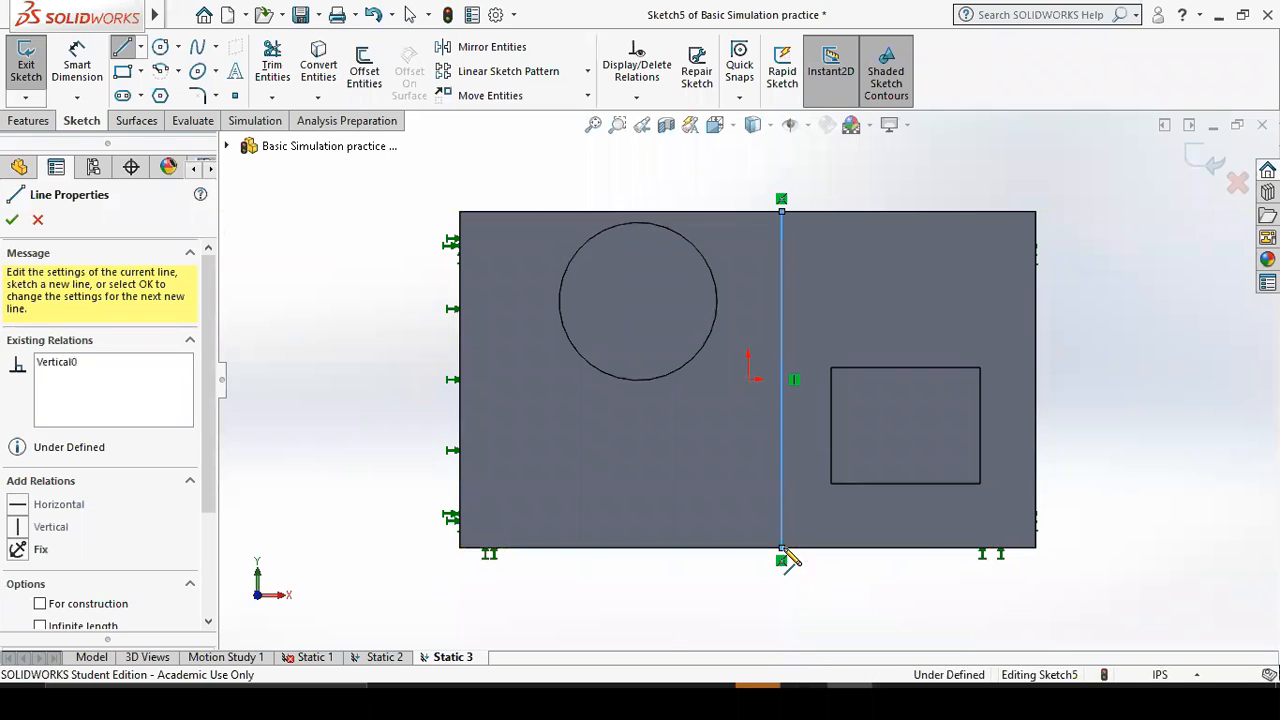
key(Escape)
key(Escape)
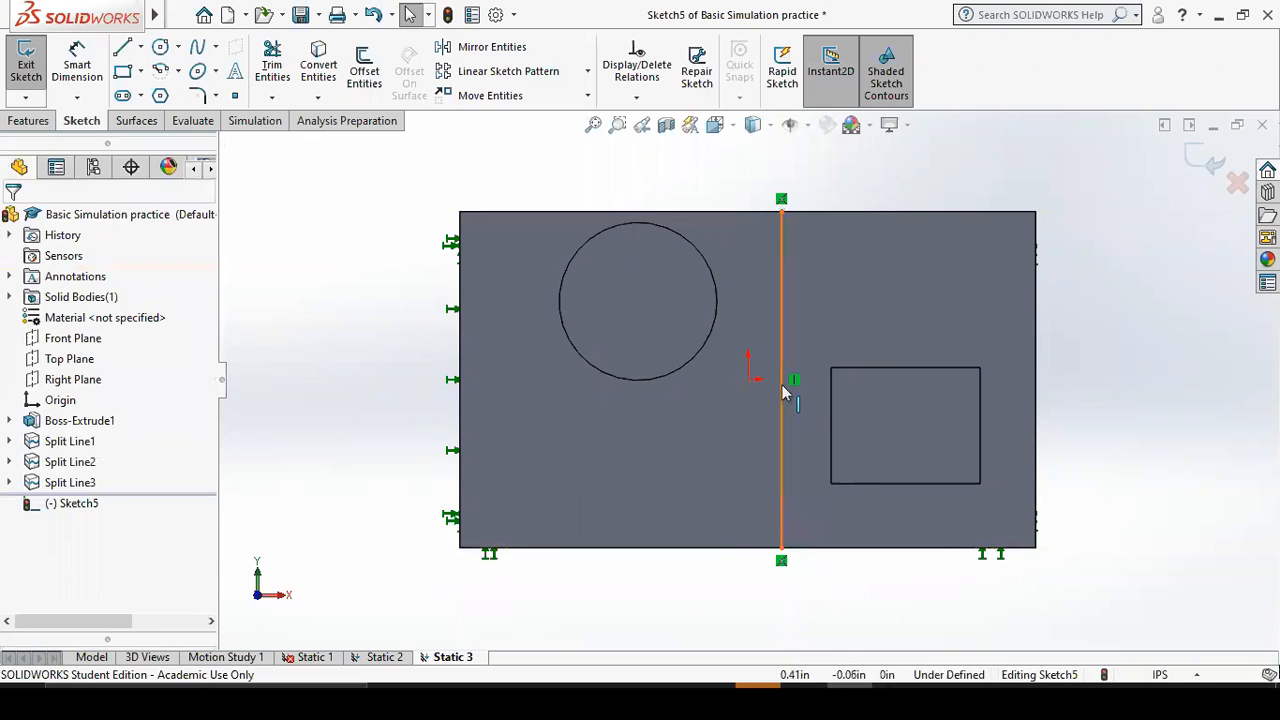
Convert the vertical line to construction geometry and finish the sketch.
click(783, 393)
click(40, 517)
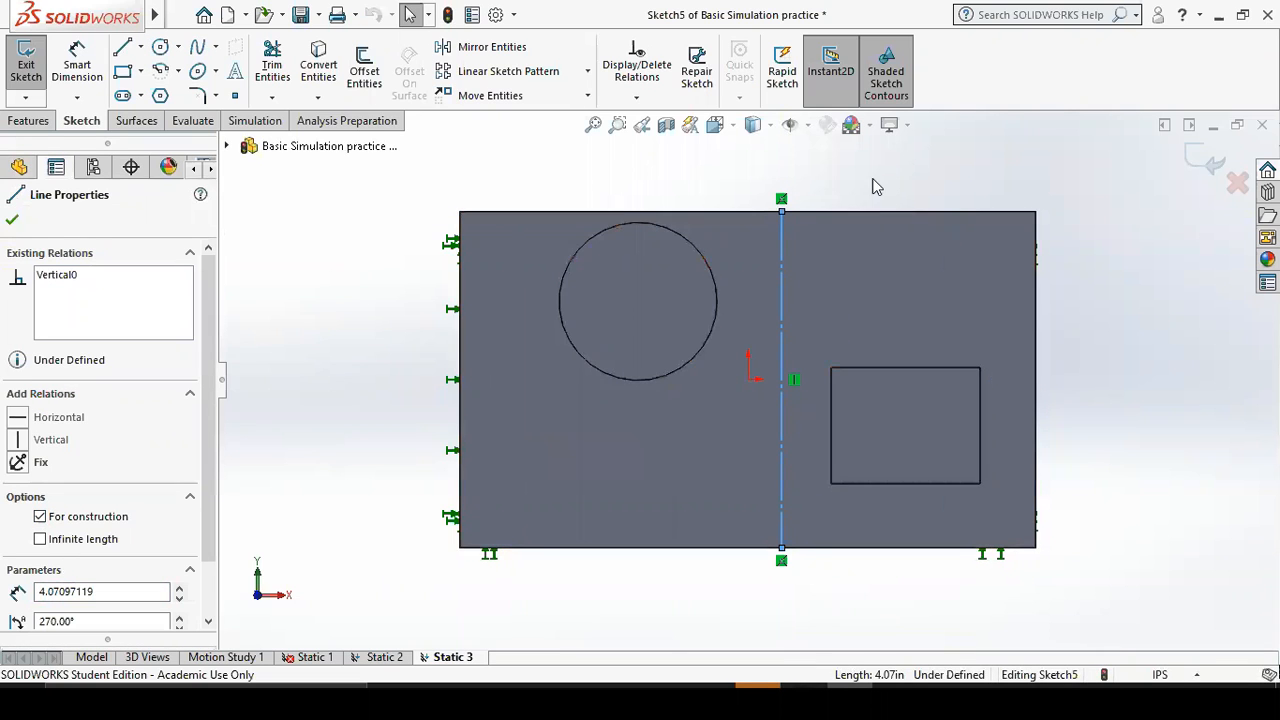
click(1205, 168)
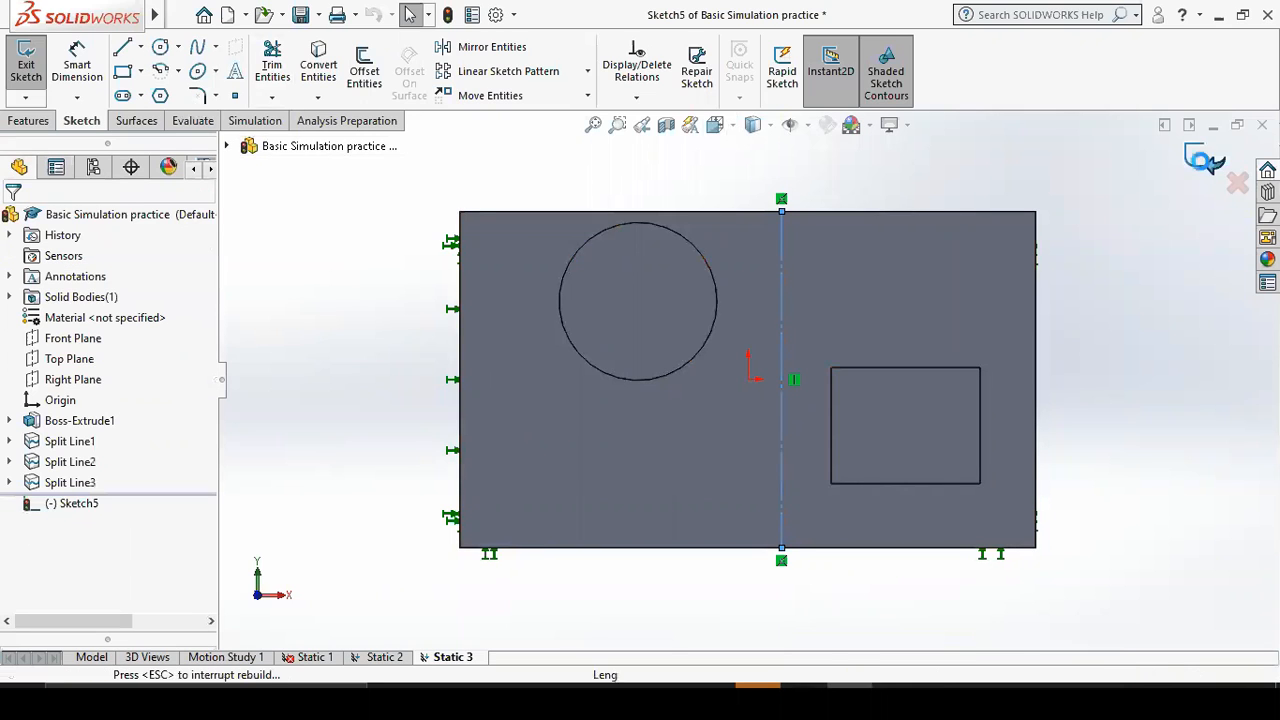
click(10, 121)
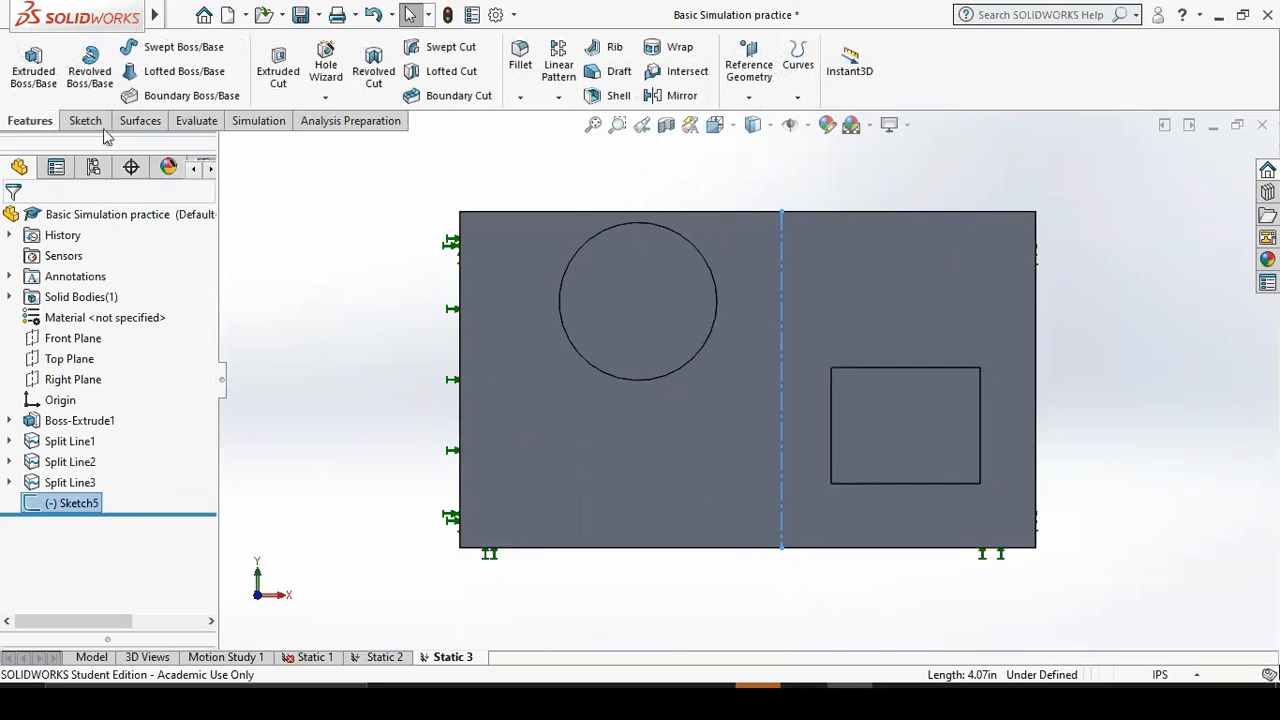
click(796, 98)
click(750, 98)
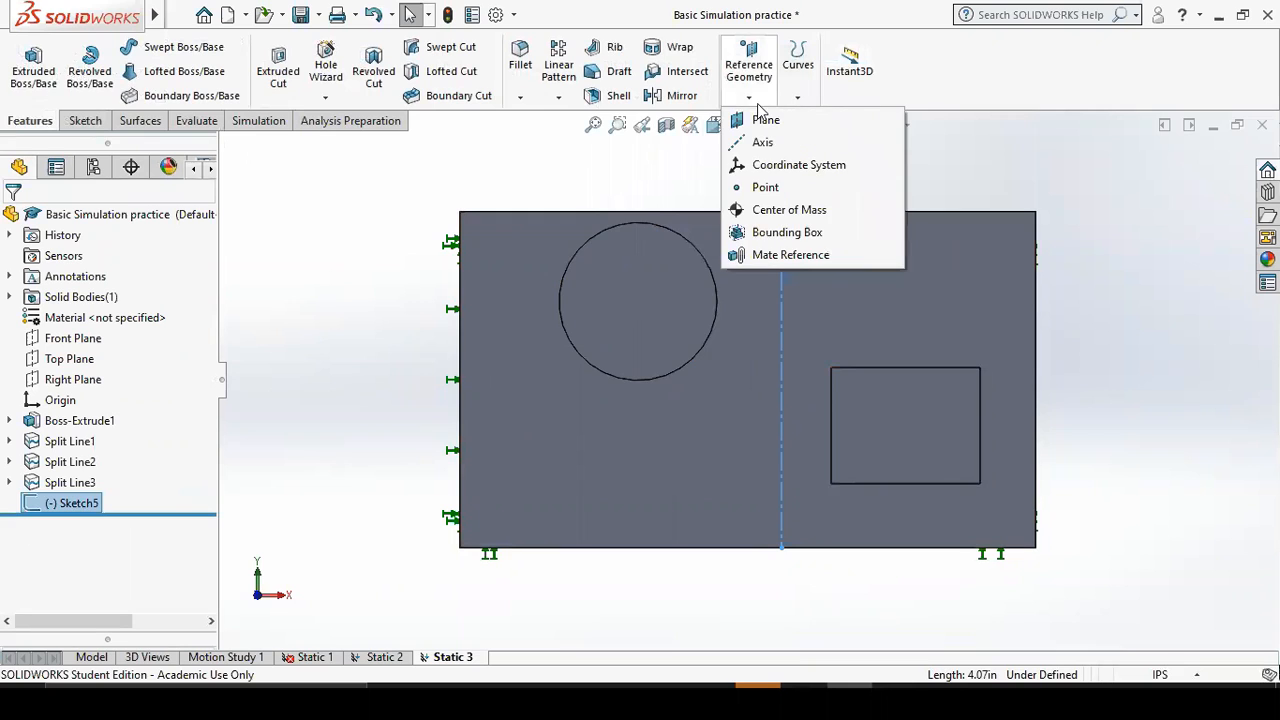
click(766, 188)
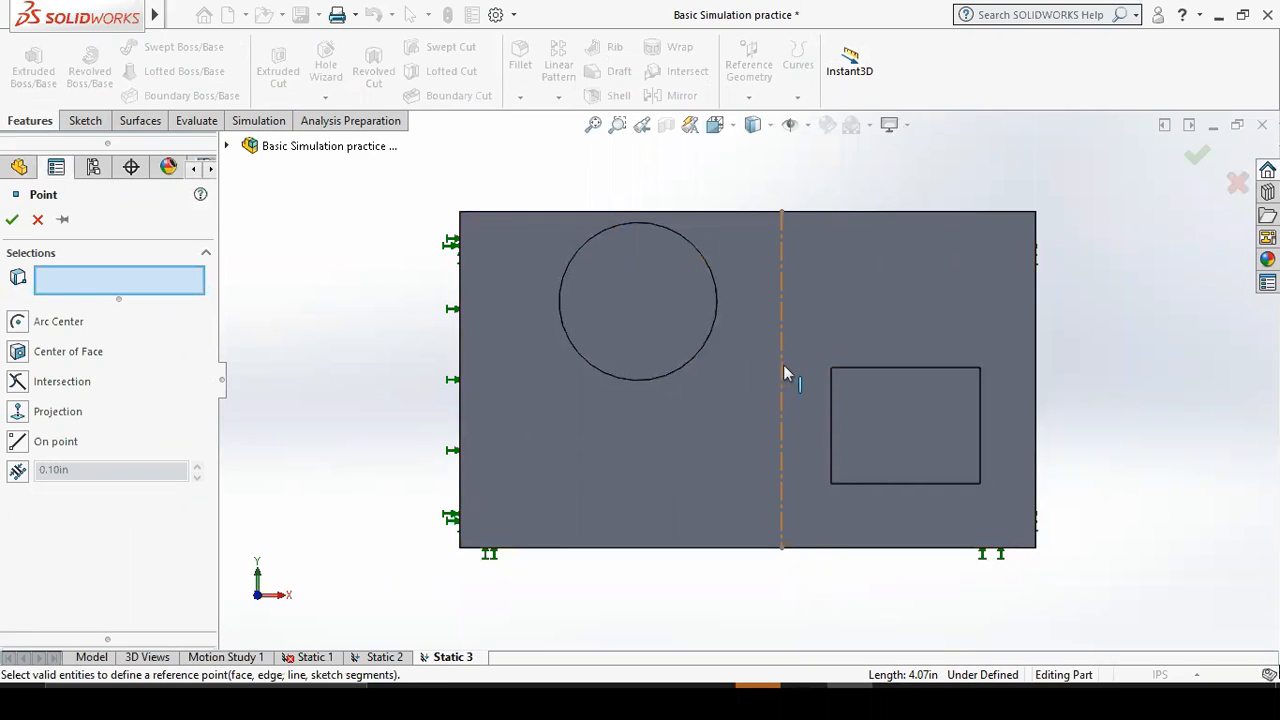
click(463, 390)
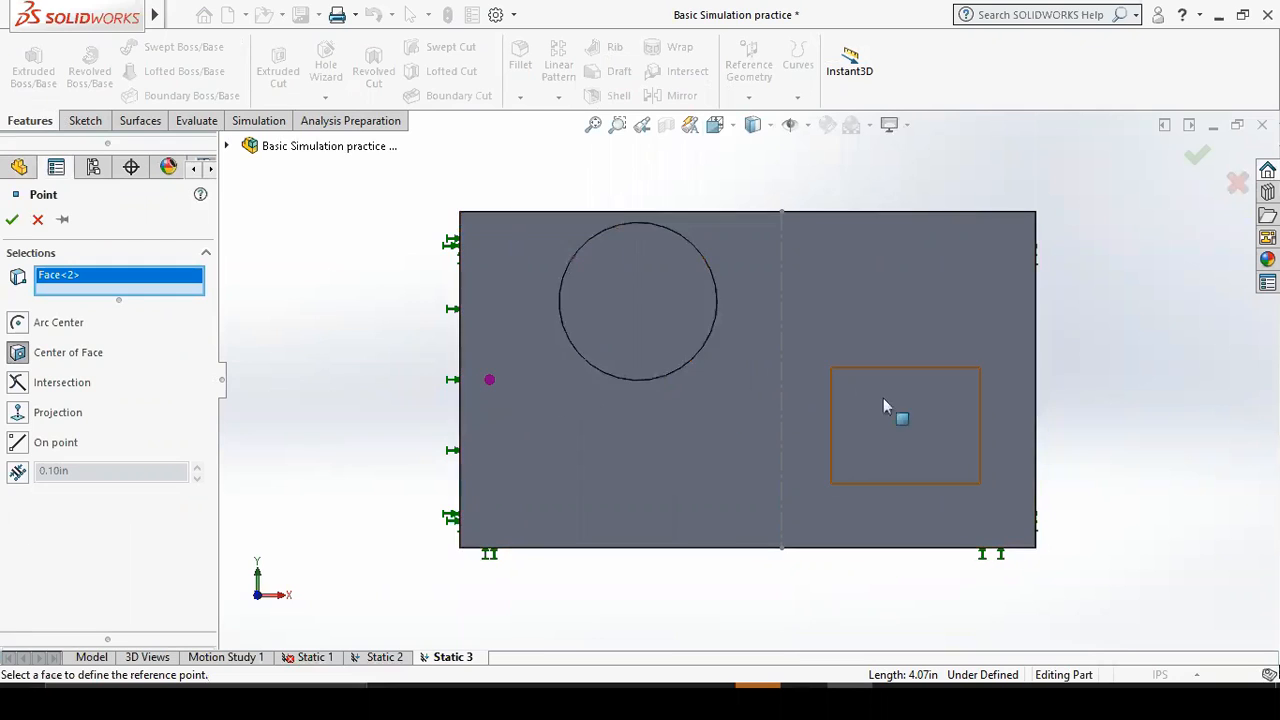
click(782, 390)
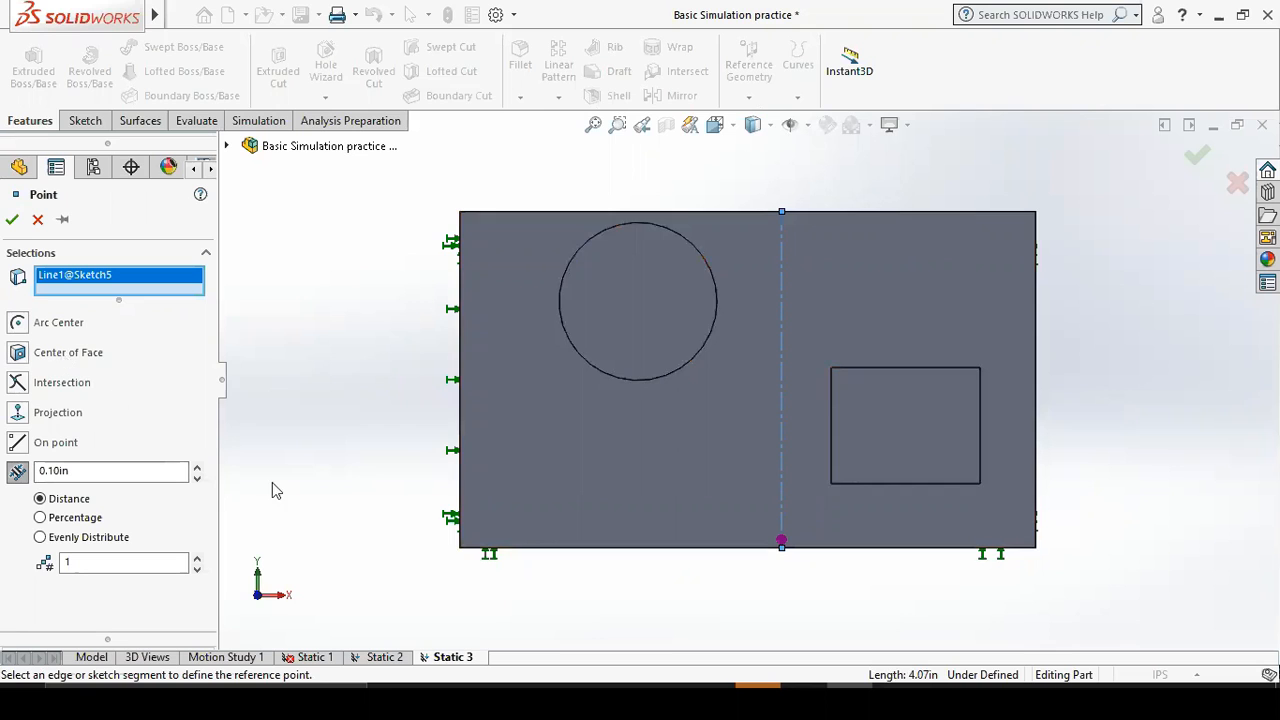
mouse_move(766, 498)
middle_down()
mouse_move(740, 429)
mouse_move(691, 369)
middle_up()
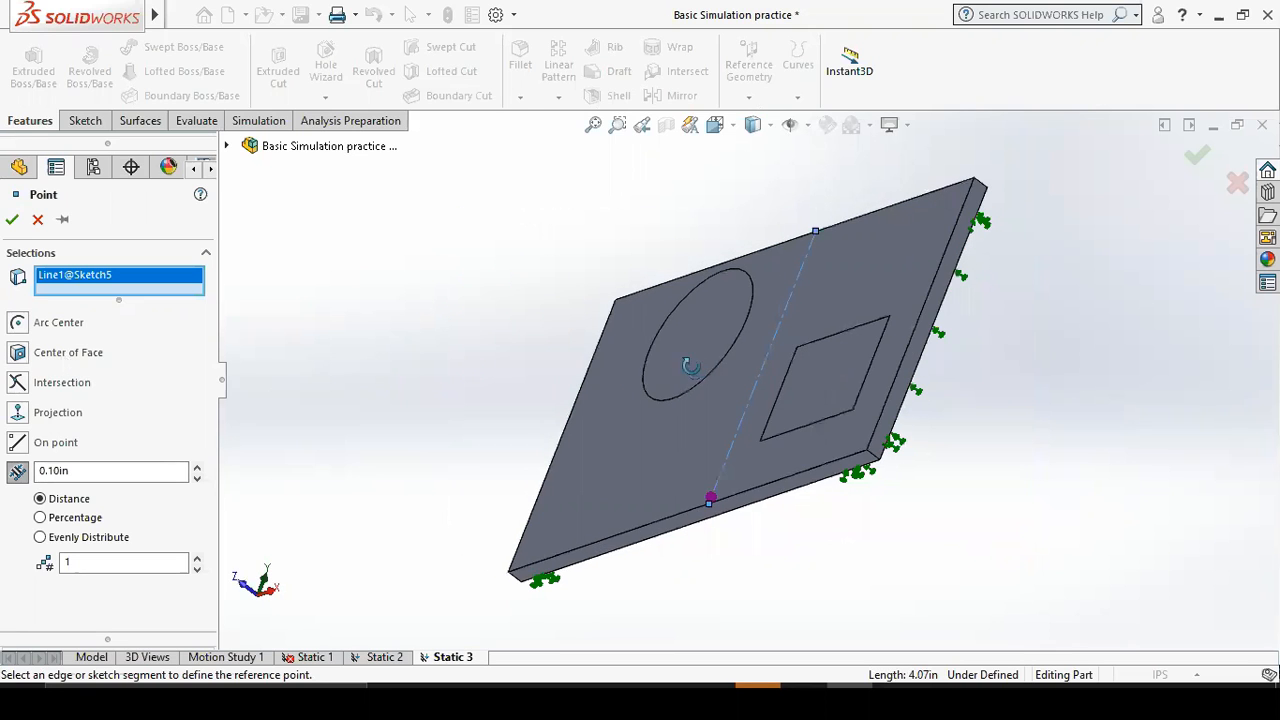
click(704, 497)
click(629, 449)
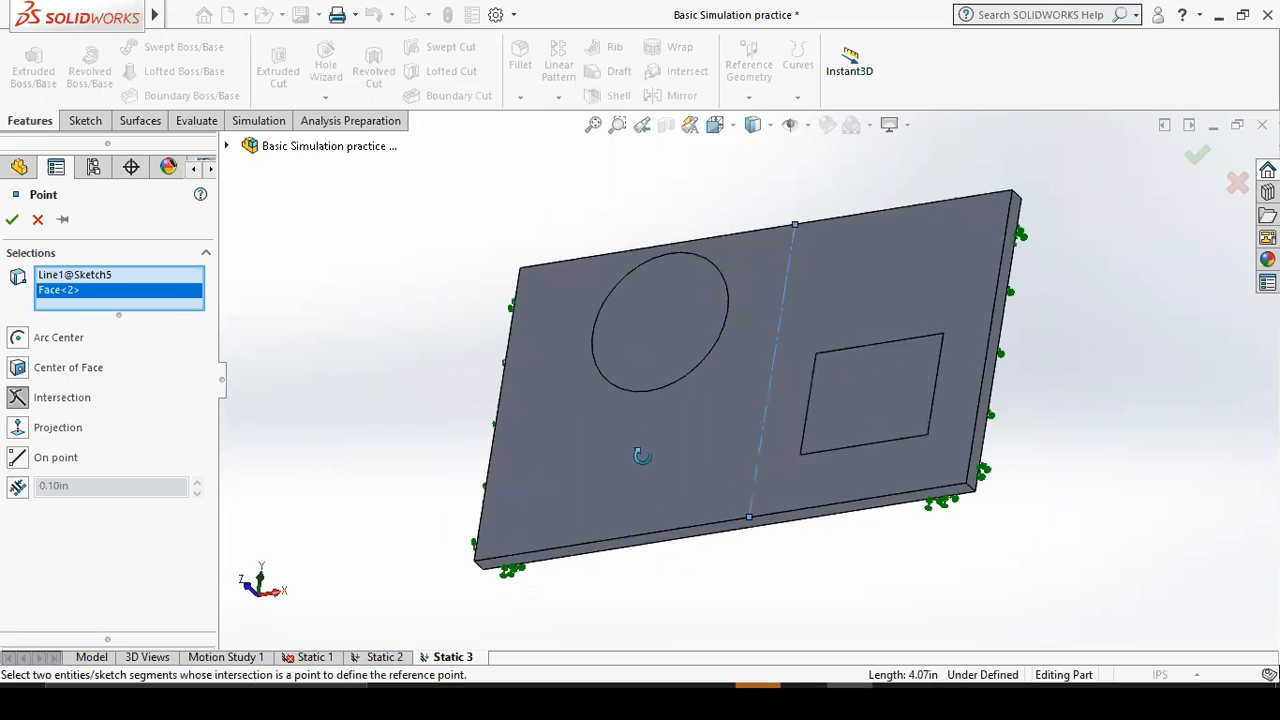
click(38, 220)
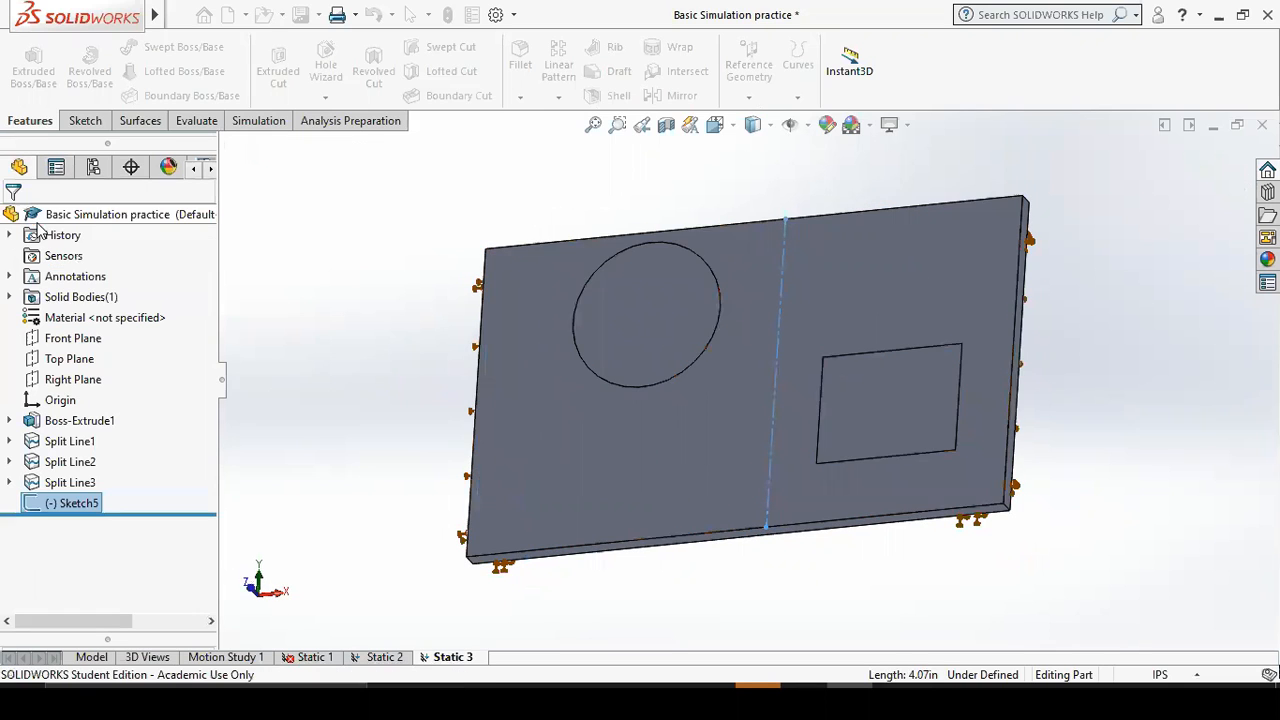
Reopen the top-face sketch and add a horizontal line from edge to edge, about 6.97 in long and about 0.8 in below the origin.
click(84, 120)
click(26, 65)
click(125, 50)
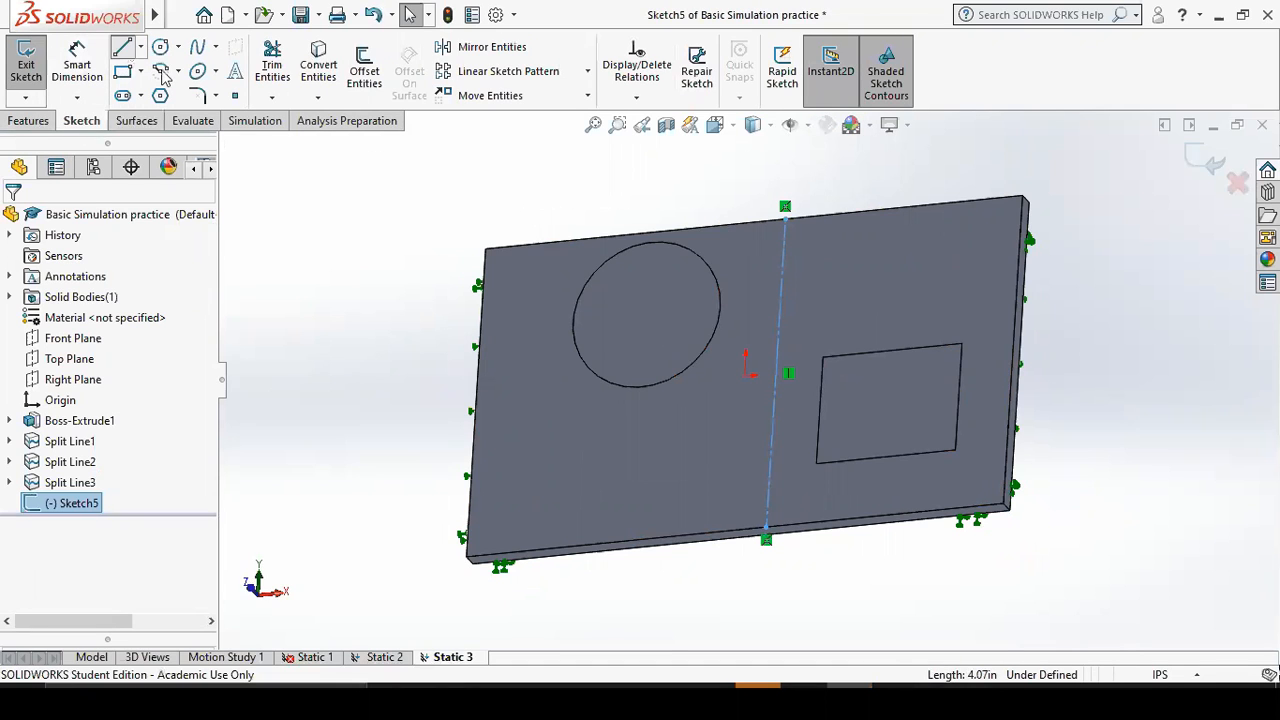
click(475, 458)
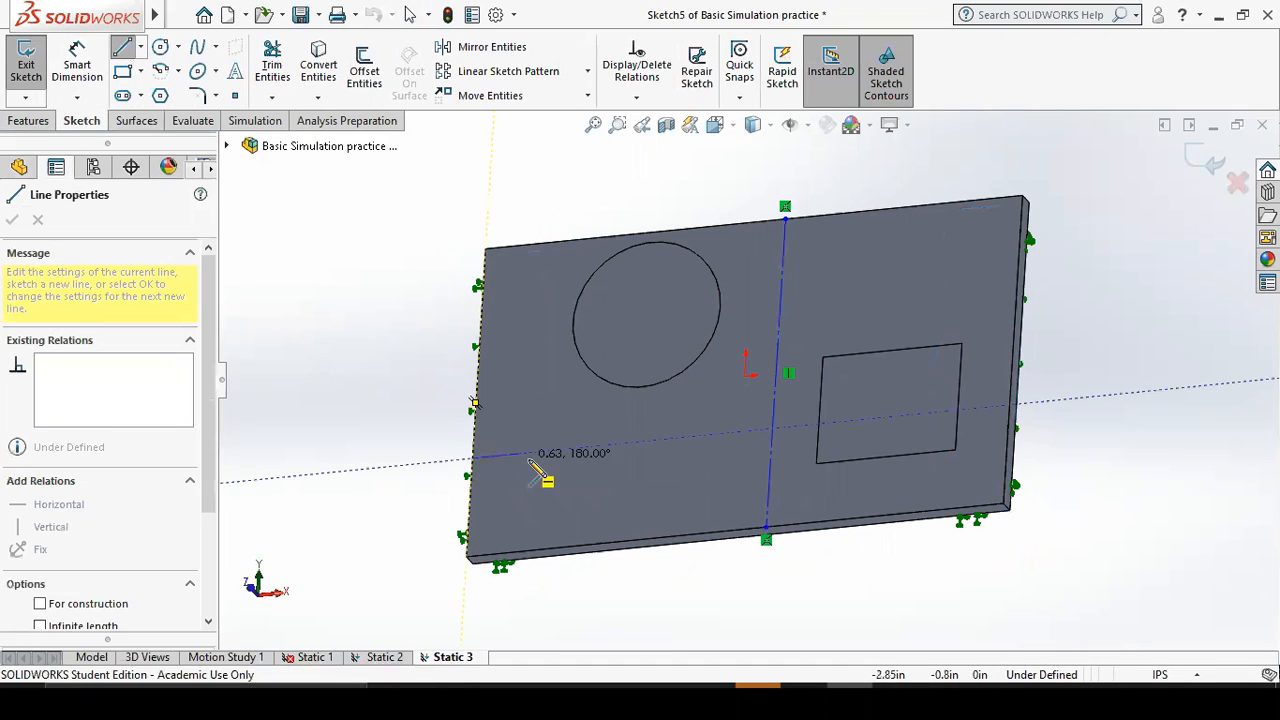
click(1010, 404)
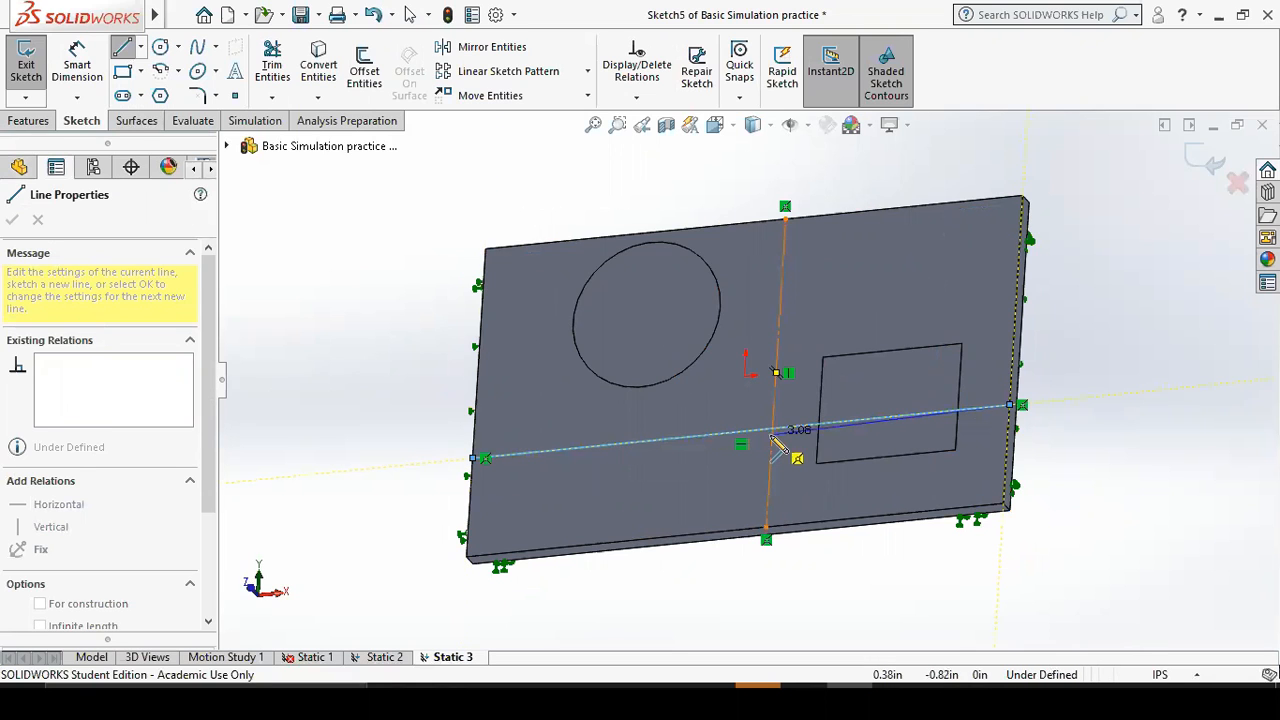
key(Escape)
Convert the horizontal line to construction geometry and finish the sketch.
click(711, 433)
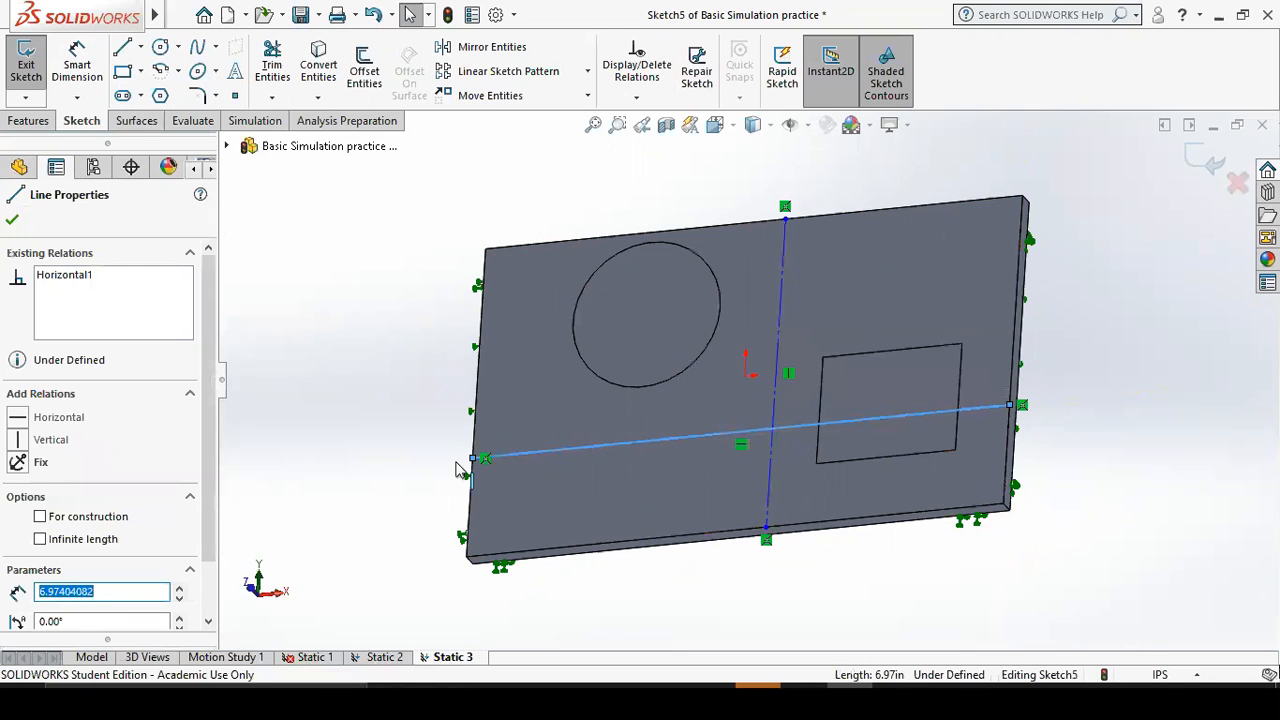
click(40, 516)
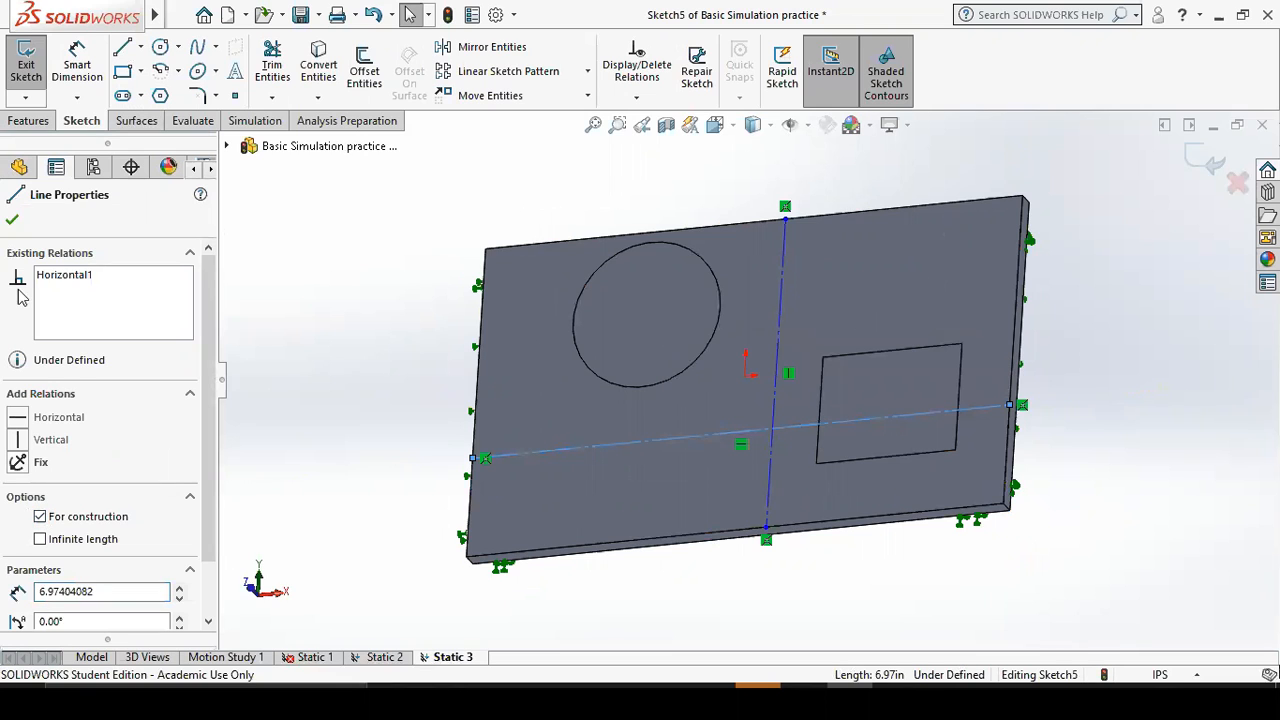
click(12, 219)
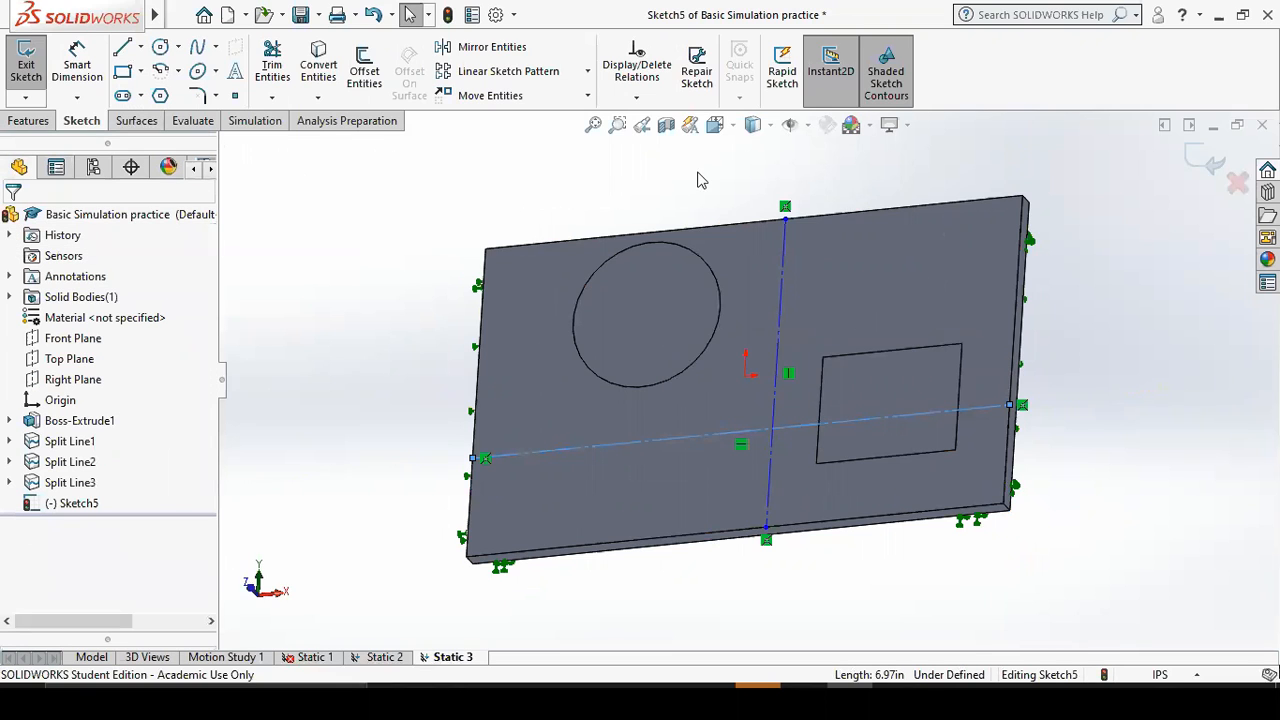
click(28, 120)
click(1210, 160)
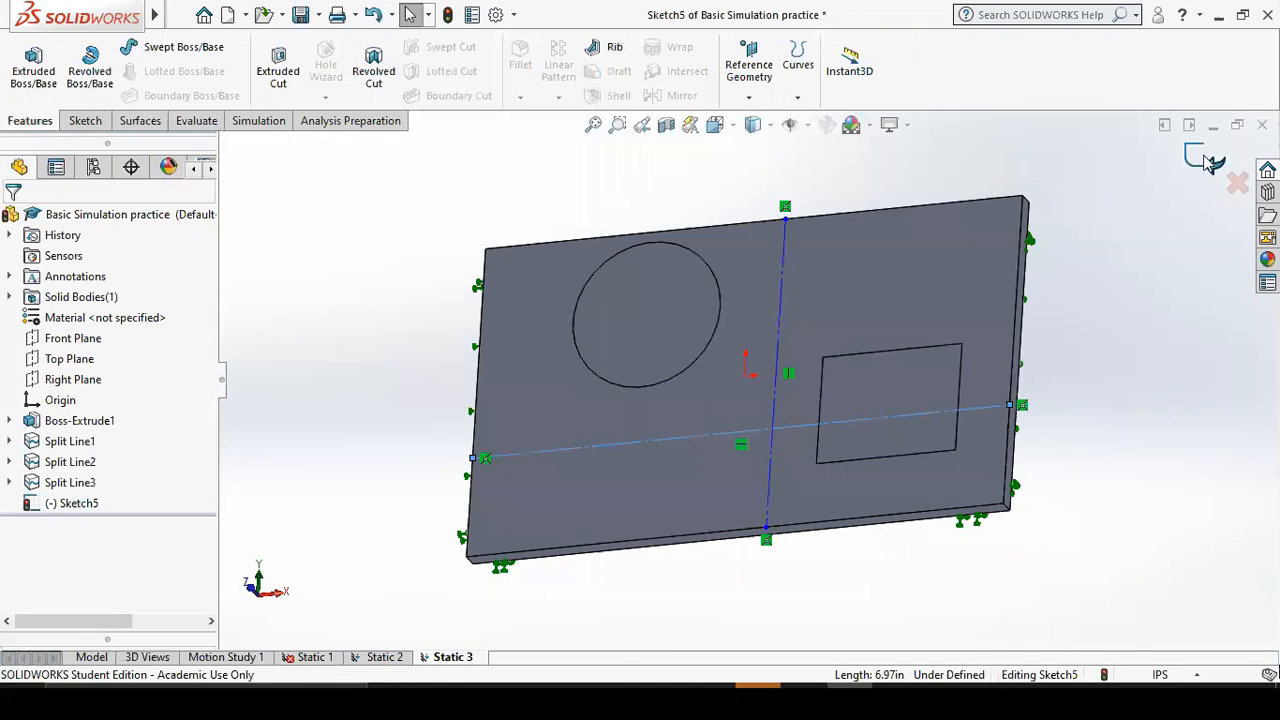
Create a reference point at the intersection of the vertical and horizontal construction lines on the plate's top face.
click(750, 95)
click(766, 186)
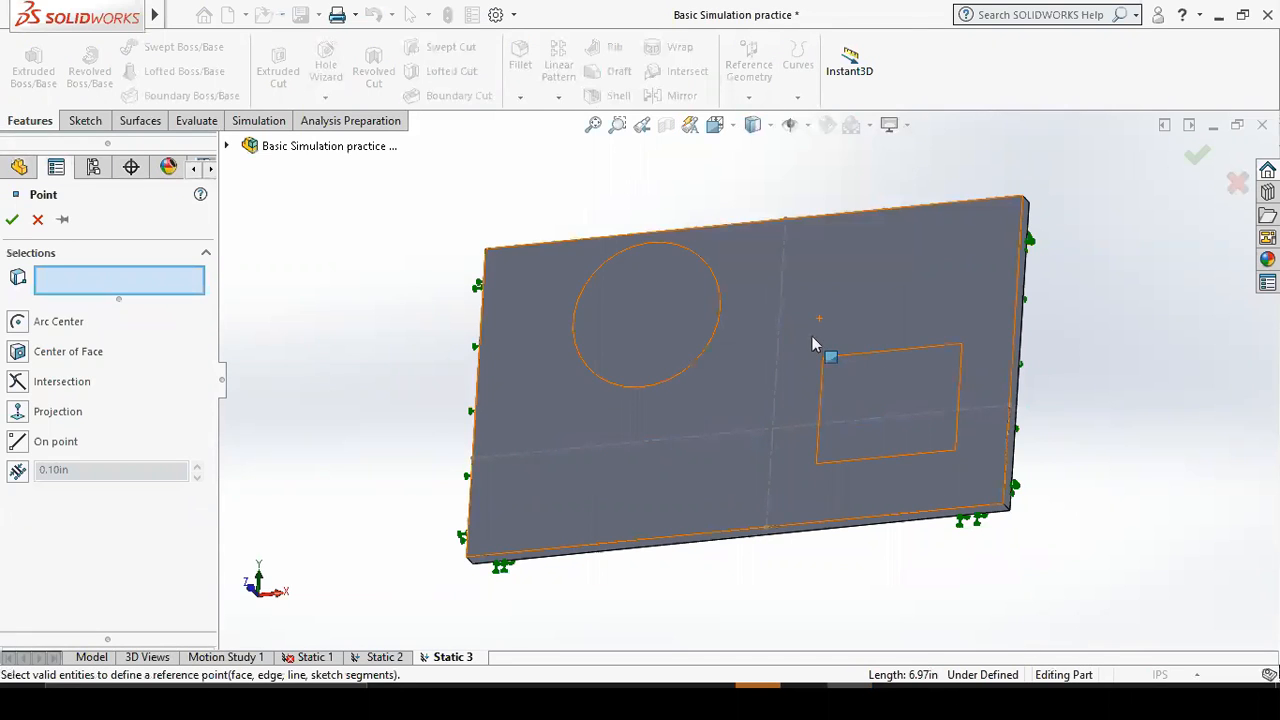
click(773, 437)
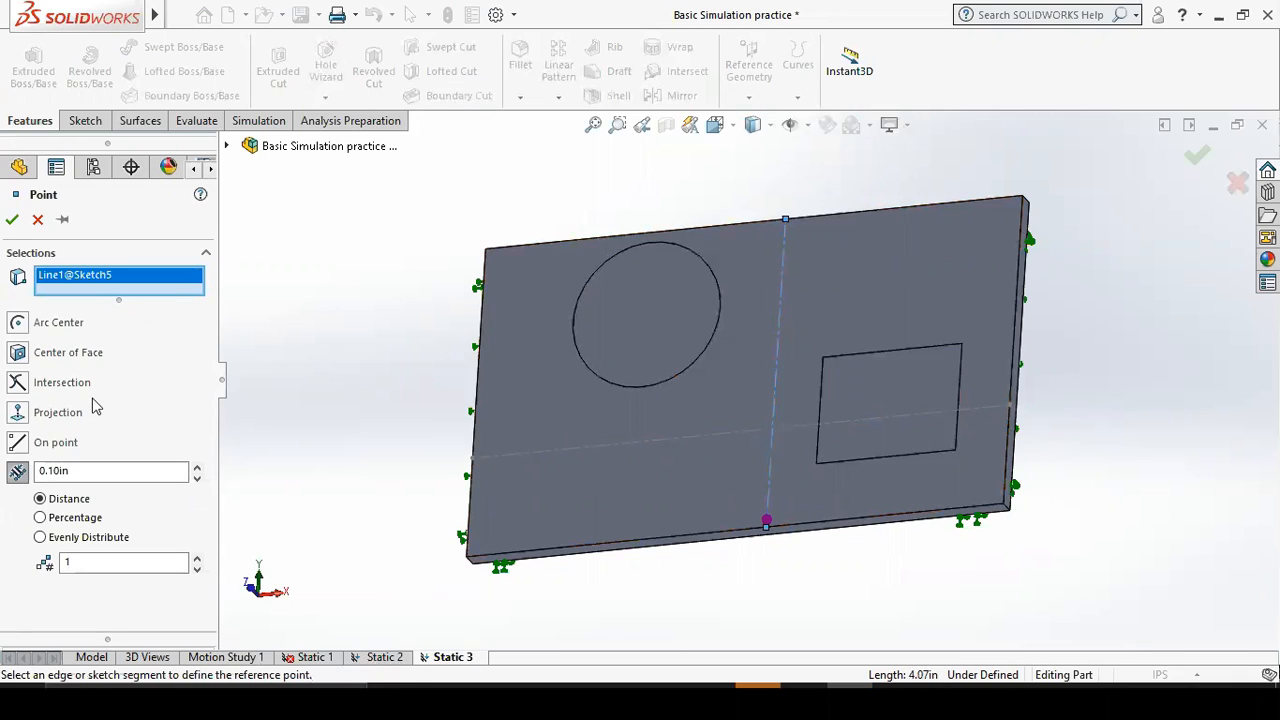
click(16, 384)
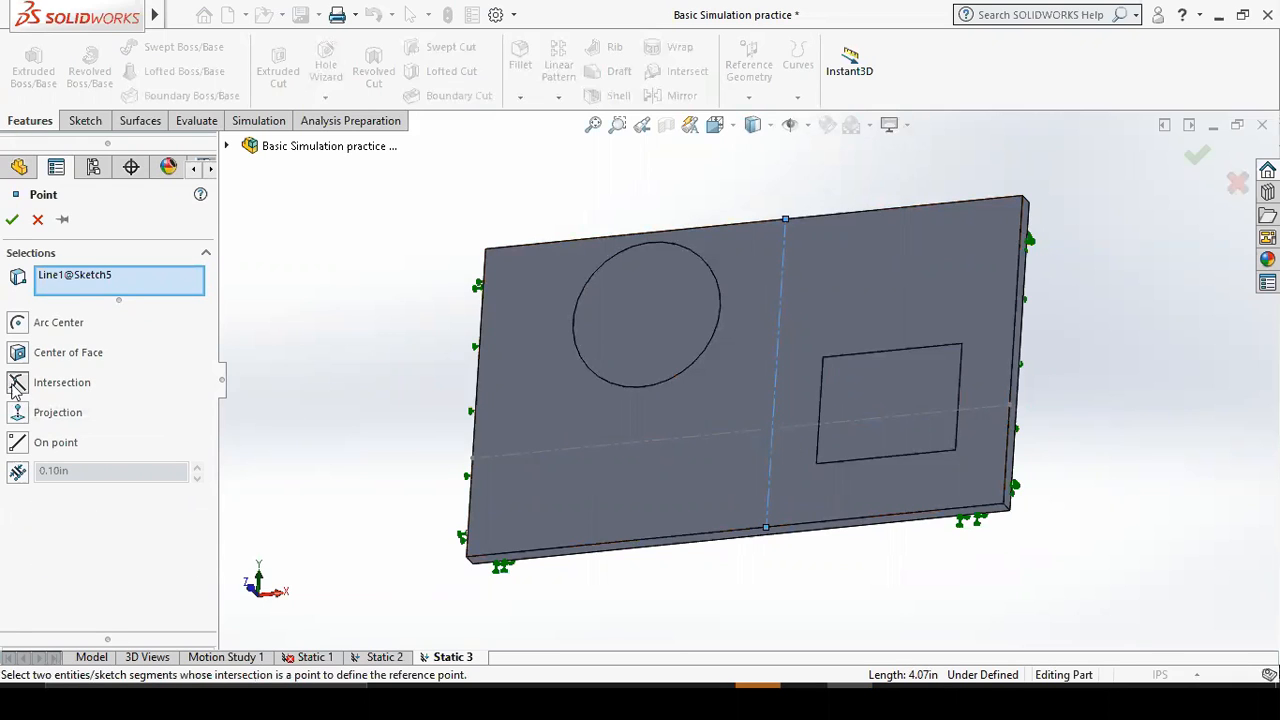
click(734, 431)
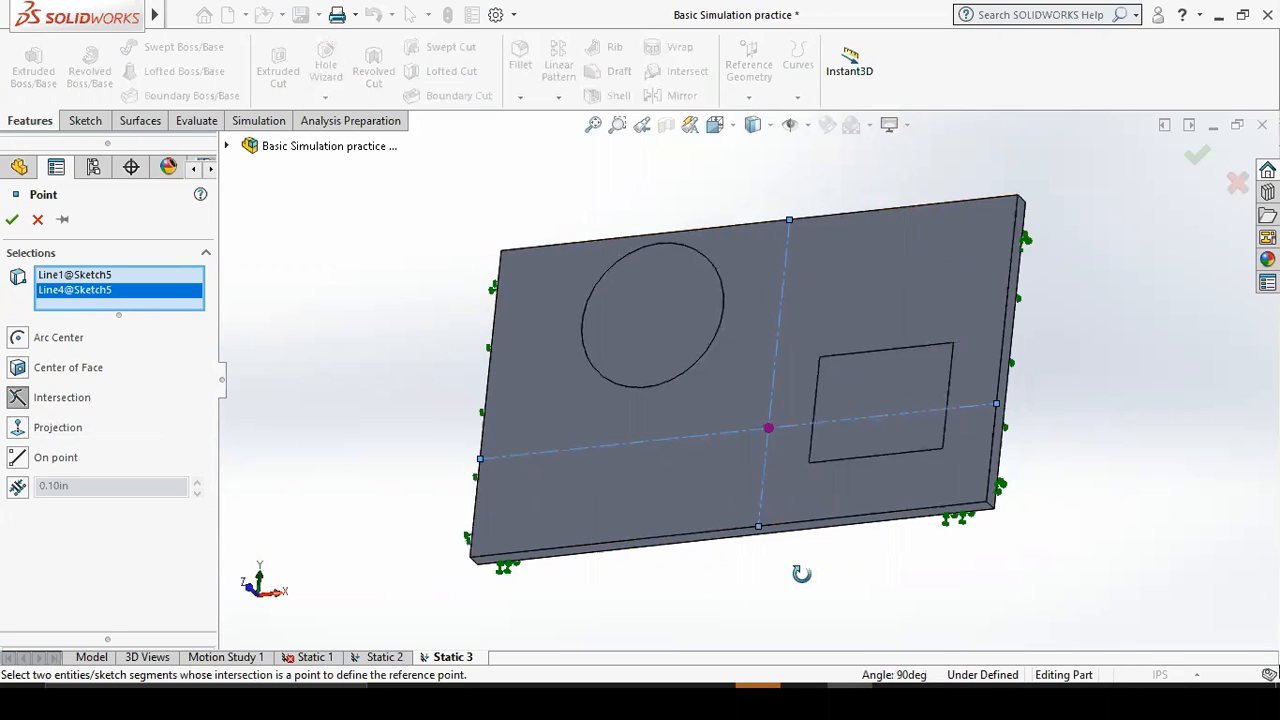
middle_drag(812, 586, 764, 543)
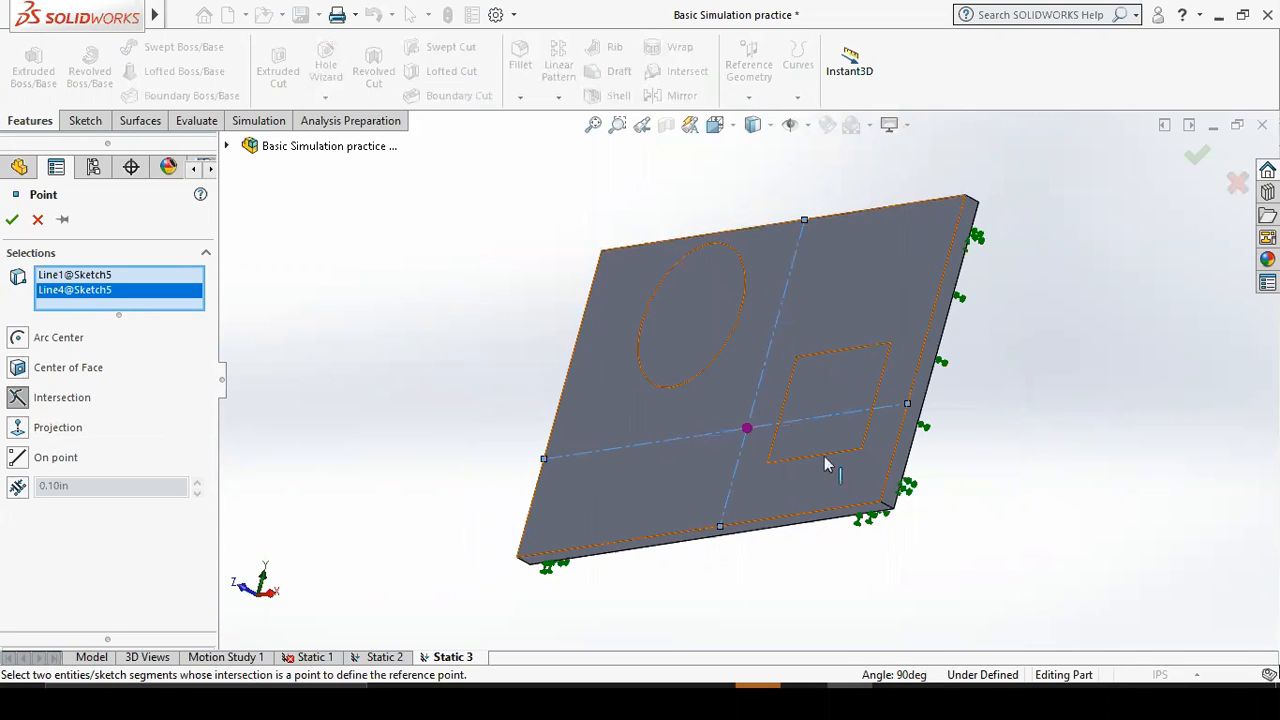
click(12, 219)
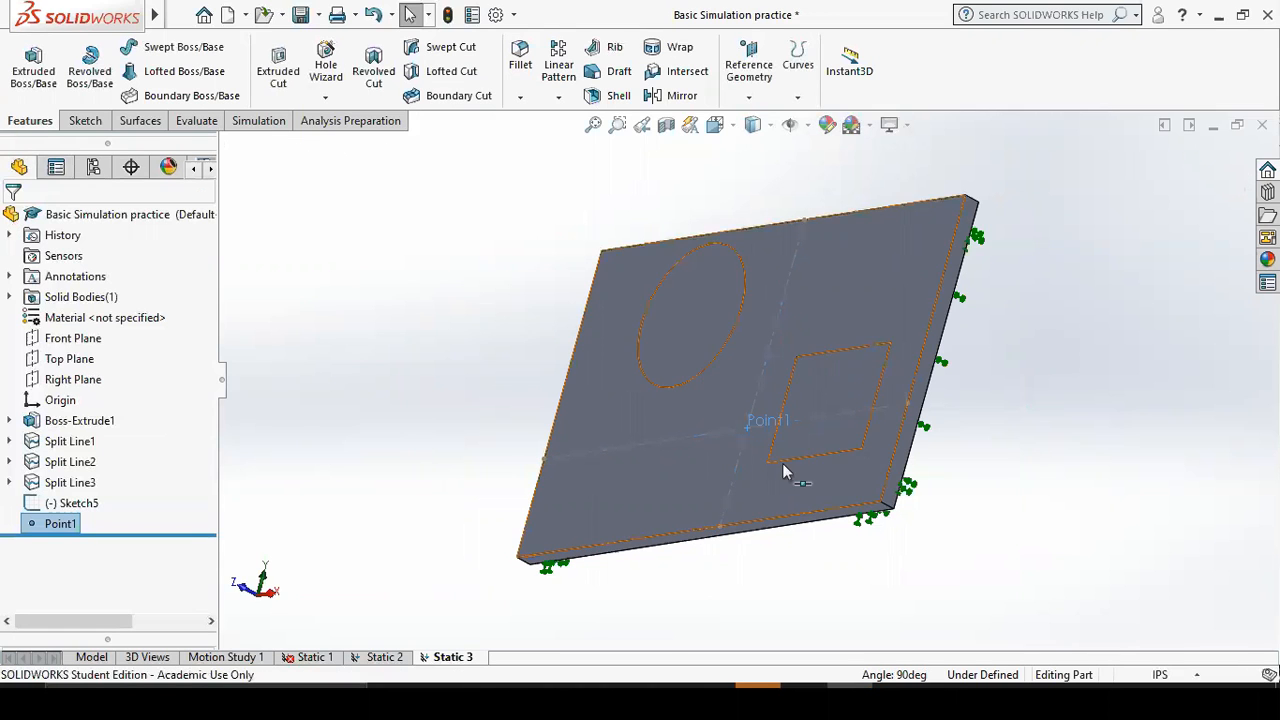
Create a new static study for the plate, keeping the default name and settings.
middle_drag(618, 462, 574, 342)
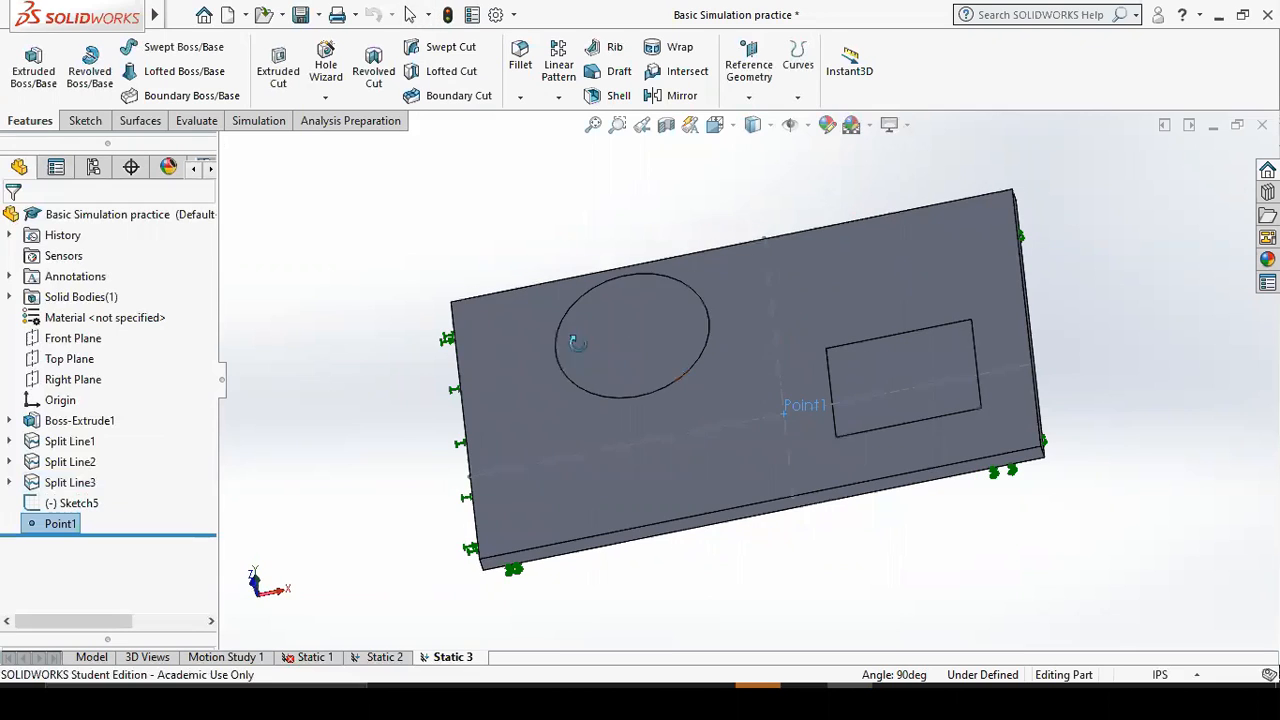
click(255, 121)
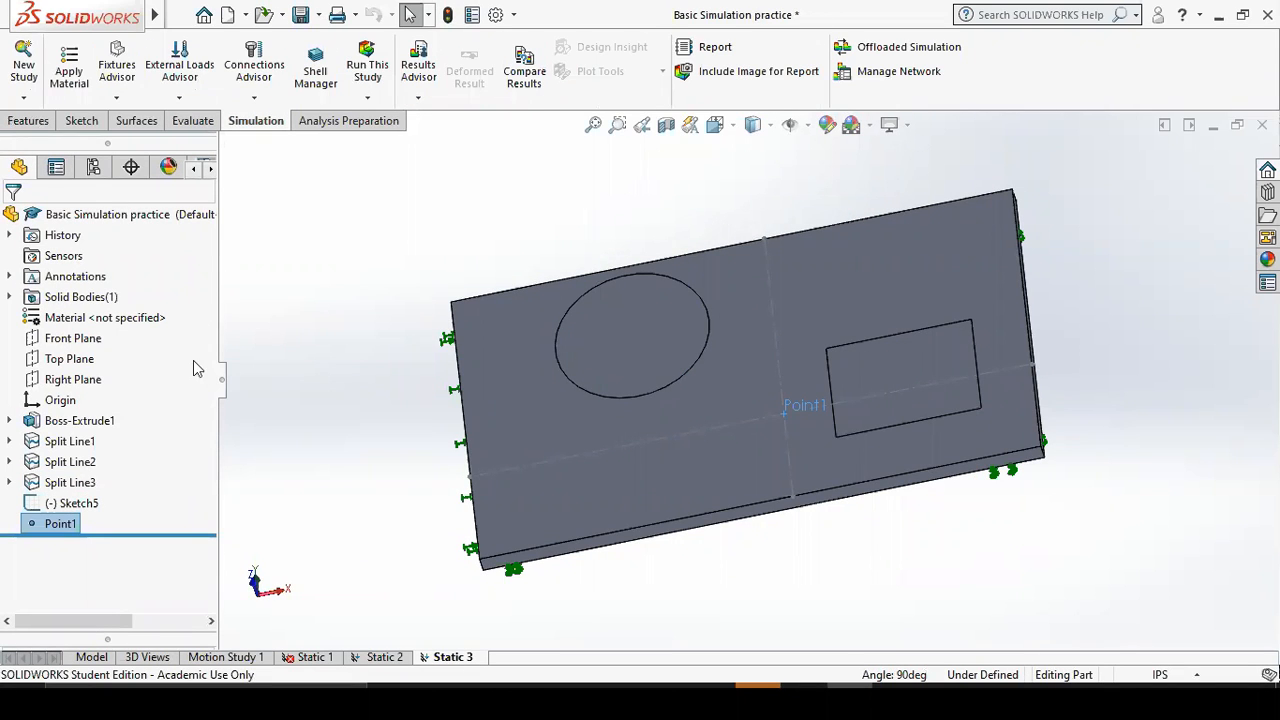
click(23, 64)
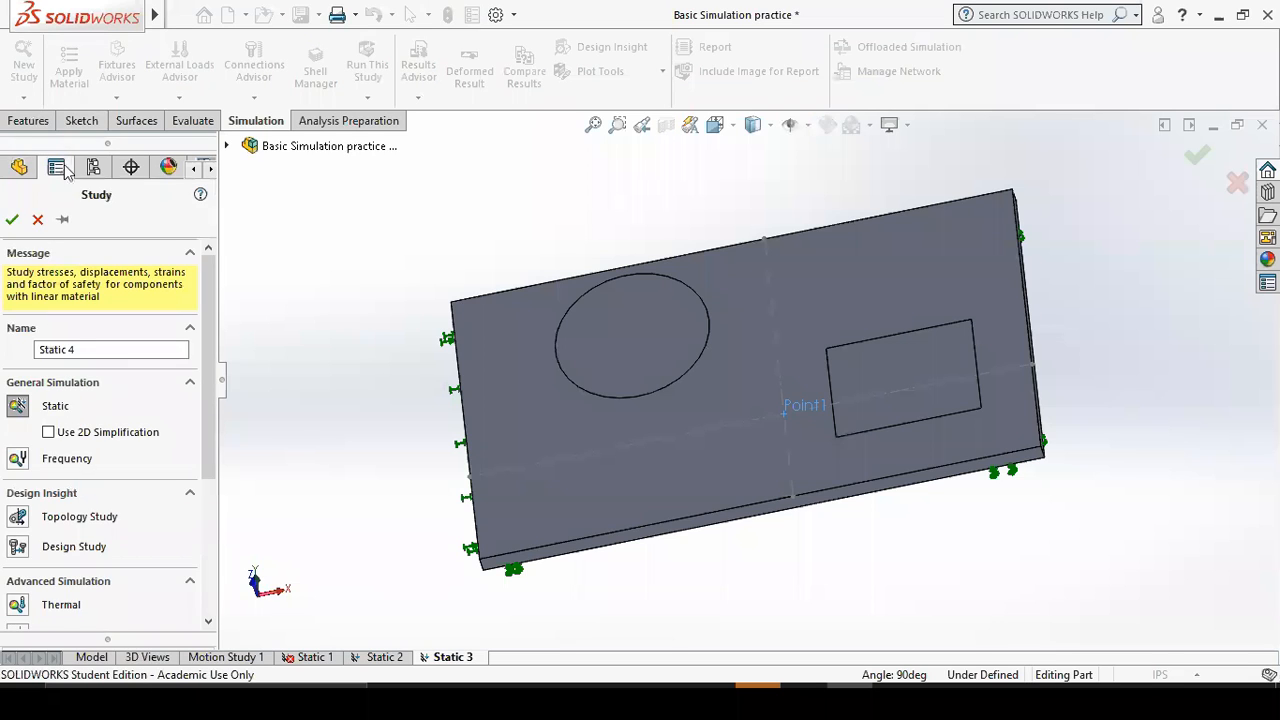
click(12, 219)
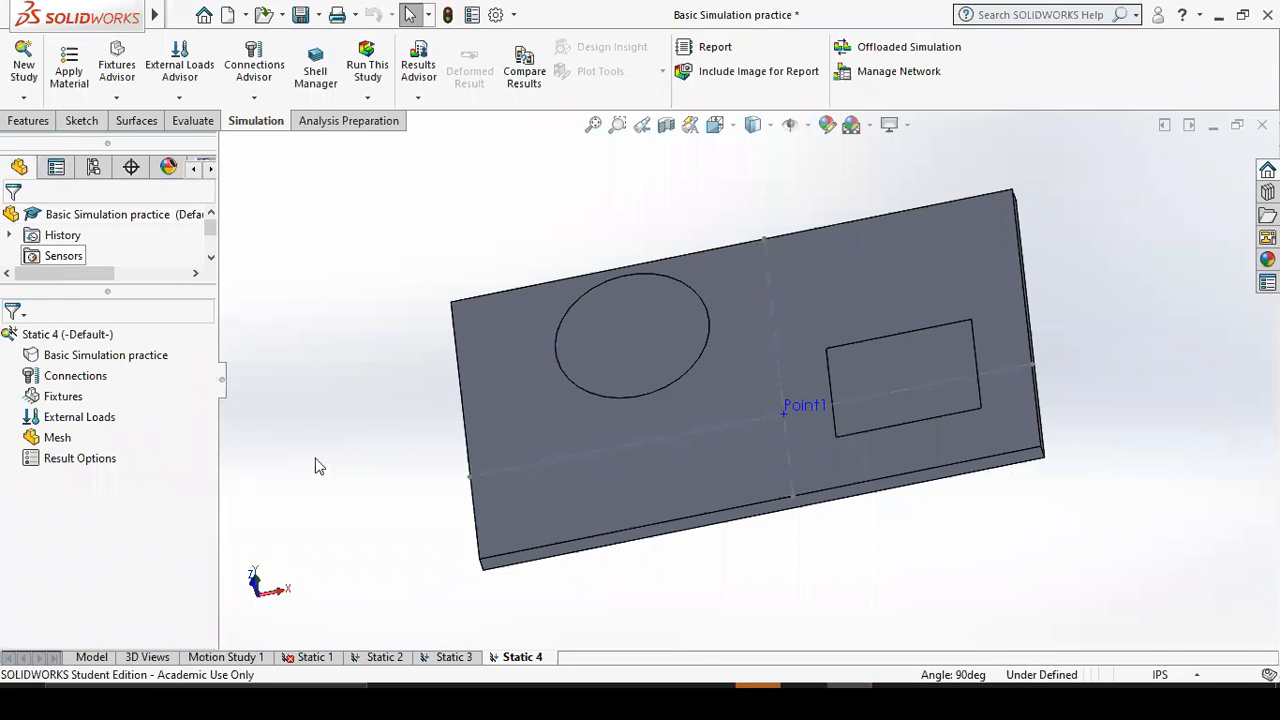
Apply a Fixed Geometry fixture to the two end strips on the plate's underside.
right_click(73, 397)
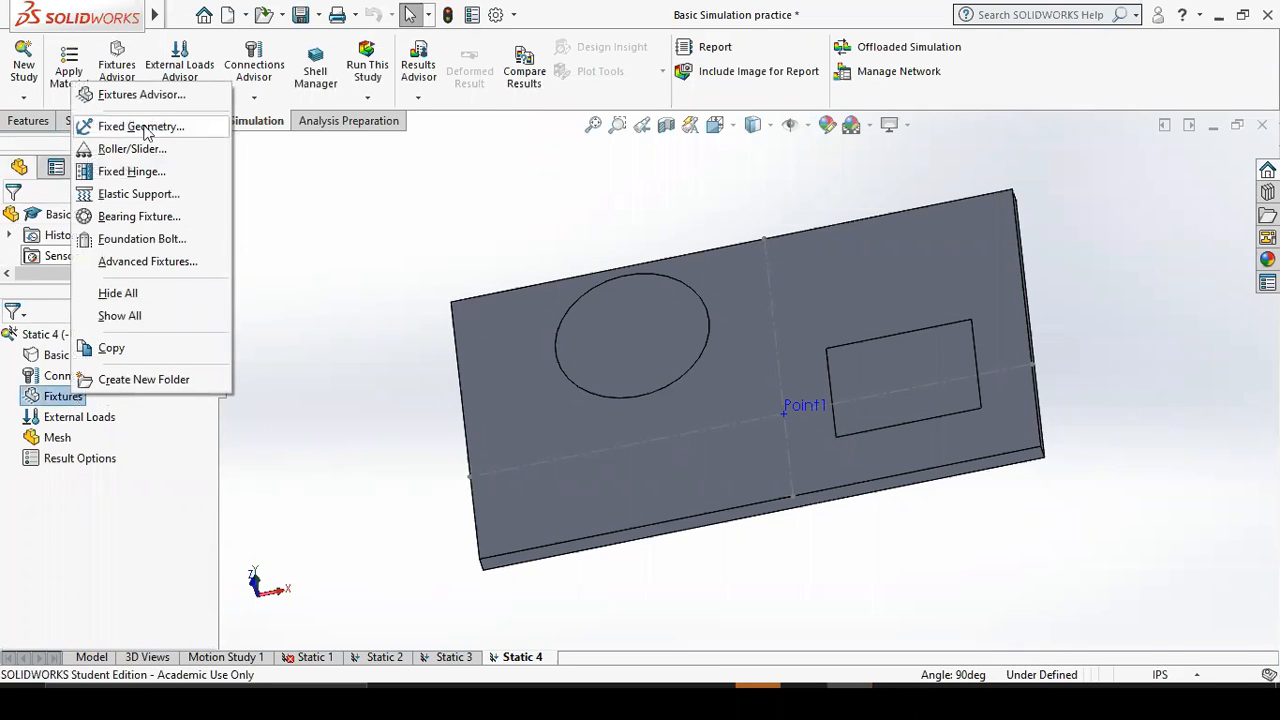
click(145, 130)
middle_drag(420, 549, 409, 257)
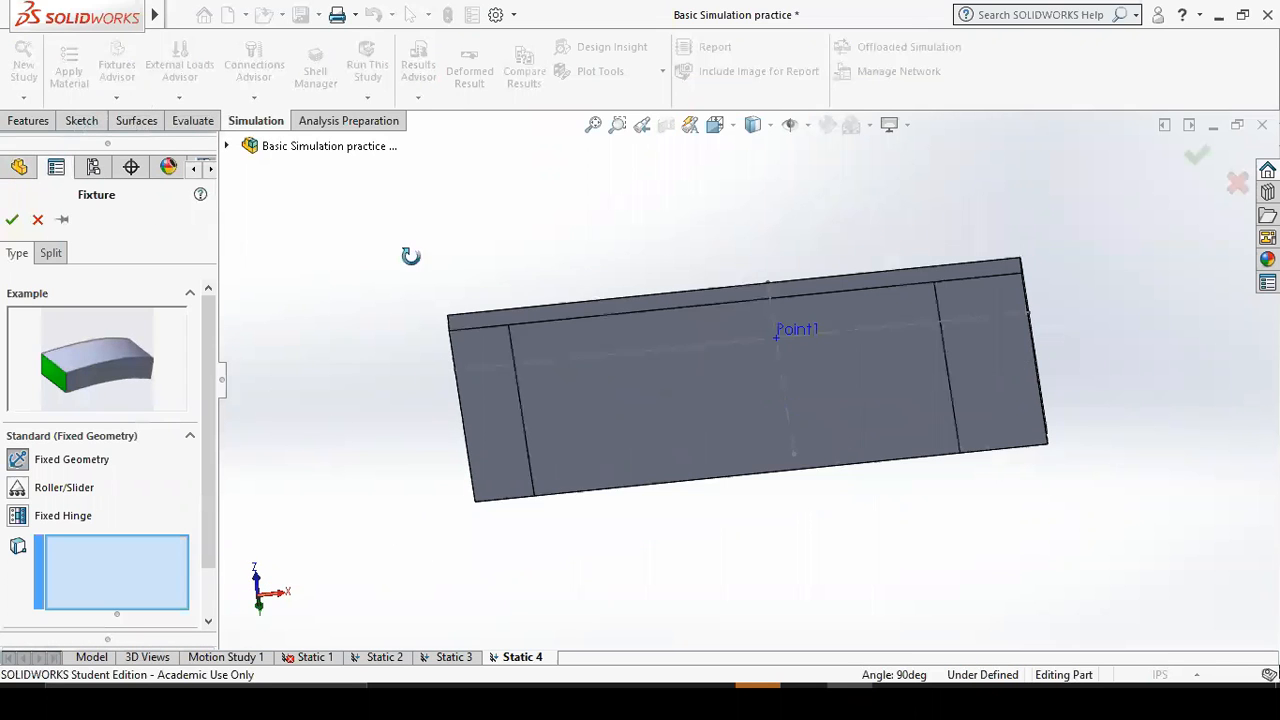
click(485, 432)
click(976, 381)
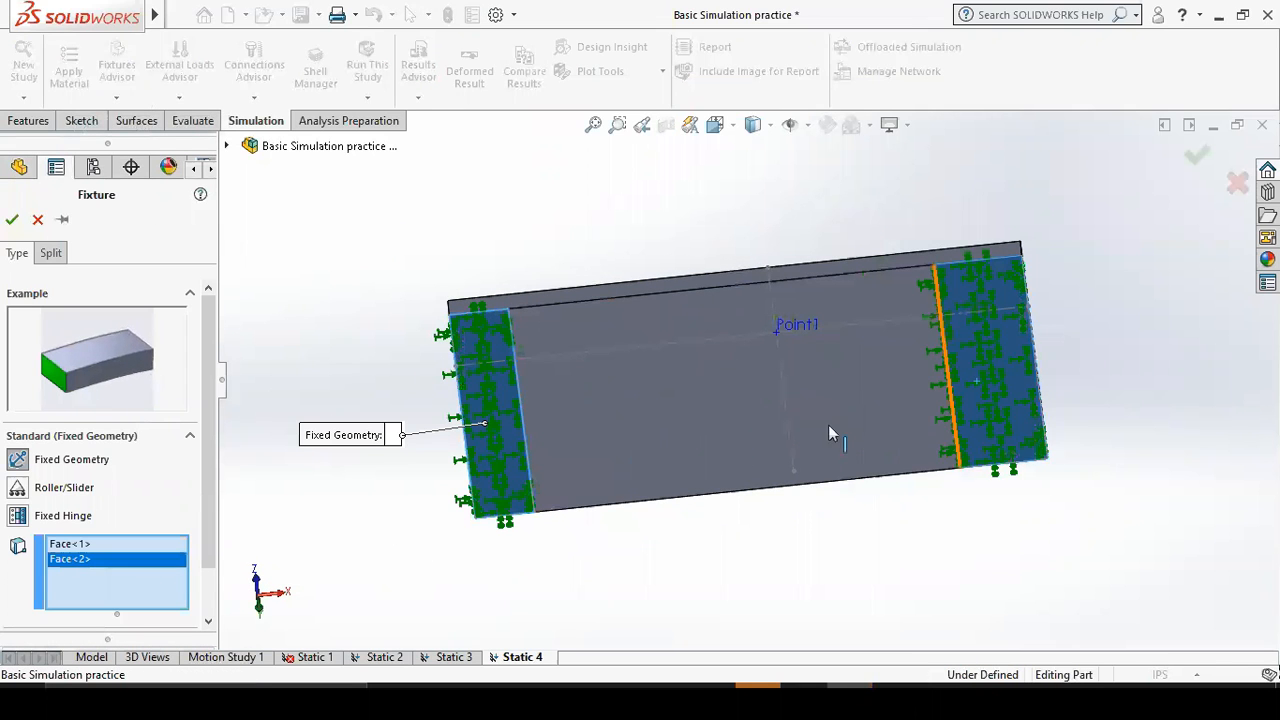
click(12, 219)
middle_drag(357, 400, 384, 655)
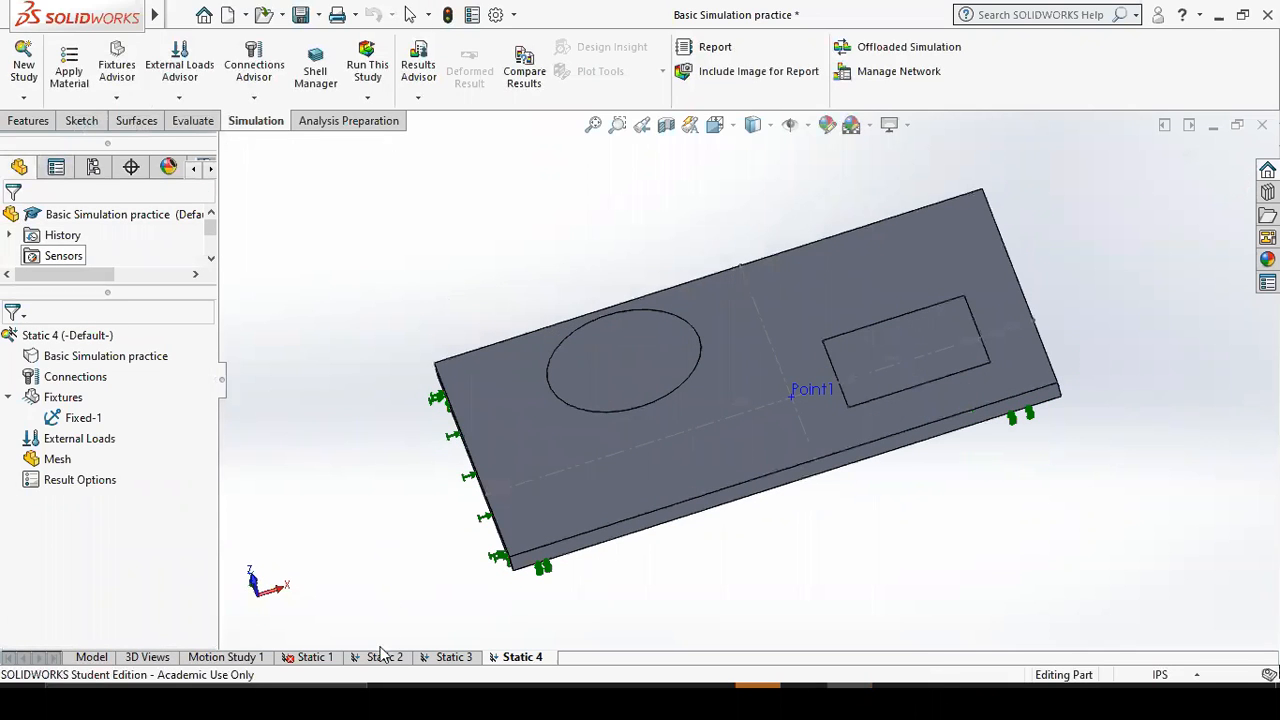
Start a force load on the reference point and define its orientation by a selected direction.
right_click(64, 439)
click(104, 284)
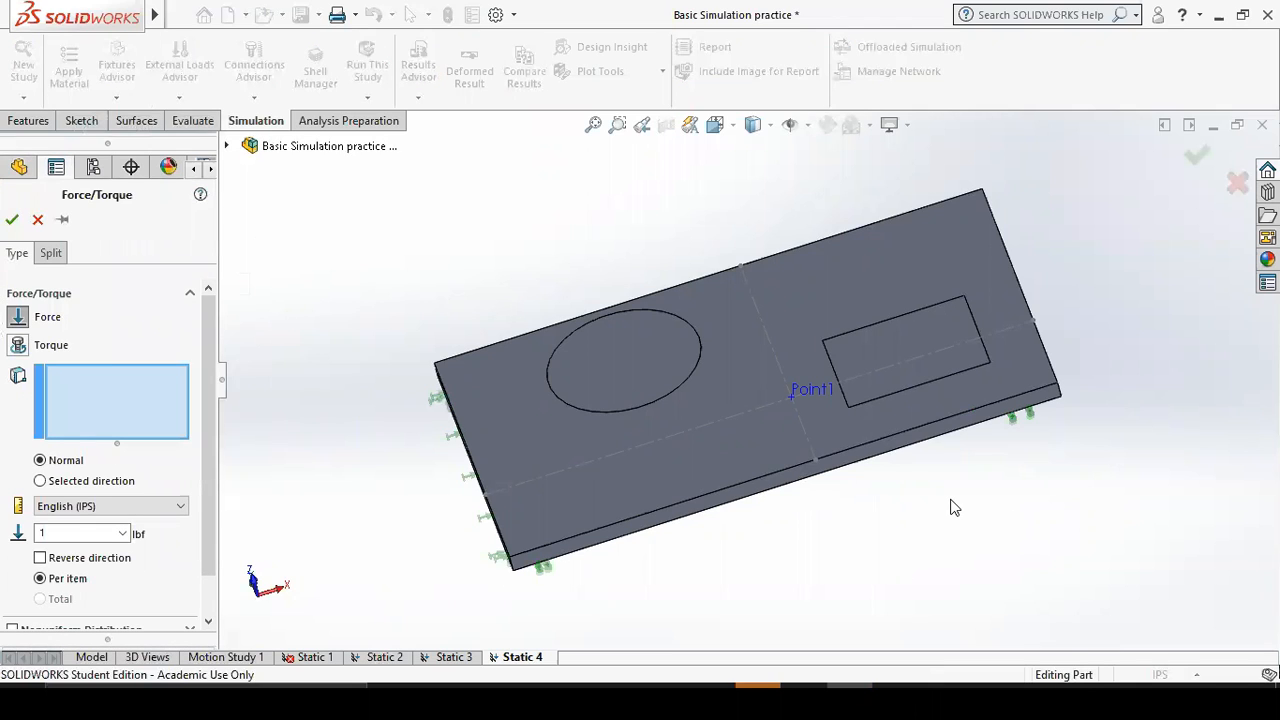
click(796, 393)
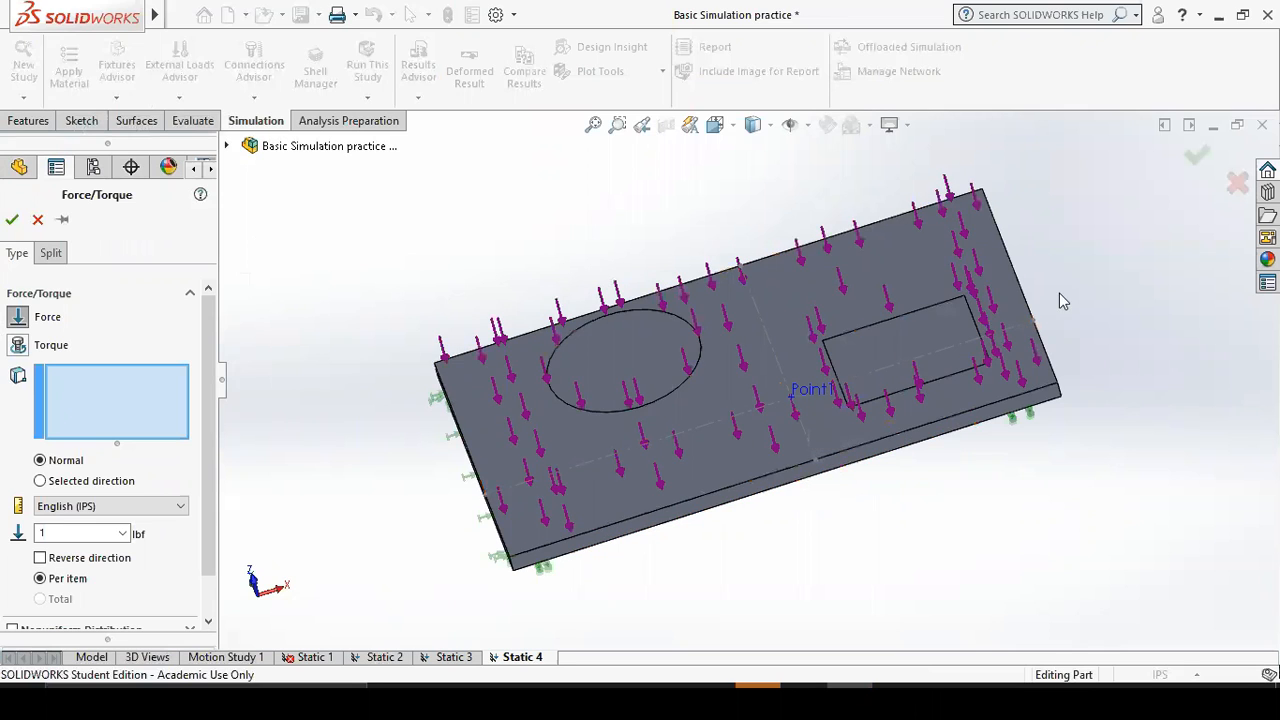
click(40, 482)
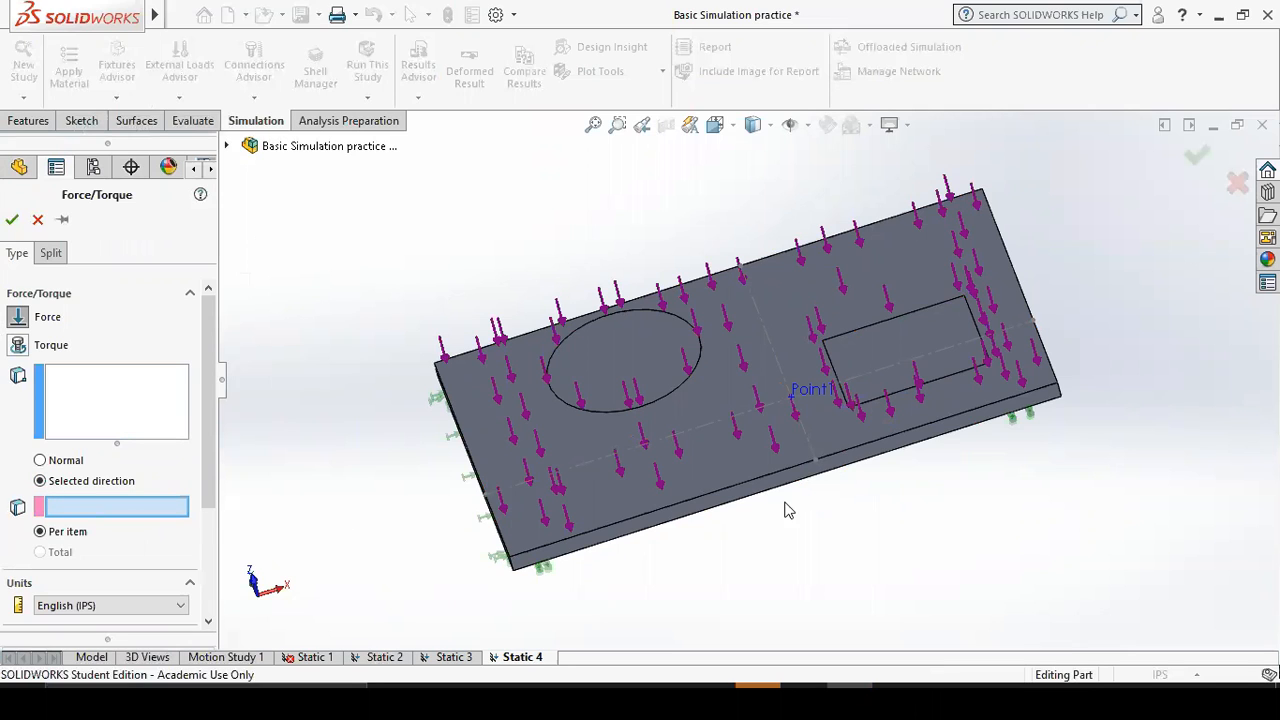
click(116, 399)
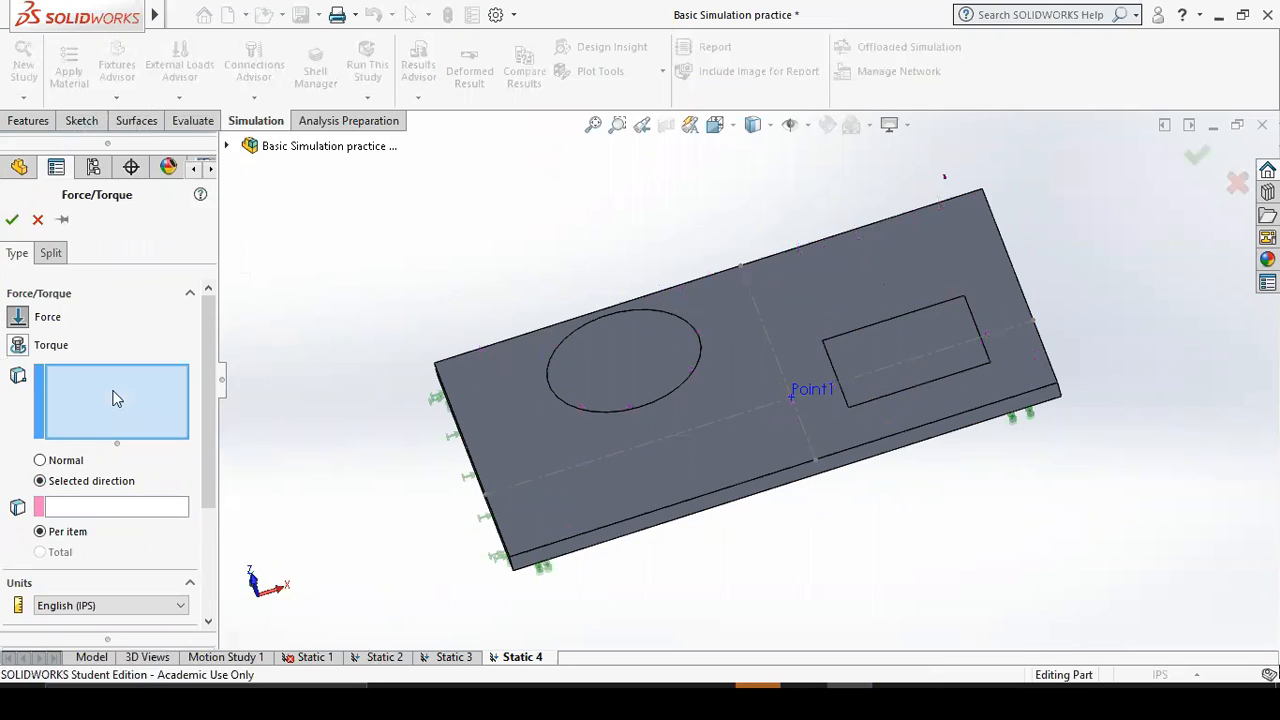
click(811, 396)
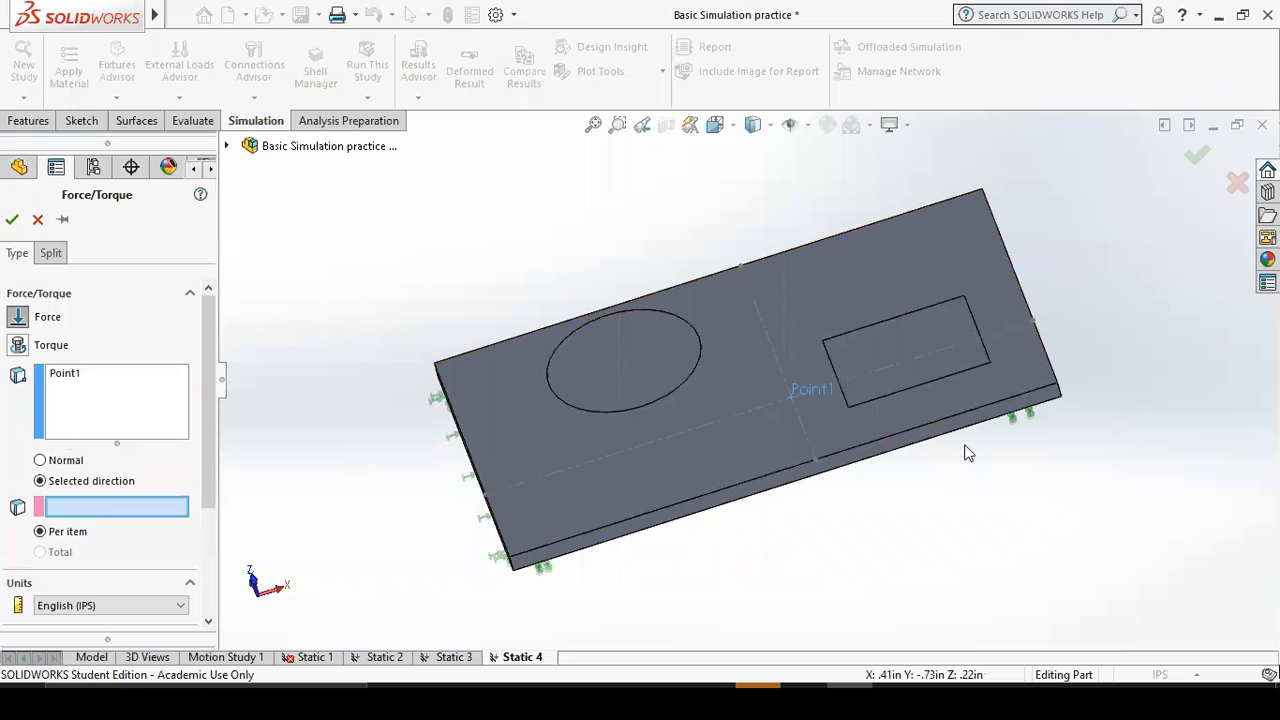
click(880, 445)
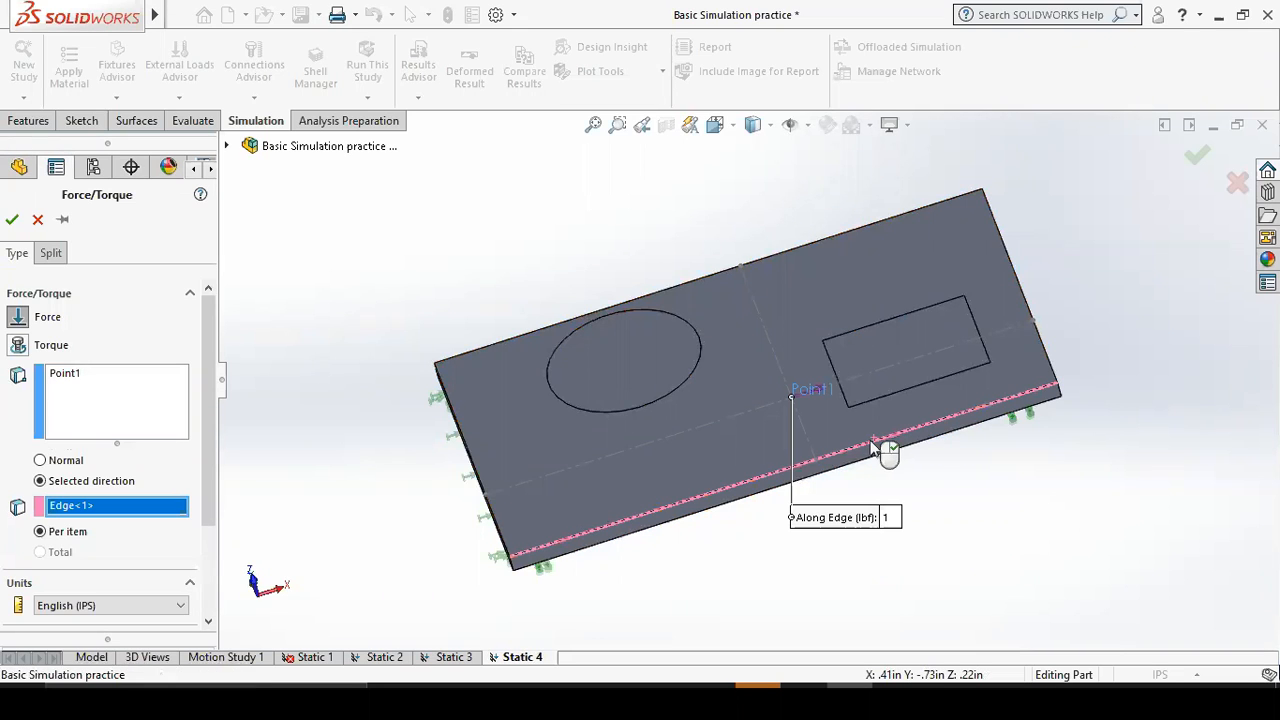
right_click(149, 501)
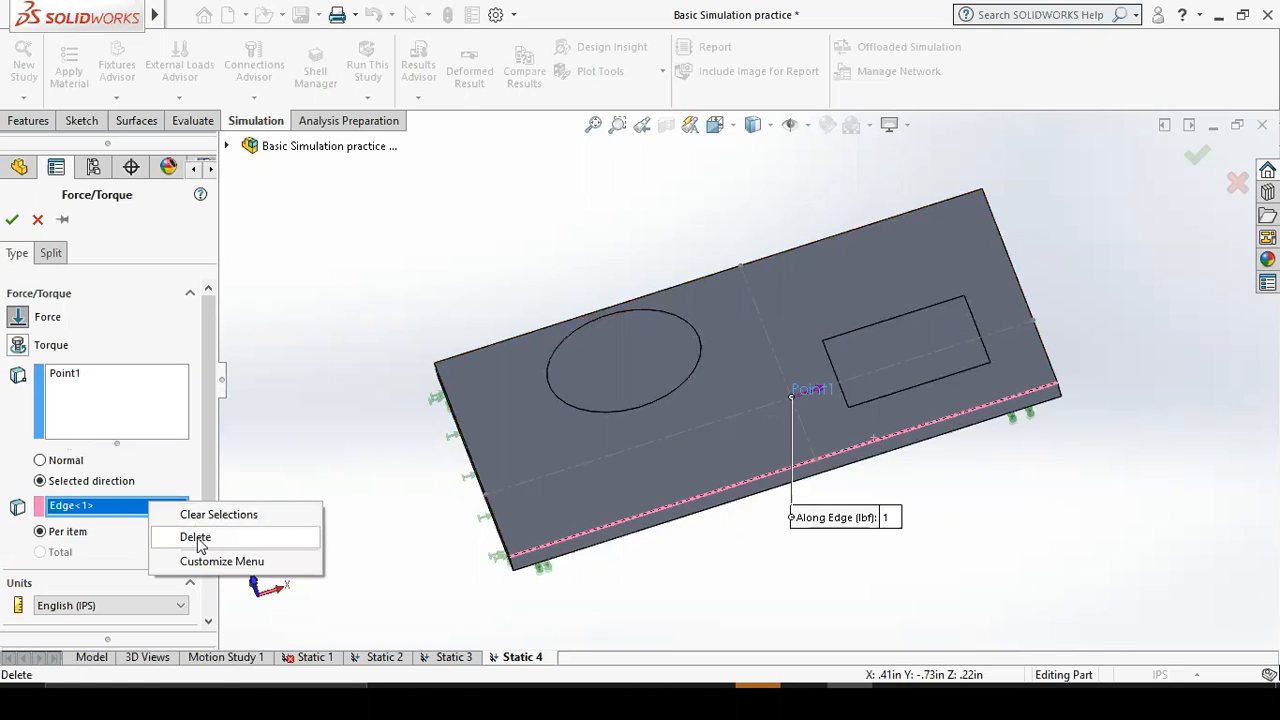
click(197, 538)
Direct the force along the plate's short thickness edge at a corner, set it to 20 lbf and finish the load.
middle_drag(1046, 585, 727, 390)
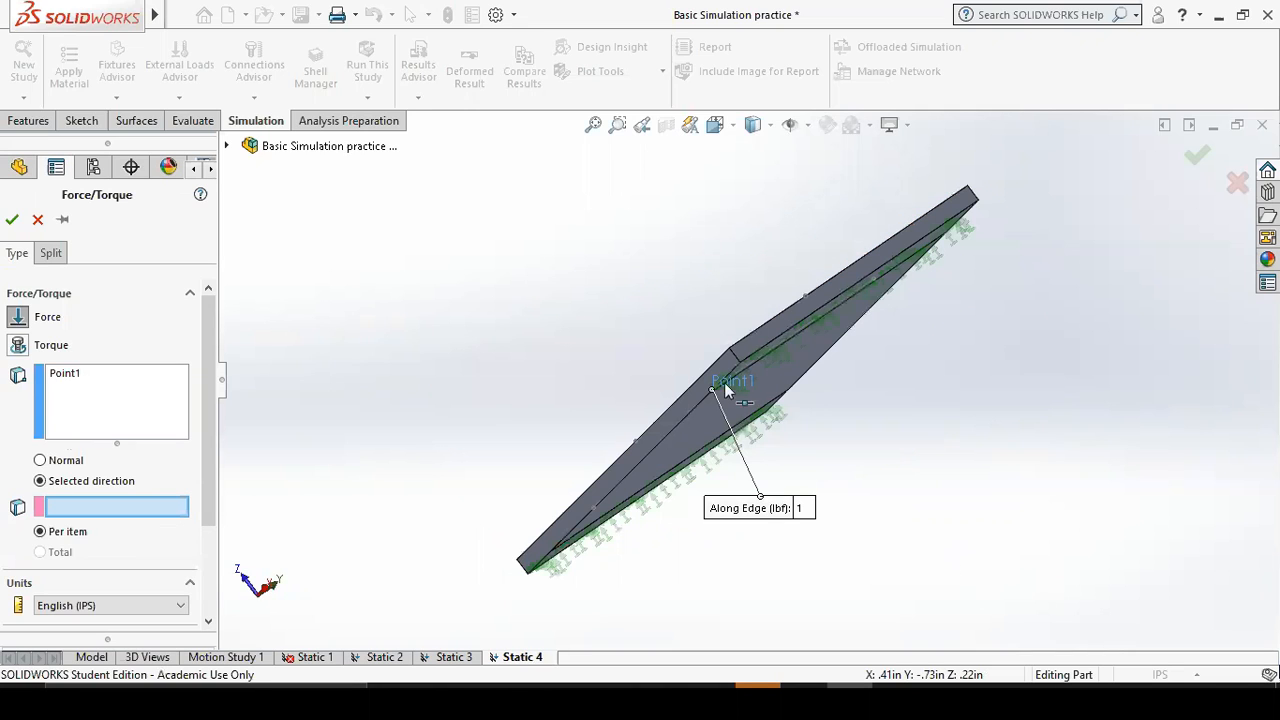
click(736, 364)
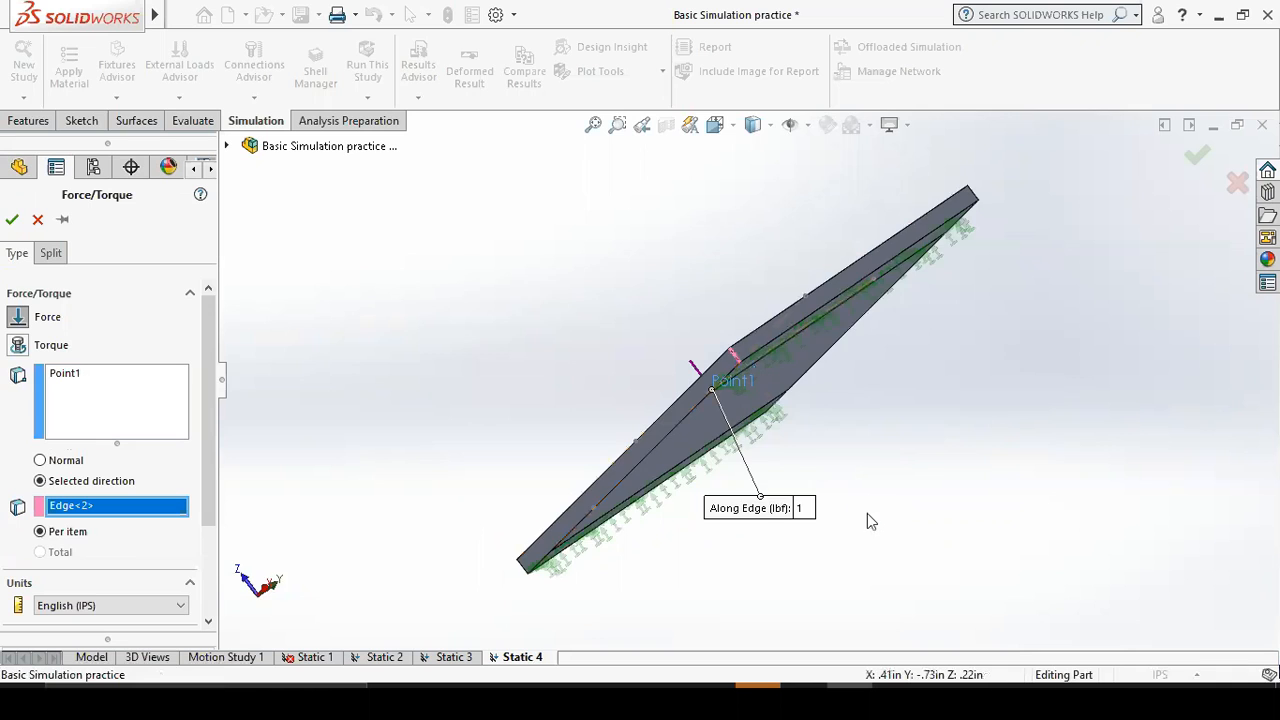
middle_drag(867, 513, 947, 562)
scroll(765, 375, down, 5)
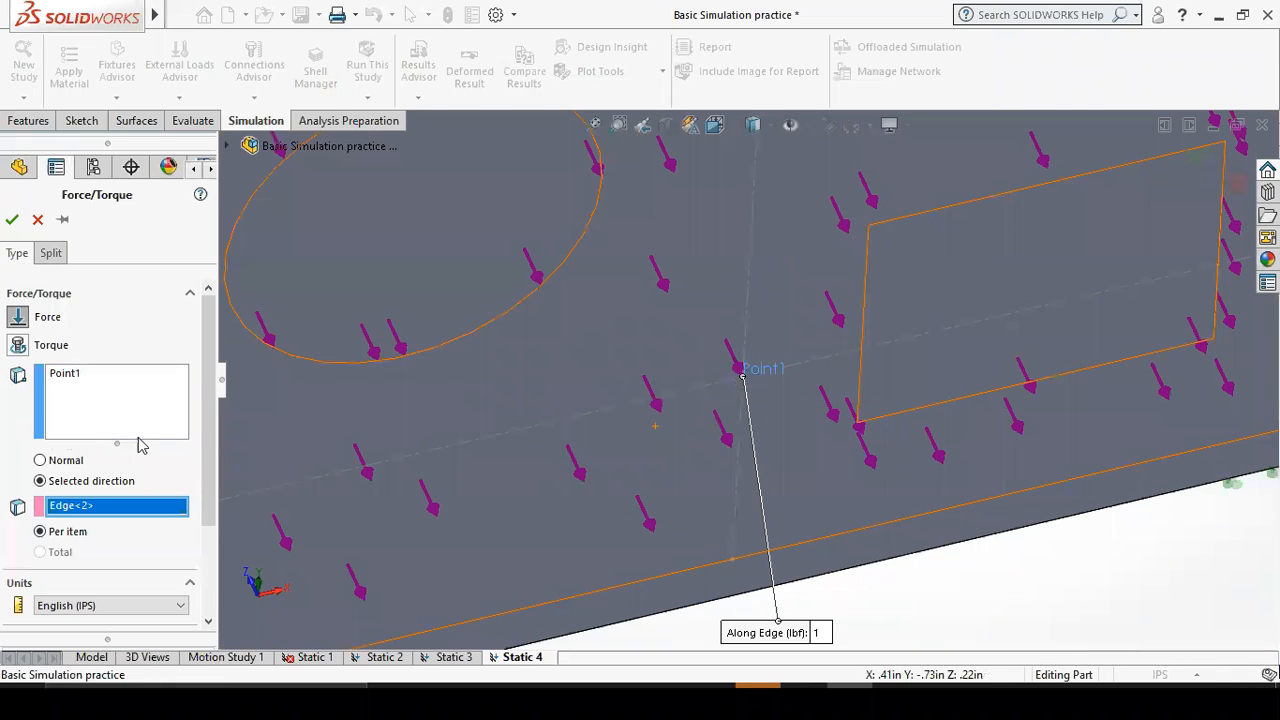
scroll(90, 588, down, 3)
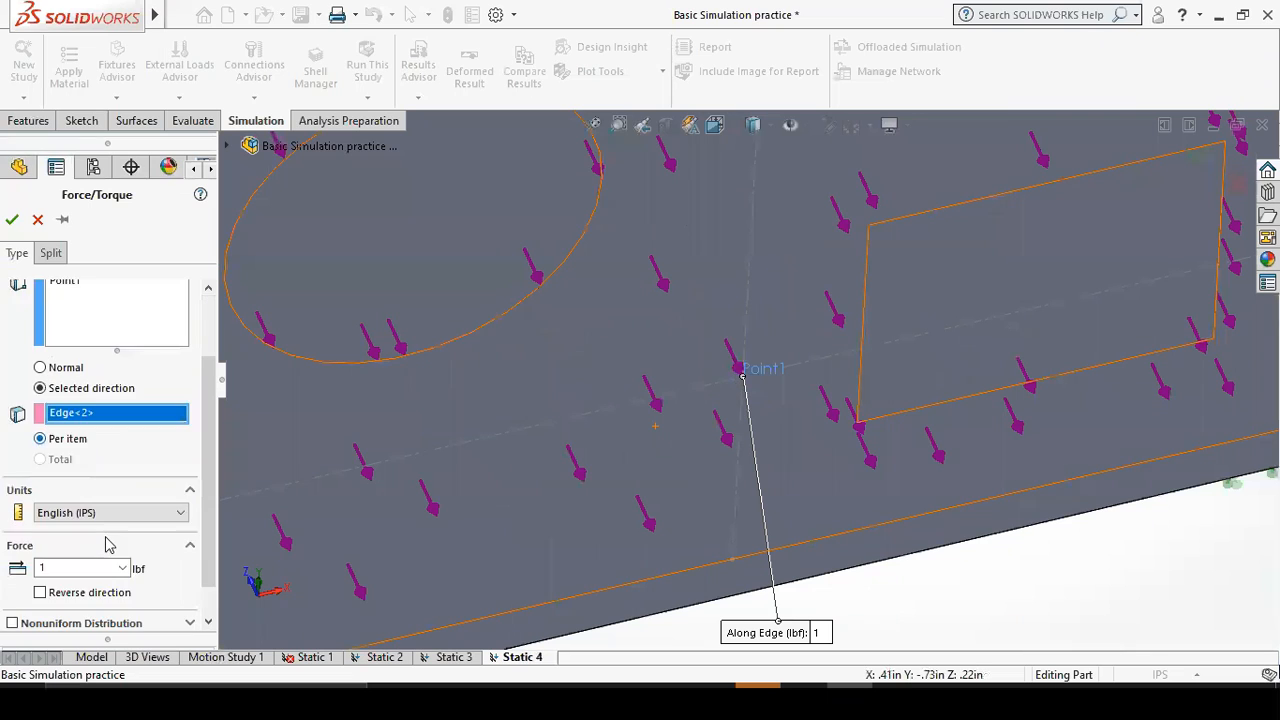
text(20)
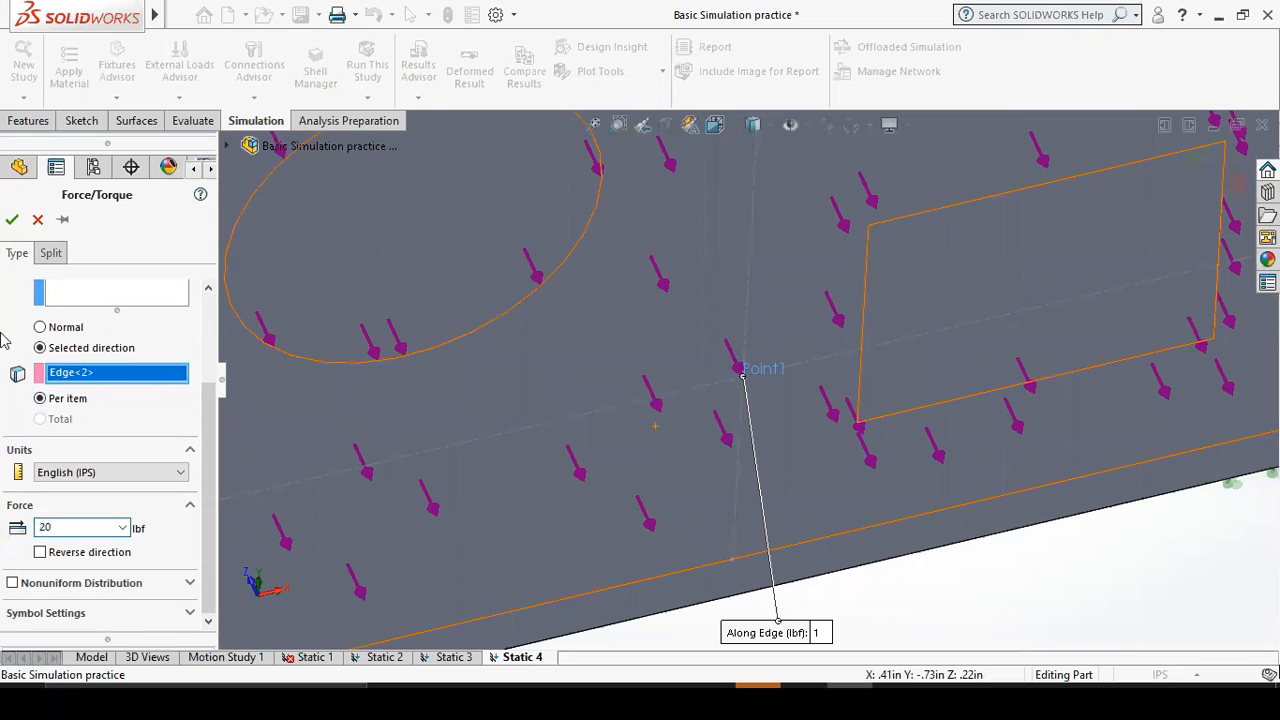
click(12, 219)
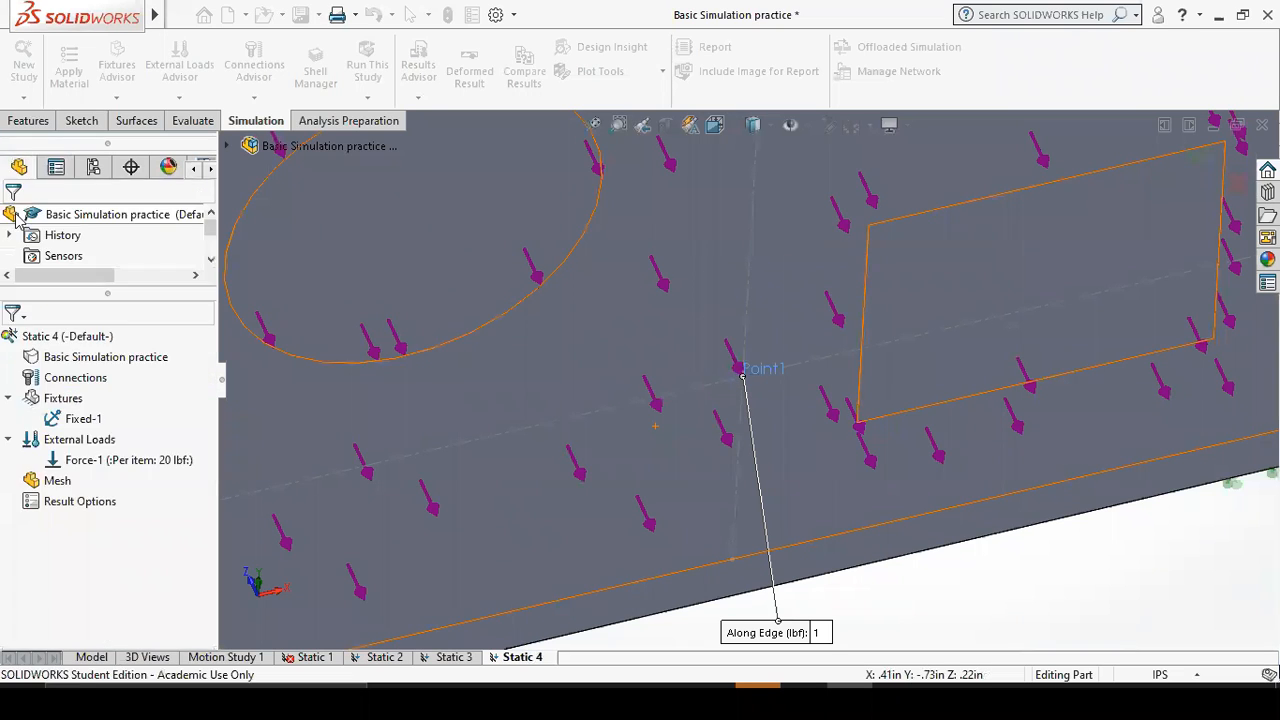
Assign Alloy Steel to the plate in the study.
key(f)
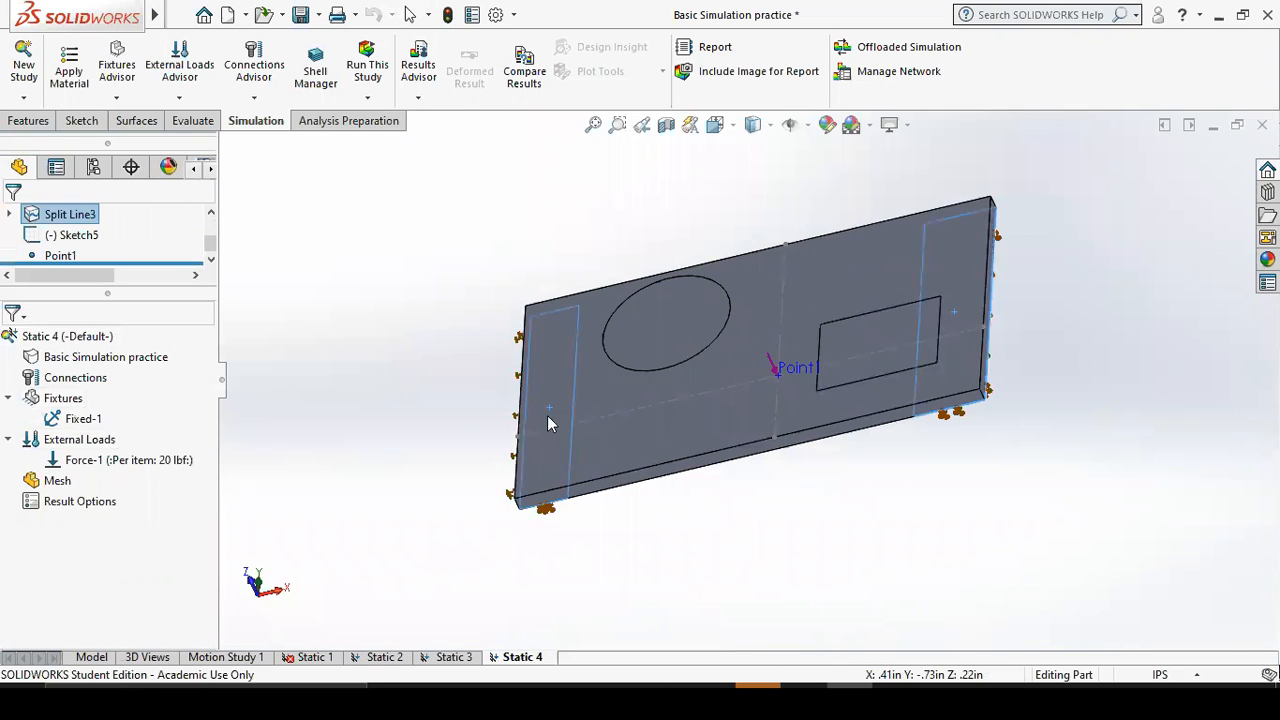
right_click(108, 358)
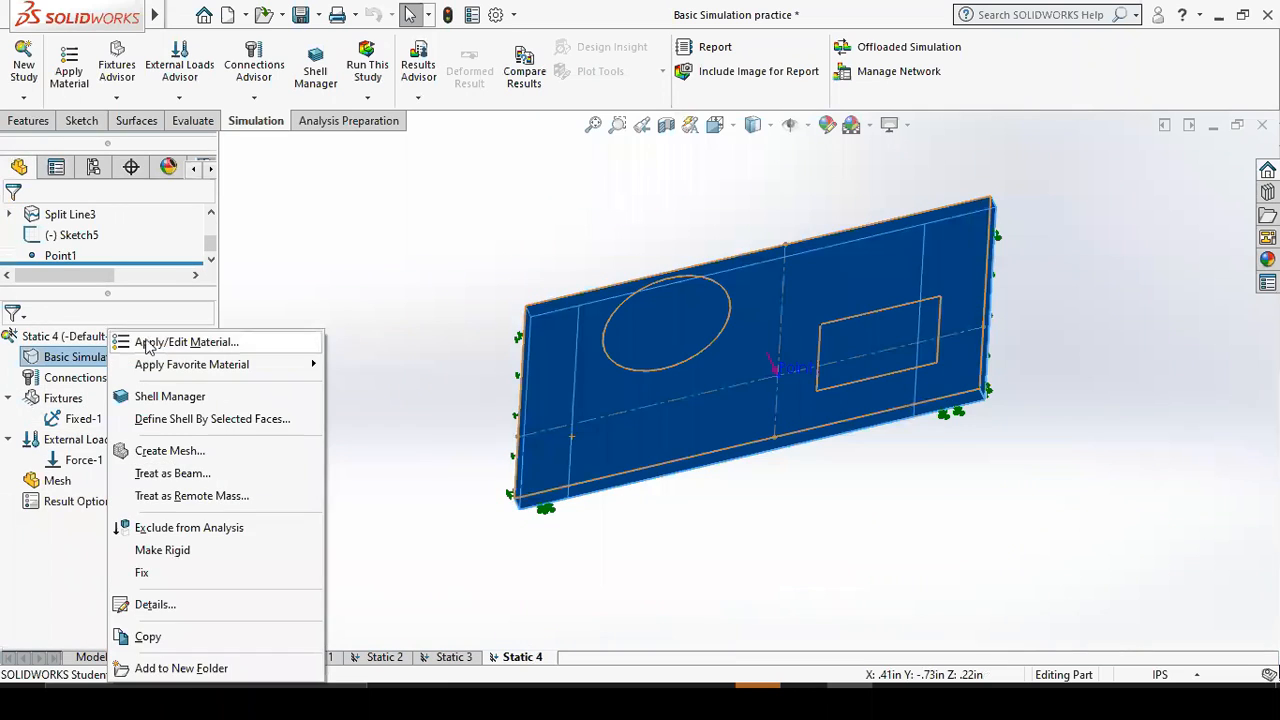
click(172, 346)
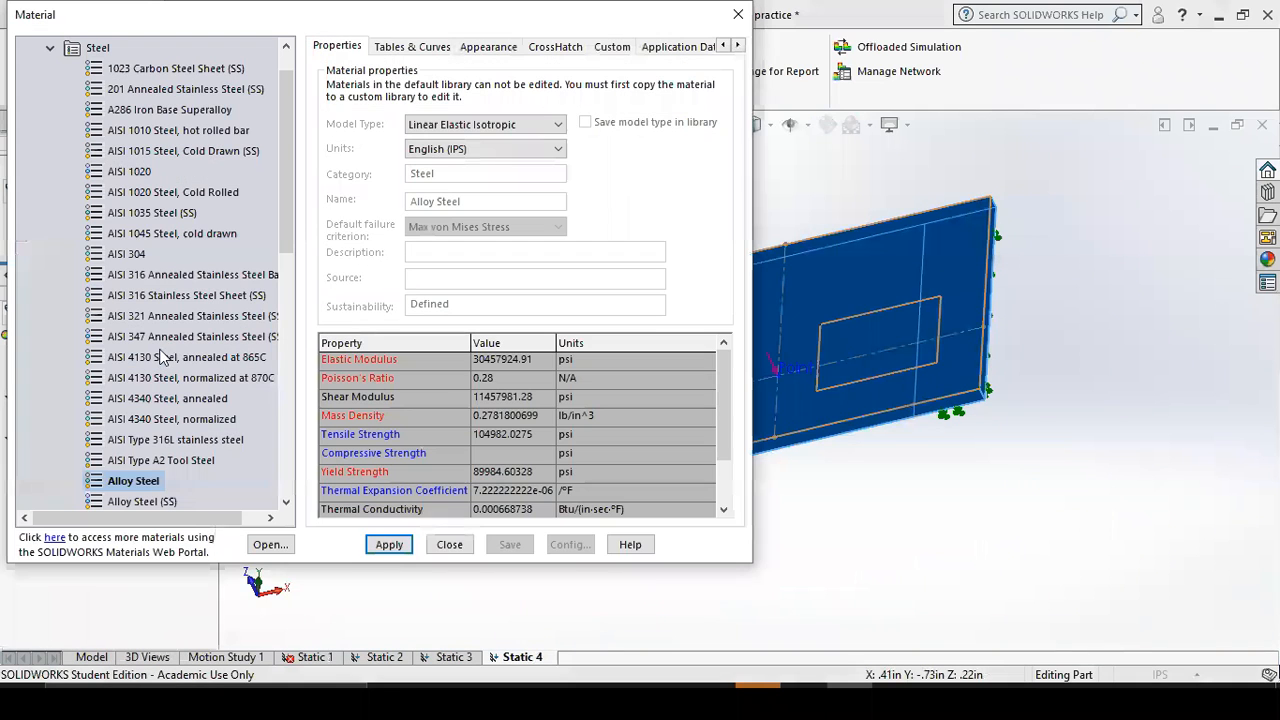
click(389, 544)
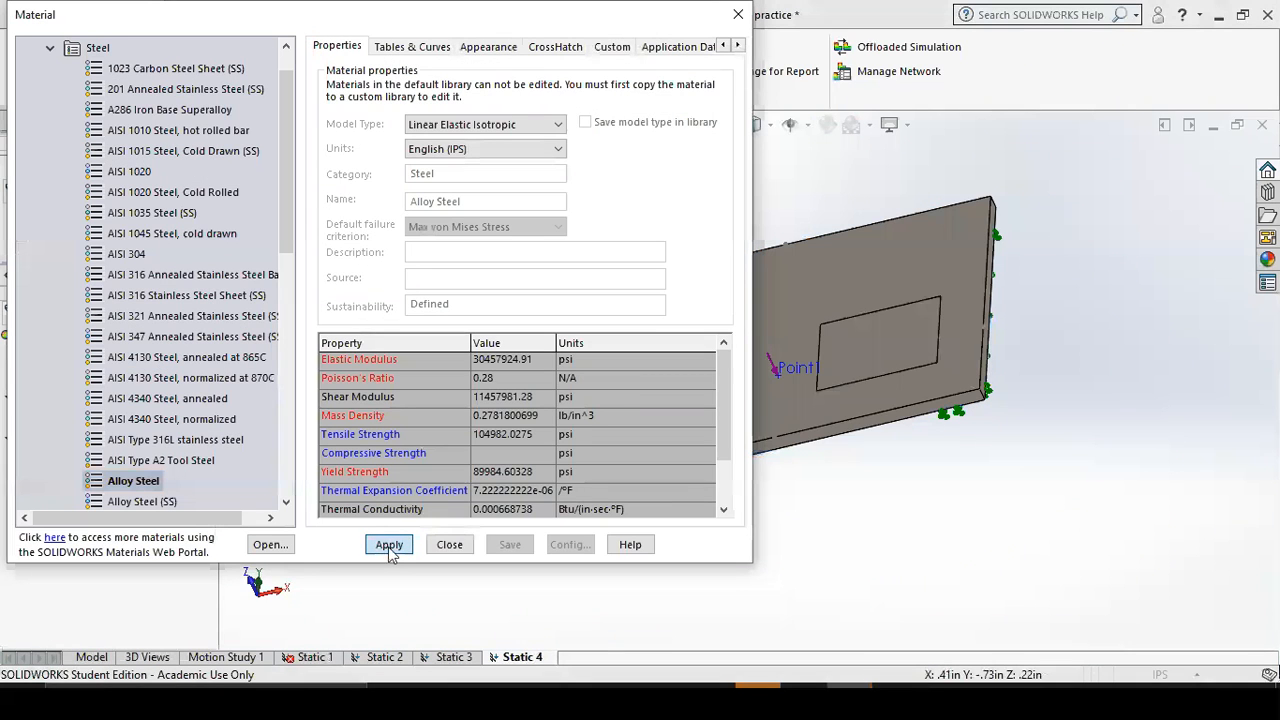
click(738, 14)
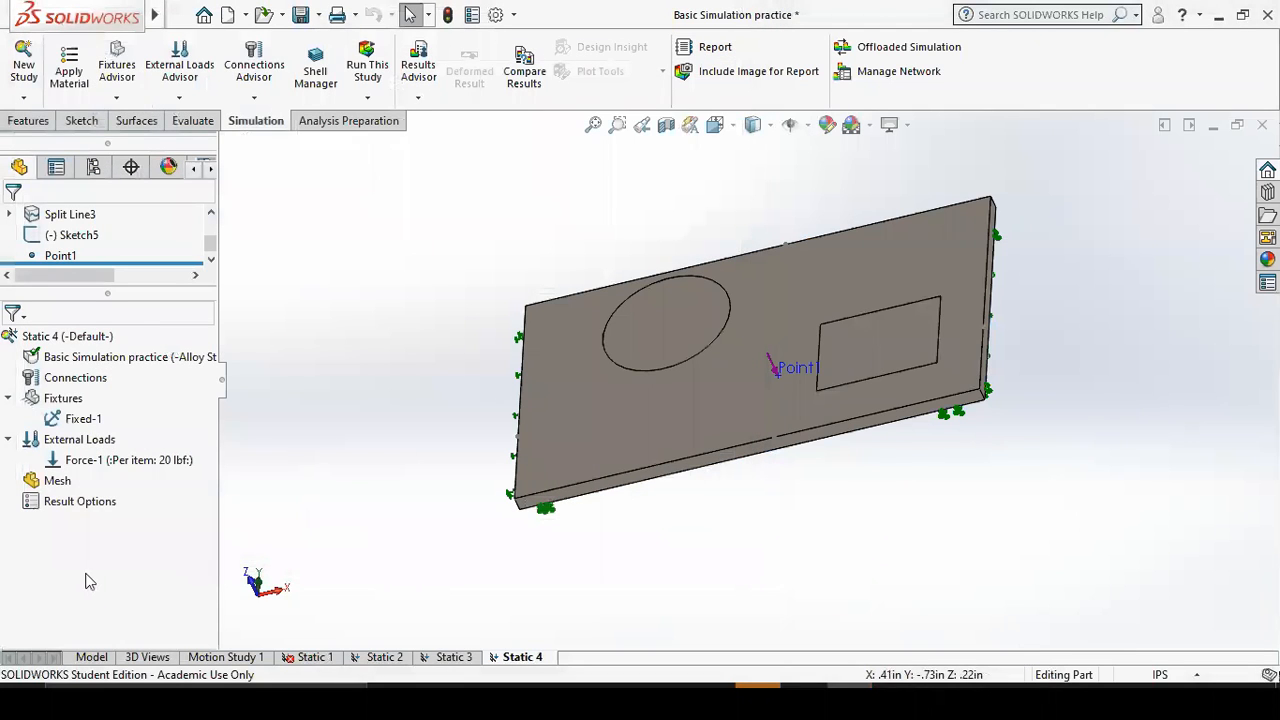
Mesh and run the study, and display the von Mises stress plot on the undeformed shape.
click(367, 97)
click(421, 133)
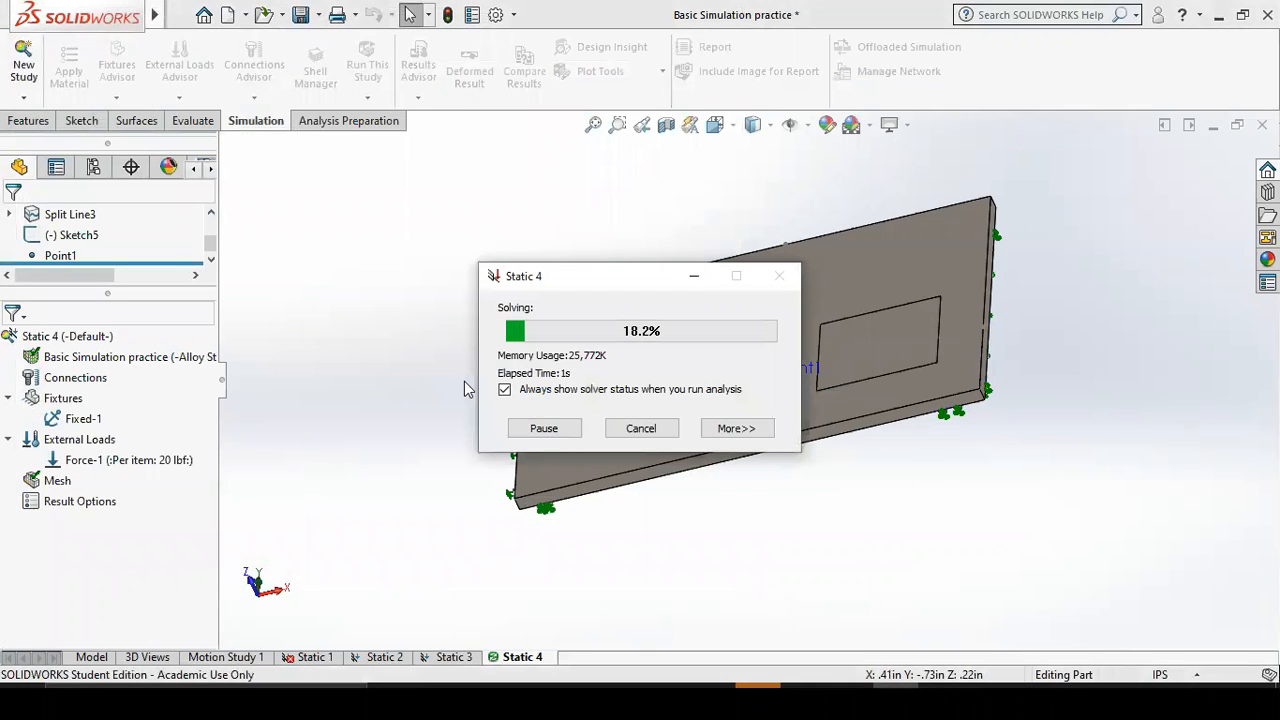
mouse_move(852, 556)
middle_down()
mouse_move(871, 509)
mouse_move(843, 467)
middle_up()
scroll(801, 411, down, 3)
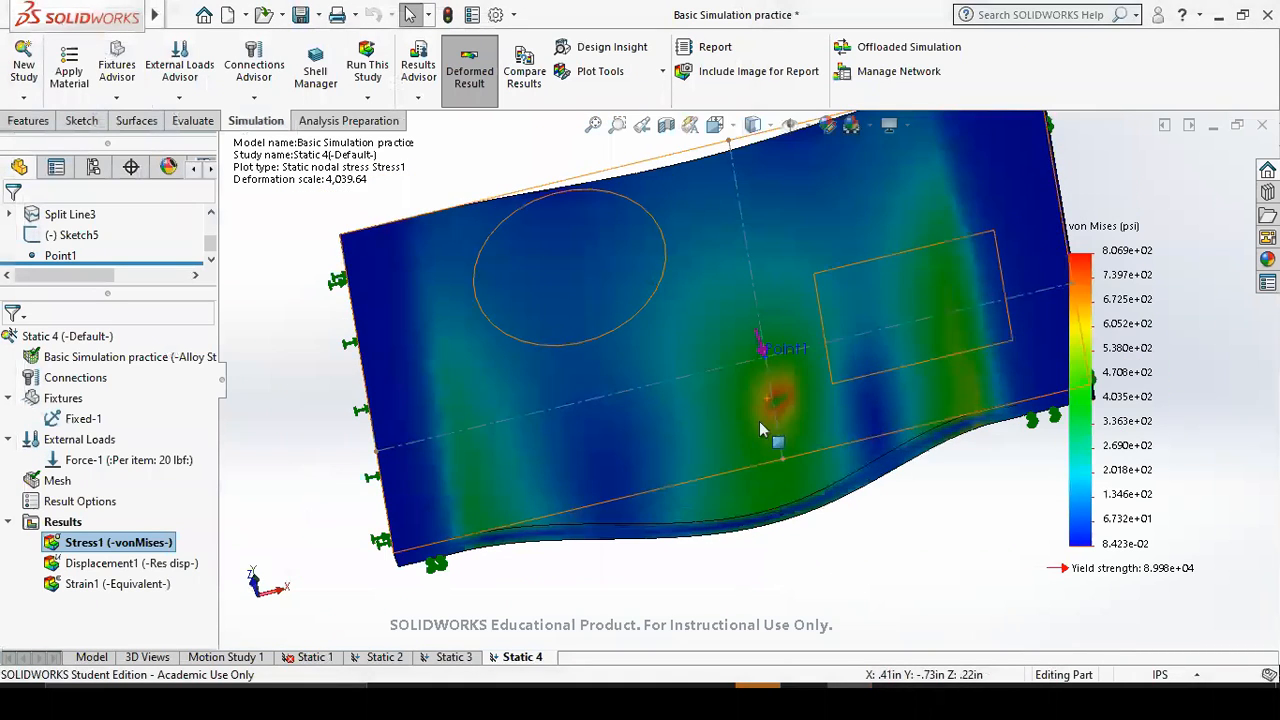
click(474, 72)
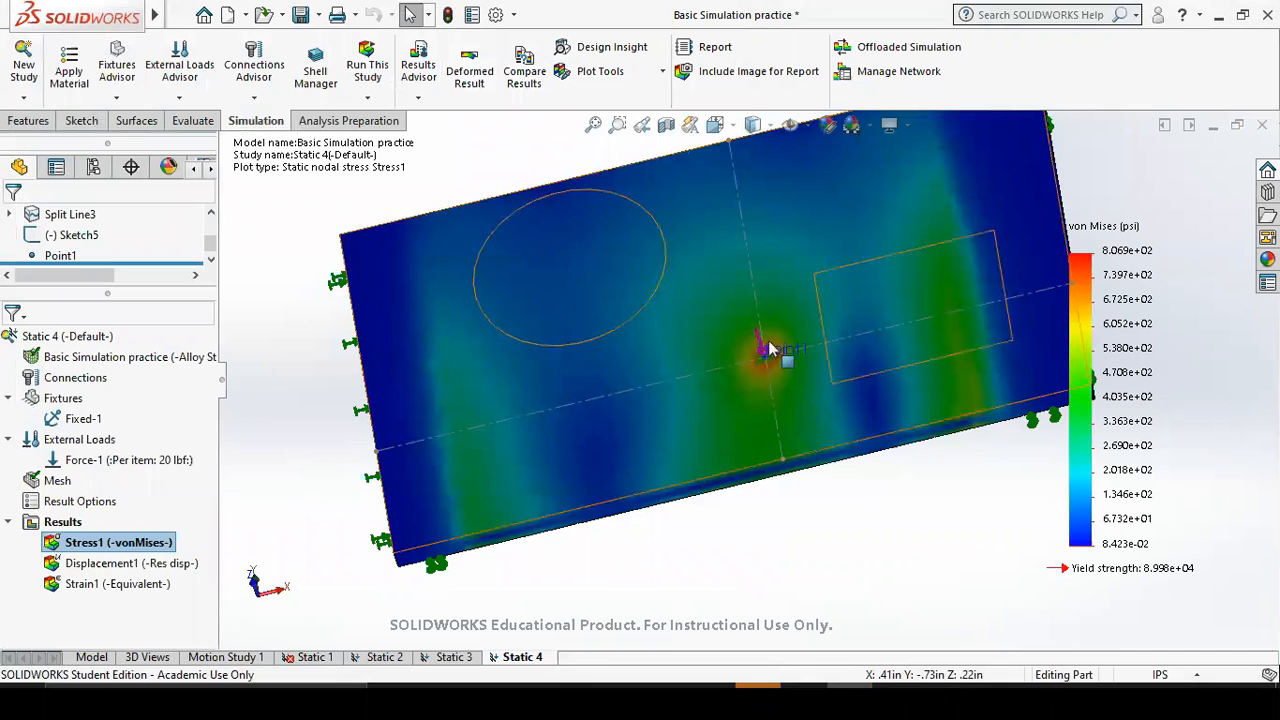
Open the part file "Torque simulation example" from the Simulation Examples folder.
middle_drag(771, 600, 713, 235)
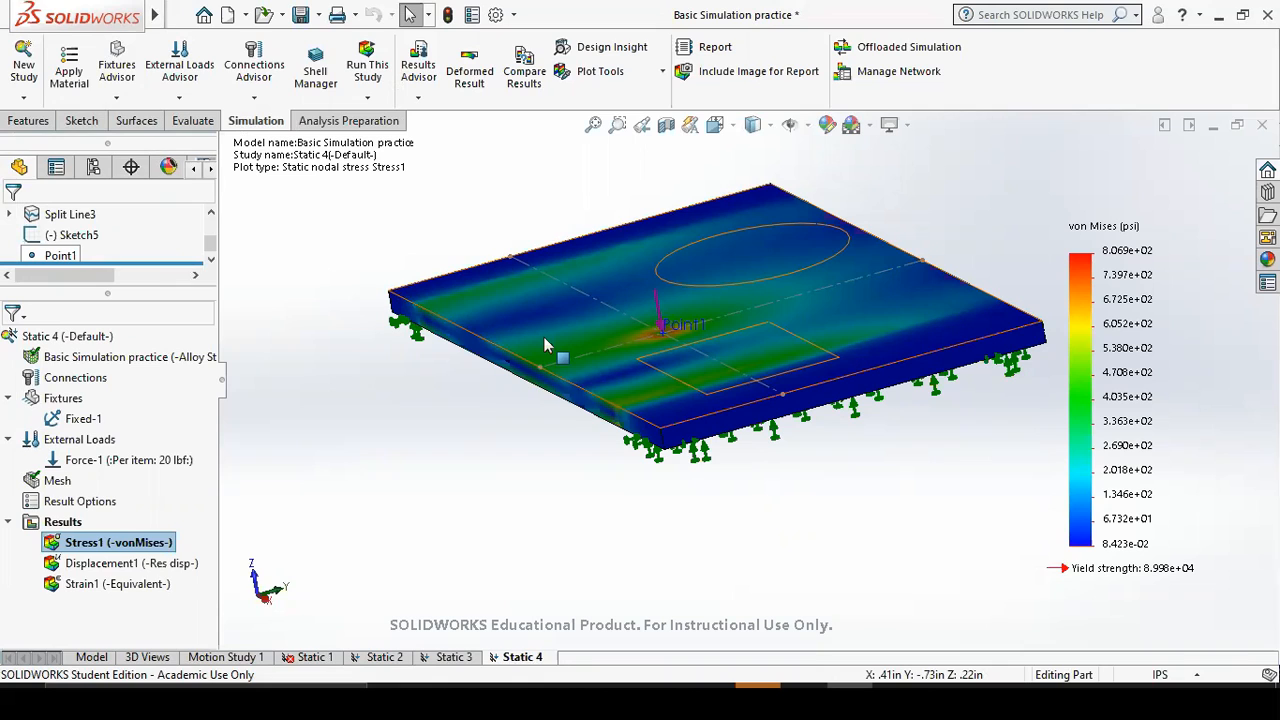
click(285, 20)
click(300, 42)
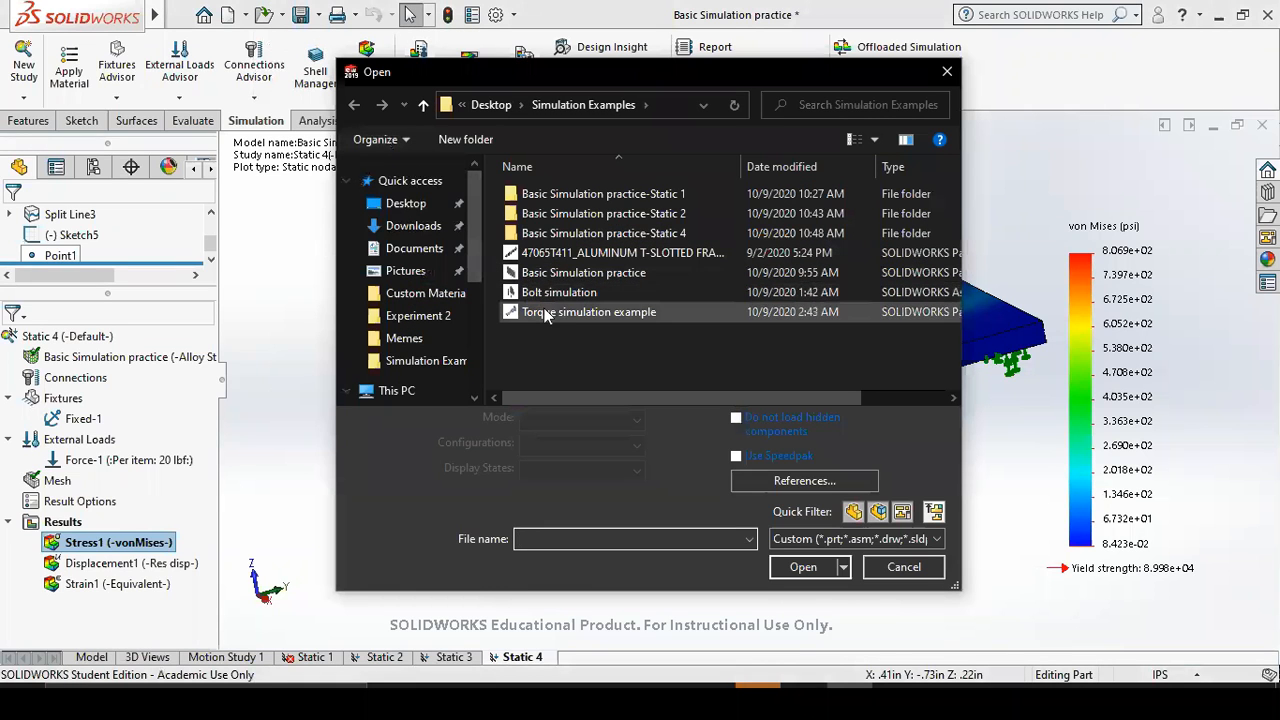
click(545, 312)
click(803, 556)
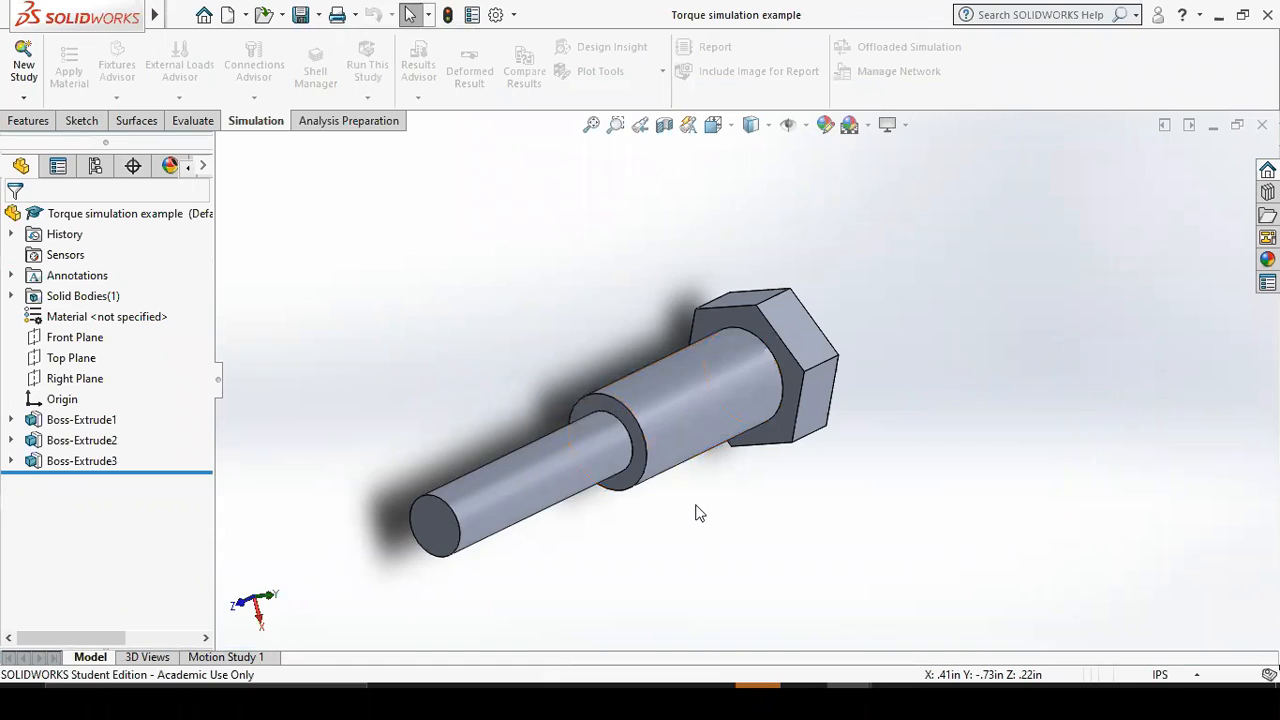
Create a new static study named Torque for the stepped bolt part.
middle_drag(694, 514, 737, 478)
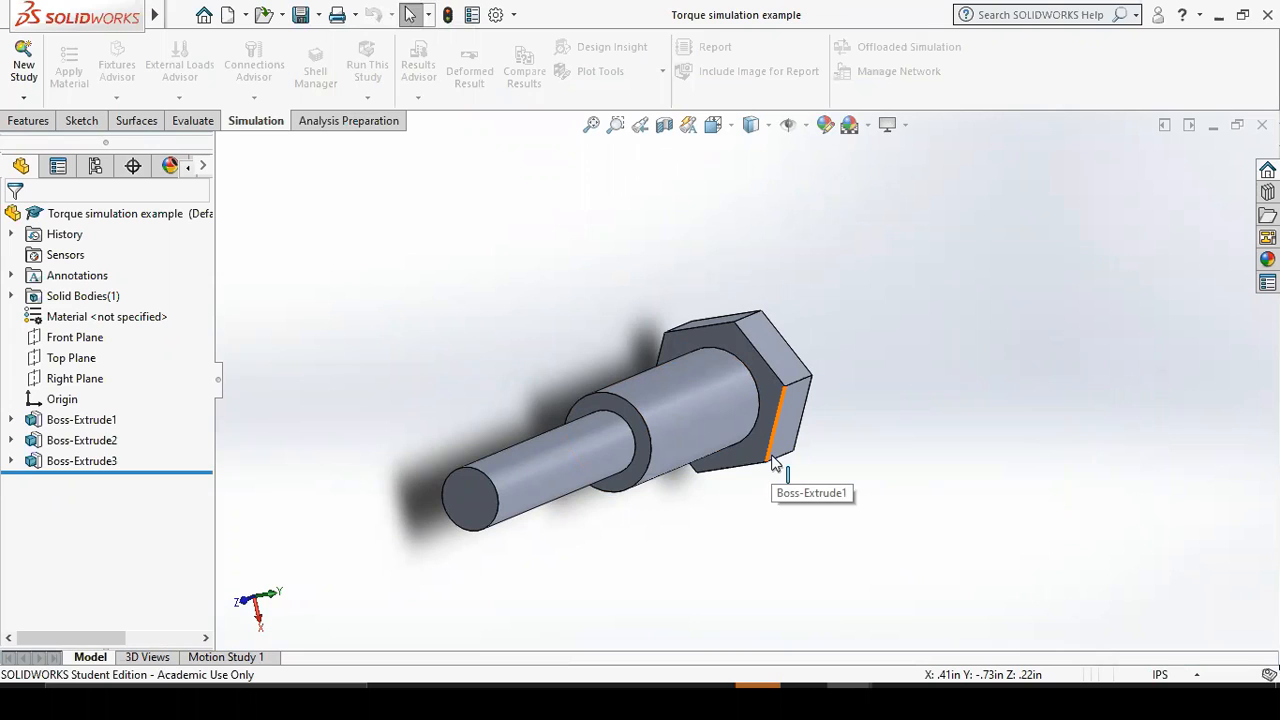
click(23, 97)
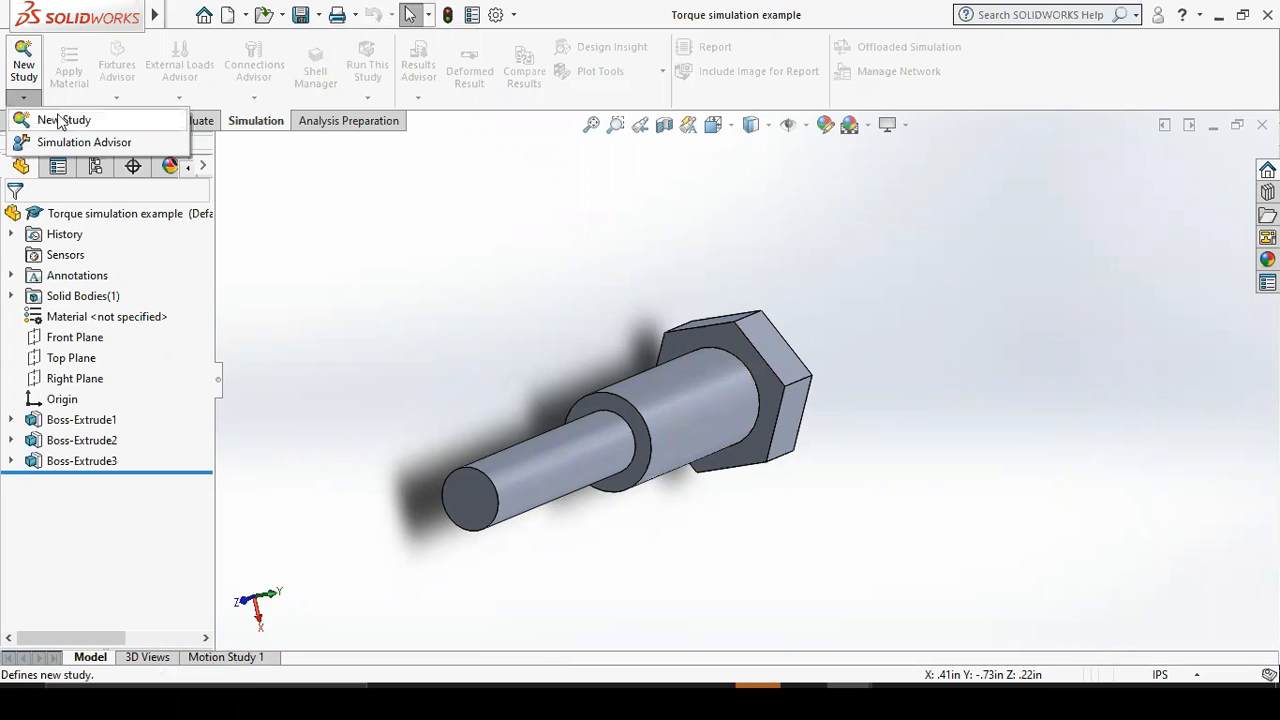
click(62, 120)
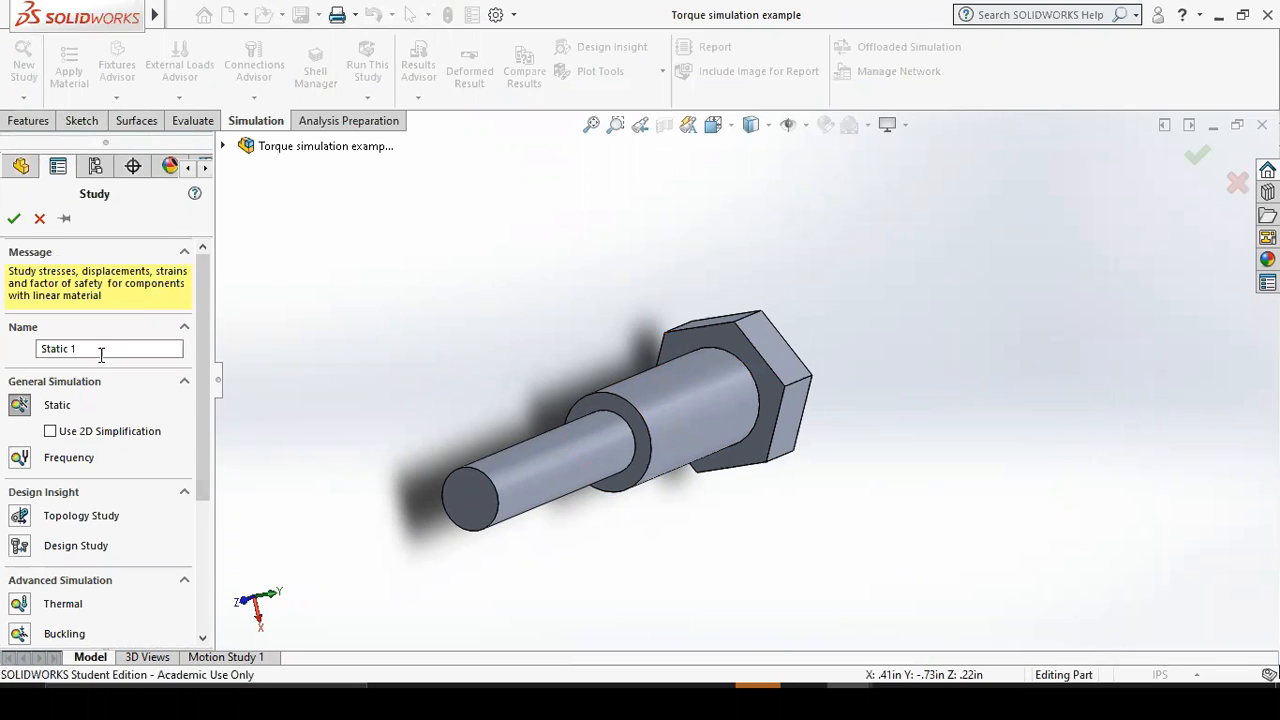
drag(80, 348, 45, 348)
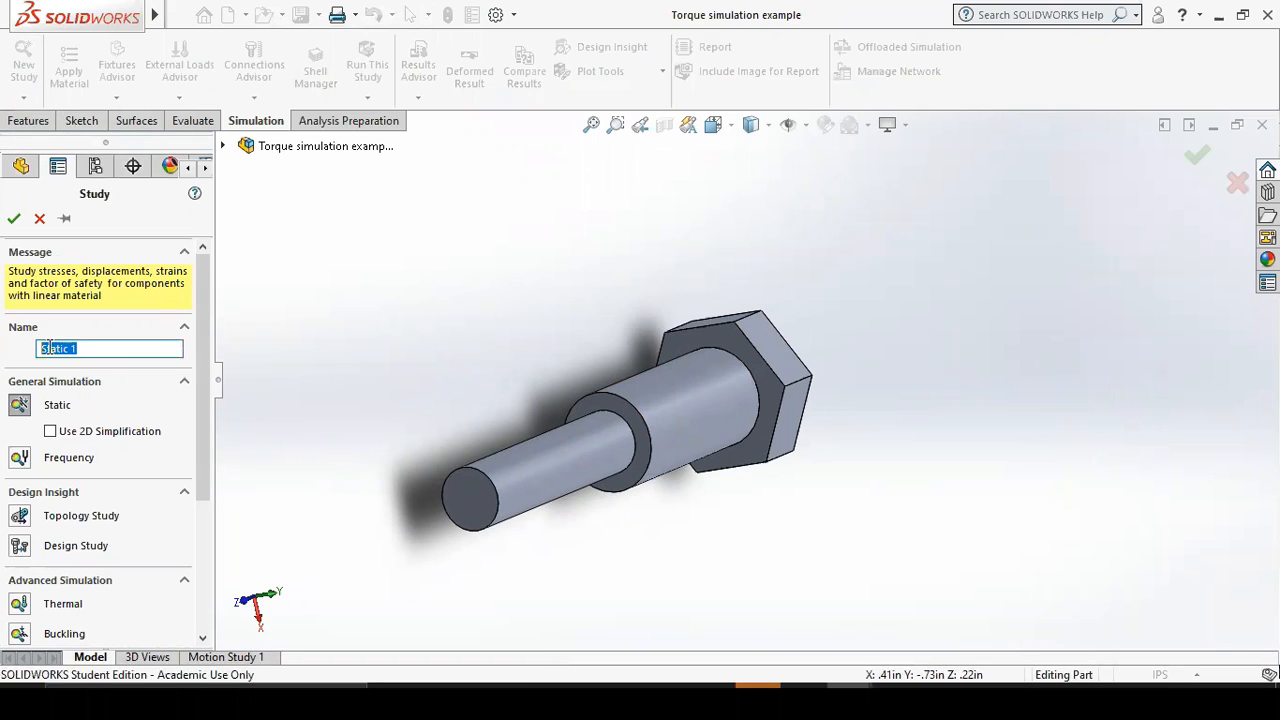
key(BackSpace)
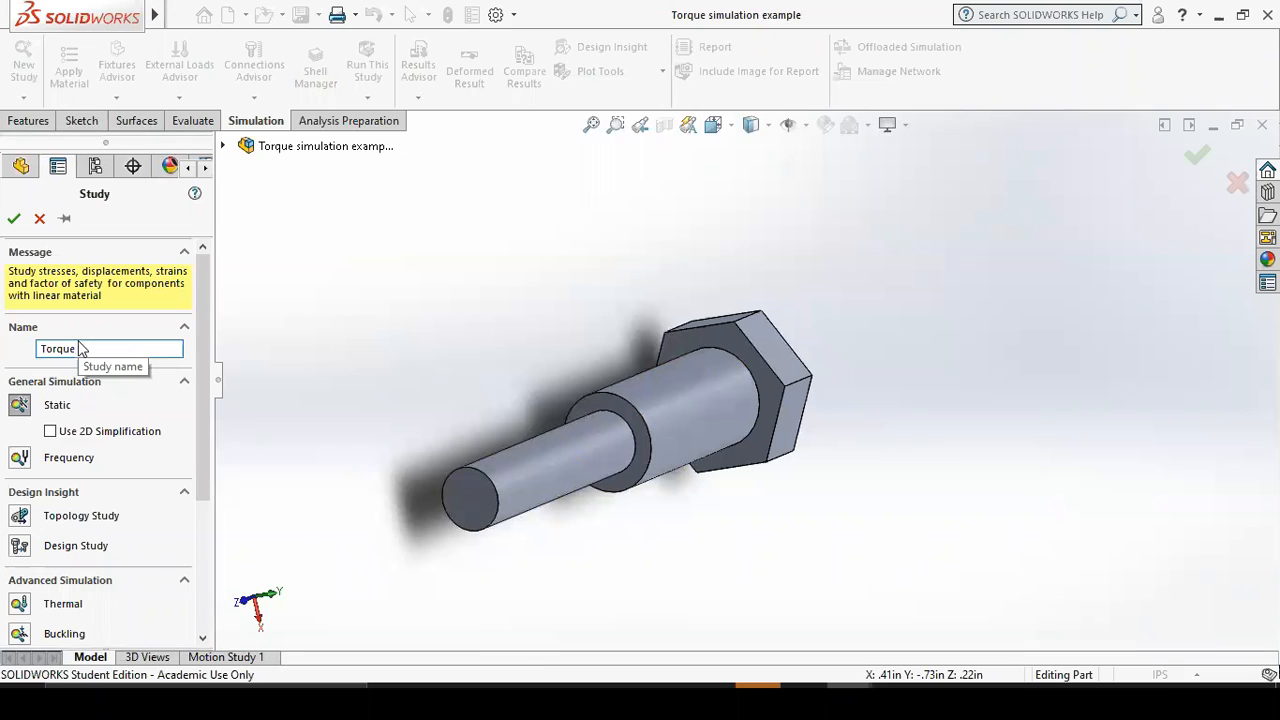
click(14, 218)
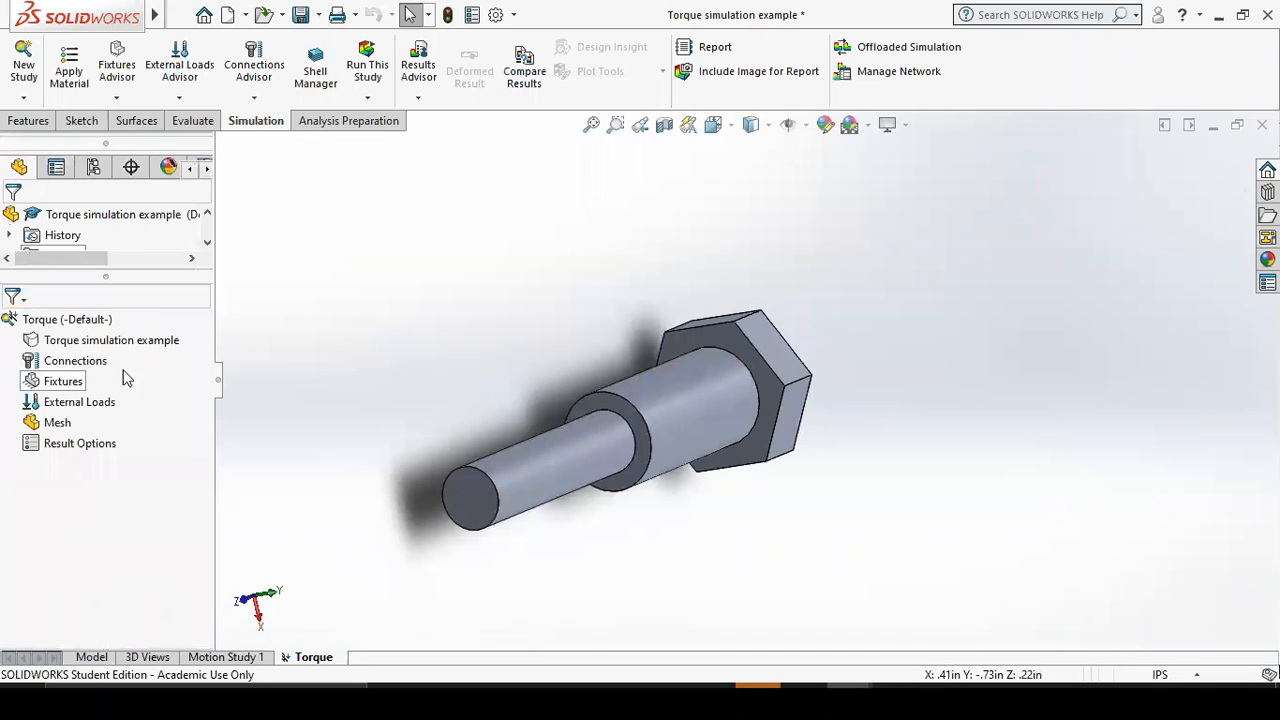
Assign Aluminum 6105-T5 from the ASME Material library's T-slot category to the part in the study.
right_click(147, 346)
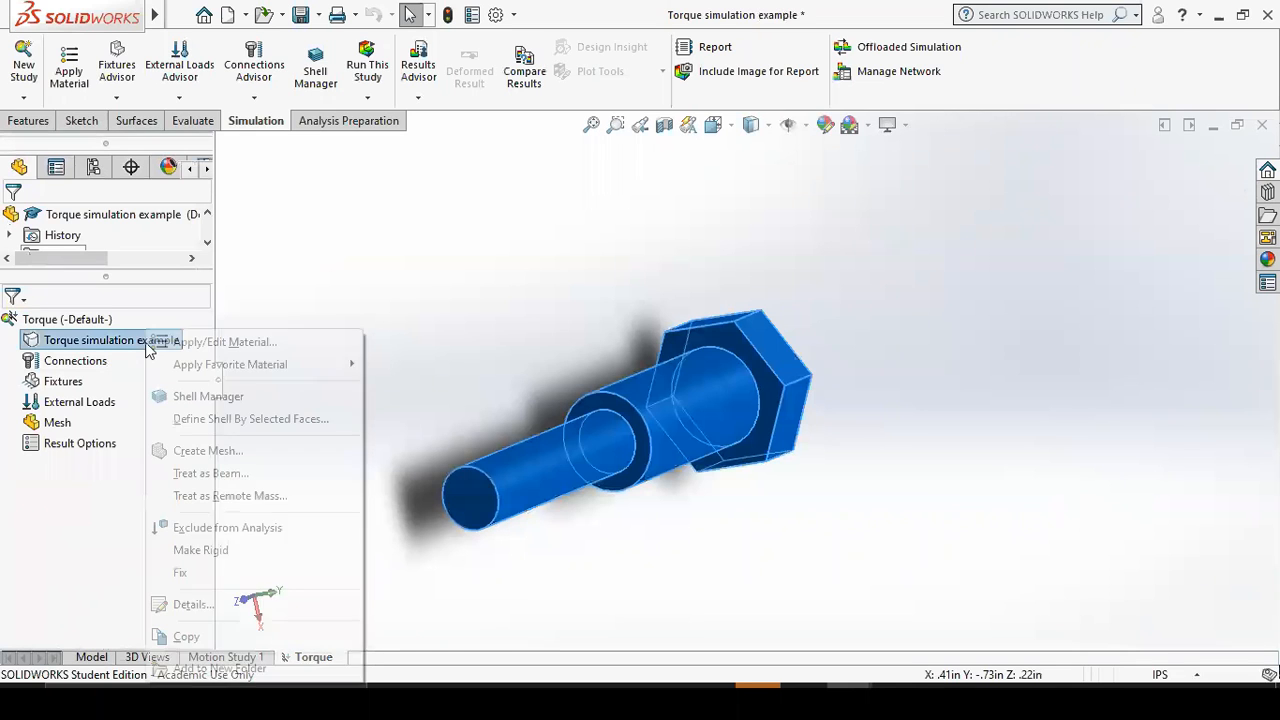
click(188, 342)
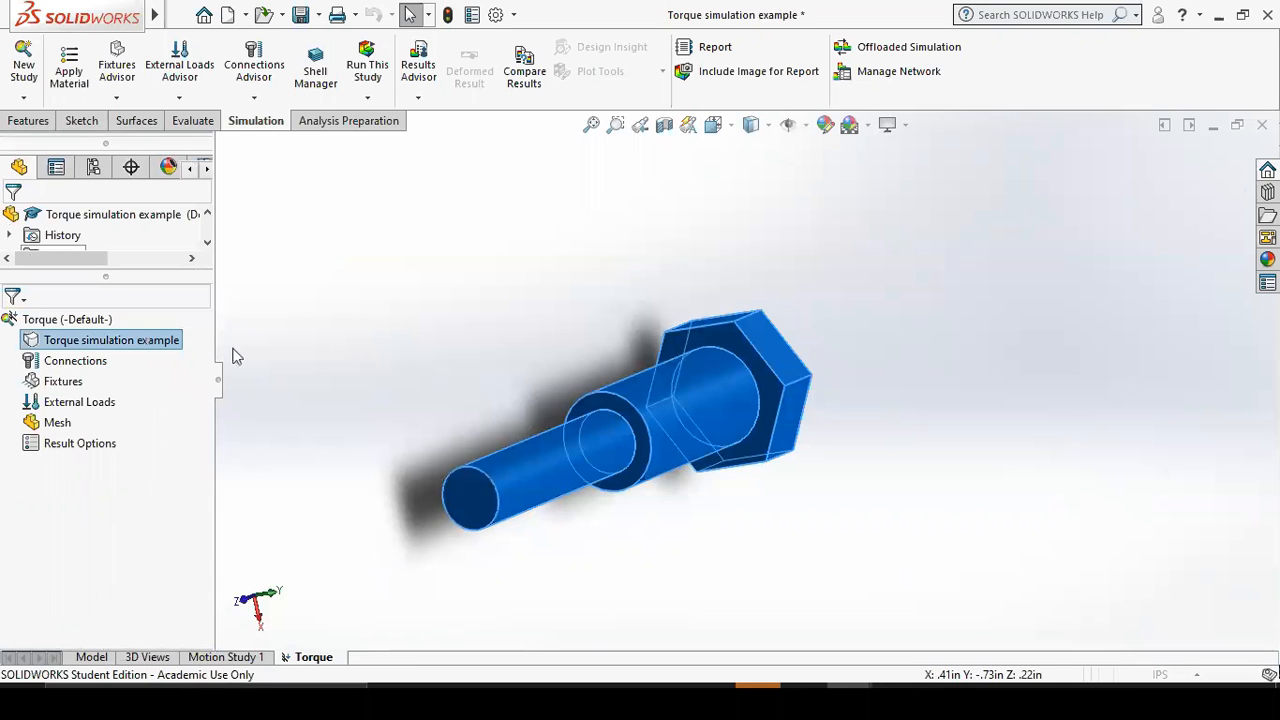
scroll(184, 299, down, 7)
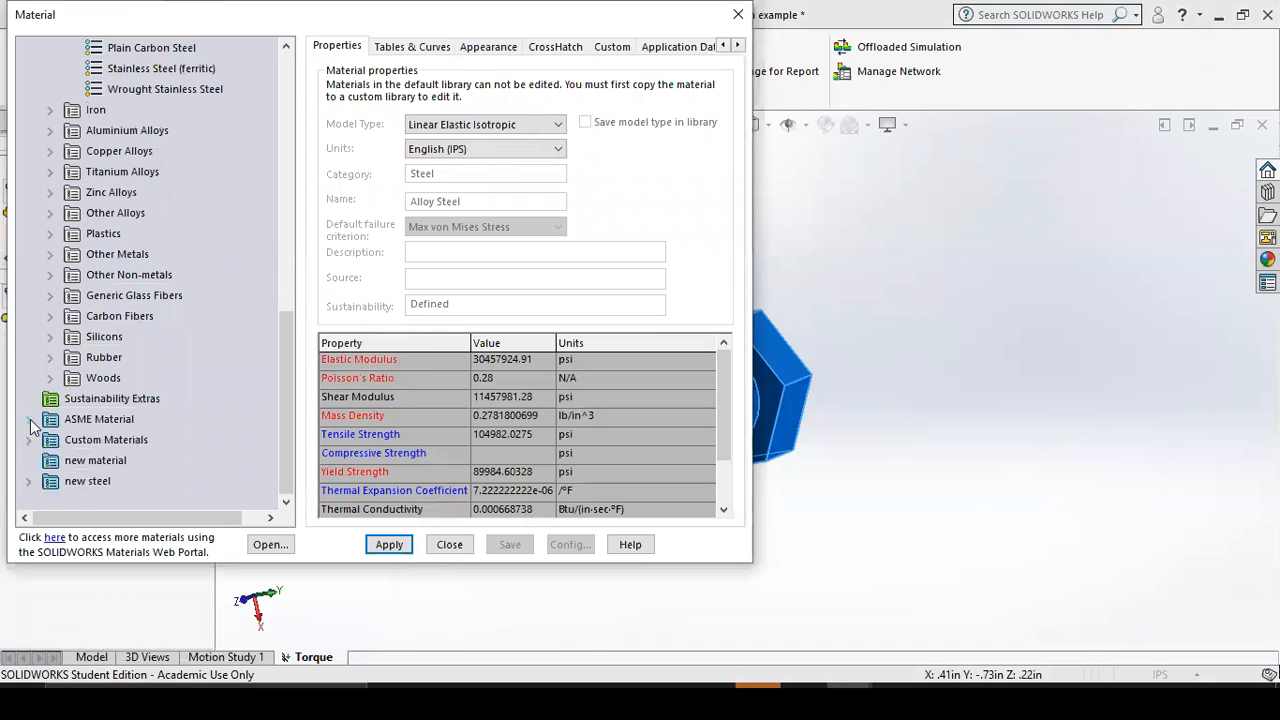
click(28, 419)
click(50, 440)
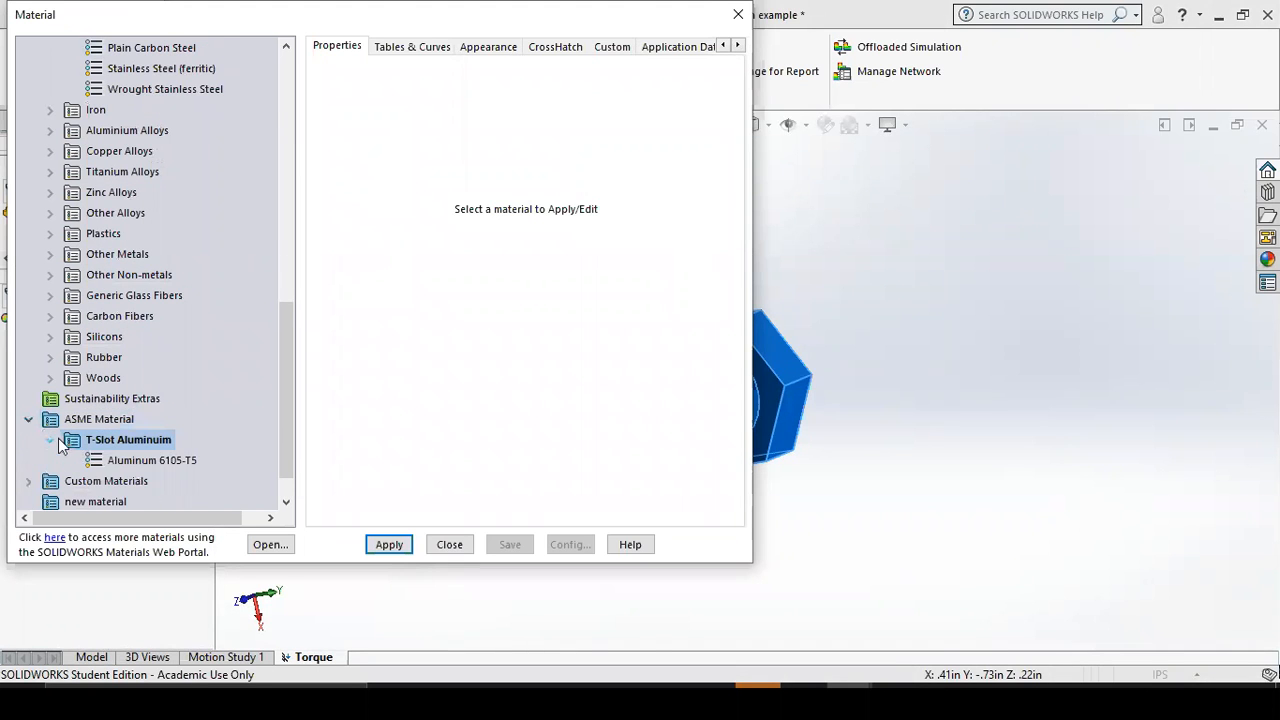
click(132, 460)
click(388, 548)
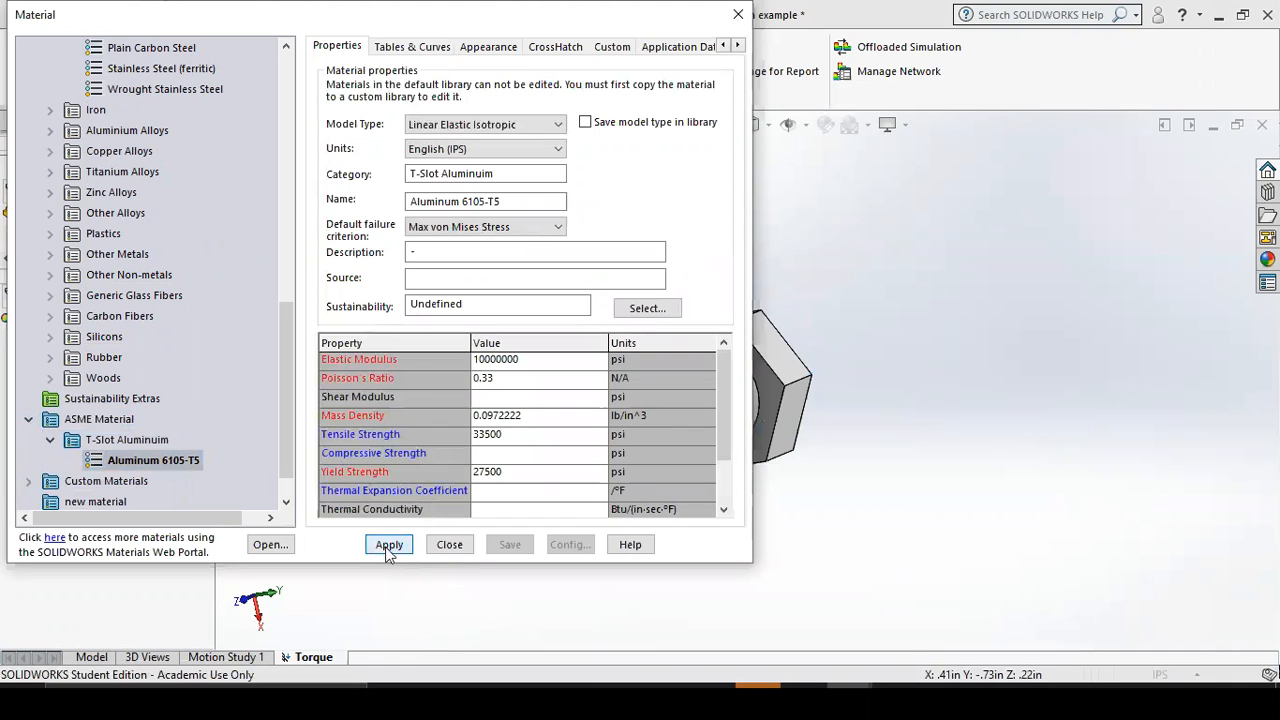
click(449, 544)
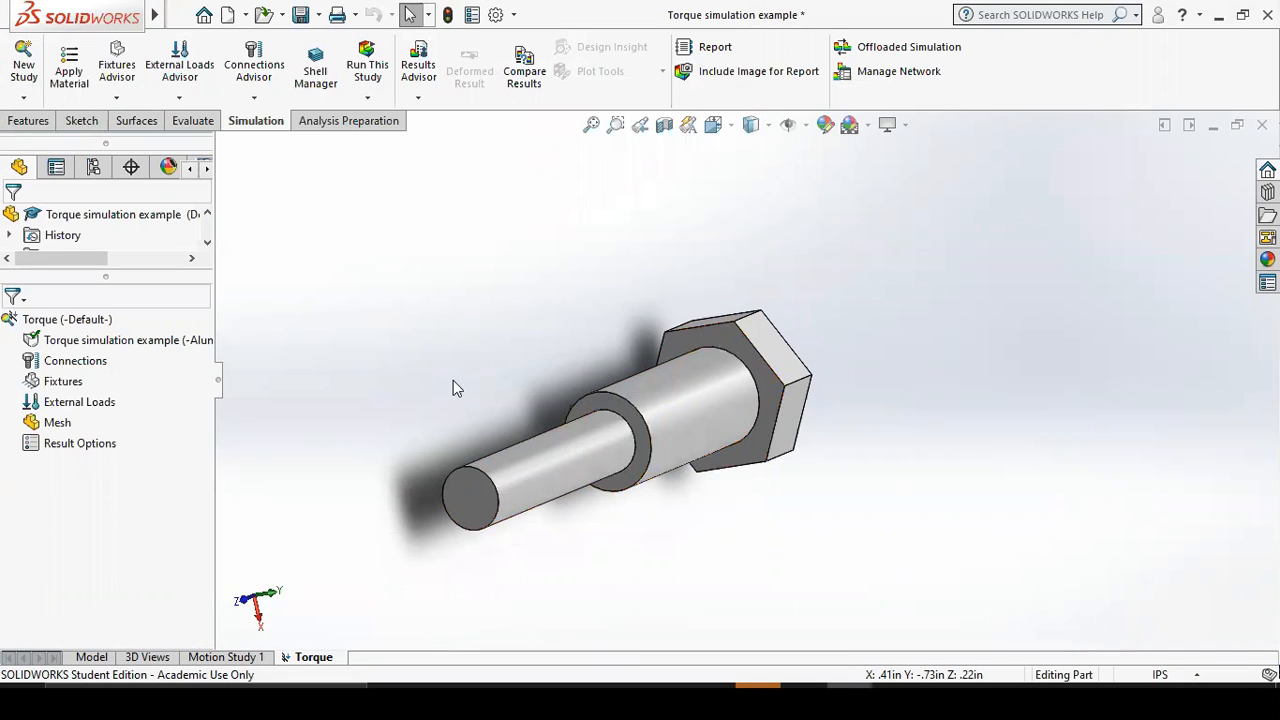
Start a Fixed Geometry fixture and select the six side faces of the hexagonal head.
middle_drag(680, 414, 600, 425)
right_click(78, 380)
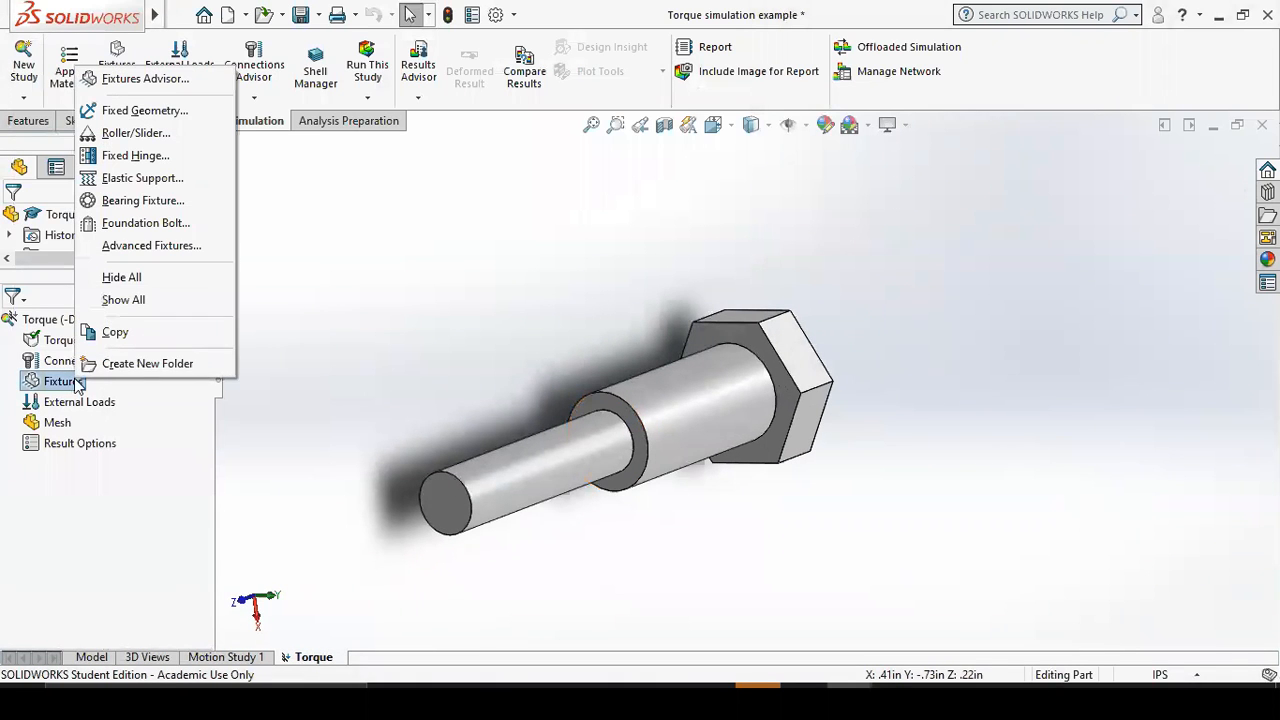
click(143, 110)
middle_drag(886, 499, 809, 497)
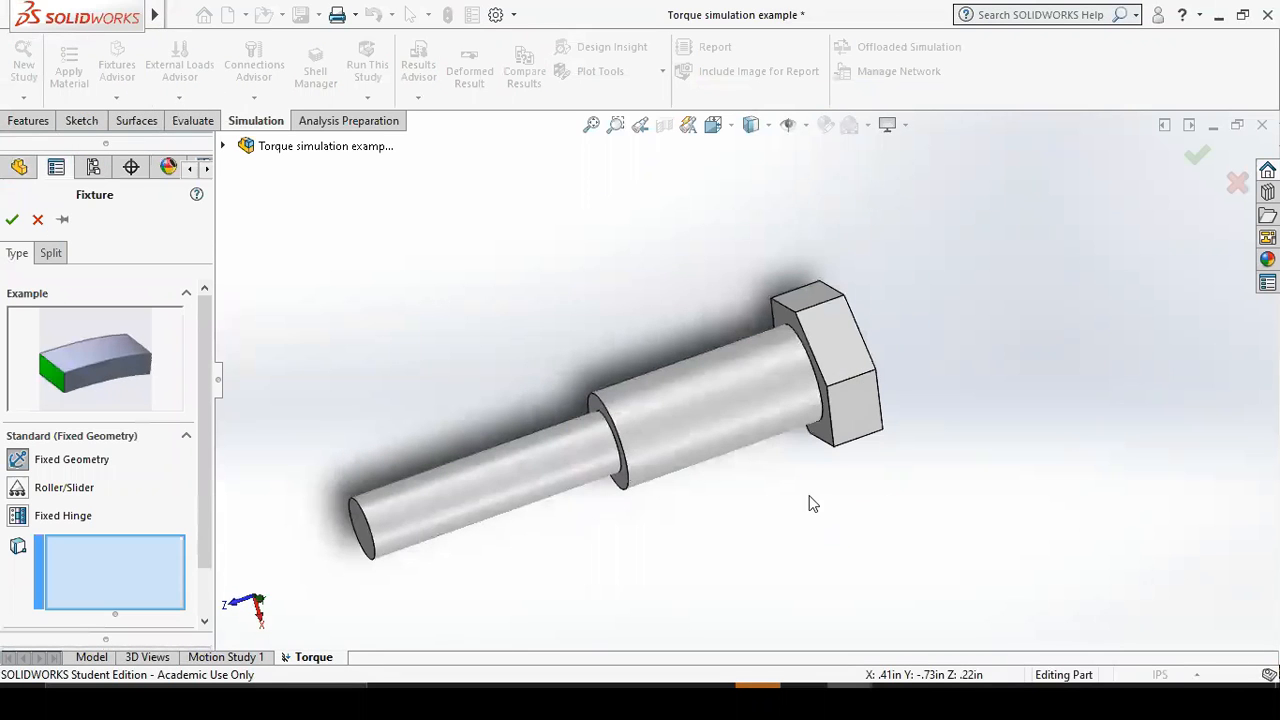
click(845, 368)
click(868, 467)
middle_drag(868, 467, 765, 385)
click(768, 388)
middle_drag(892, 434, 760, 430)
click(652, 295)
click(652, 295)
click(612, 318)
Add the outer end face of the hexagonal head to the fixture and finish it.
middle_drag(845, 440, 938, 541)
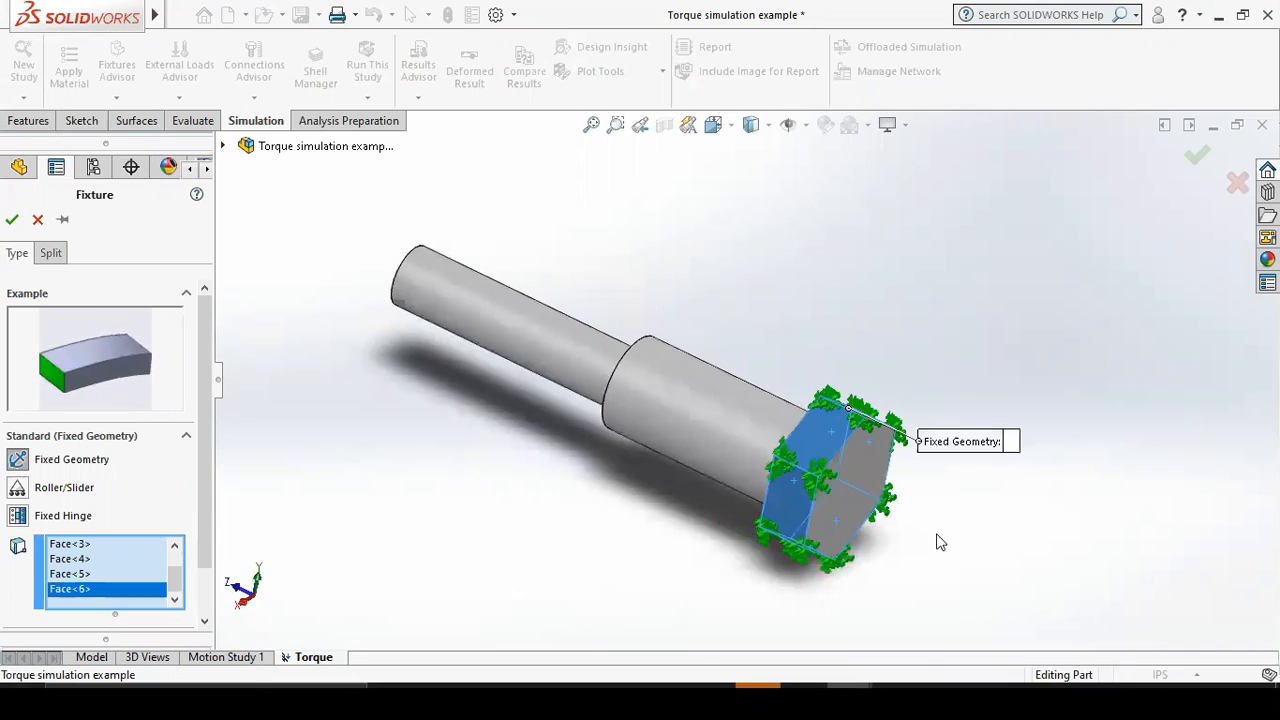
click(858, 497)
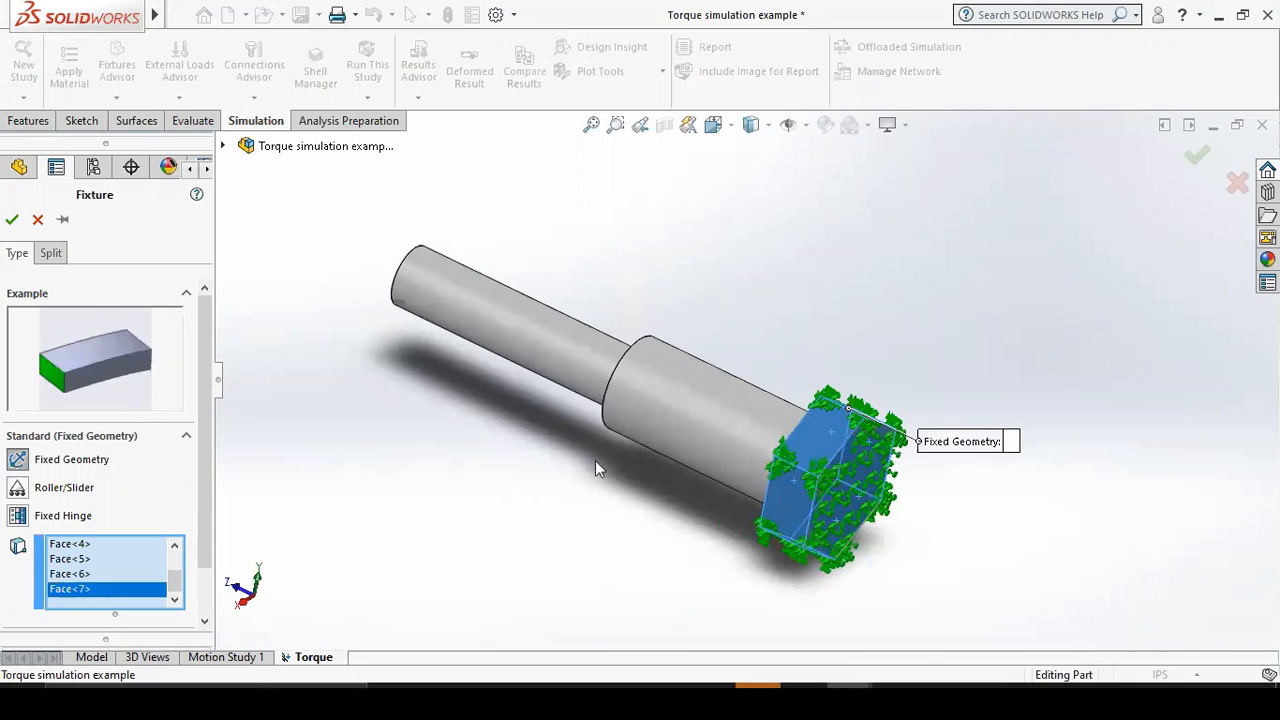
click(12, 219)
Start a torque load on the free end face of the thin shaft, using the thin shaft's cylindrical face as the axis.
mouse_move(511, 532)
middle_down()
mouse_move(566, 526)
mouse_move(606, 586)
mouse_move(574, 514)
mouse_move(490, 521)
middle_up()
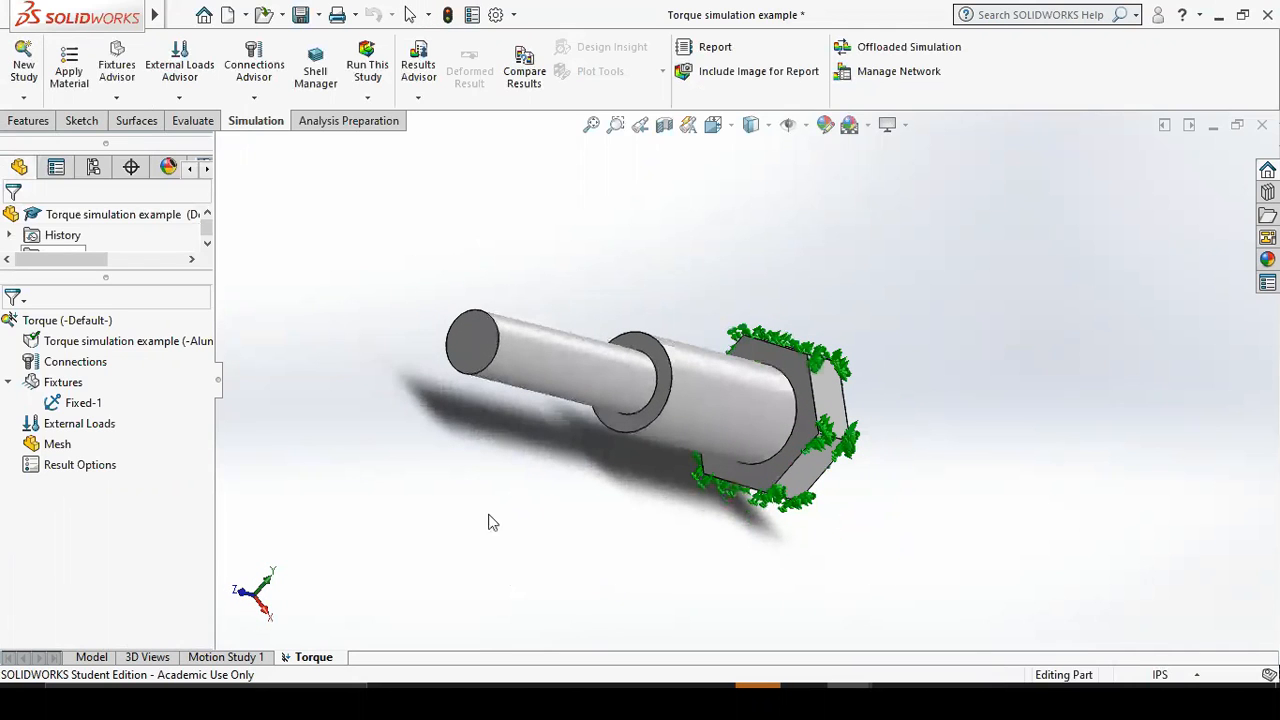
right_click(96, 432)
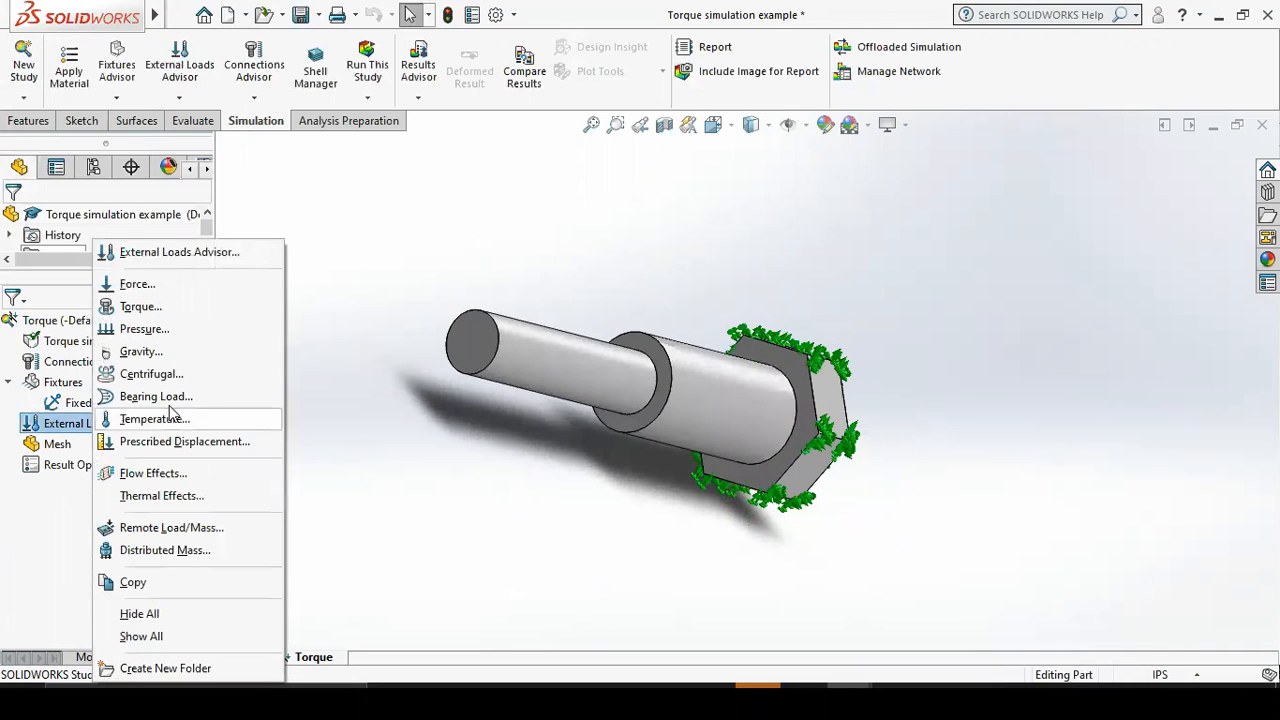
click(140, 307)
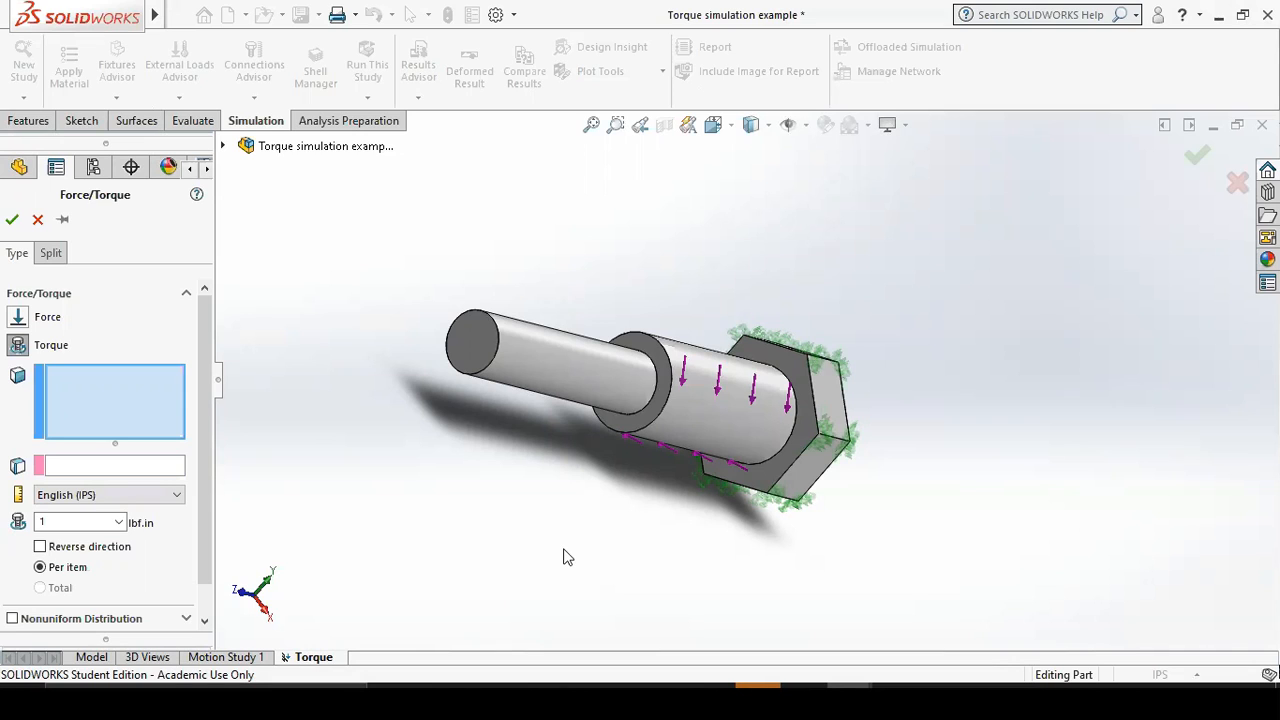
middle_drag(410, 528, 451, 587)
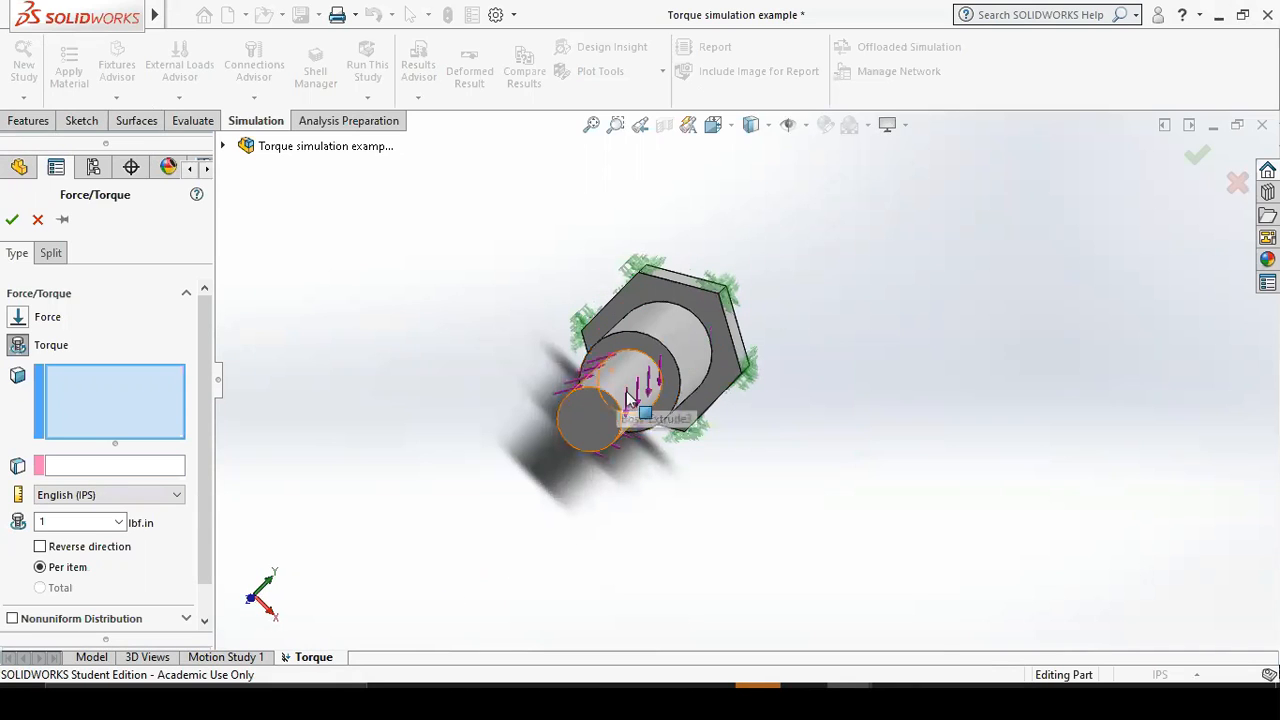
click(588, 432)
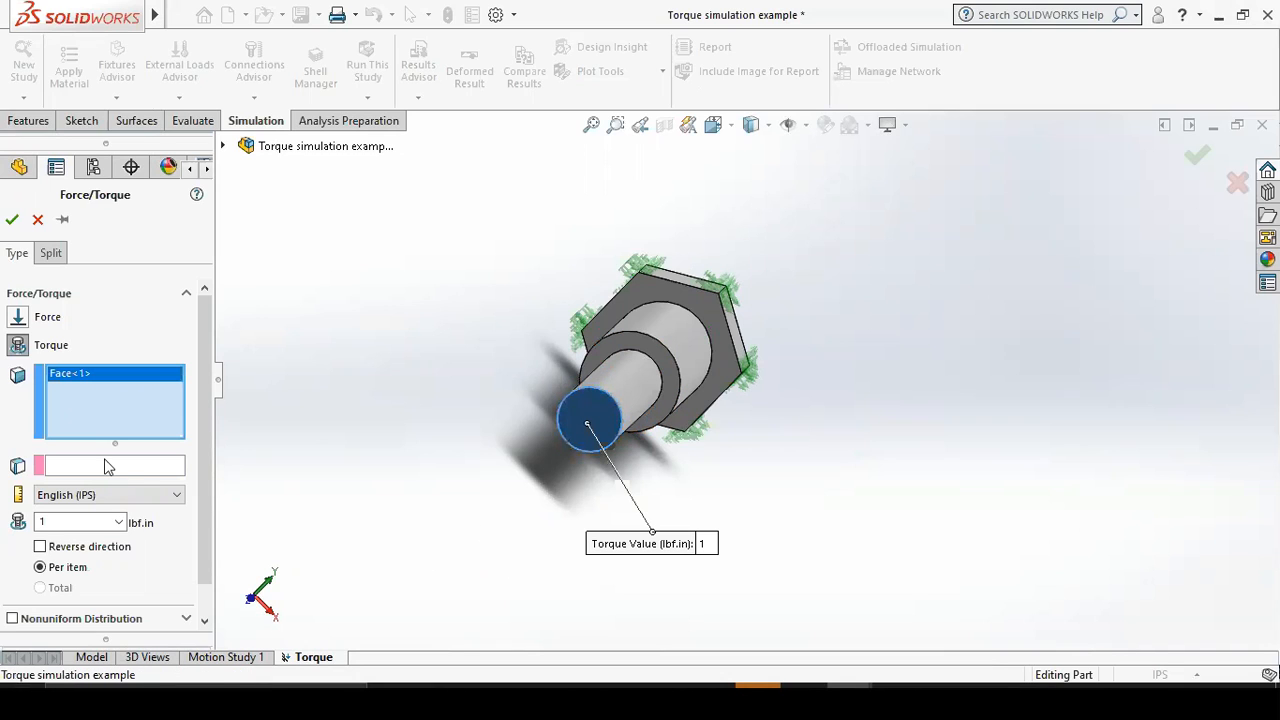
click(126, 471)
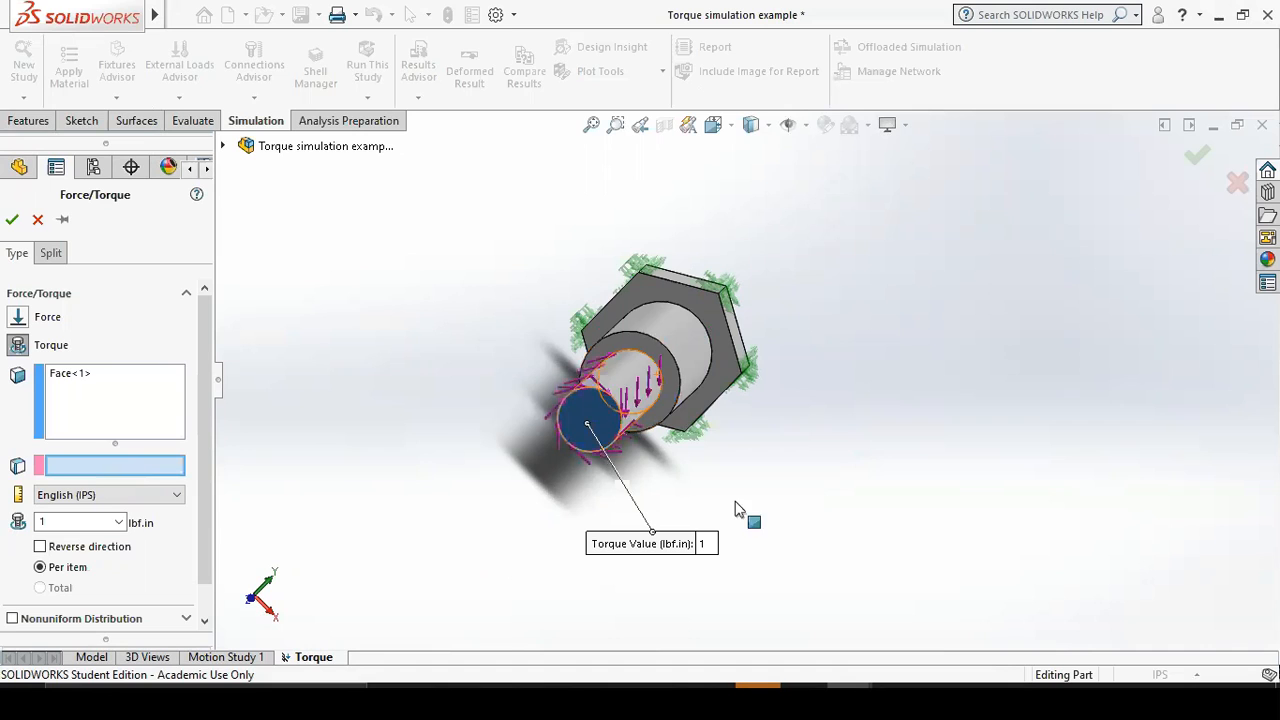
middle_drag(641, 368, 573, 443)
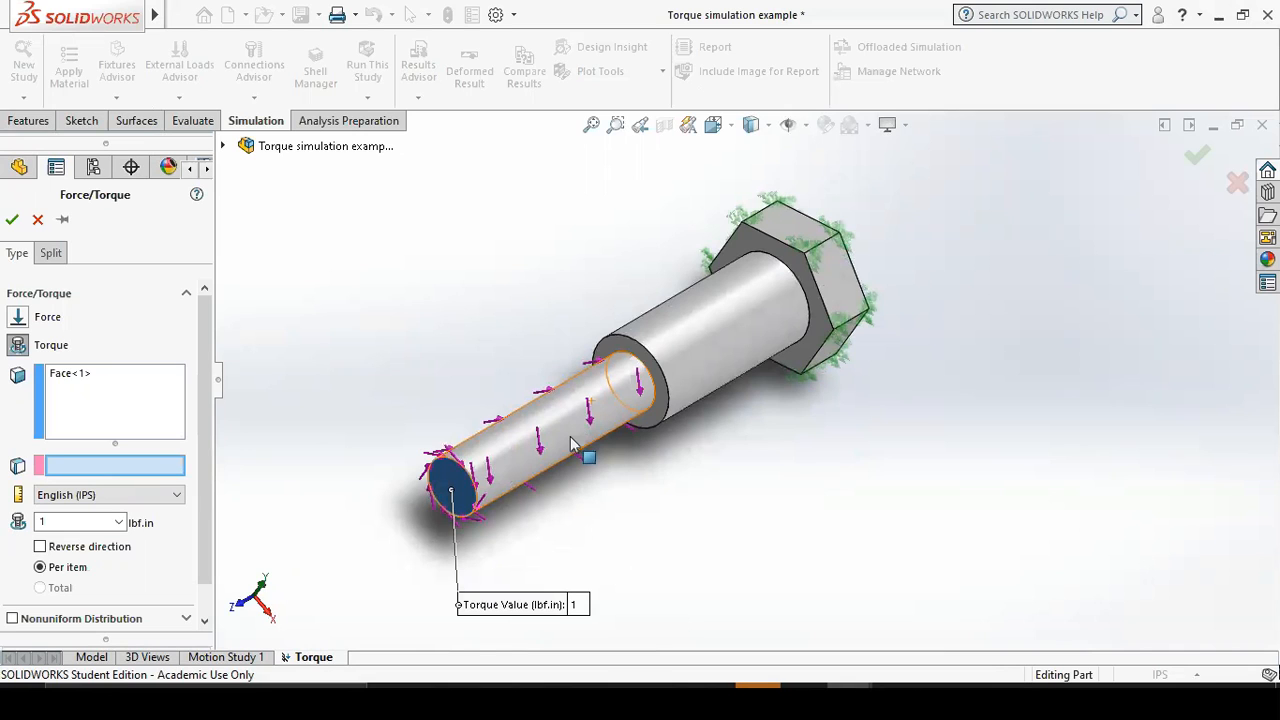
click(575, 445)
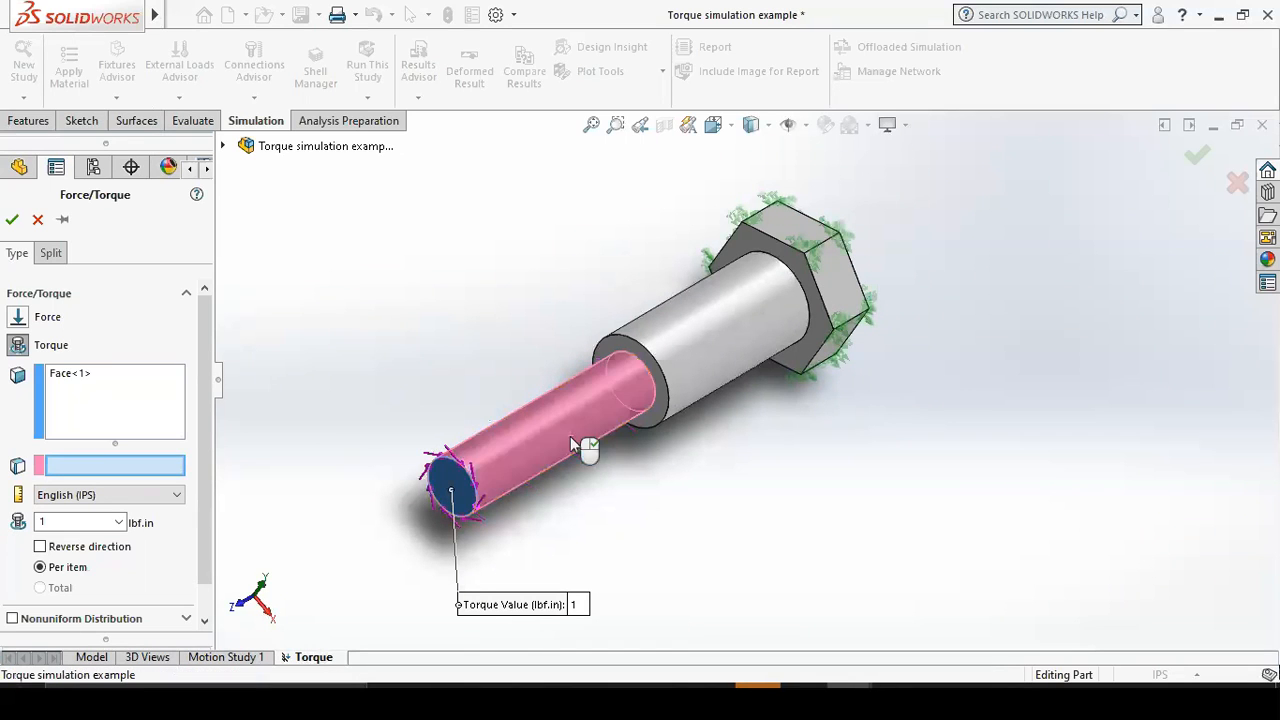
Set the torque on the shaft end to 20 lbf.in and finish the load.
middle_drag(580, 566, 657, 496)
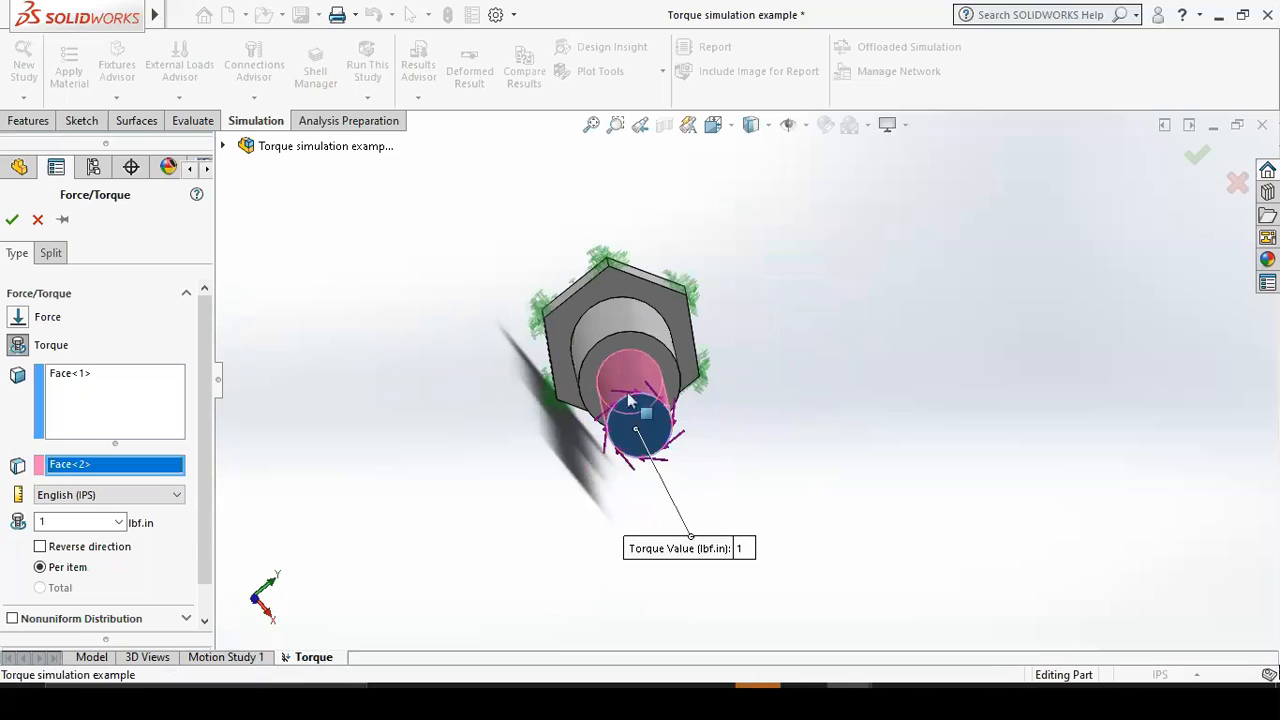
scroll(650, 430, down, 5)
middle_drag(564, 499, 623, 491)
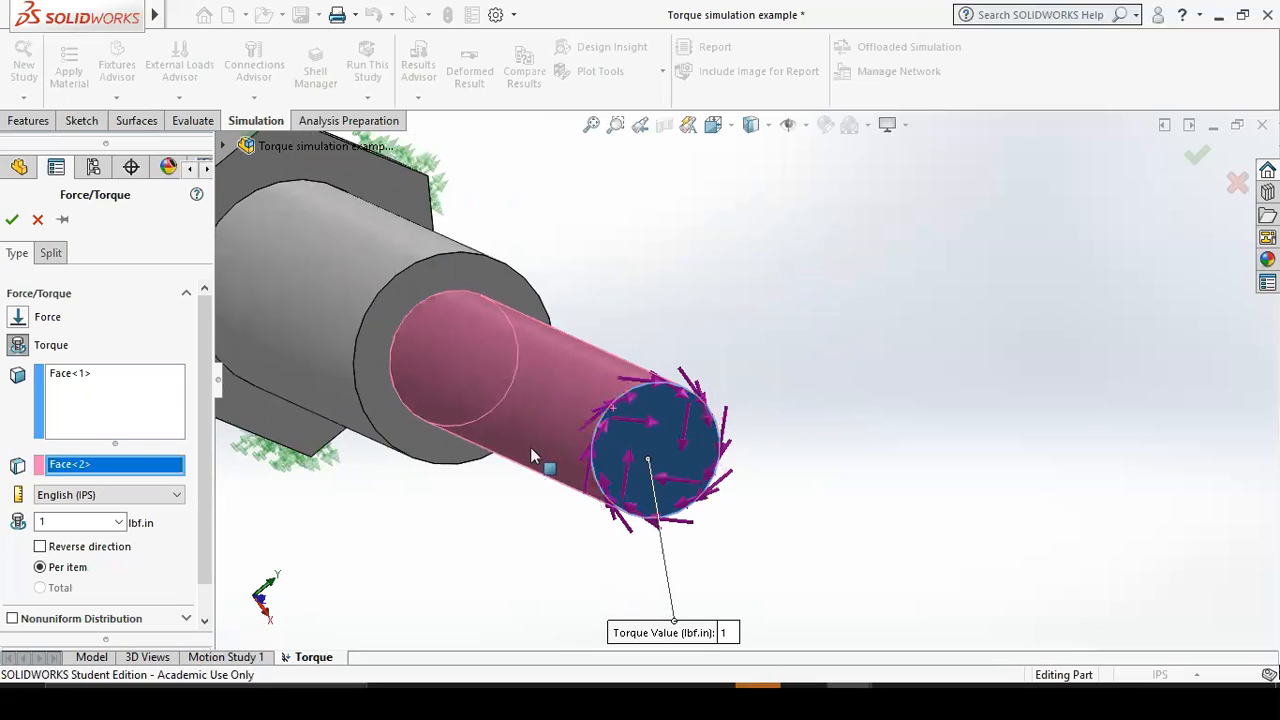
double_click(87, 519)
text(20)
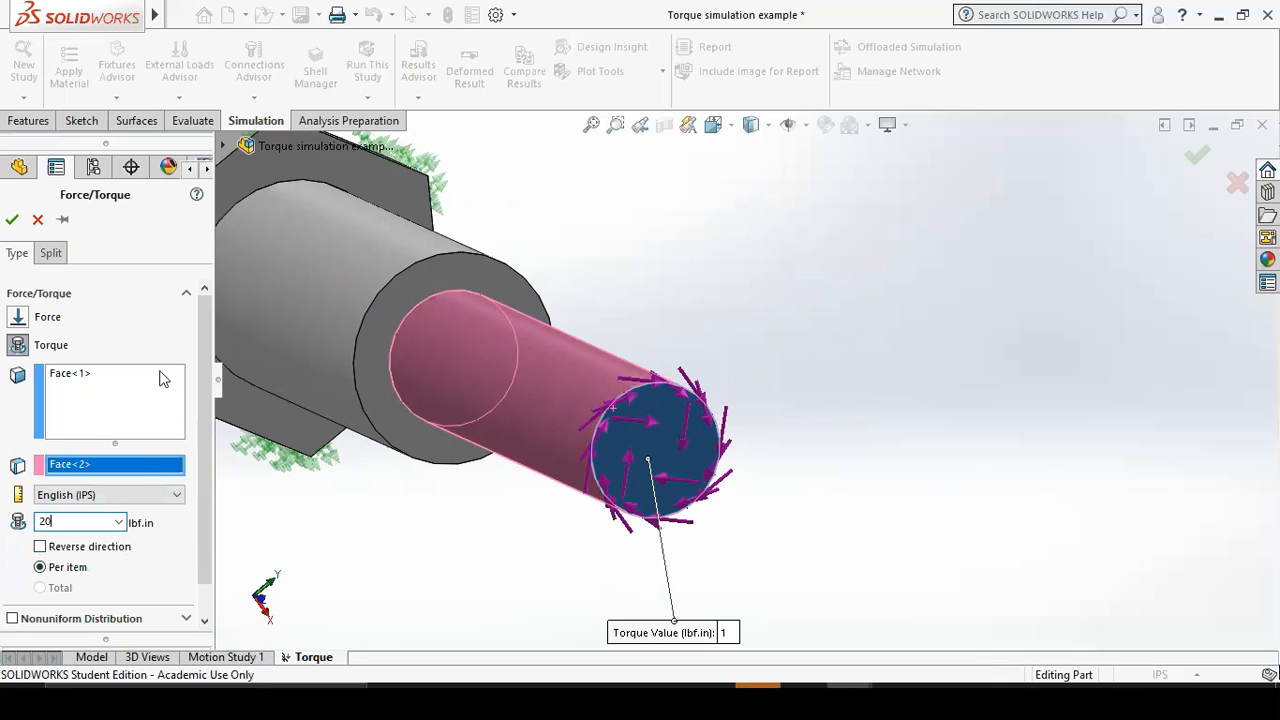
click(12, 219)
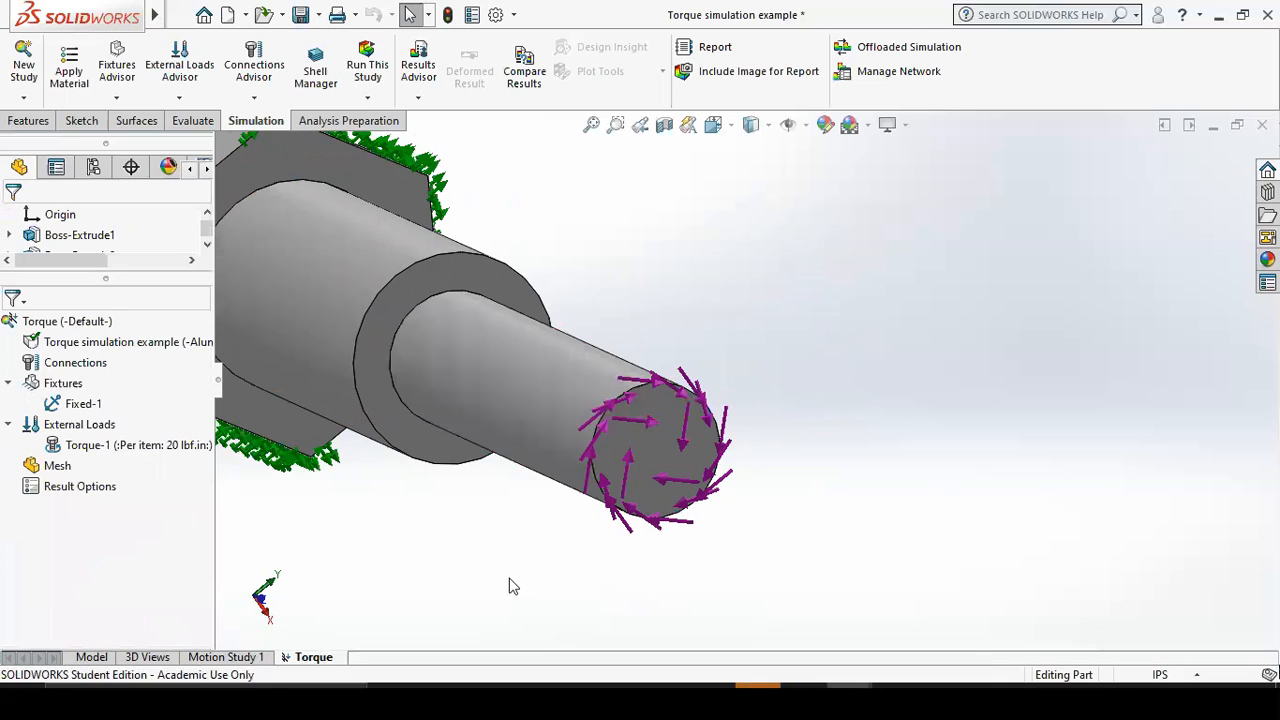
Run the Torque study and display the von Mises stress plot on the undeformed shape.
key(f)
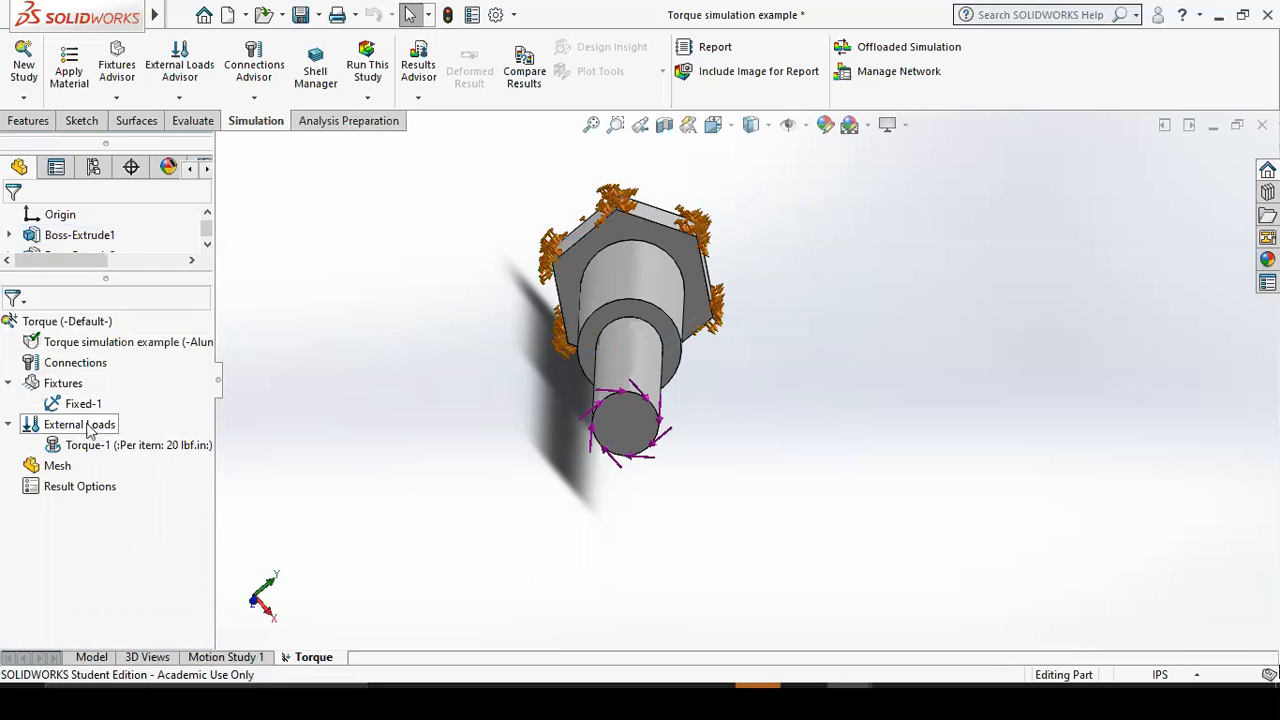
click(367, 97)
click(390, 120)
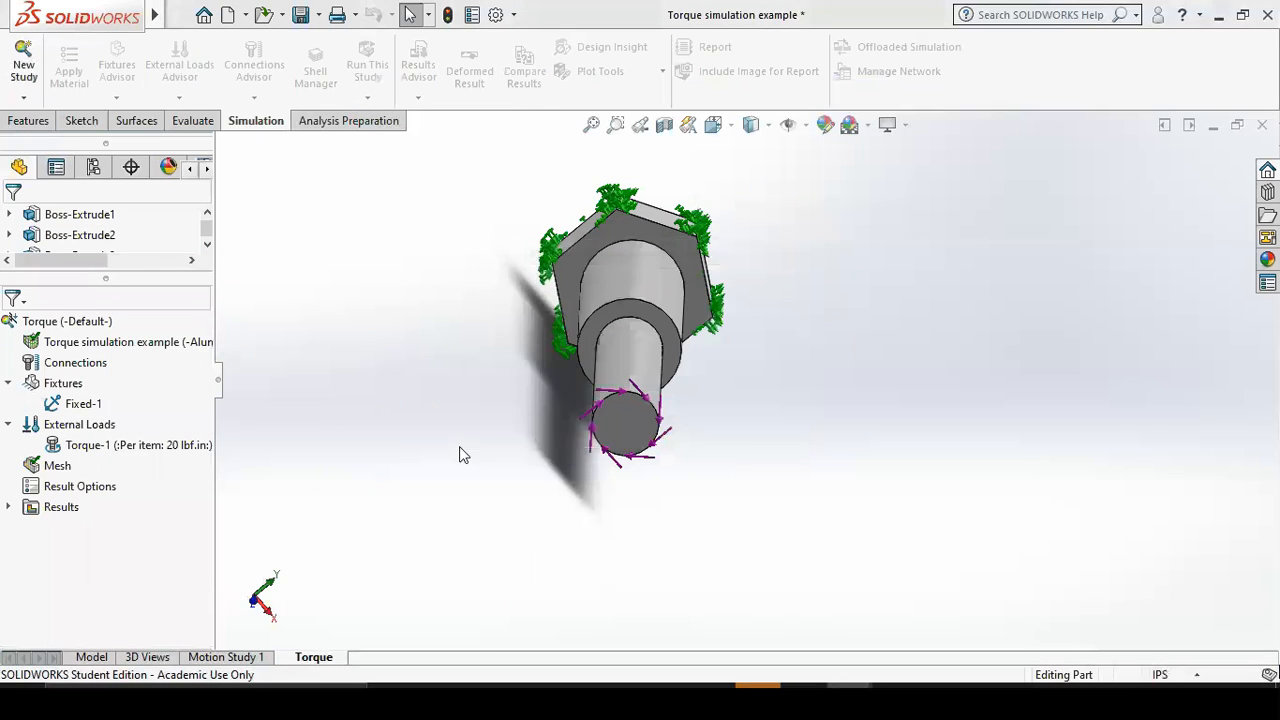
middle_drag(790, 487, 754, 503)
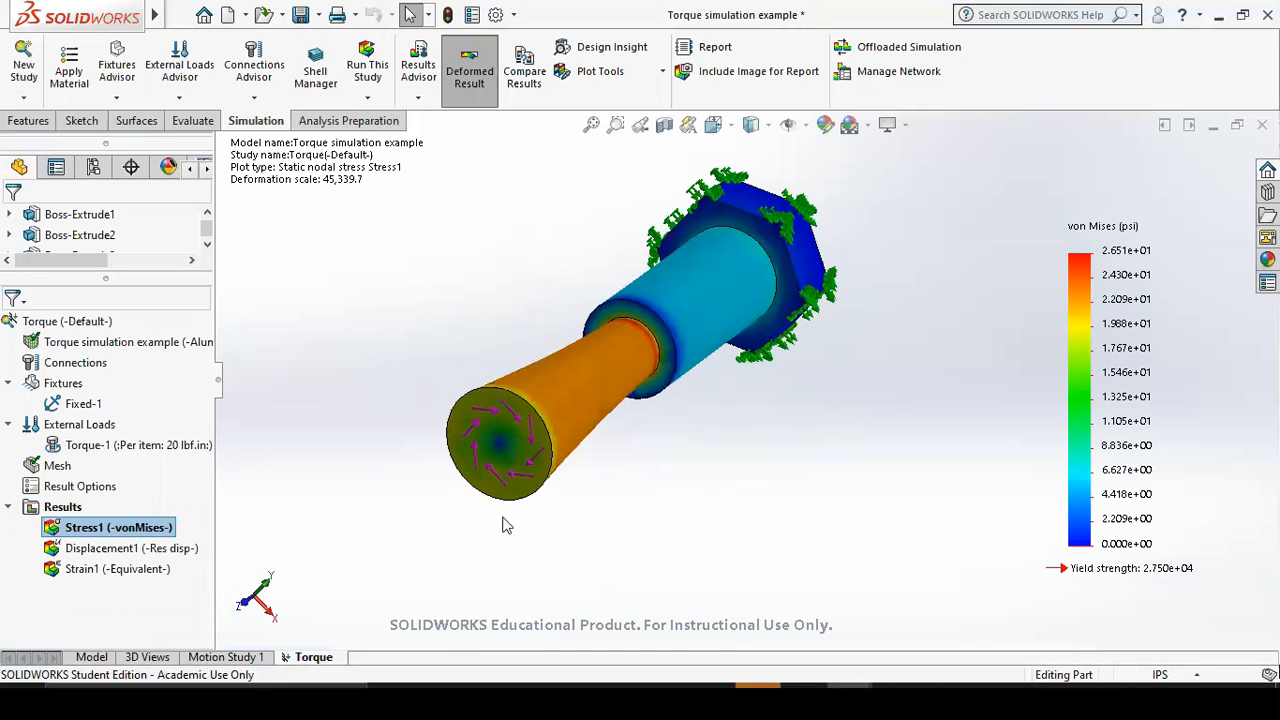
click(476, 82)
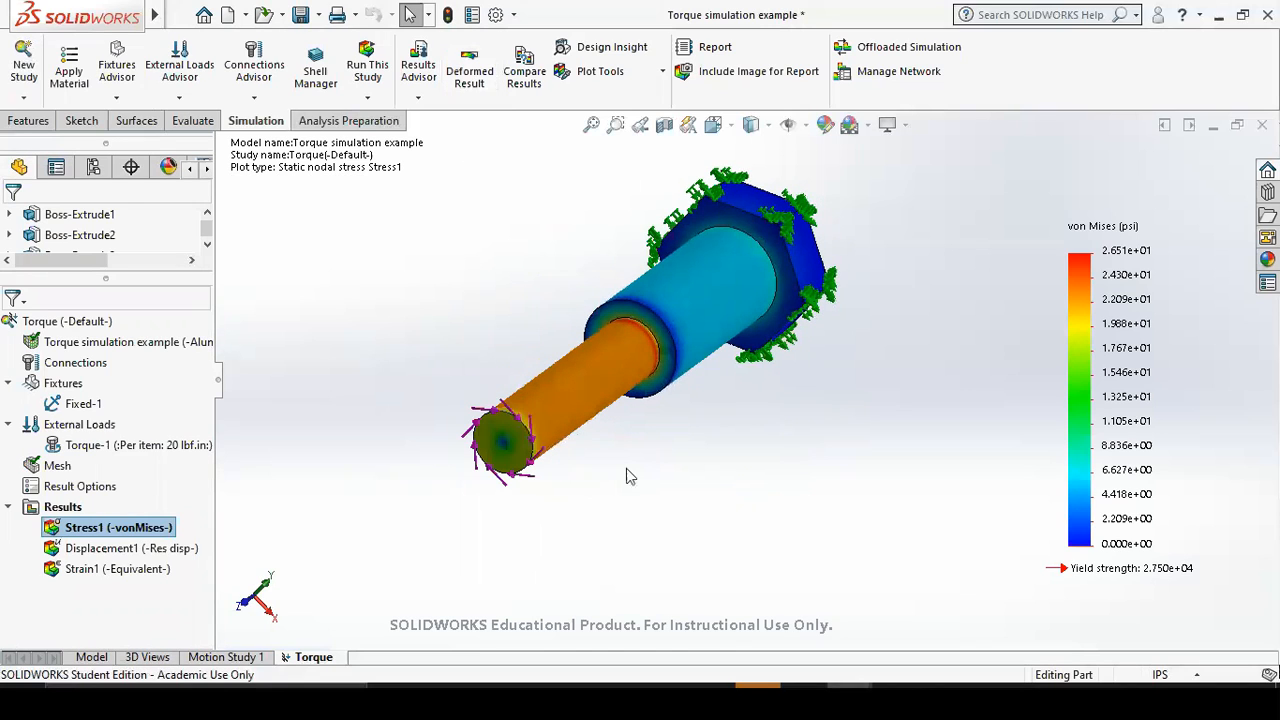
Show the von Mises stress plot on the deformed shape.
middle_drag(626, 469, 646, 443)
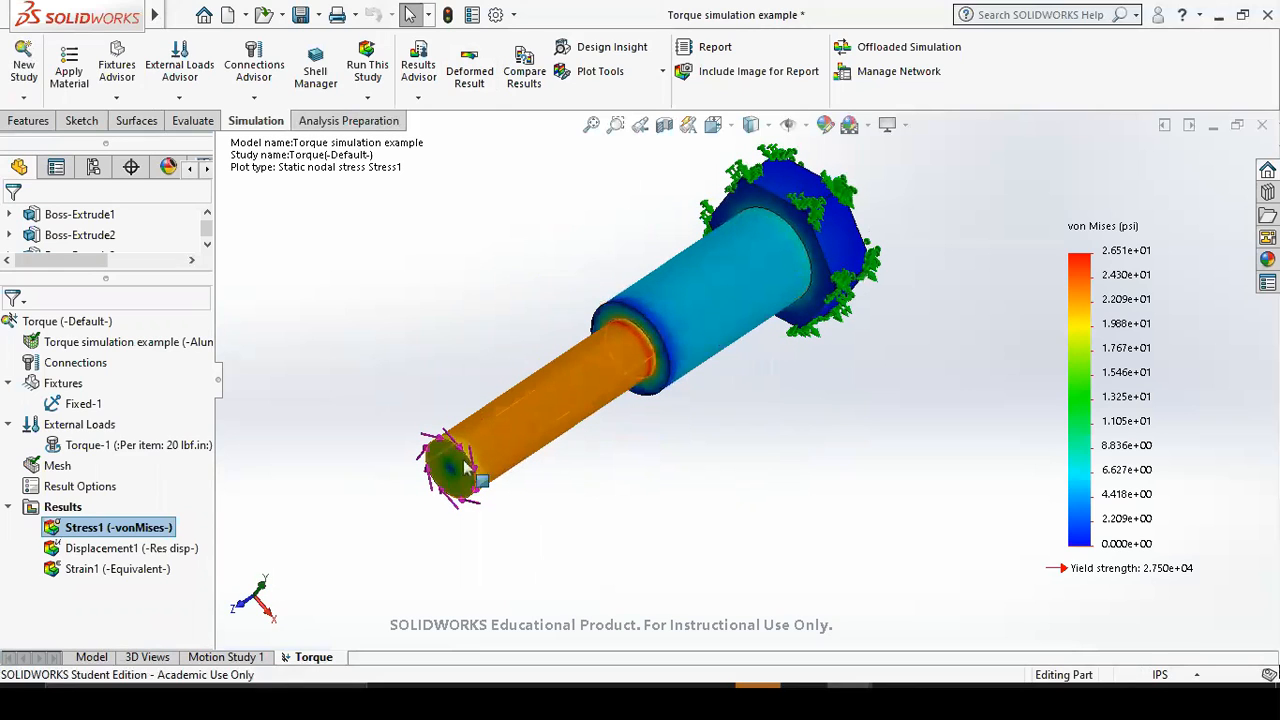
right_click(127, 533)
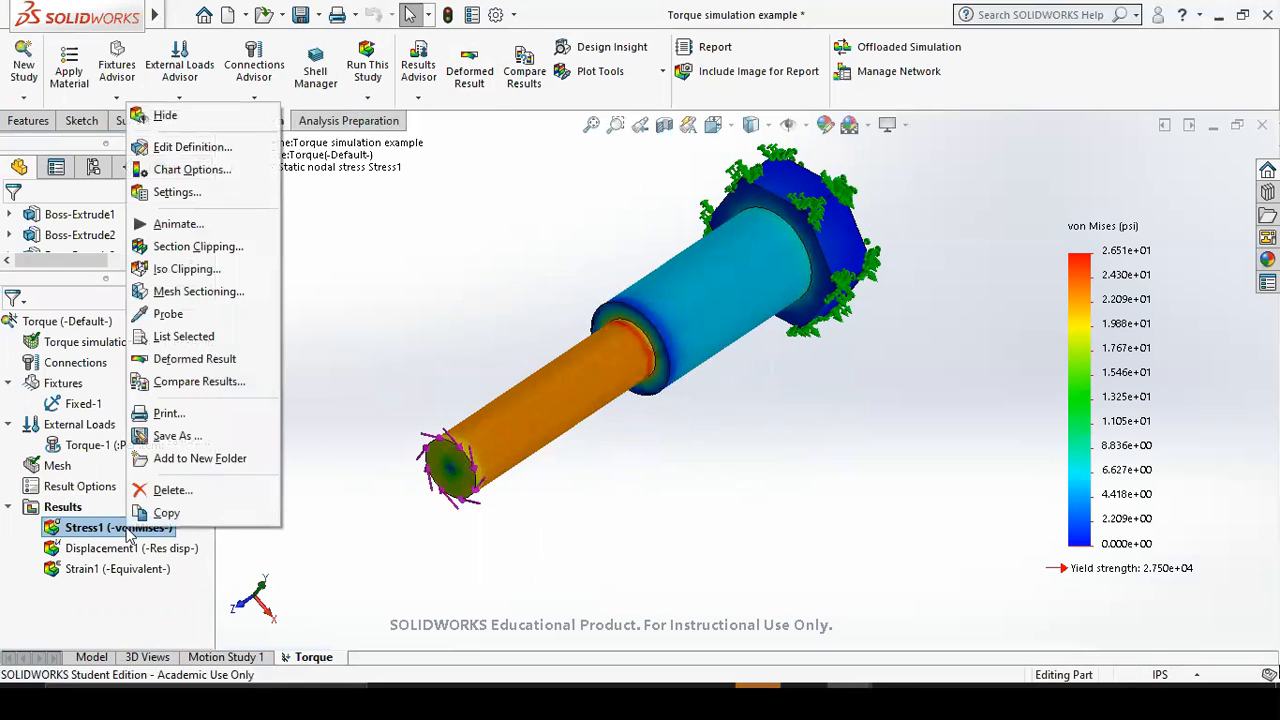
click(190, 354)
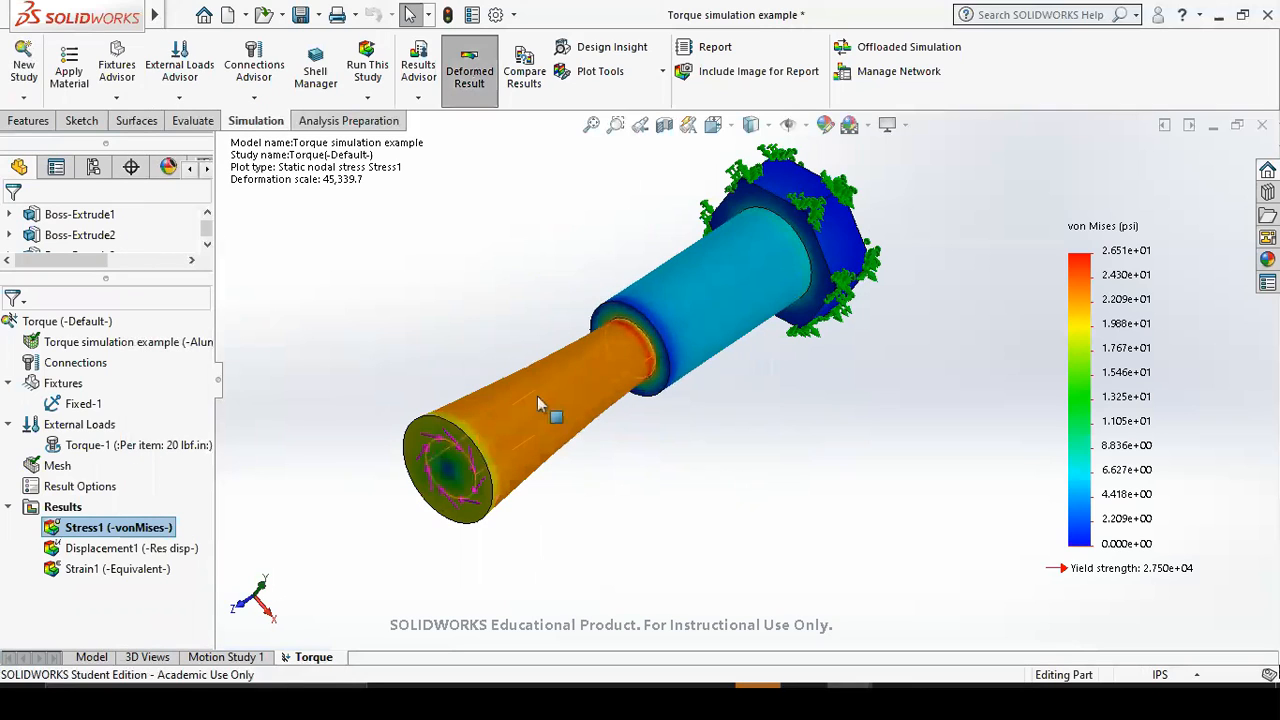
Animate the deformed von Mises stress plot at speed 0, and return the plot to the undeformed shape.
right_click(127, 533)
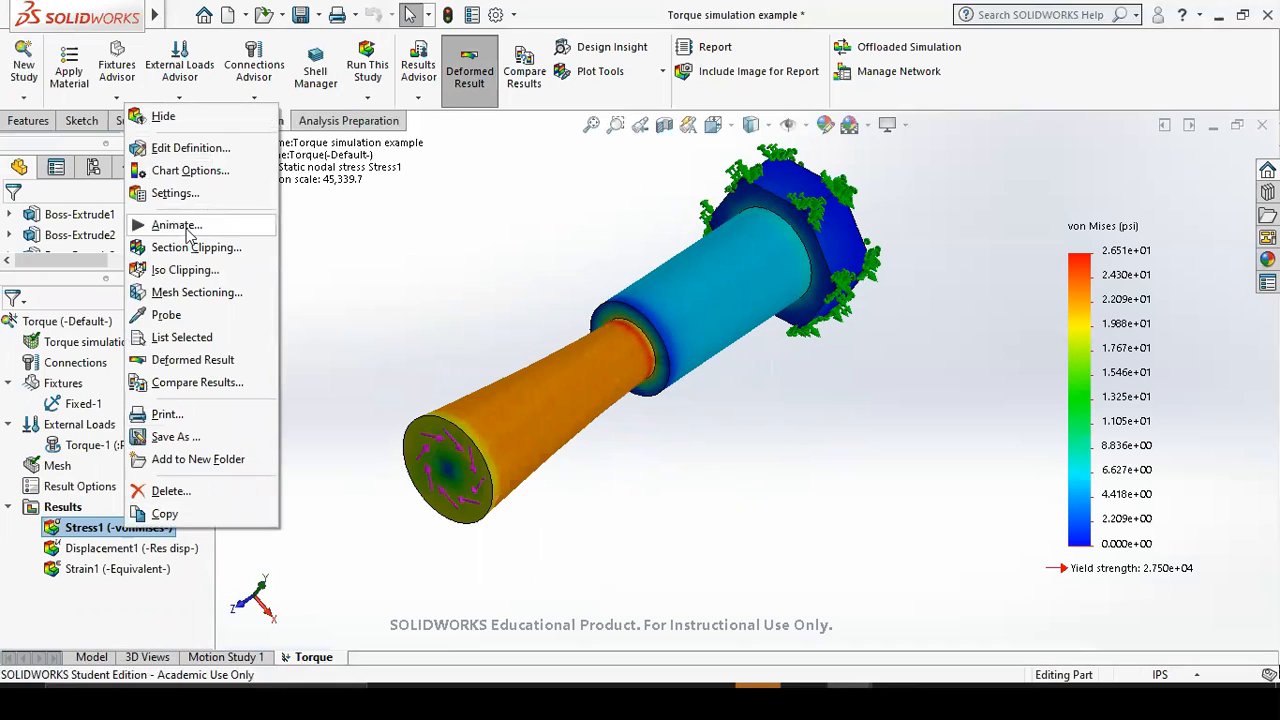
right_click(76, 528)
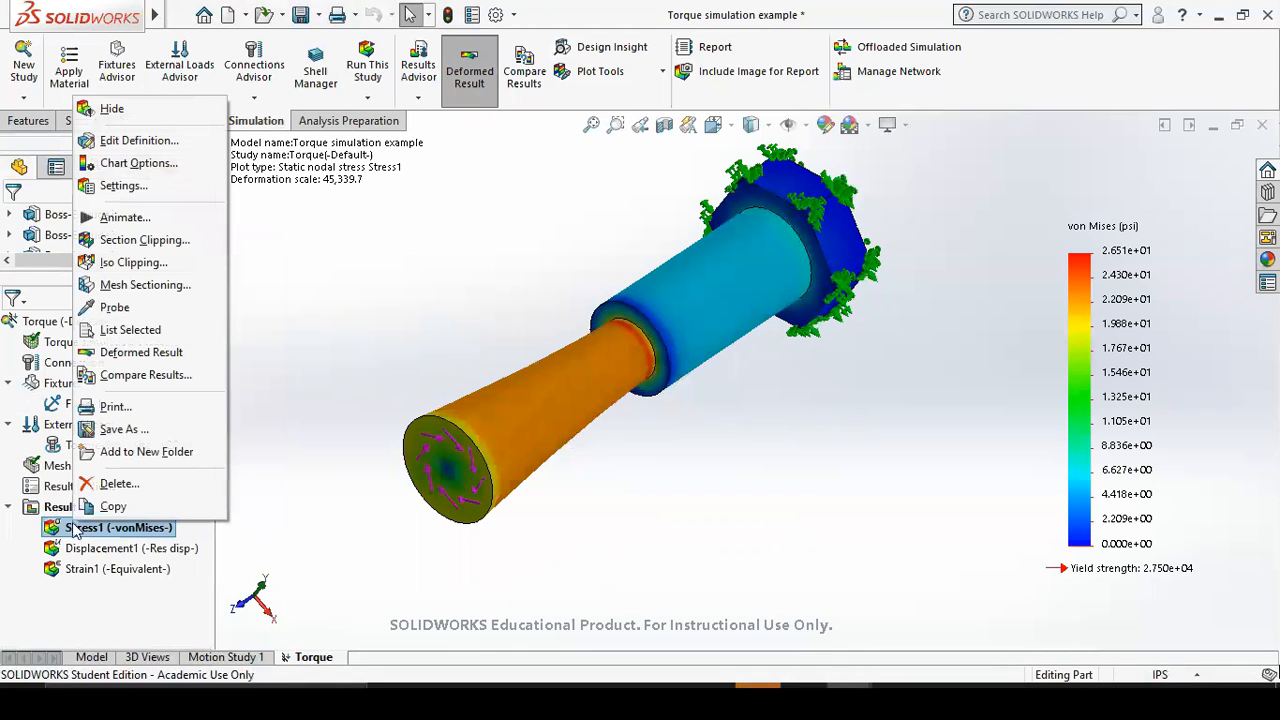
click(120, 217)
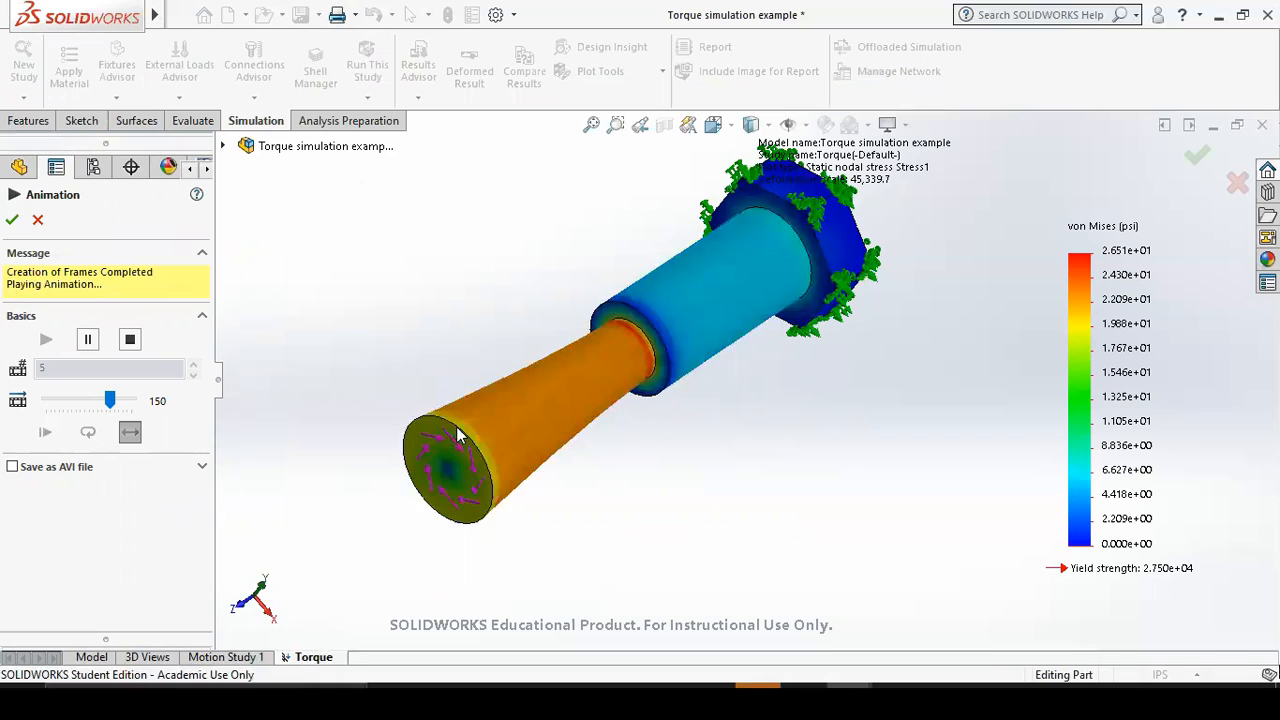
drag(110, 401, 47, 408)
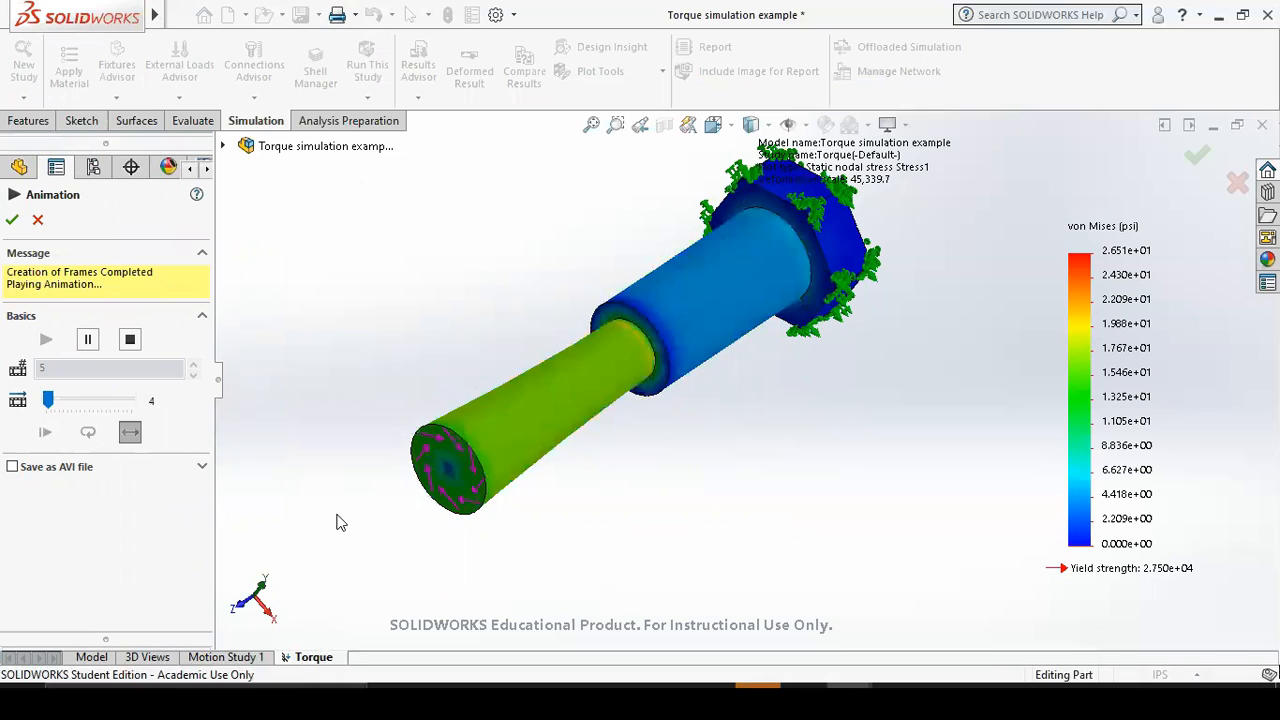
middle_drag(419, 527, 443, 494)
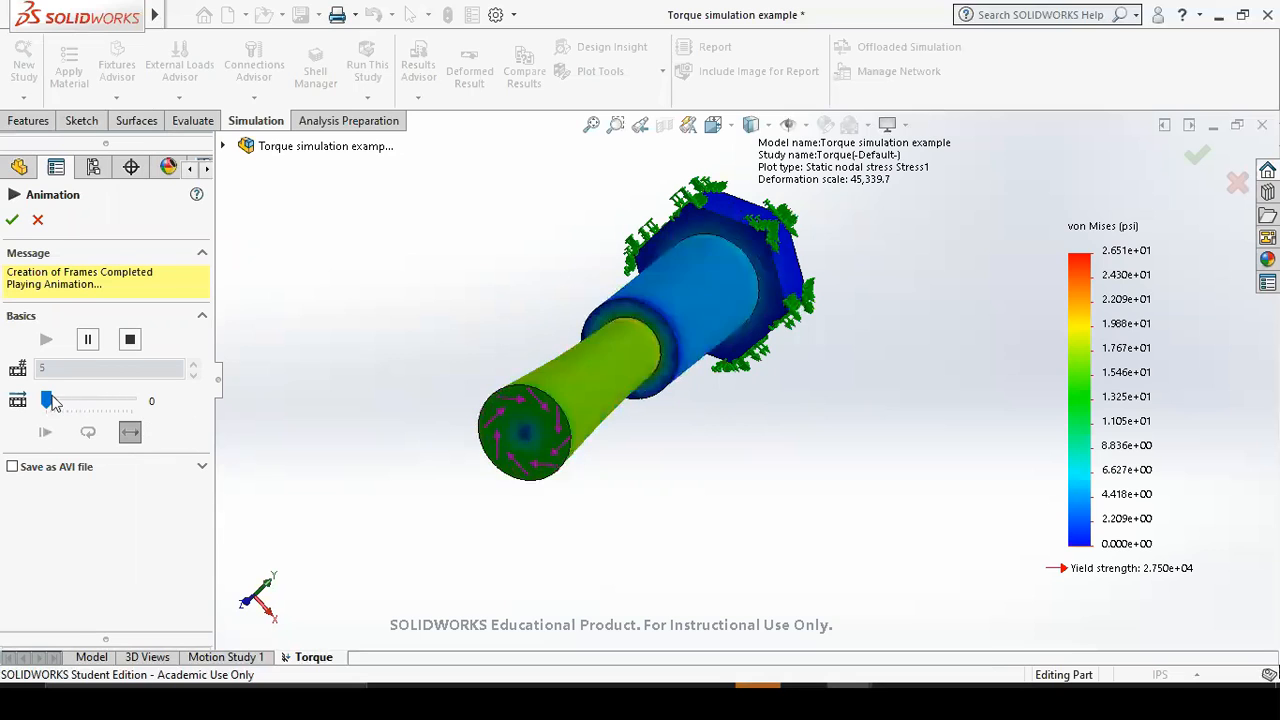
drag(63, 400, 36, 411)
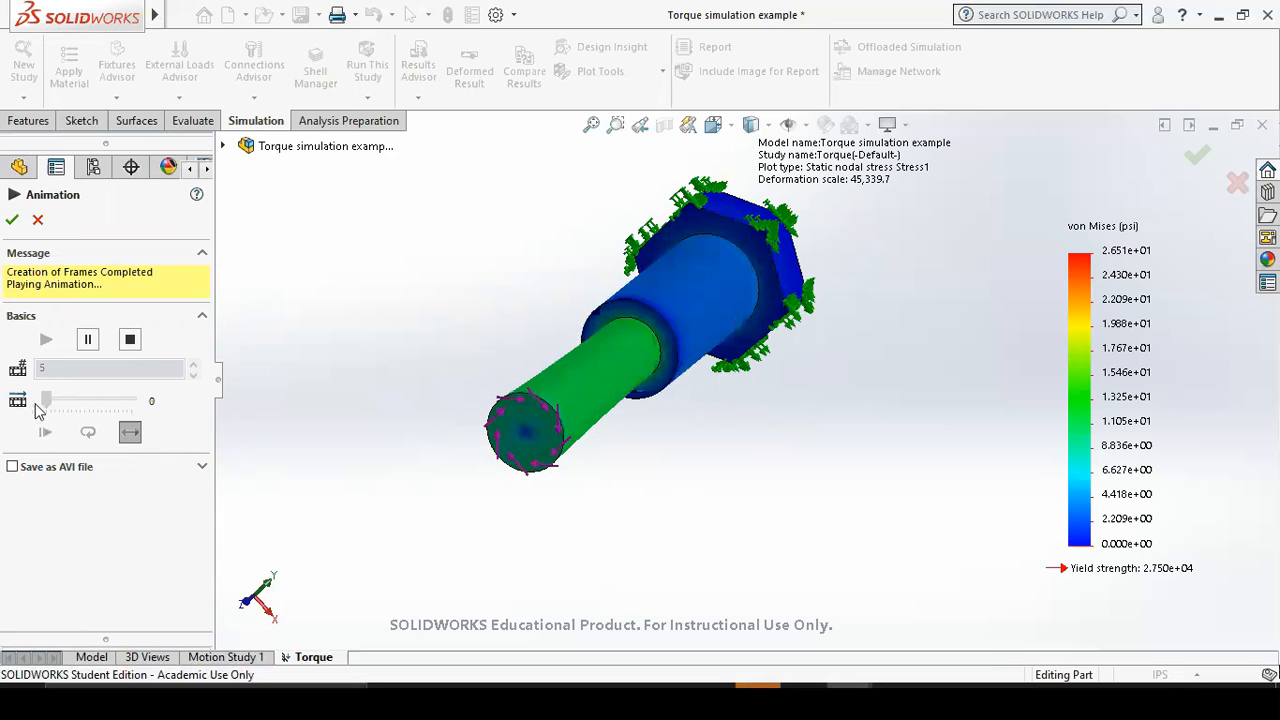
click(36, 221)
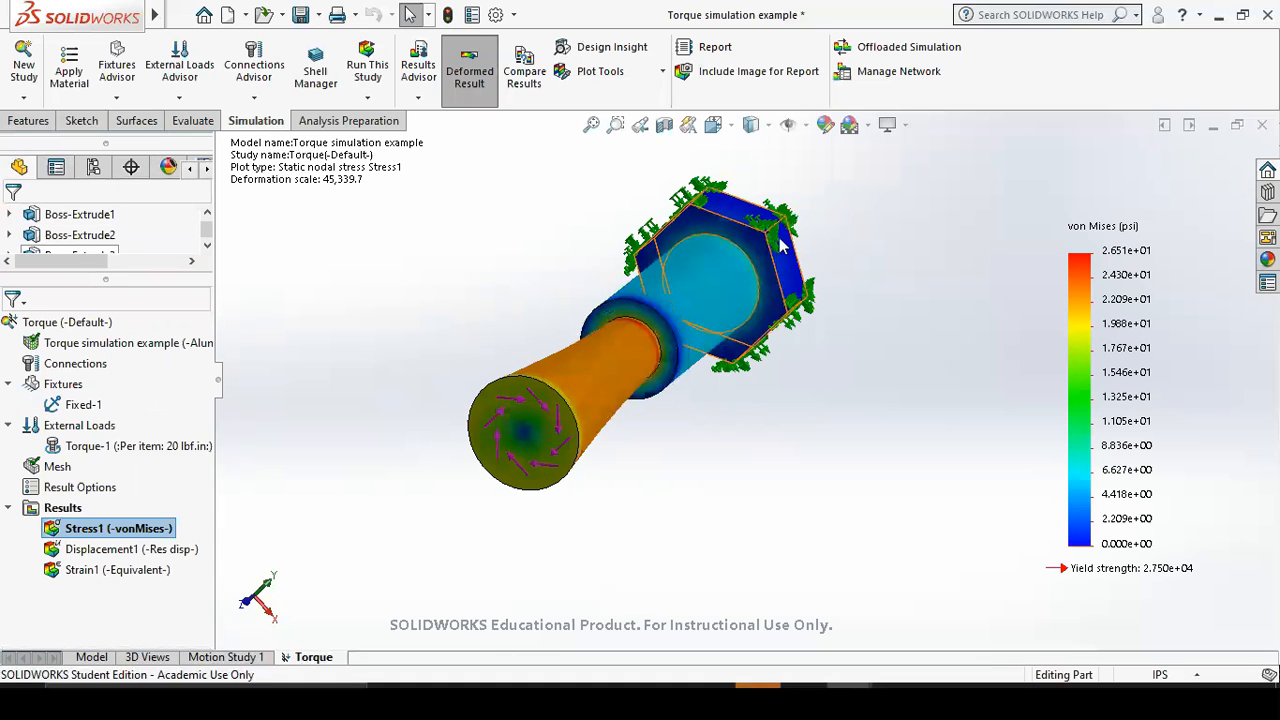
click(490, 62)
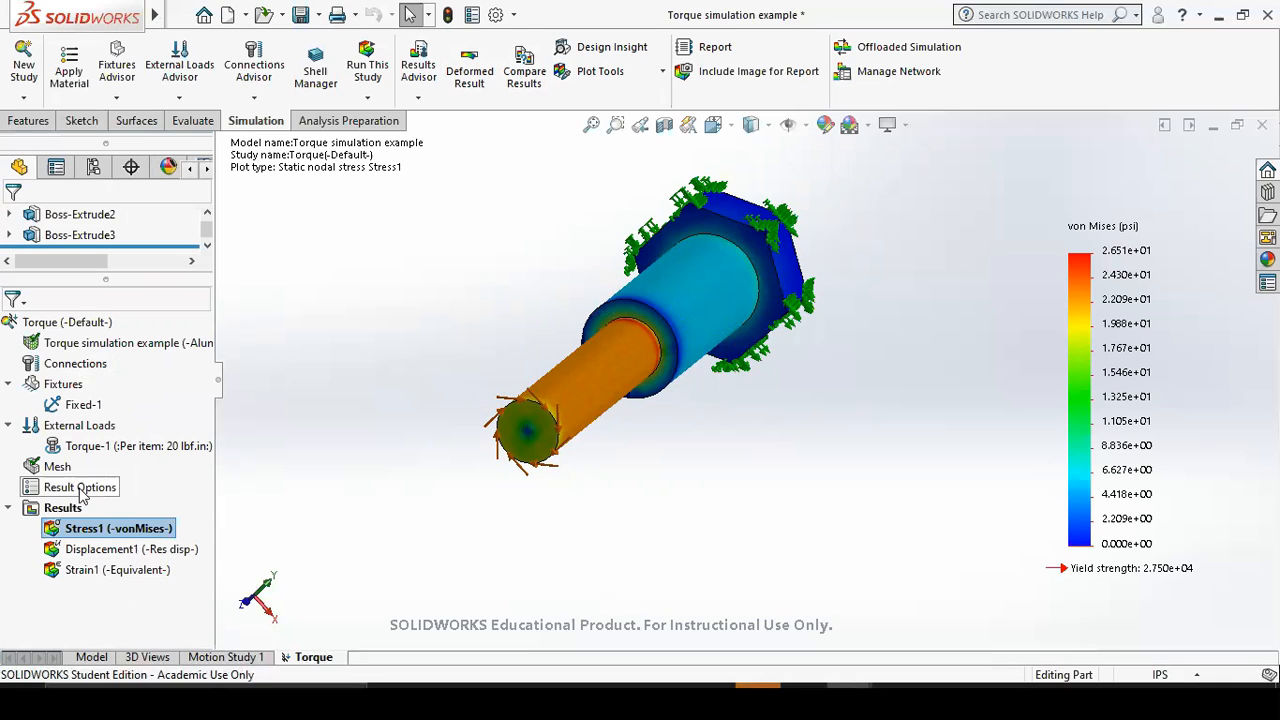
Start a second torque load on the ring-shaped shoulder face between the shafts, using the thick shaft's cylindrical face as the axis.
right_click(31, 433)
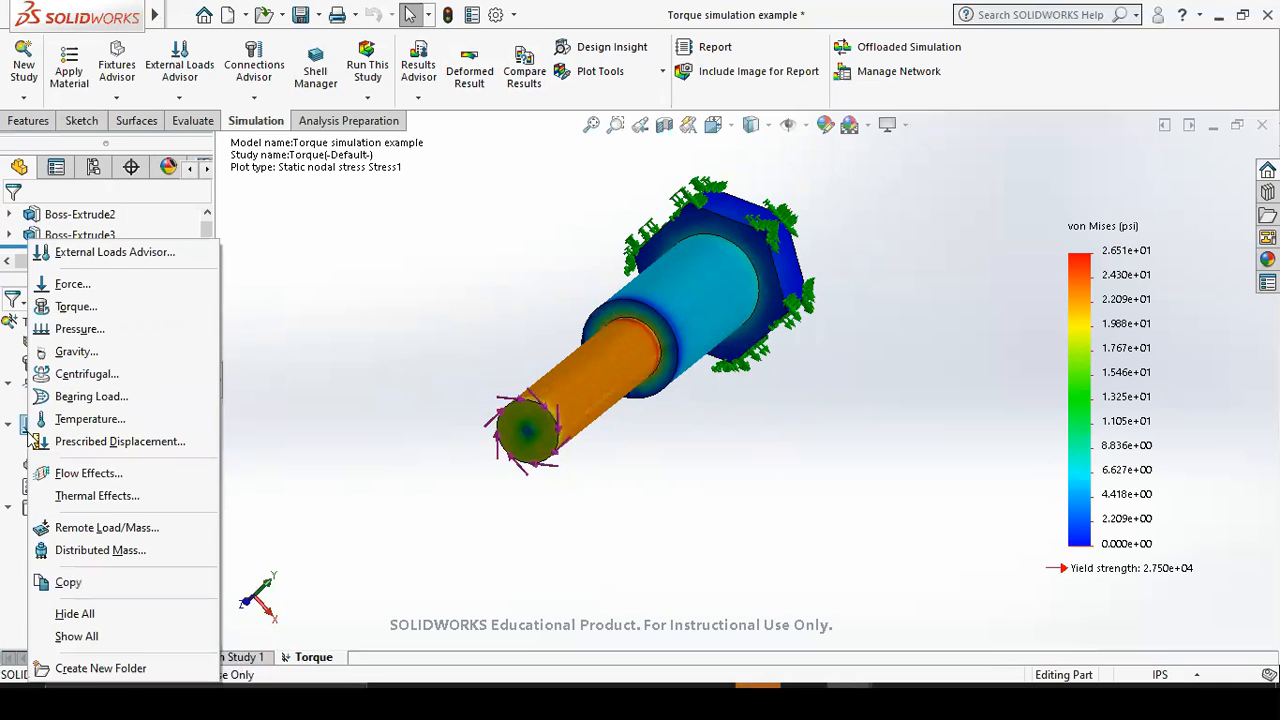
click(33, 430)
right_click(43, 425)
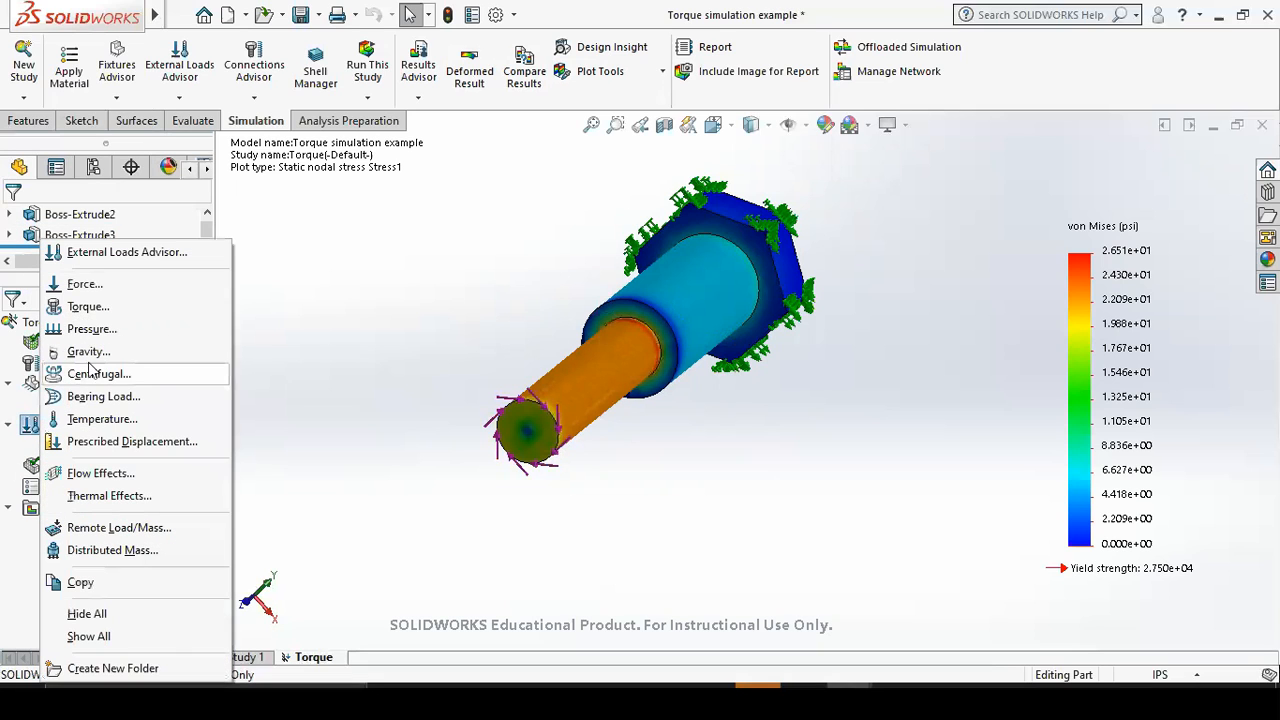
click(88, 306)
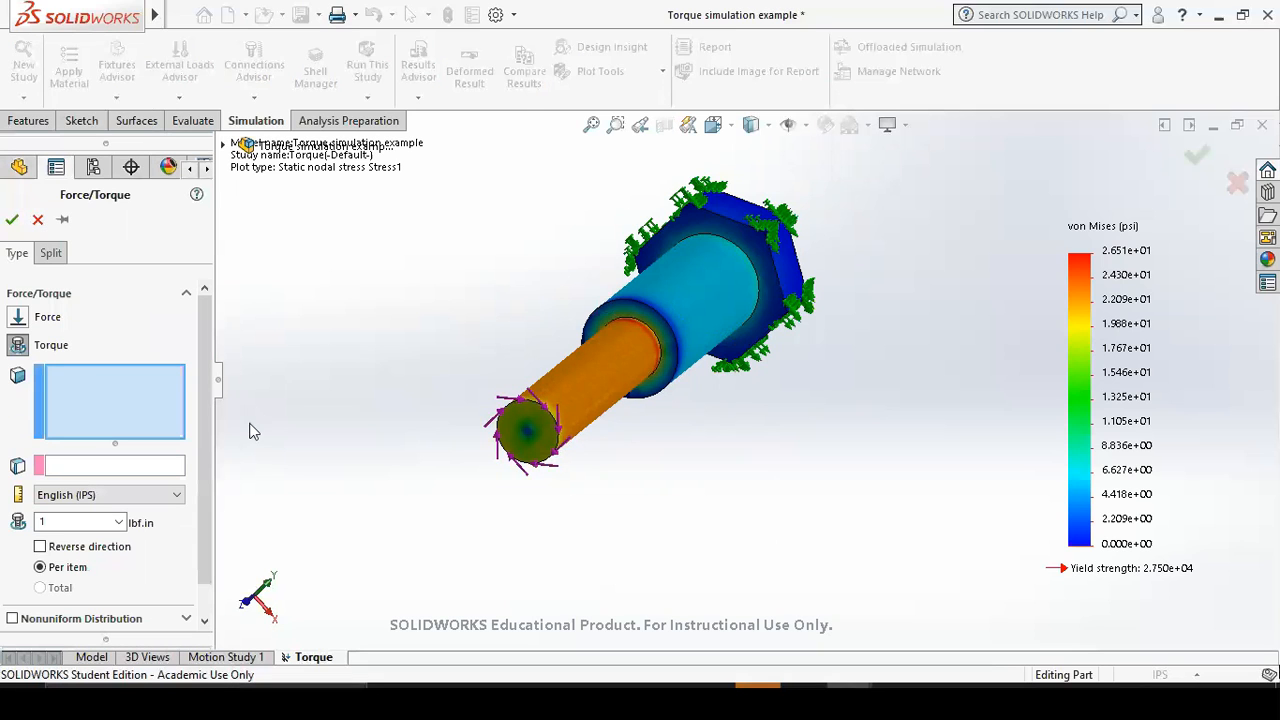
middle_drag(355, 443, 400, 422)
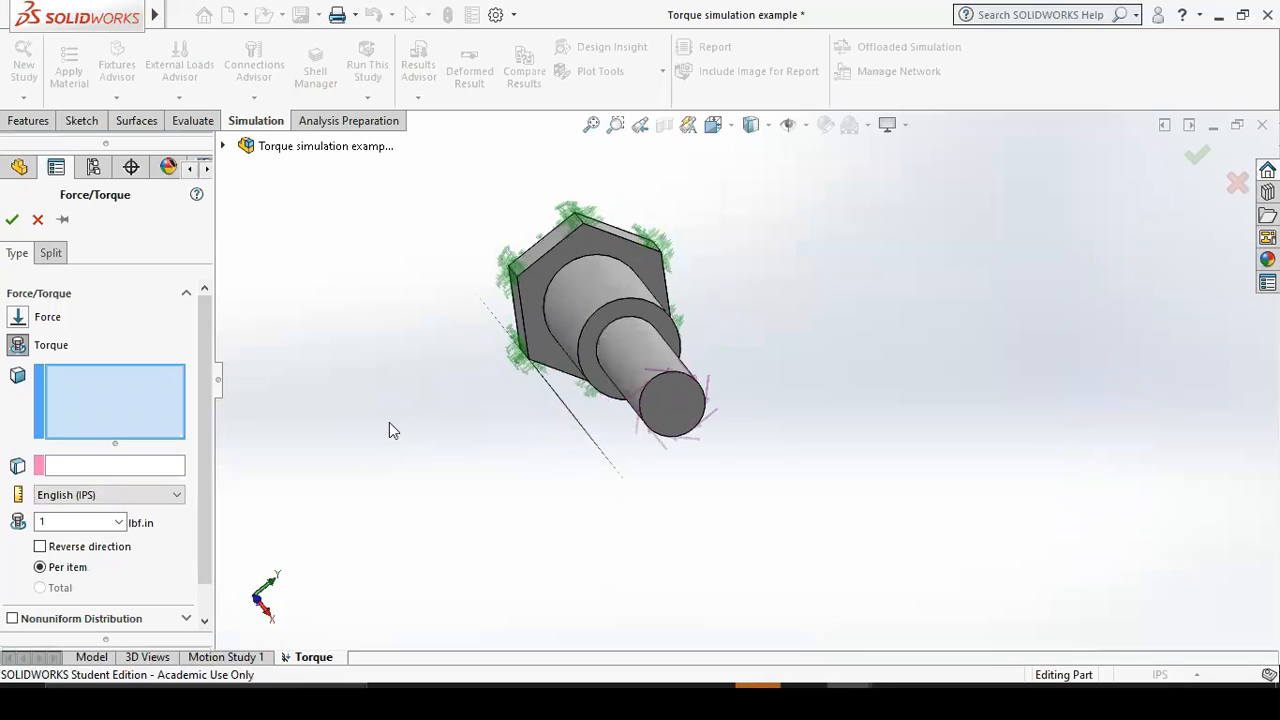
click(590, 334)
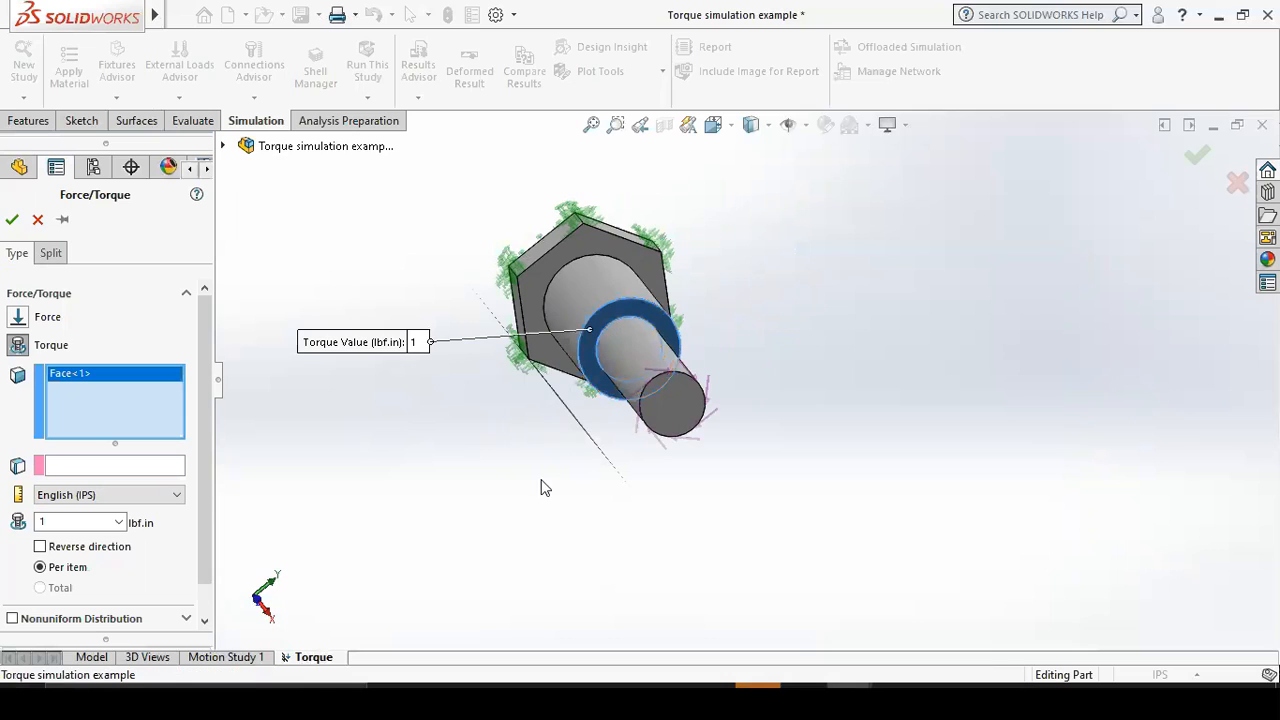
click(136, 465)
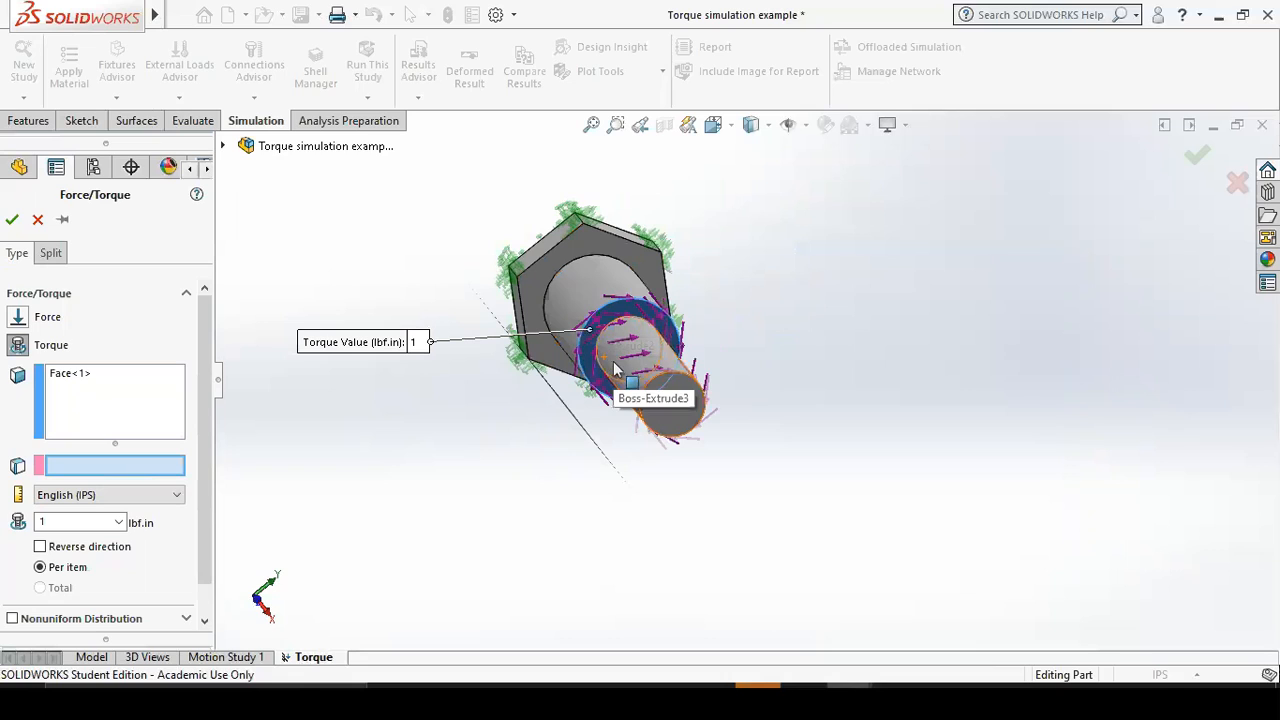
click(580, 300)
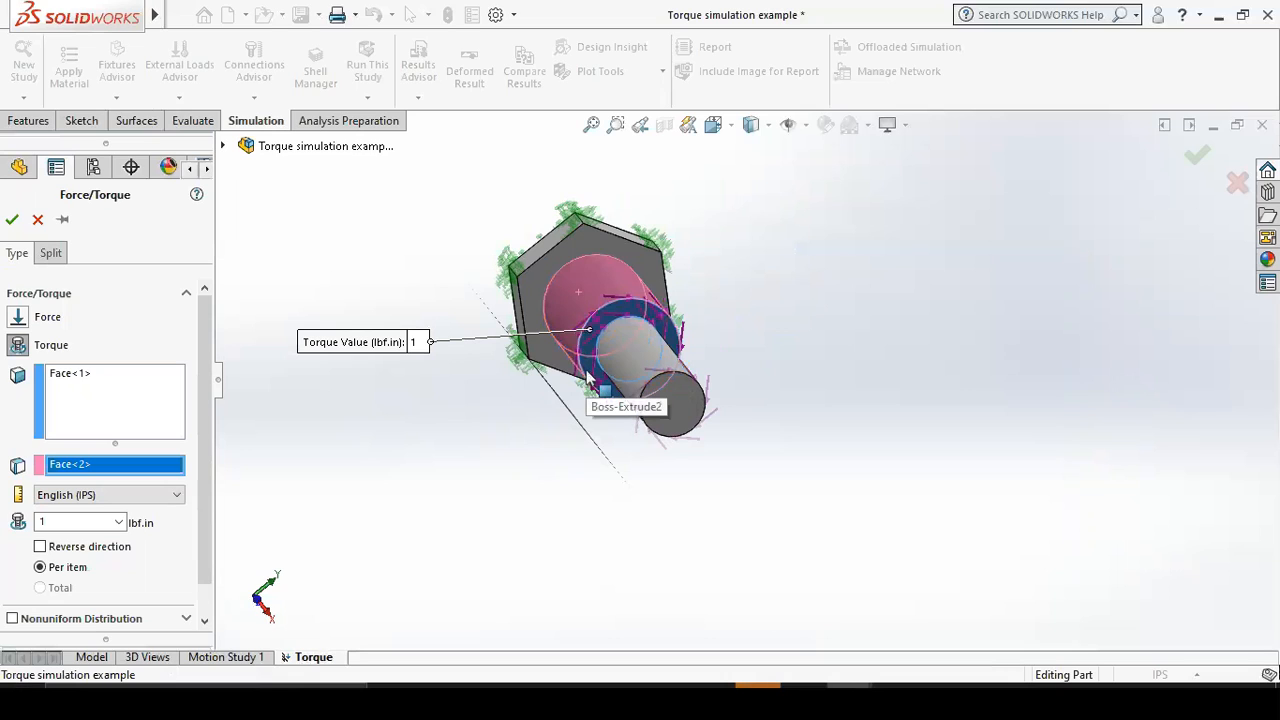
Set the shoulder torque to 100 lbf.in per item and finish the load.
click(112, 522)
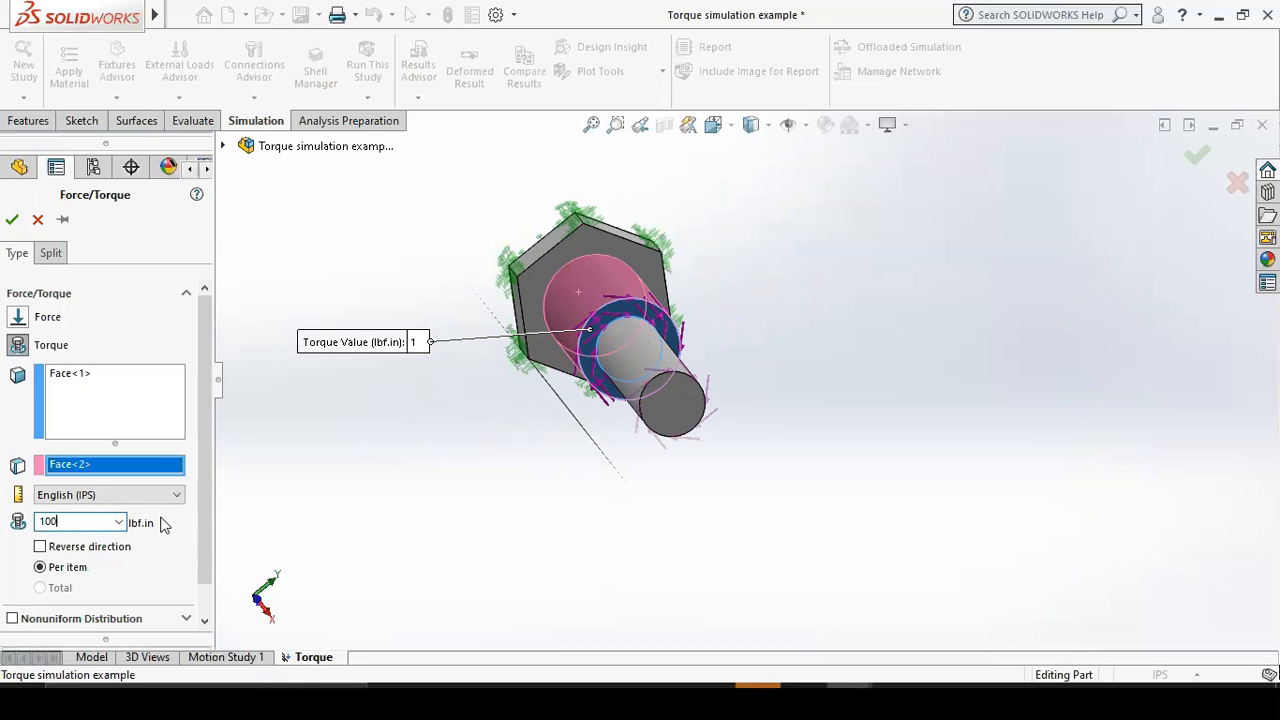
scroll(168, 580, down, 1)
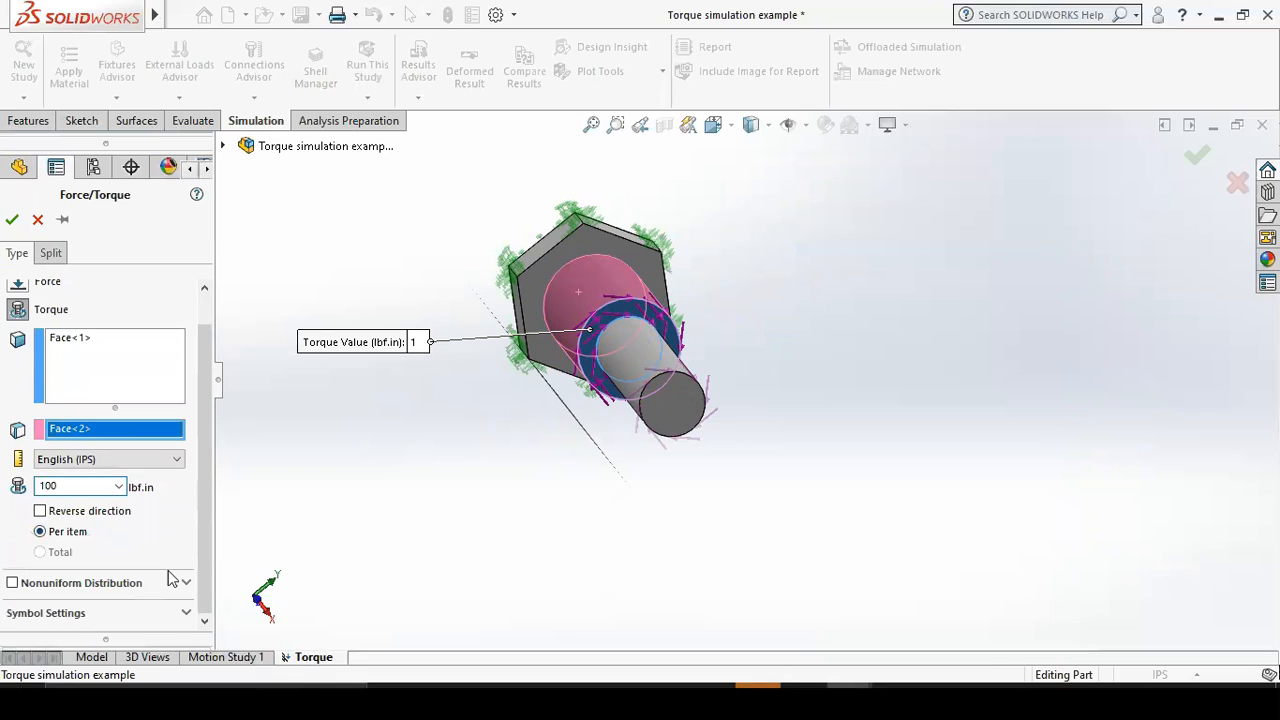
click(187, 613)
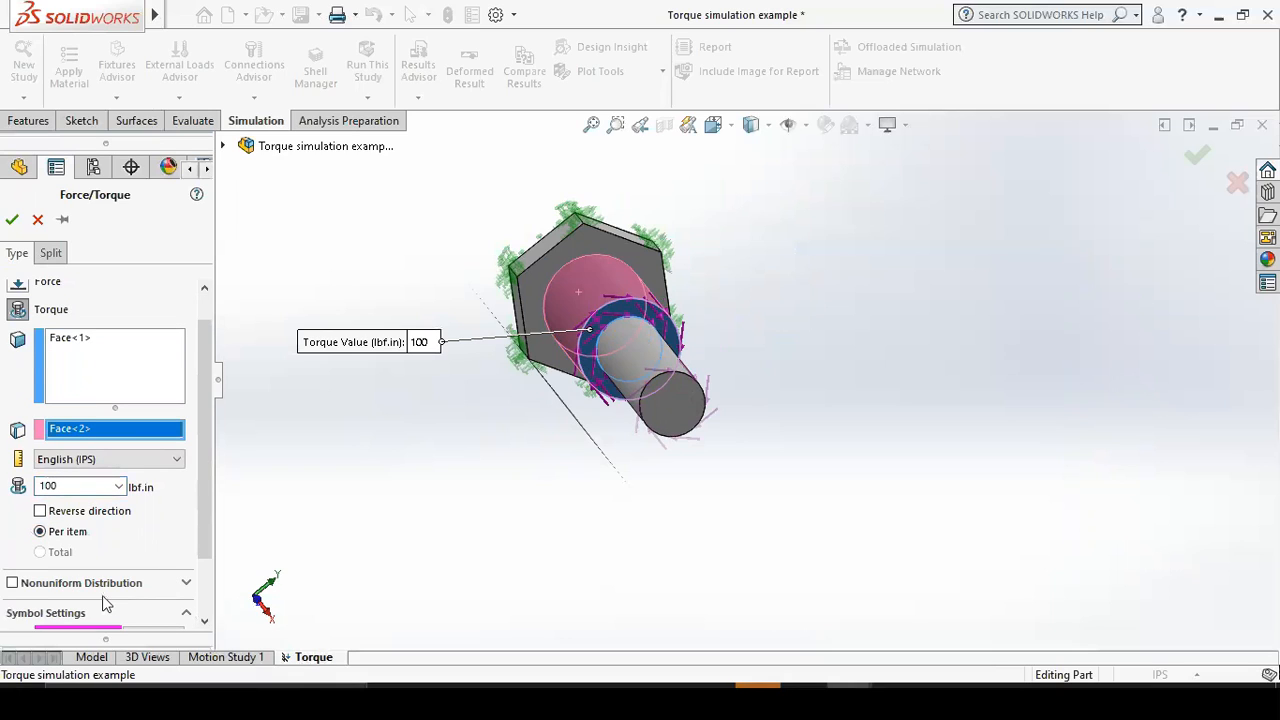
scroll(104, 600, down, 2)
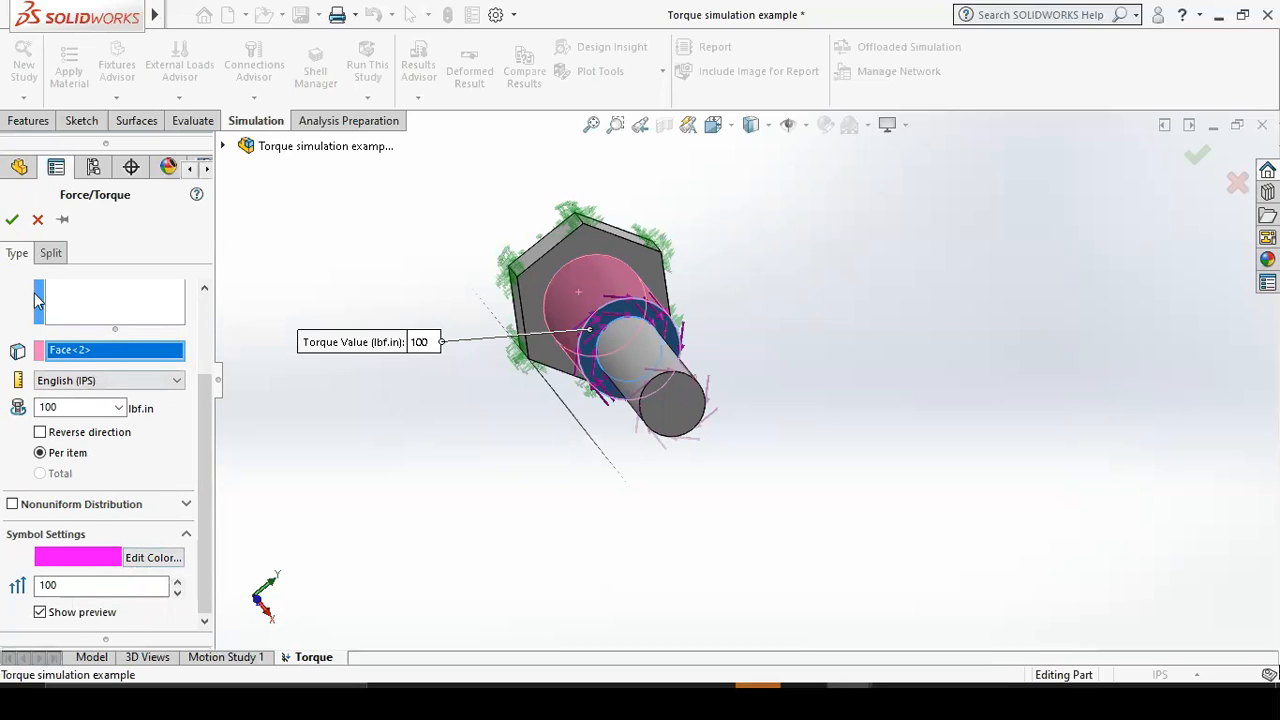
click(11, 223)
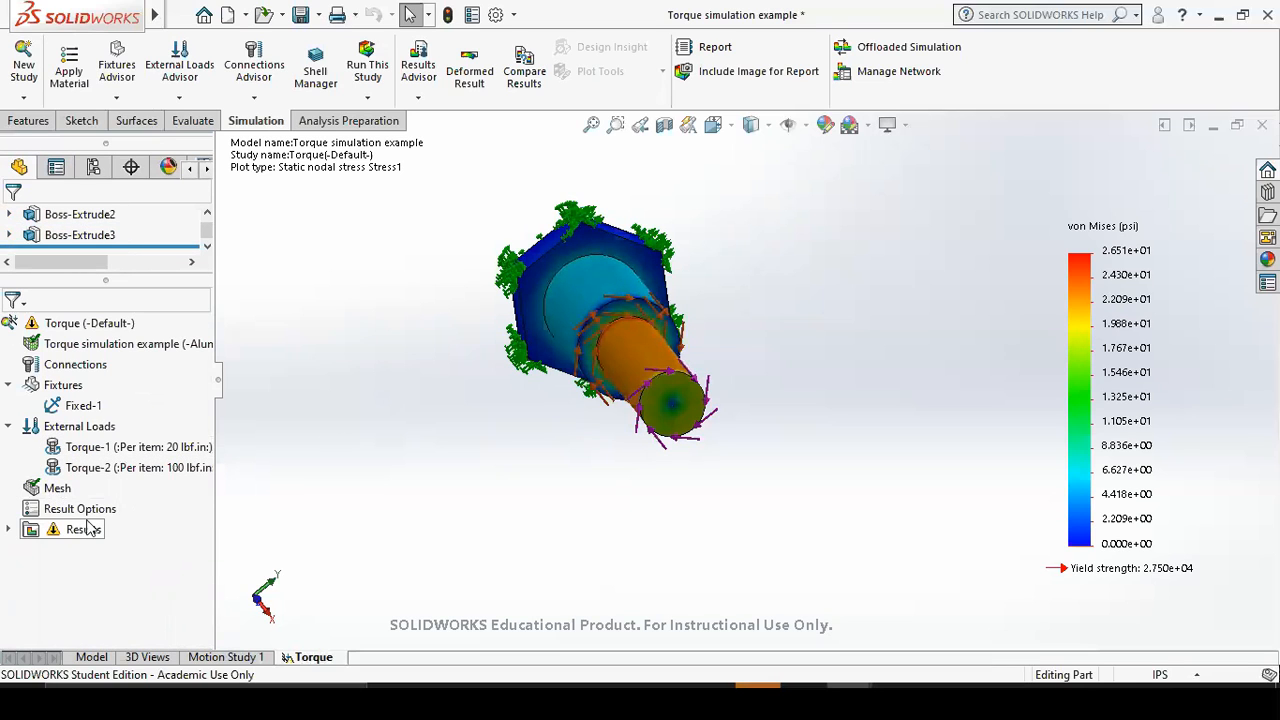
Run the Torque study with both torque loads and show the von Mises stress plot on the deformed shape.
click(367, 97)
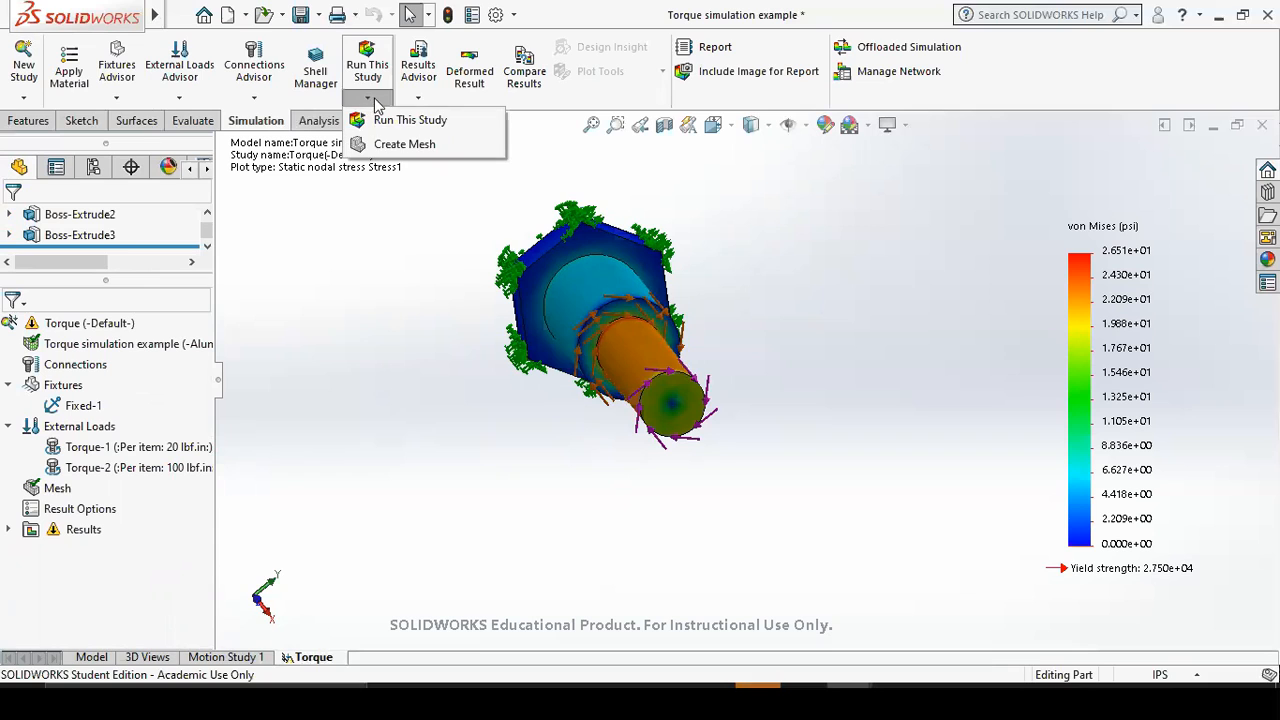
click(398, 126)
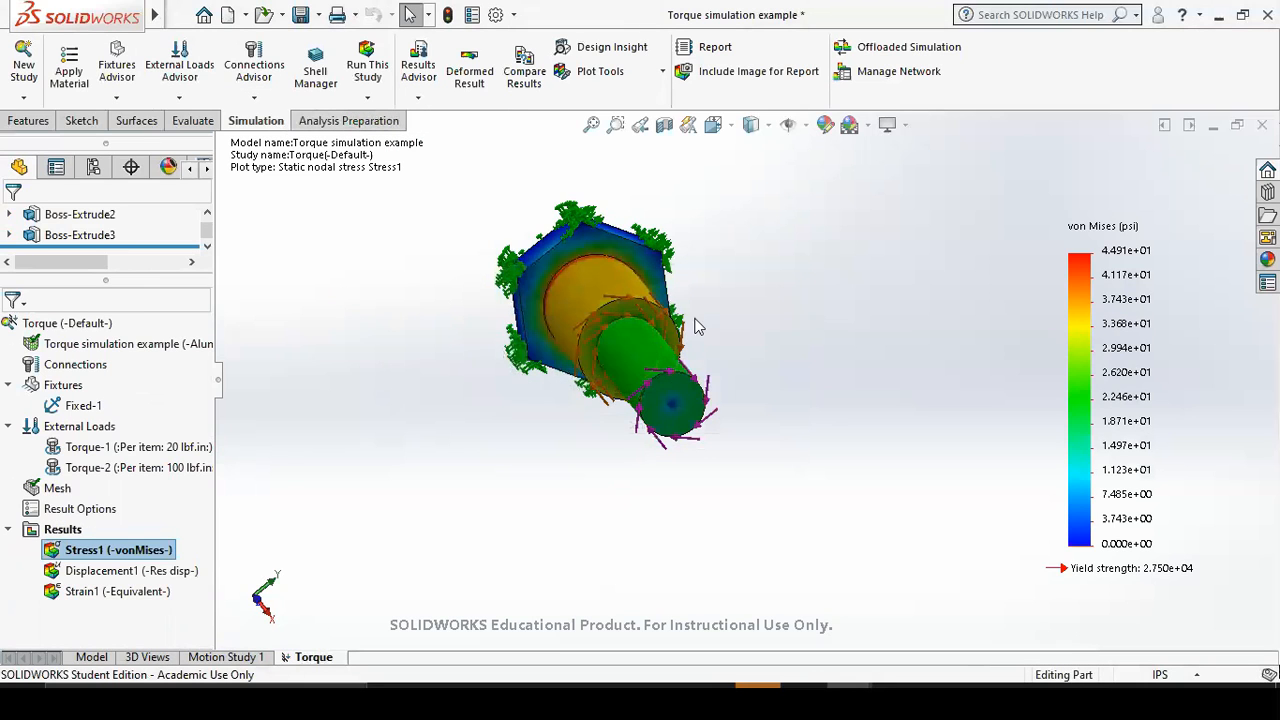
middle_drag(776, 317, 714, 350)
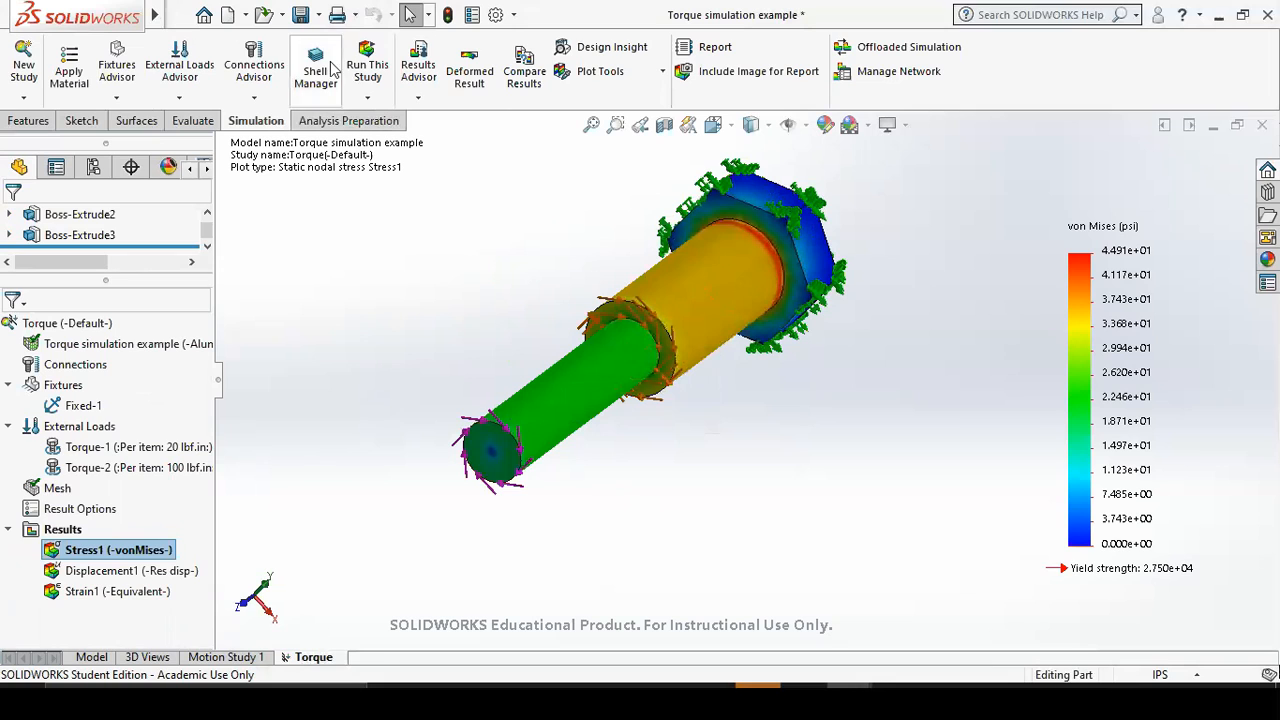
click(481, 58)
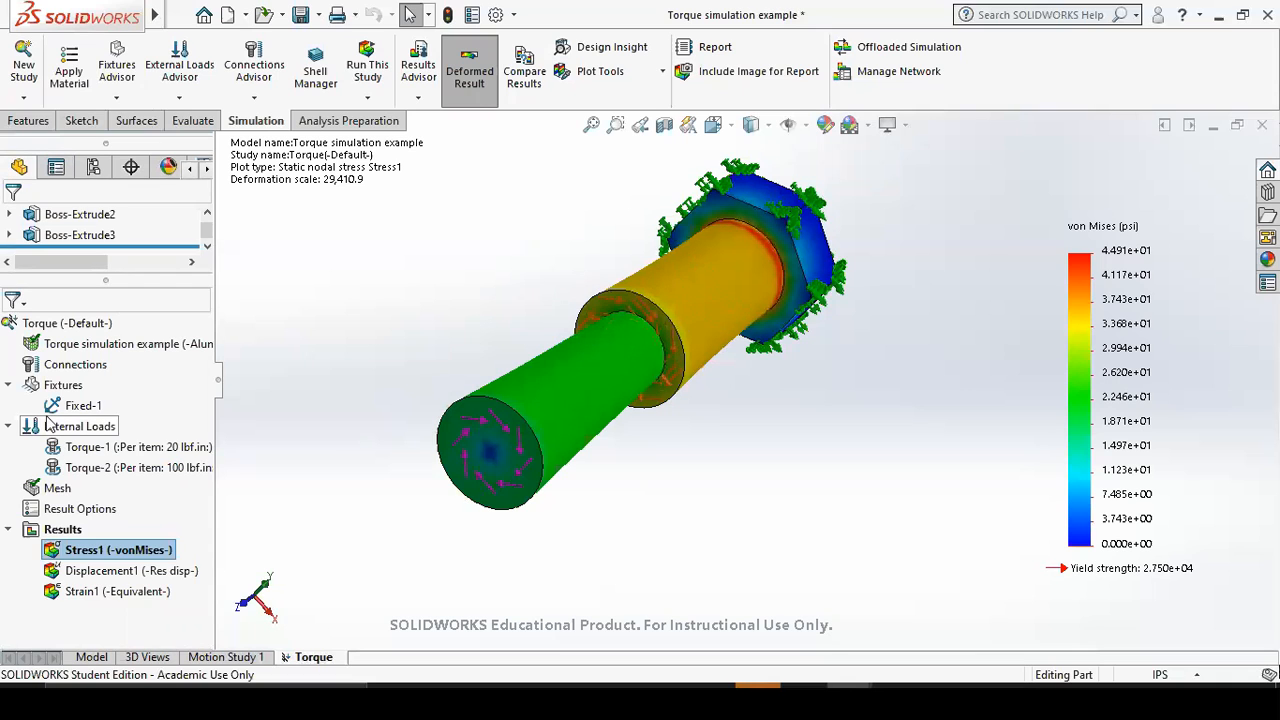
Play the animation of the two-torque stress plot and close it.
right_click(110, 550)
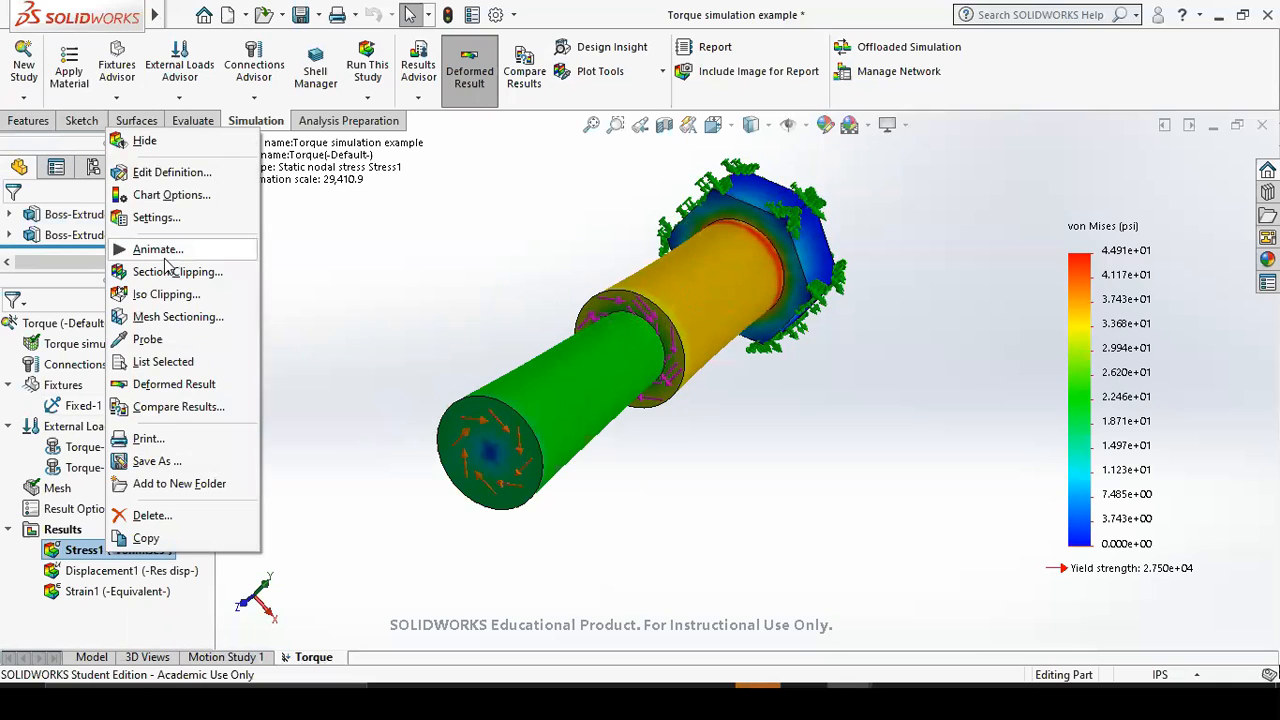
click(160, 250)
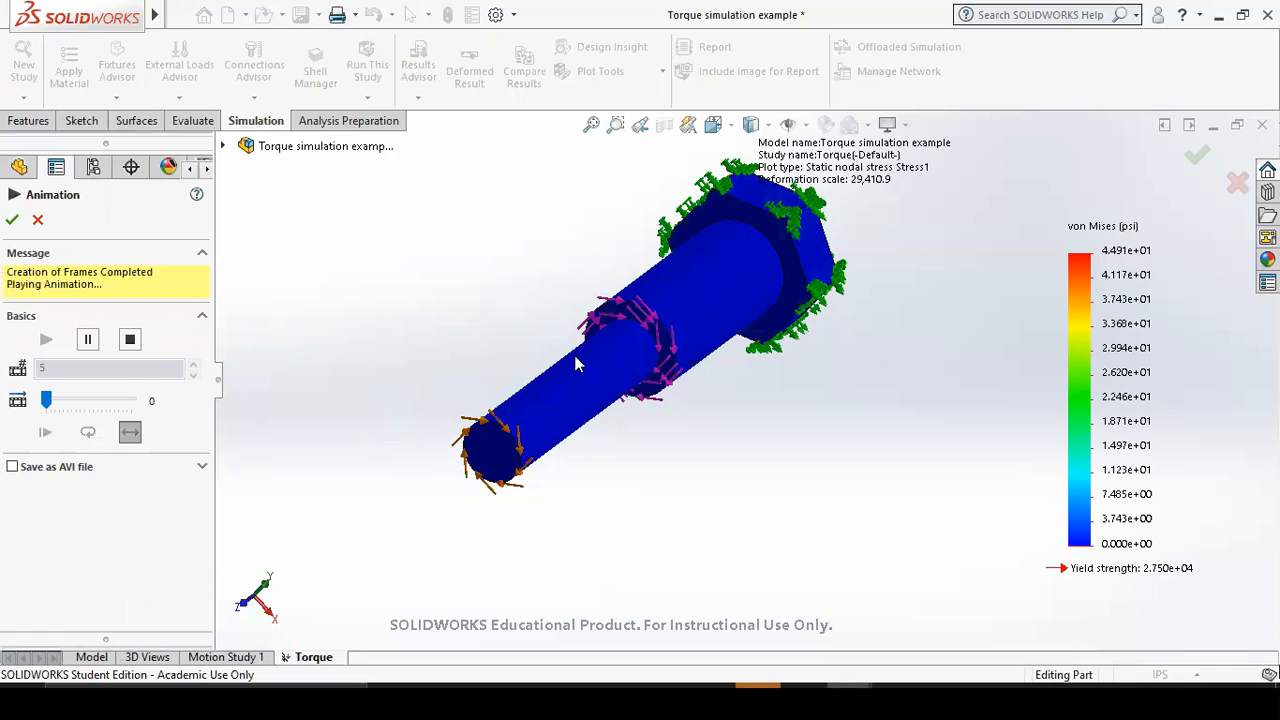
click(13, 220)
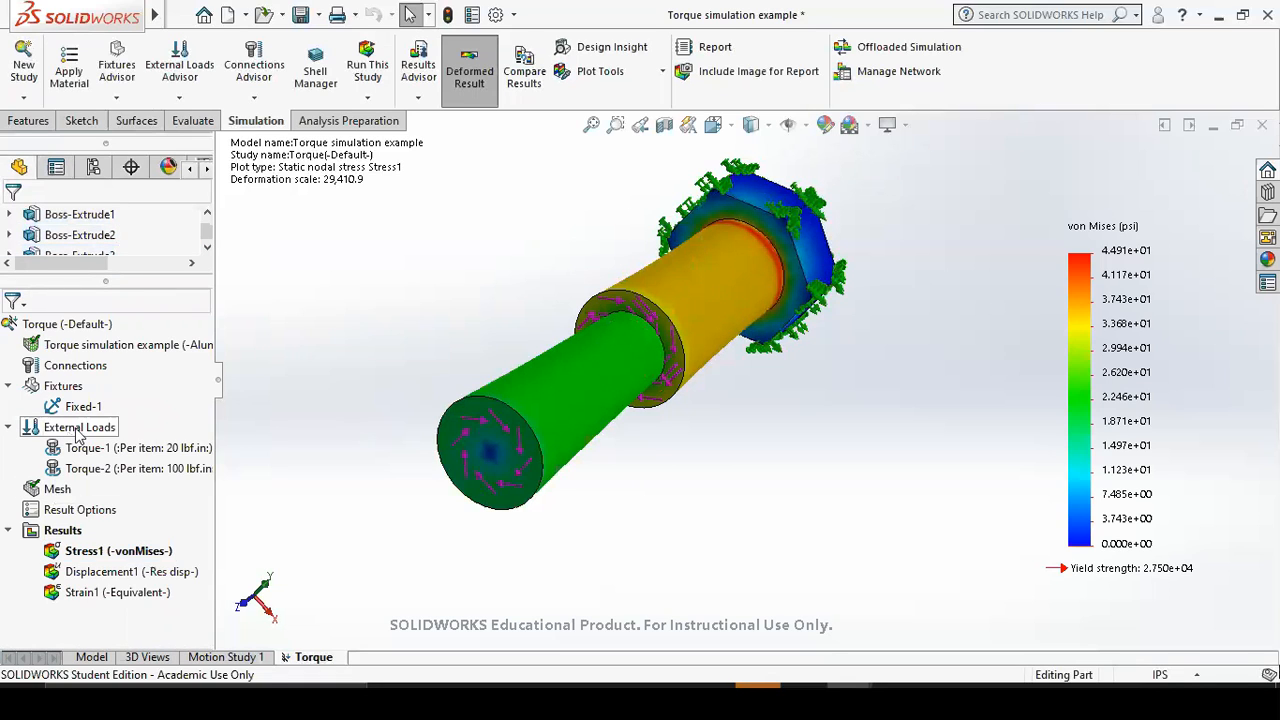
Start a third torque load on the hex head's face toward the shaft, using the thick shaft's cylindrical face as the axis.
right_click(78, 427)
click(121, 307)
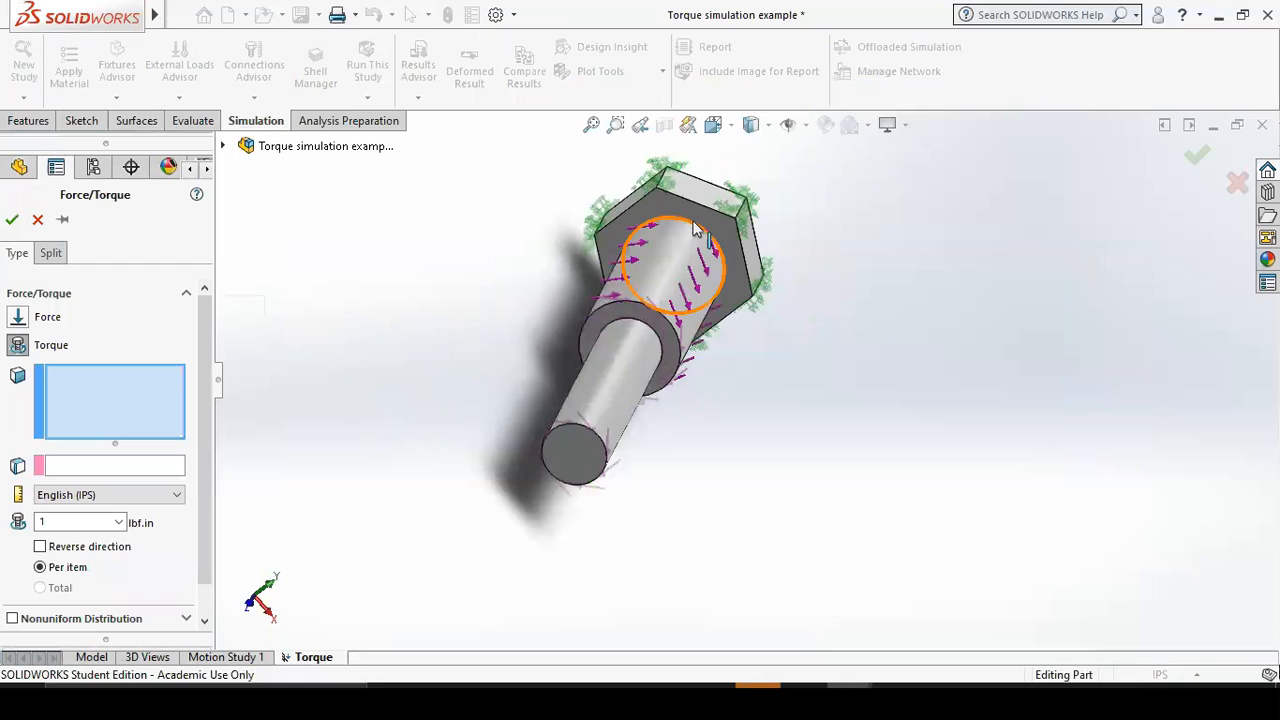
click(633, 223)
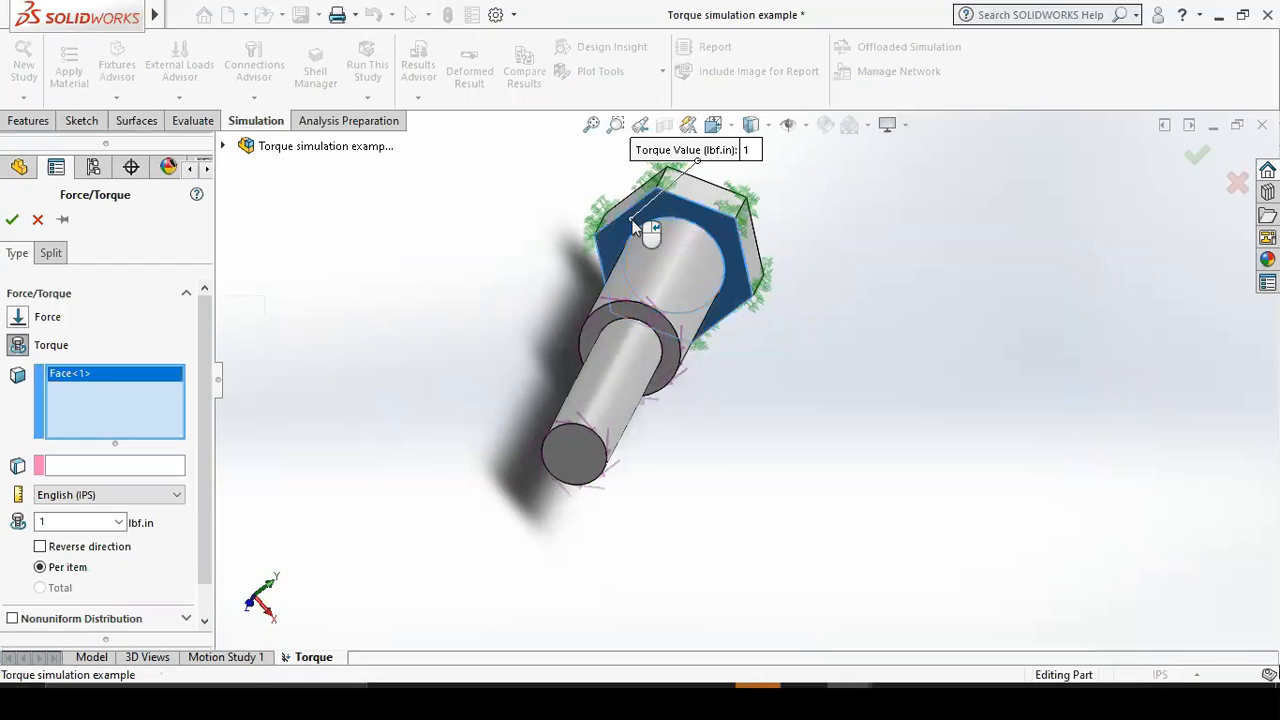
click(81, 467)
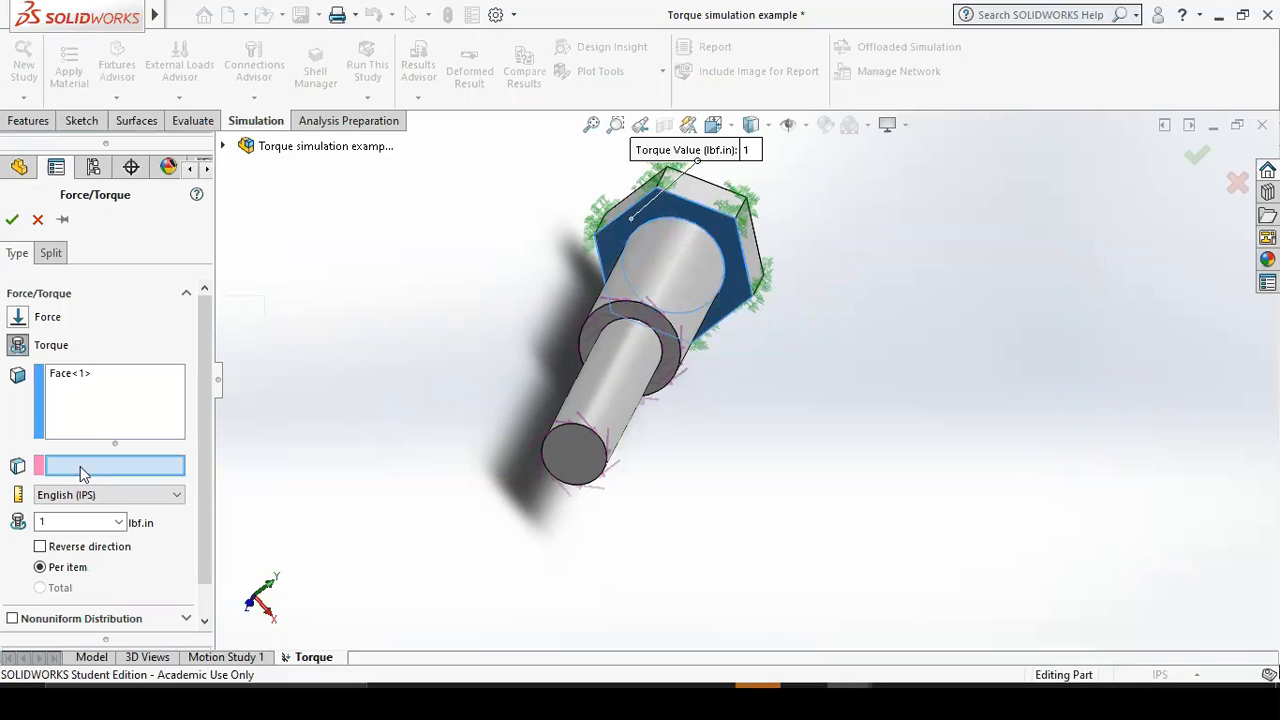
click(665, 268)
middle_drag(507, 313, 557, 310)
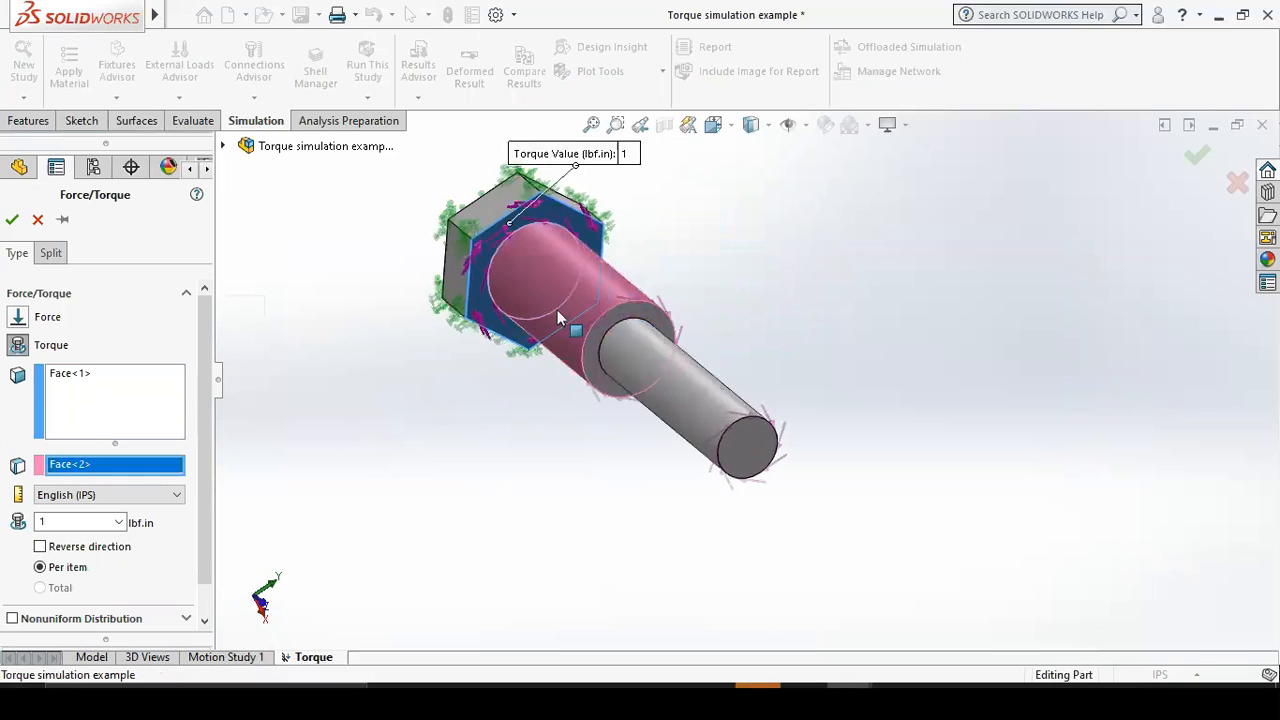
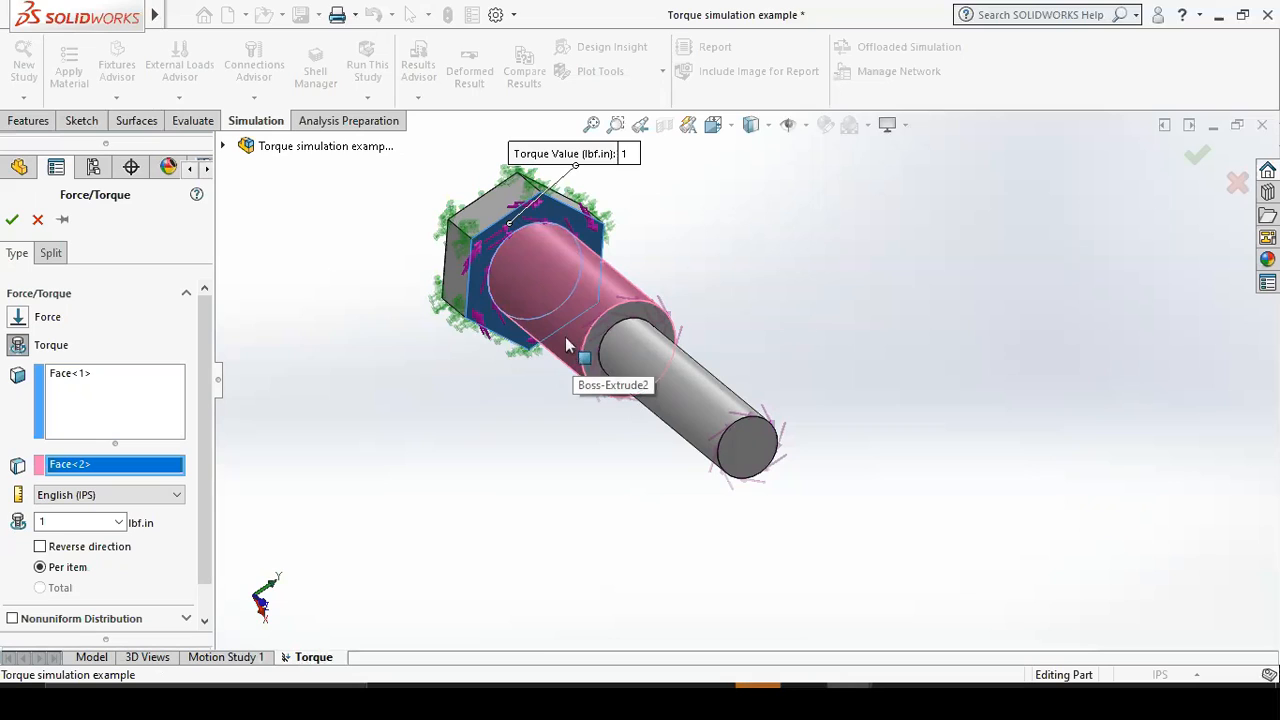
Set the hex head torque to 80 lbf.in per item and finish the load.
double_click(85, 518)
text(80)
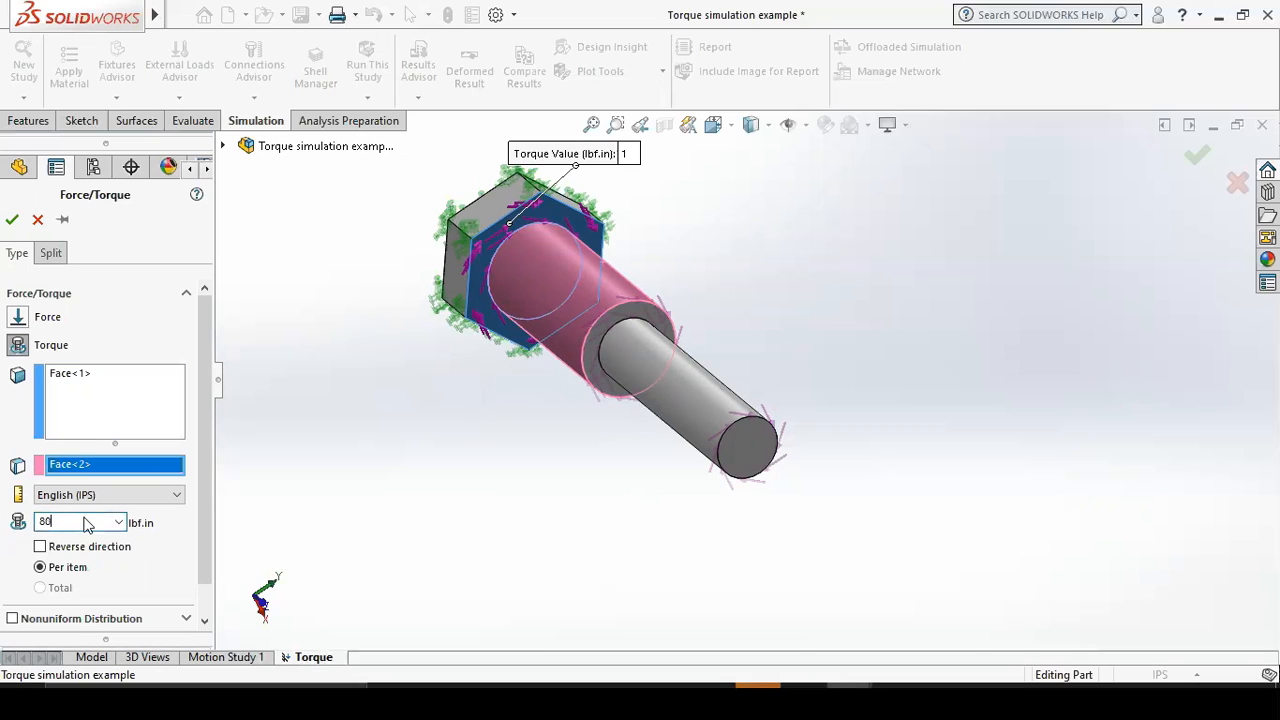
click(13, 220)
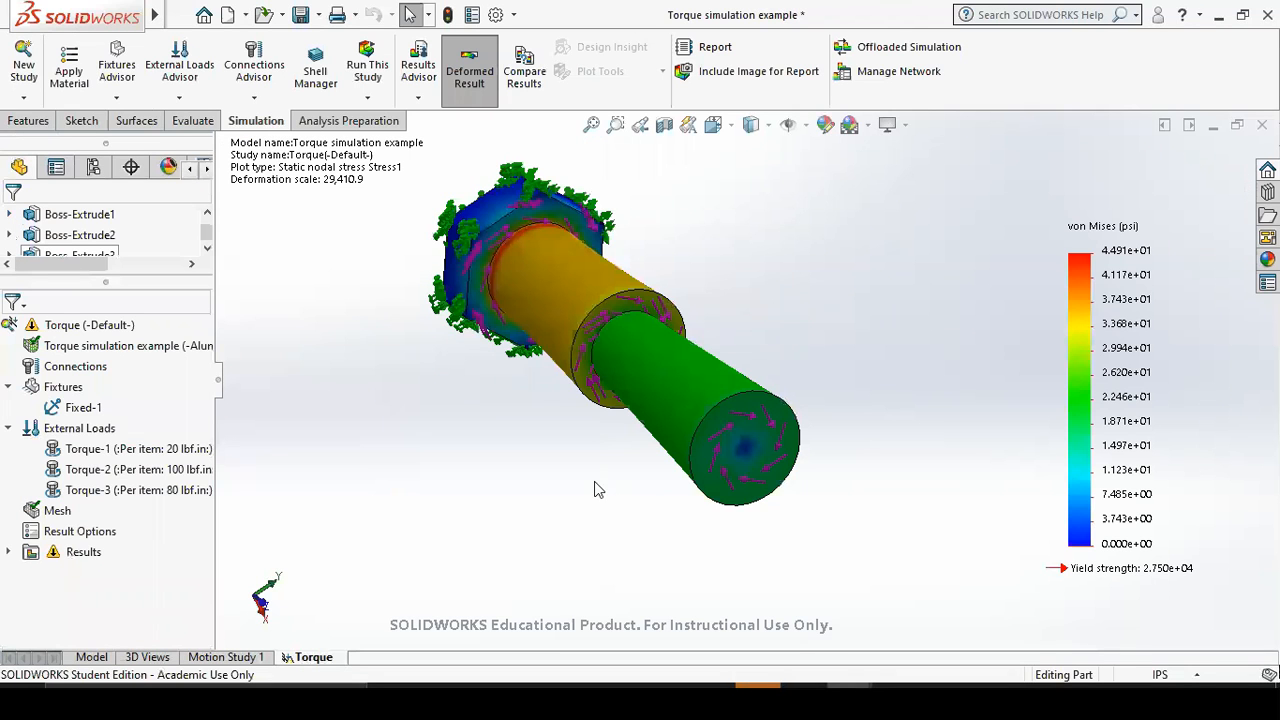
Run the Torque study with all three torque loads and switch the von Mises stress plot to the undeformed shape.
click(367, 66)
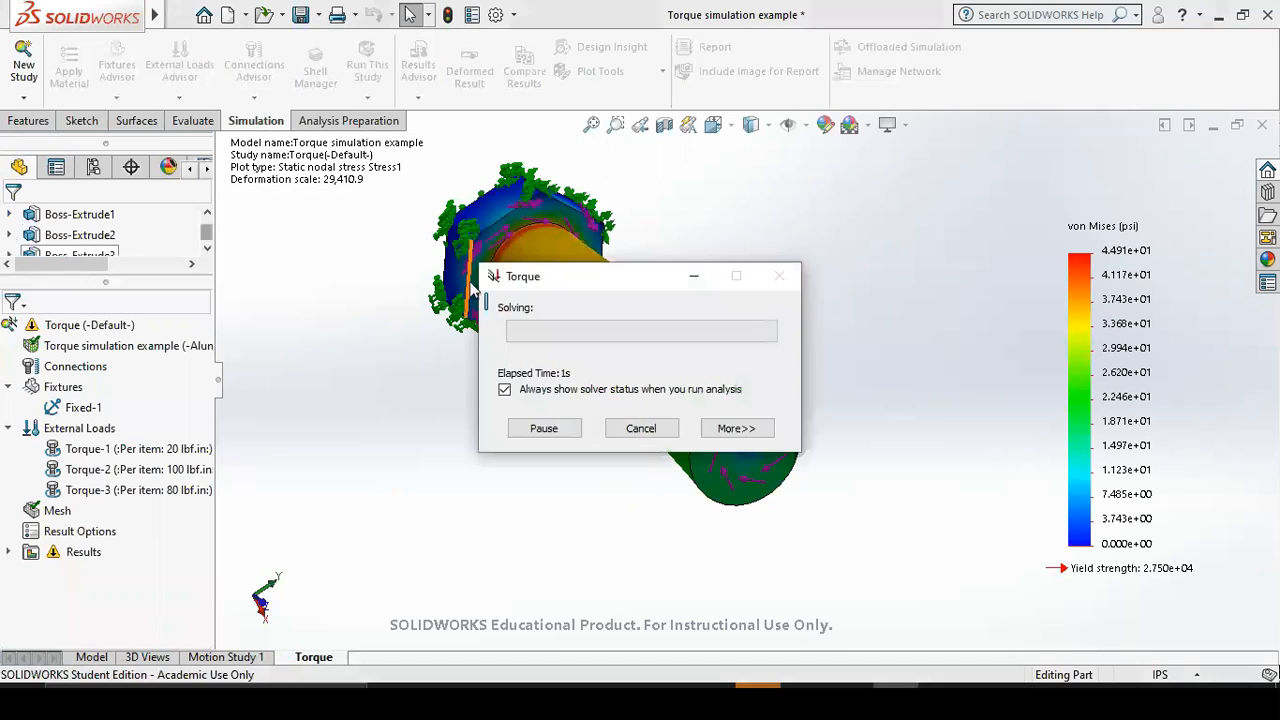
middle_drag(517, 450, 407, 427)
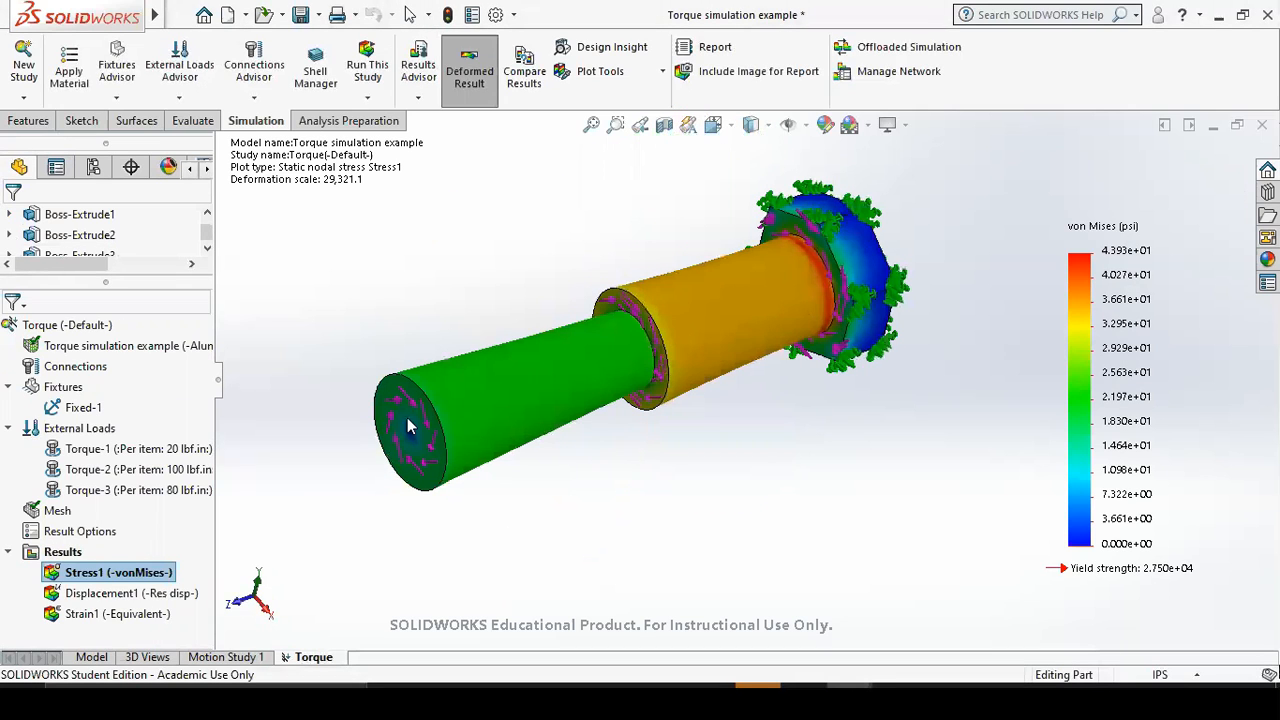
click(469, 70)
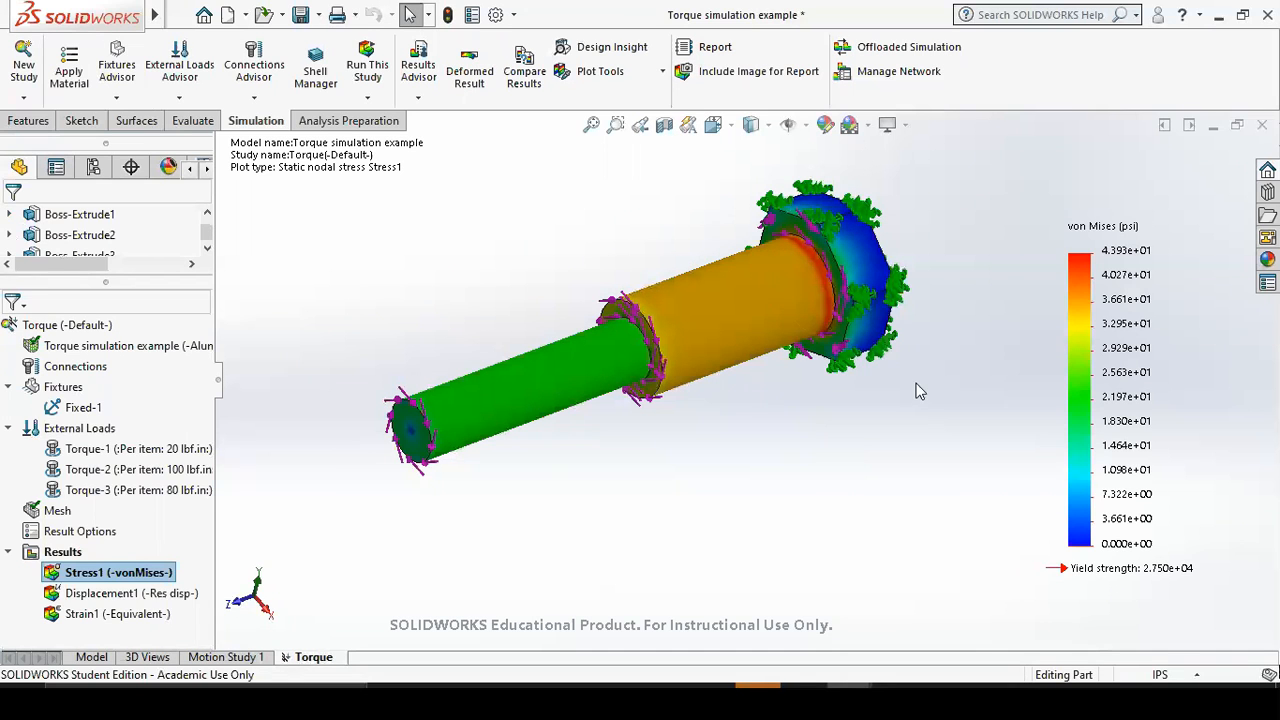
middle_drag(848, 459, 594, 457)
Start a force load normal to the thin shaft's circular end face.
click(80, 428)
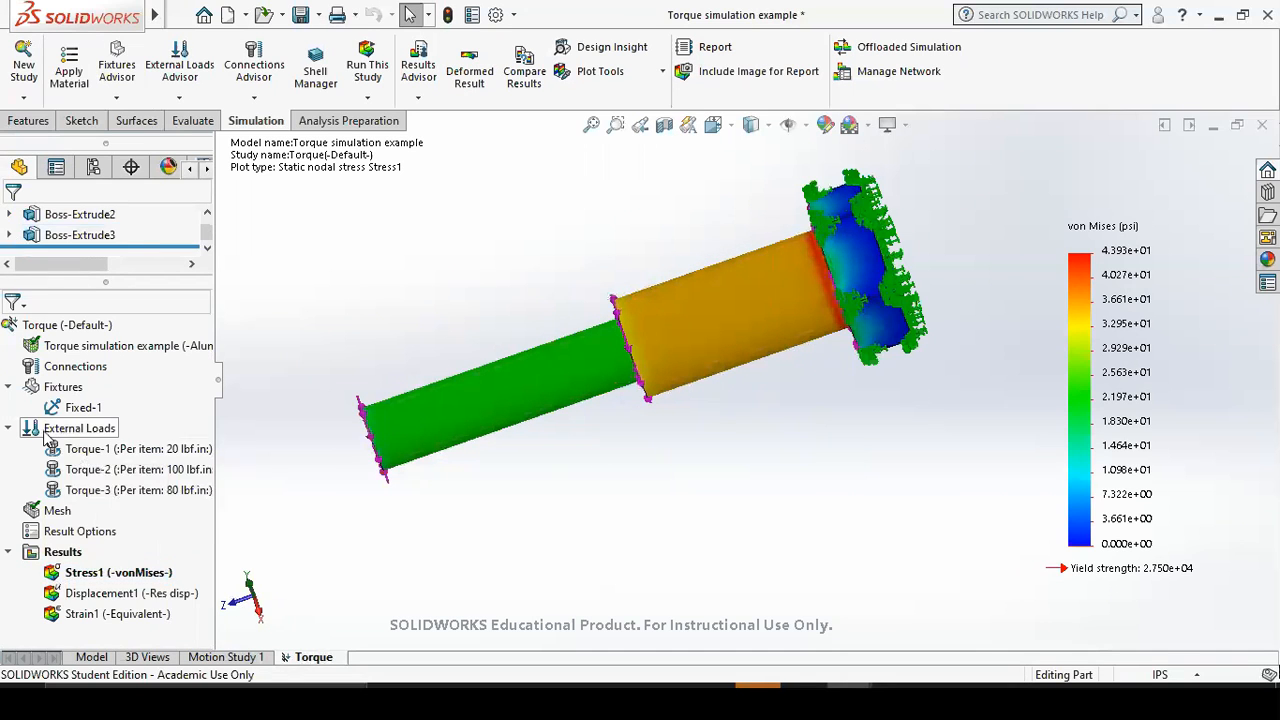
right_click(80, 428)
click(330, 478)
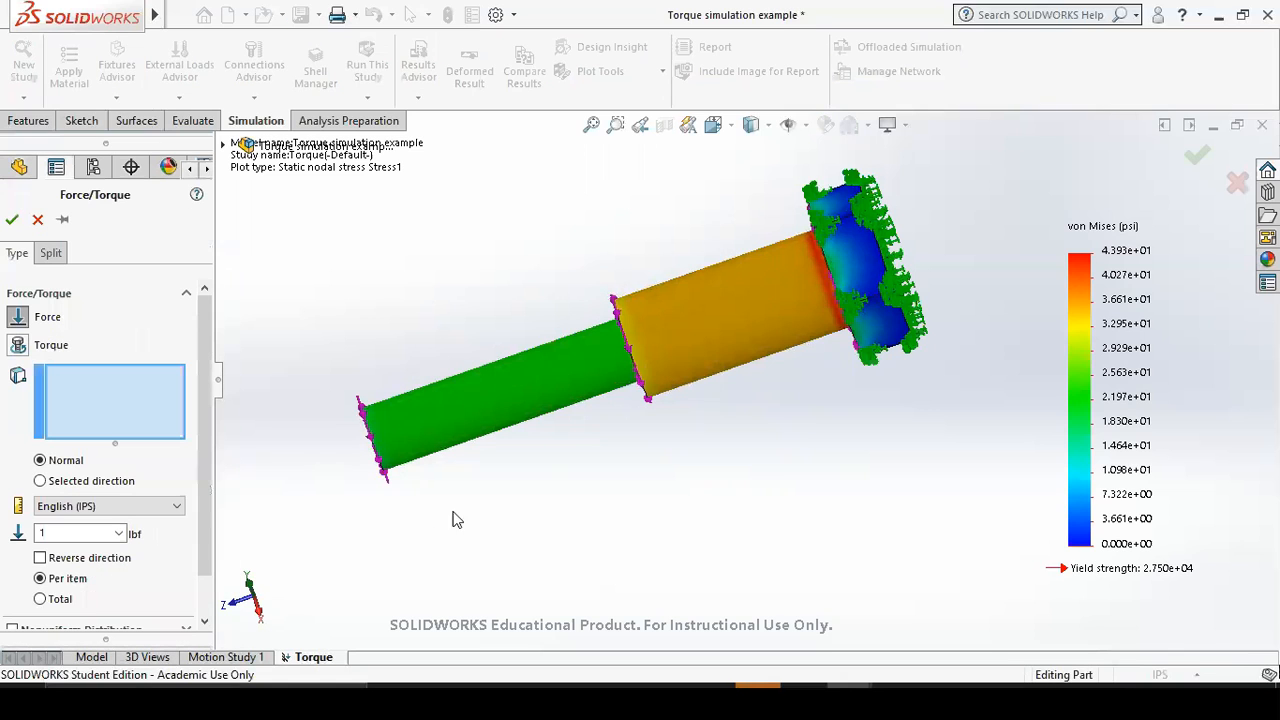
middle_drag(610, 400, 596, 374)
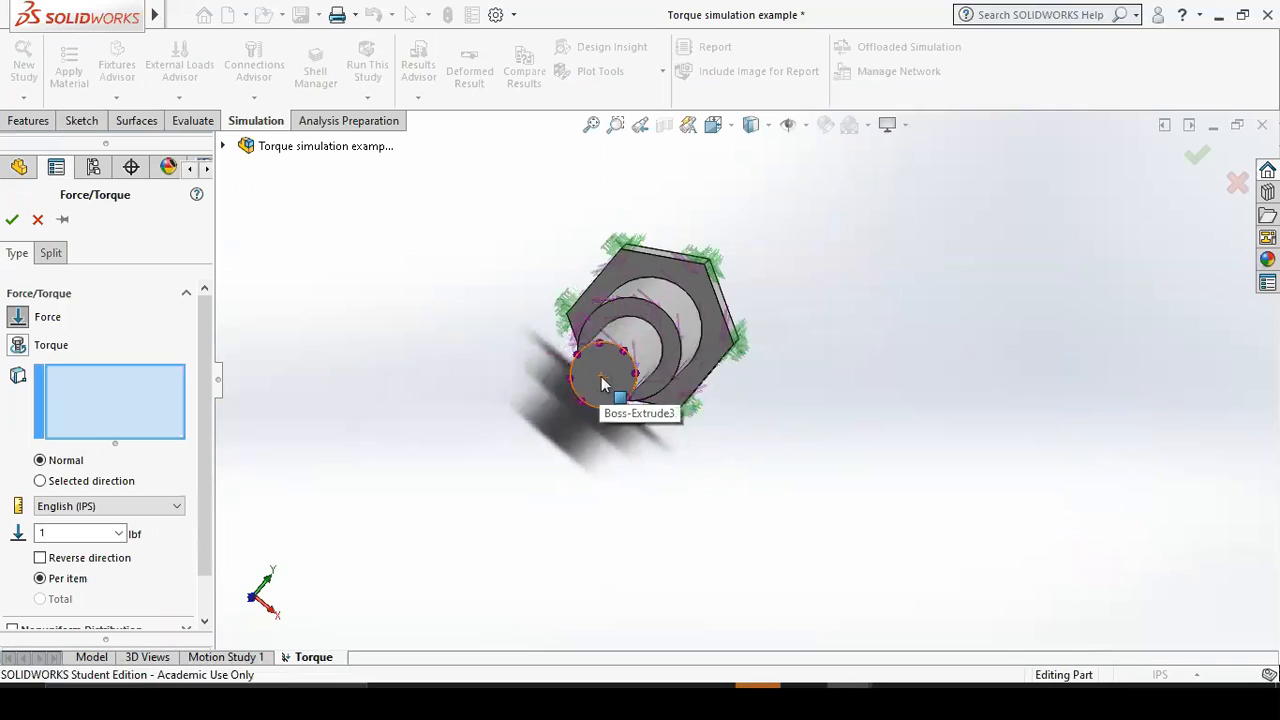
click(596, 374)
middle_drag(694, 477, 600, 500)
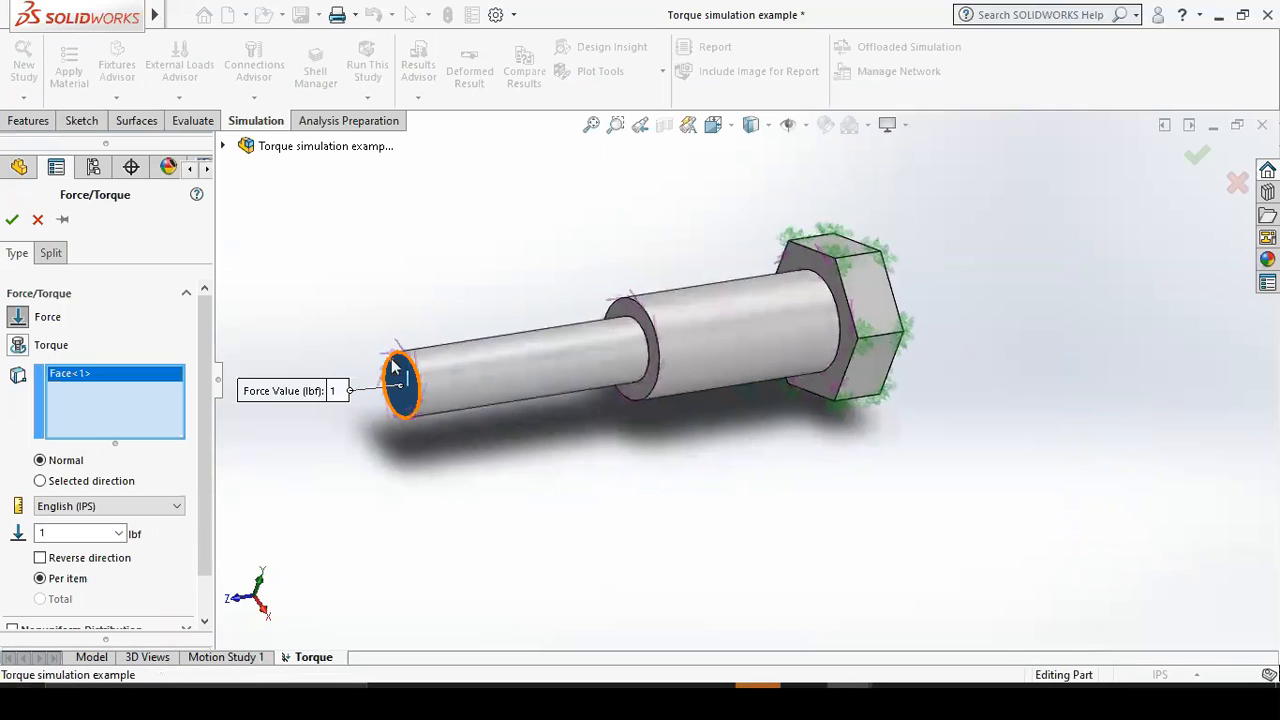
Change the force symbols to red and set their size to 200.
scroll(204, 532, down, 2)
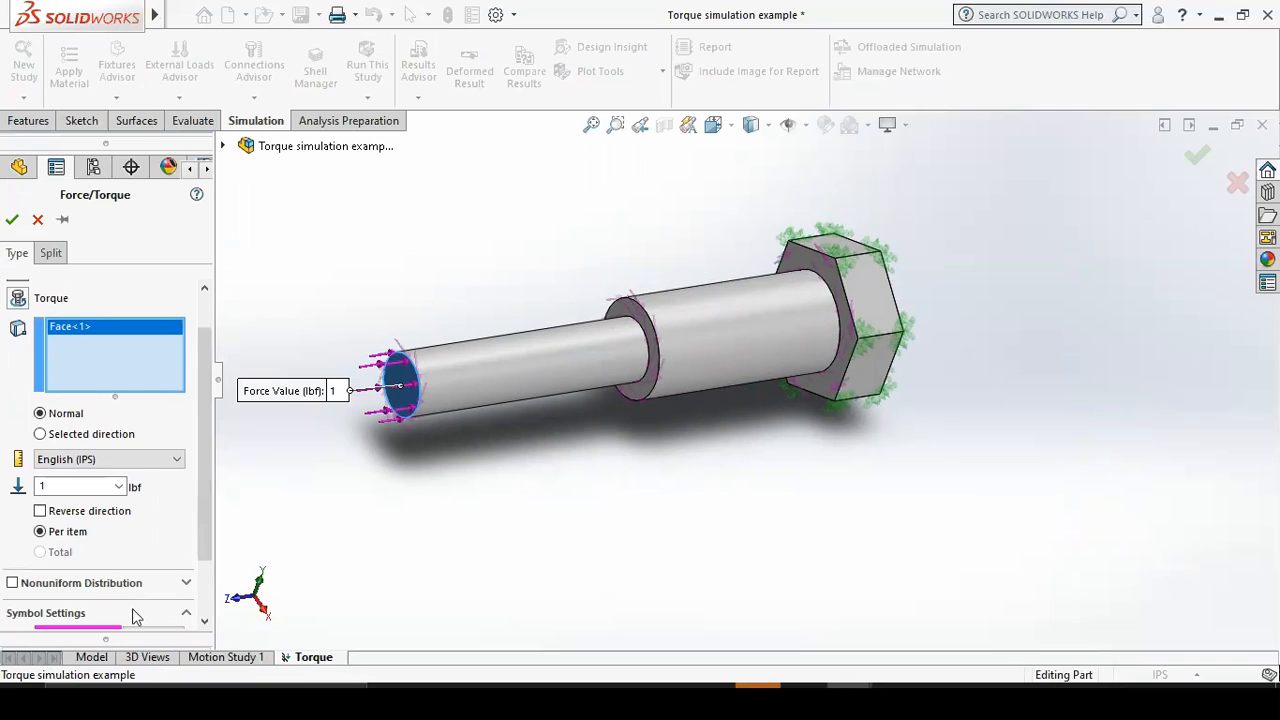
click(135, 613)
click(140, 561)
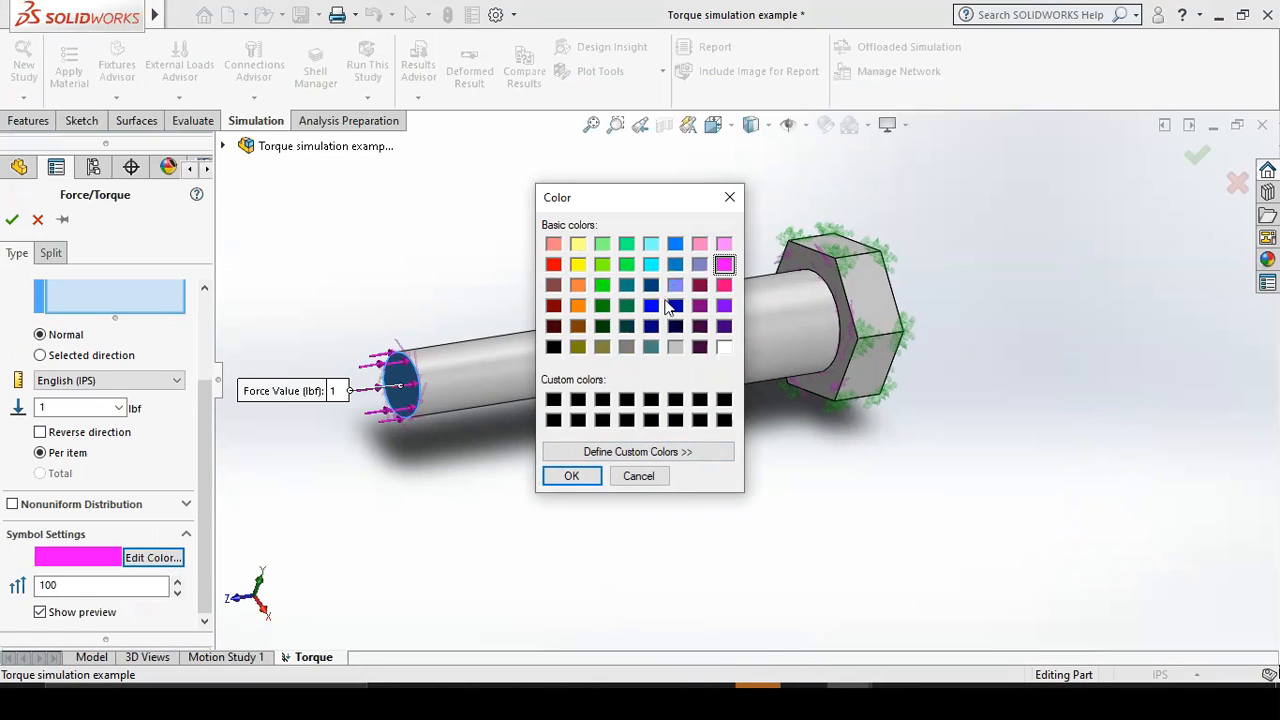
click(553, 265)
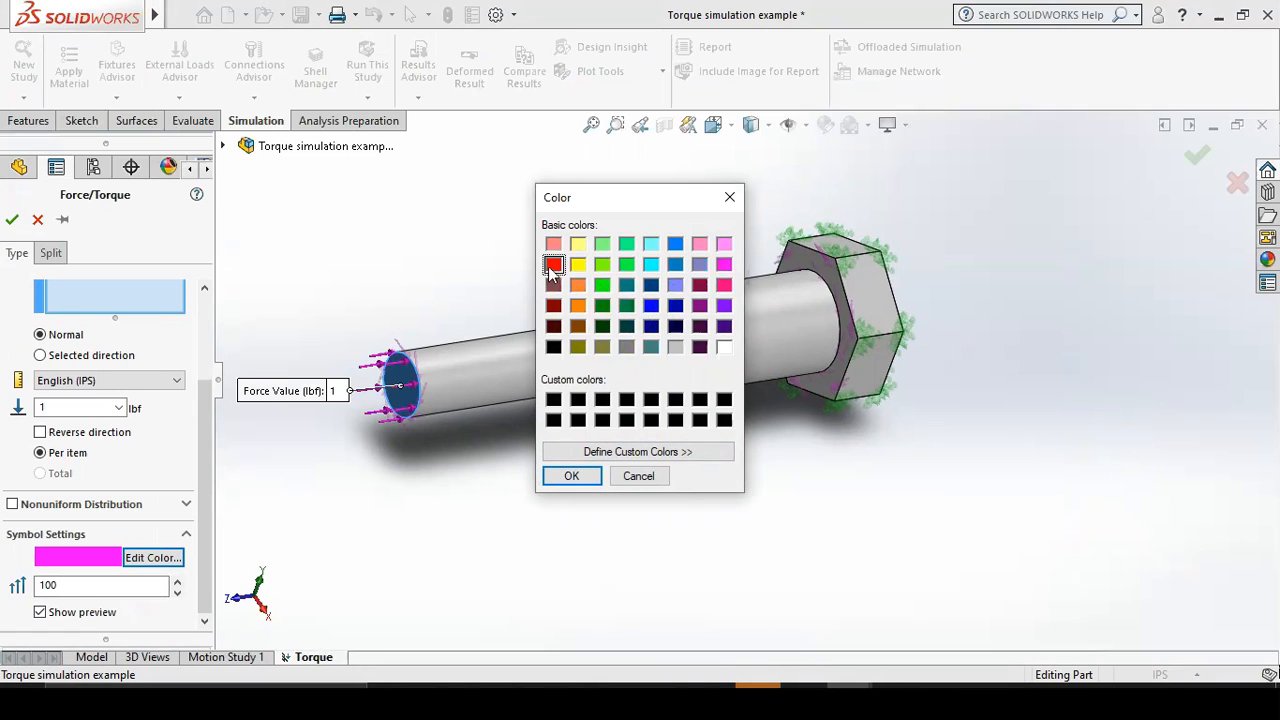
click(571, 476)
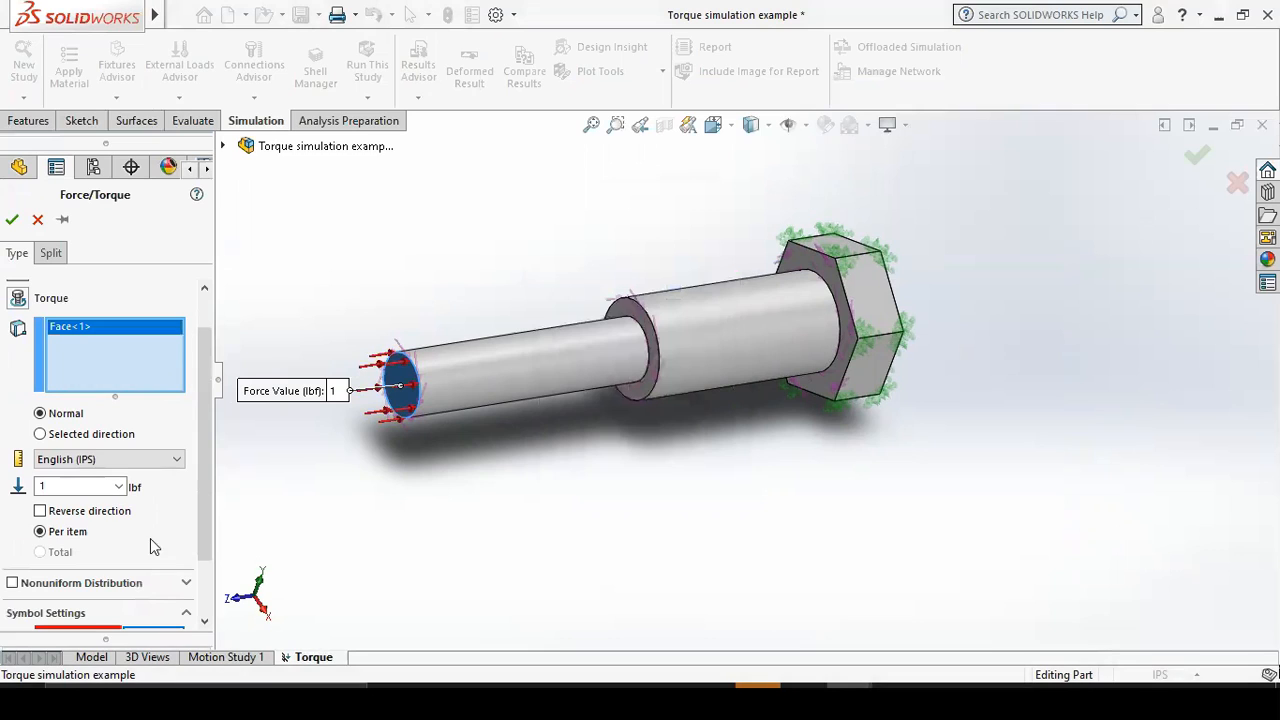
scroll(168, 584, down, 2)
click(157, 584)
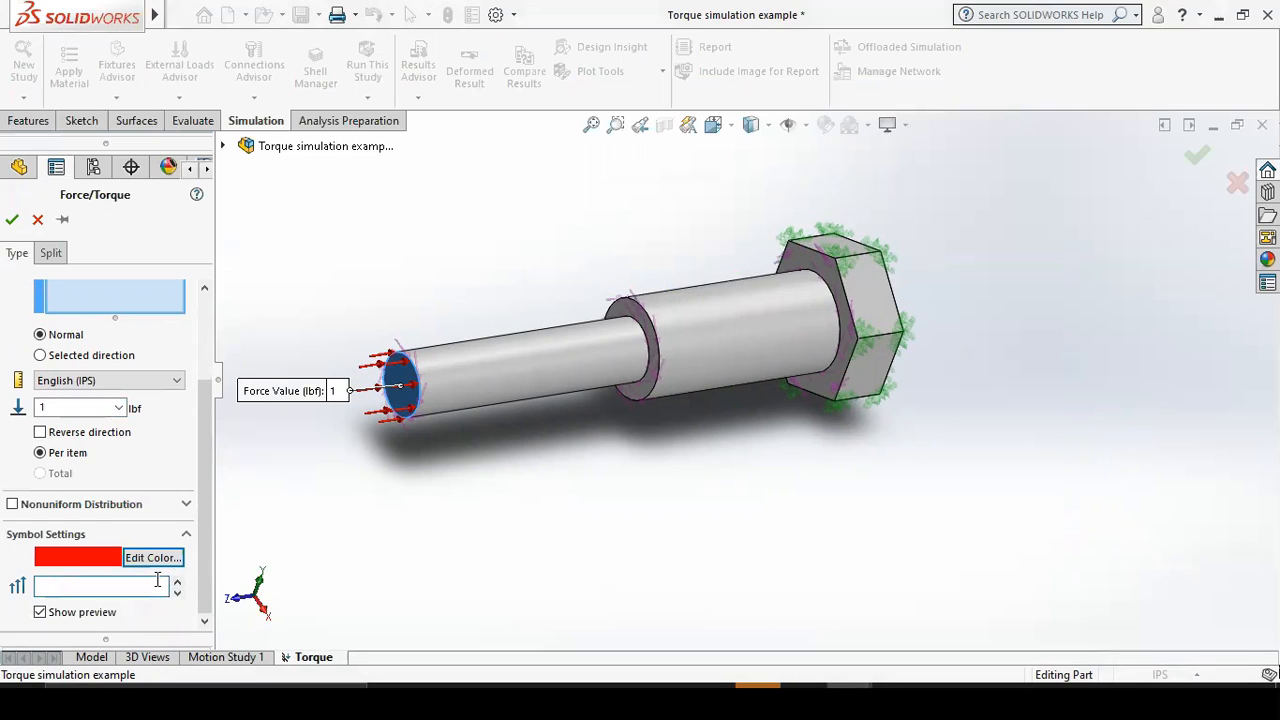
text(200)
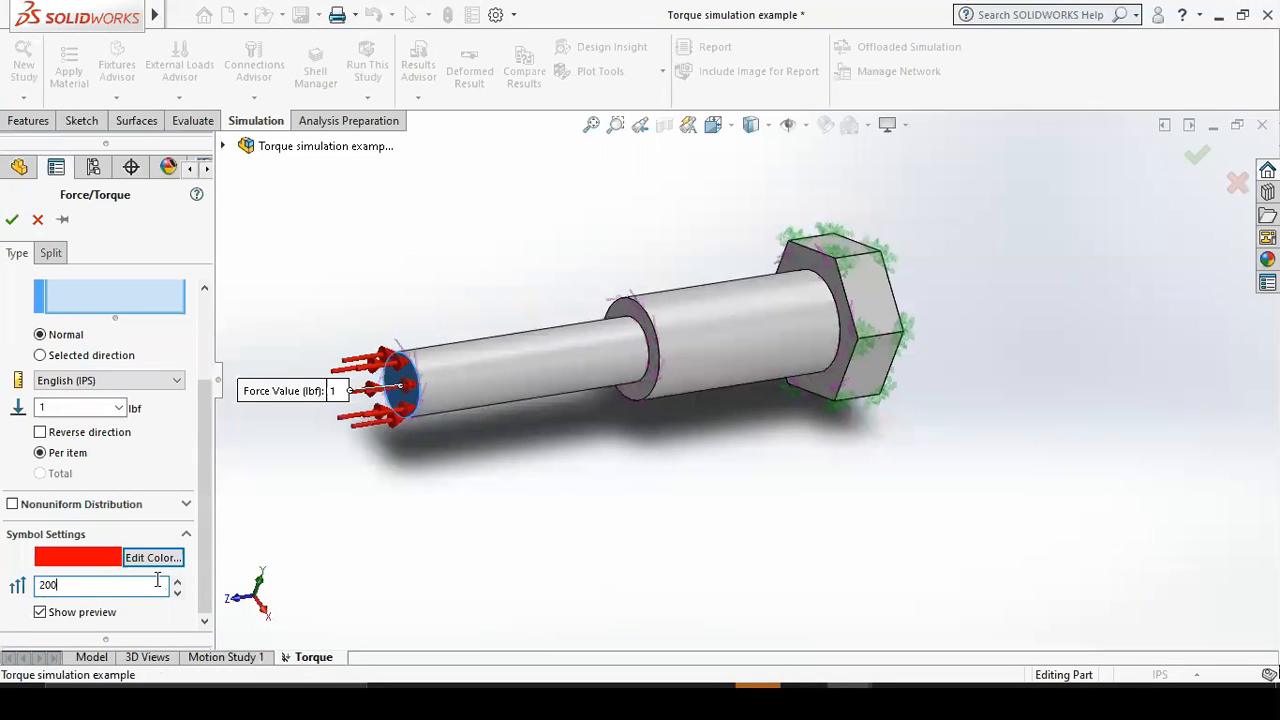
Set the end-face force to 300 lbf per item and finish the load.
double_click(104, 407)
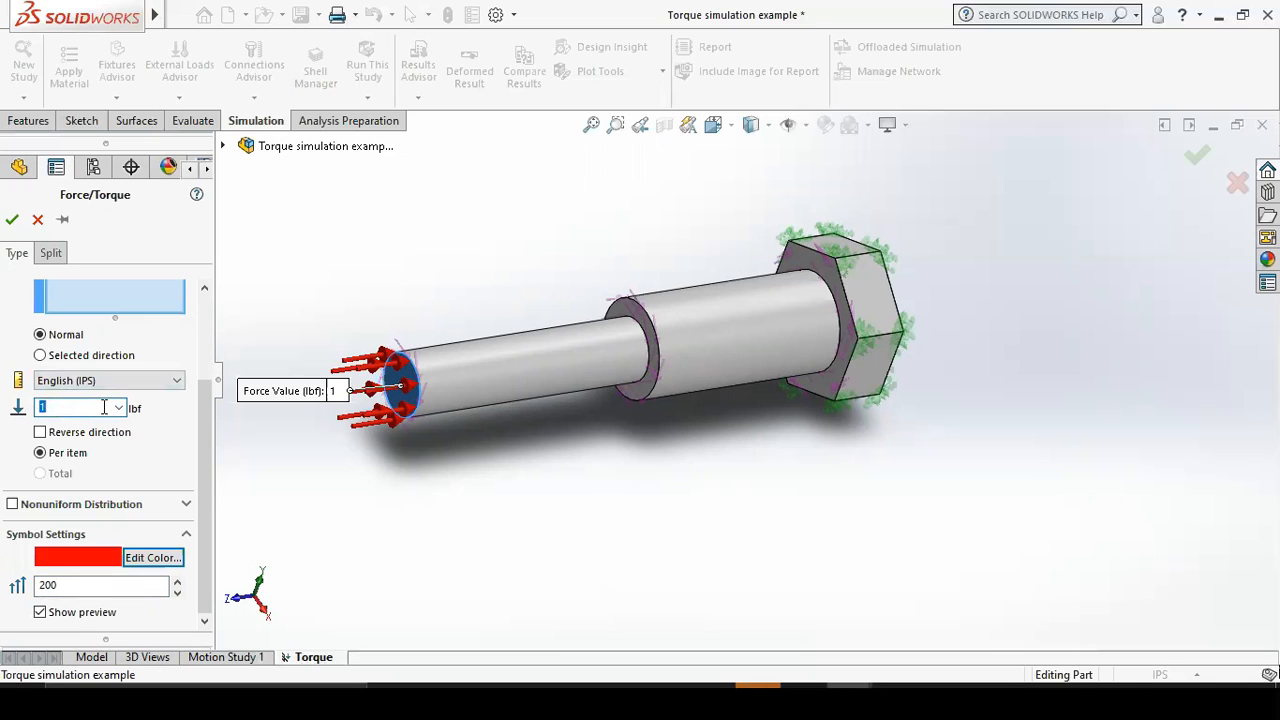
text(3)
click(13, 221)
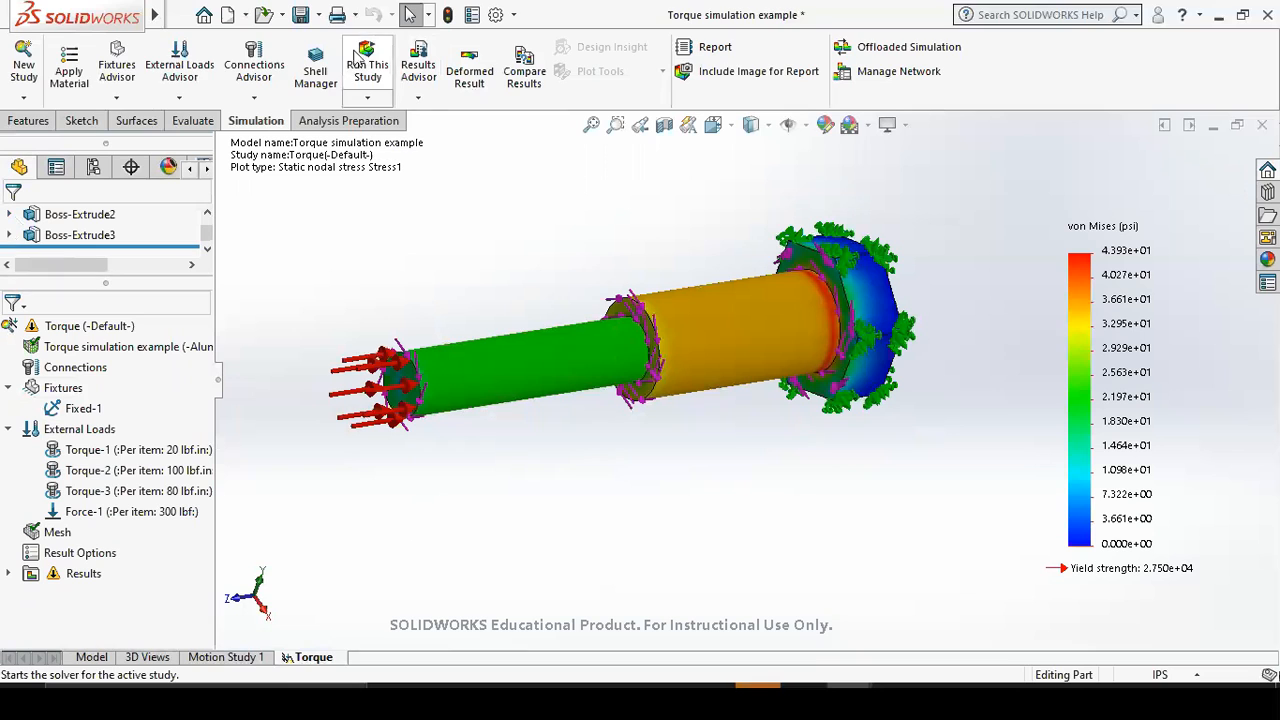
Run the Torque study with the added end force and examine the von Mises stress plot from several angles.
click(360, 62)
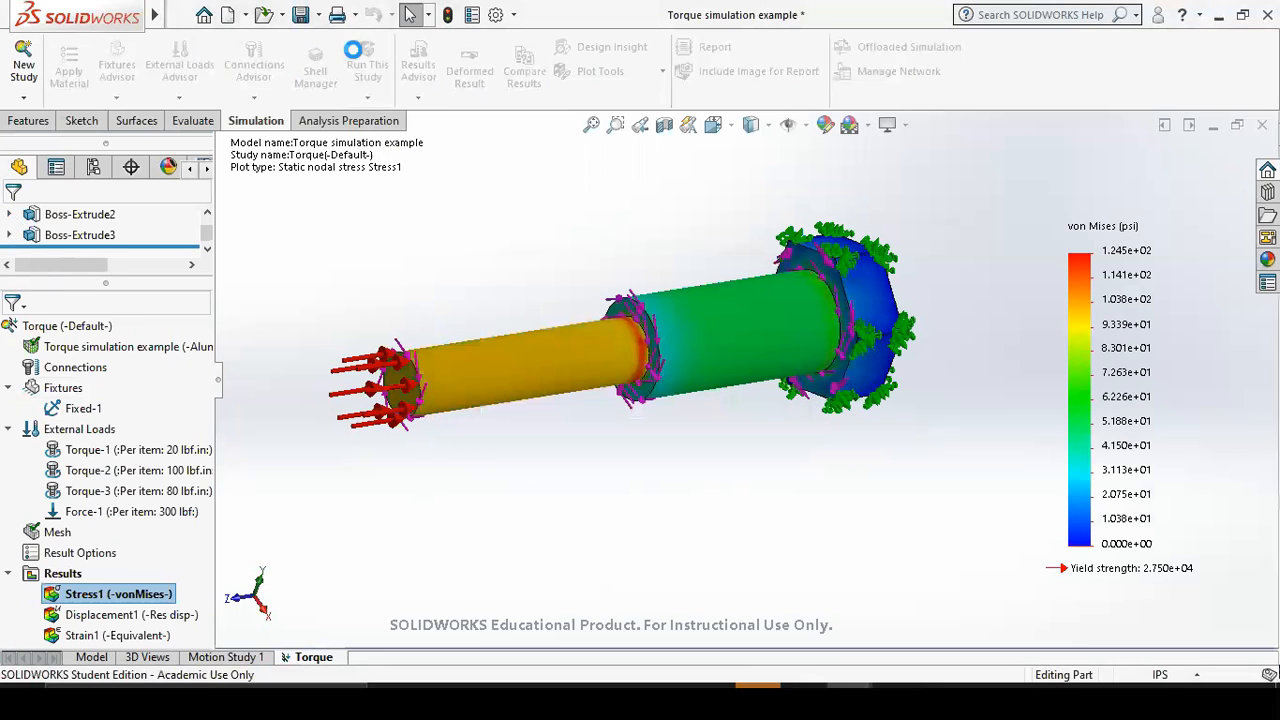
middle_drag(430, 463, 786, 503)
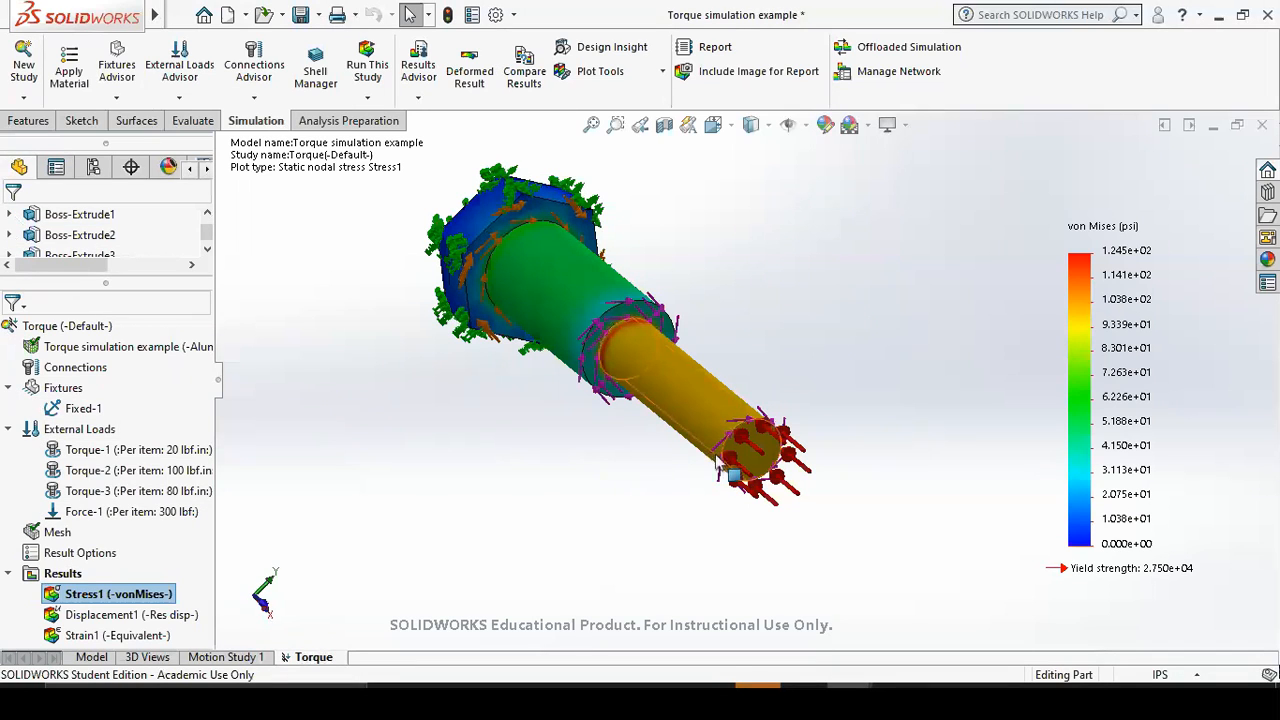
middle_drag(752, 458, 640, 462)
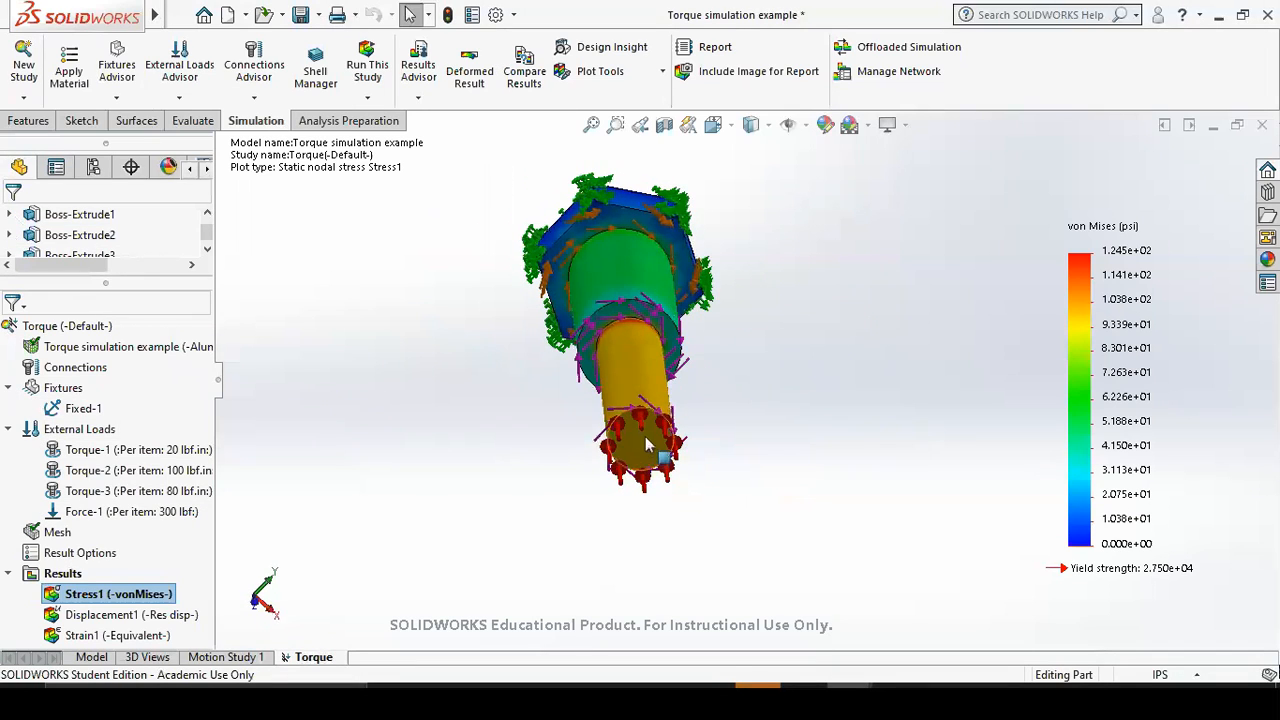
middle_drag(575, 238, 662, 330)
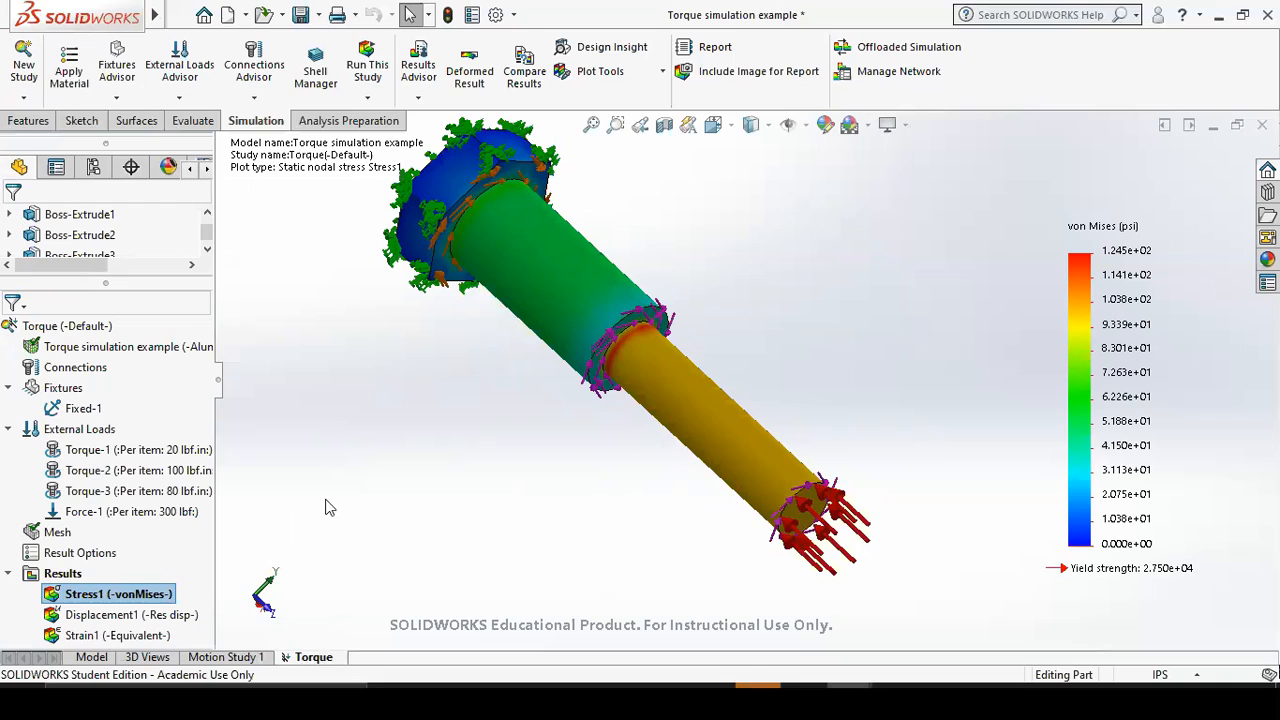
Open the Bolt simulation assembly from the Simulation Examples folder.
click(284, 16)
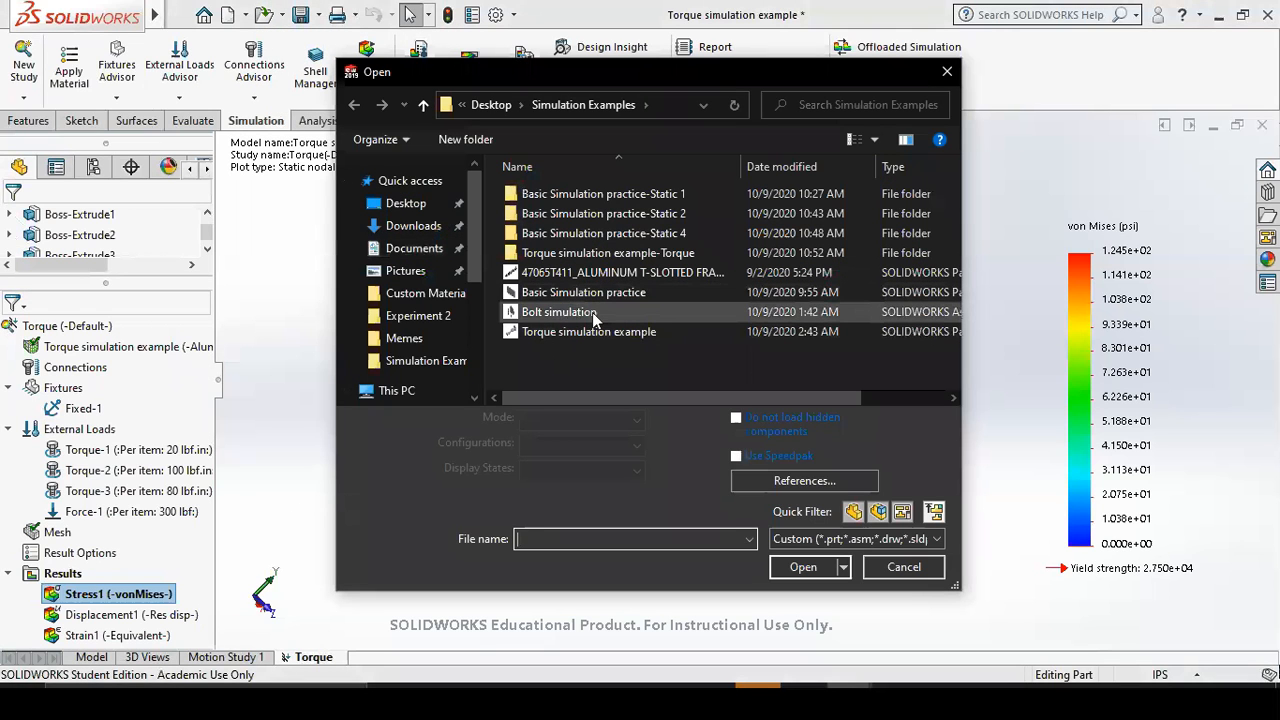
click(592, 312)
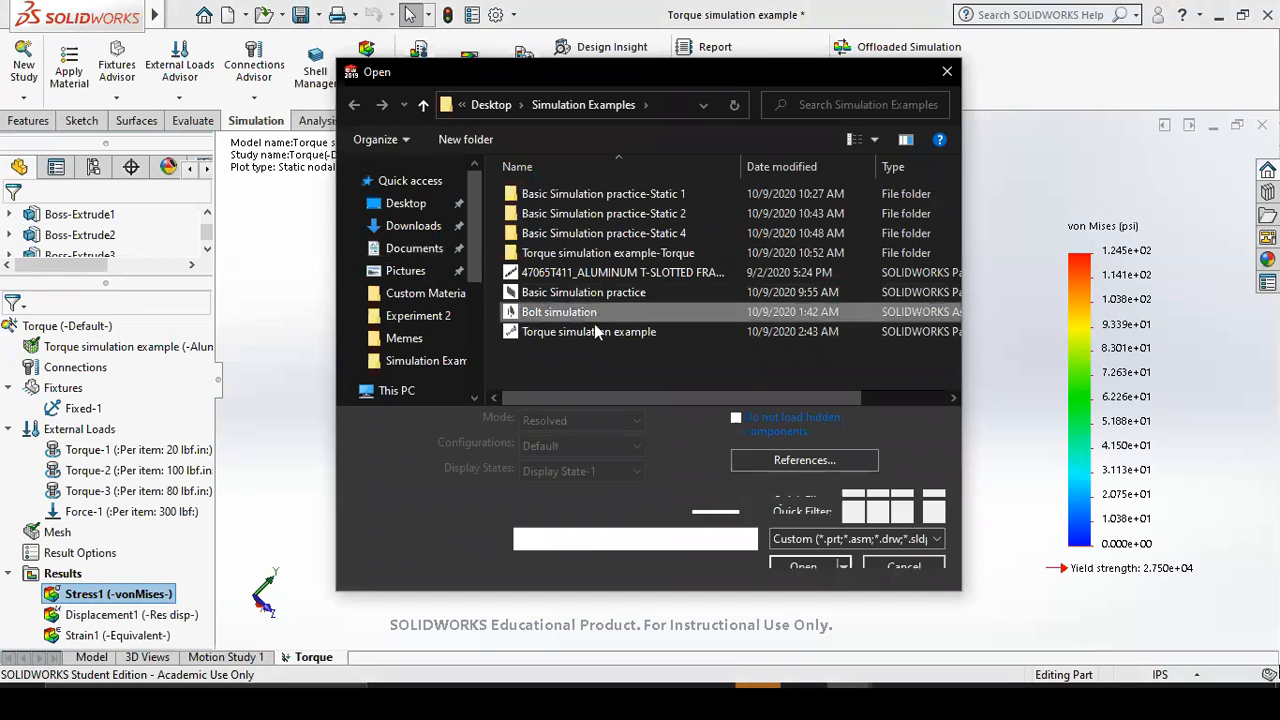
click(790, 567)
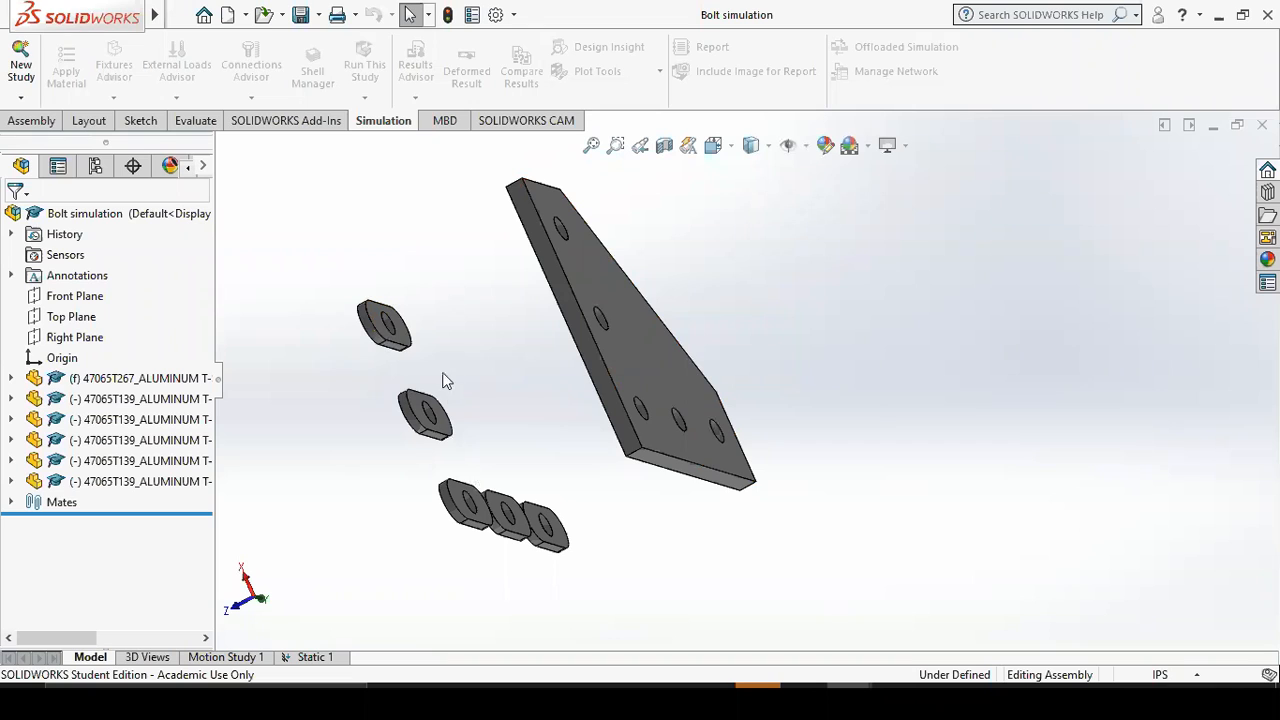
Create a new static simulation study for the Bolt simulation assembly.
click(19, 99)
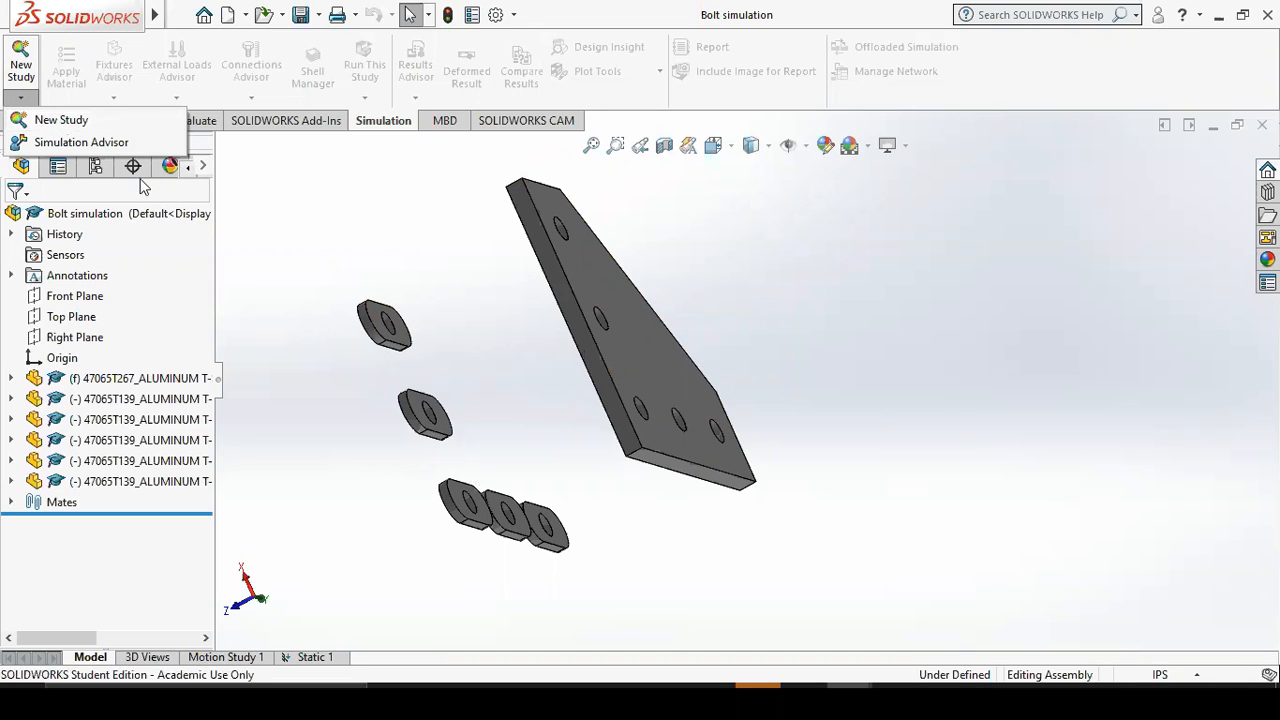
click(62, 120)
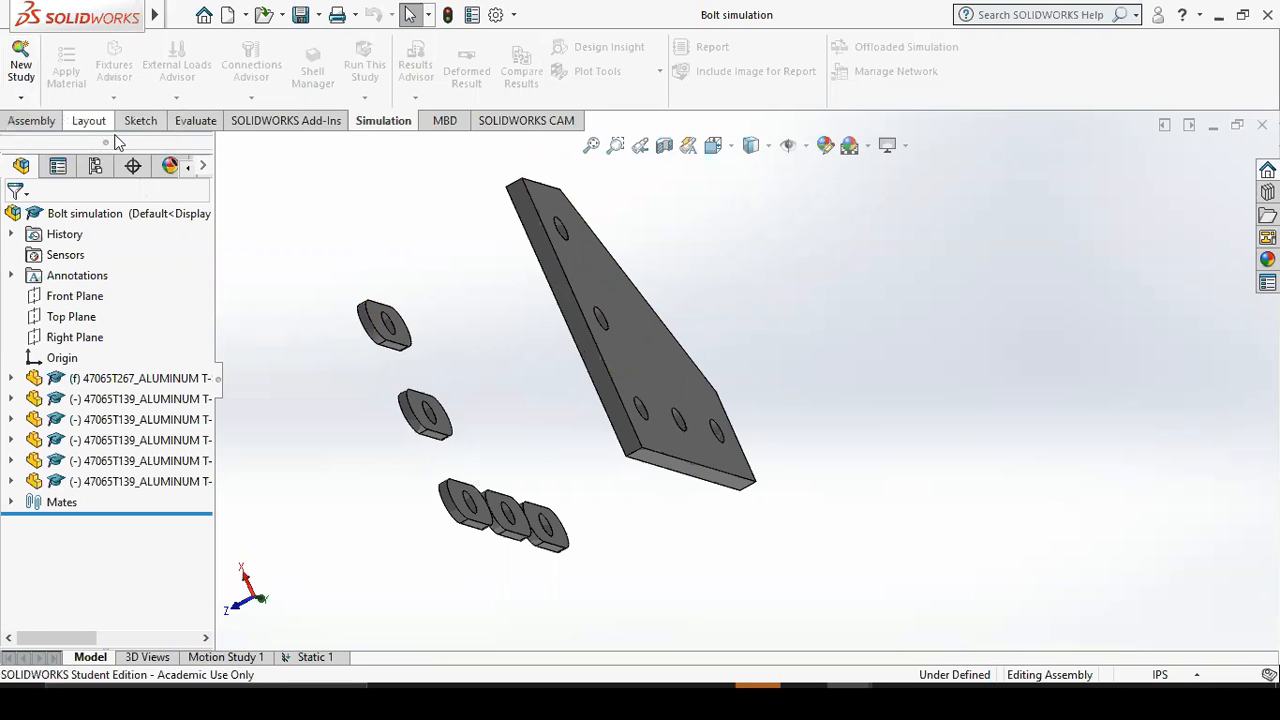
click(15, 222)
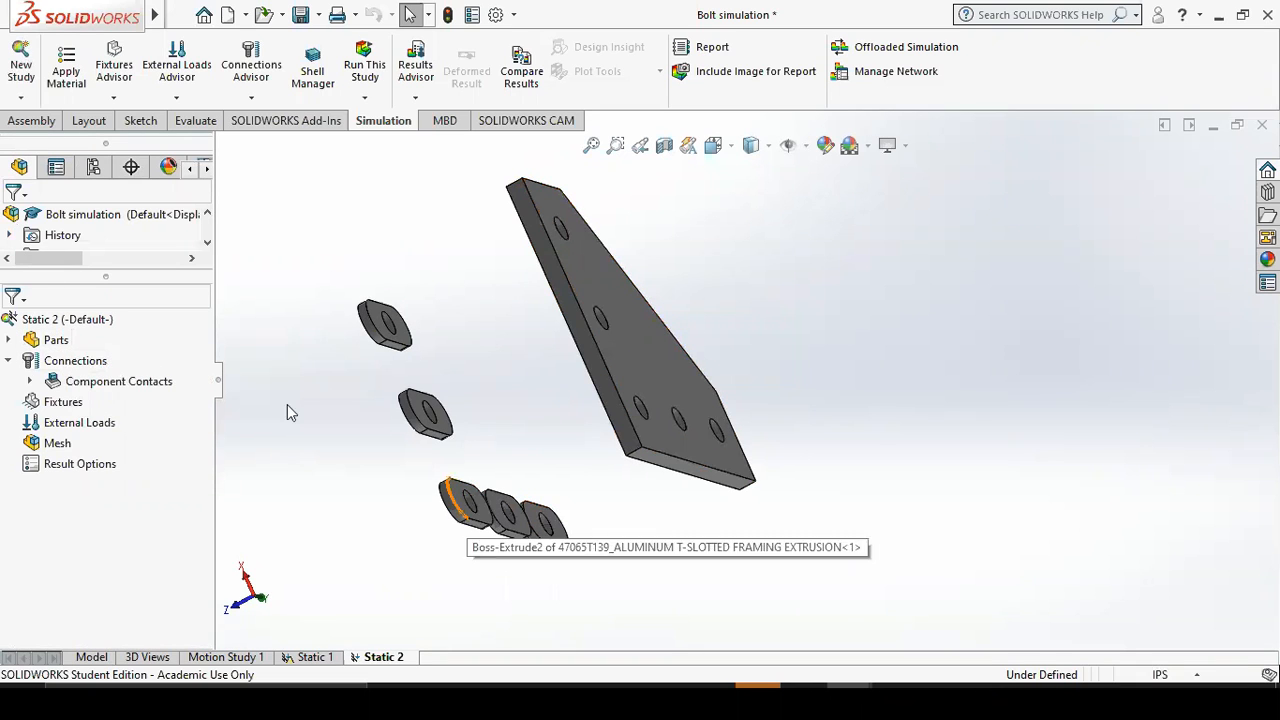
Apply the Aluminum 6105-T5 material from the T-Slot Aluminum category to all parts of the study.
click(8, 340)
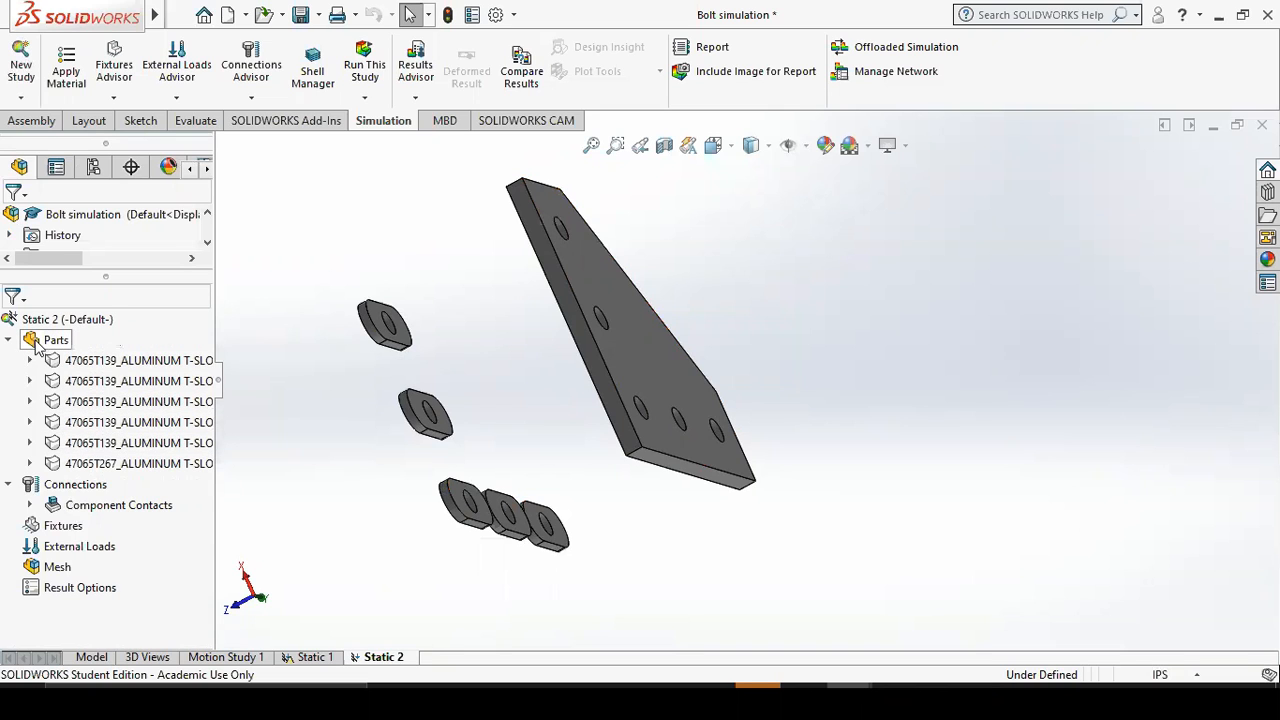
right_click(36, 346)
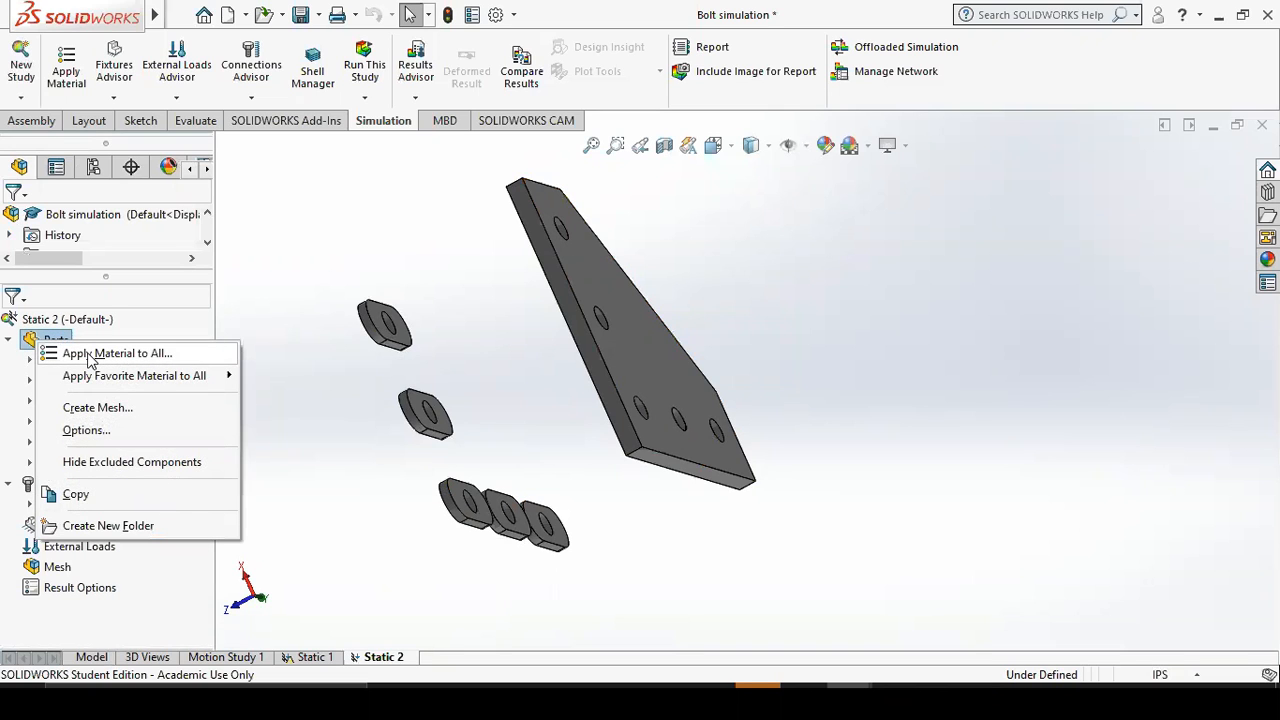
click(91, 356)
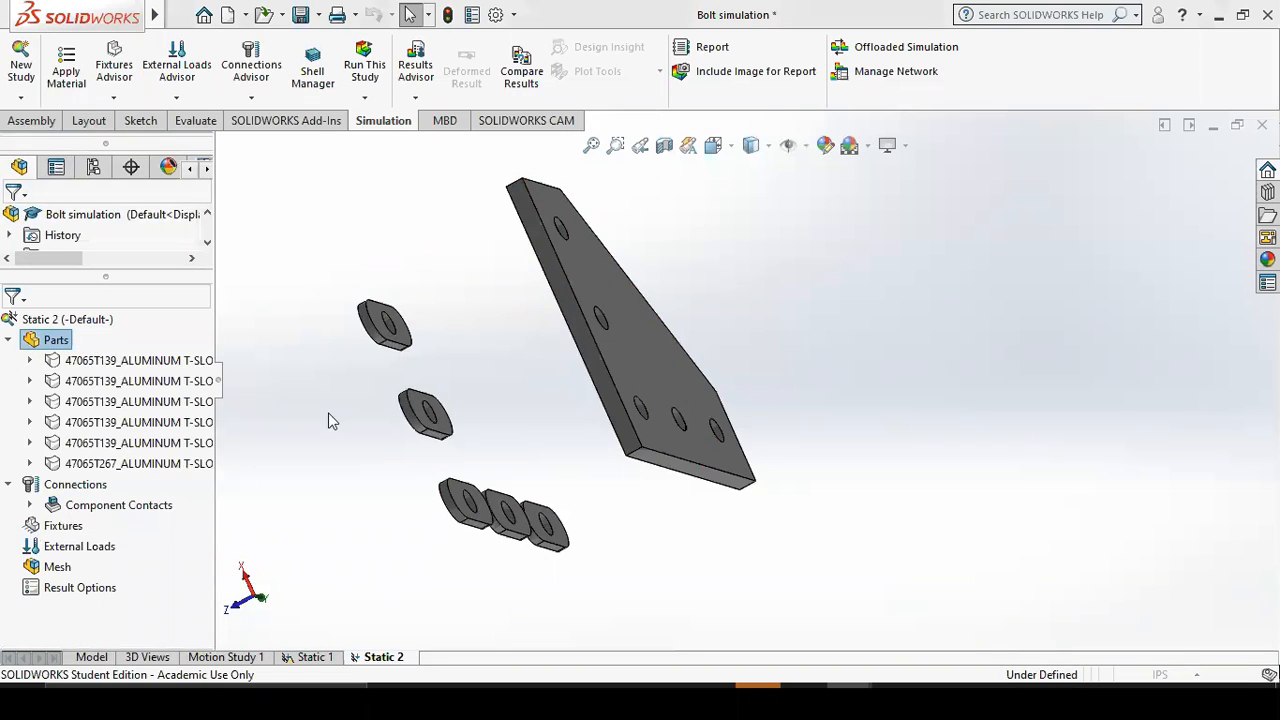
scroll(174, 450, down, 10)
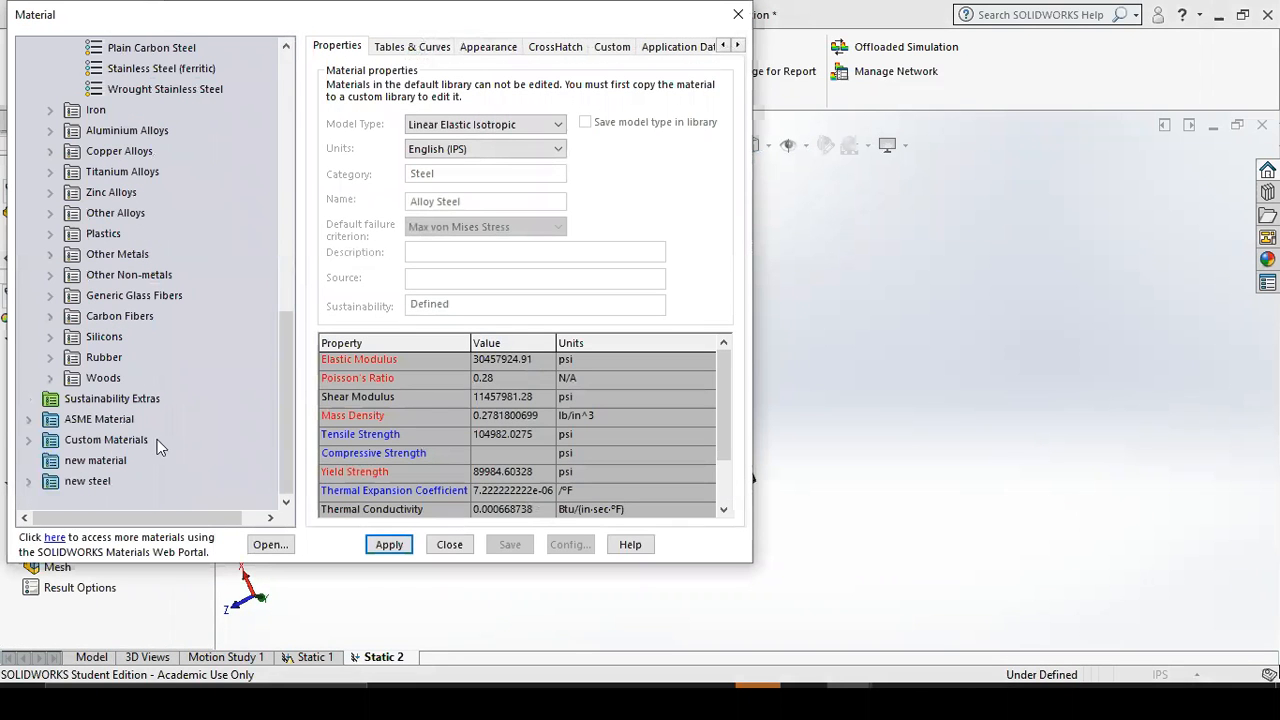
click(28, 419)
click(50, 440)
click(128, 460)
click(389, 544)
click(449, 544)
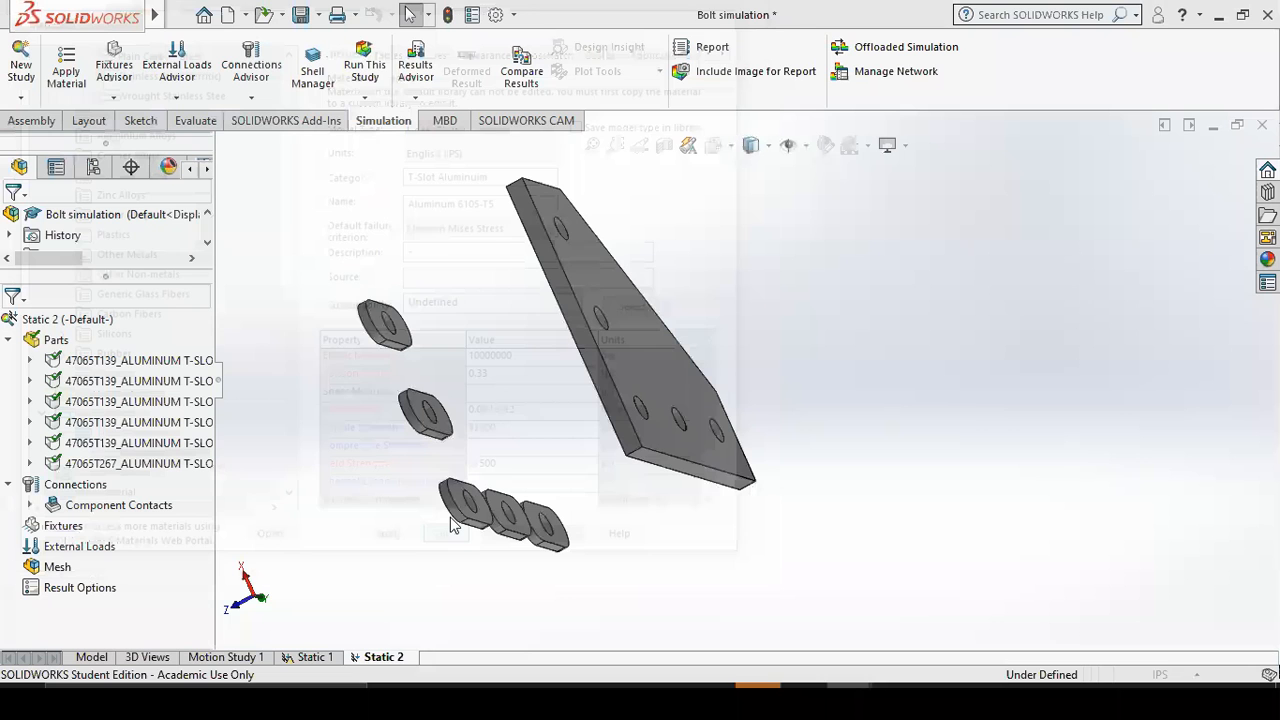
Start a counterbore-with-nut bolt connector and pick the hole edge of the first small slotted nut as its nut edge.
click(9, 485)
click(9, 485)
right_click(52, 490)
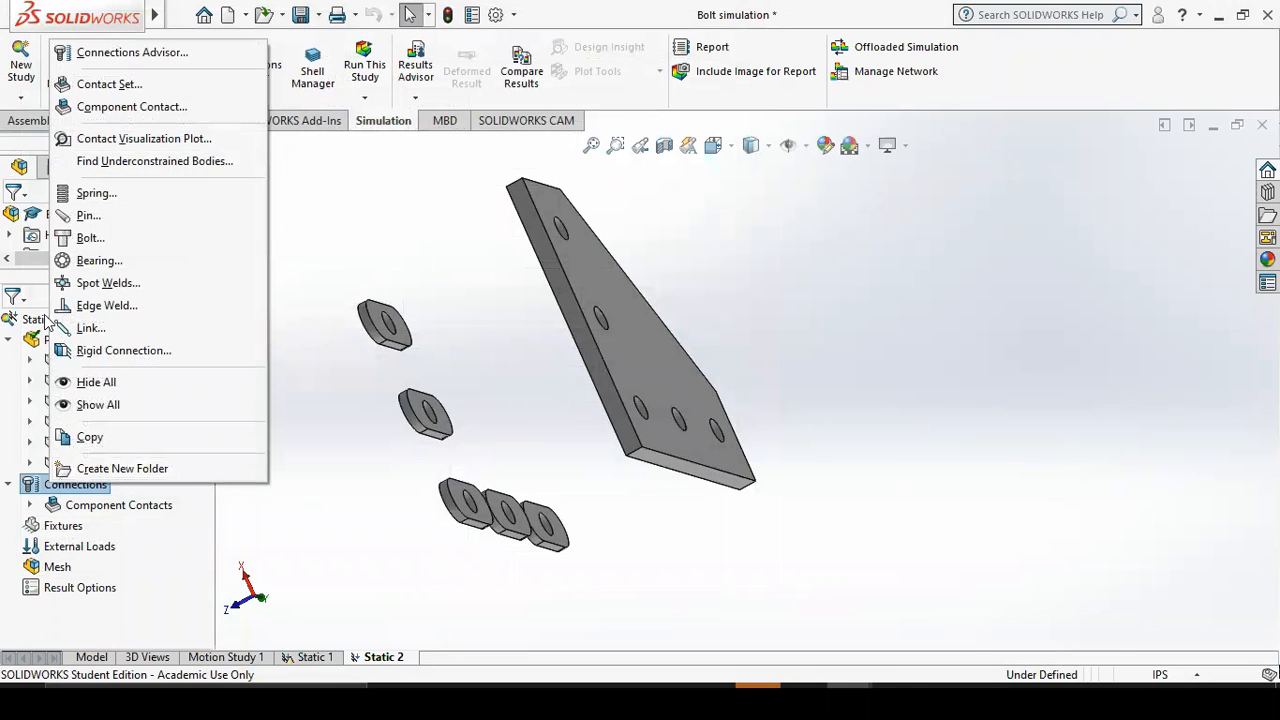
click(90, 238)
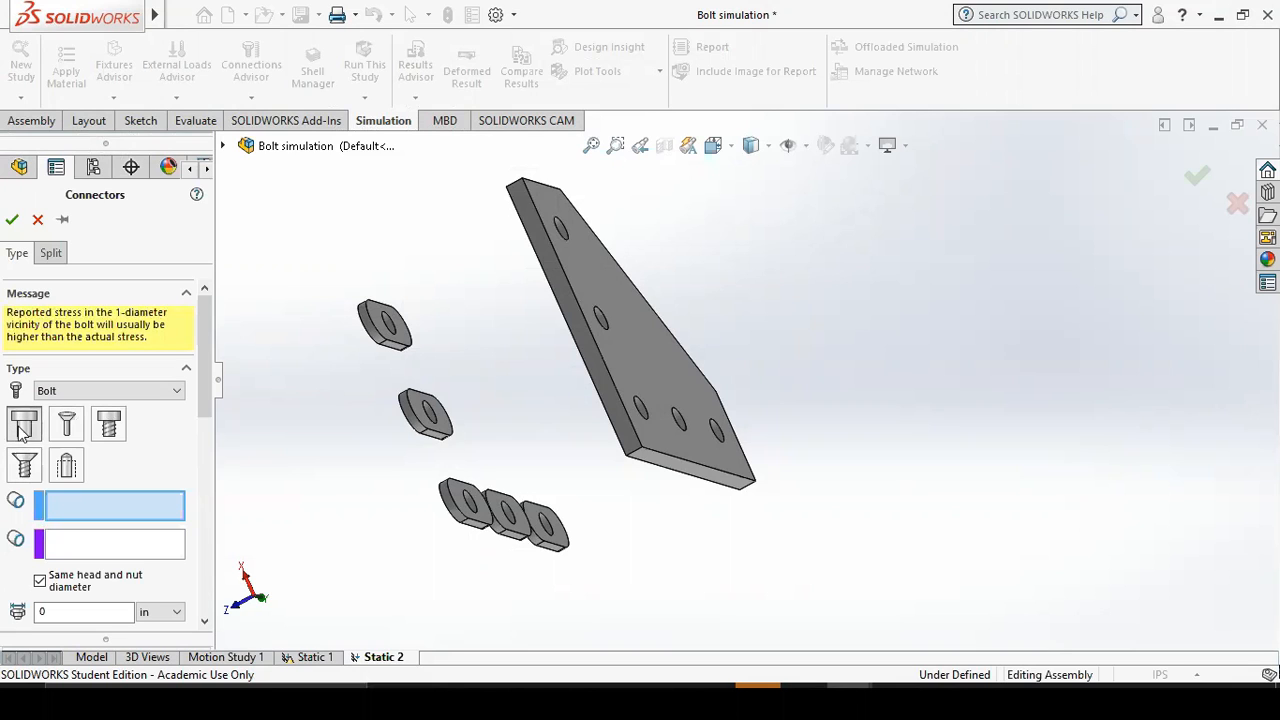
click(565, 238)
middle_drag(540, 356, 624, 357)
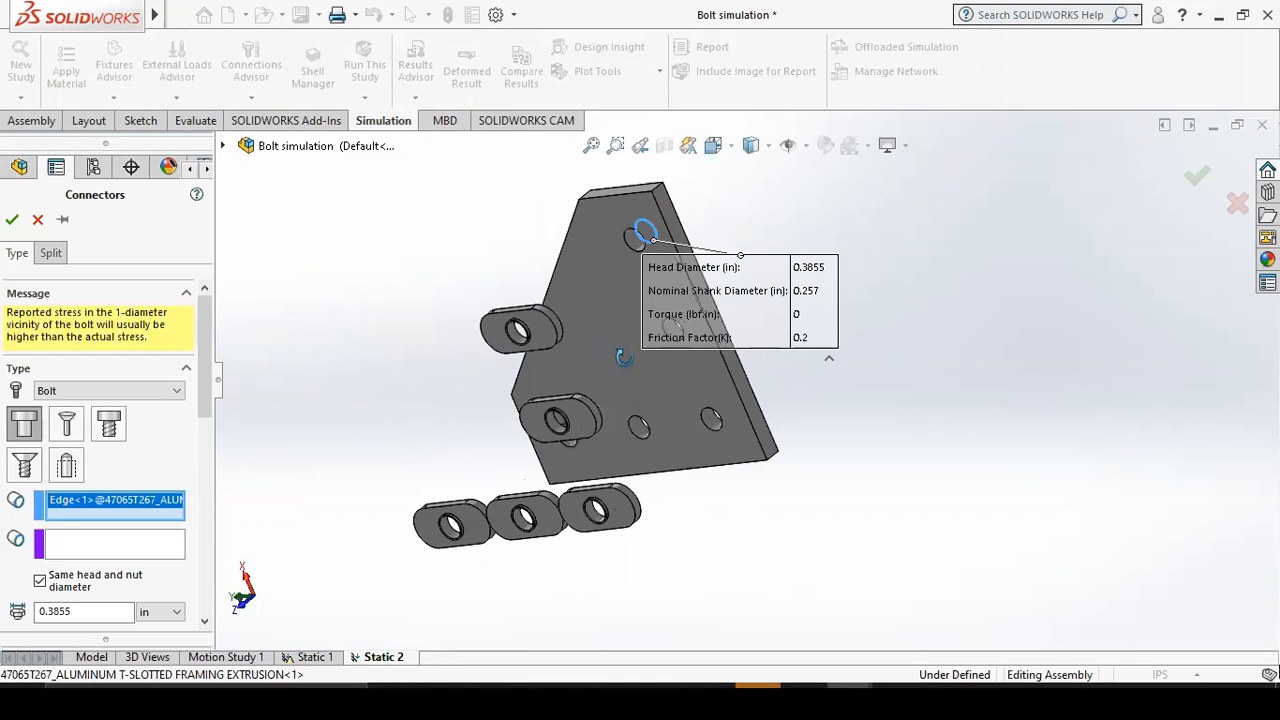
scroll(540, 335, down, 8)
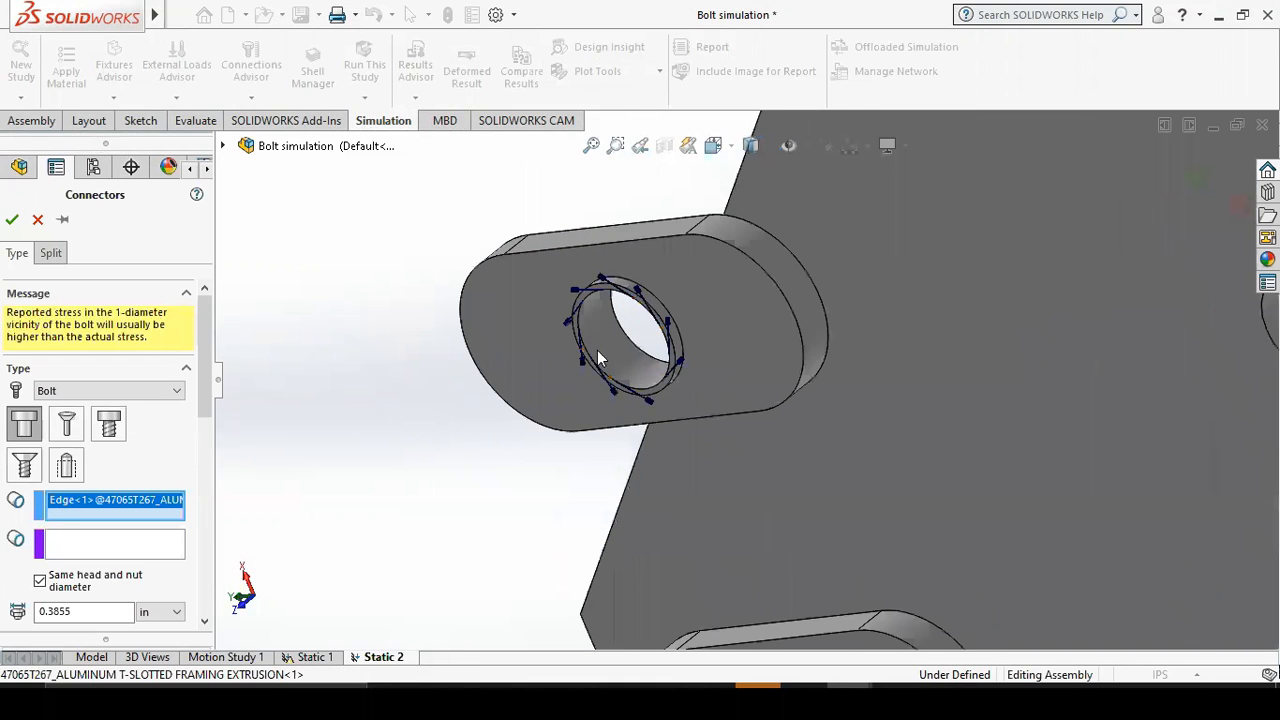
click(597, 358)
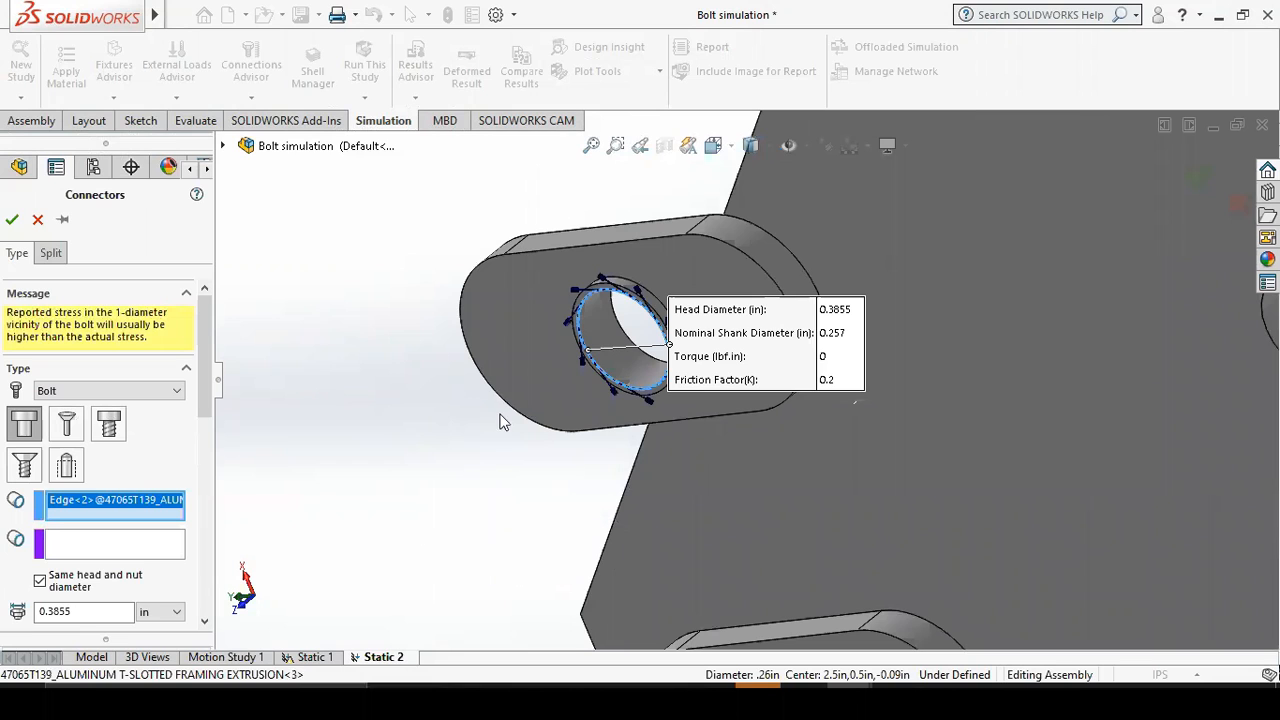
click(123, 541)
scroll(533, 456, down, 2)
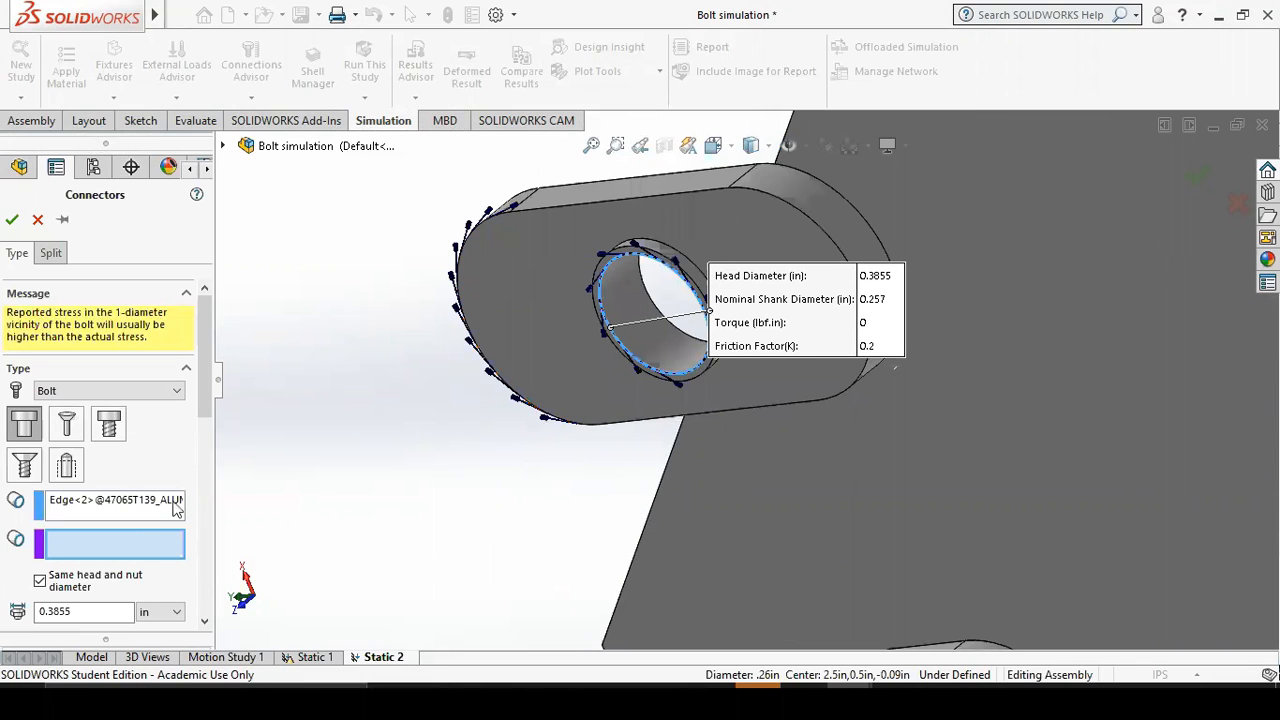
click(611, 332)
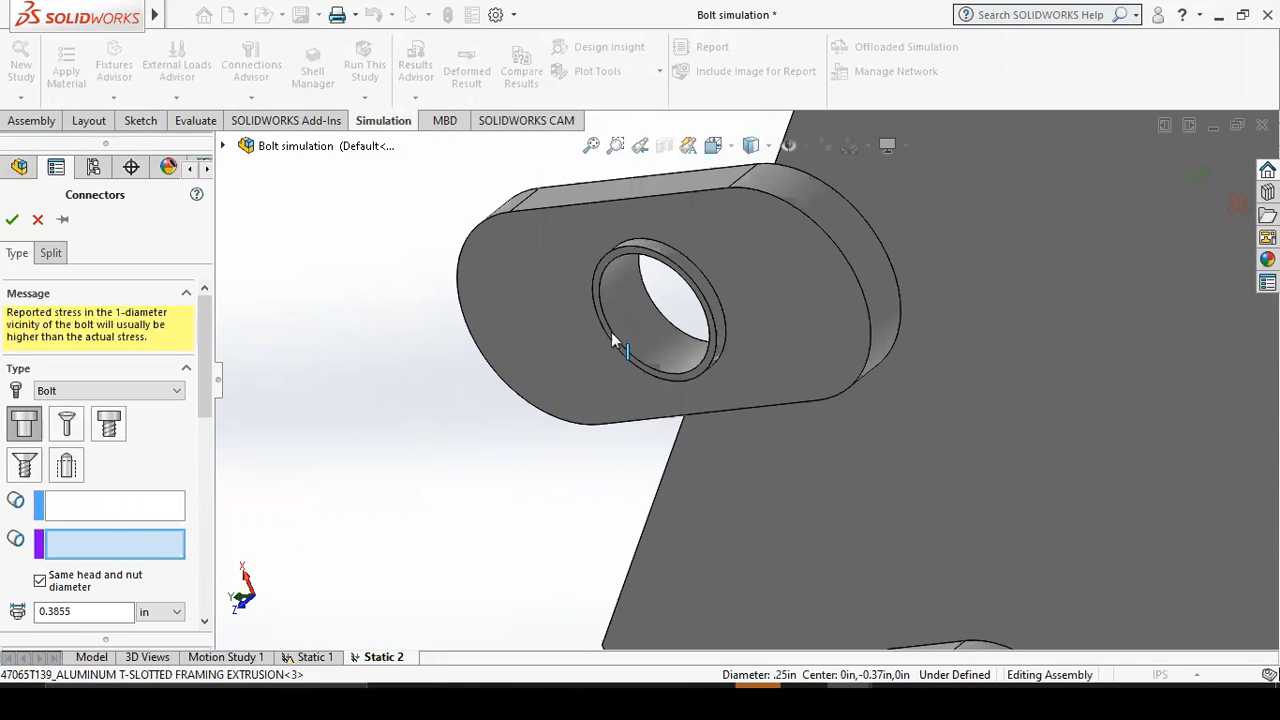
click(611, 332)
Pick the outer circular edge of the hole at the plate's narrow end as the bolt head edge.
click(164, 505)
scroll(488, 450, up, 2)
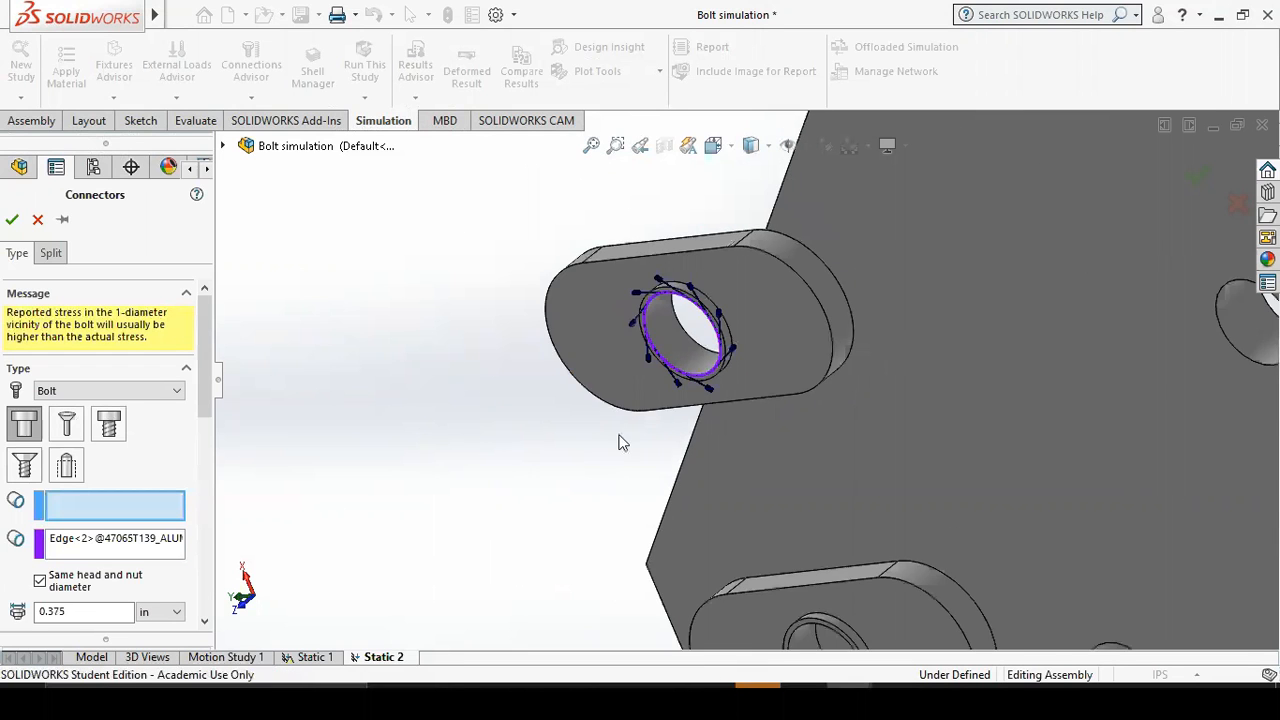
scroll(618, 443, up, 2)
middle_drag(807, 397, 715, 322)
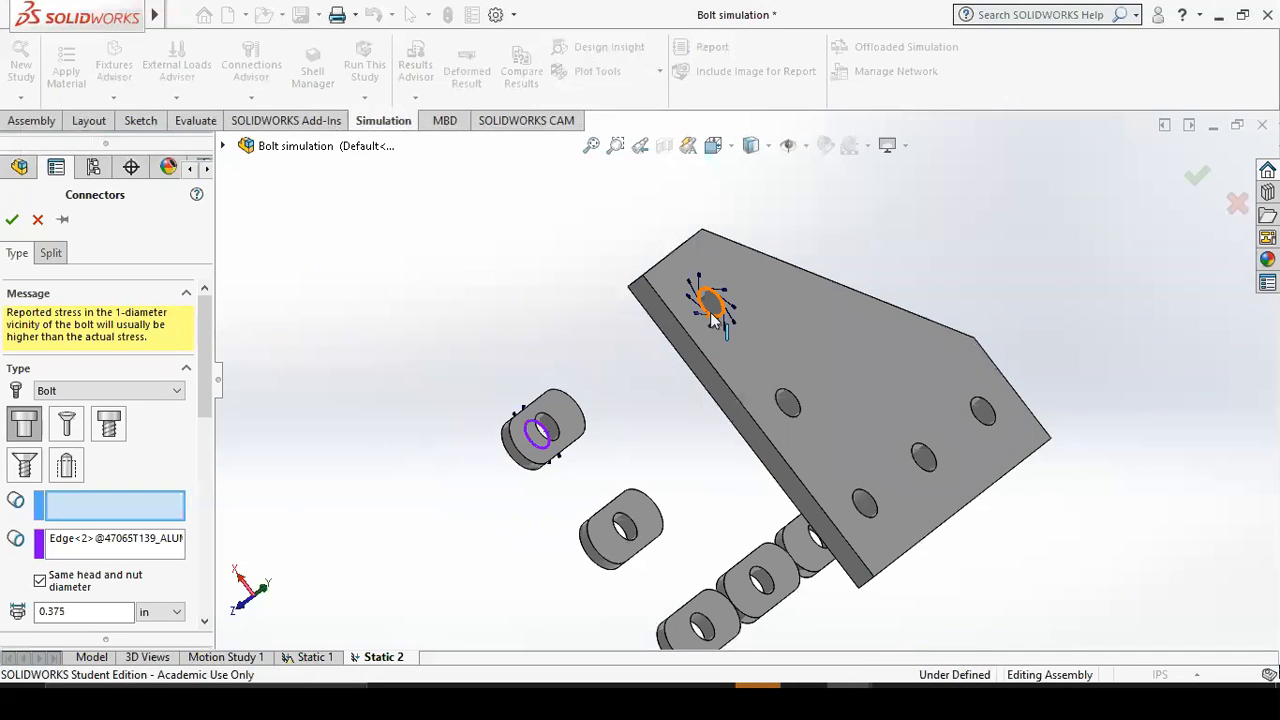
click(711, 314)
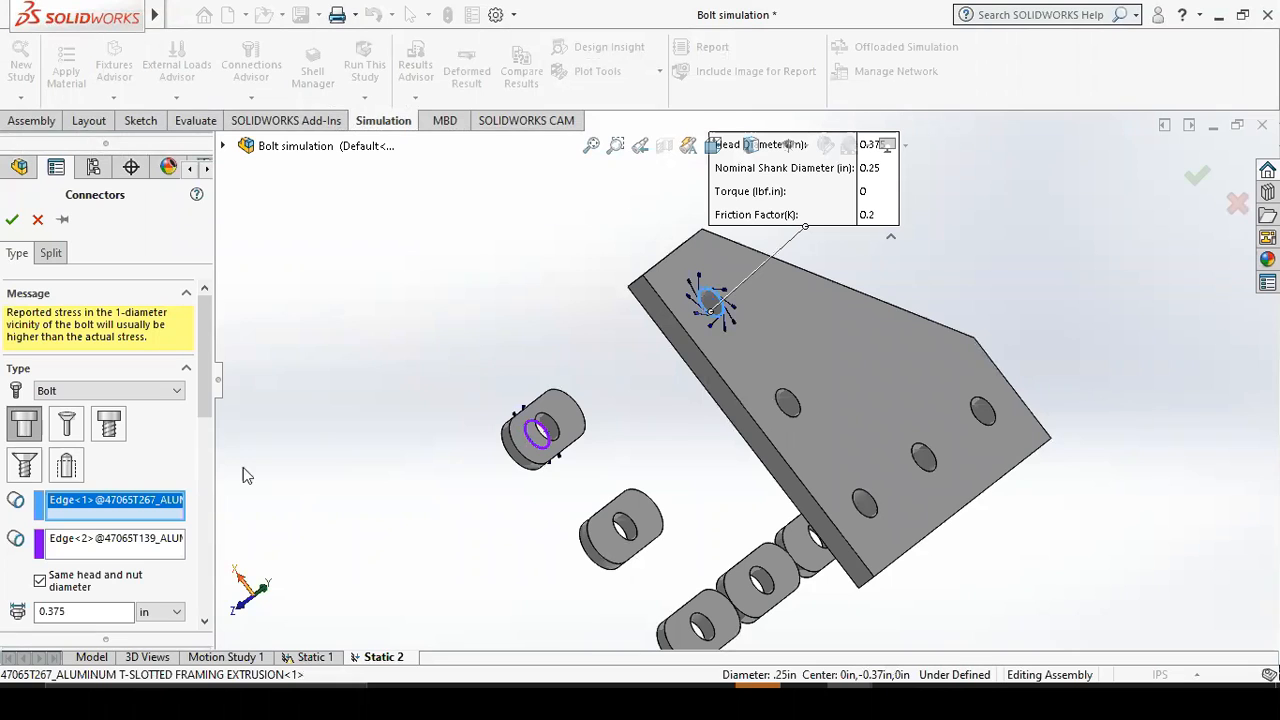
Review the bolt's diameter and material settings, enter its torque pre-load in lbf.in, and finish and inspect the connector.
drag(207, 381, 201, 460)
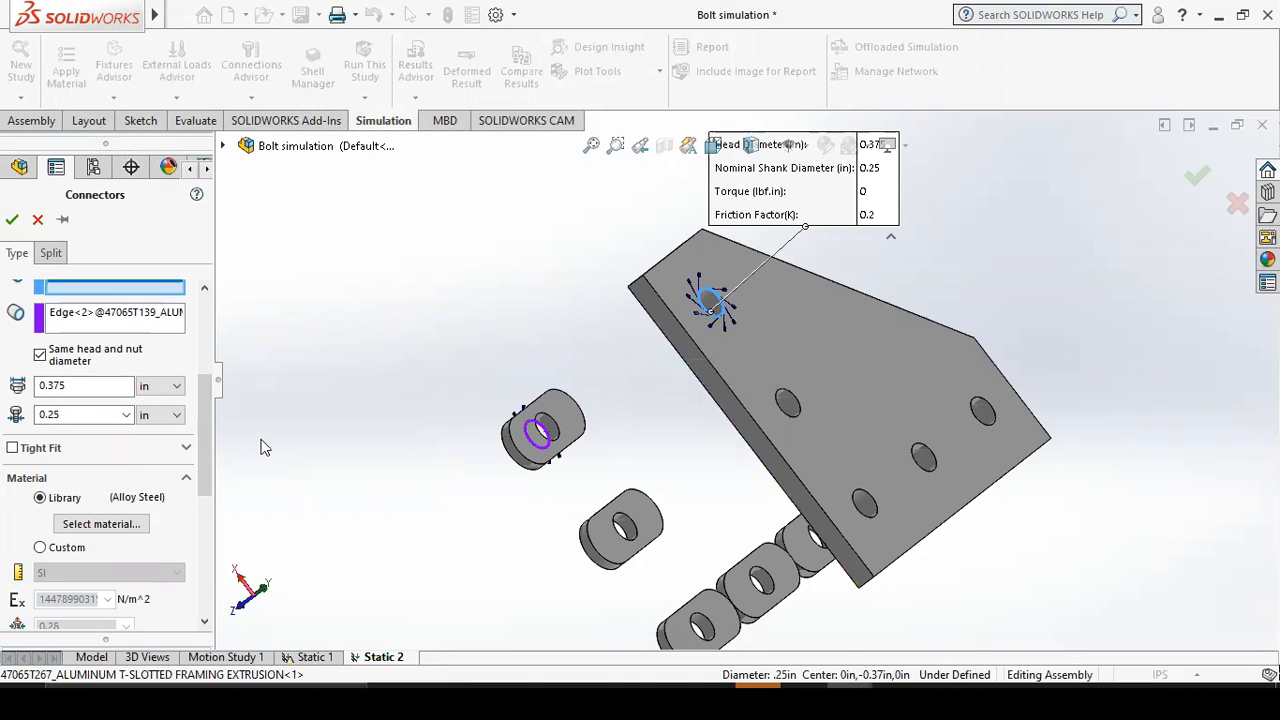
drag(201, 445, 207, 482)
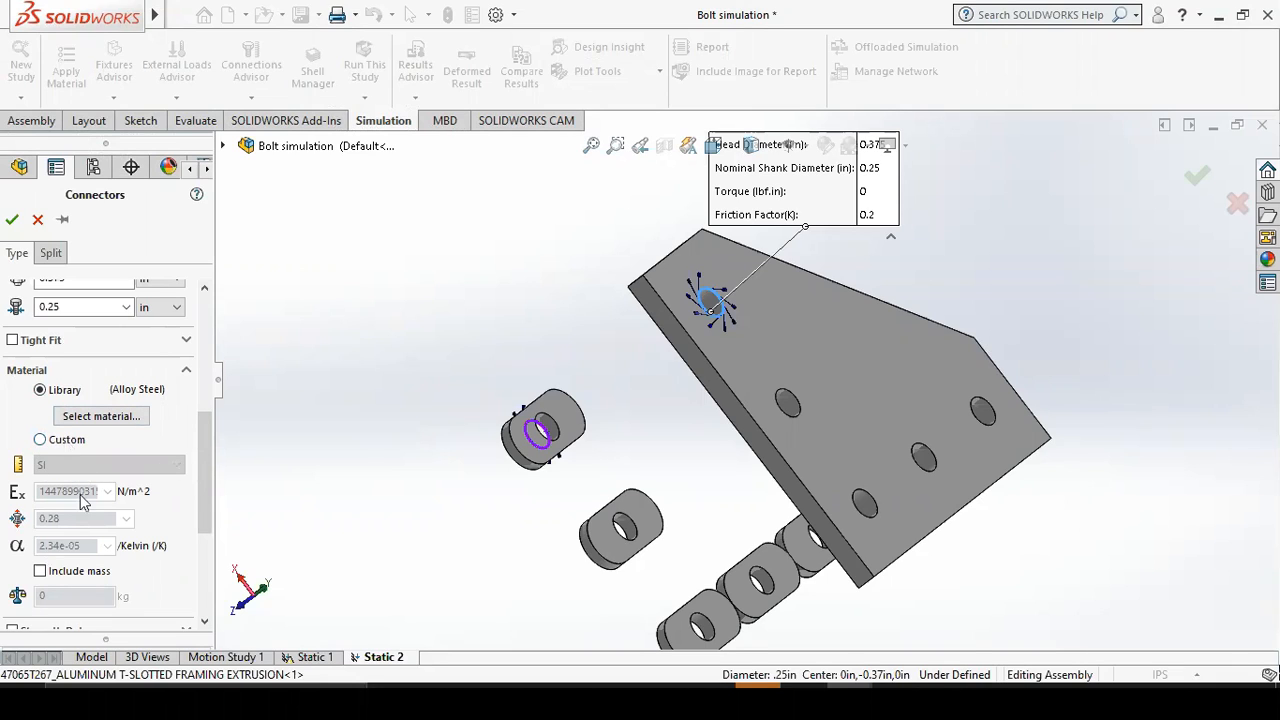
drag(206, 468, 210, 547)
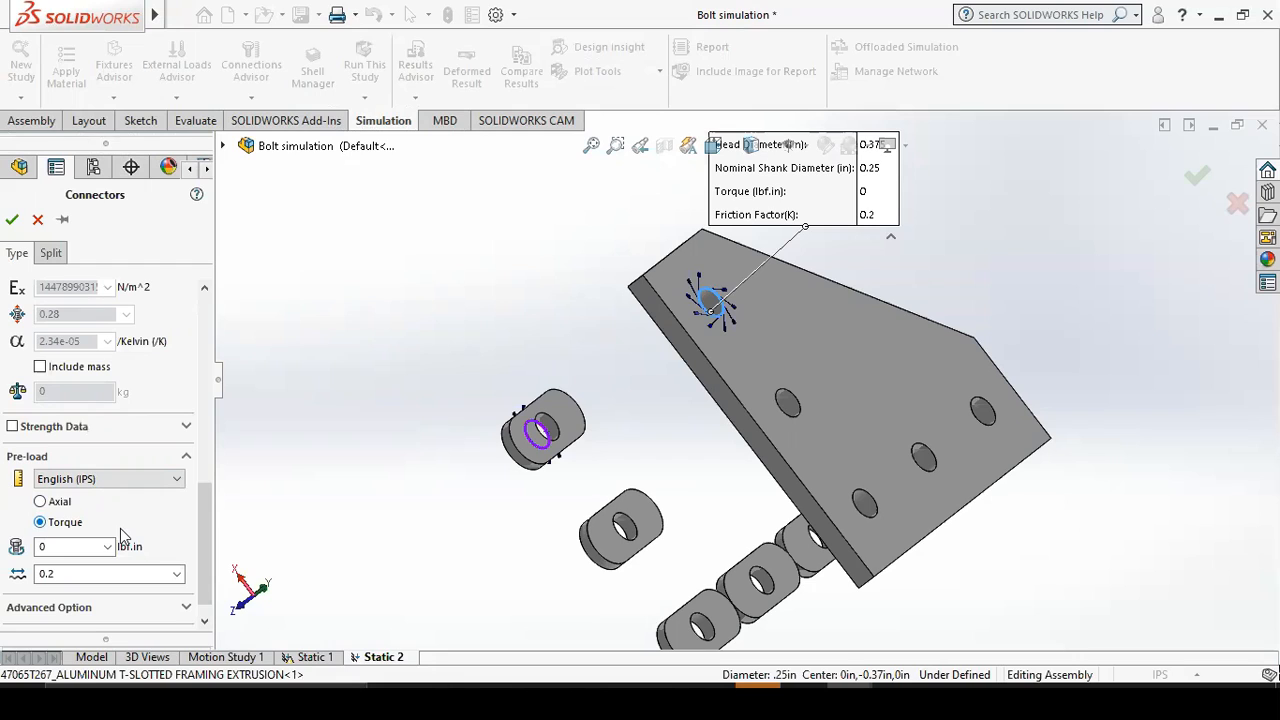
click(76, 546)
click(12, 219)
middle_drag(630, 410, 682, 383)
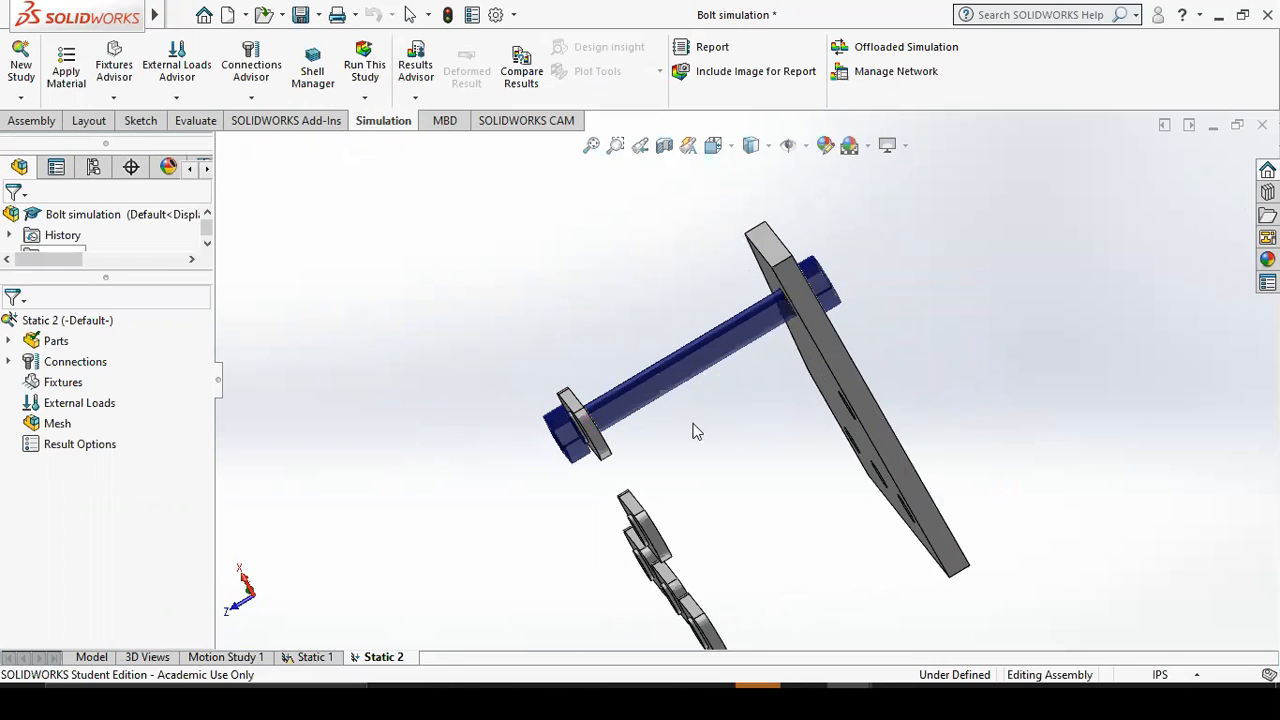
middle_drag(697, 431, 636, 438)
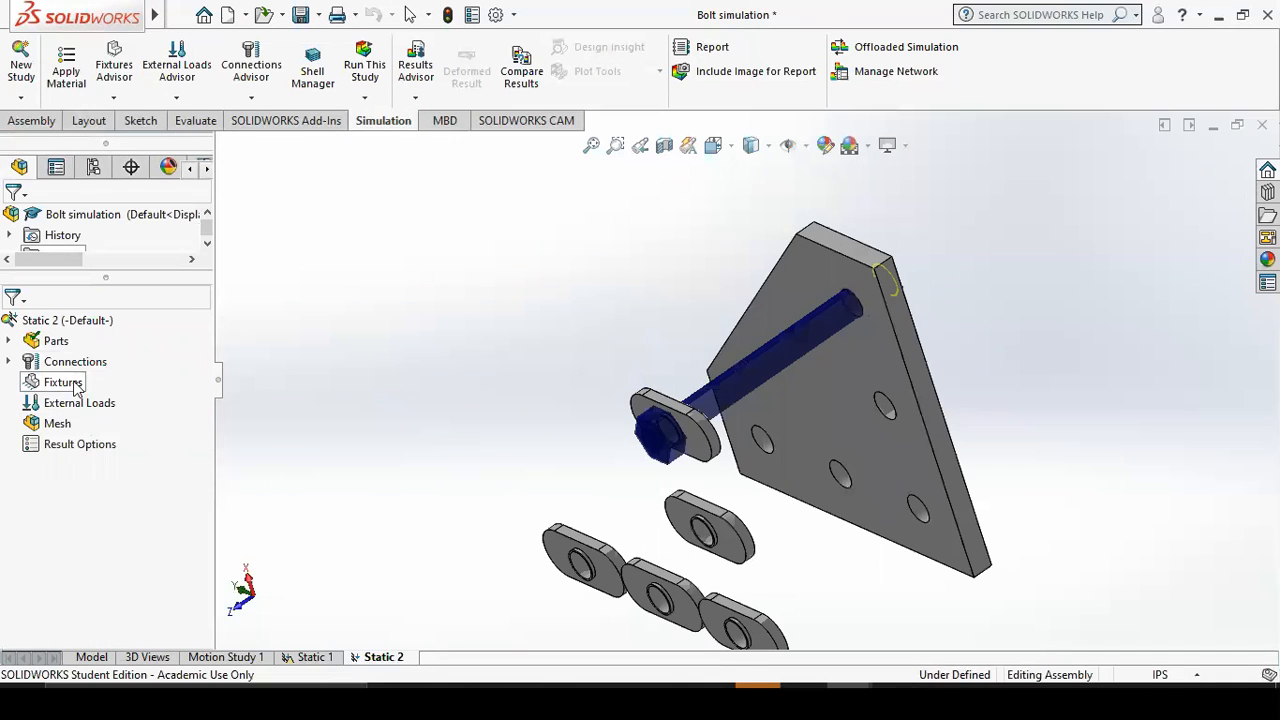
click(8, 361)
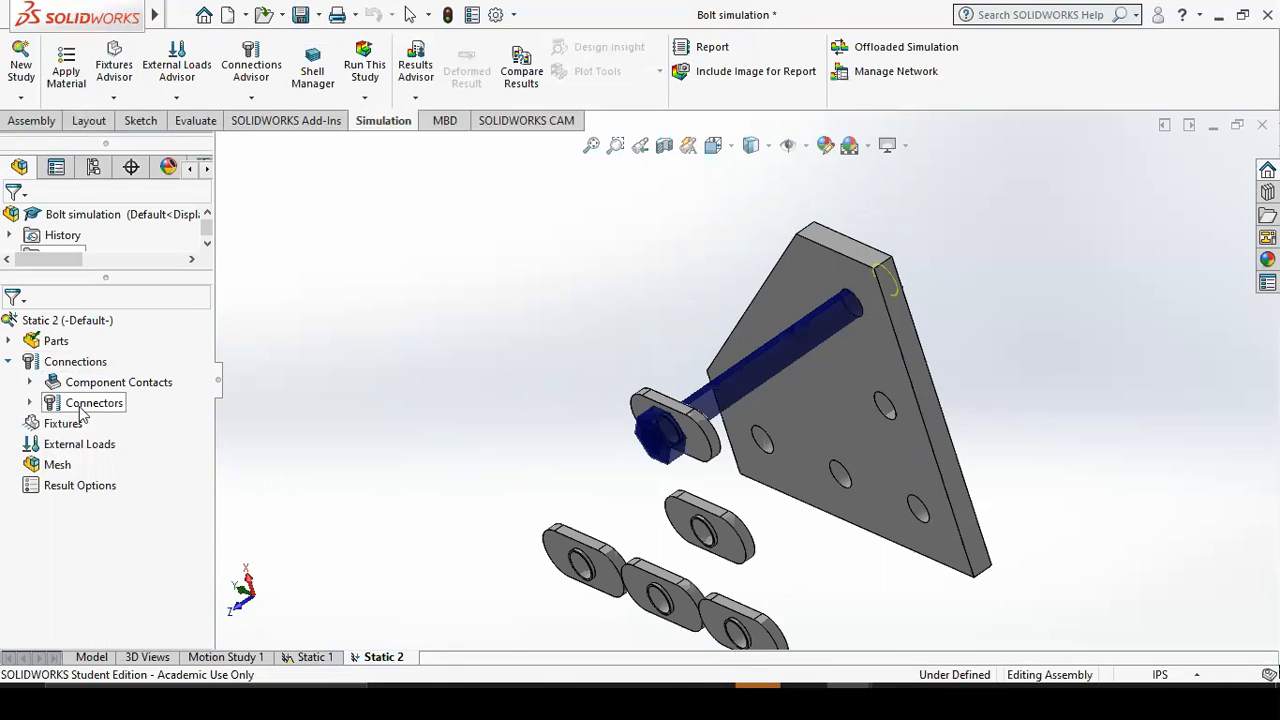
click(30, 402)
middle_drag(545, 536, 757, 392)
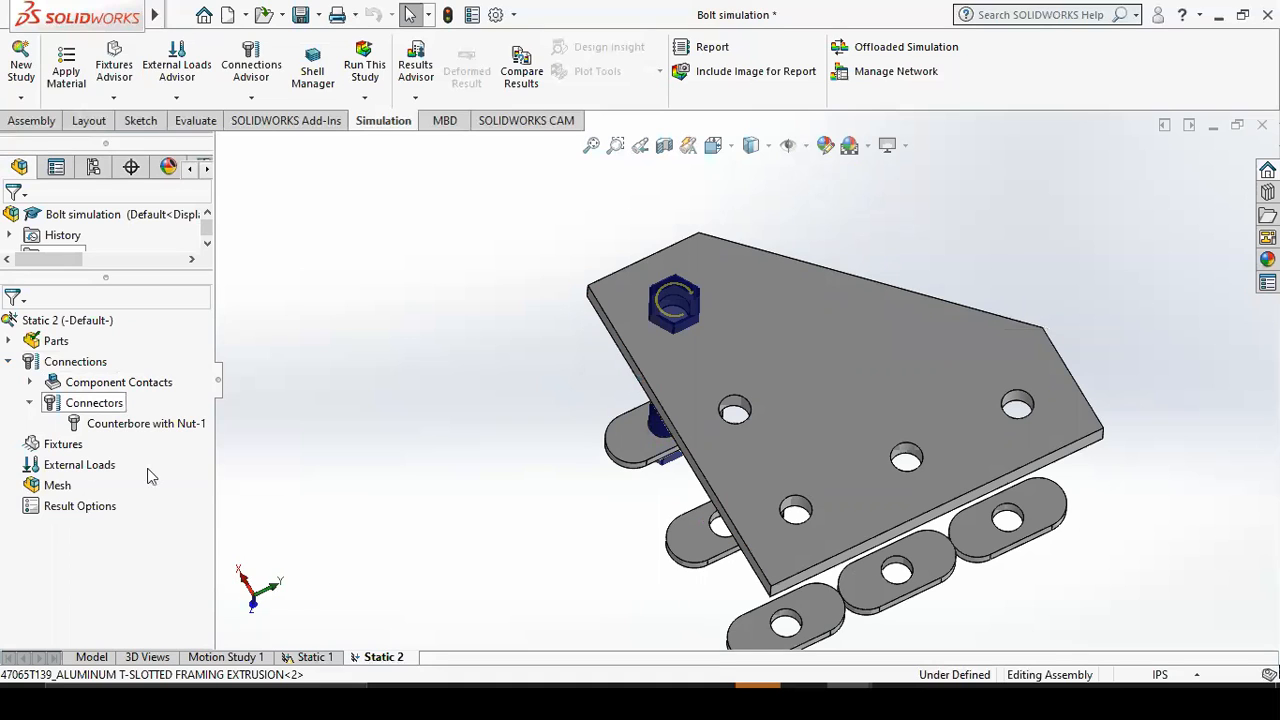
Add a Fixed Geometry fixture on the plate's large nut-side face and on the bolted small nut's face.
right_click(36, 444)
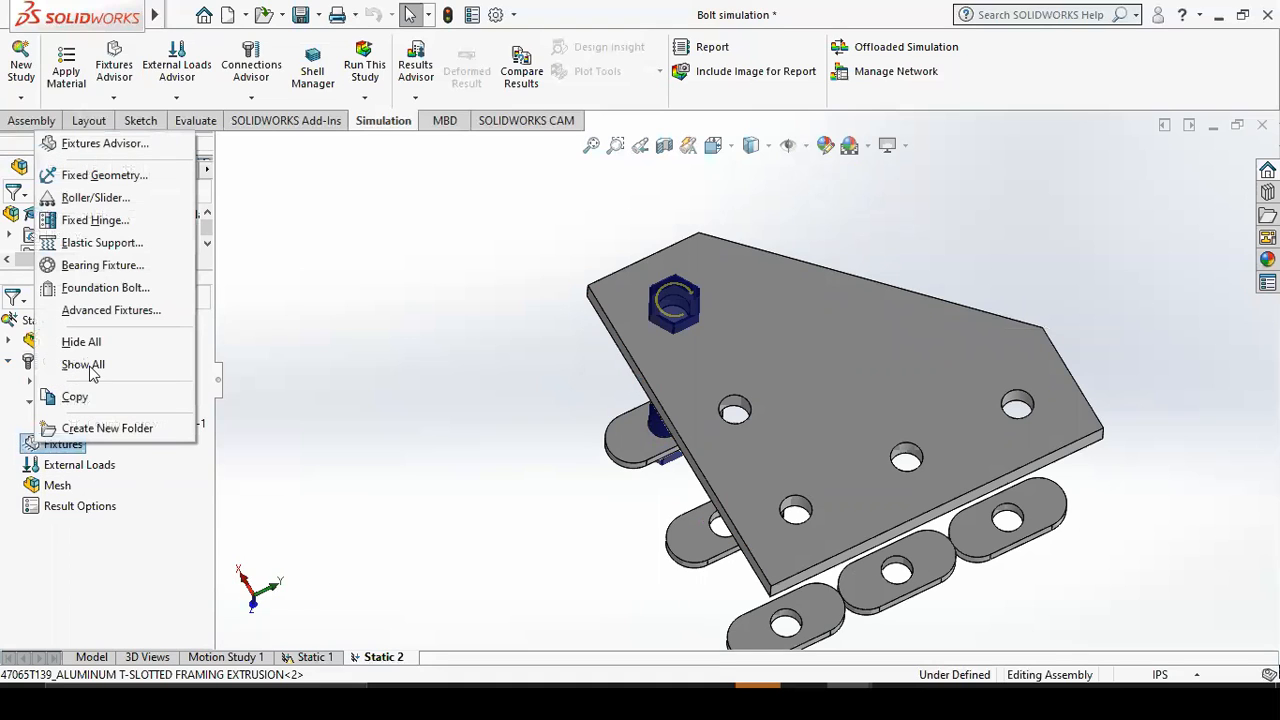
click(97, 176)
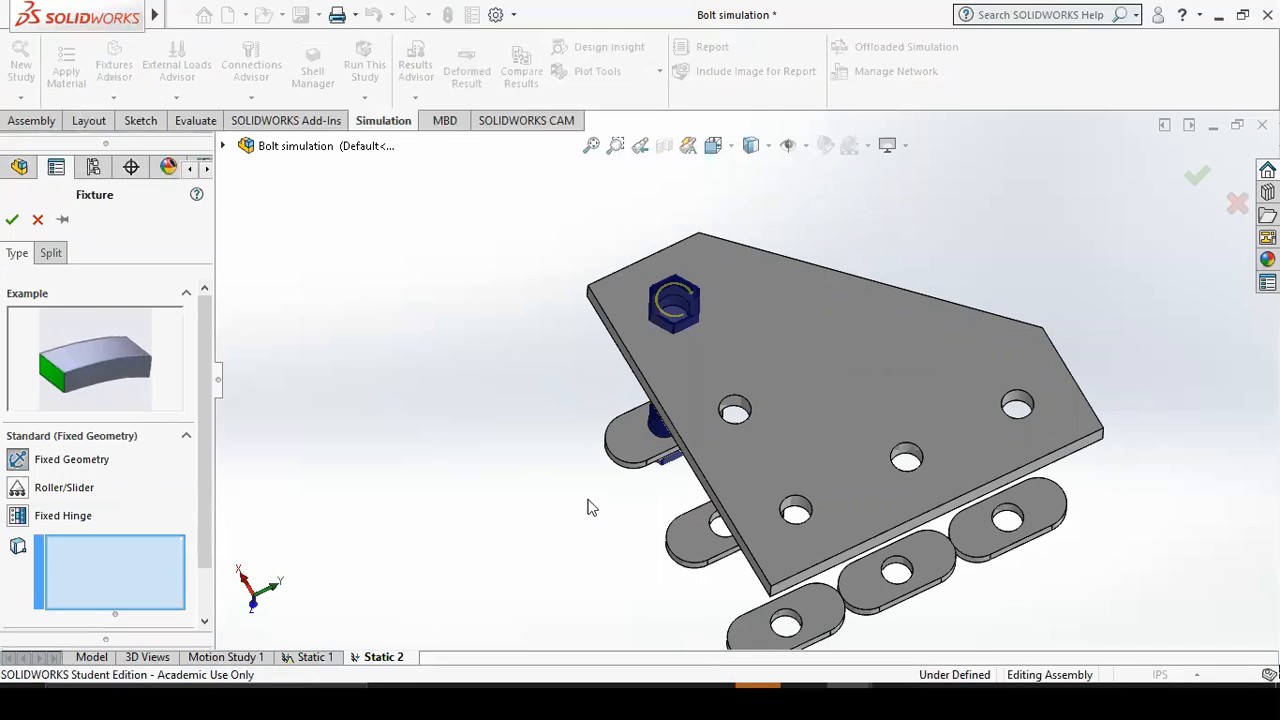
middle_drag(594, 494, 745, 430)
click(817, 398)
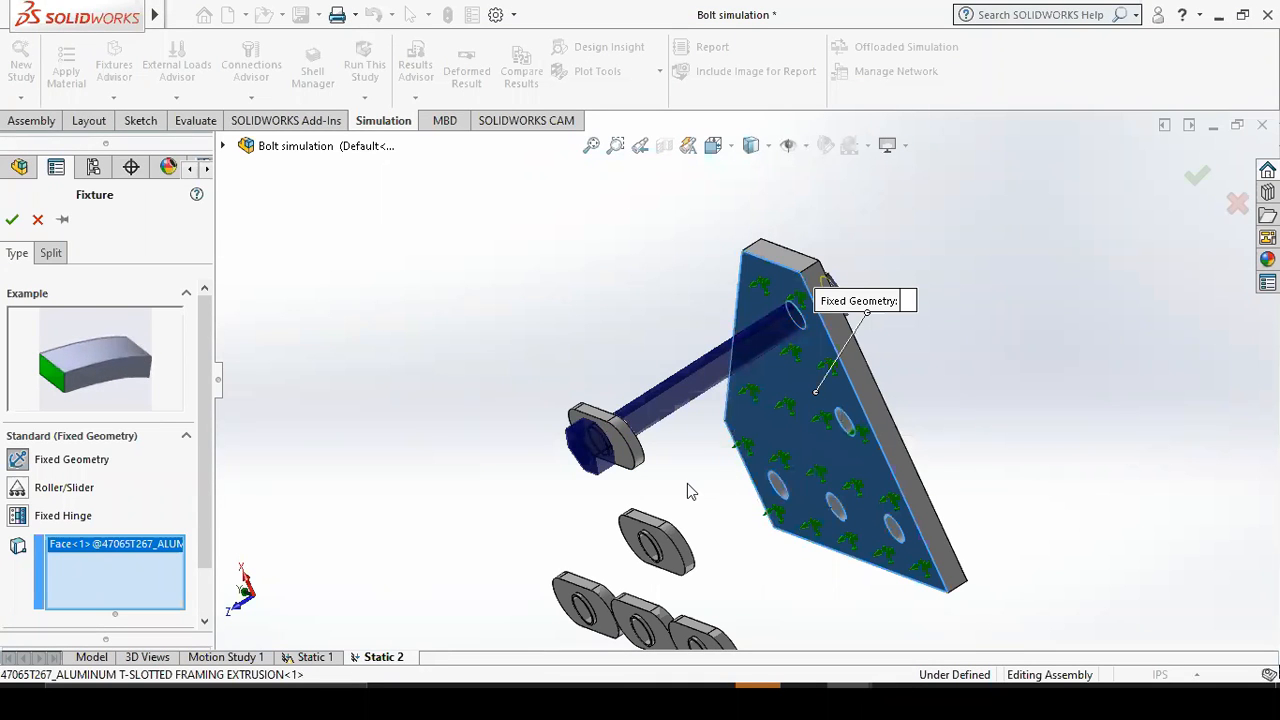
middle_drag(687, 483, 280, 485)
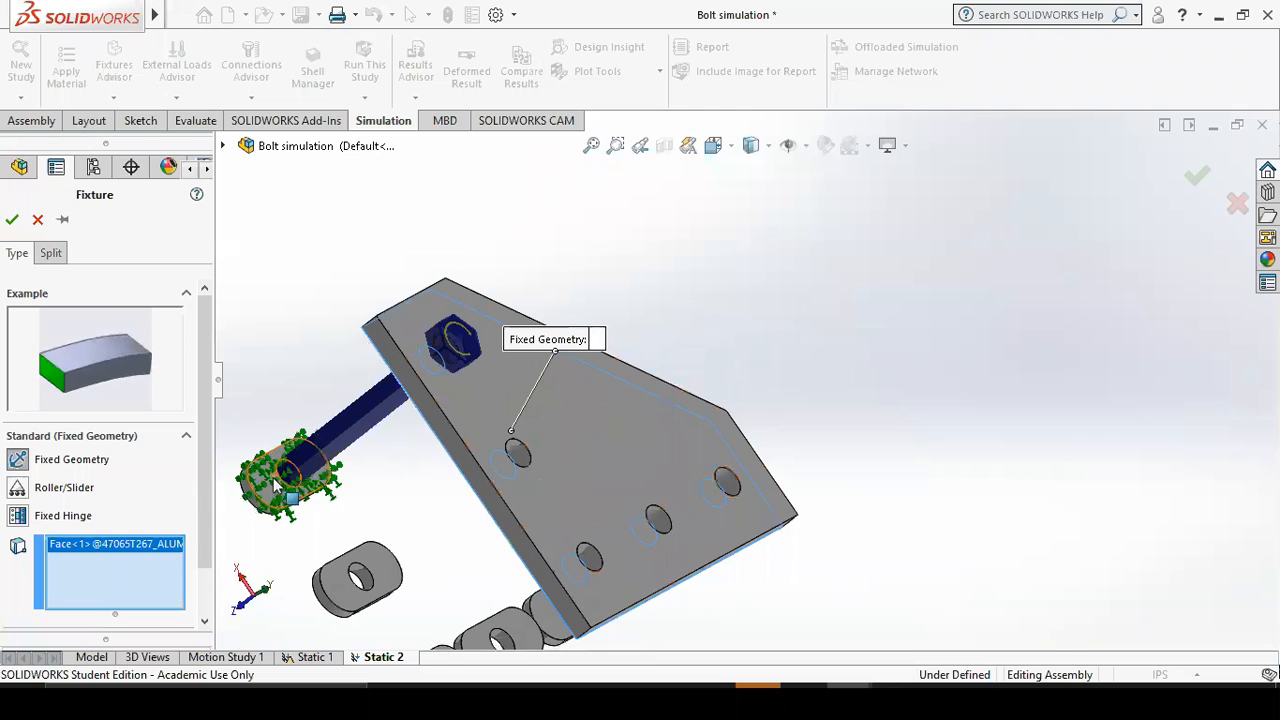
click(281, 487)
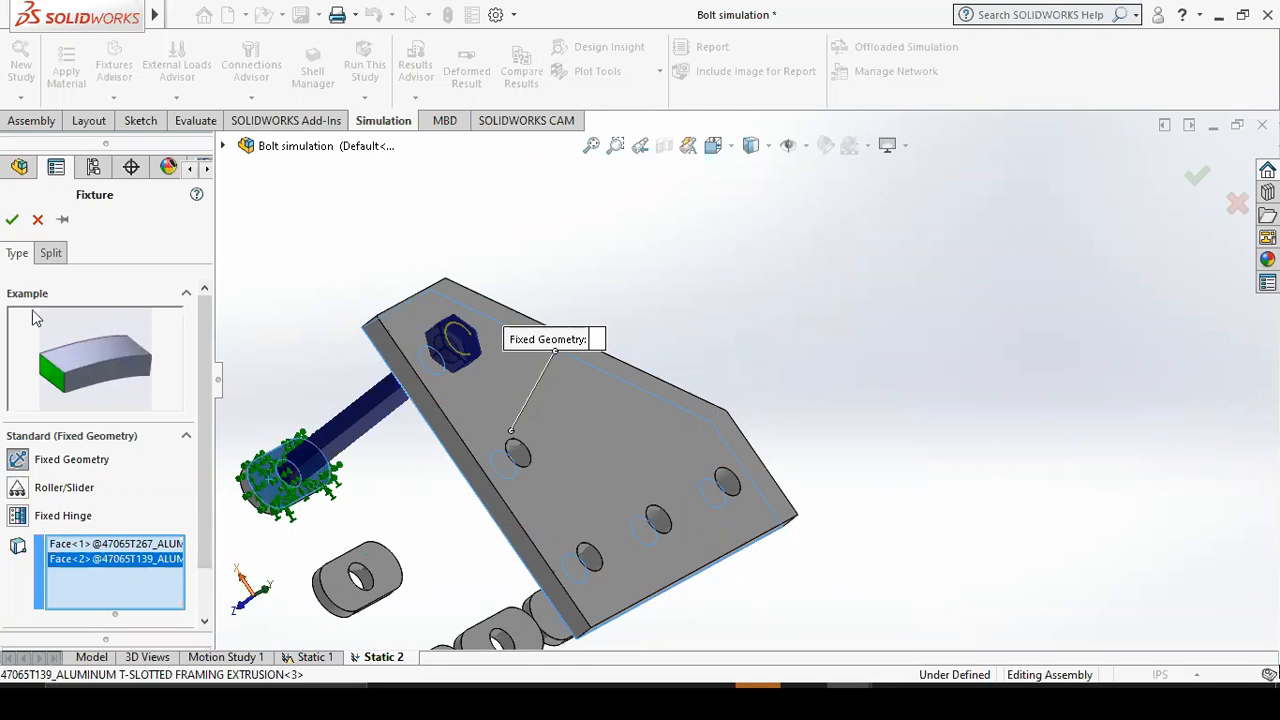
click(12, 219)
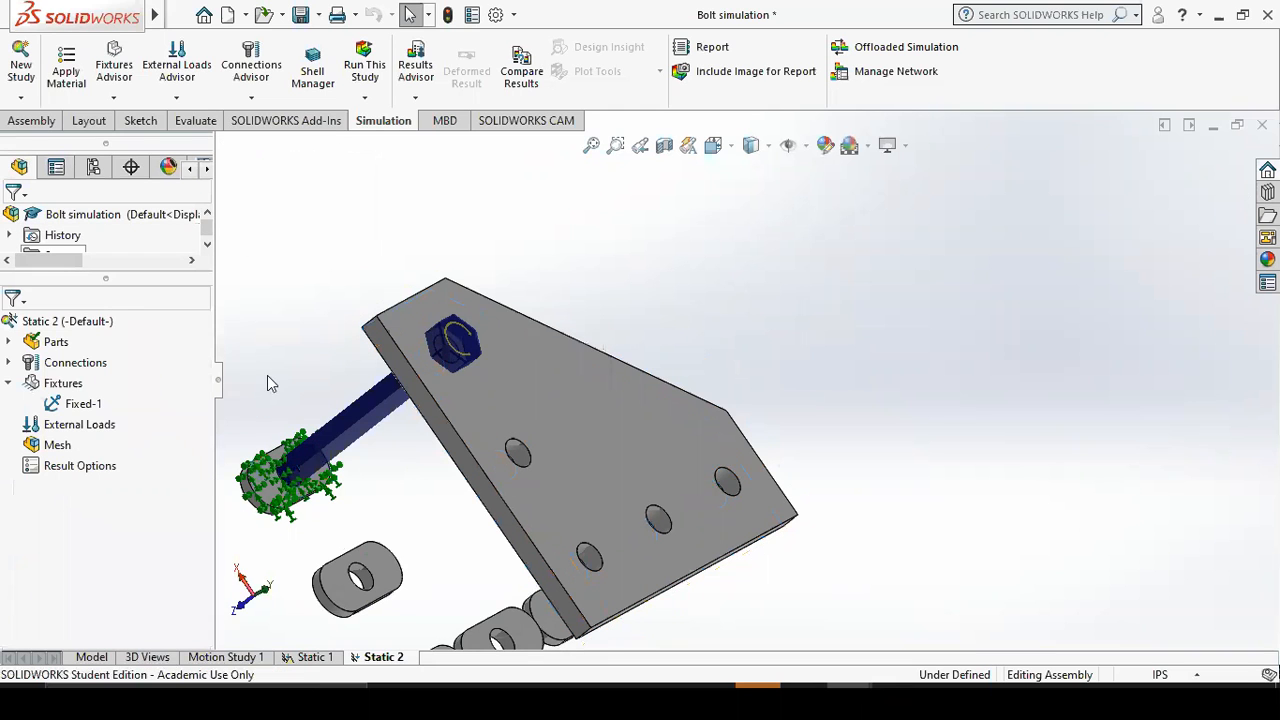
click(83, 403)
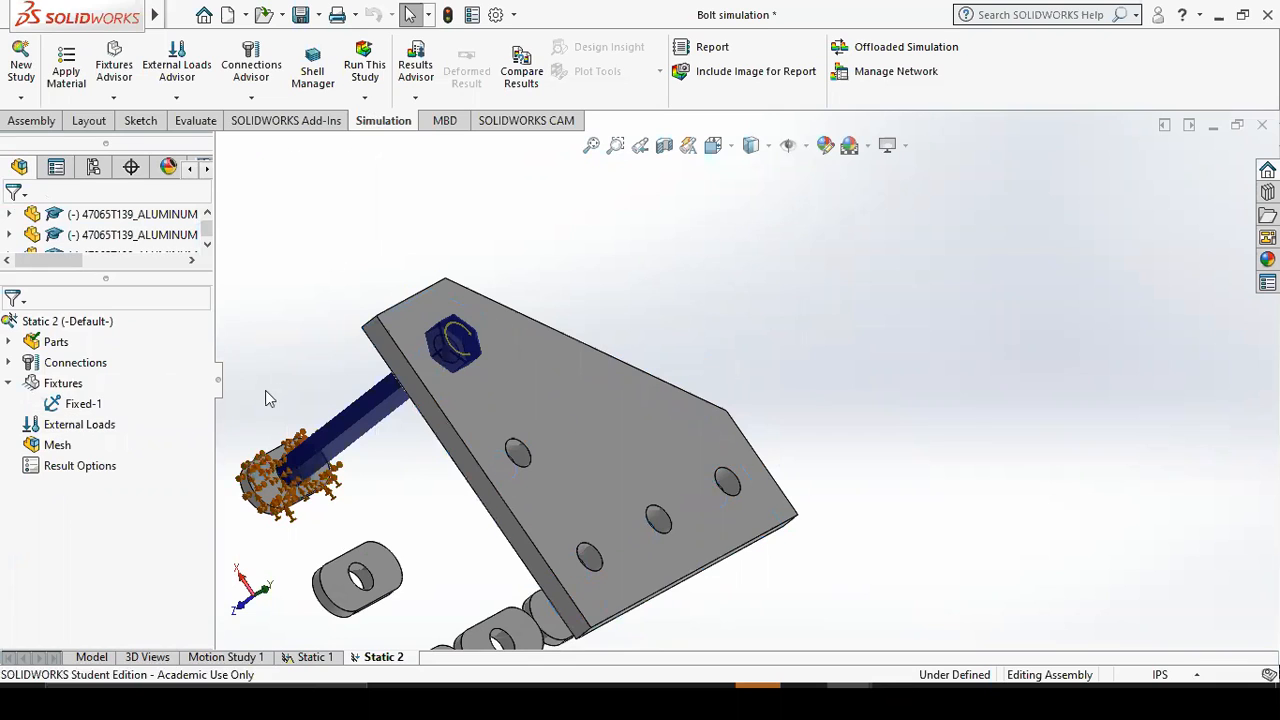
Run the study without a contact set and compare the von Mises stress plot in deformed and undeformed shape.
click(366, 70)
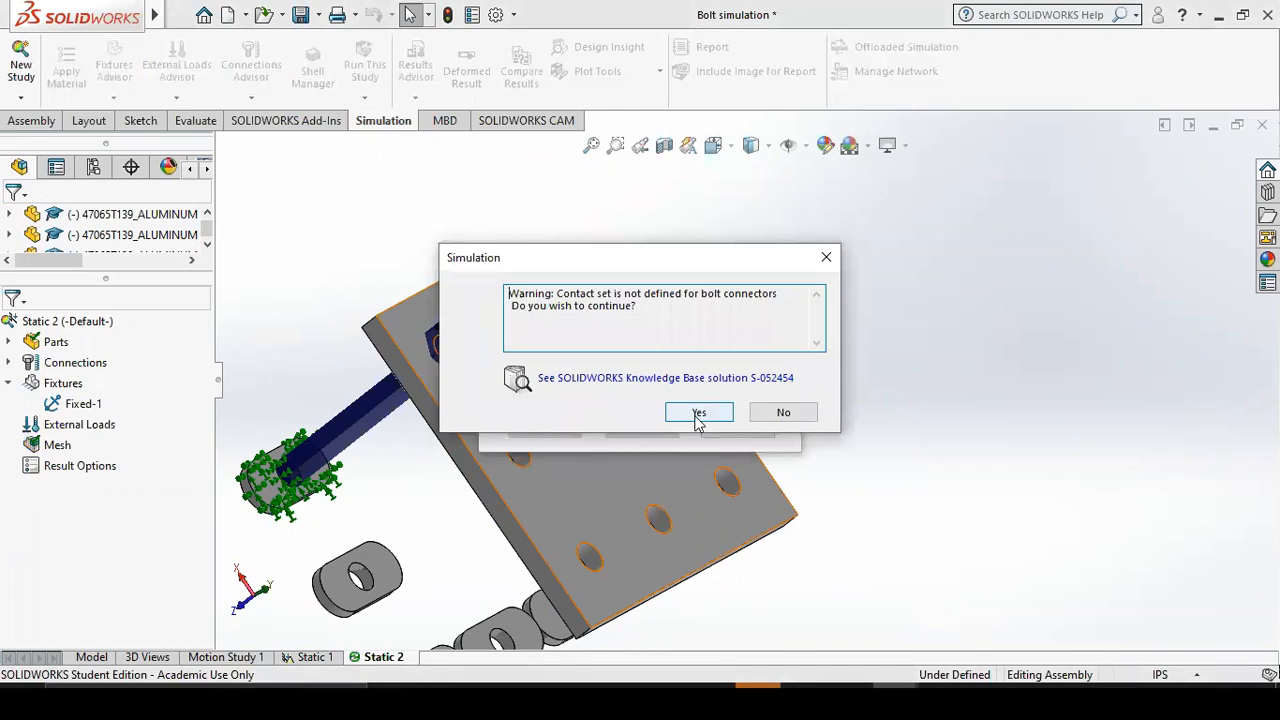
click(698, 414)
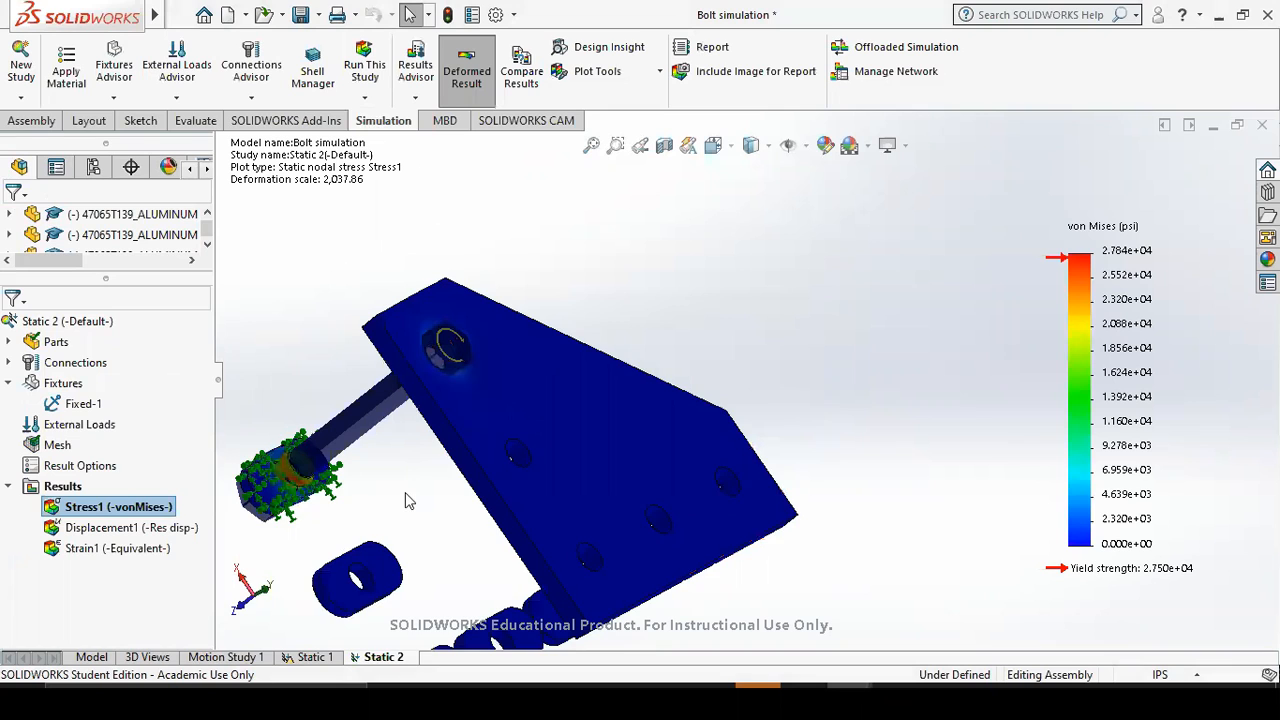
click(466, 90)
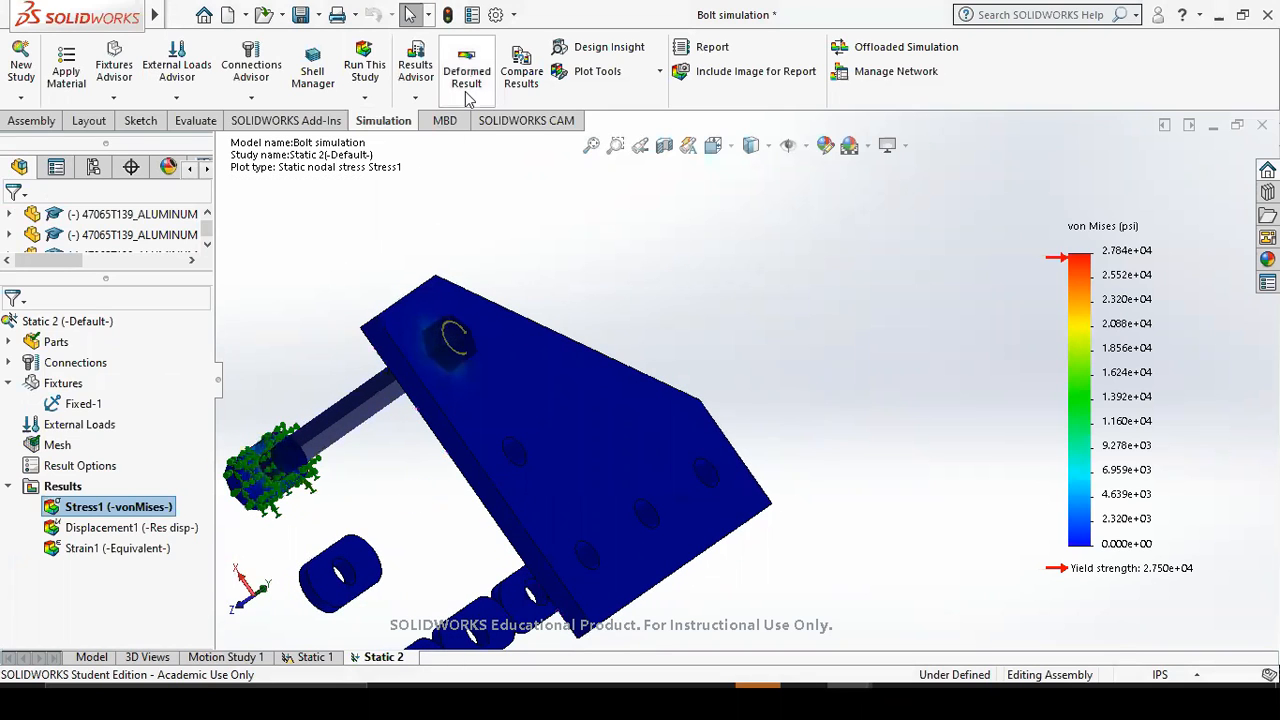
click(466, 85)
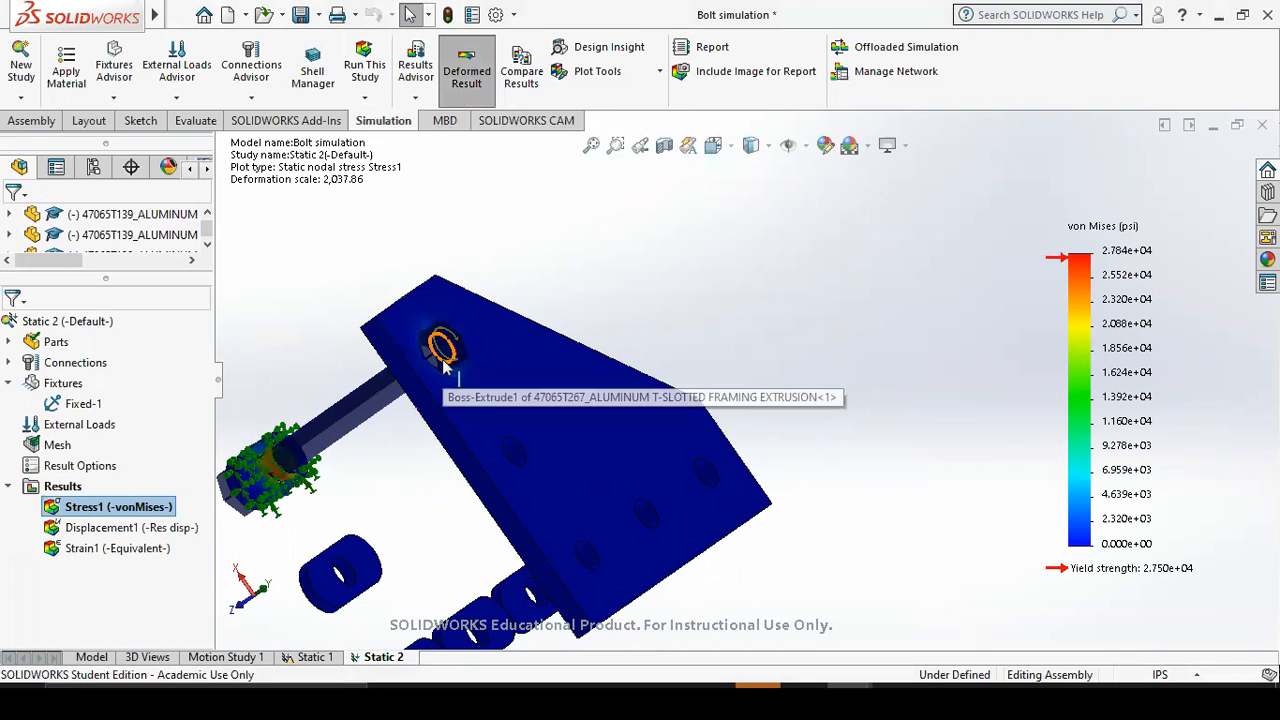
click(466, 80)
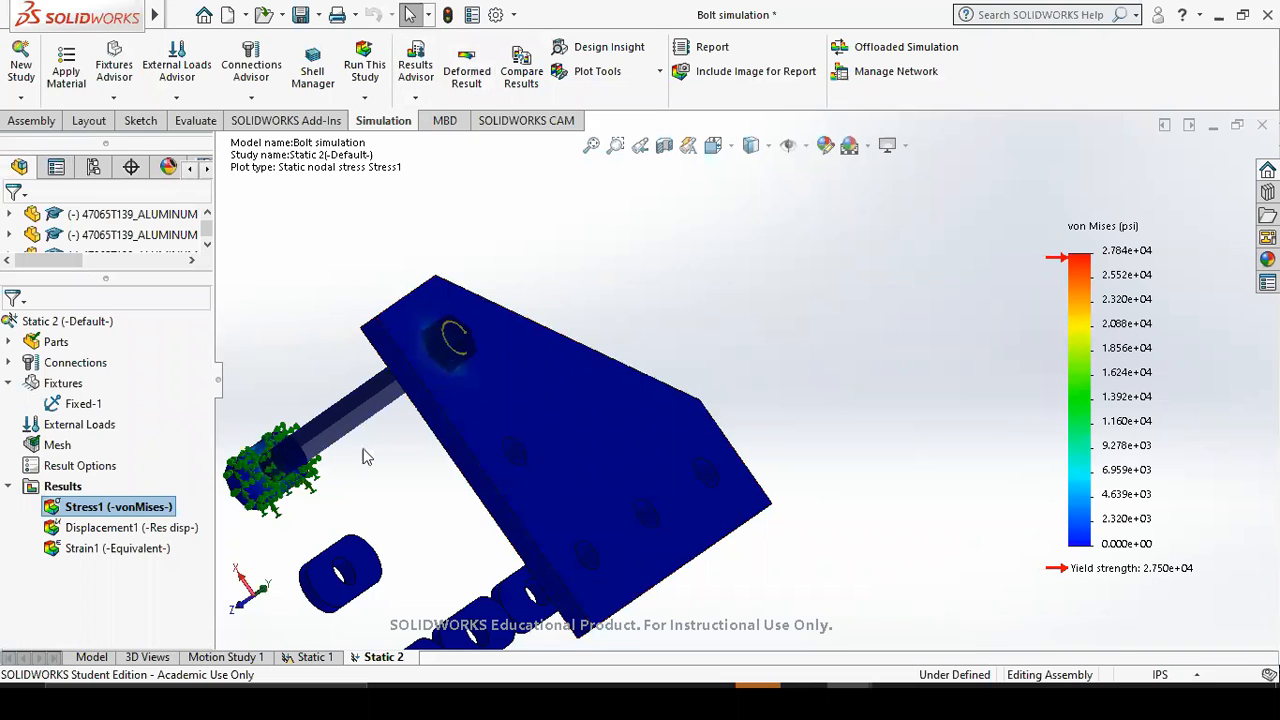
scroll(470, 362, down, 3)
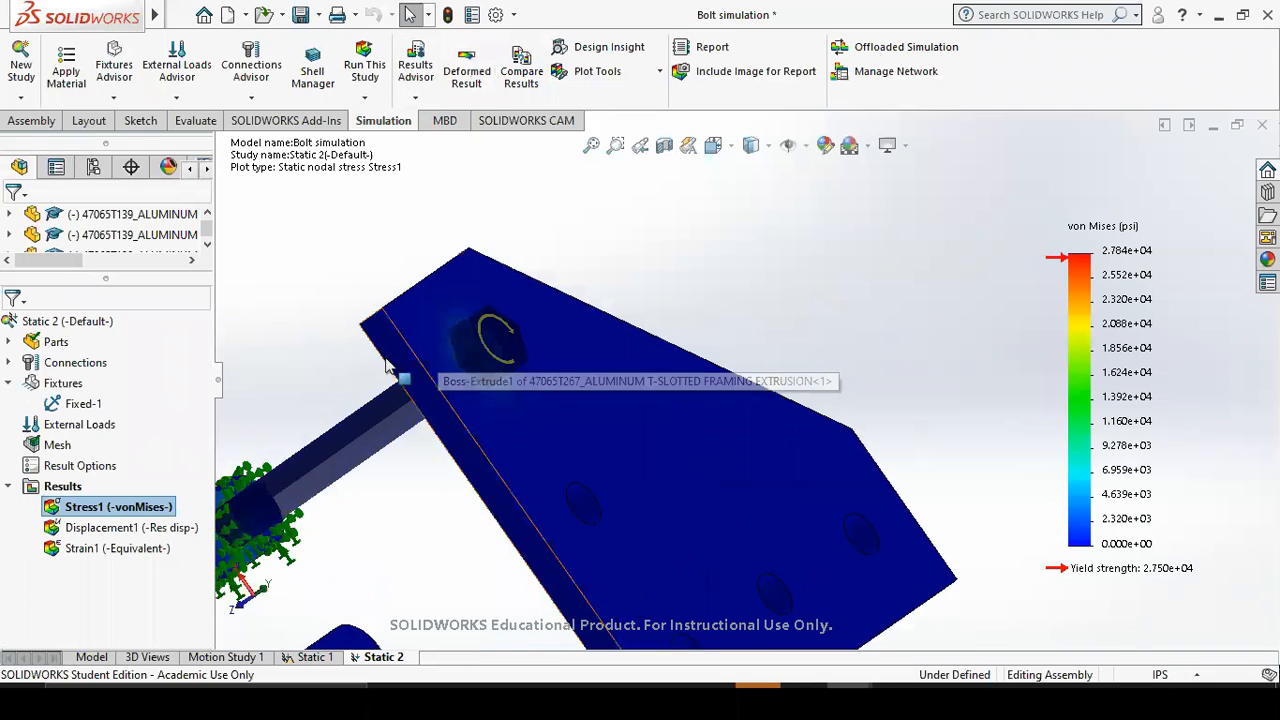
Hide the counterbore bolt connector and inspect the von Mises stress around the bolted hole at the plate's narrow end.
click(10, 364)
click(30, 404)
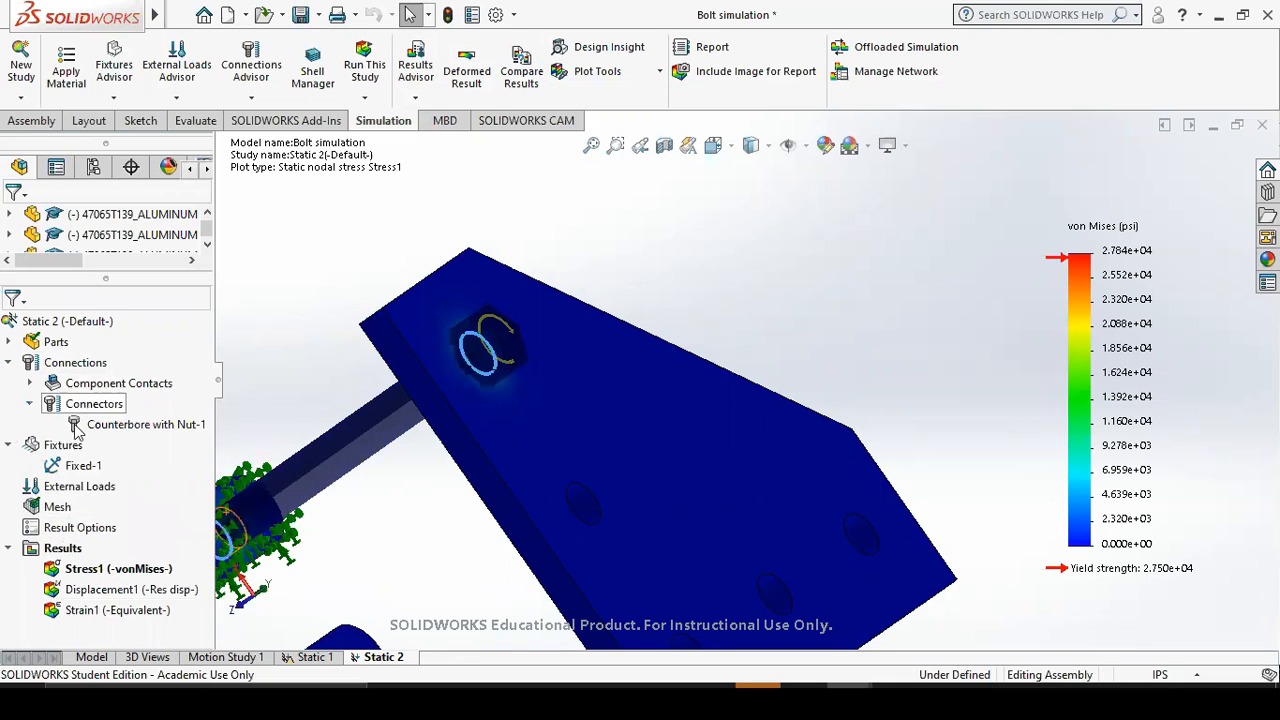
right_click(130, 426)
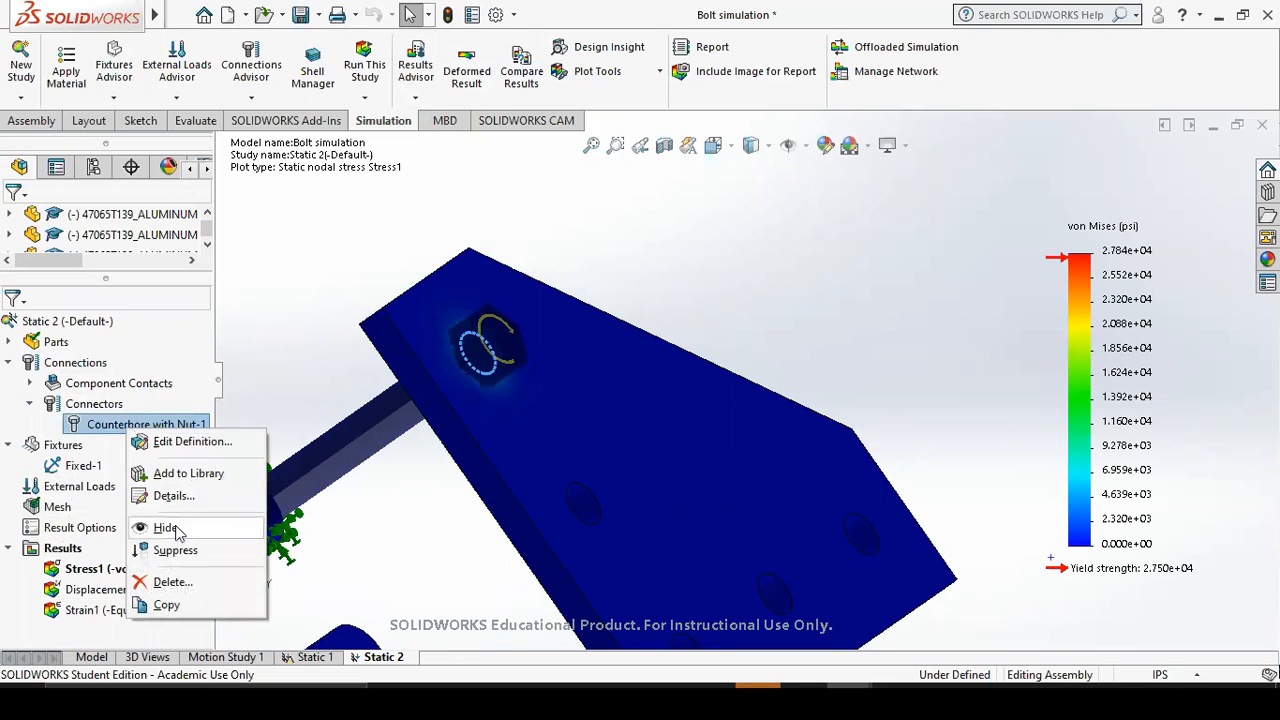
click(166, 528)
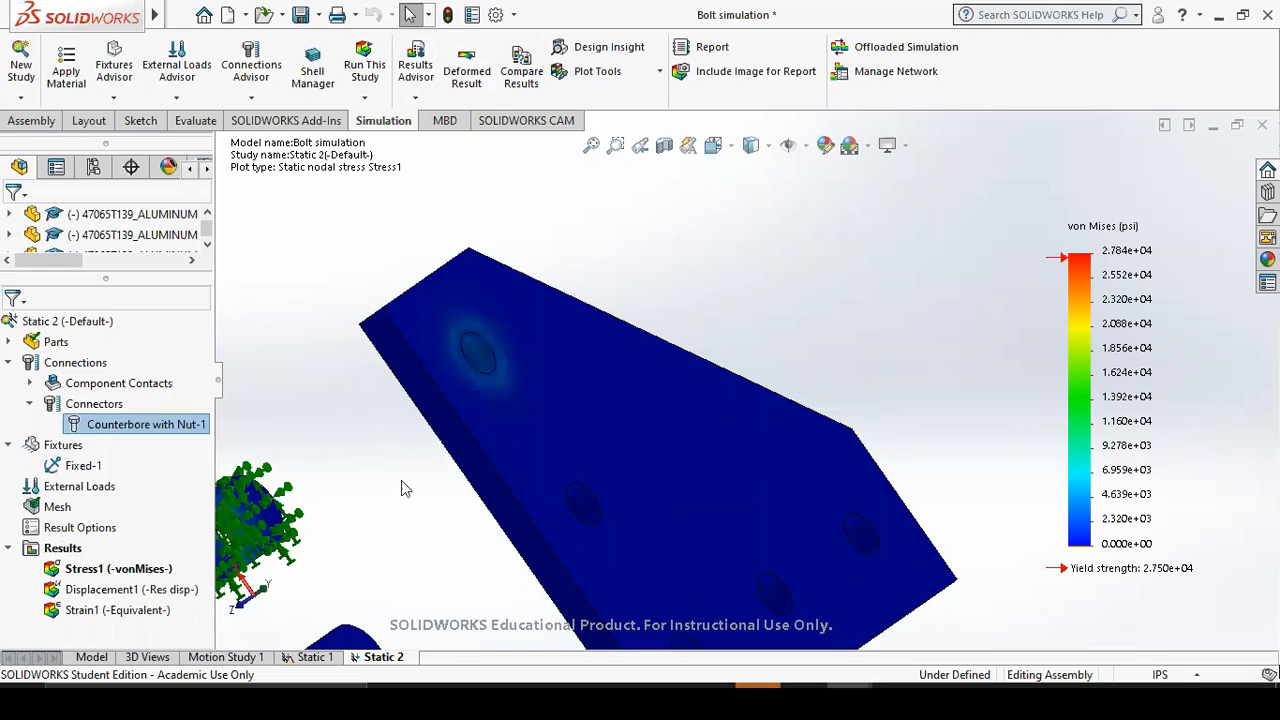
middle_drag(374, 496, 370, 500)
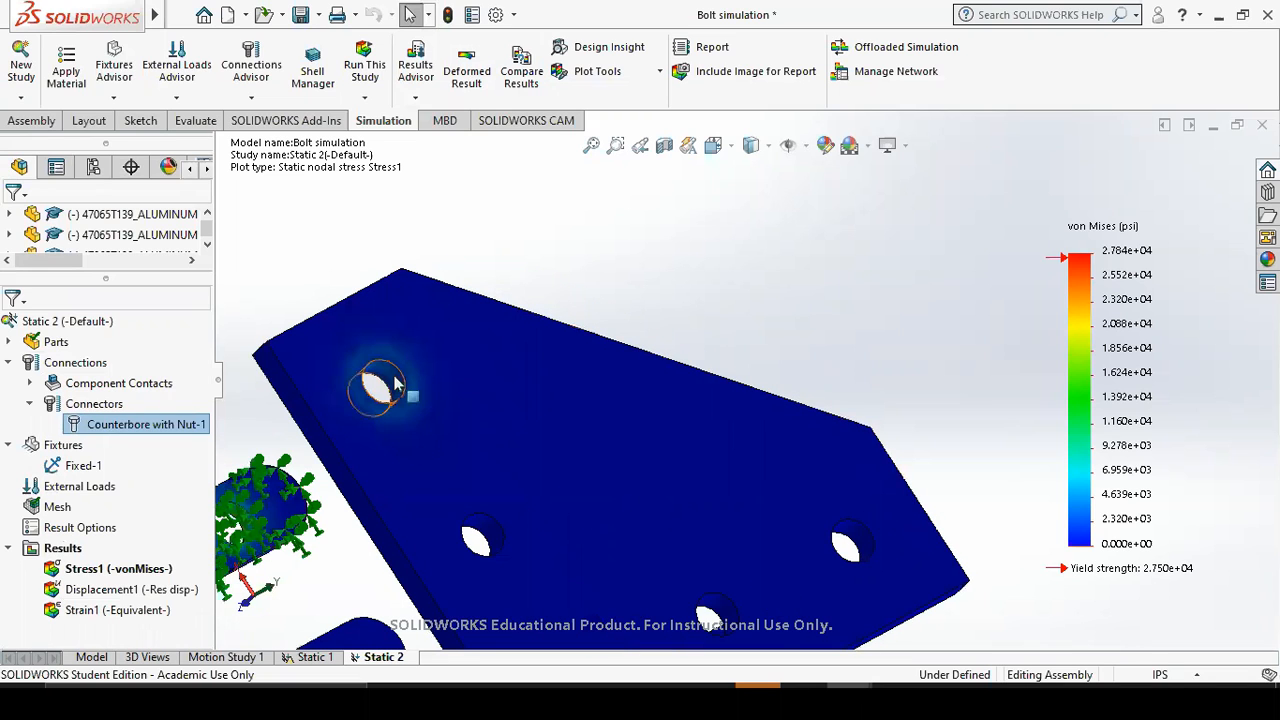
scroll(371, 386, down, 3)
scroll(404, 375, down, 3)
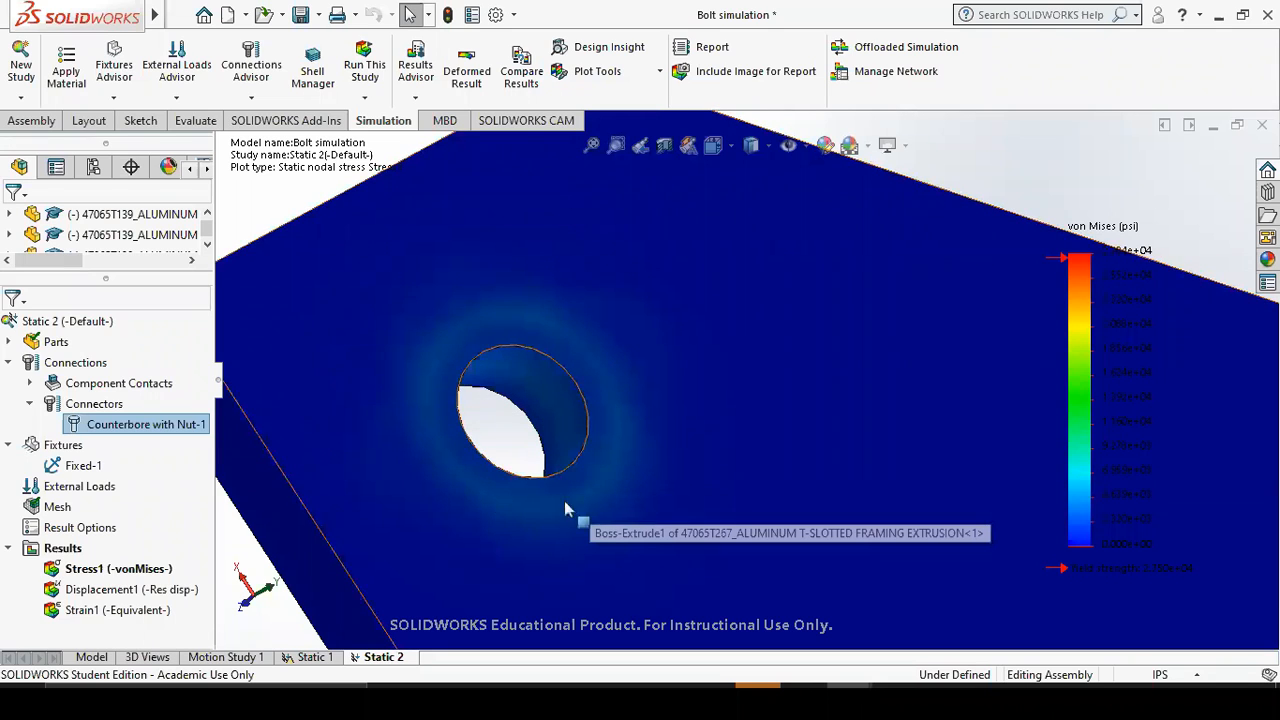
scroll(567, 372, up, 5)
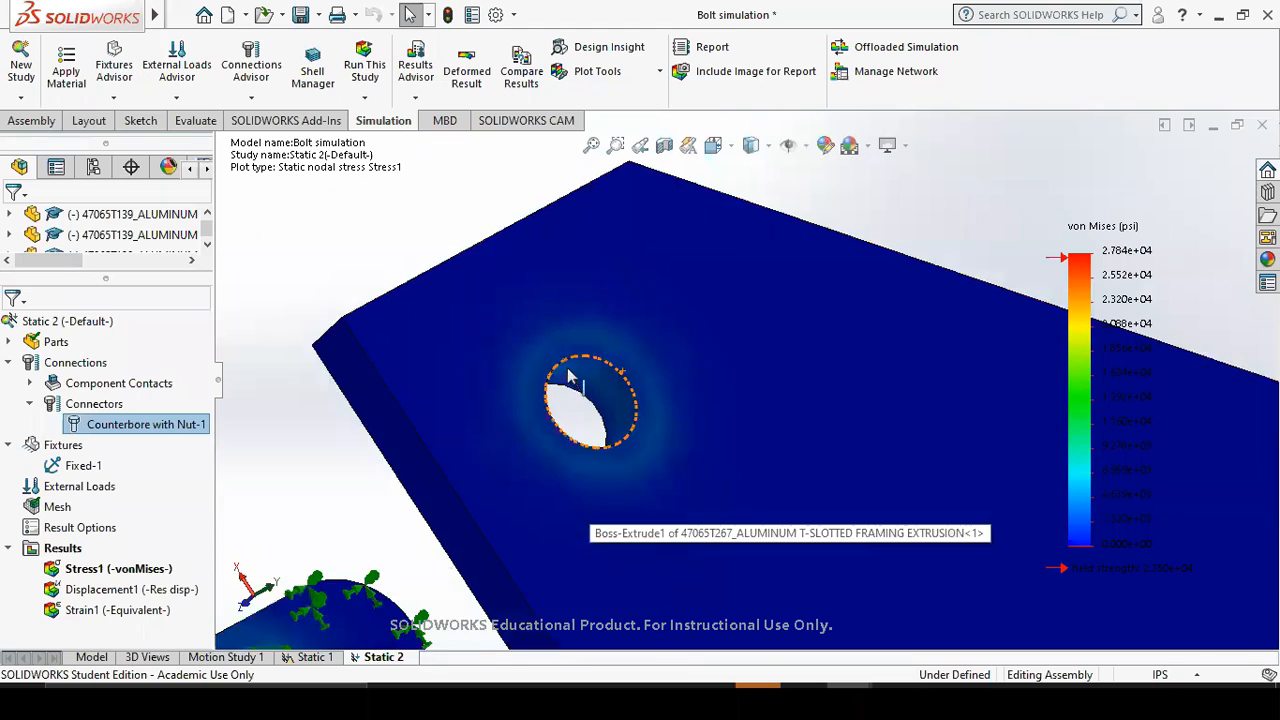
scroll(567, 368, up, 2)
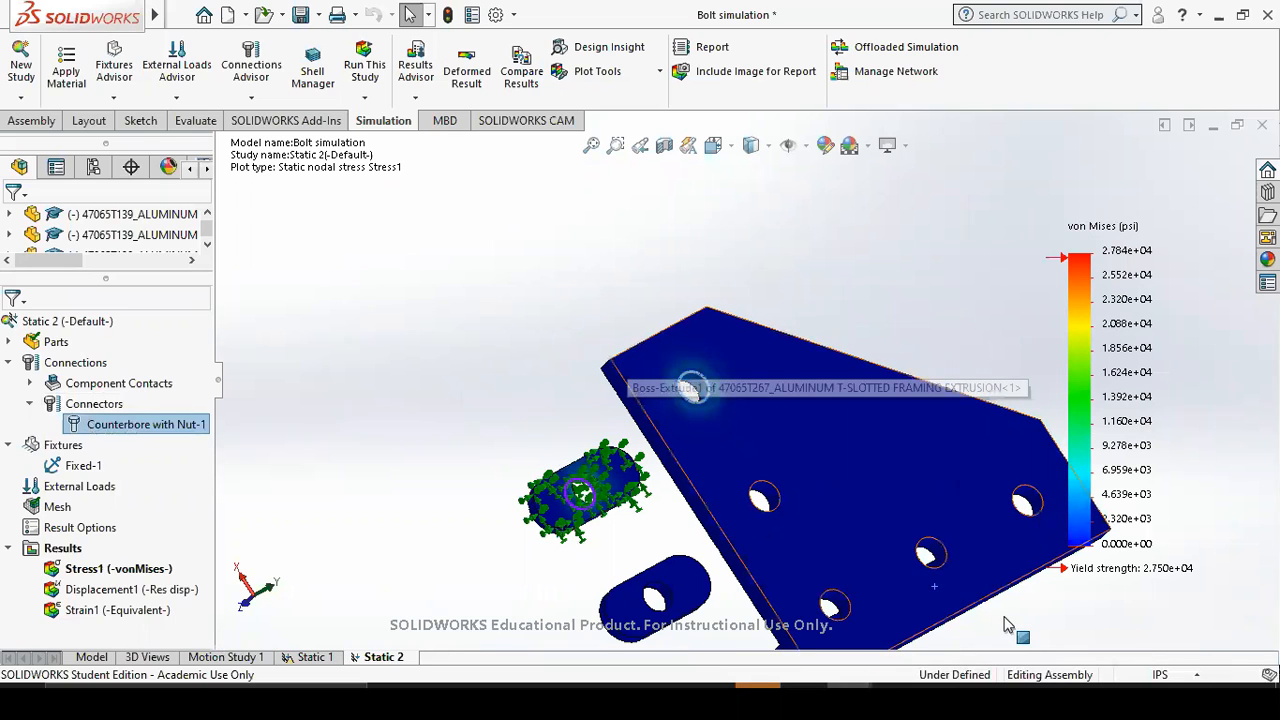
click(112, 569)
right_click(112, 570)
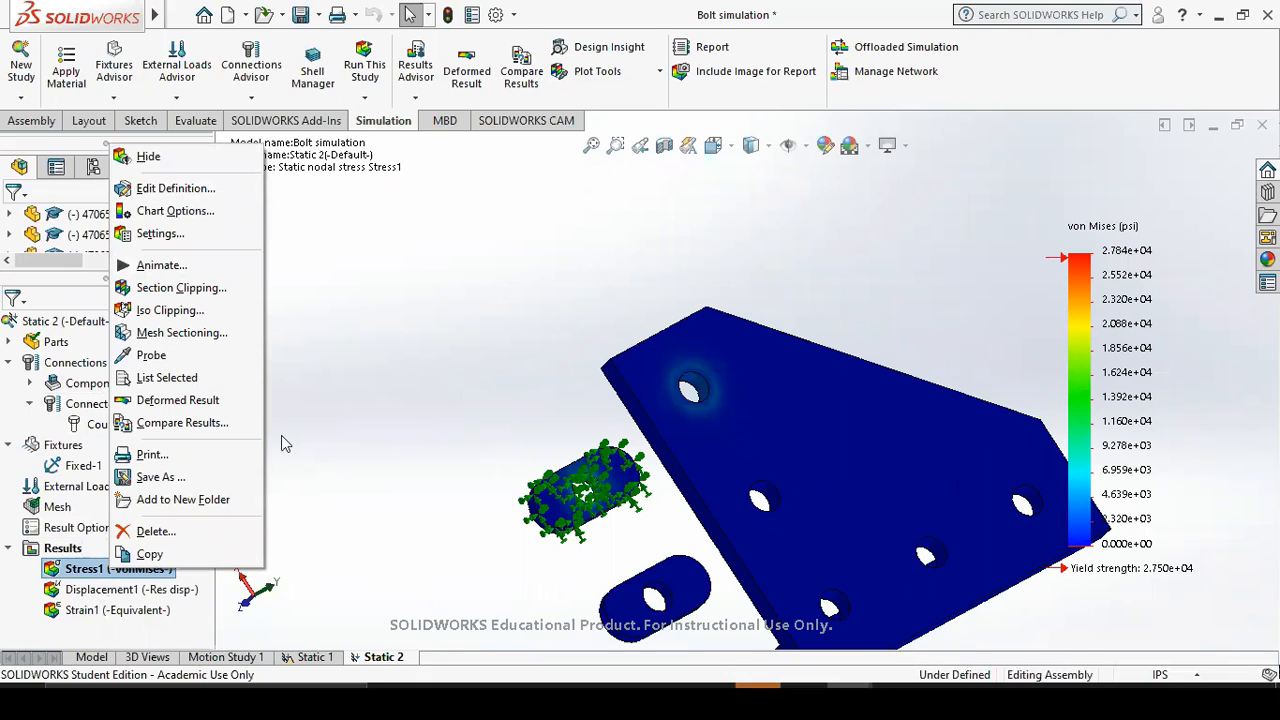
click(433, 264)
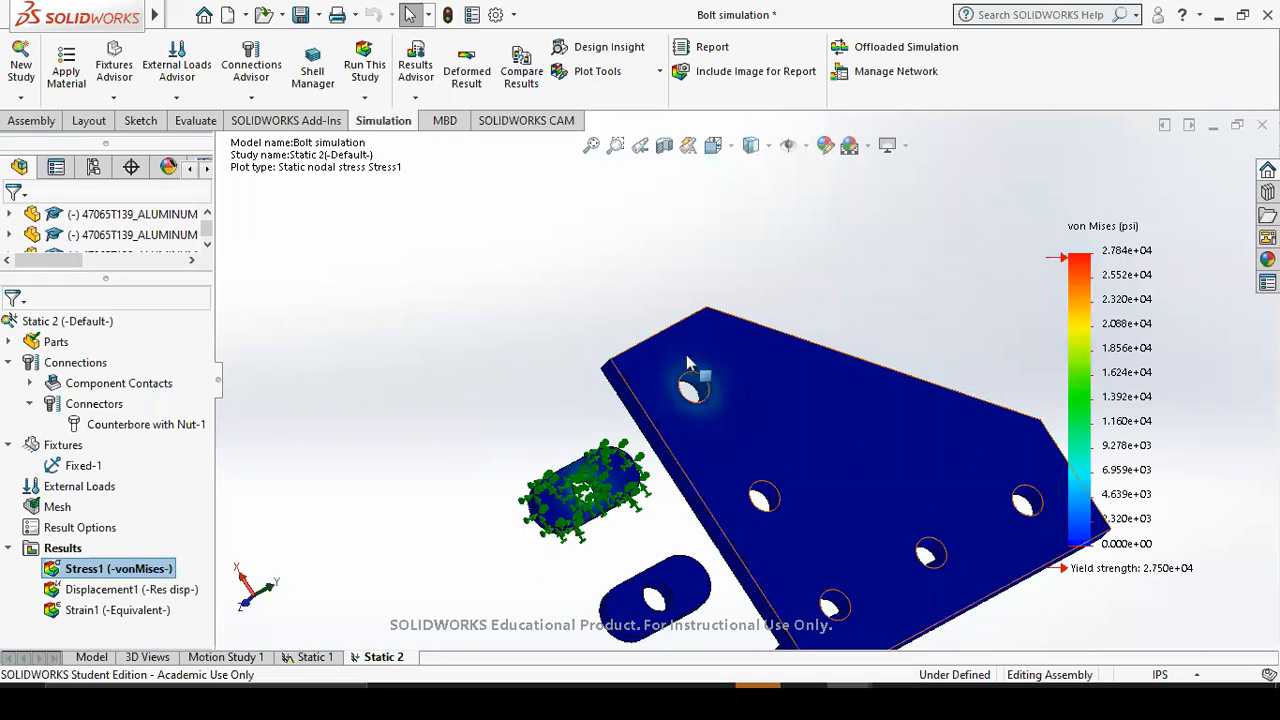
Start a report for the Static 2 study and enter "steel" as its description.
click(719, 53)
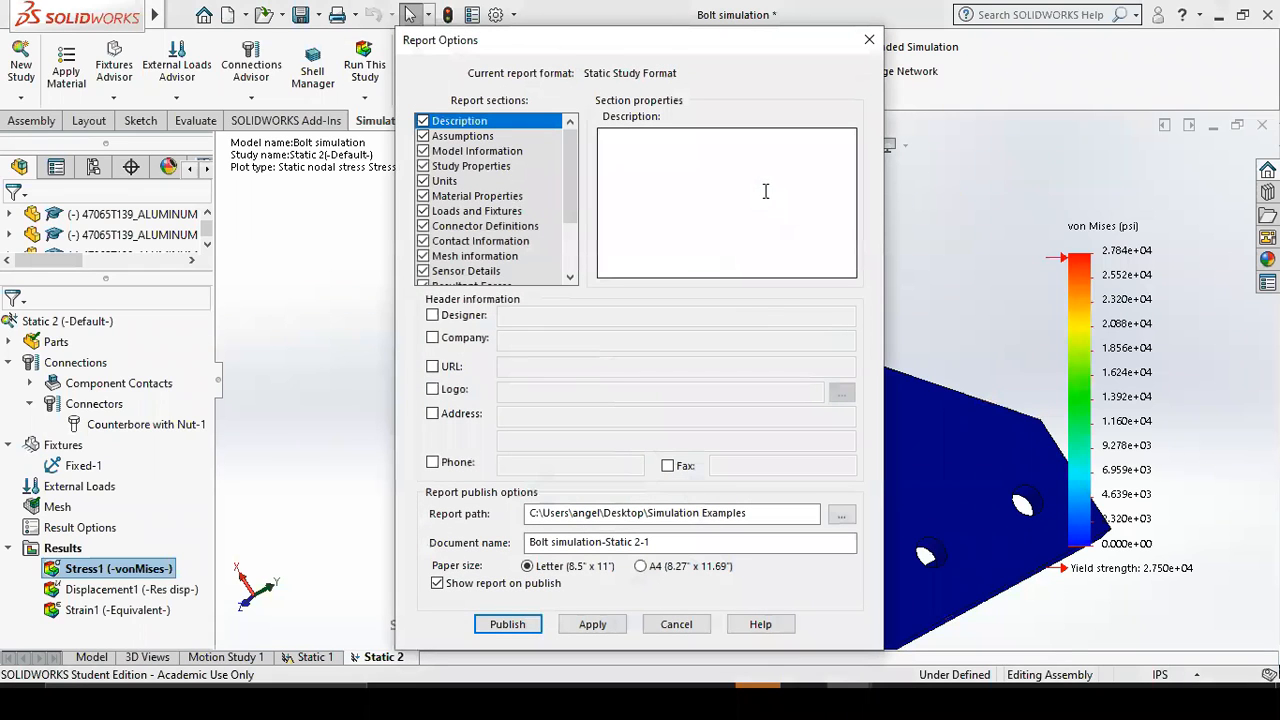
click(622, 157)
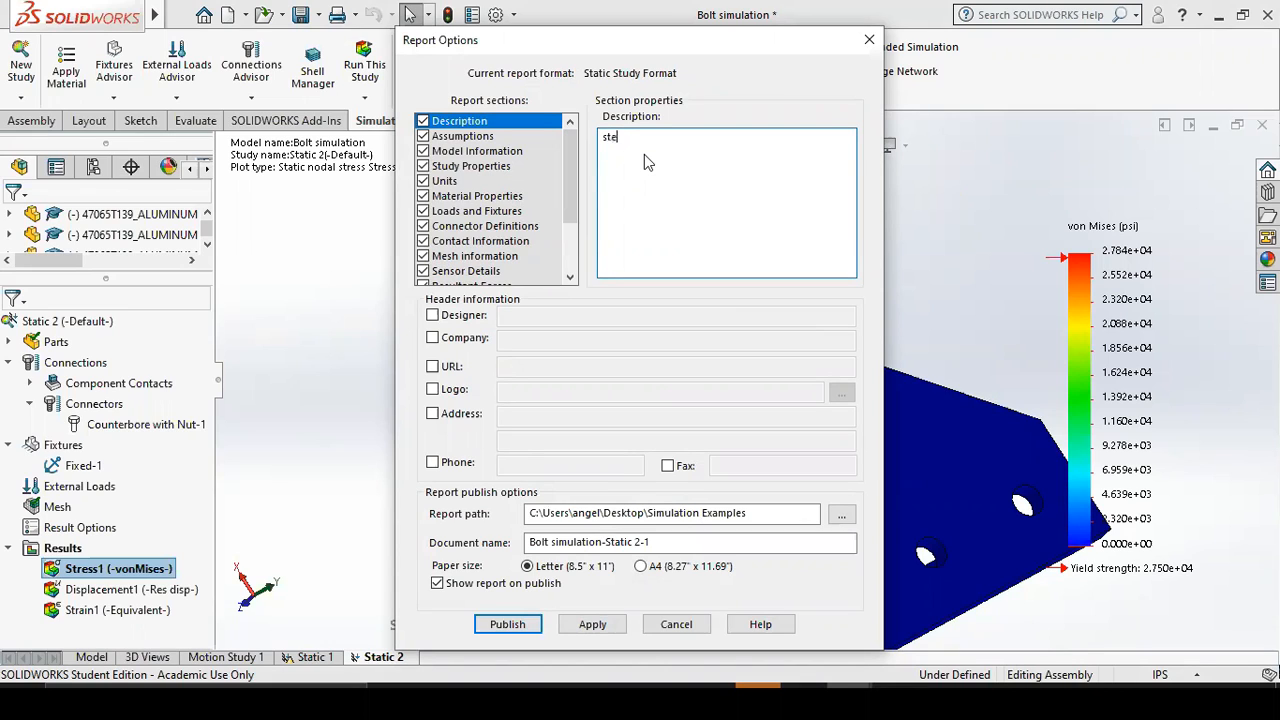
click(455, 137)
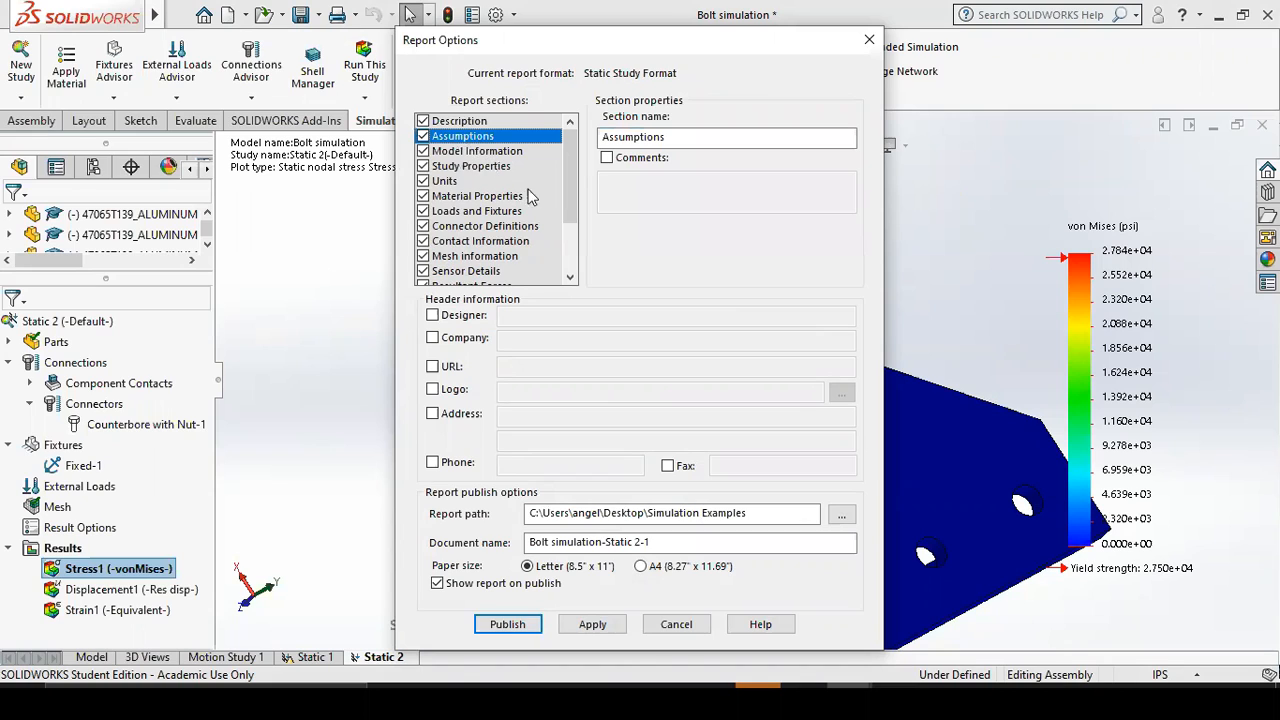
Exclude the Beams, Sensor Details, Mesh Information, Contact Information, and Loads and Fixtures sections from the report.
scroll(548, 266, down, 2)
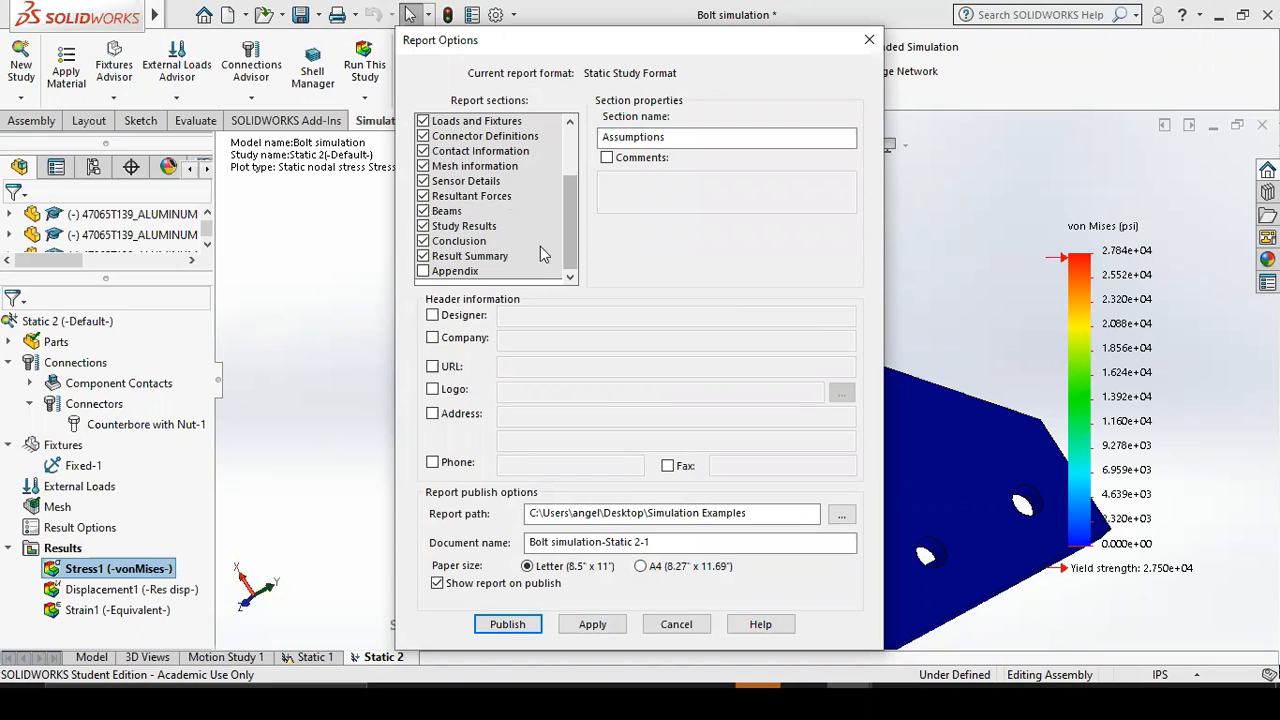
click(423, 211)
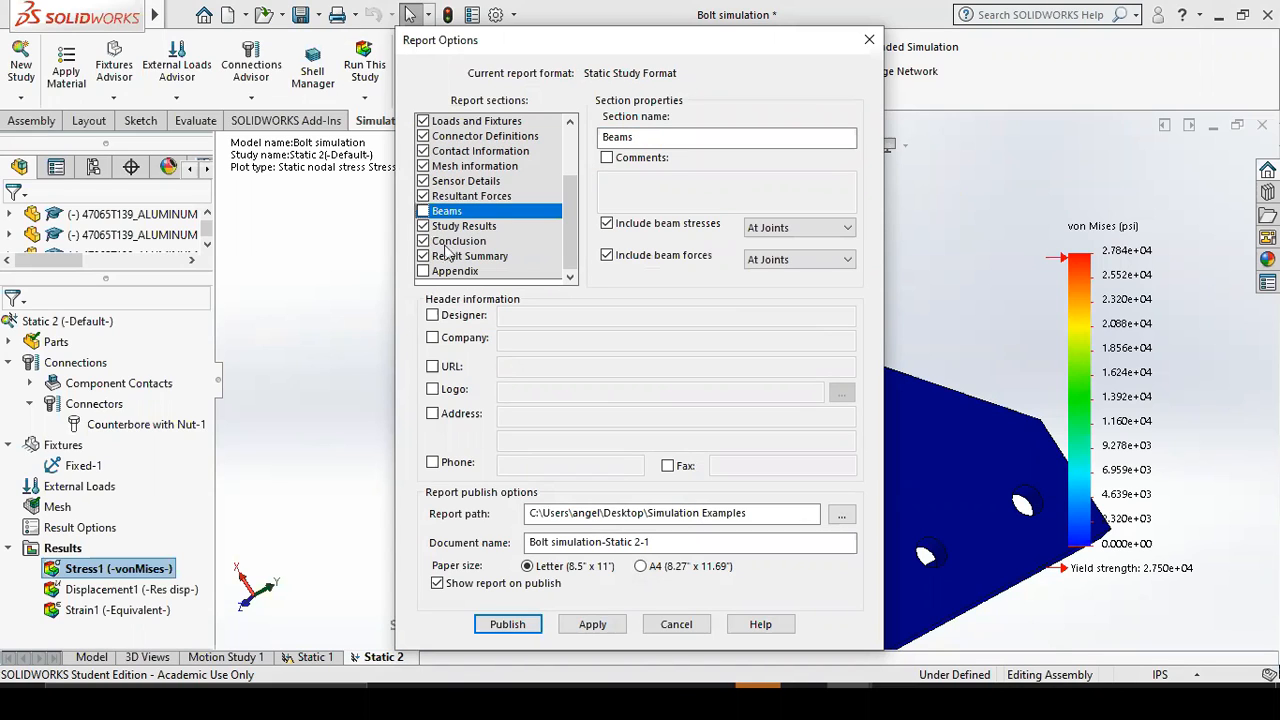
click(424, 181)
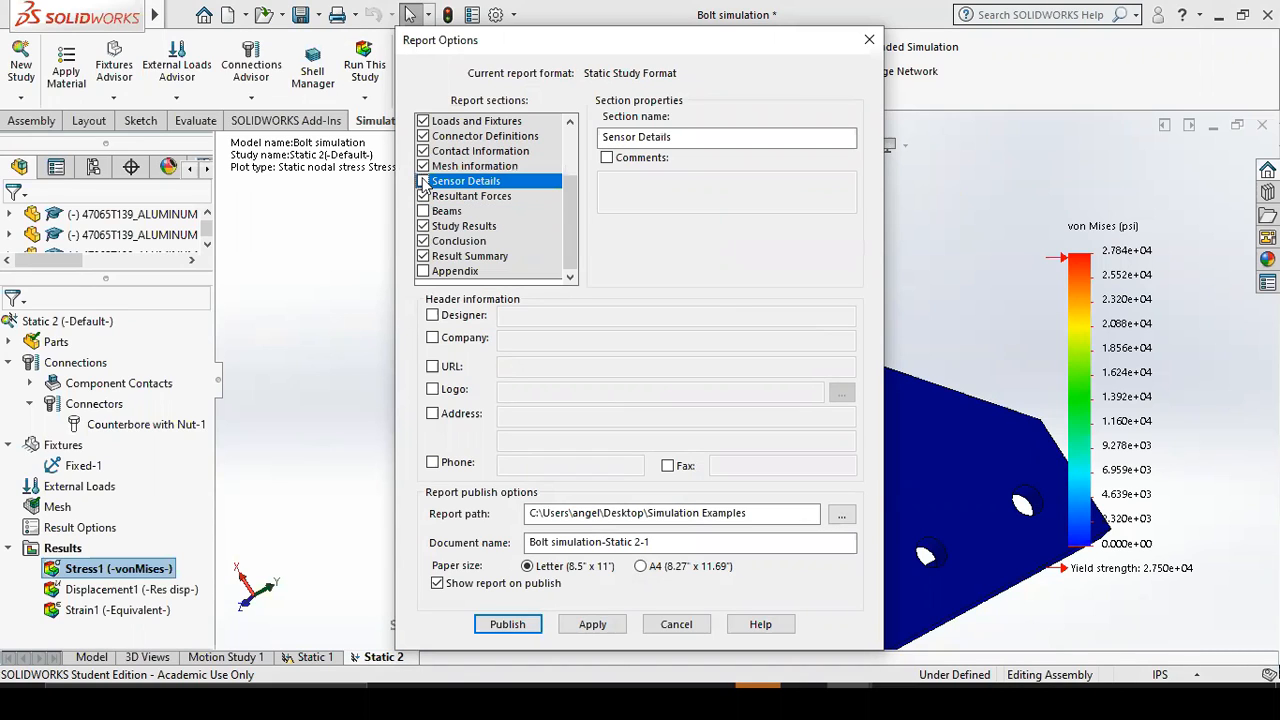
scroll(500, 228, up, 1)
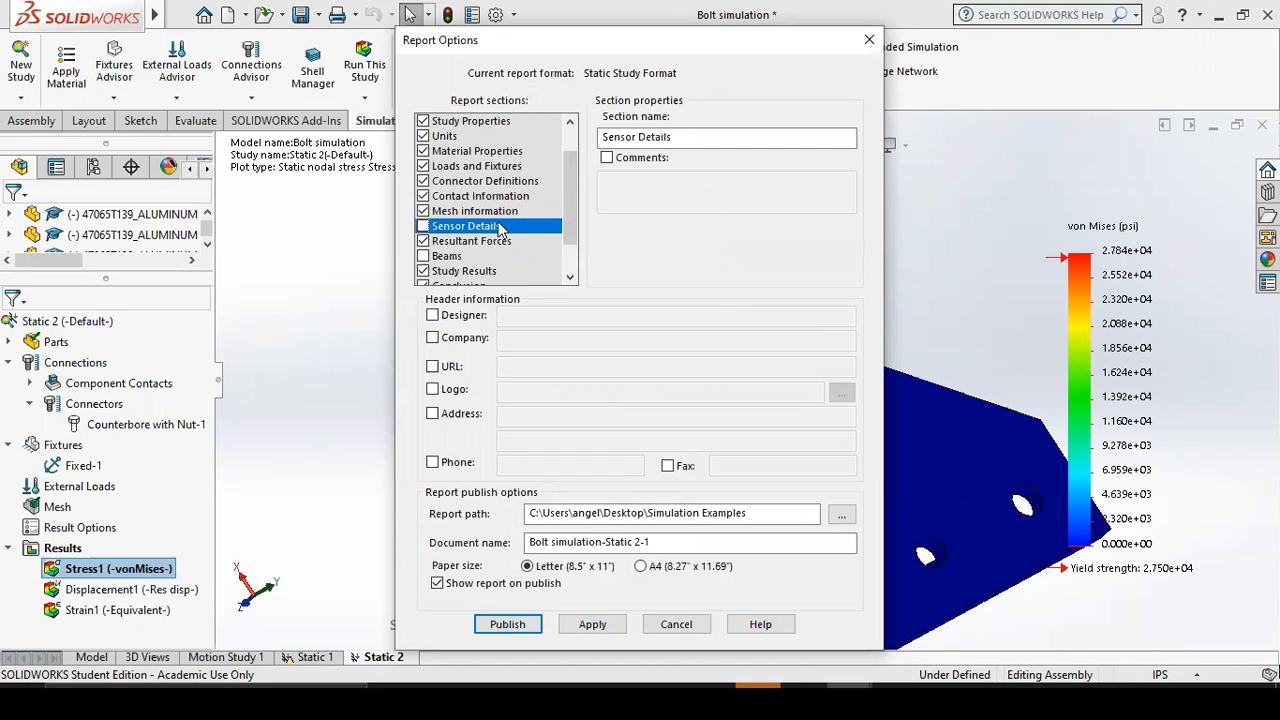
click(423, 211)
click(423, 196)
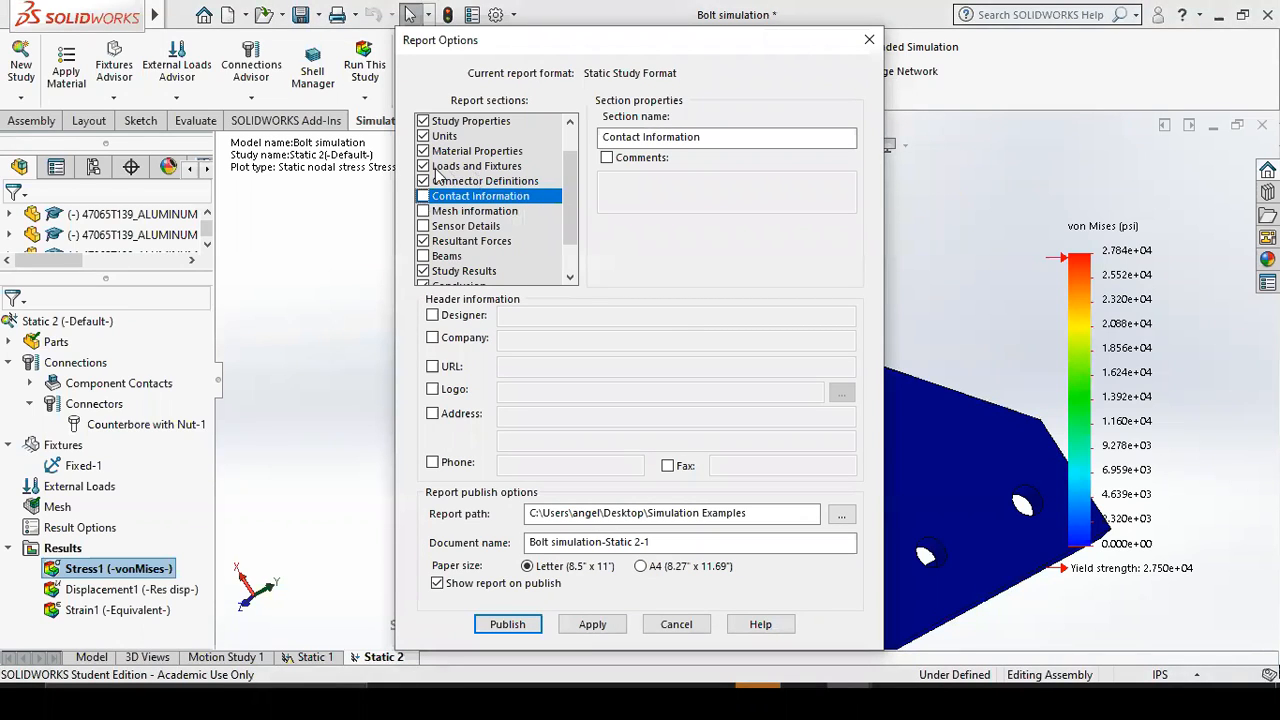
click(423, 166)
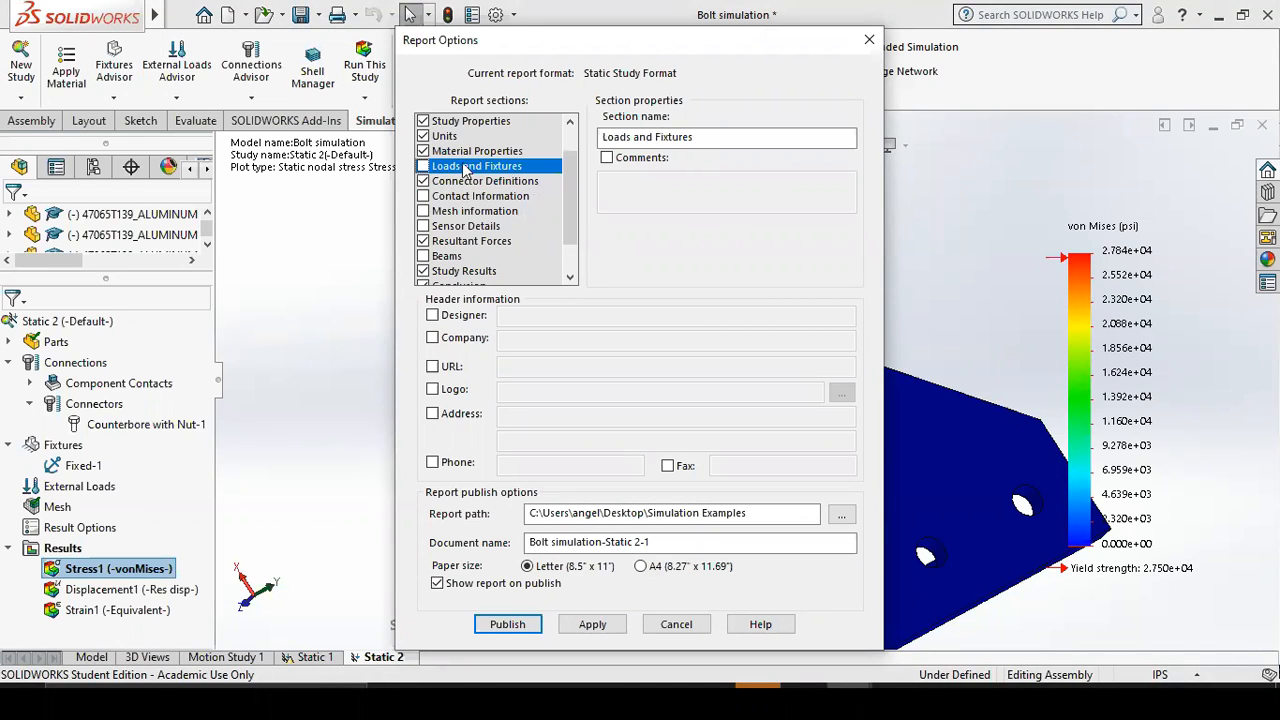
scroll(498, 224, down, 1)
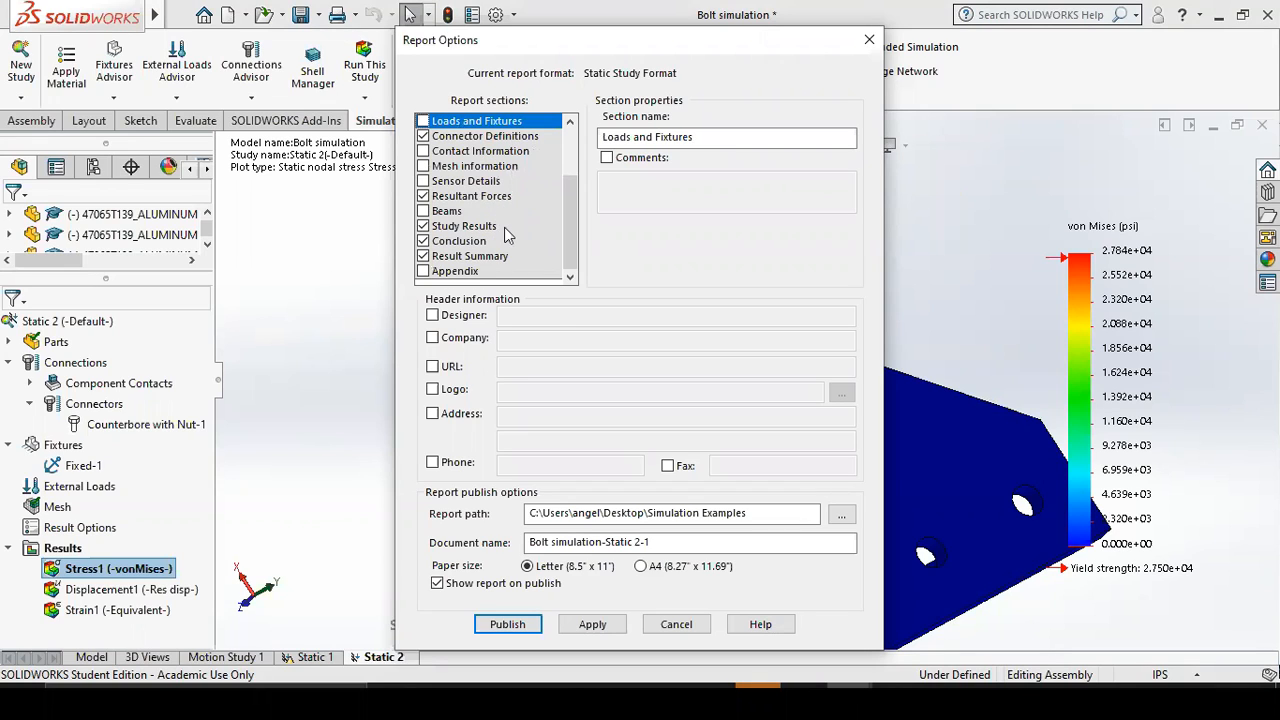
Enable the Designer and Company entries in the report's header information, leaving URL out.
click(433, 315)
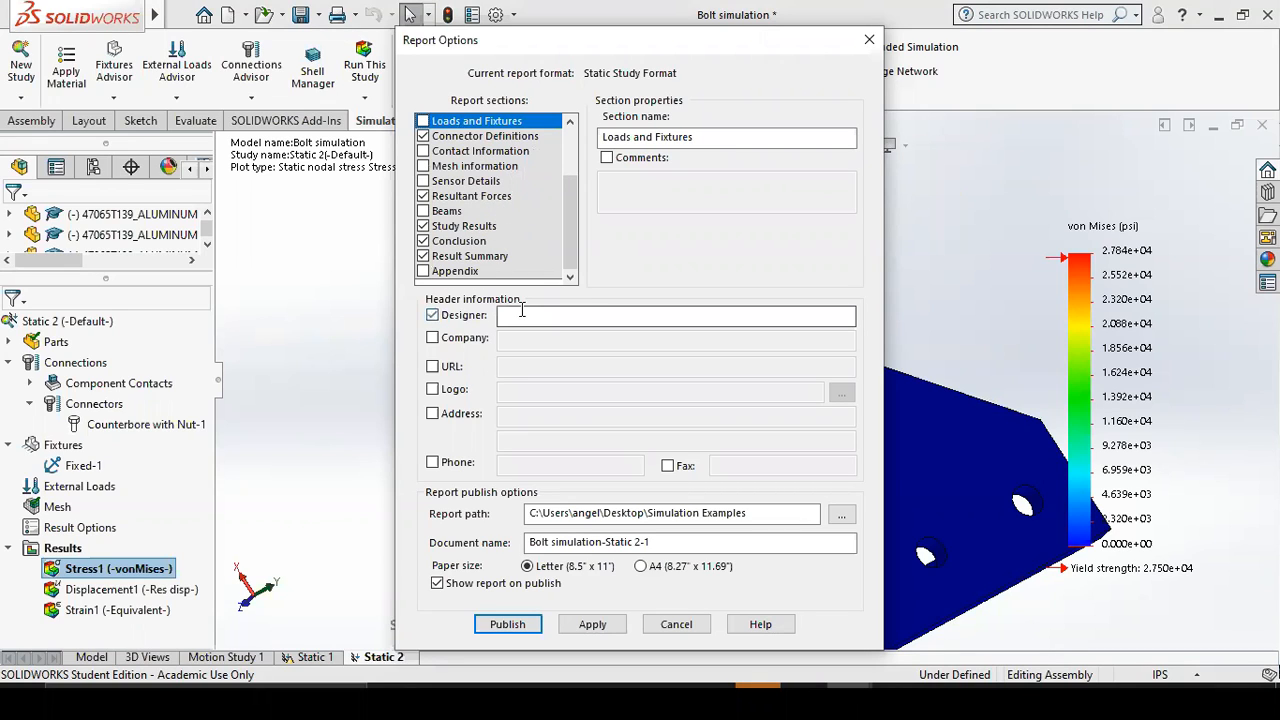
click(433, 338)
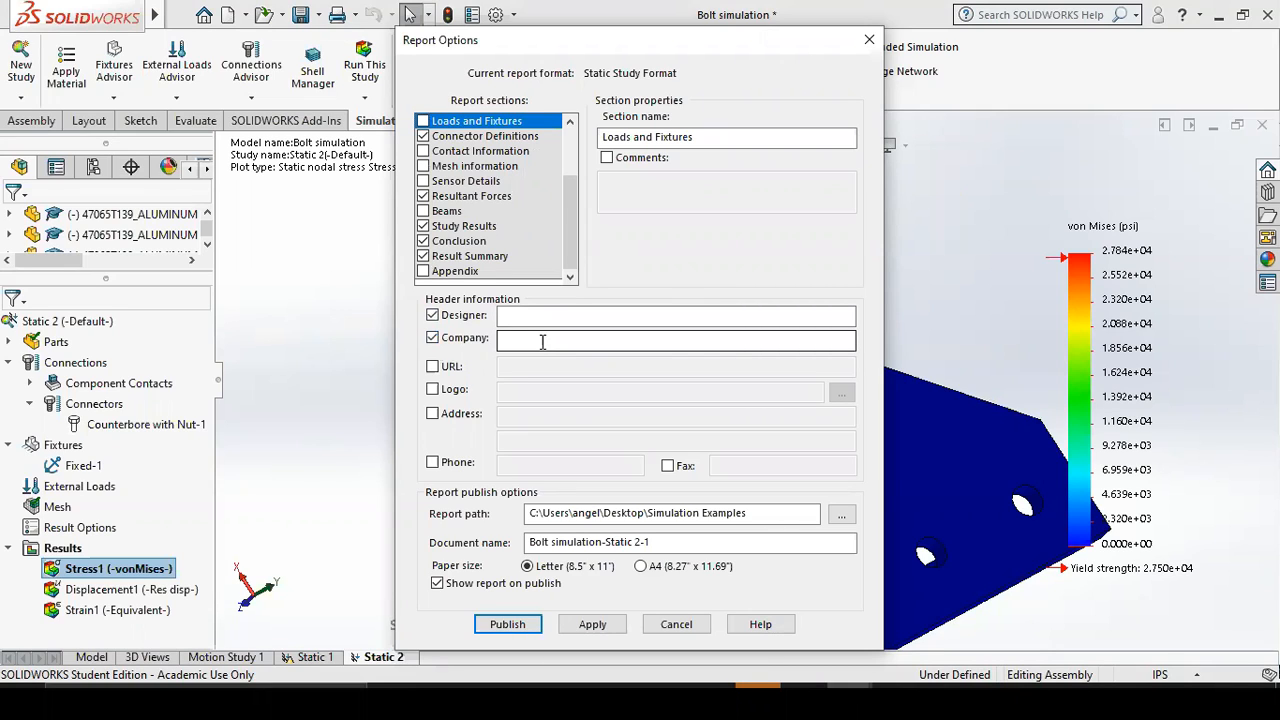
click(431, 368)
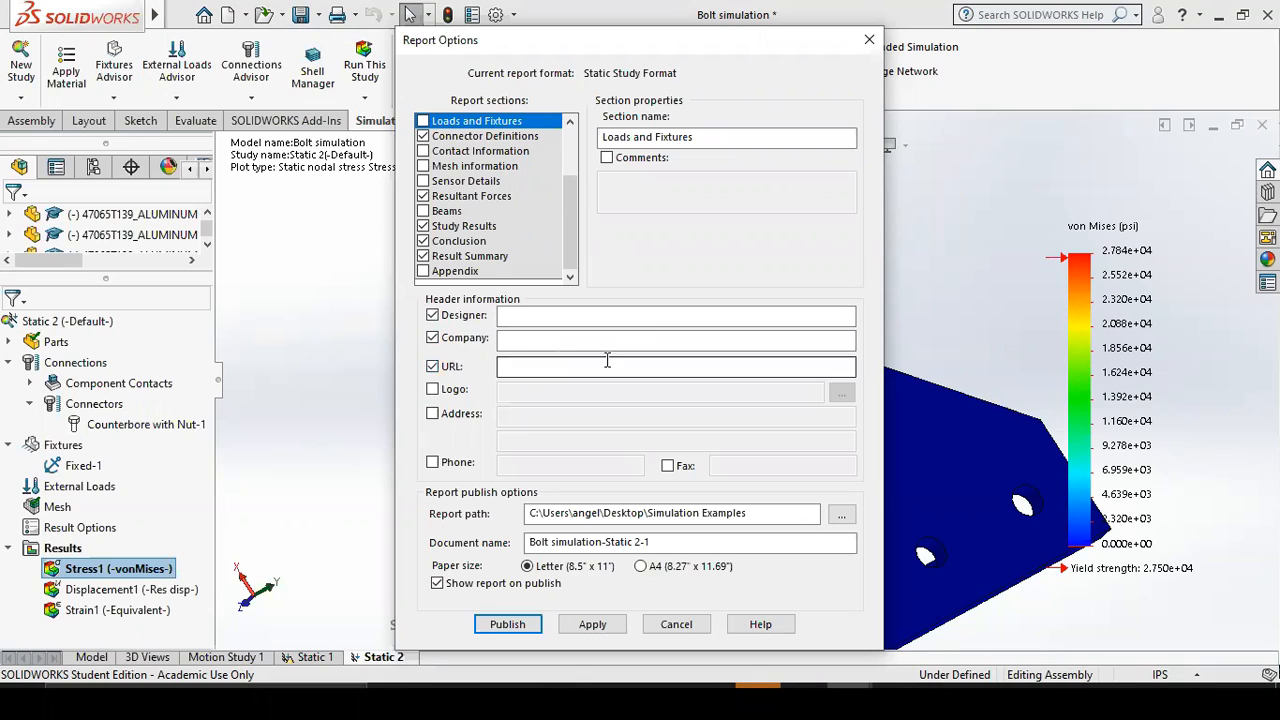
click(431, 367)
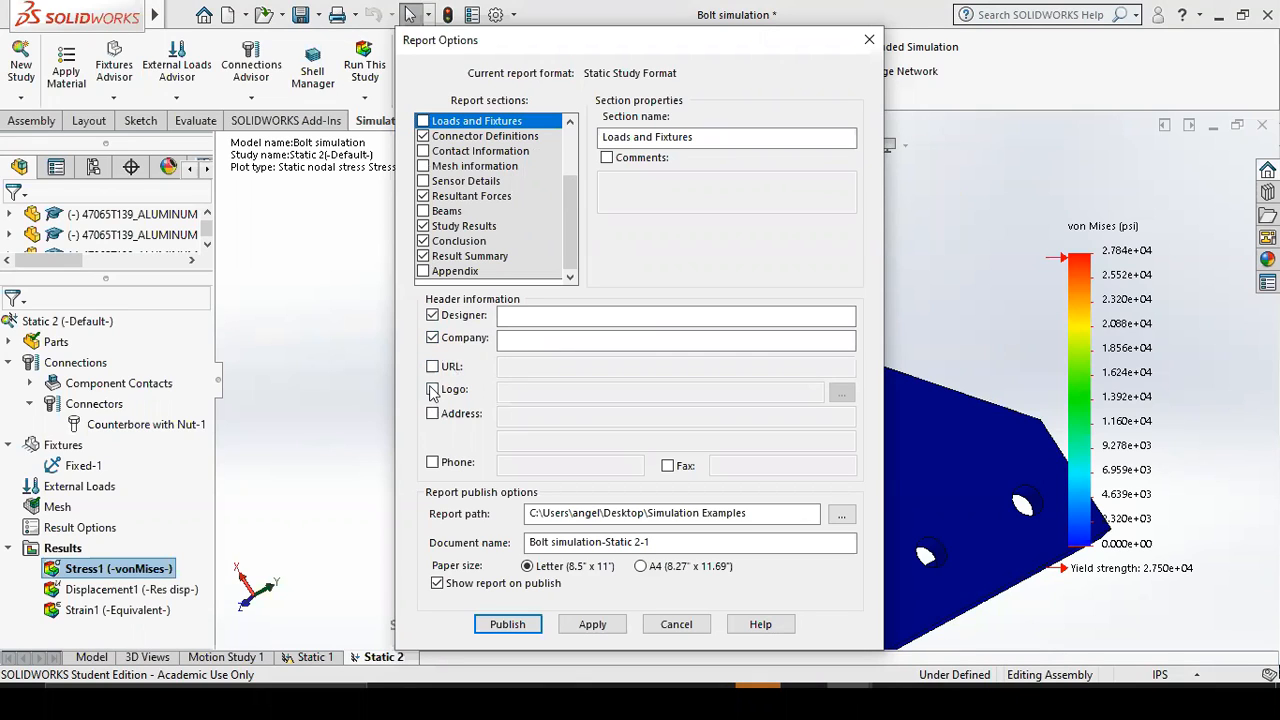
Enable the header logo and load the ASME logo JPG from the Desktop for the report.
click(432, 389)
click(840, 395)
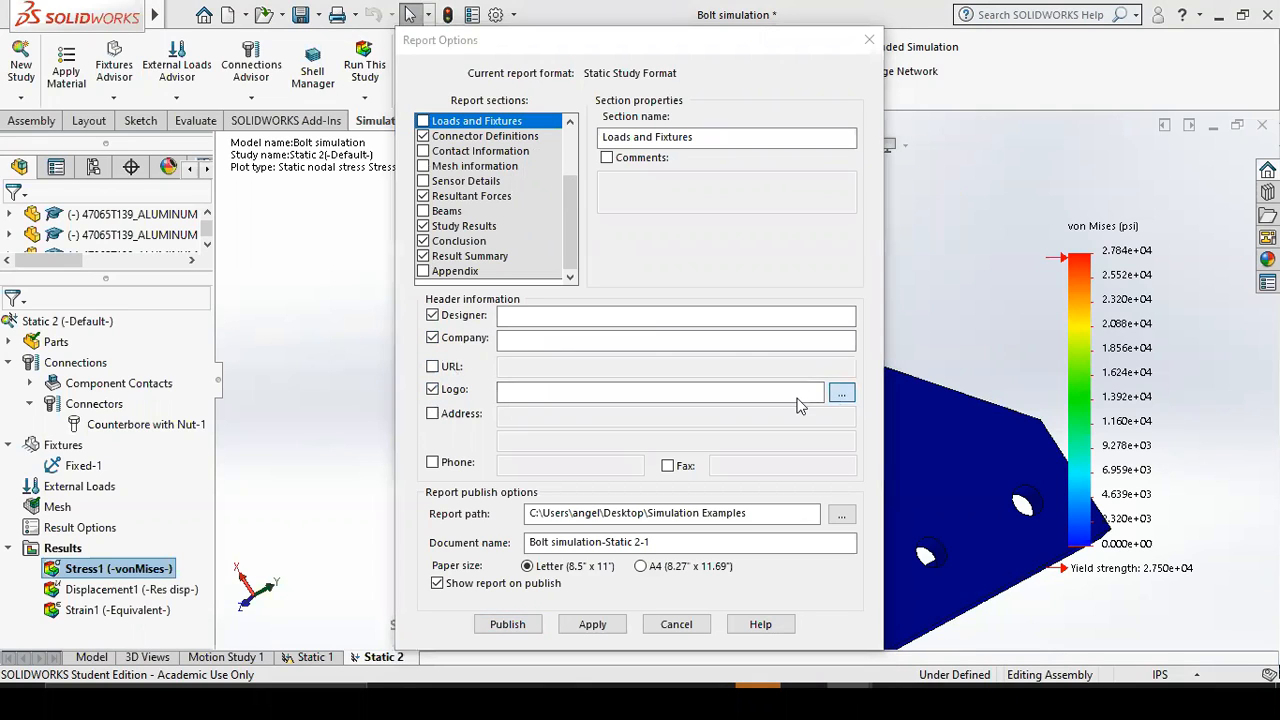
scroll(490, 238, up, 3)
click(490, 205)
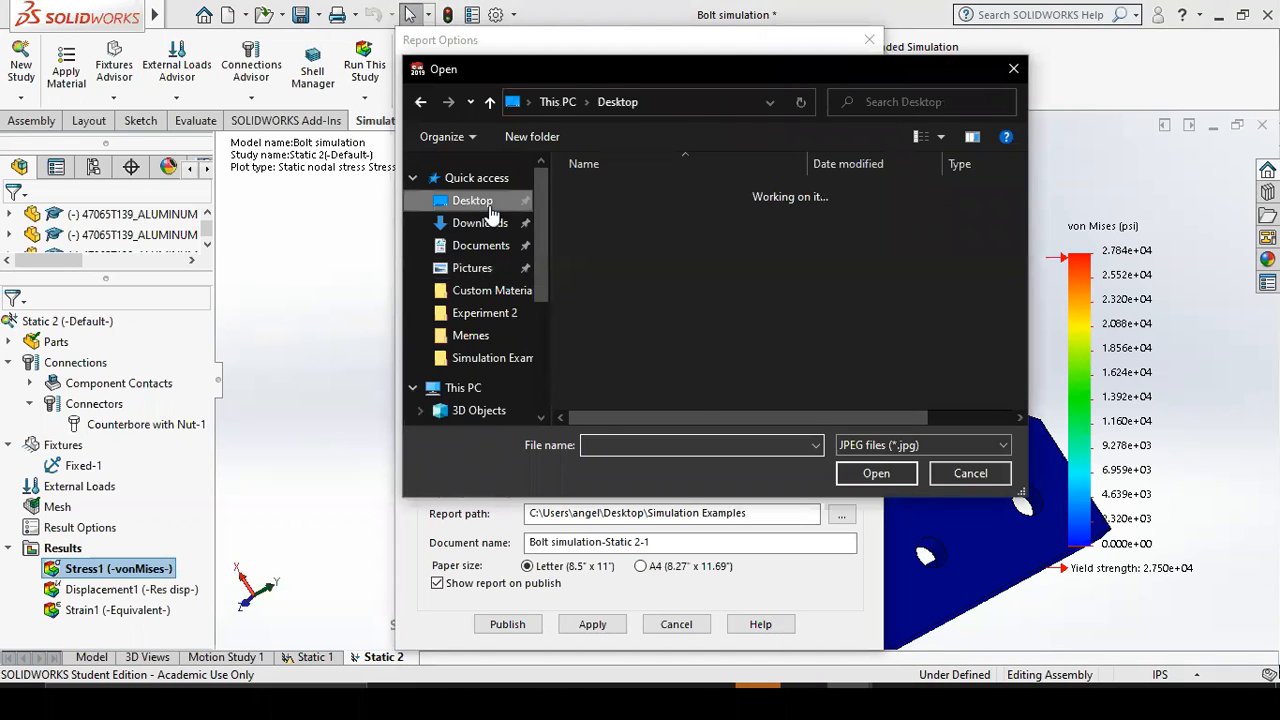
click(630, 379)
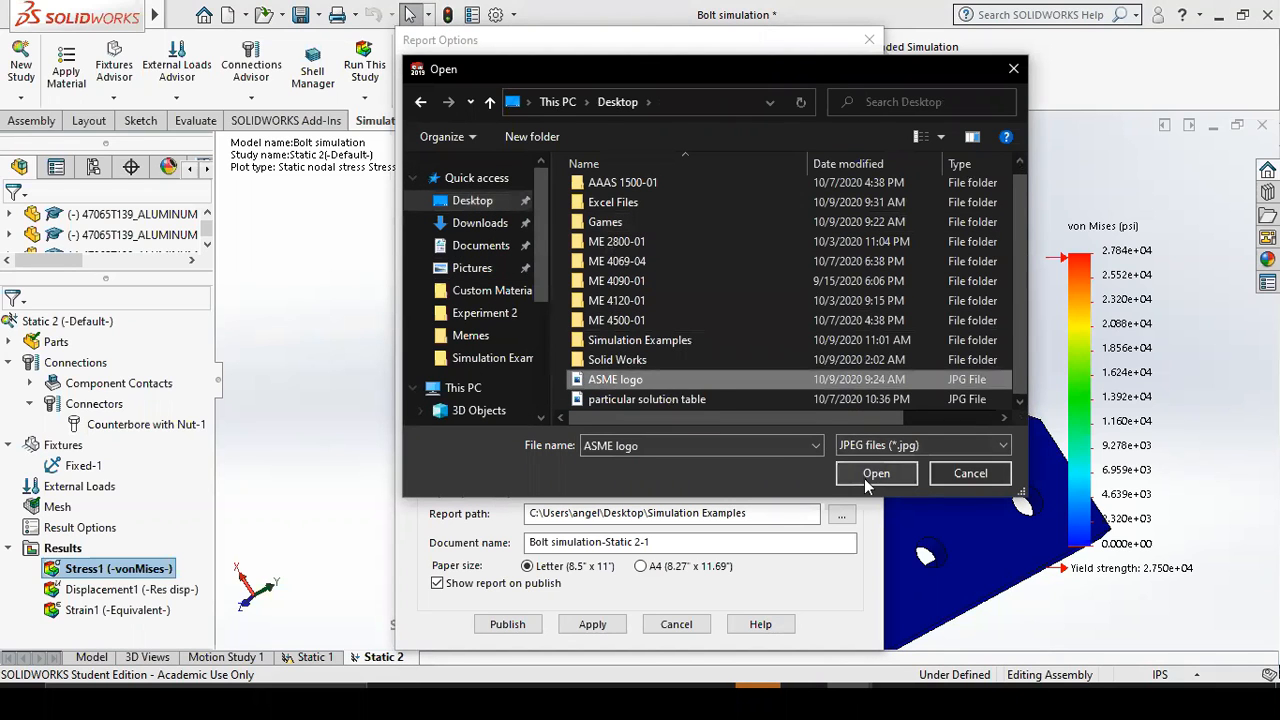
click(864, 477)
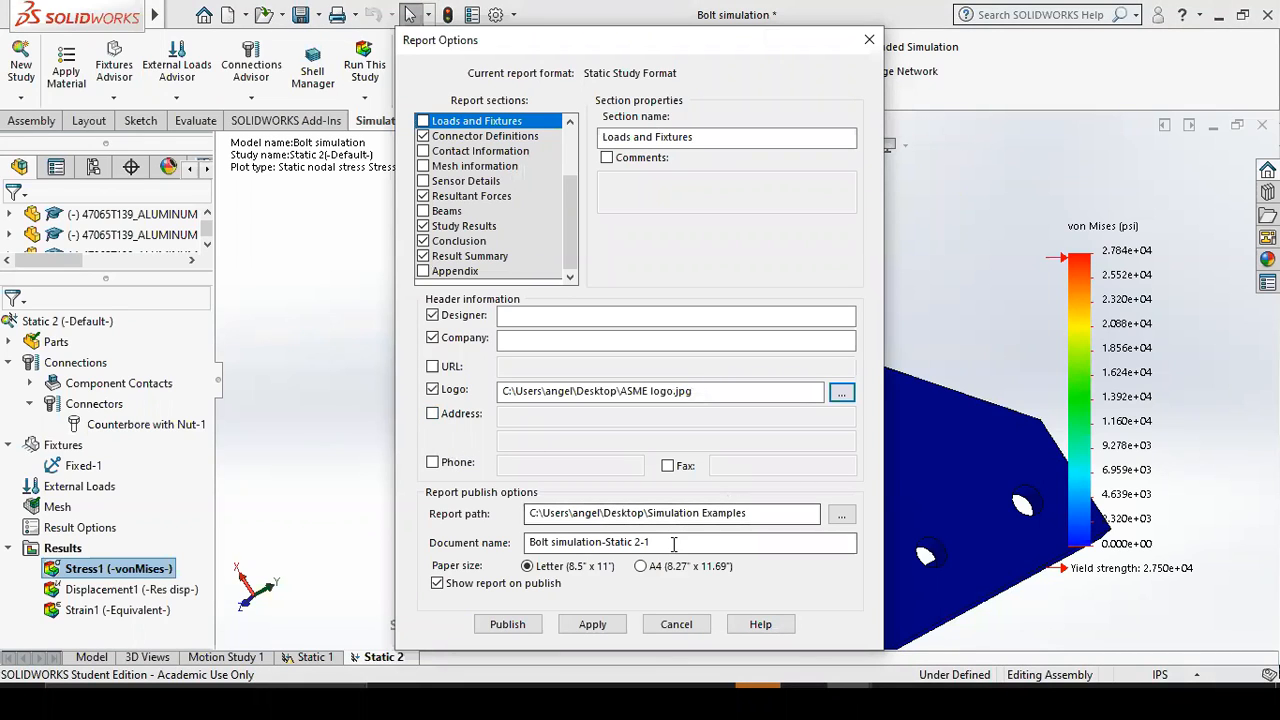
Name the report document "Bolt Sim" and publish it.
drag(674, 543, 519, 541)
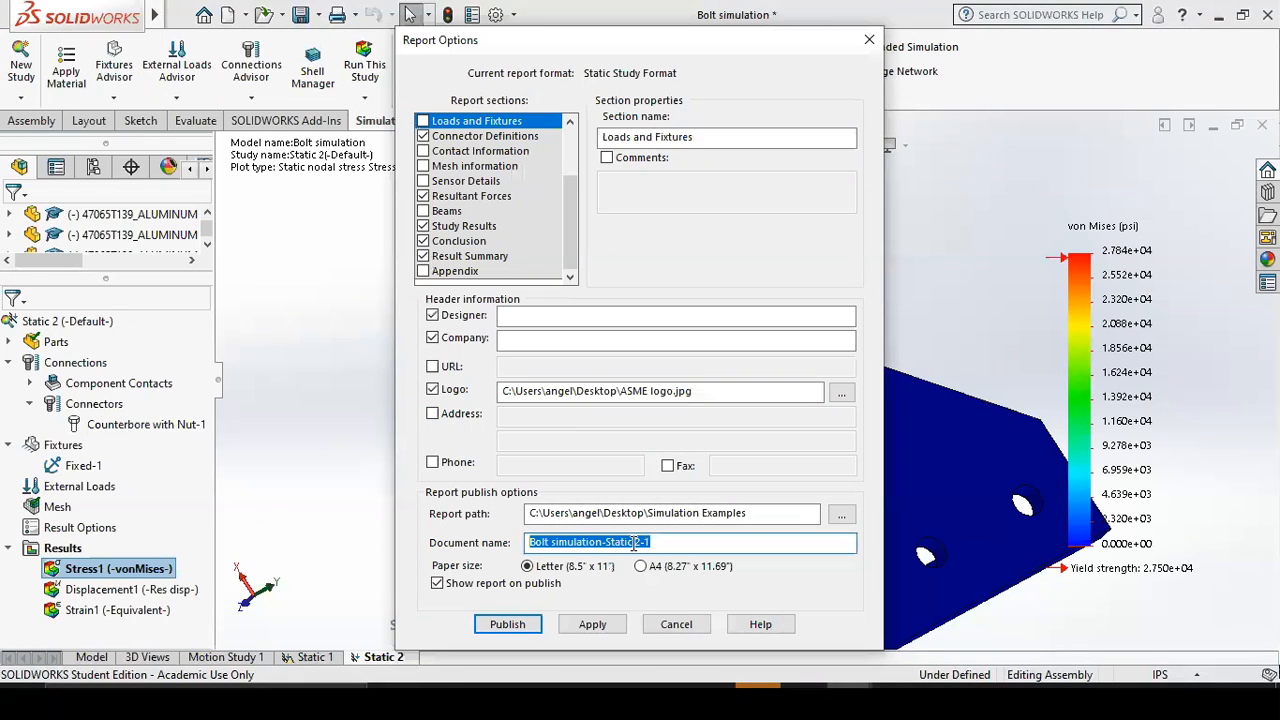
key(BackSpace)
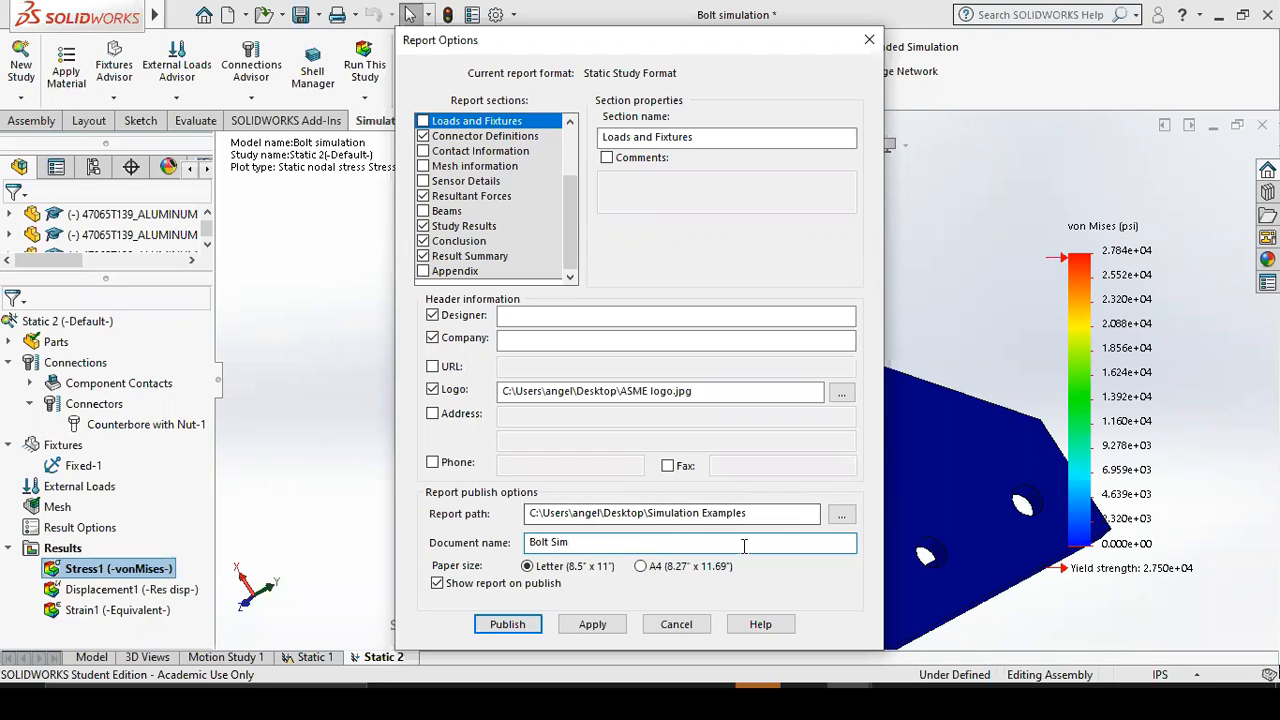
click(505, 625)
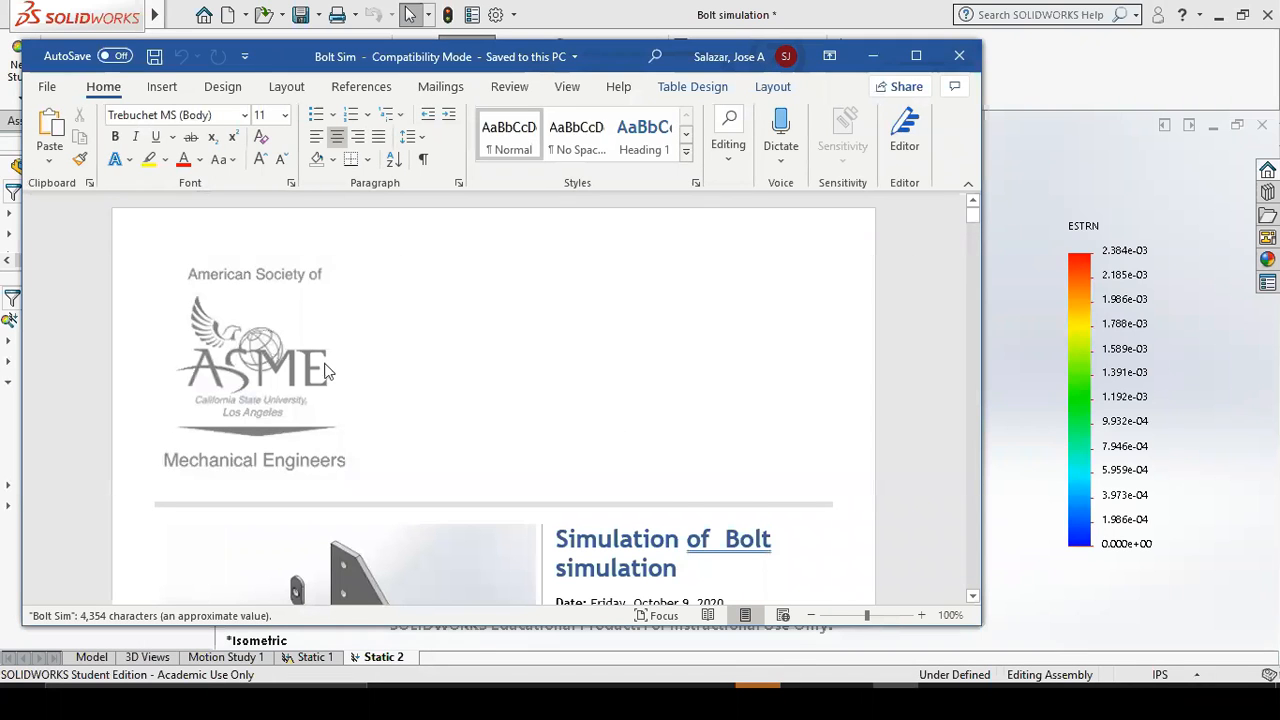
Review the published report's cover page, table of contents, description, and solid body details under Model Information.
scroll(314, 377, down, 3)
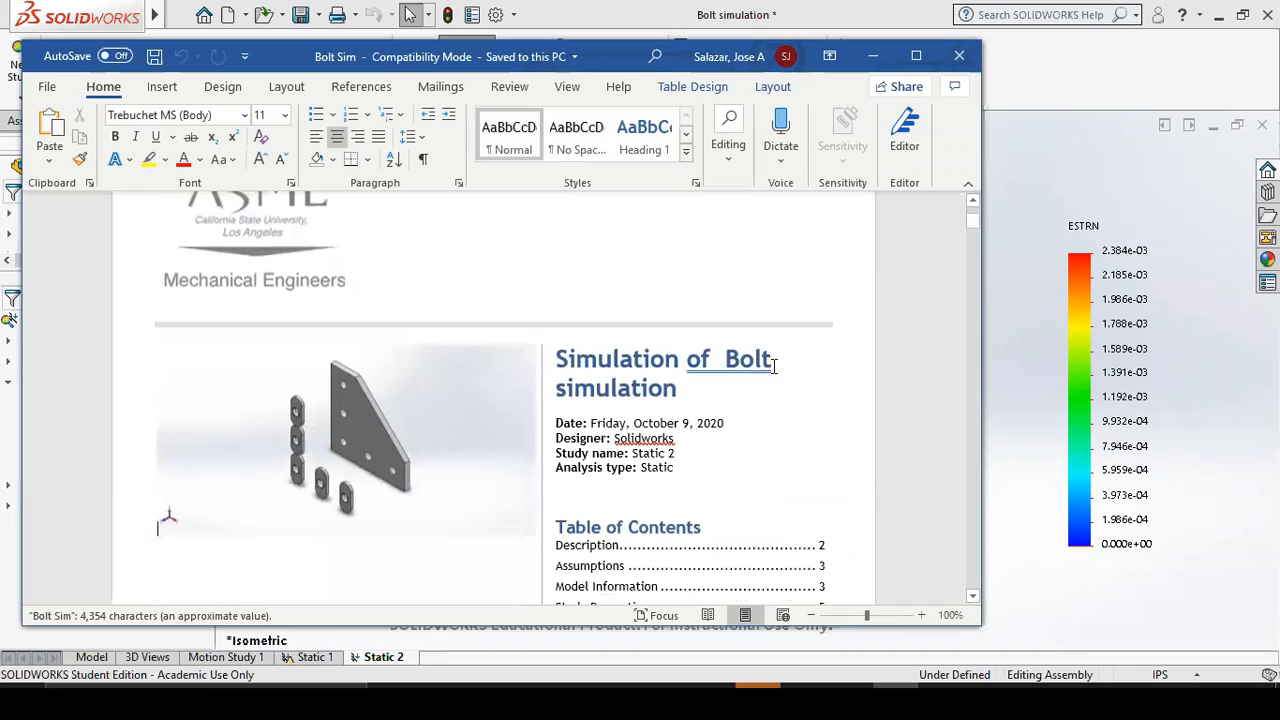
scroll(614, 399, down, 3)
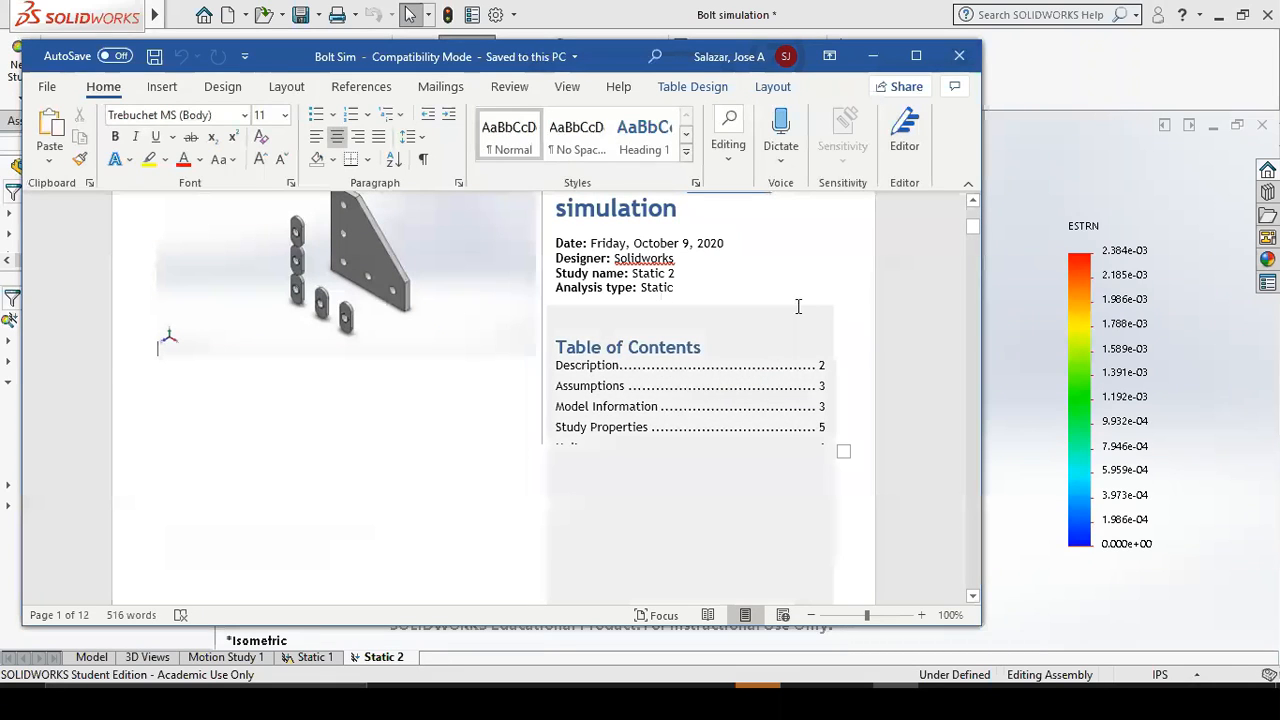
scroll(797, 306, down, 10)
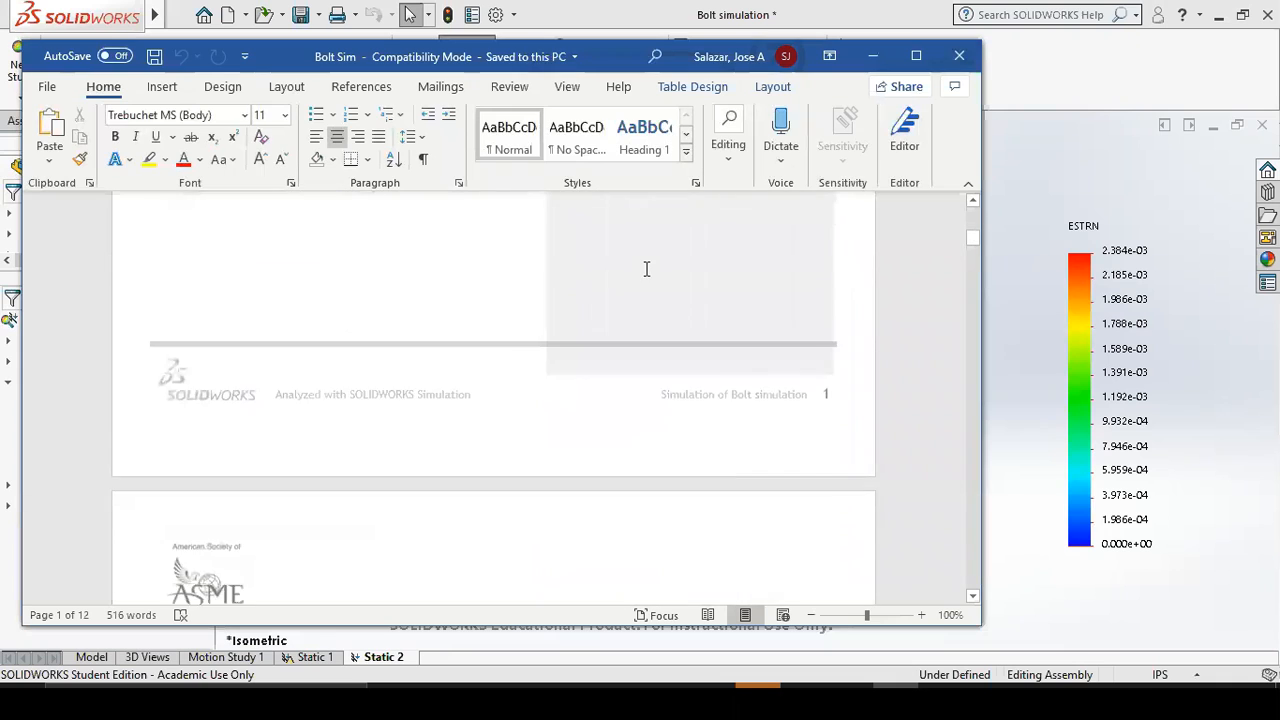
scroll(631, 308, down, 4)
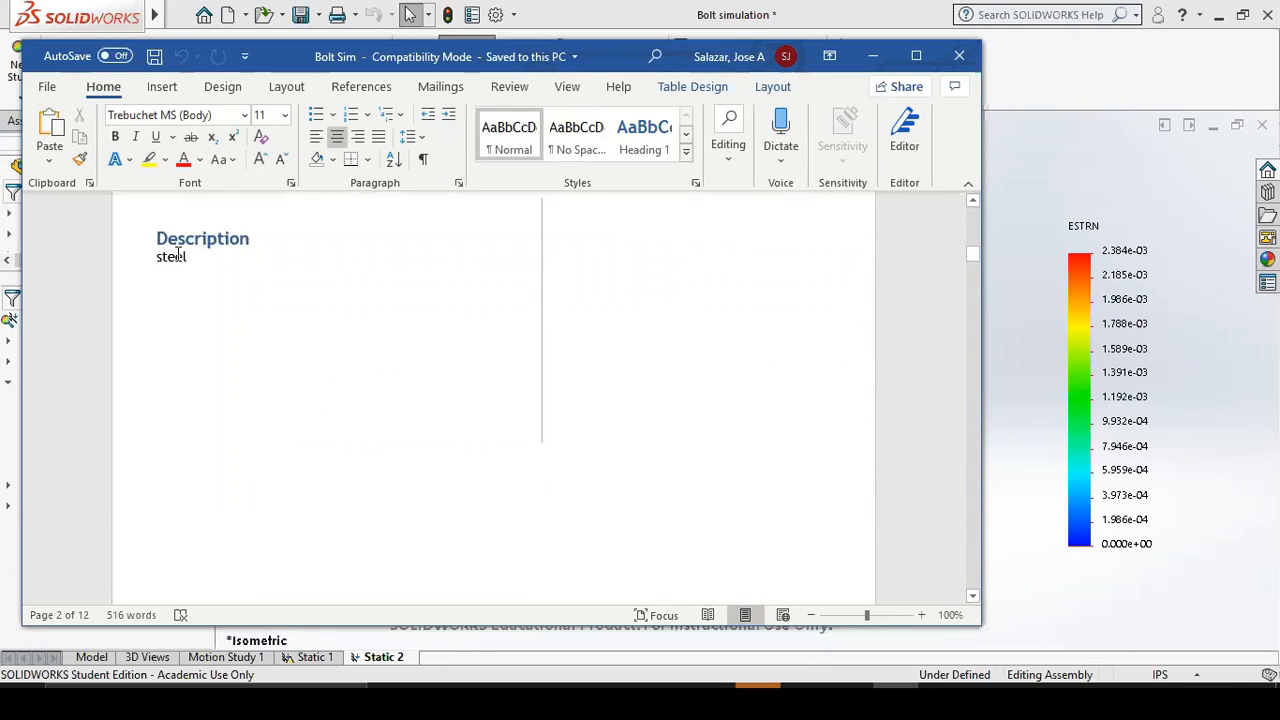
scroll(177, 254, down, 7)
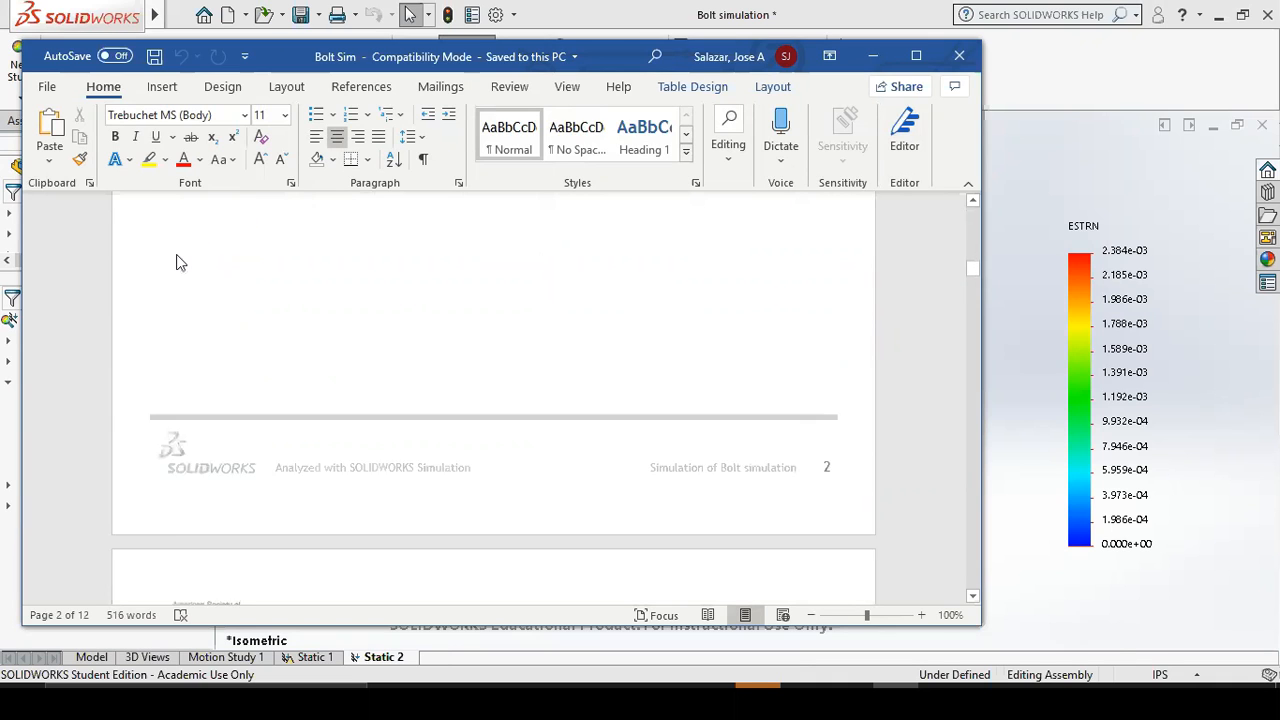
scroll(243, 386, down, 4)
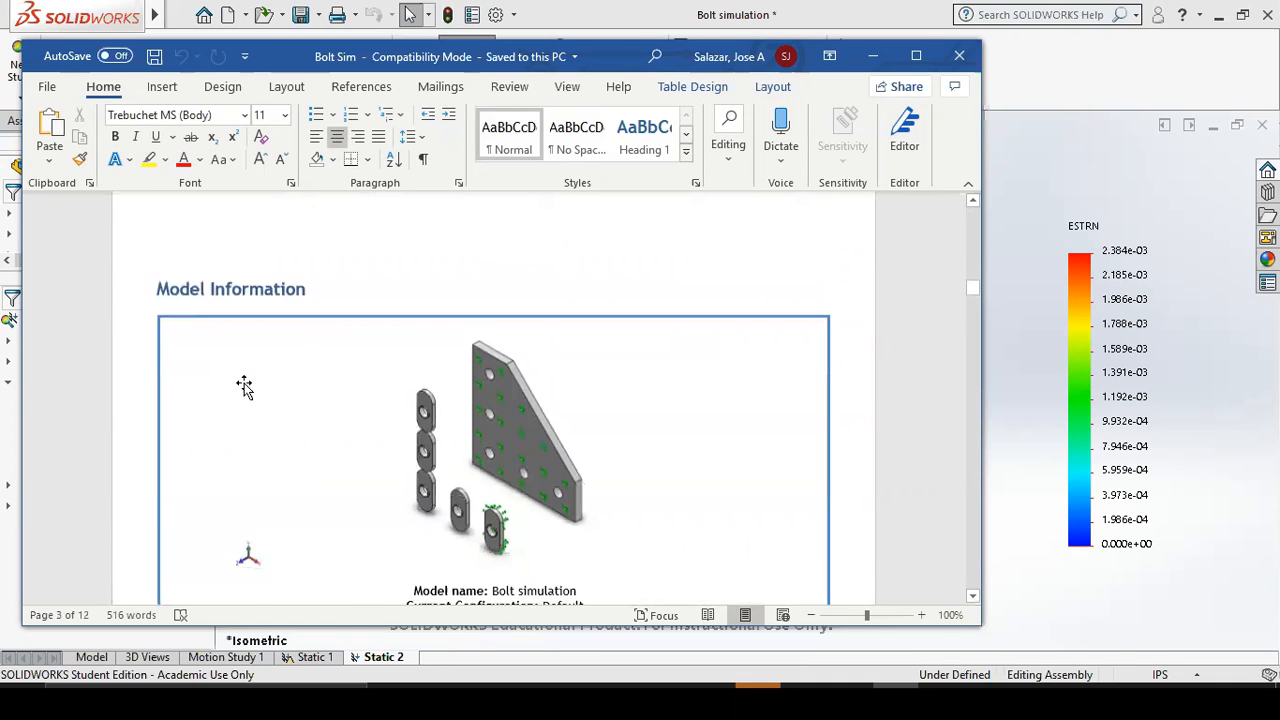
scroll(432, 376, down, 5)
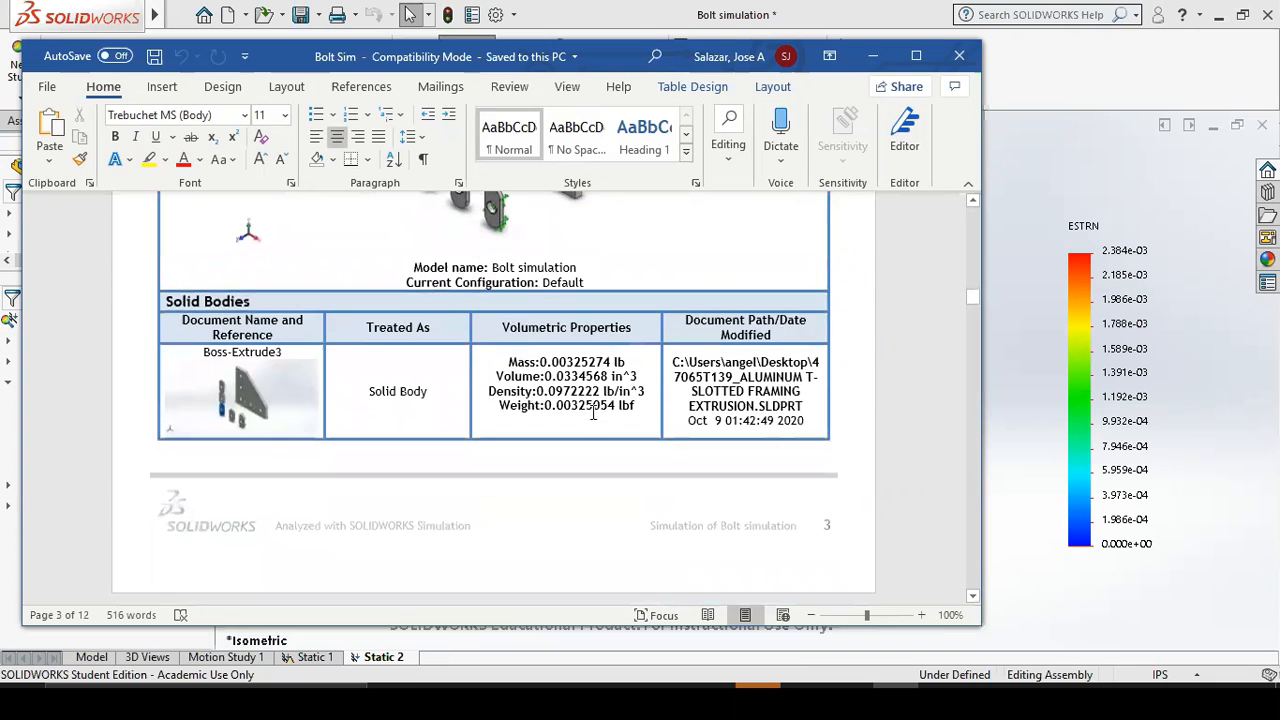
scroll(473, 457, down, 10)
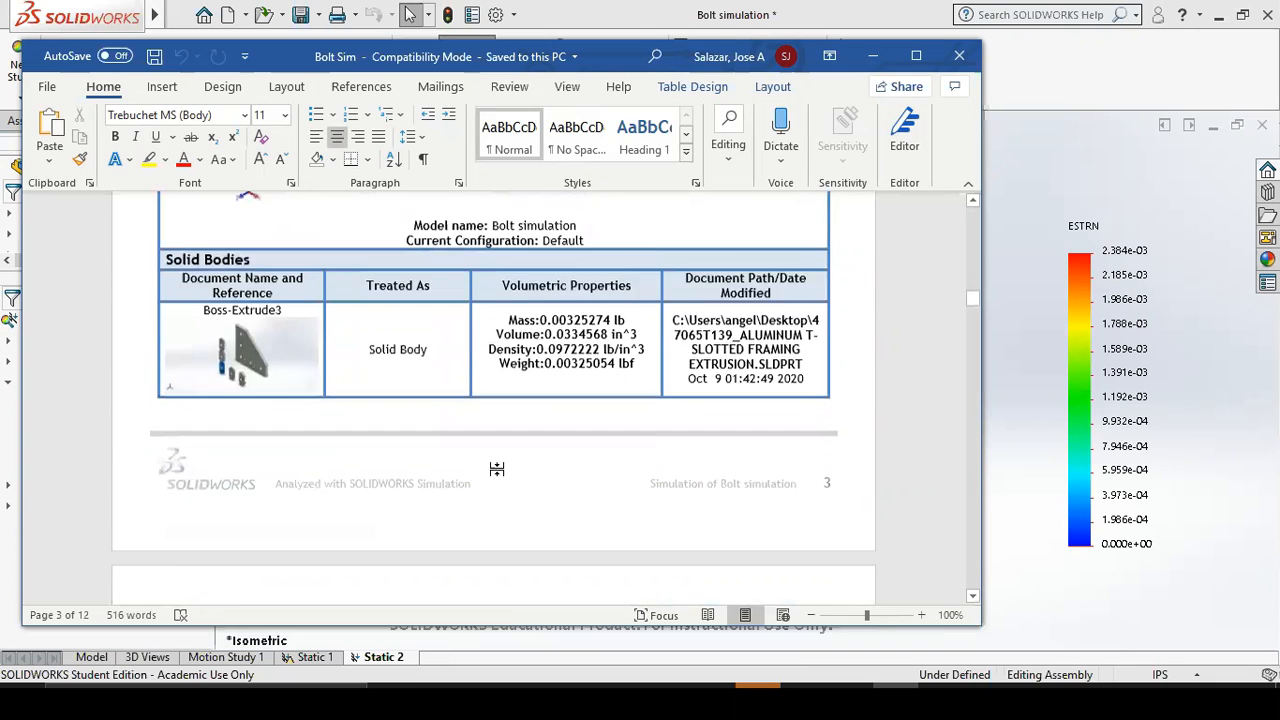
scroll(473, 457, up, 4)
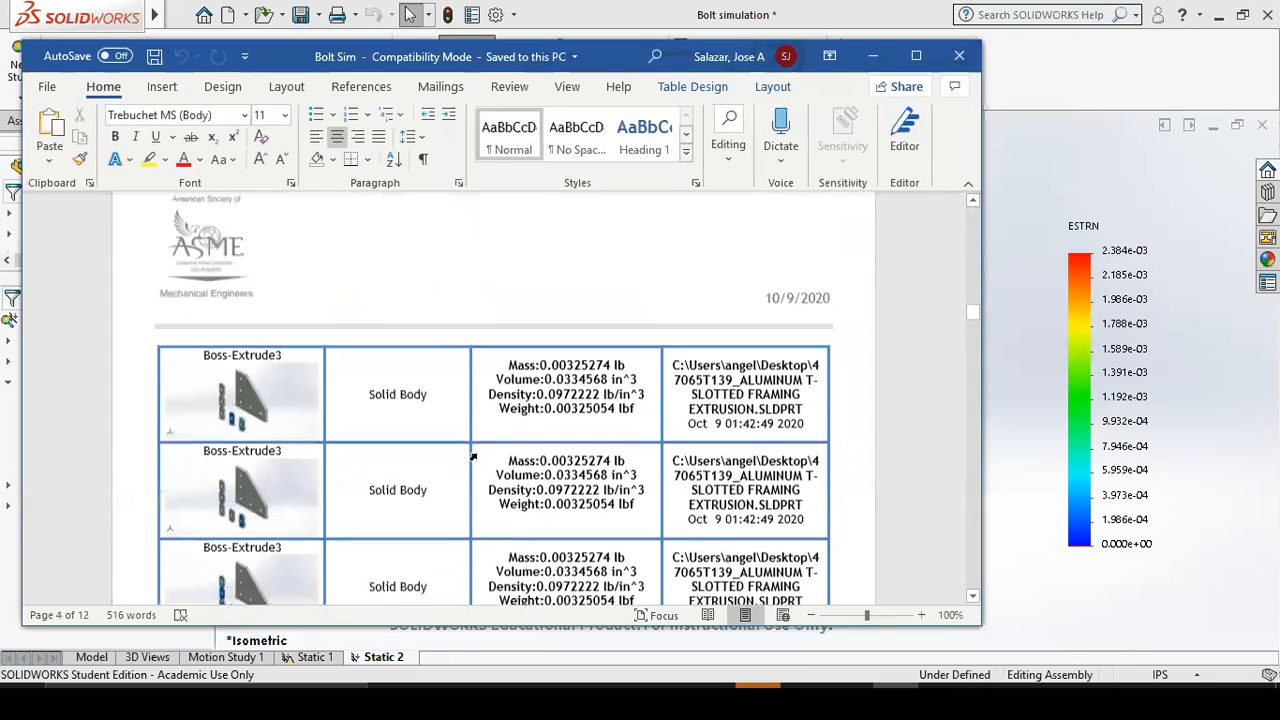
scroll(411, 451, down, 5)
scroll(357, 402, down, 3)
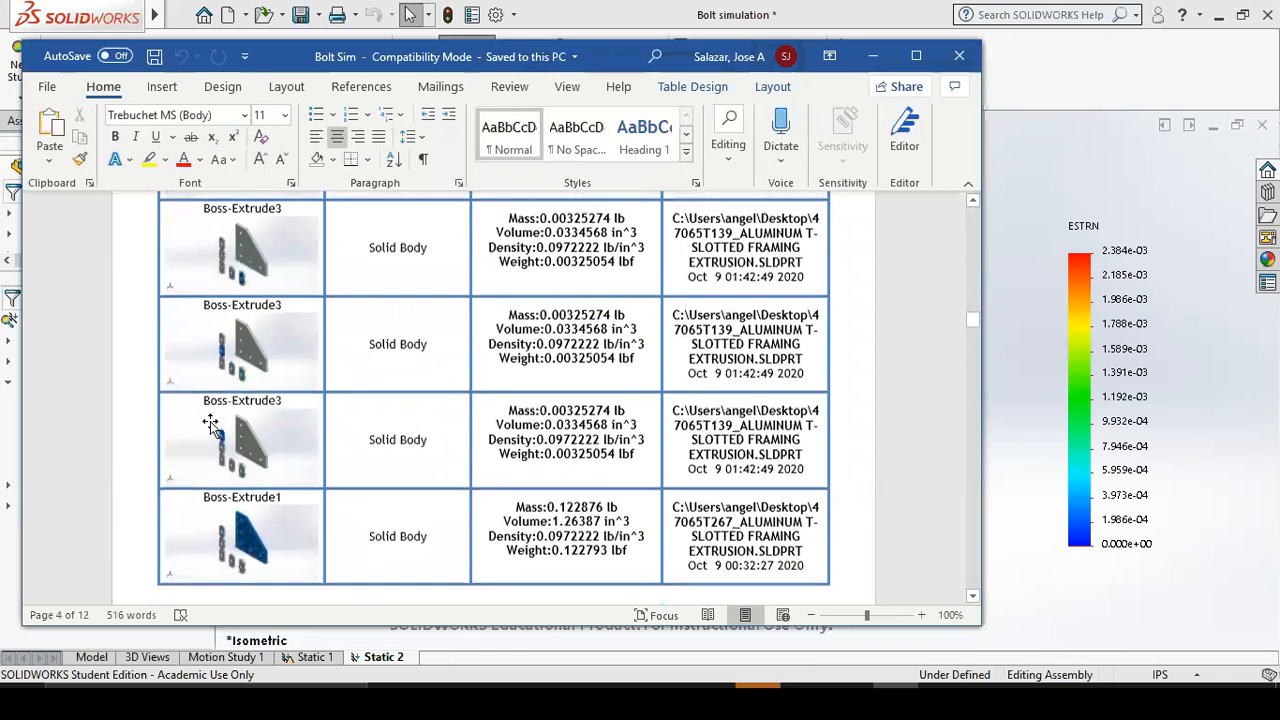
Examine the report's Study Properties, Units, and Material Properties tables.
scroll(357, 458, down, 15)
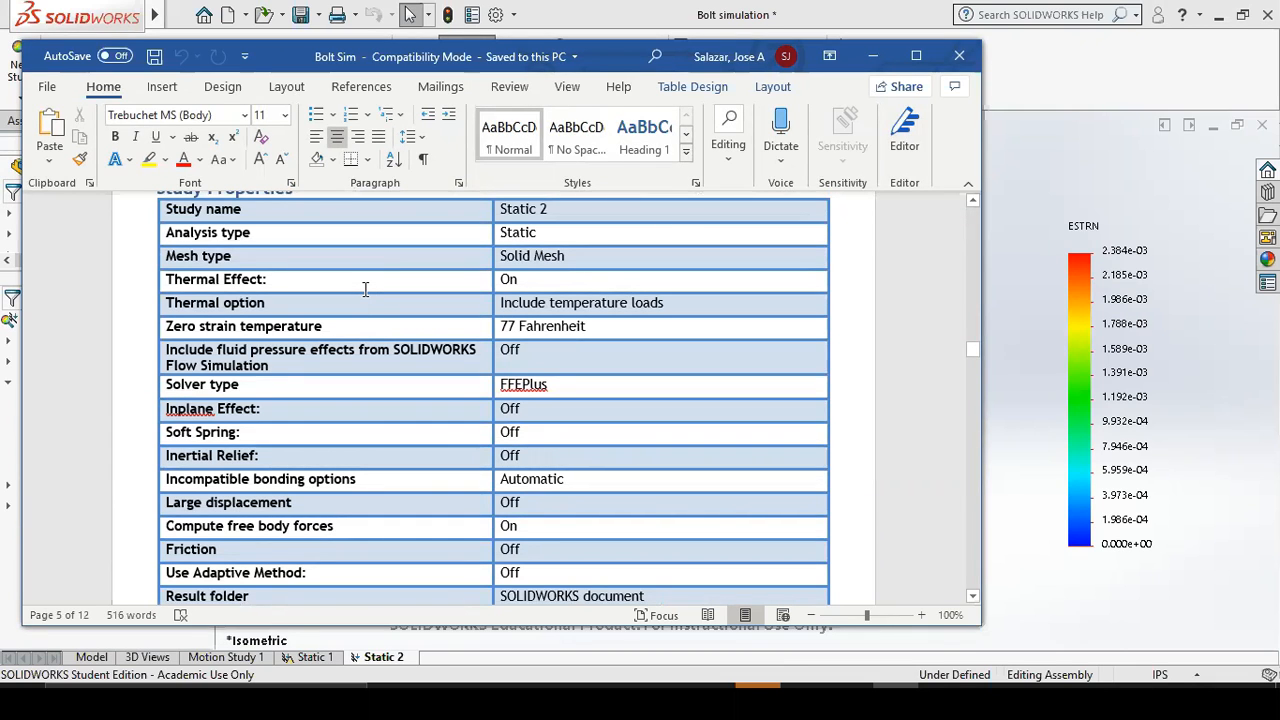
scroll(365, 289, down, 14)
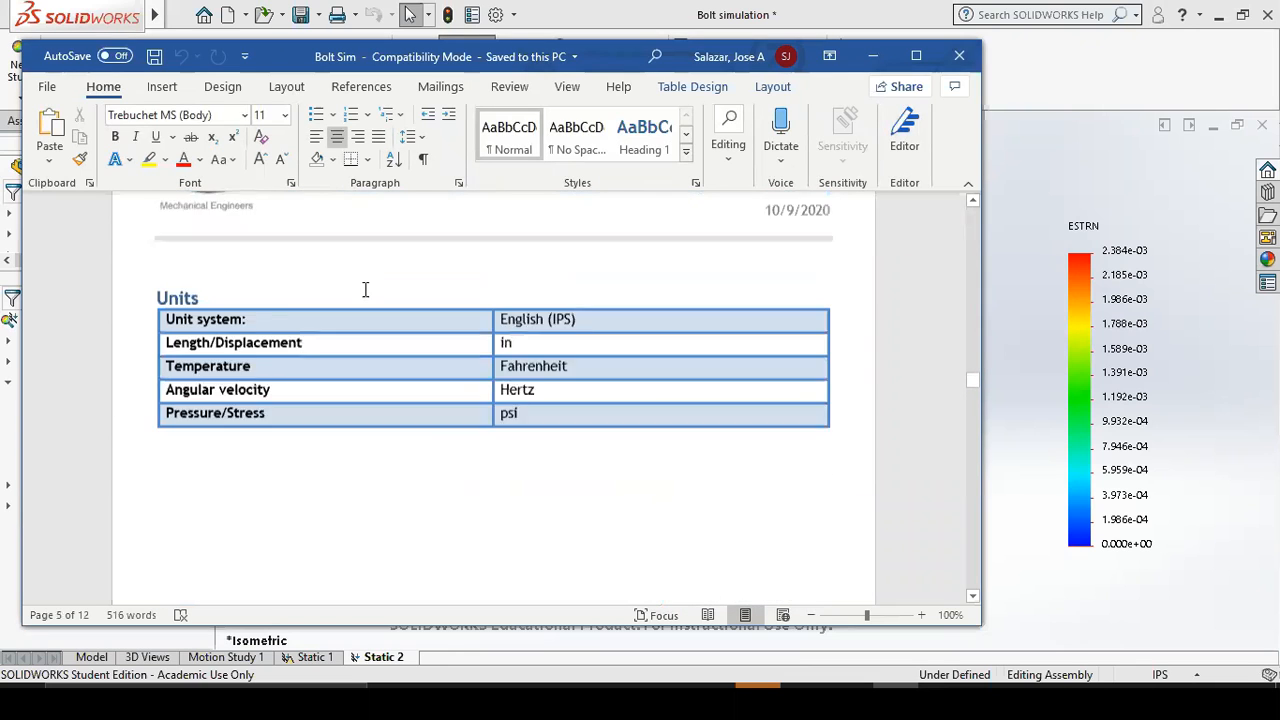
scroll(365, 289, down, 2)
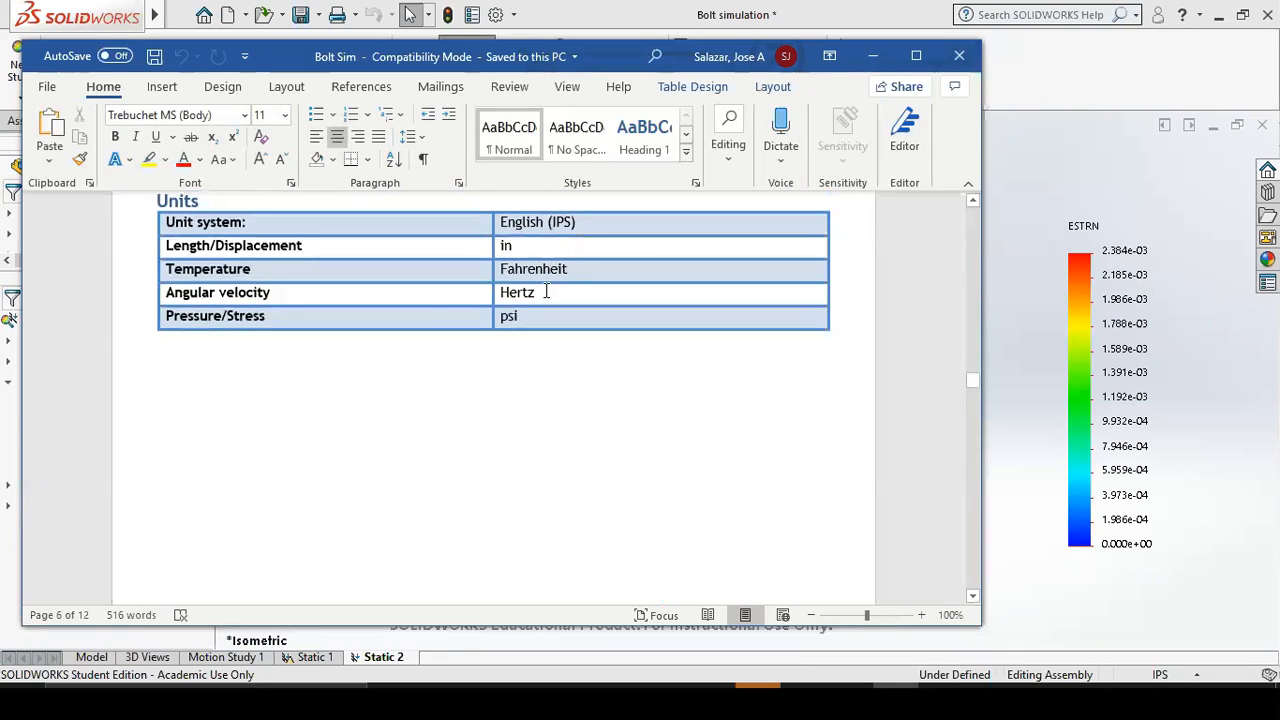
scroll(423, 305, down, 12)
scroll(443, 305, down, 4)
scroll(583, 326, up, 2)
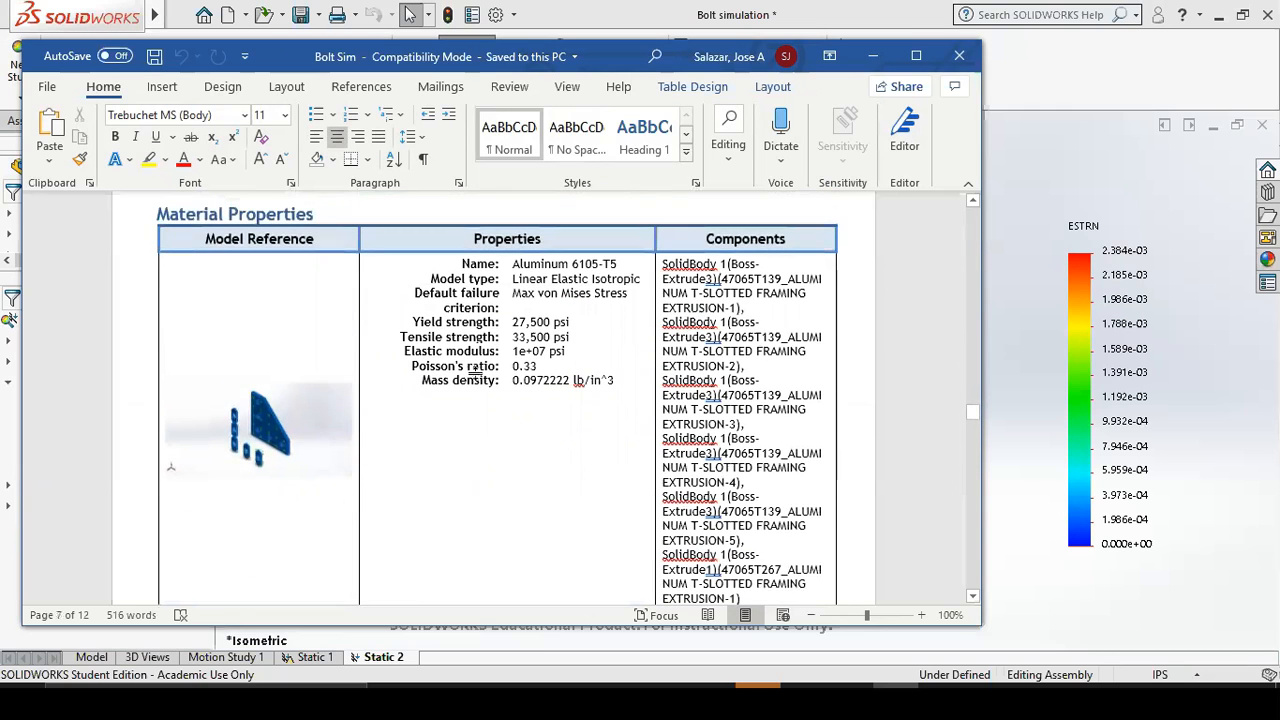
Examine the report's bolt connector definitions, resultant forces, and study result plots through to the Conclusion.
scroll(476, 370, down, 10)
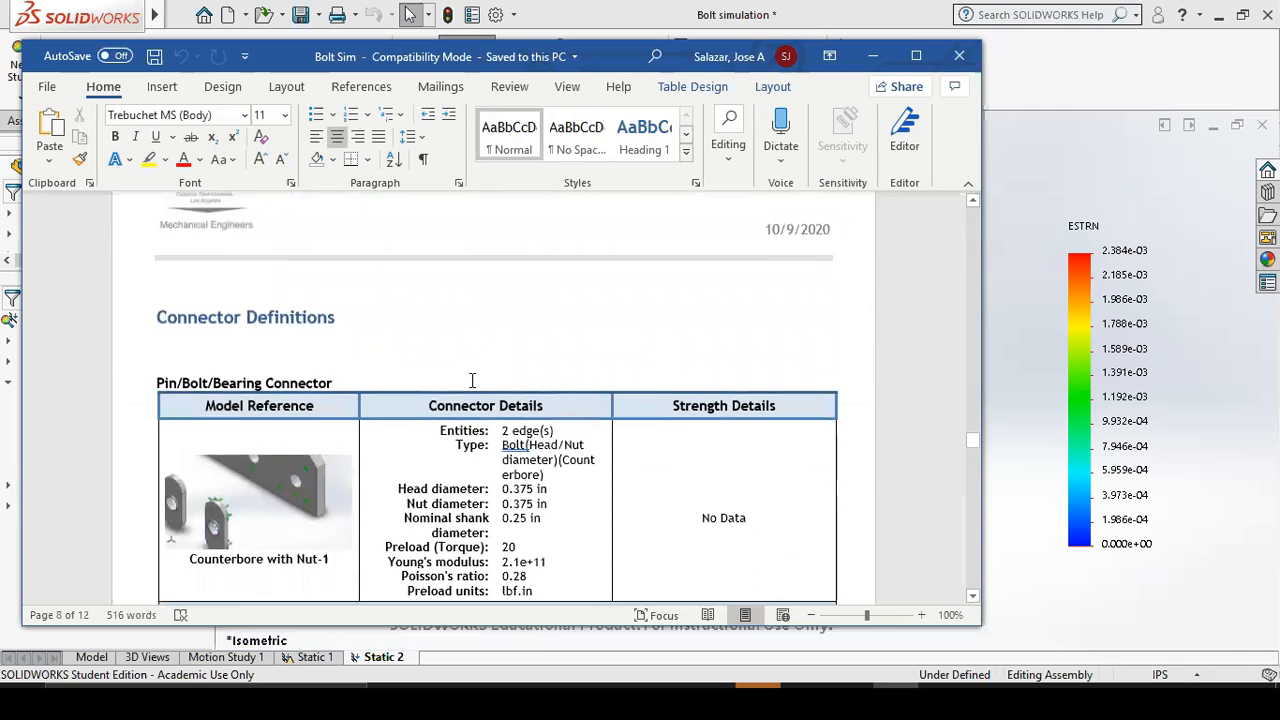
scroll(472, 381, down, 1)
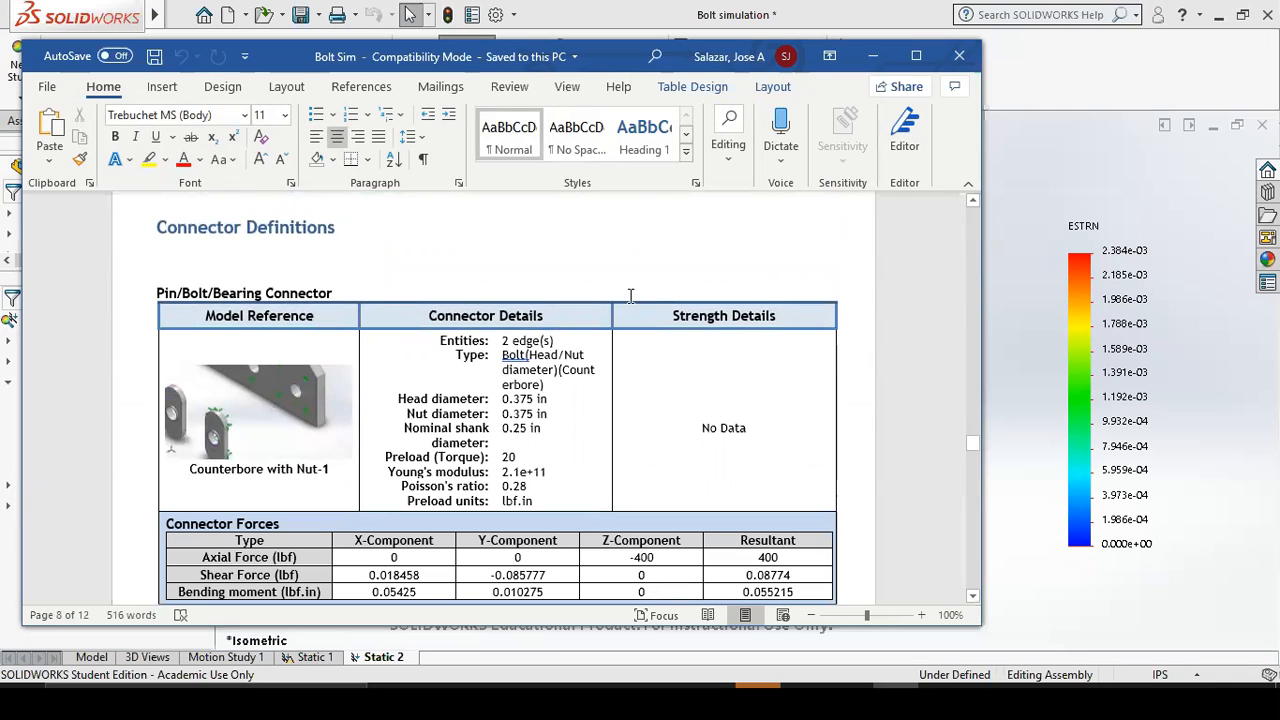
scroll(505, 350, down, 5)
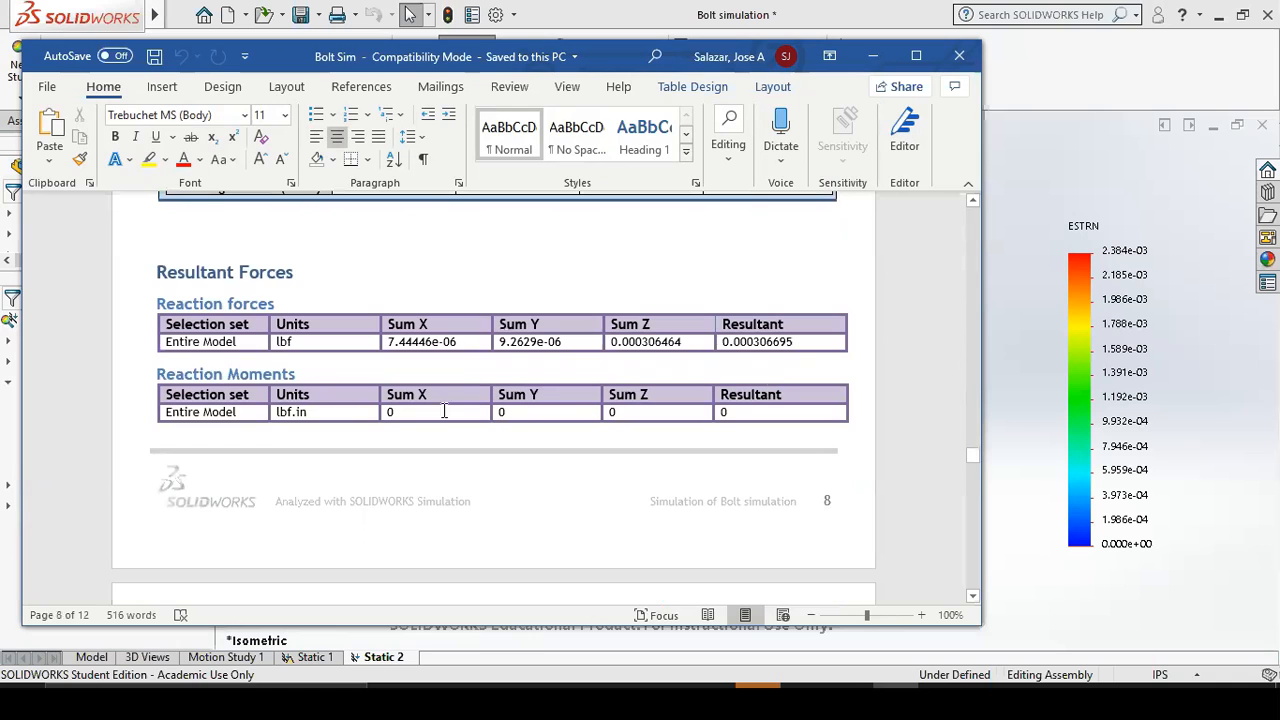
scroll(357, 378, down, 10)
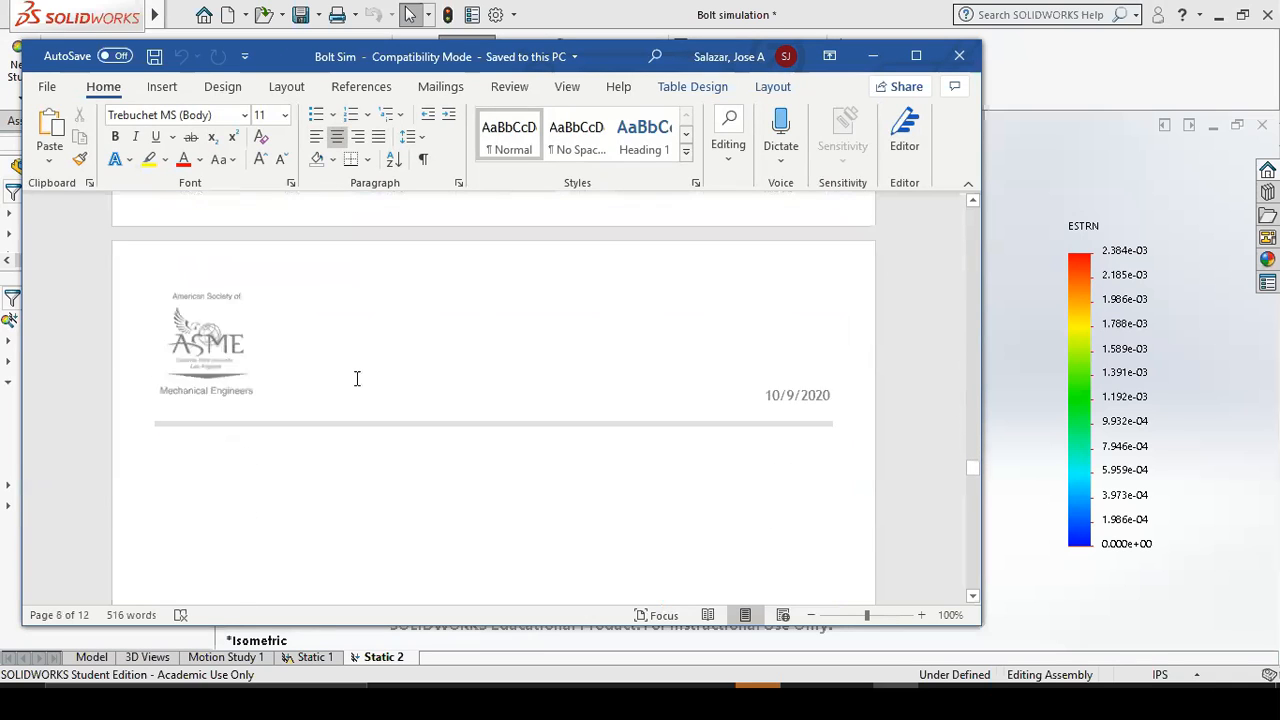
scroll(357, 378, down, 8)
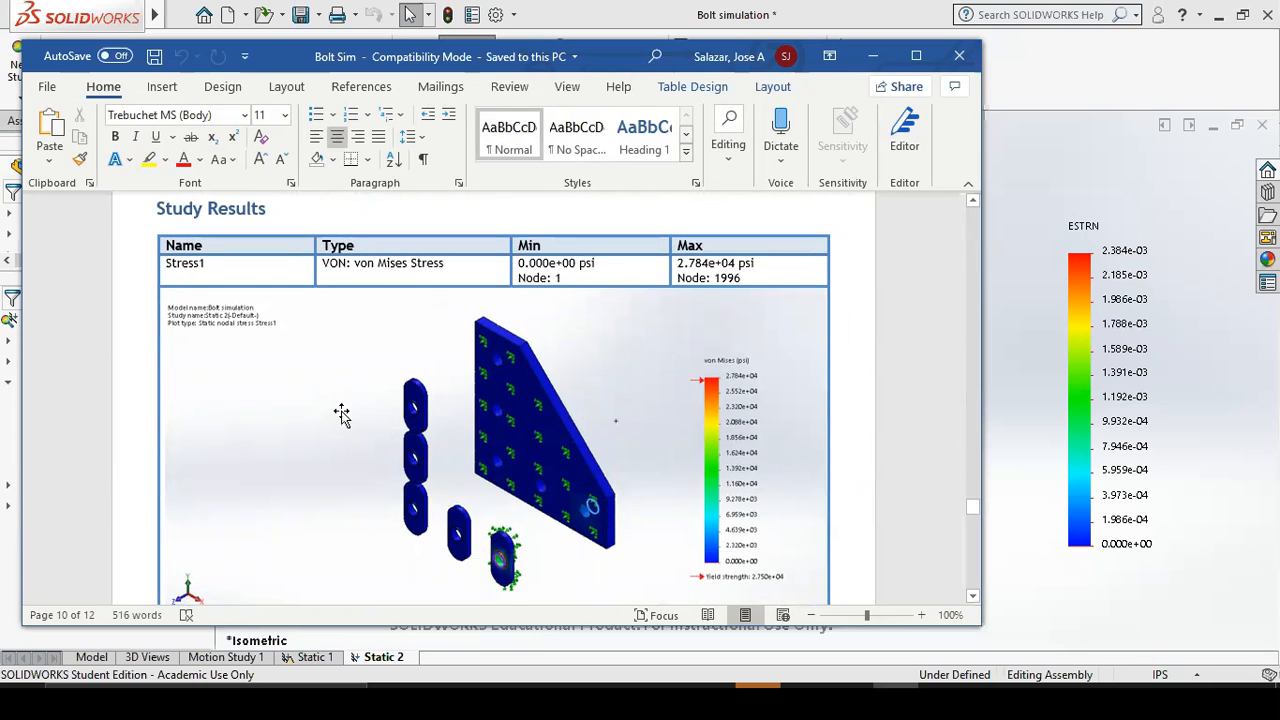
scroll(372, 425, down, 15)
scroll(376, 431, down, 15)
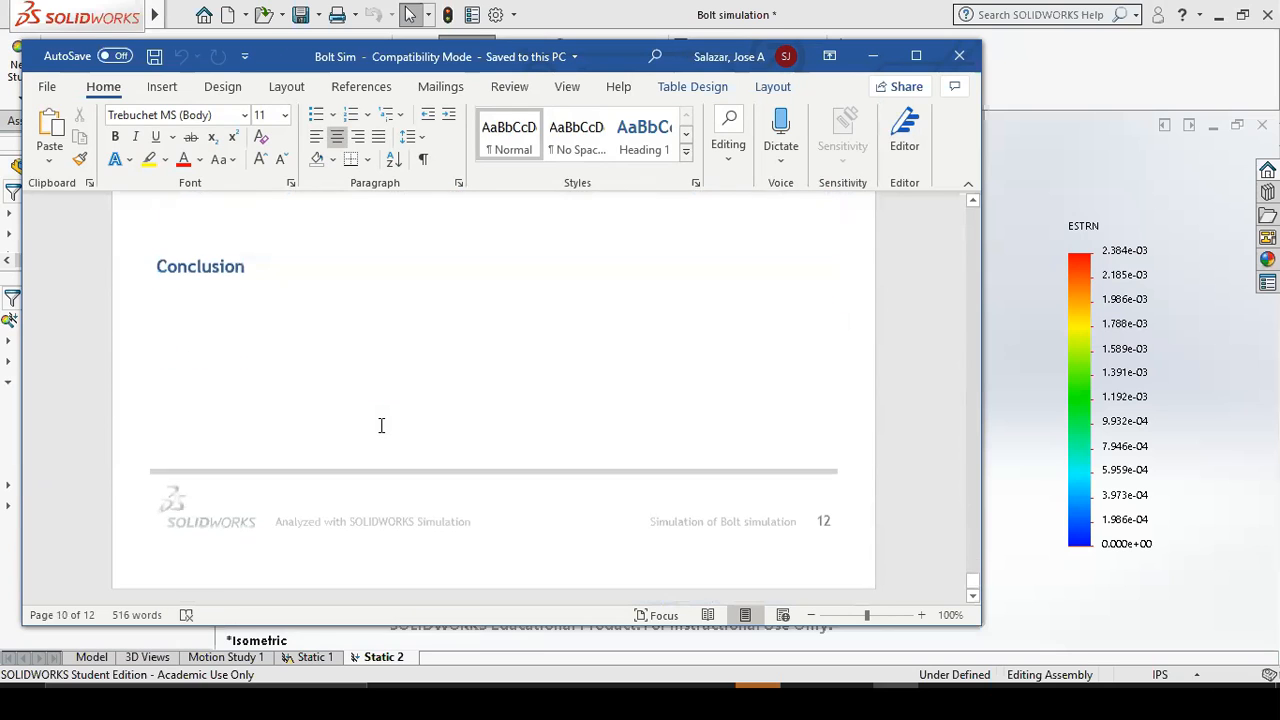
scroll(182, 498, up, 4)
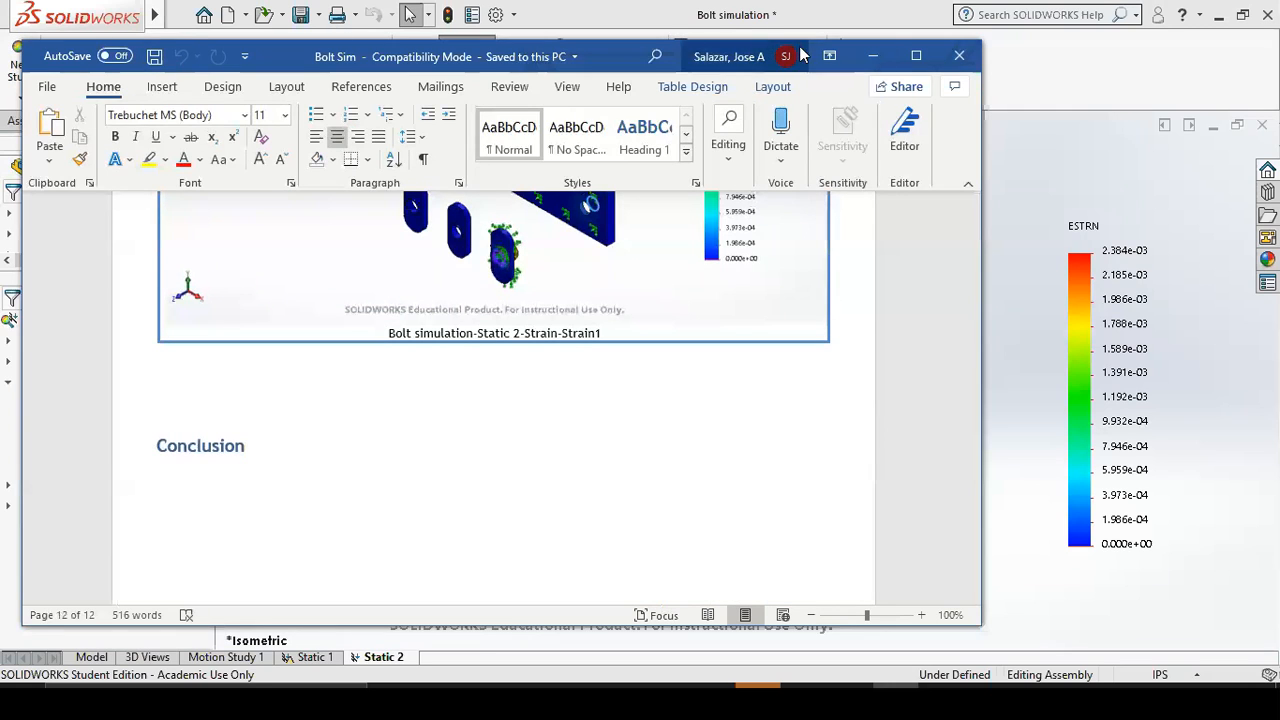
Close the report document and switch to the ASME Workshop Zoom meeting in Chrome.
click(962, 56)
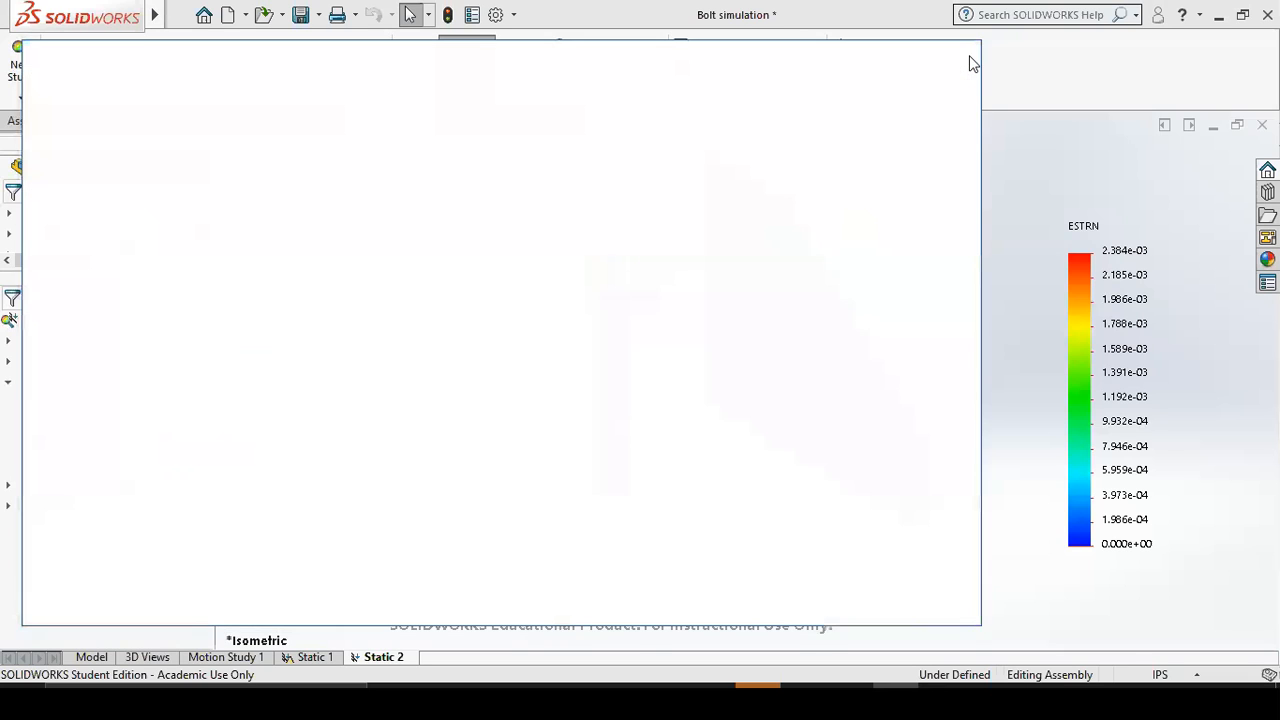
mouse_move(712, 700)
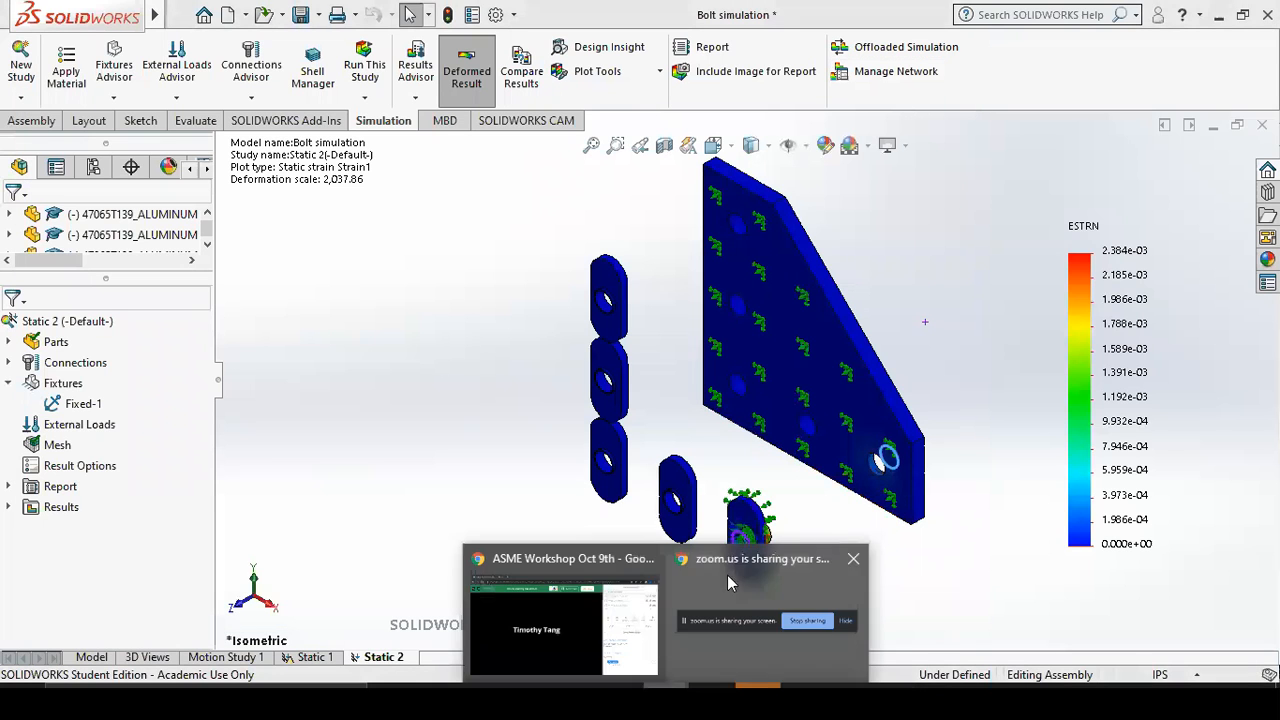
click(603, 621)
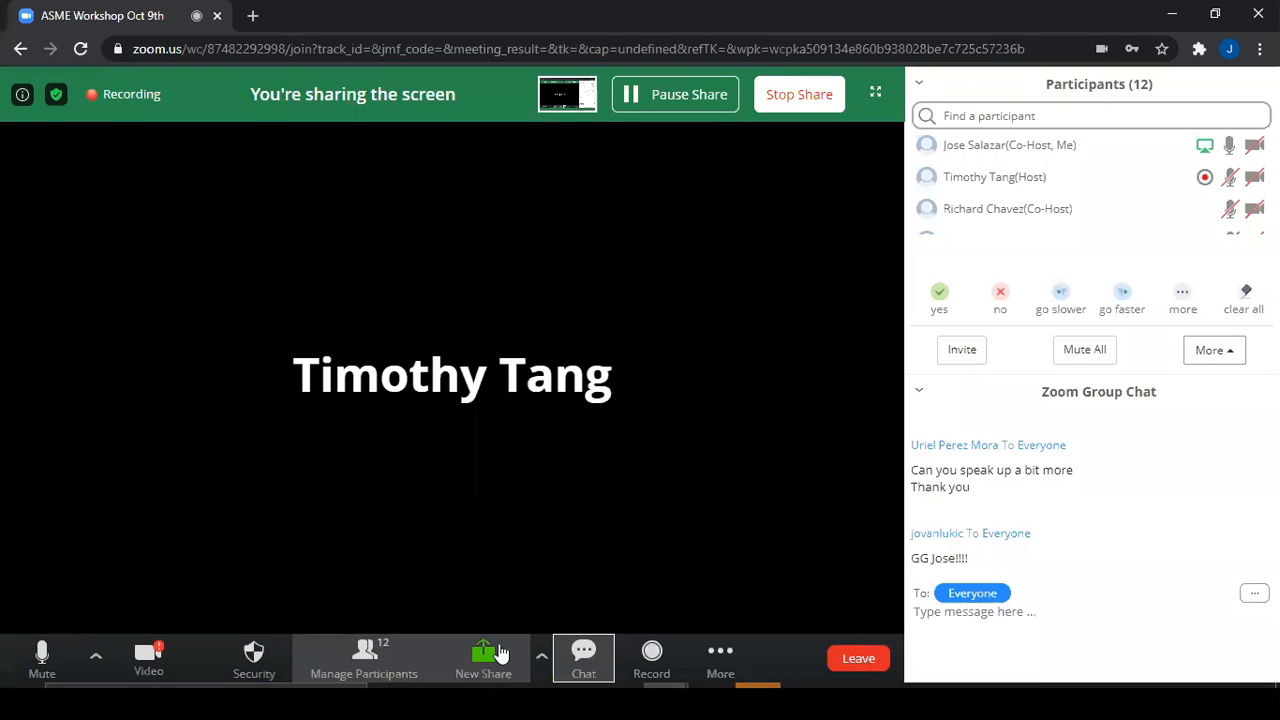